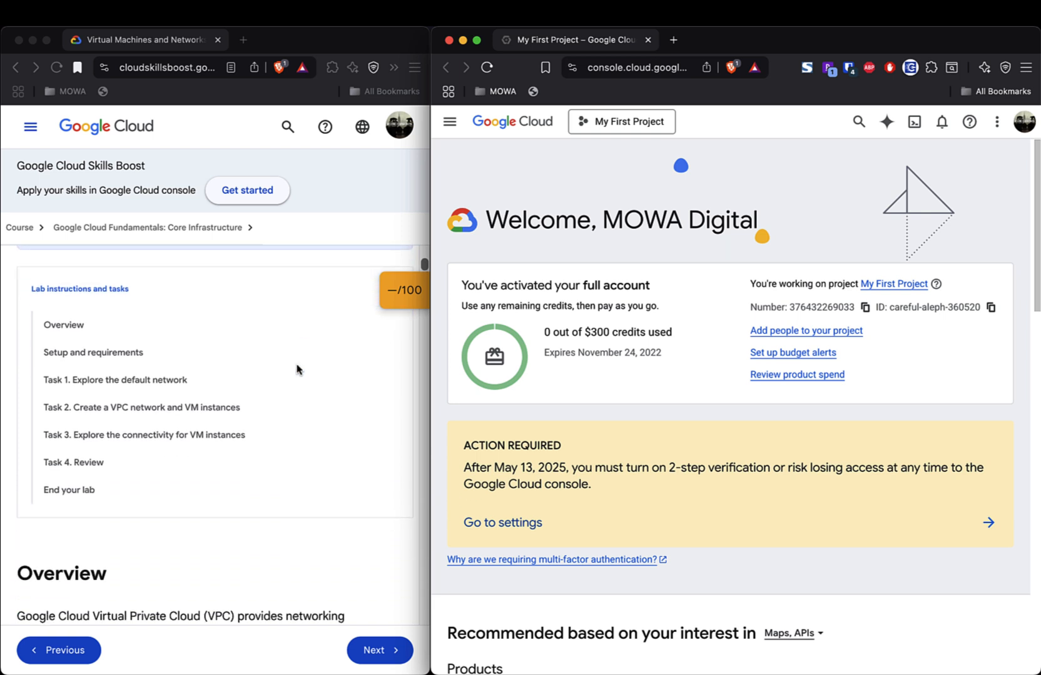
- Scroll through the lab overview and highlight its first paragraph explaining VPC networks
{"action": "scroll", "coordinate": [297, 369], "scroll_direction": "up", "scroll_amount": 6}
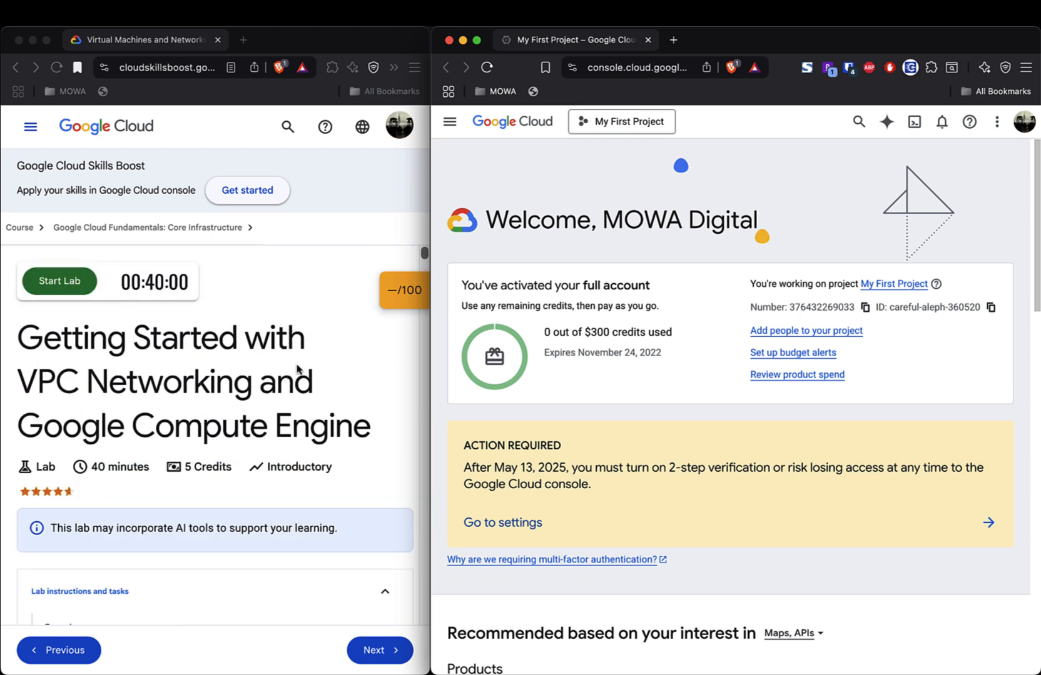
{"action": "scroll", "coordinate": [297, 321], "scroll_direction": "down", "scroll_amount": 2}
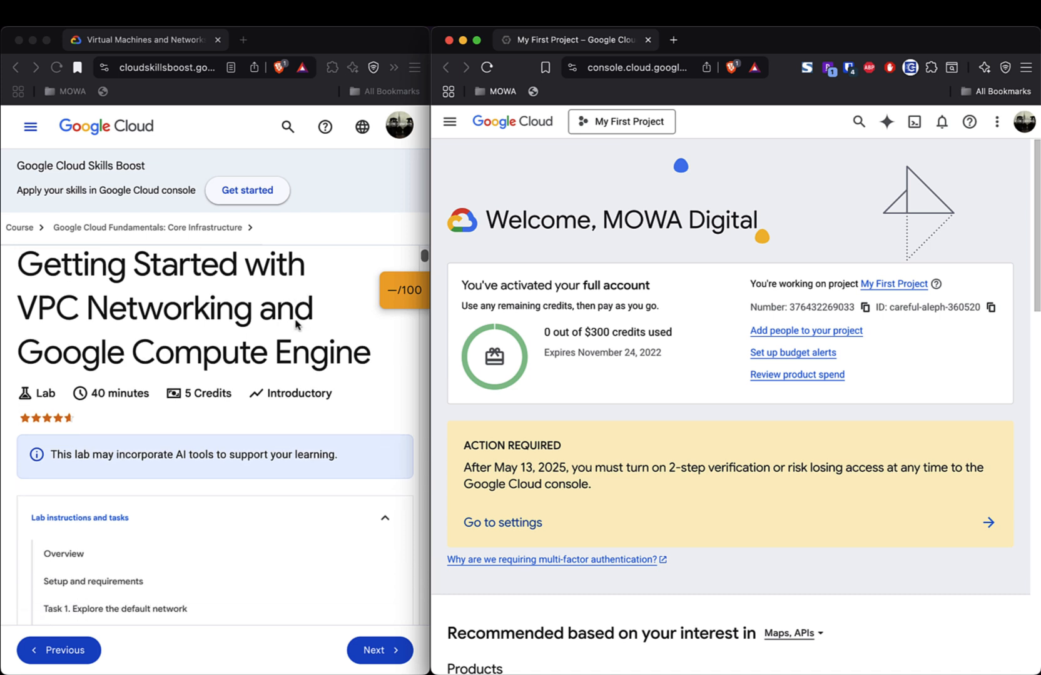
{"action": "scroll", "coordinate": [301, 340], "scroll_direction": "down", "scroll_amount": 4}
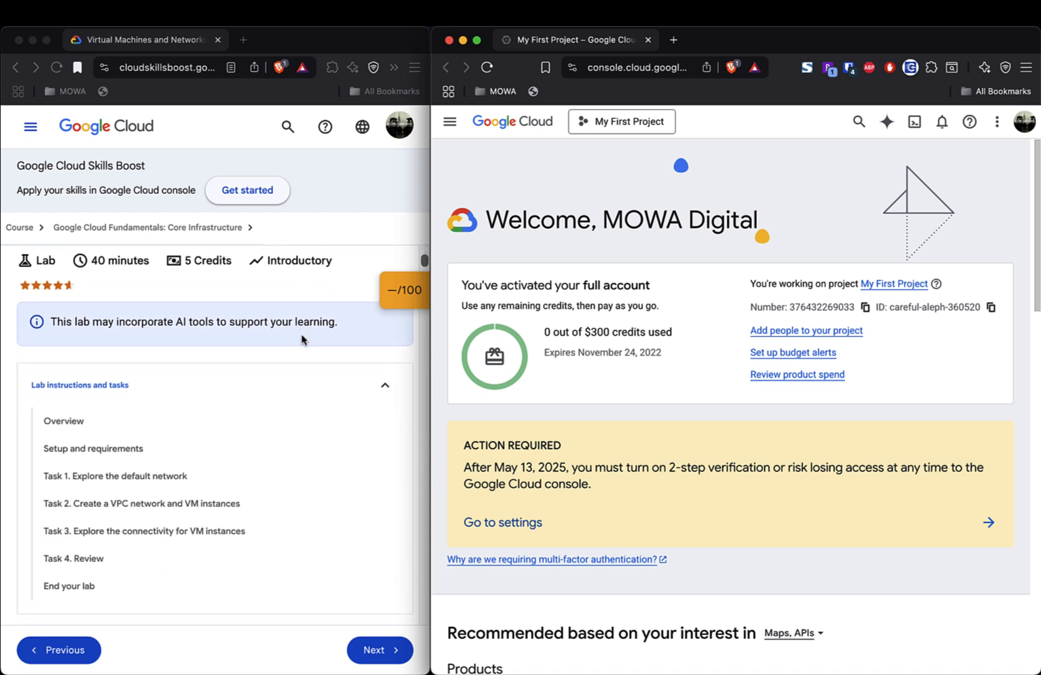
{"action": "scroll", "coordinate": [302, 340], "scroll_direction": "down", "scroll_amount": 4}
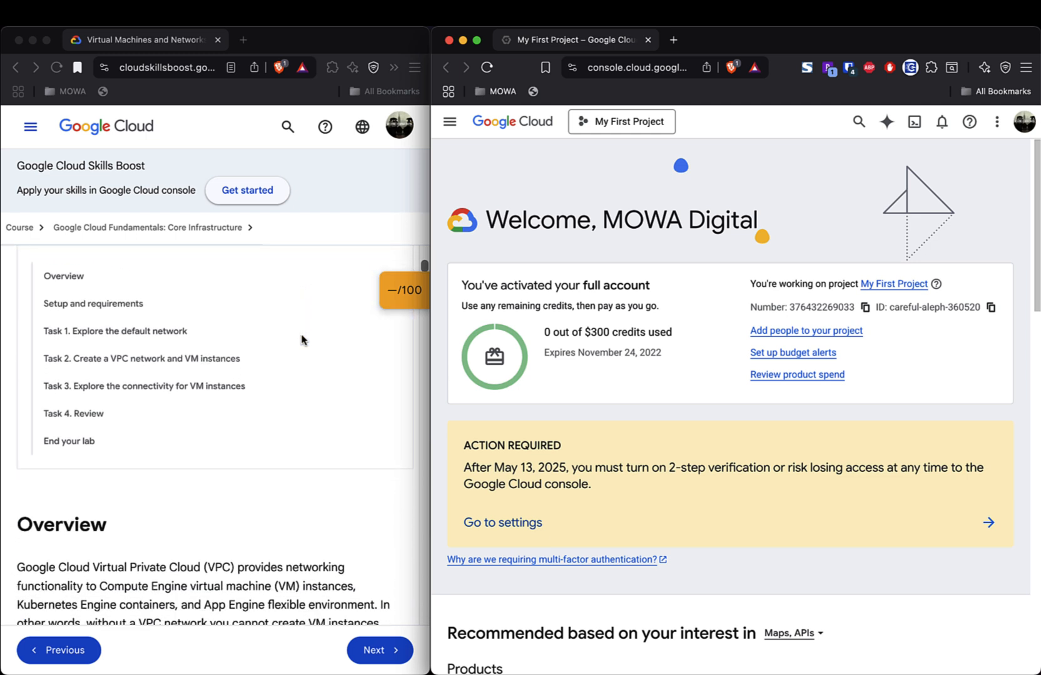
{"action": "scroll", "coordinate": [301, 339], "scroll_direction": "down", "scroll_amount": 5}
{"action": "scroll", "coordinate": [301, 339], "scroll_direction": "down", "scroll_amount": 3}
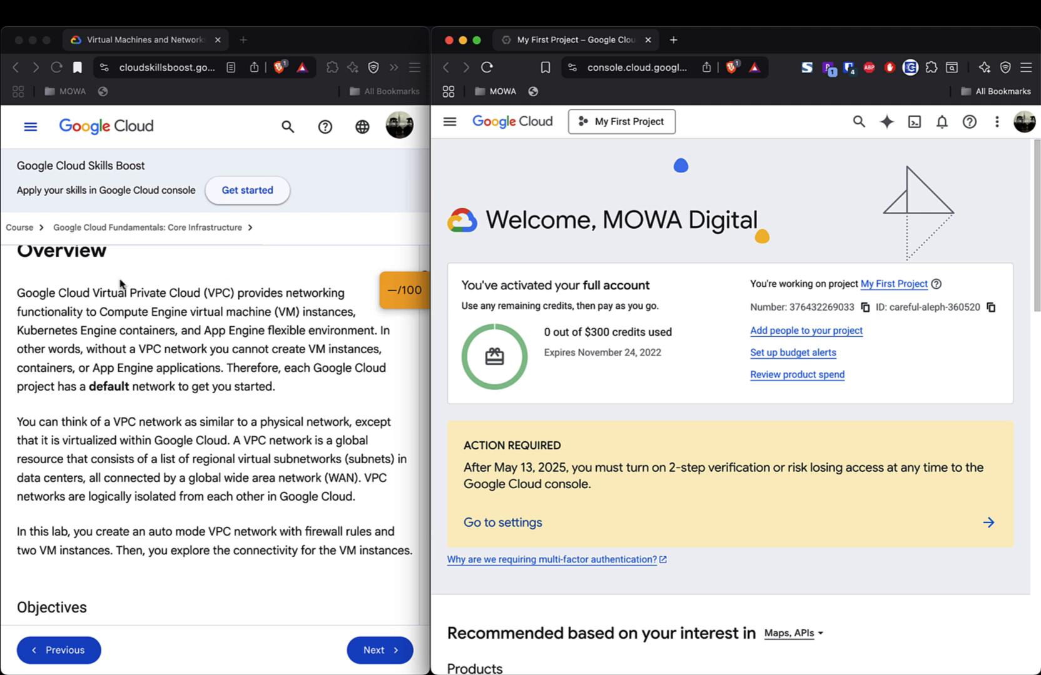
{"action": "scroll", "coordinate": [88, 277], "scroll_direction": "up", "scroll_amount": 1}
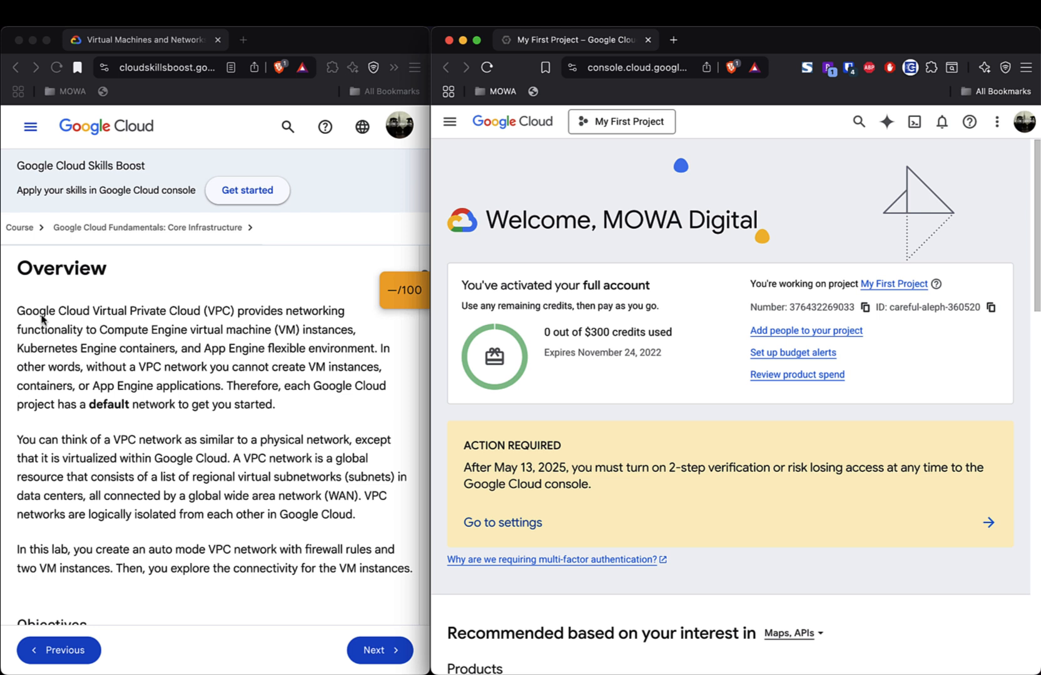
{"action": "left_click", "coordinate": [15, 313]}
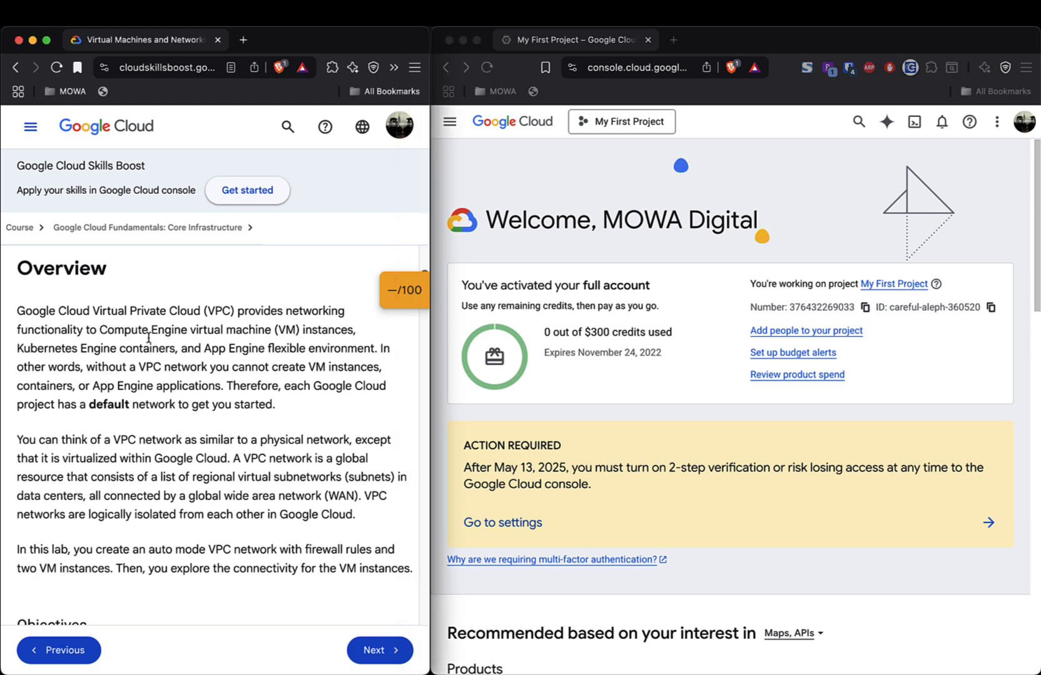
{"action": "left_click_drag", "start_coordinate": [17, 311], "coordinate": [297, 419]}
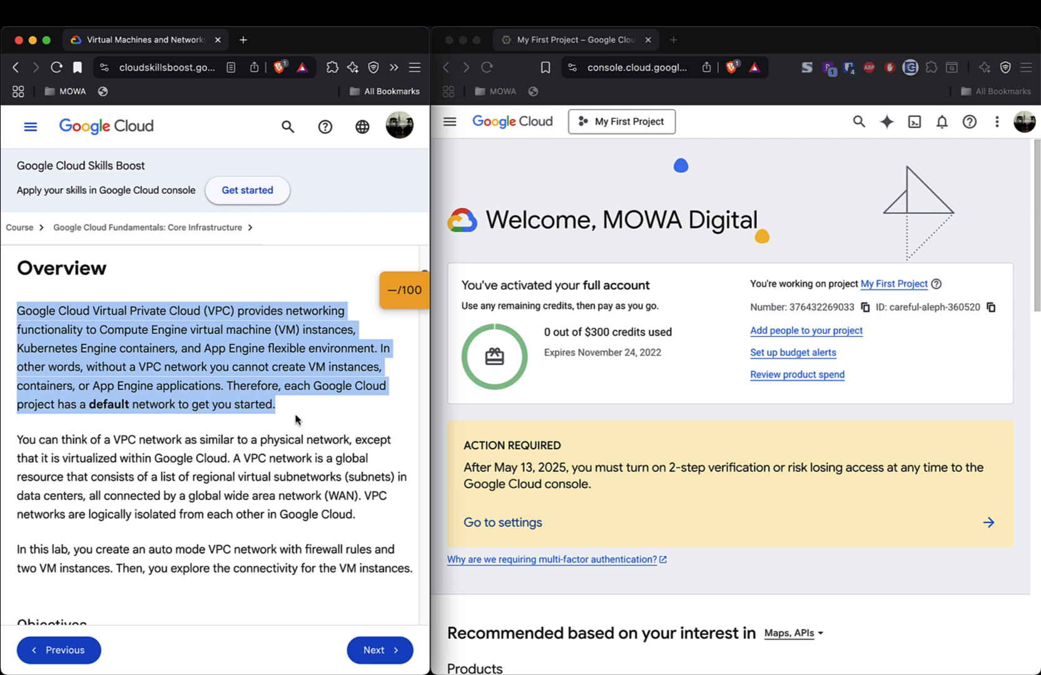
- Highlight the 'You can think…' paragraph comparing a VPC network to a physical network
{"action": "scroll", "coordinate": [298, 419], "scroll_direction": "down", "scroll_amount": 2}
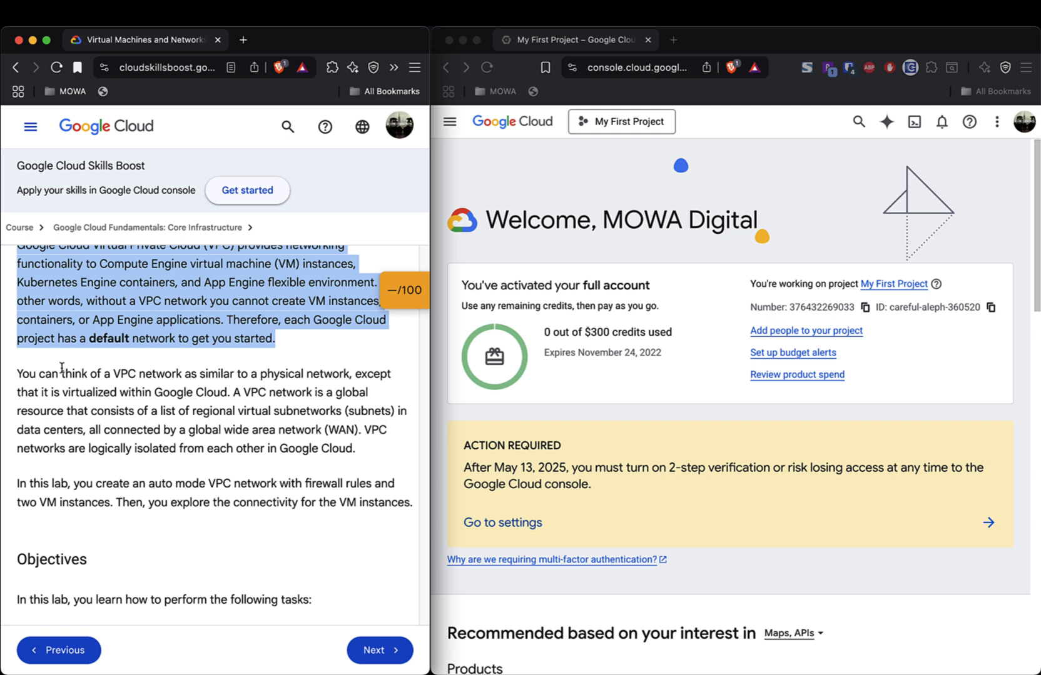
{"action": "triple_click", "coordinate": [18, 373]}
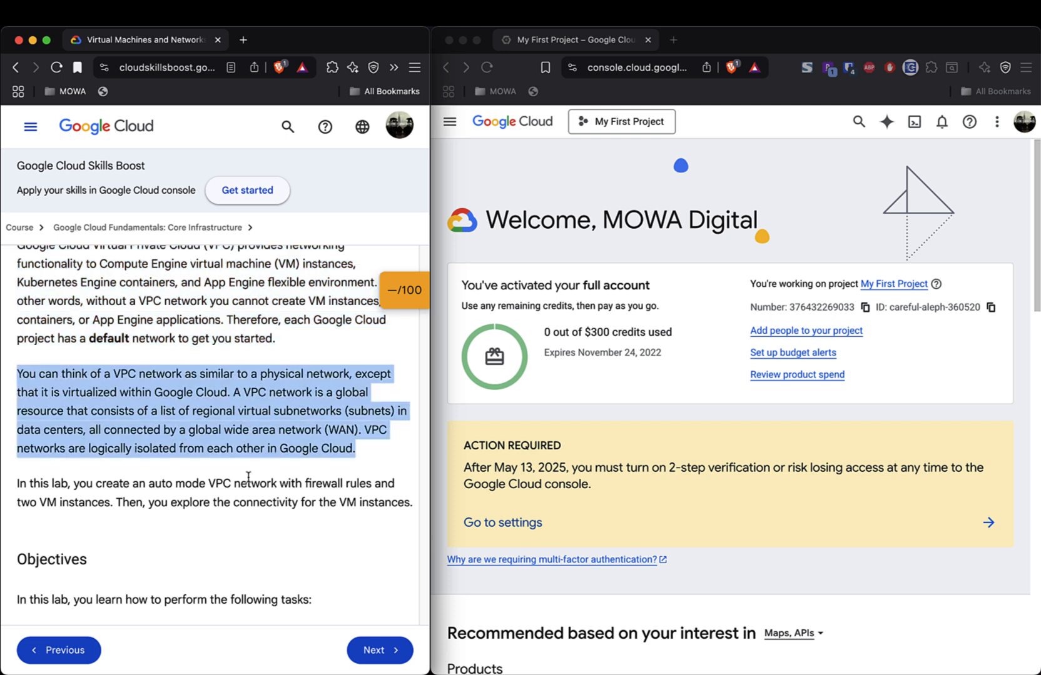
{"action": "scroll", "coordinate": [249, 481], "scroll_direction": "down", "scroll_amount": 2}
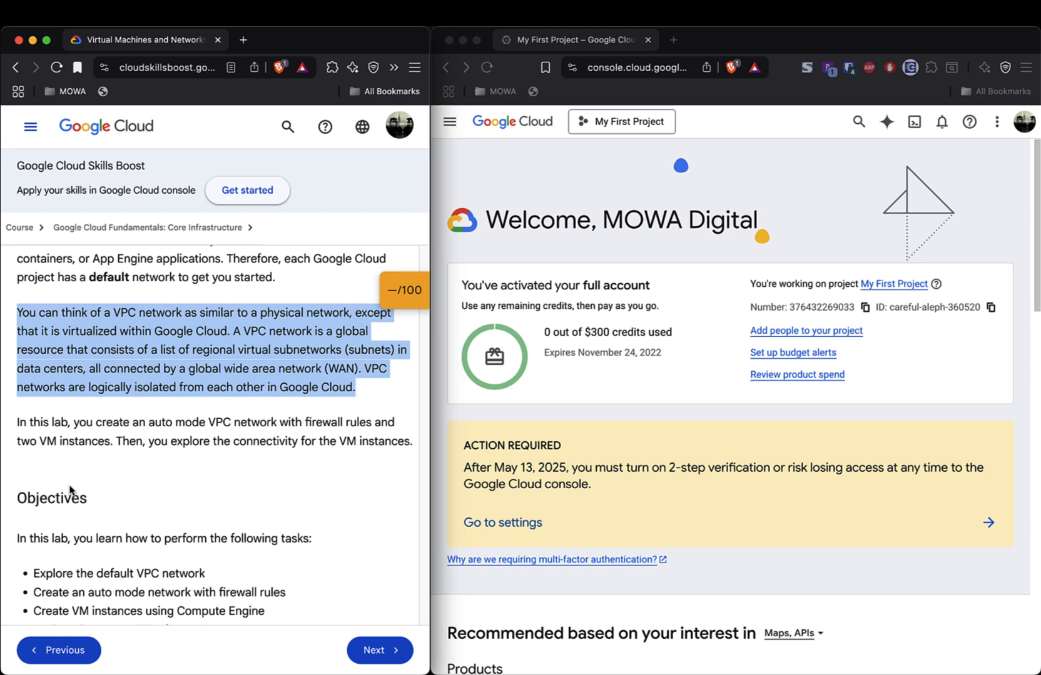
- Highlight the 'In this lab…' summary paragraph and scroll down to the Objectives
{"action": "double_click", "coordinate": [45, 425]}
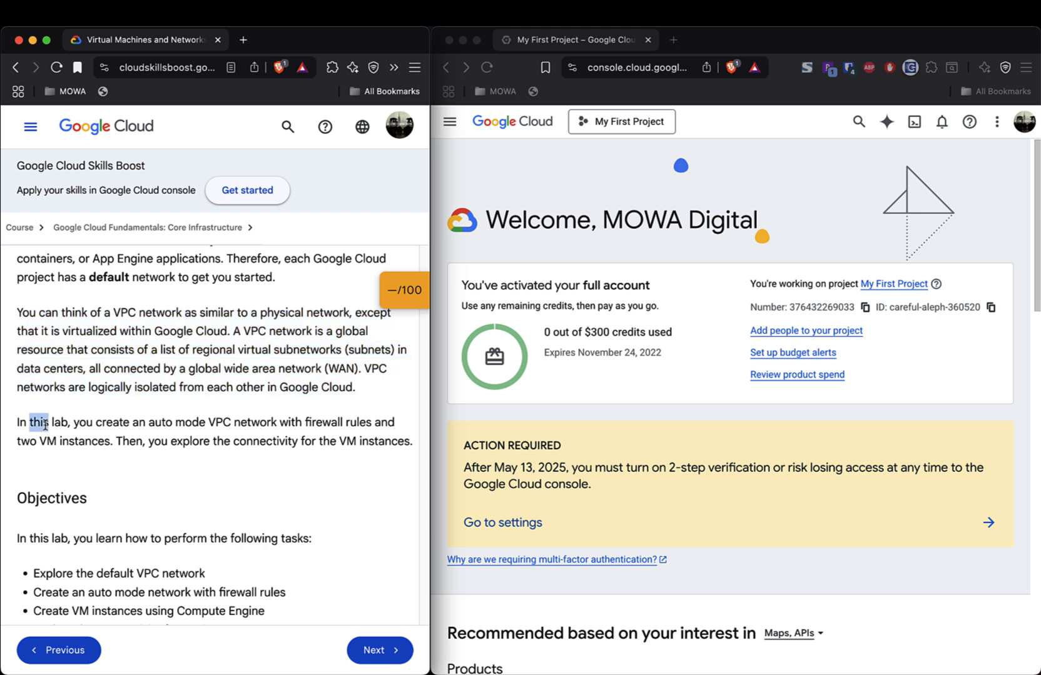
{"action": "triple_click", "coordinate": [45, 425]}
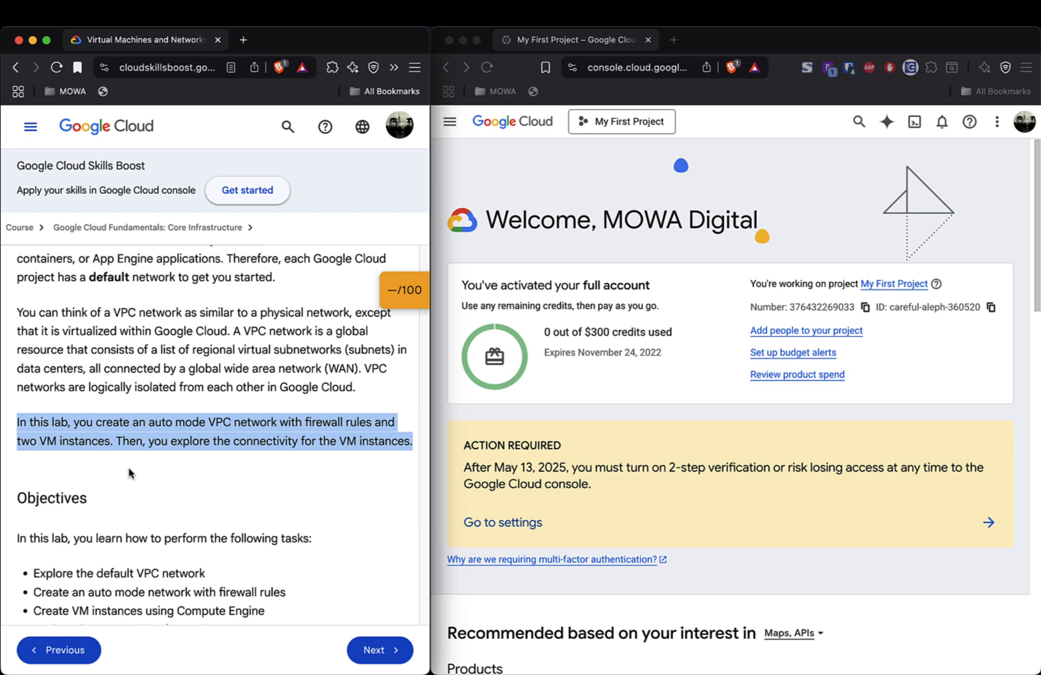
{"action": "scroll", "coordinate": [130, 473], "scroll_direction": "down", "scroll_amount": 5}
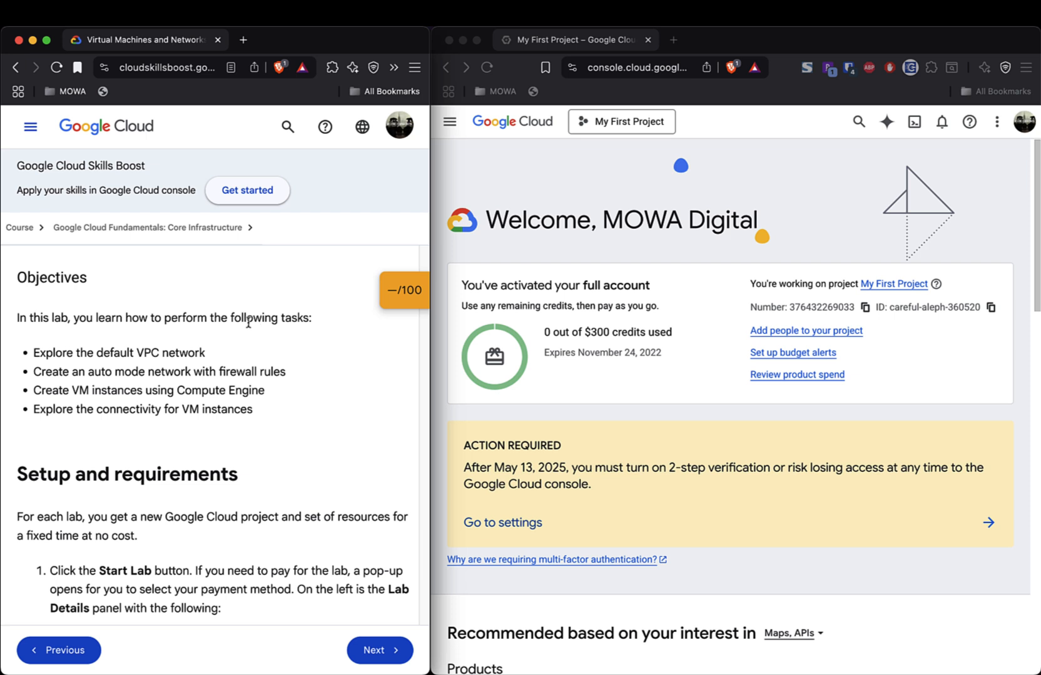
- Highlight each objective in turn: default VPC, auto mode network, VM instances, VM connectivity
{"action": "double_click", "coordinate": [52, 354]}
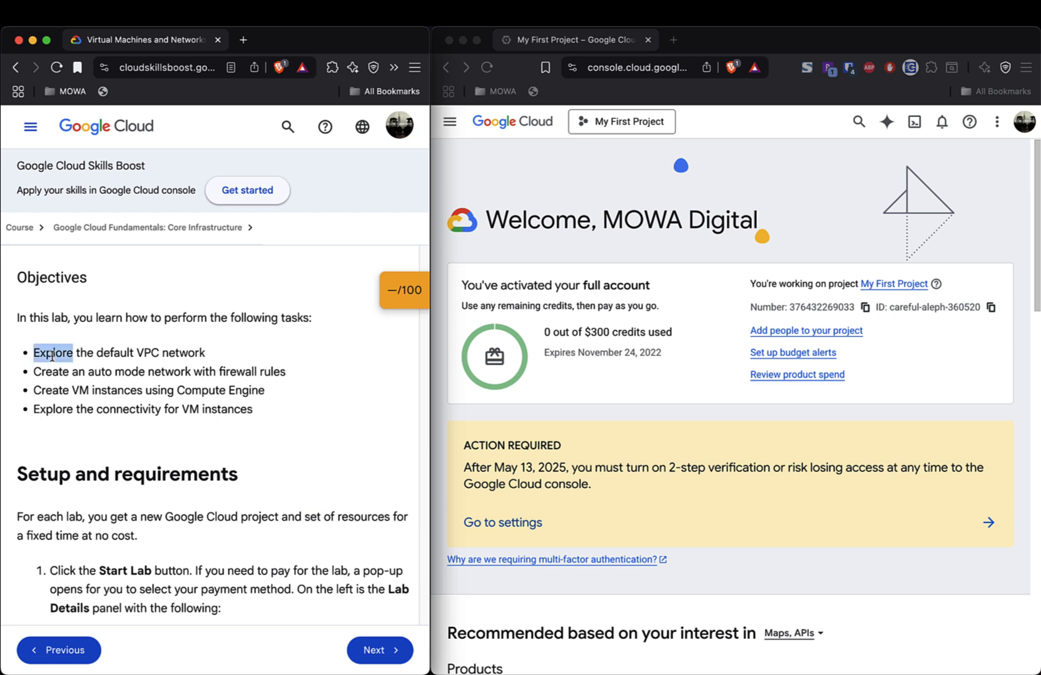
{"action": "triple_click", "coordinate": [53, 355]}
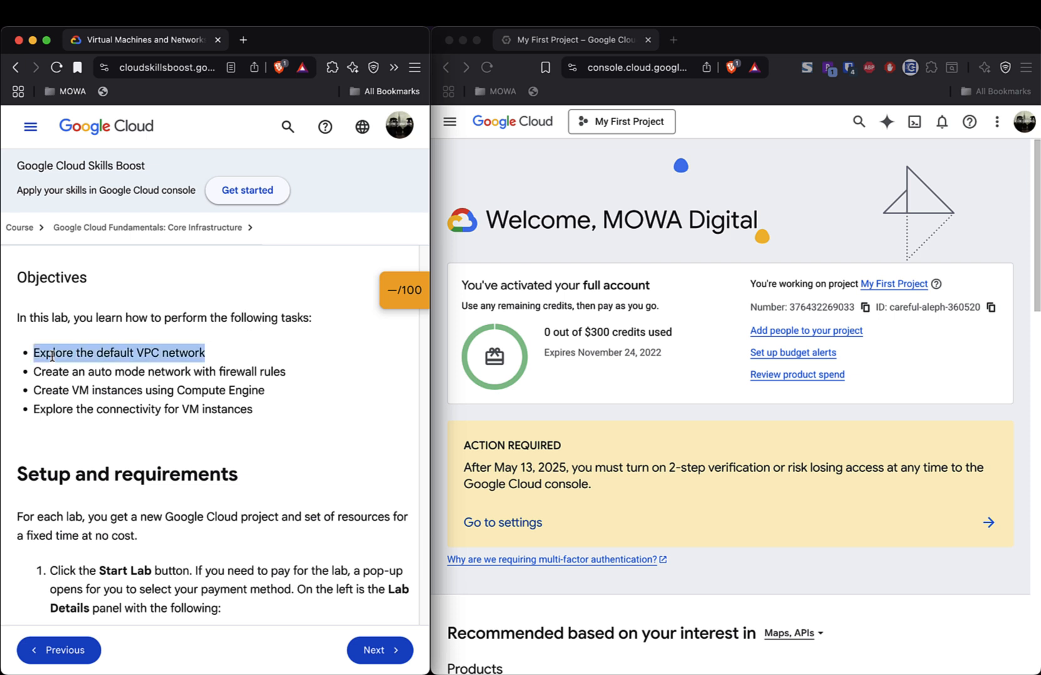
{"action": "left_click", "coordinate": [51, 373]}
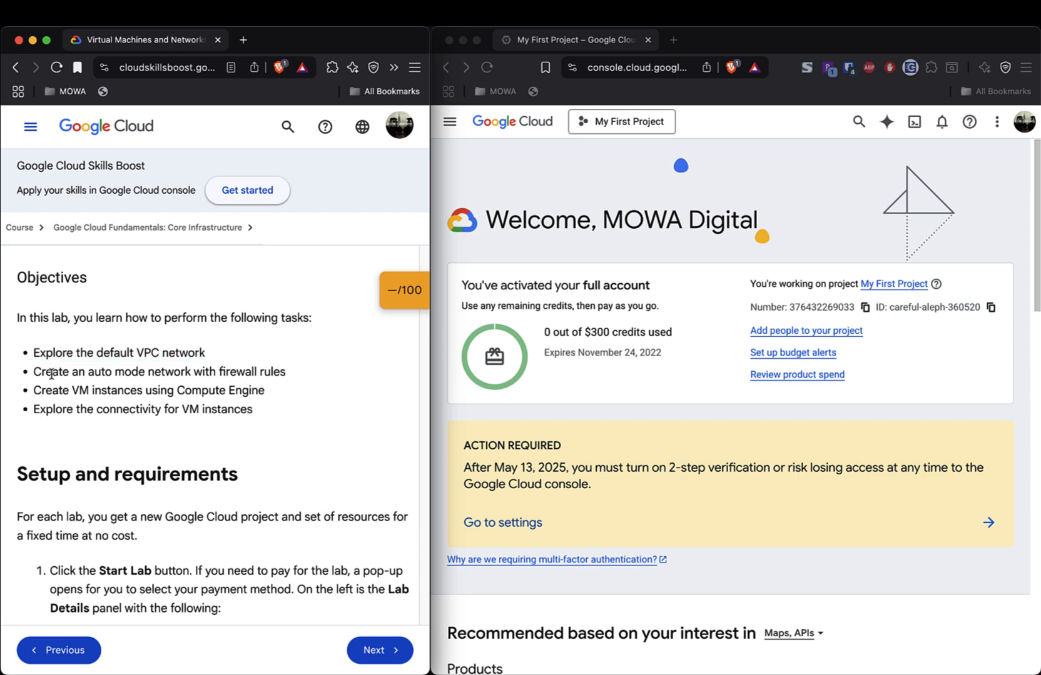
{"action": "double_click", "coordinate": [51, 374]}
{"action": "triple_click", "coordinate": [52, 374]}
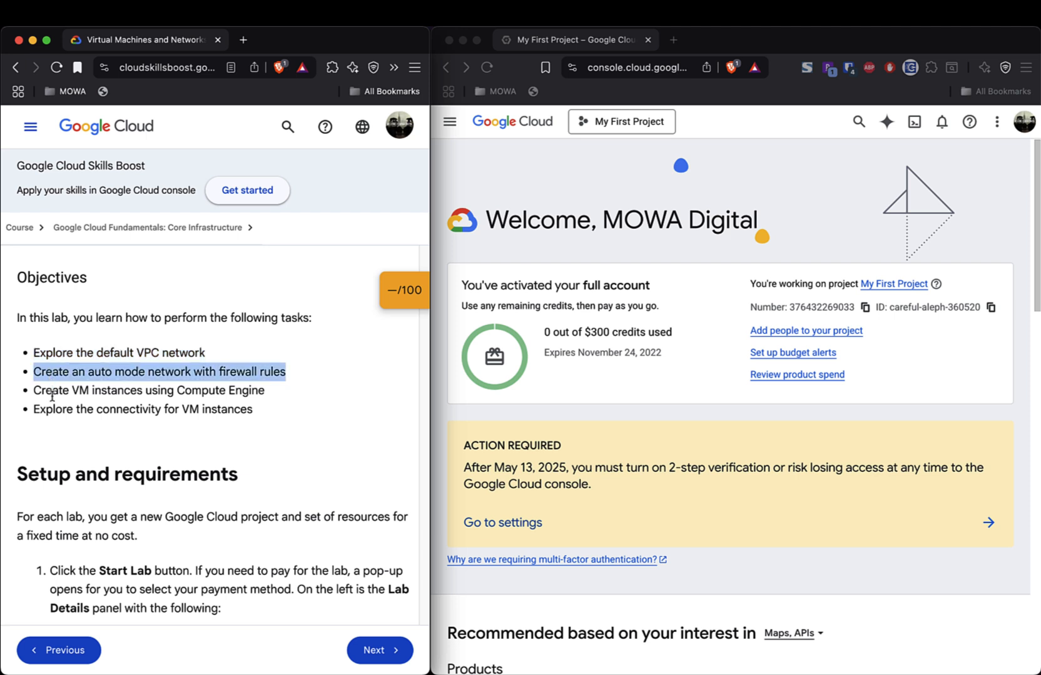
{"action": "left_click", "coordinate": [56, 390]}
{"action": "double_click", "coordinate": [56, 391]}
{"action": "triple_click", "coordinate": [55, 391]}
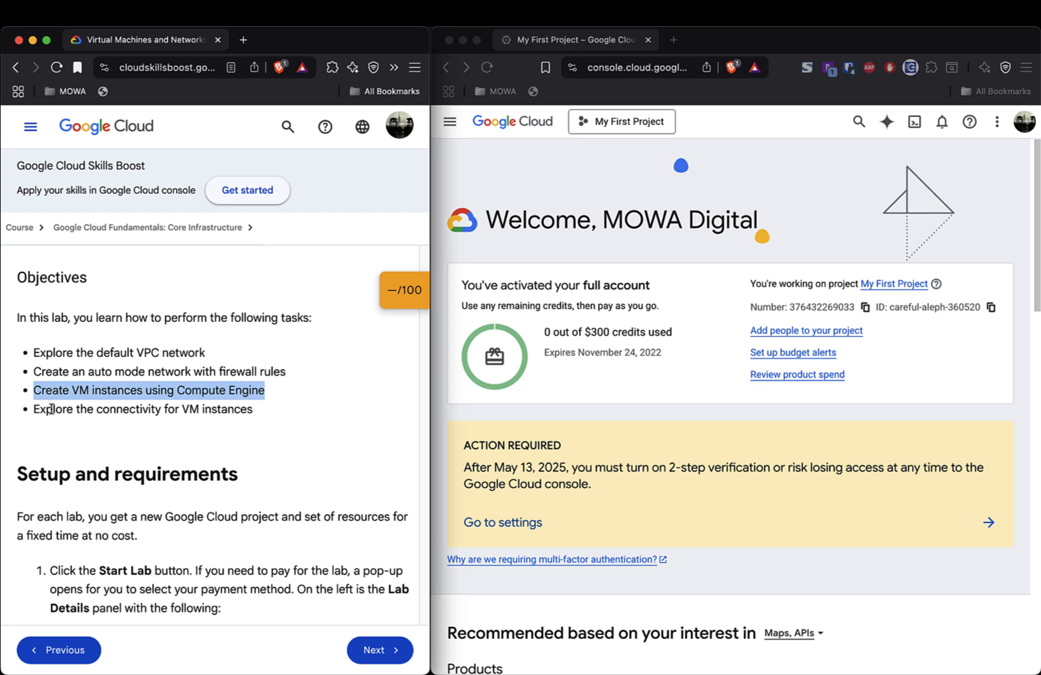
{"action": "left_click", "coordinate": [51, 410]}
{"action": "double_click", "coordinate": [51, 410]}
{"action": "triple_click", "coordinate": [51, 409]}
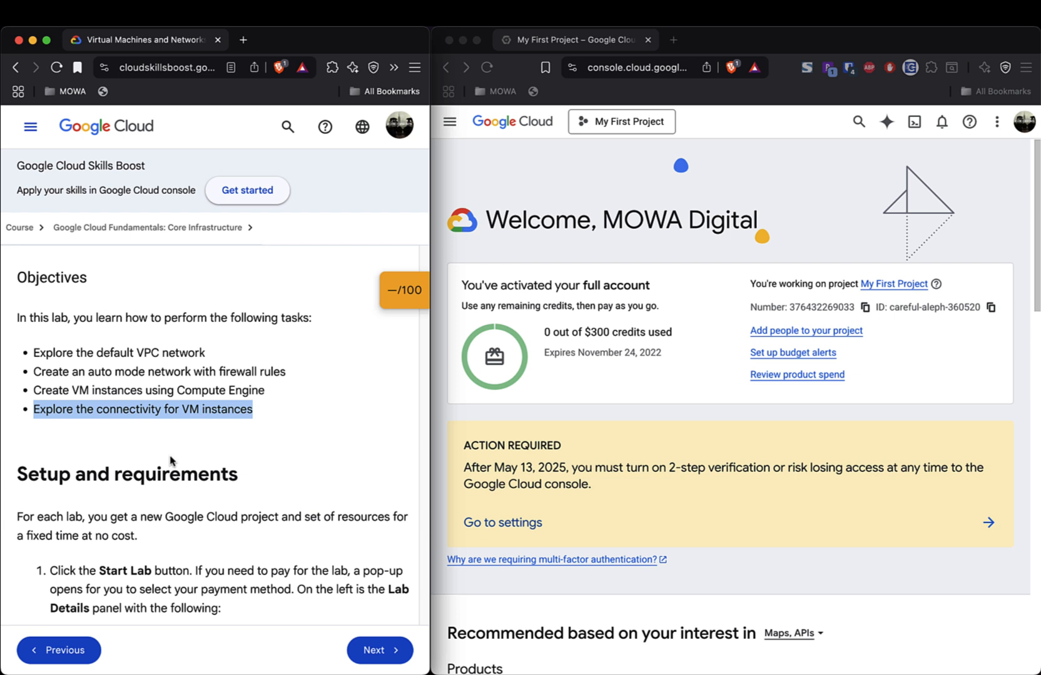
{"action": "scroll", "coordinate": [171, 461], "scroll_direction": "down", "scroll_amount": 5}
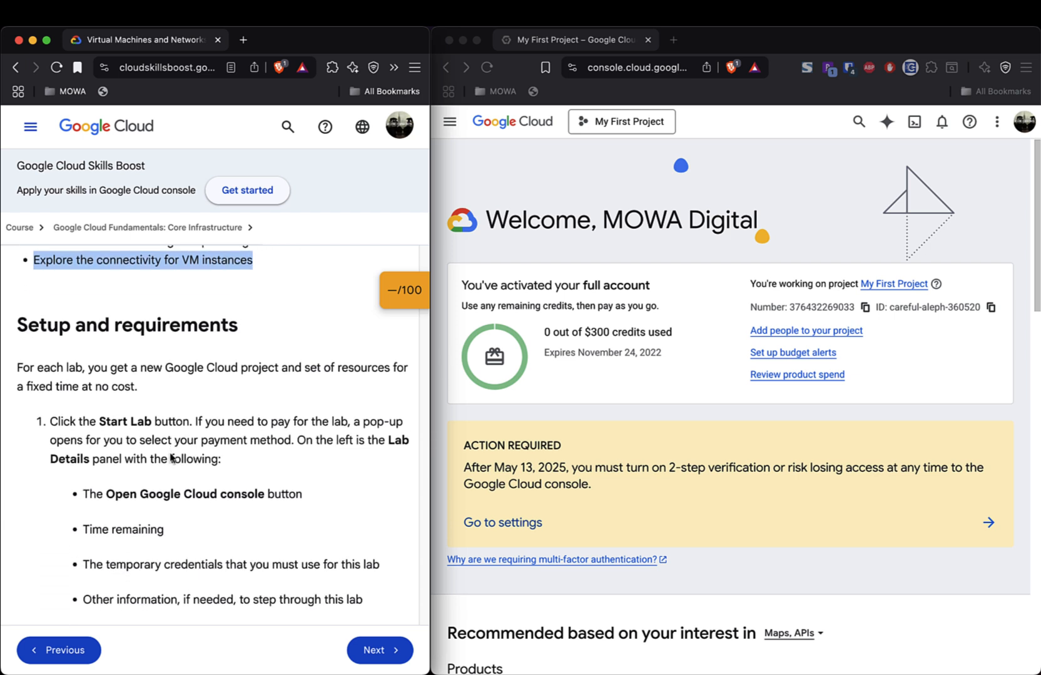
- Clear the highlight, scroll through Setup and requirements, and return to the lab title
{"action": "left_click", "coordinate": [202, 366]}
{"action": "scroll", "coordinate": [201, 366], "scroll_direction": "down", "scroll_amount": 1}
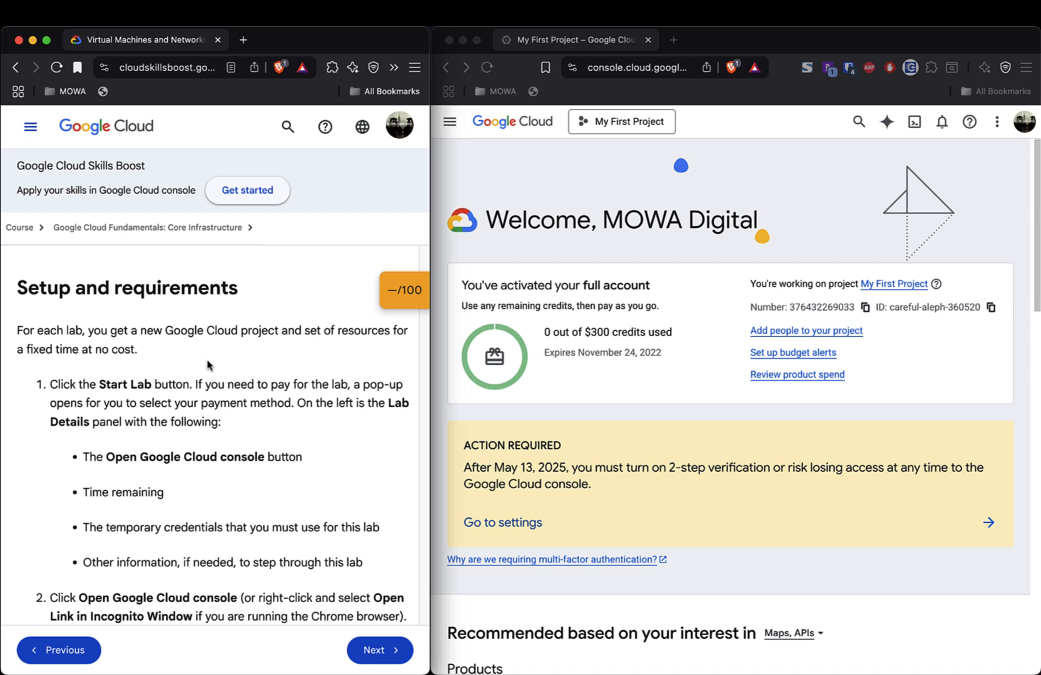
{"action": "scroll", "coordinate": [208, 366], "scroll_direction": "down", "scroll_amount": 2}
{"action": "scroll", "coordinate": [208, 361], "scroll_direction": "up", "scroll_amount": 1}
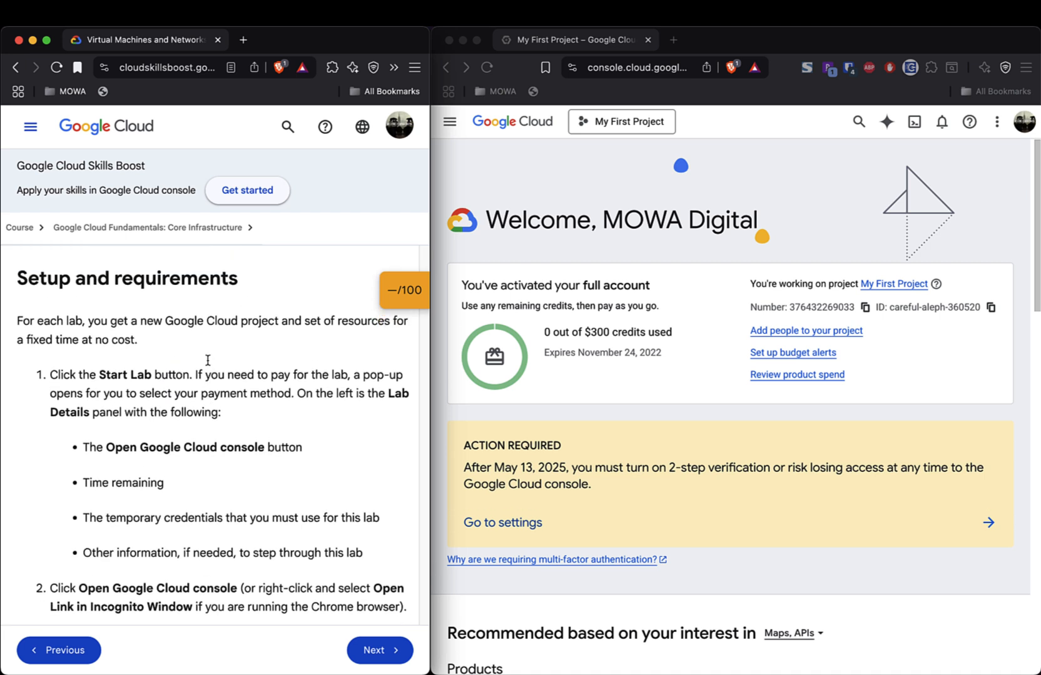
{"action": "scroll", "coordinate": [208, 360], "scroll_direction": "up", "scroll_amount": 2}
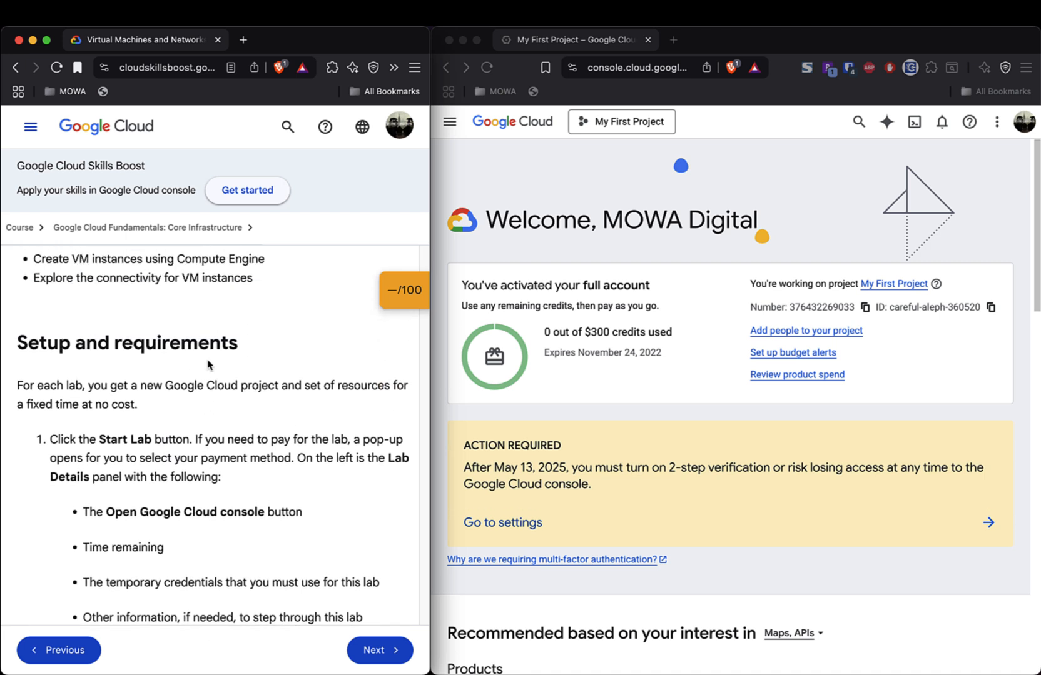
{"action": "scroll", "coordinate": [208, 365], "scroll_direction": "up", "scroll_amount": 1}
{"action": "scroll", "coordinate": [208, 366], "scroll_direction": "up", "scroll_amount": 10}
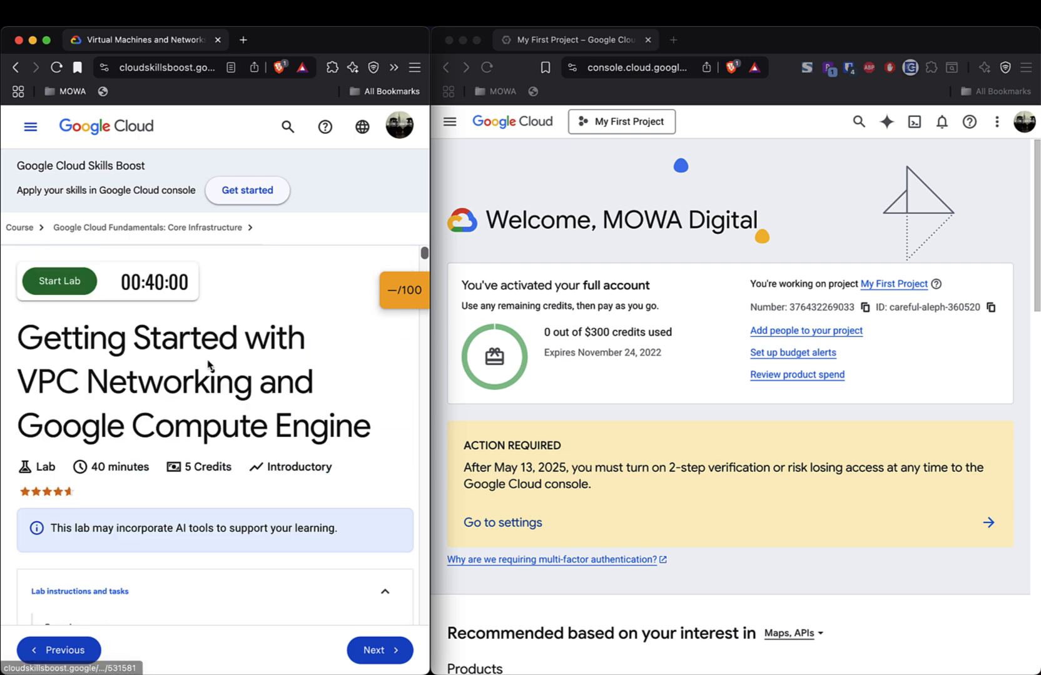
- Start the lab, pass the 'I'm not a robot' check, and close the lab token prompt
{"action": "left_click", "coordinate": [52, 282]}
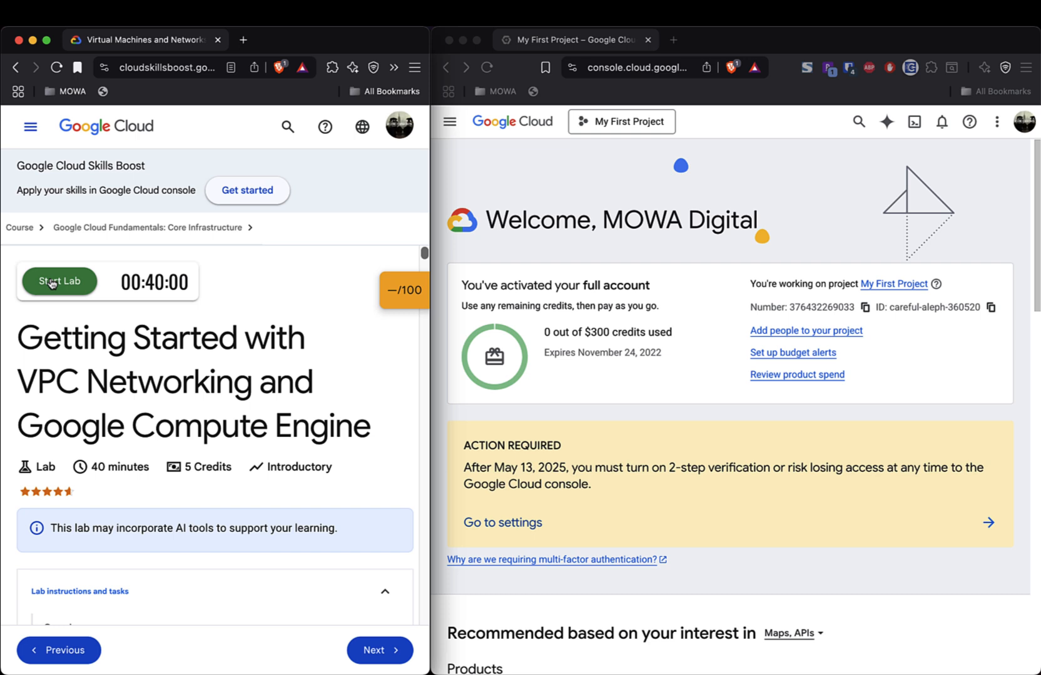
{"action": "left_click", "coordinate": [54, 284]}
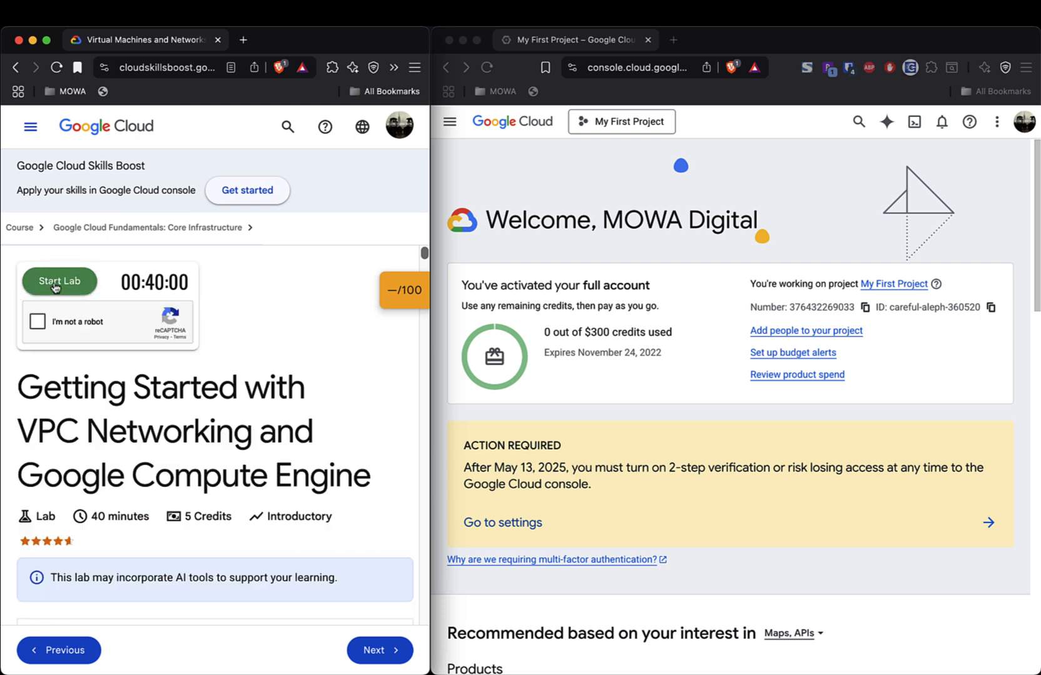
{"action": "left_click", "coordinate": [38, 323]}
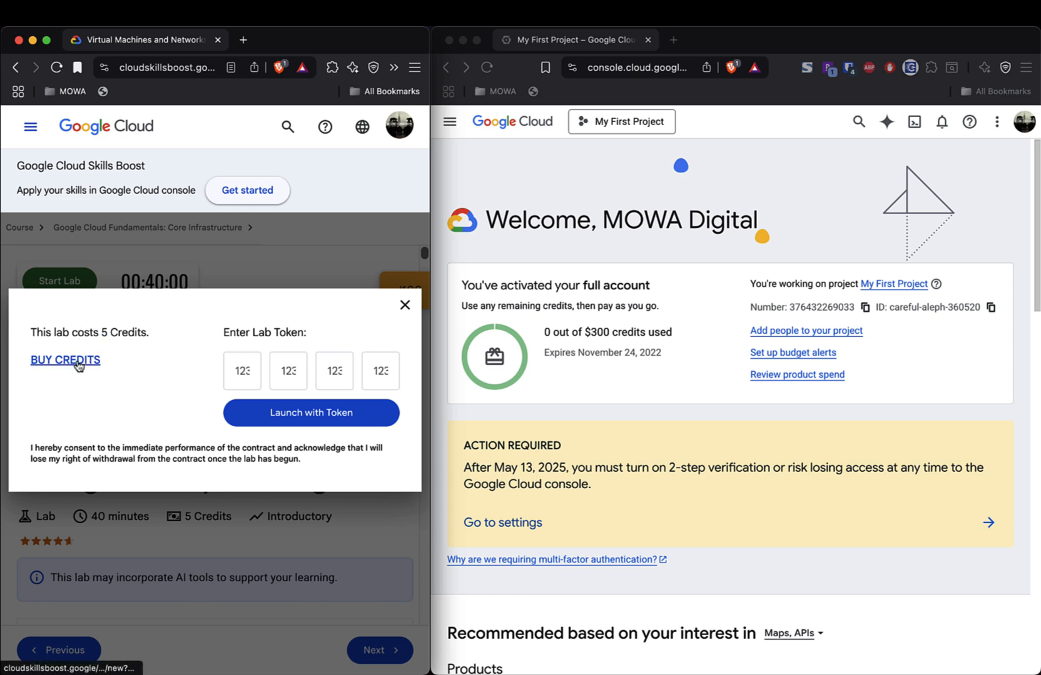
{"action": "left_click", "coordinate": [404, 305]}
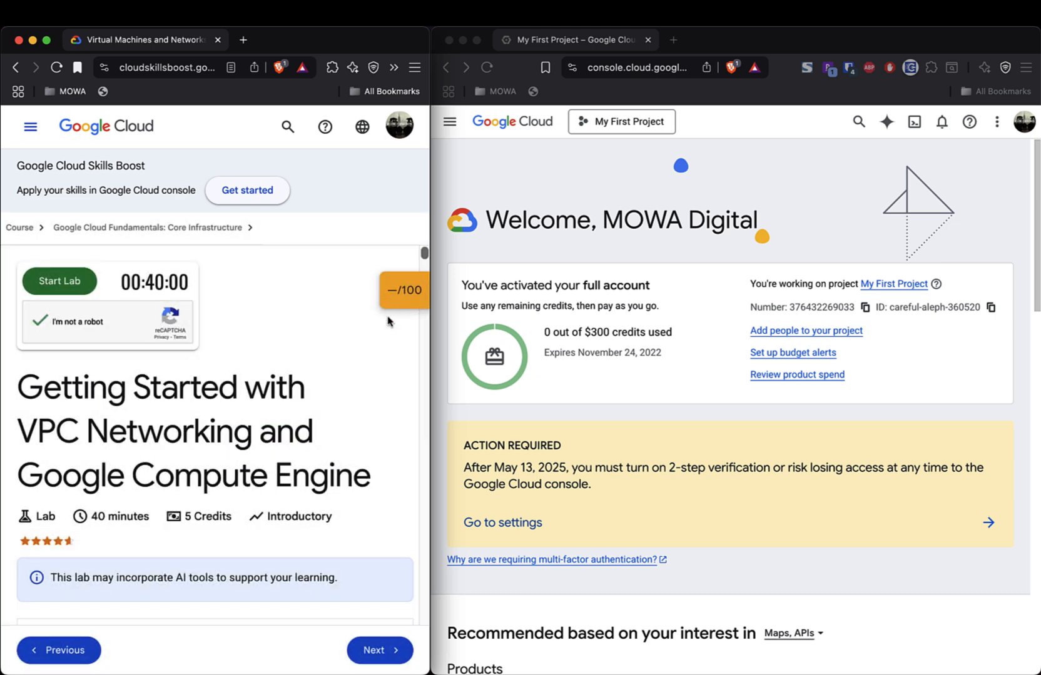
{"action": "scroll", "coordinate": [296, 418], "scroll_direction": "down", "scroll_amount": 15}
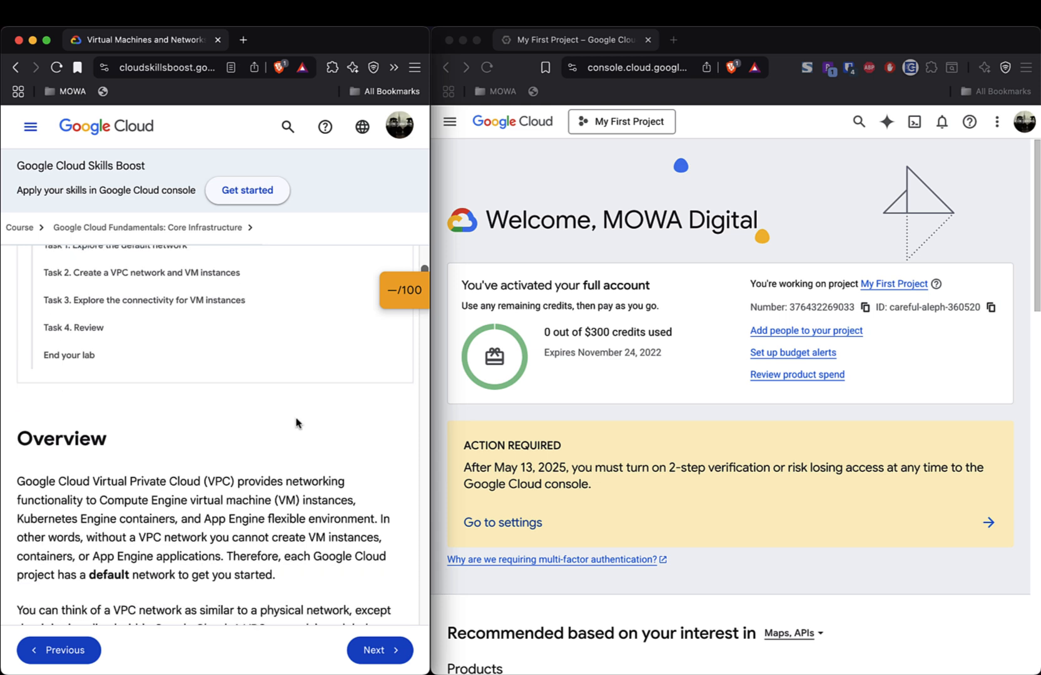
{"action": "scroll", "coordinate": [296, 423], "scroll_direction": "down", "scroll_amount": 5}
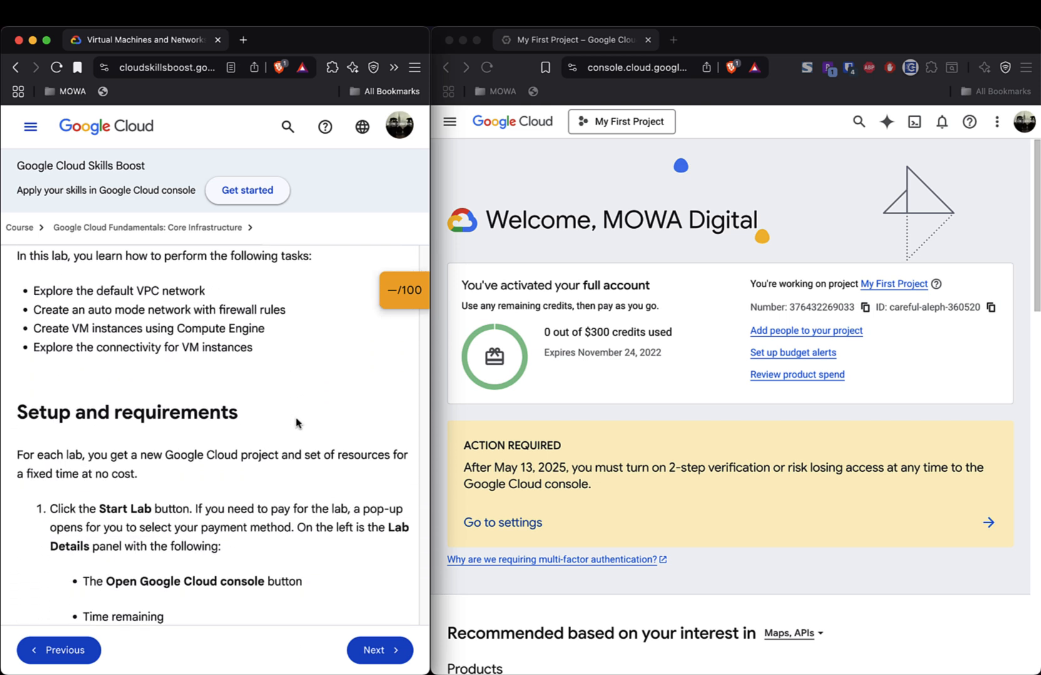
{"action": "scroll", "coordinate": [296, 422], "scroll_direction": "down", "scroll_amount": 1}
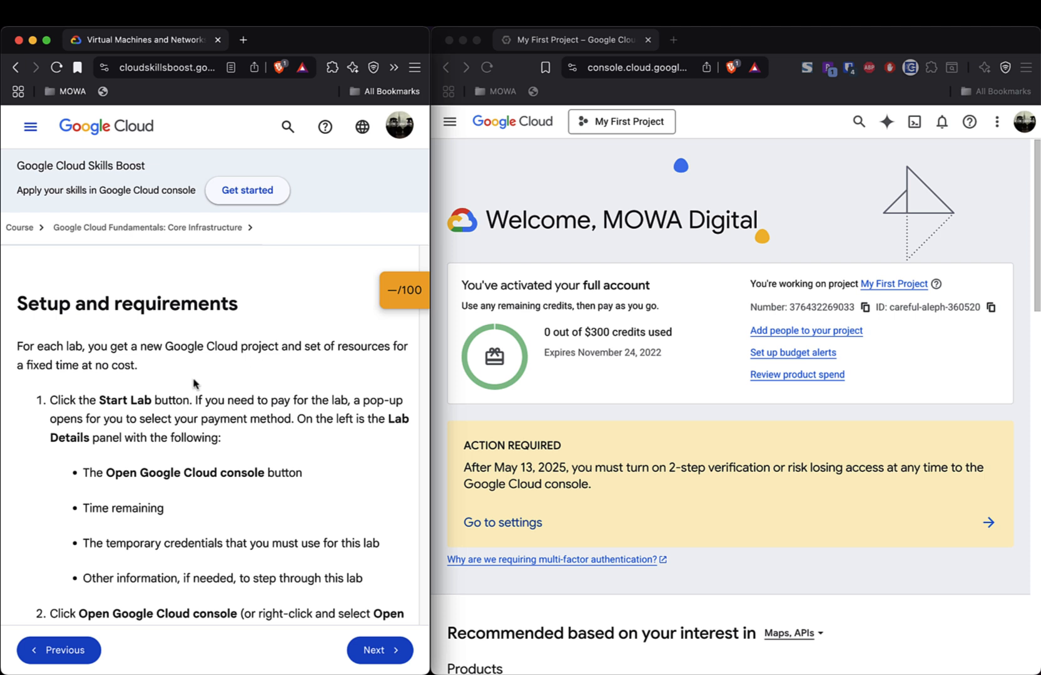
{"action": "scroll", "coordinate": [200, 384], "scroll_direction": "down", "scroll_amount": 2}
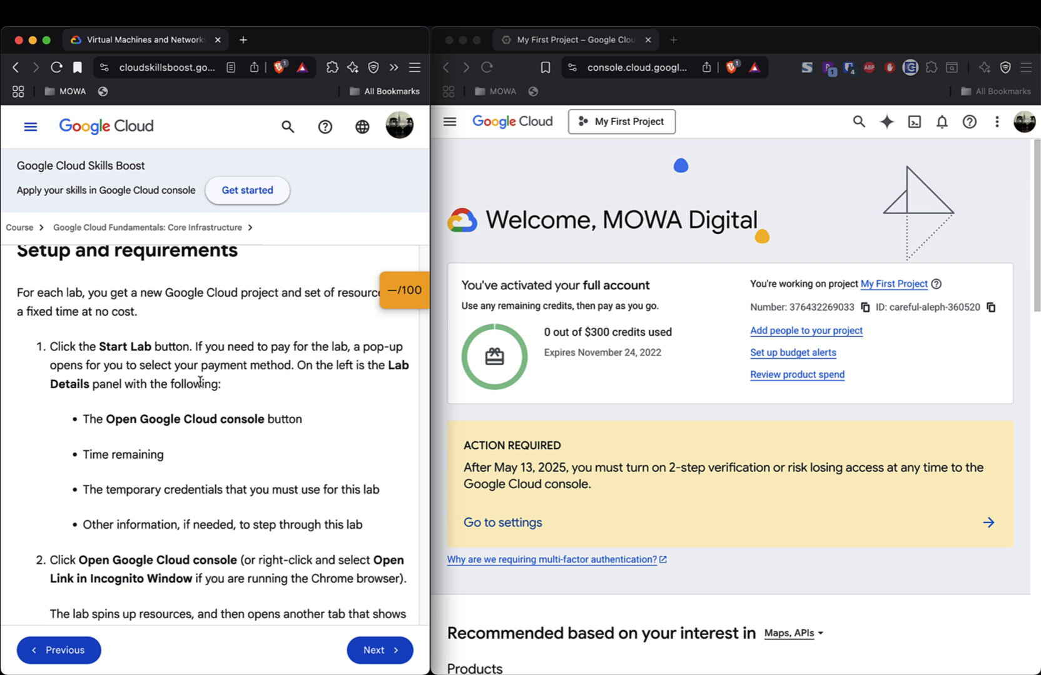
{"action": "scroll", "coordinate": [200, 384], "scroll_direction": "up", "scroll_amount": 2}
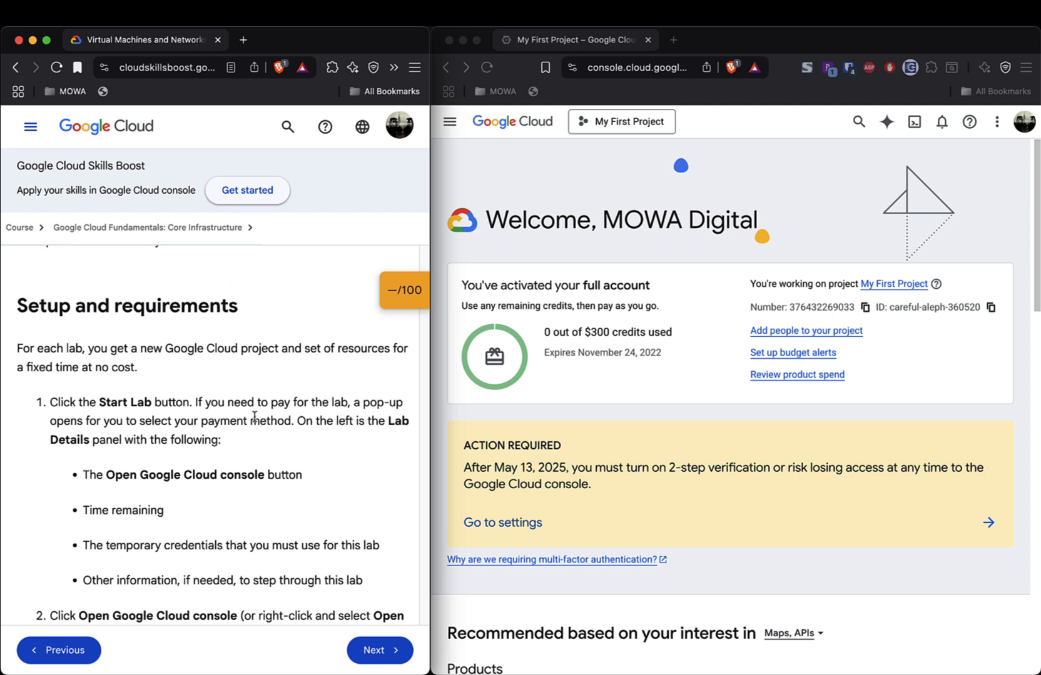
{"action": "scroll", "coordinate": [254, 416], "scroll_direction": "down", "scroll_amount": 1}
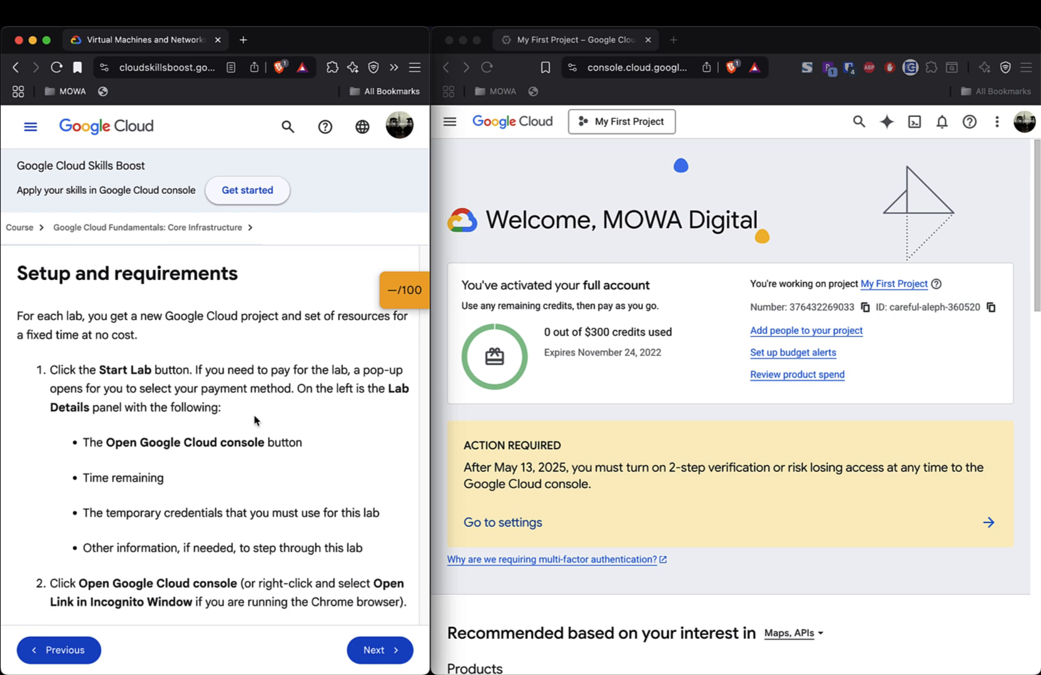
{"action": "scroll", "coordinate": [254, 420], "scroll_direction": "down", "scroll_amount": 2}
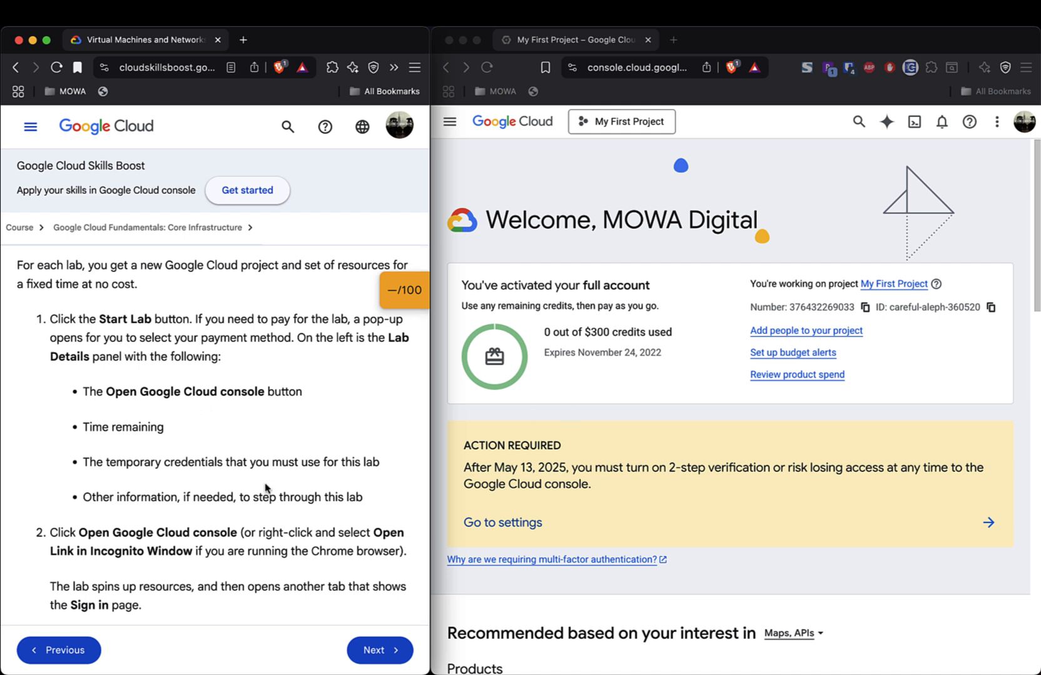
{"action": "scroll", "coordinate": [265, 488], "scroll_direction": "down", "scroll_amount": 1}
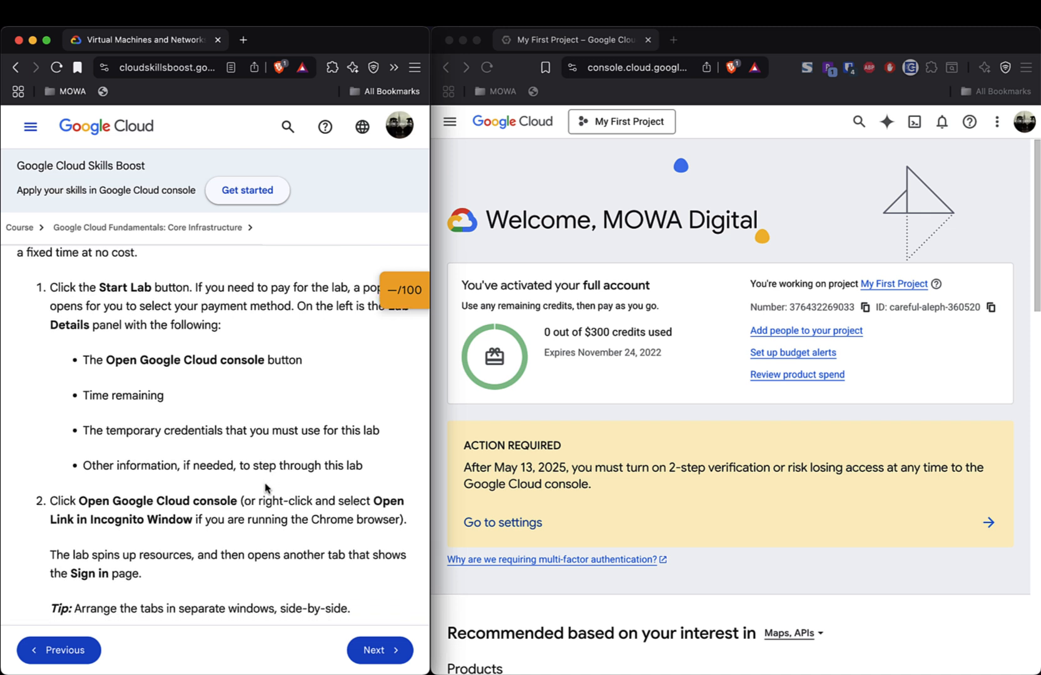
{"action": "scroll", "coordinate": [265, 488], "scroll_direction": "down", "scroll_amount": 6}
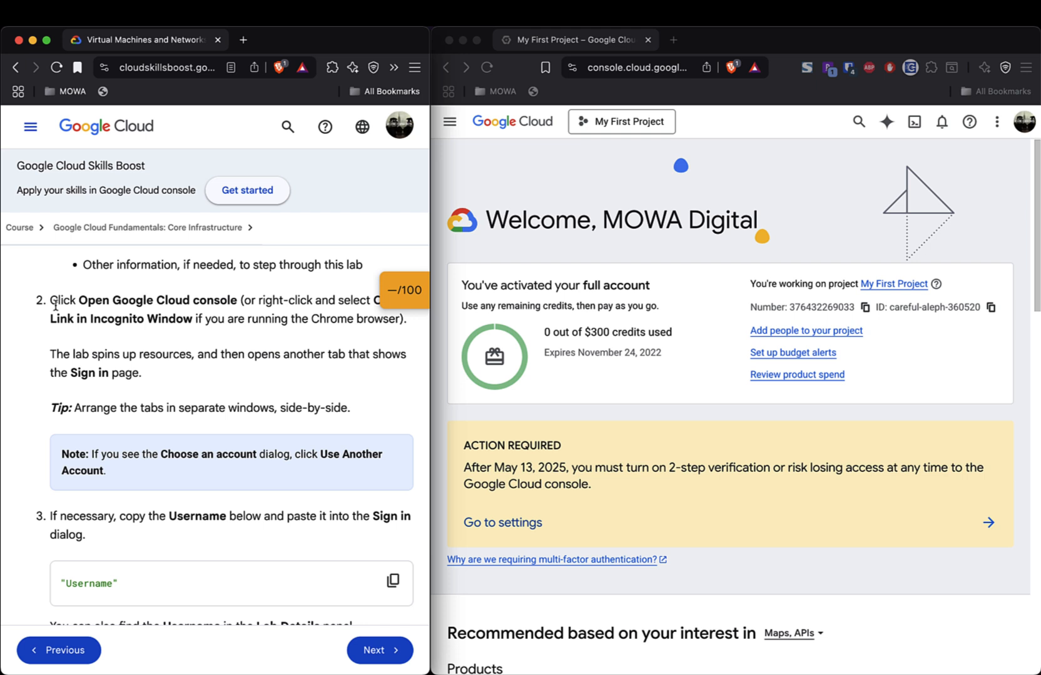
{"action": "scroll", "coordinate": [180, 314], "scroll_direction": "up", "scroll_amount": 1}
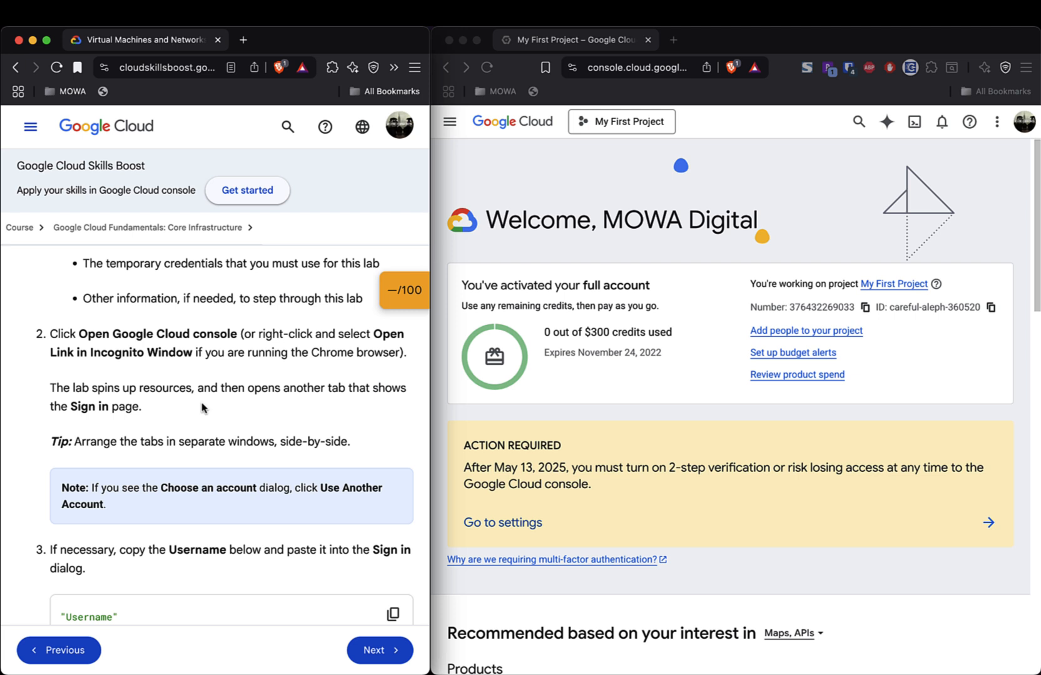
{"action": "scroll", "coordinate": [222, 430], "scroll_direction": "down", "scroll_amount": 4}
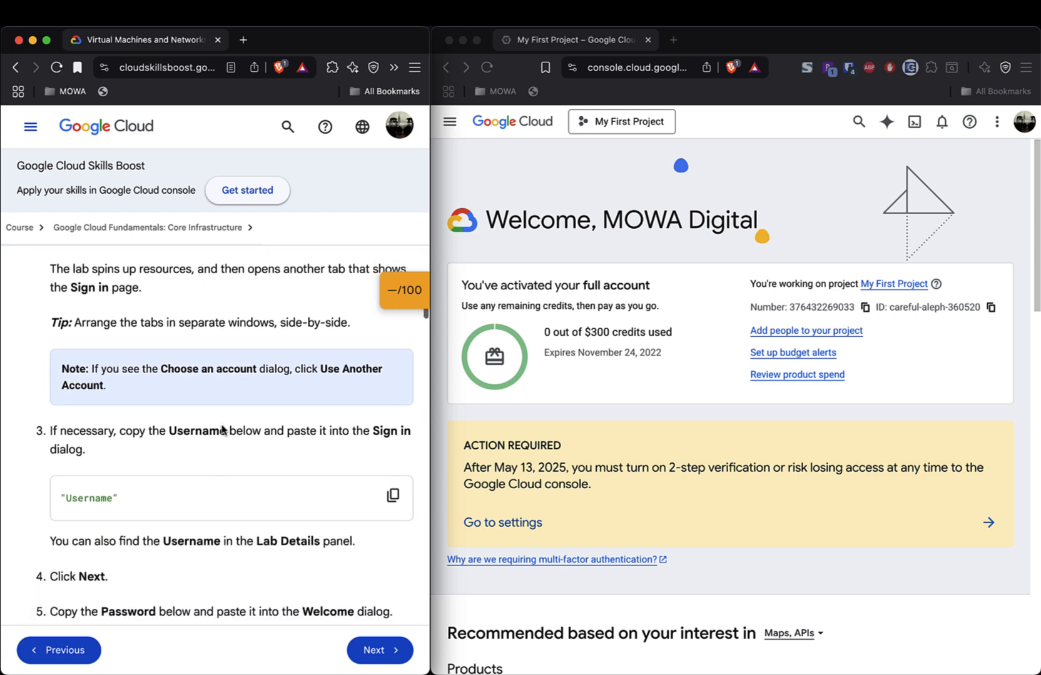
{"action": "scroll", "coordinate": [222, 430], "scroll_direction": "down", "scroll_amount": 1}
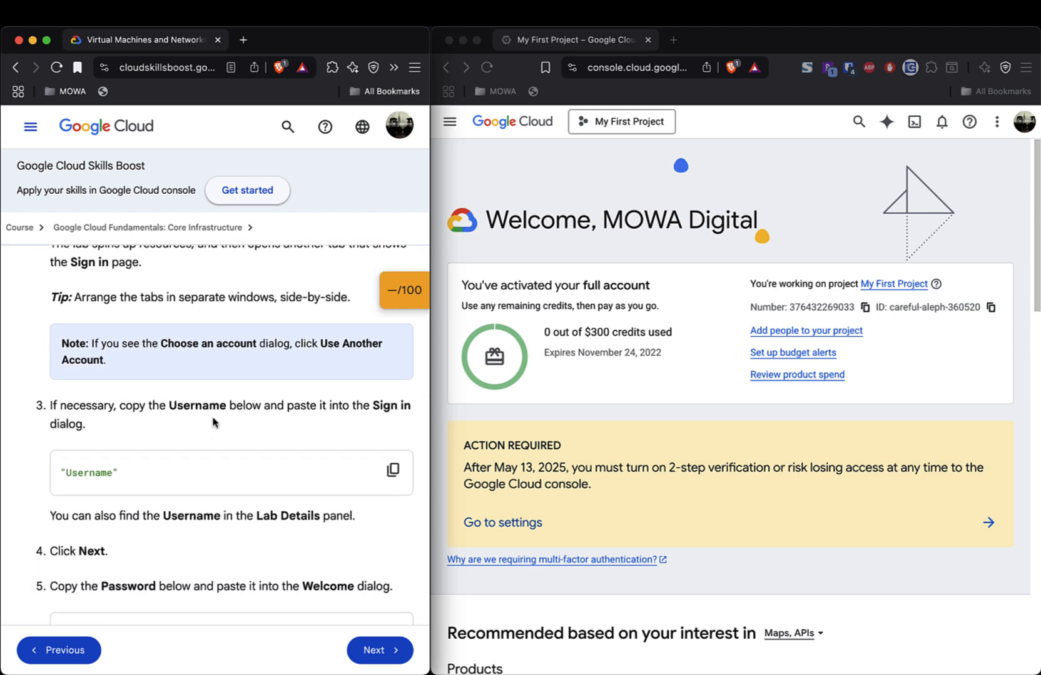
{"action": "scroll", "coordinate": [213, 423], "scroll_direction": "down", "scroll_amount": 12}
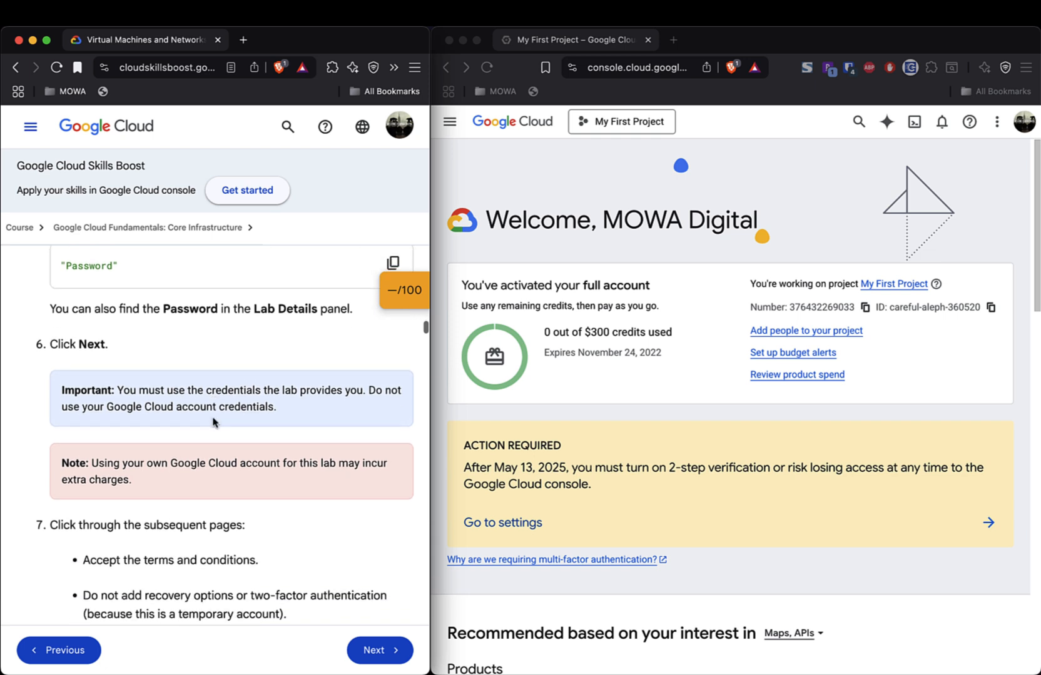
{"action": "scroll", "coordinate": [213, 423], "scroll_direction": "down", "scroll_amount": 2}
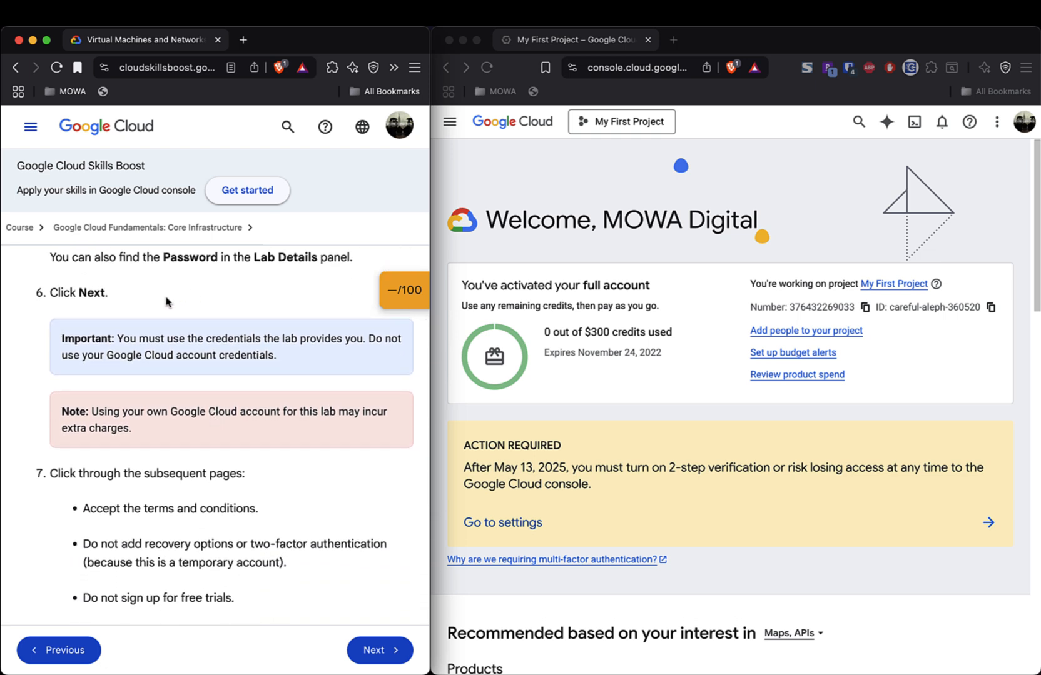
{"action": "triple_click", "coordinate": [119, 341]}
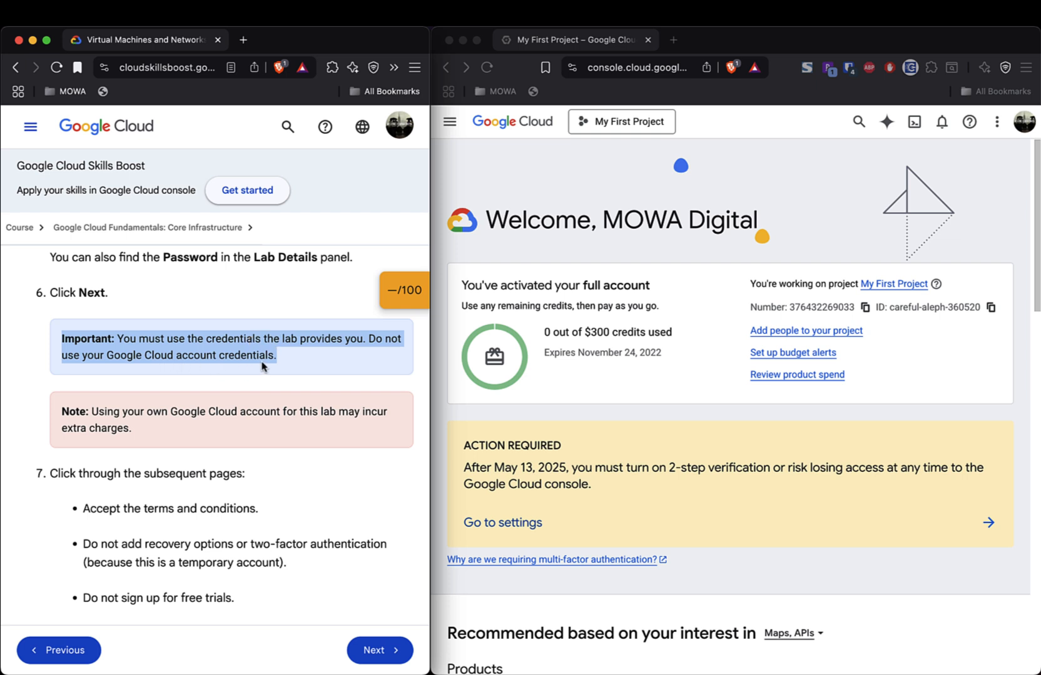
{"action": "scroll", "coordinate": [263, 366], "scroll_direction": "up", "scroll_amount": 15}
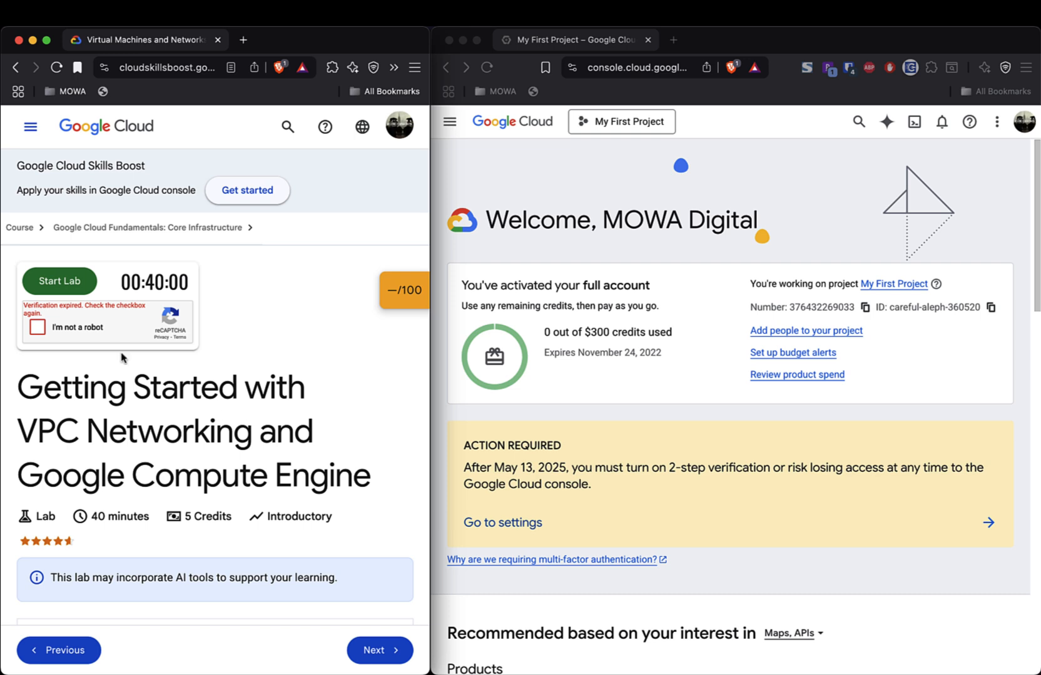
{"action": "scroll", "coordinate": [310, 411], "scroll_direction": "down", "scroll_amount": 15}
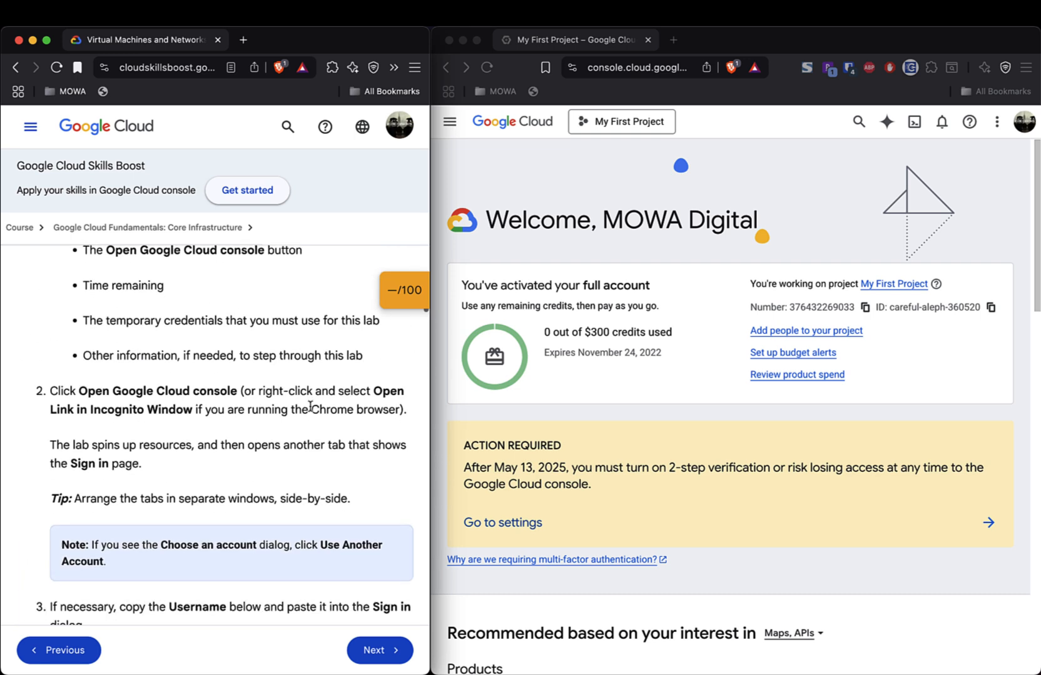
{"action": "scroll", "coordinate": [310, 407], "scroll_direction": "down", "scroll_amount": 5}
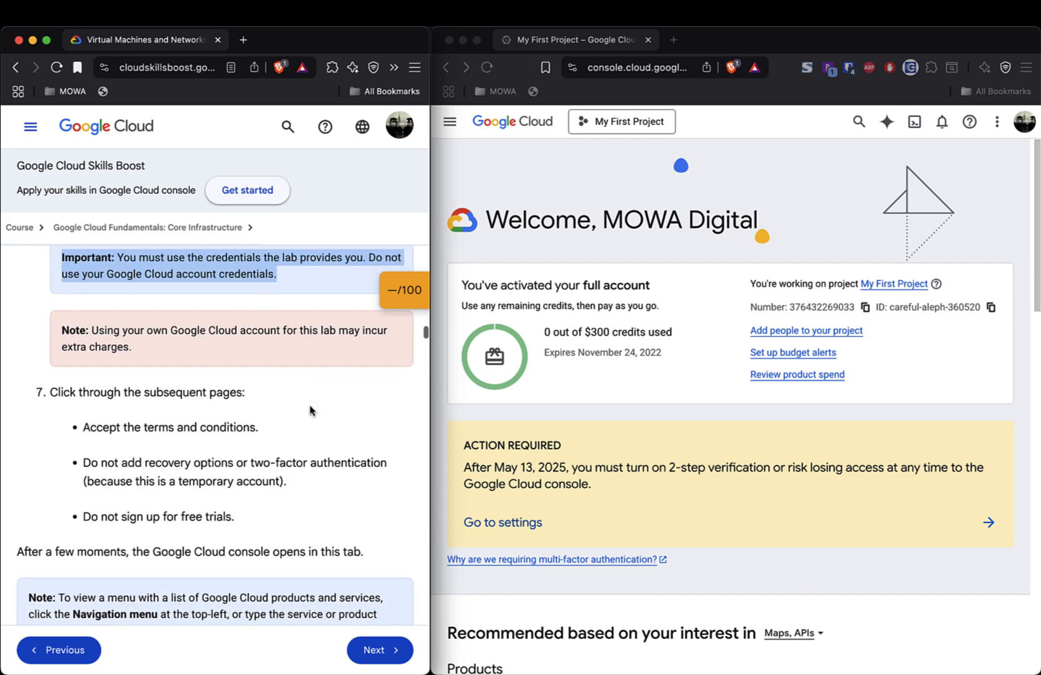
{"action": "triple_click", "coordinate": [111, 330]}
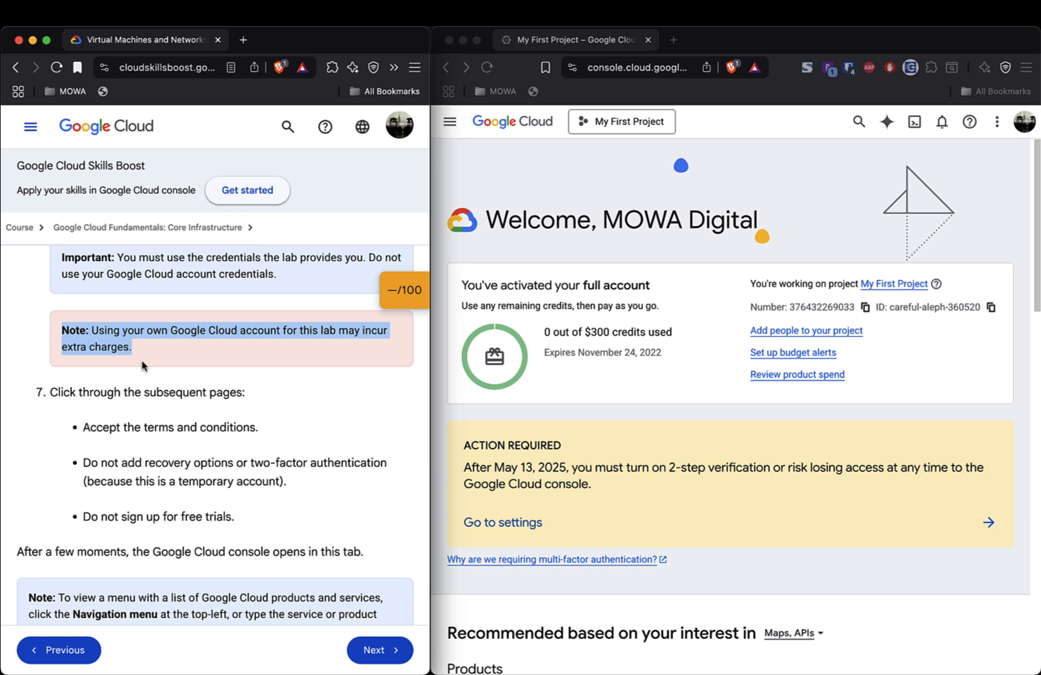
{"action": "scroll", "coordinate": [142, 366], "scroll_direction": "down", "scroll_amount": 3}
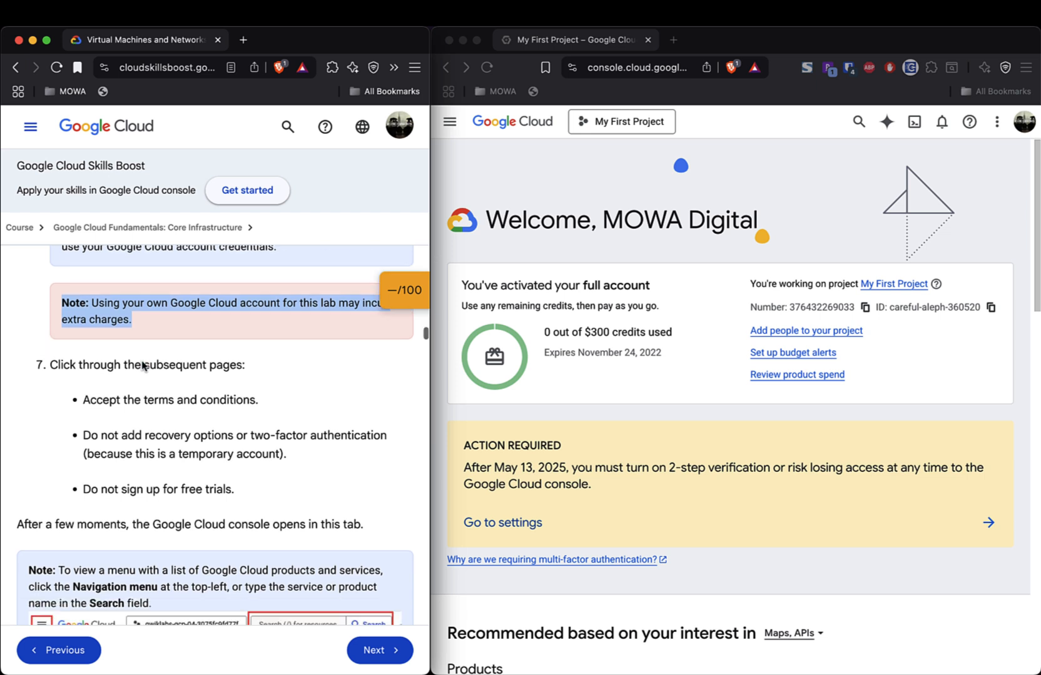
{"action": "left_click", "coordinate": [143, 366]}
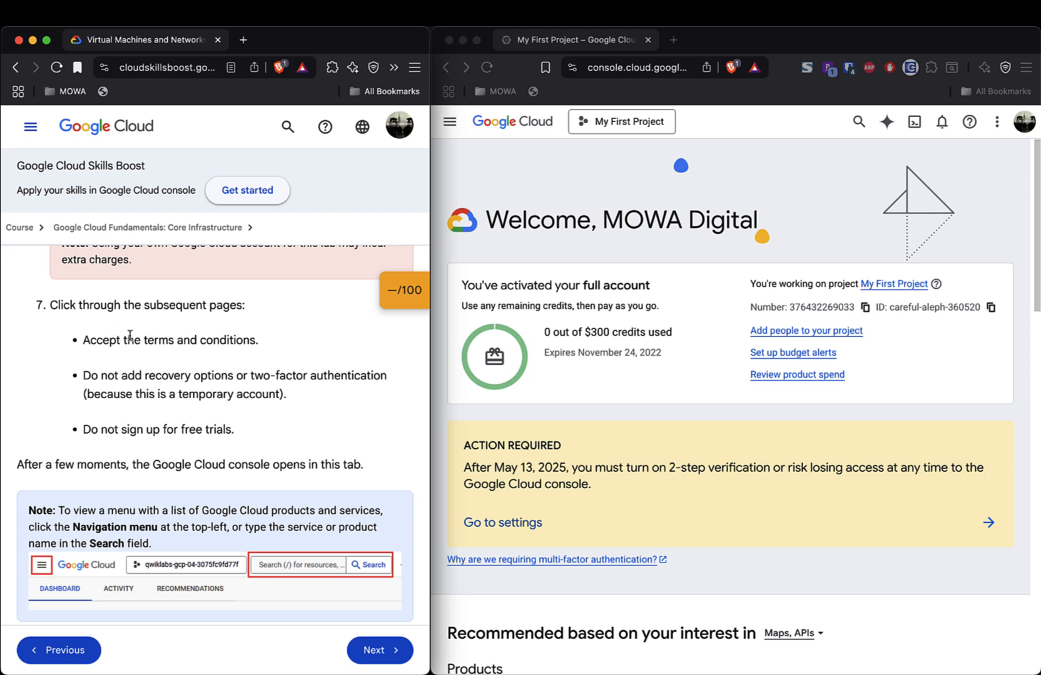
{"action": "scroll", "coordinate": [187, 398], "scroll_direction": "down", "scroll_amount": 5}
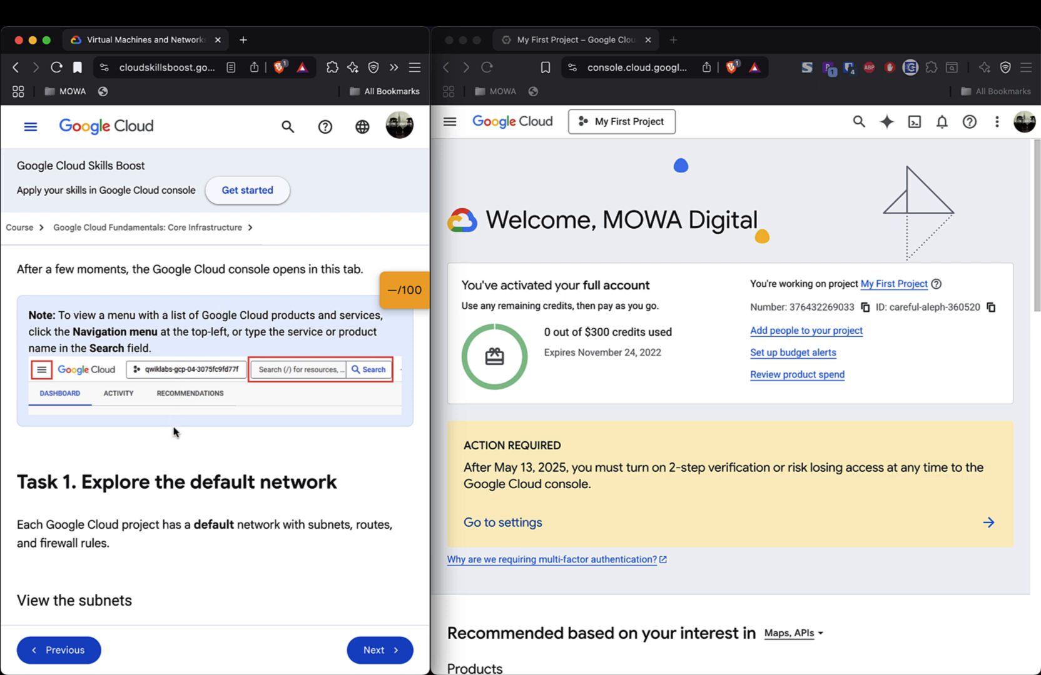
{"action": "scroll", "coordinate": [175, 429], "scroll_direction": "down", "scroll_amount": 2}
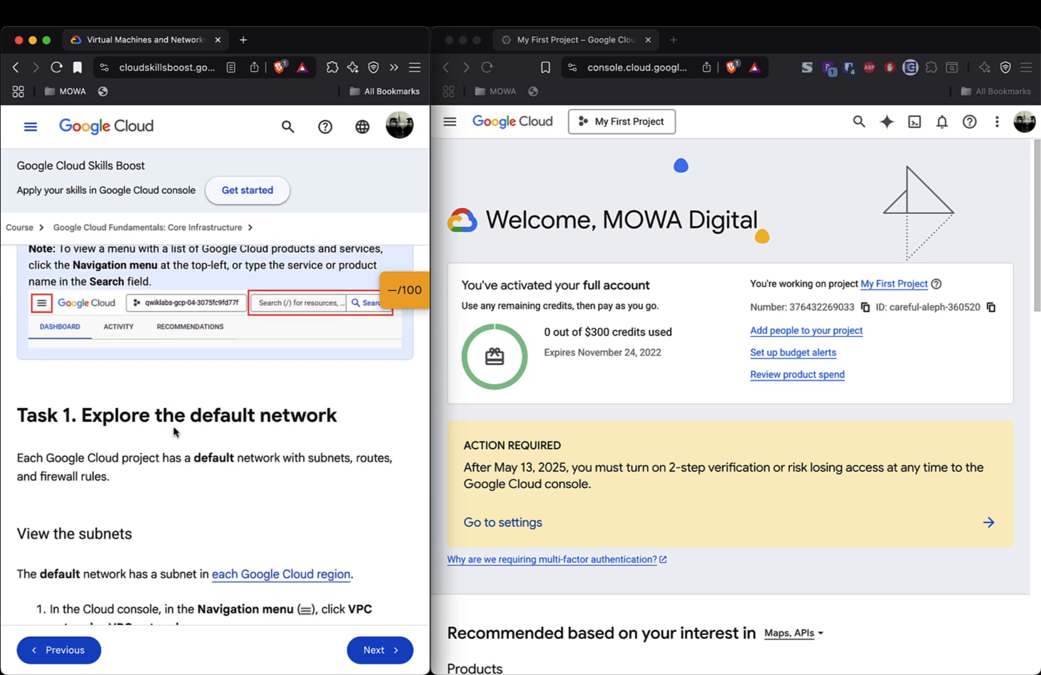
{"action": "scroll", "coordinate": [174, 430], "scroll_direction": "up", "scroll_amount": 5}
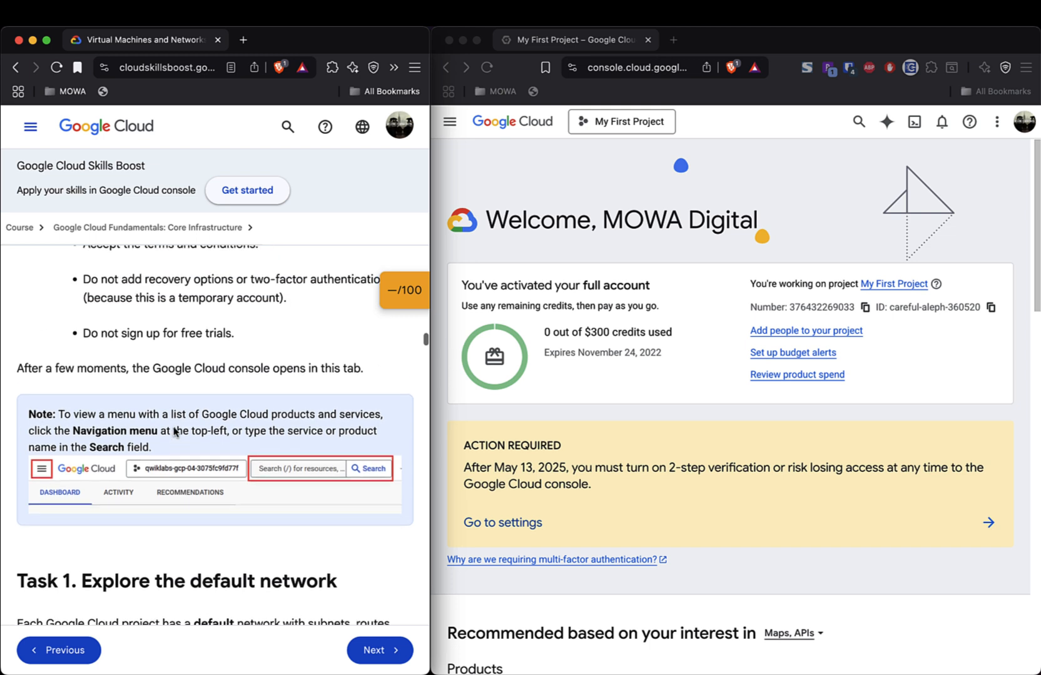
{"action": "scroll", "coordinate": [175, 431], "scroll_direction": "up", "scroll_amount": 1}
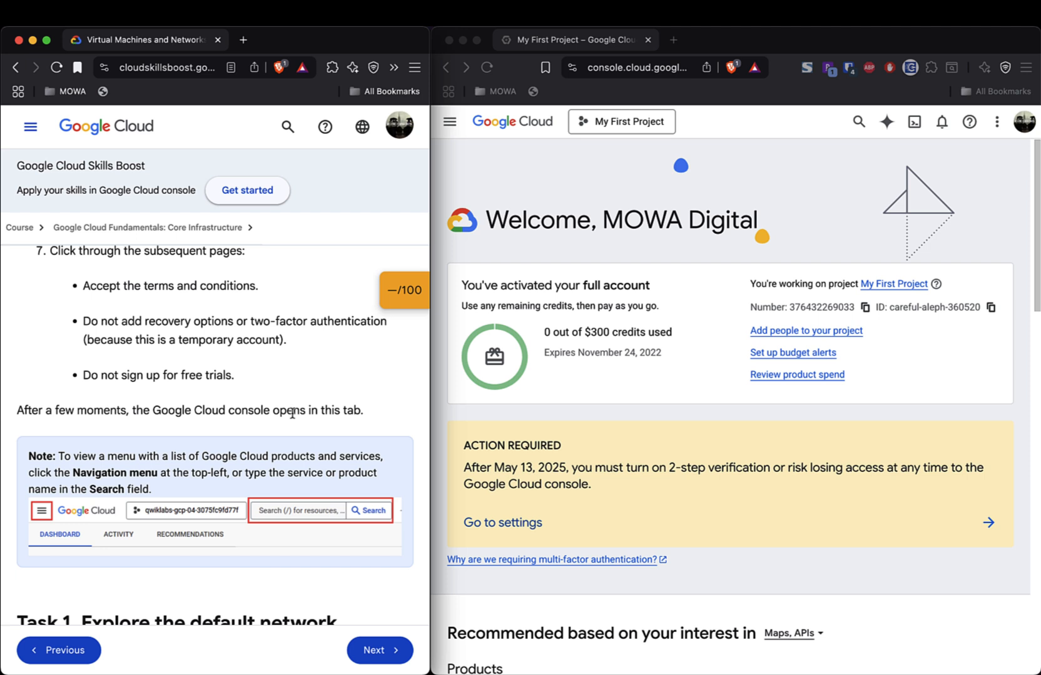
{"action": "scroll", "coordinate": [187, 468], "scroll_direction": "down", "scroll_amount": 2}
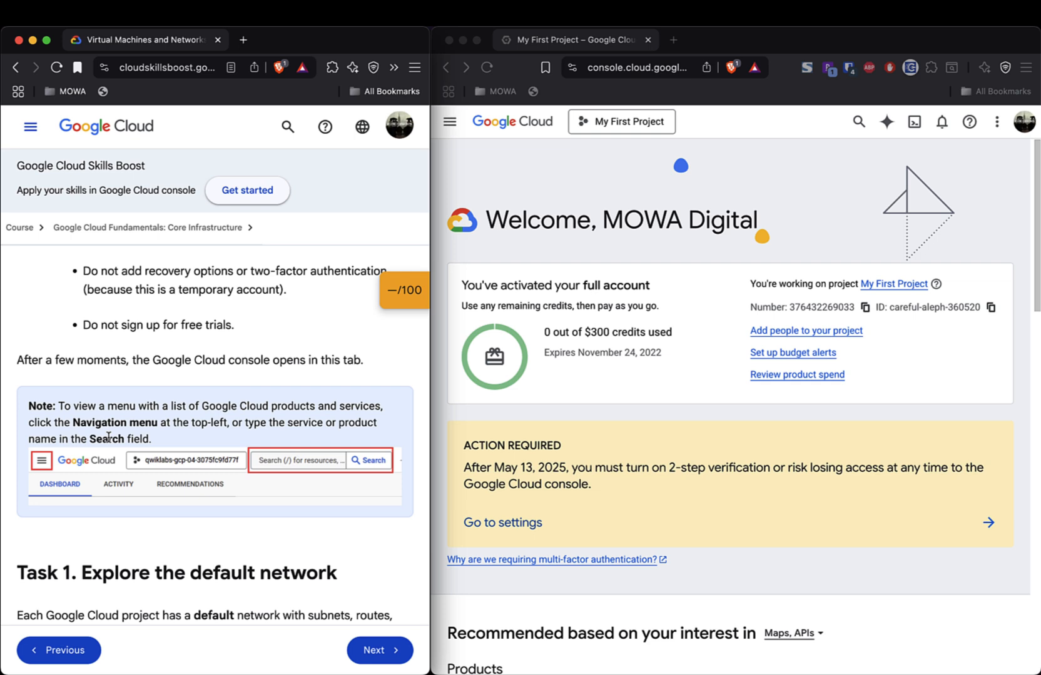
{"action": "left_click", "coordinate": [451, 132]}
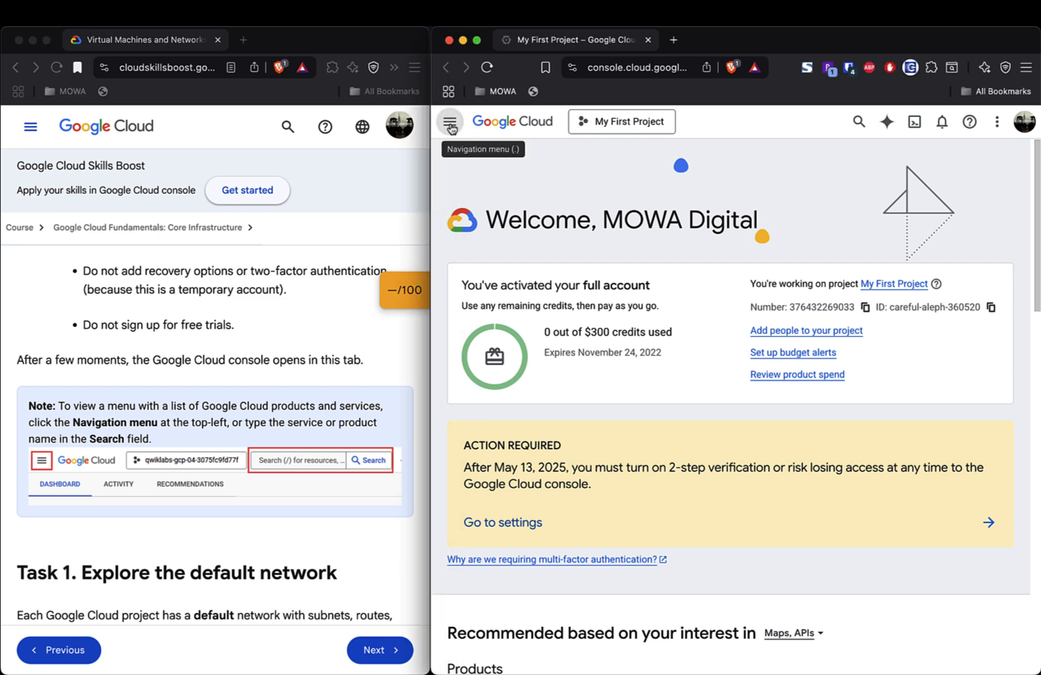
{"action": "left_click", "coordinate": [450, 127]}
{"action": "left_click", "coordinate": [452, 128]}
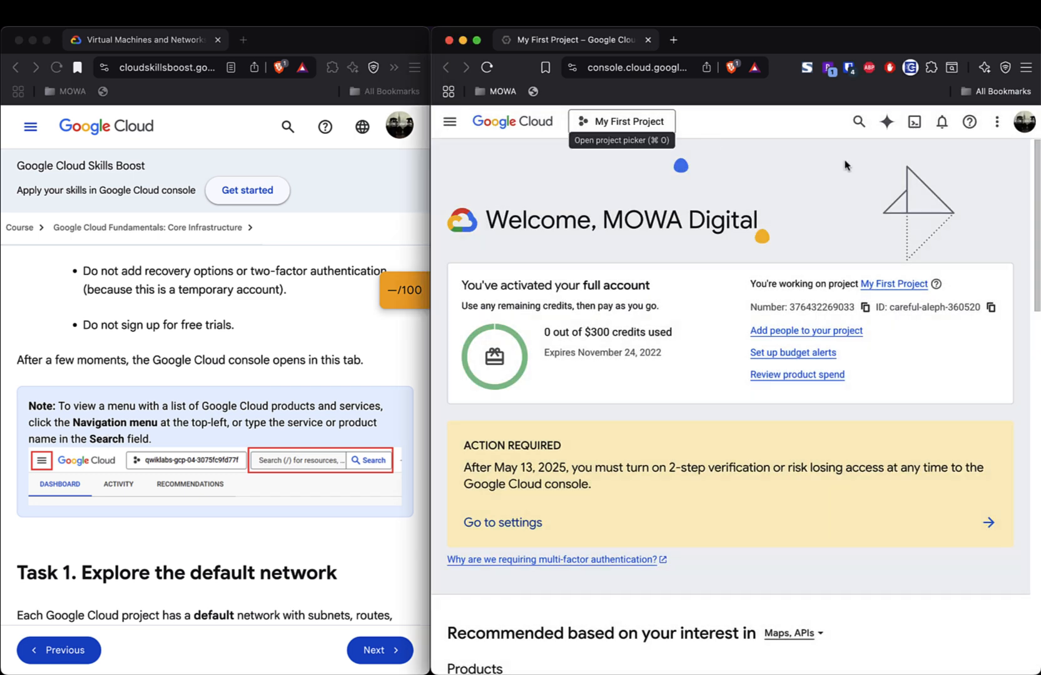
{"action": "left_click", "coordinate": [857, 122]}
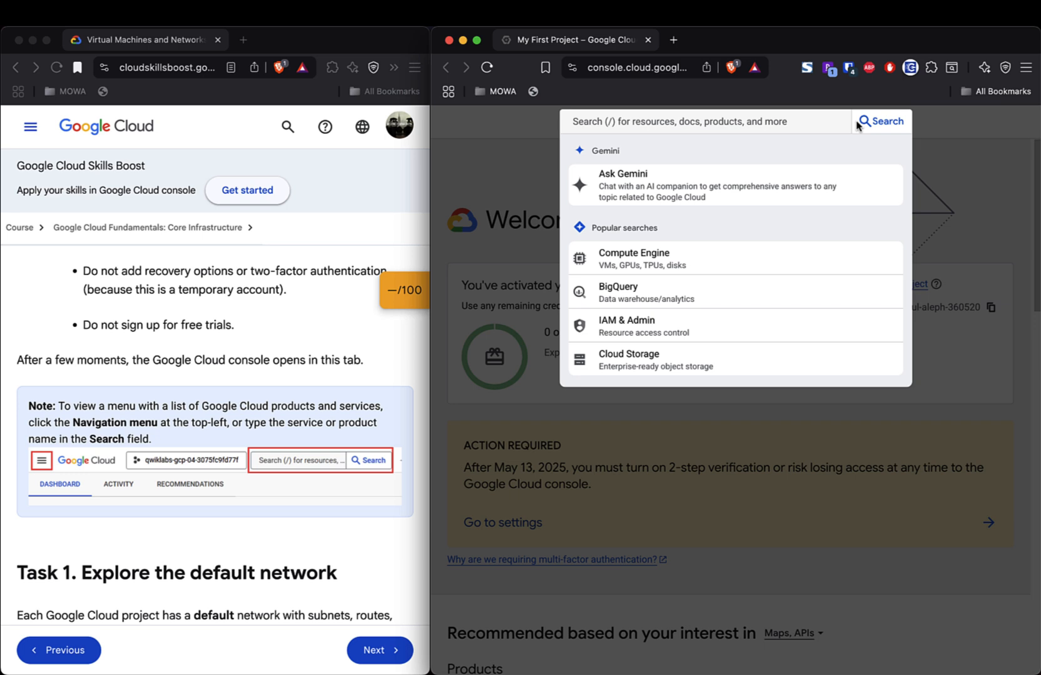
{"action": "left_click", "coordinate": [530, 178]}
{"action": "left_click", "coordinate": [632, 122]}
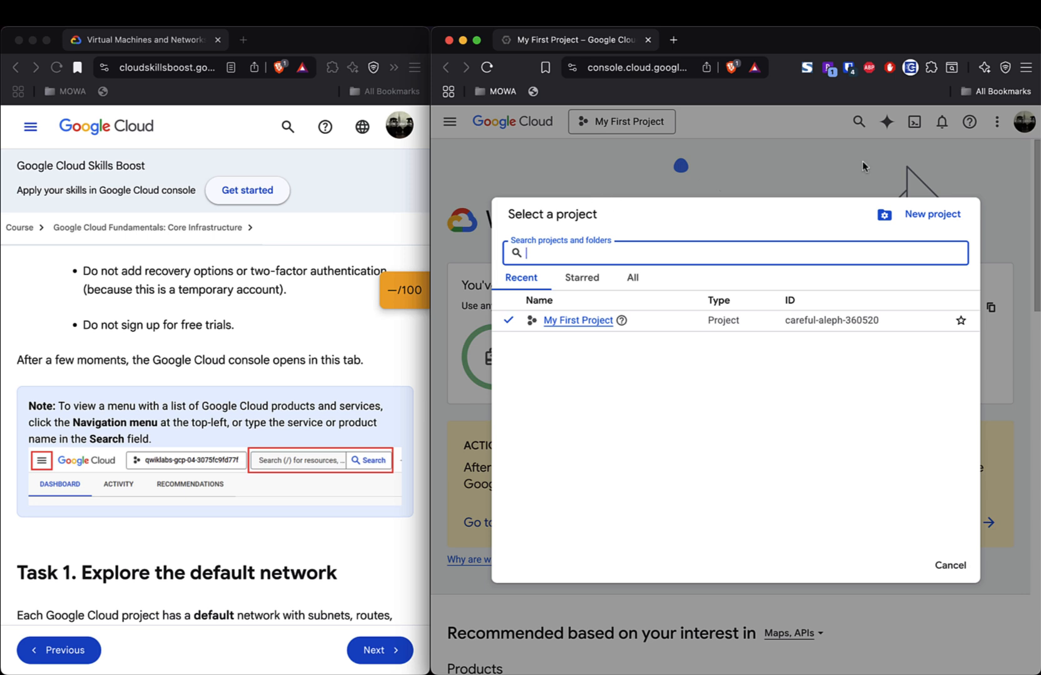
{"action": "left_click", "coordinate": [802, 165]}
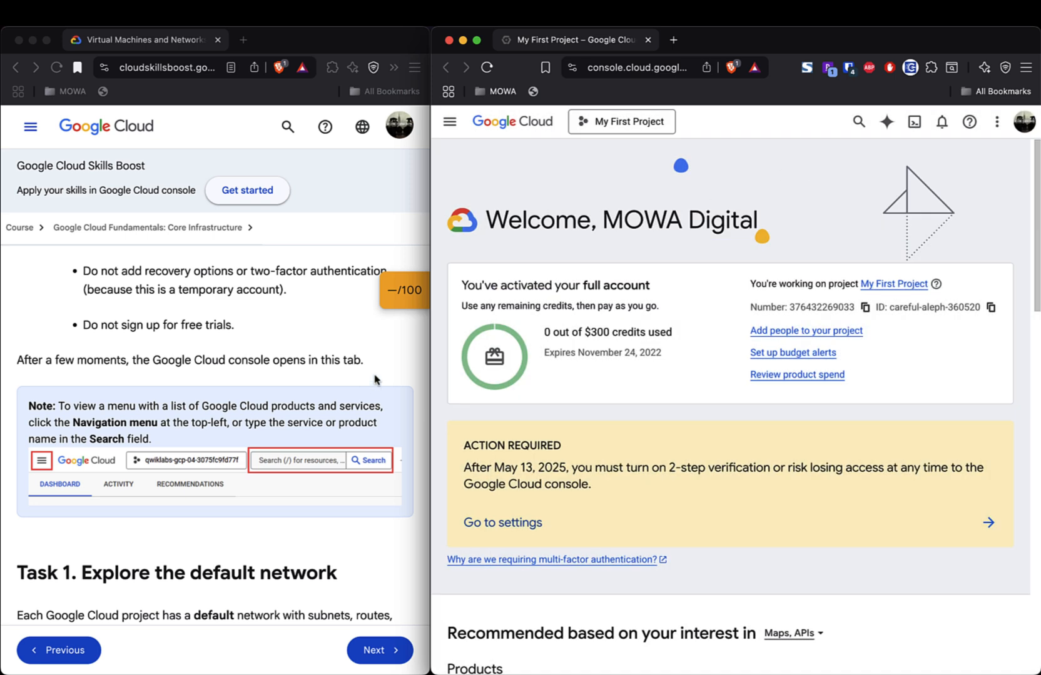
{"action": "scroll", "coordinate": [375, 379], "scroll_direction": "down", "scroll_amount": 2}
{"action": "scroll", "coordinate": [376, 380], "scroll_direction": "down", "scroll_amount": 5}
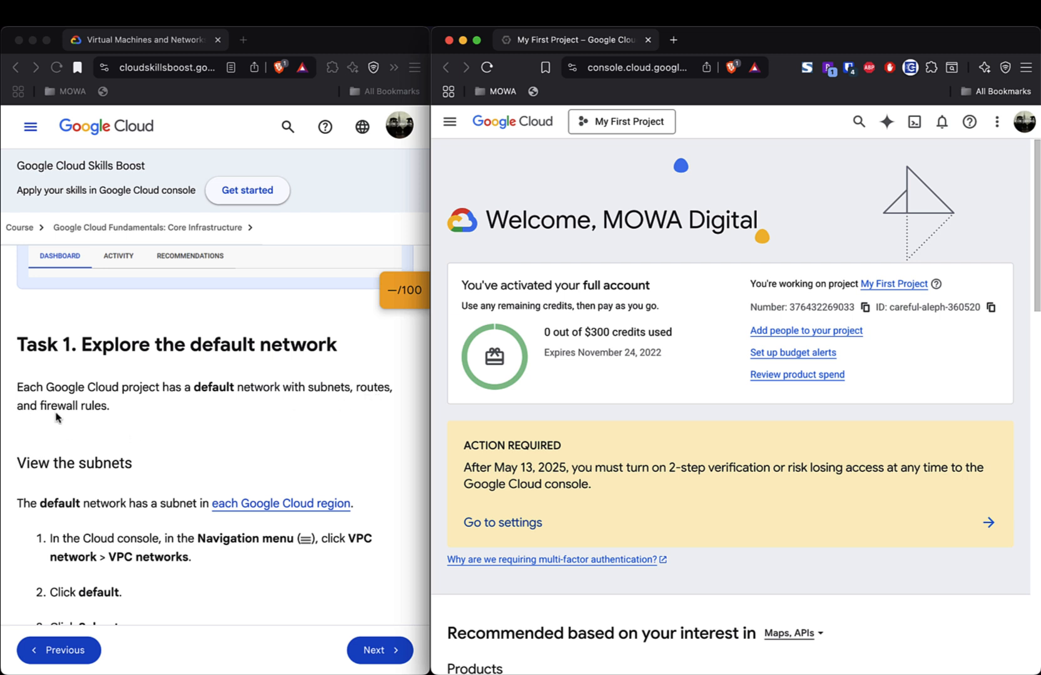
{"action": "scroll", "coordinate": [146, 454], "scroll_direction": "down", "scroll_amount": 3}
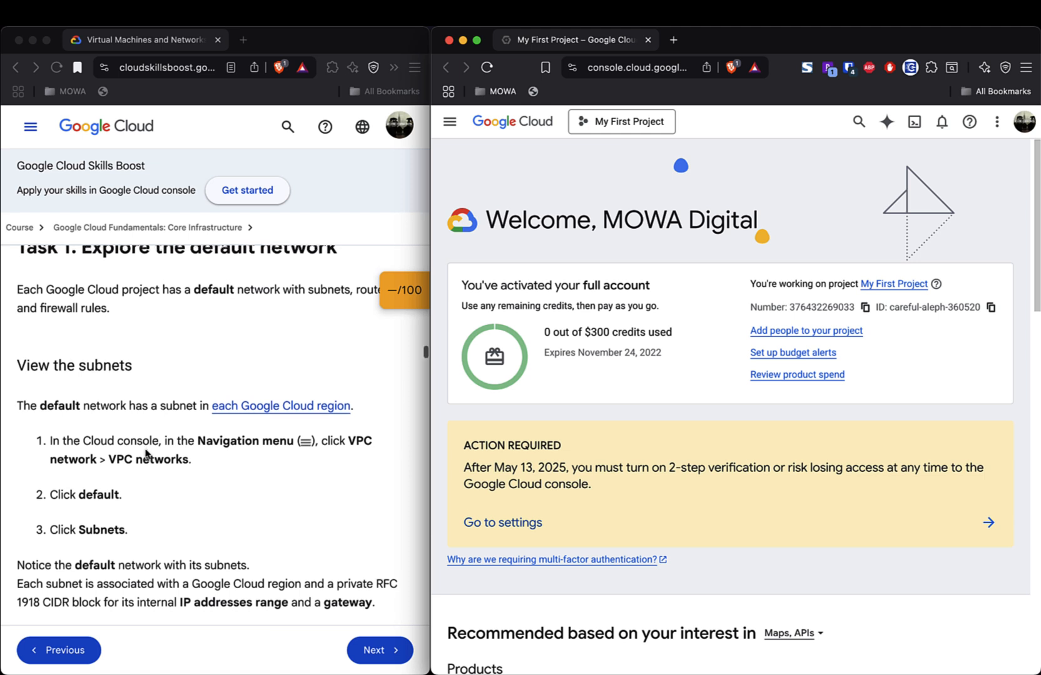
{"action": "scroll", "coordinate": [145, 453], "scroll_direction": "down", "scroll_amount": 1}
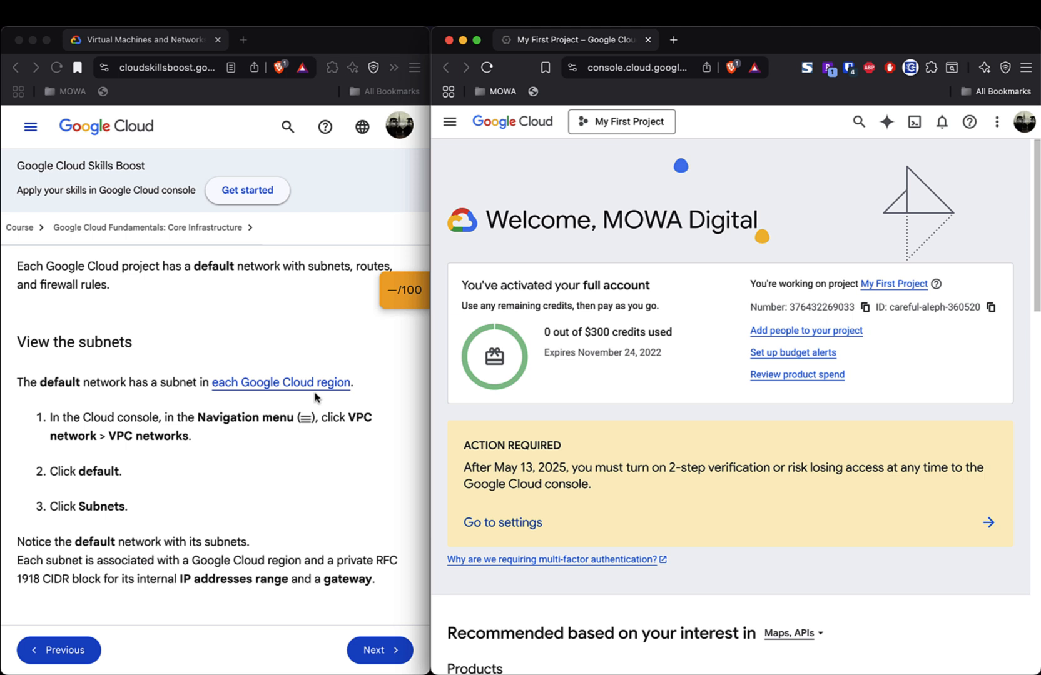
{"action": "scroll", "coordinate": [316, 397], "scroll_direction": "down", "scroll_amount": 2}
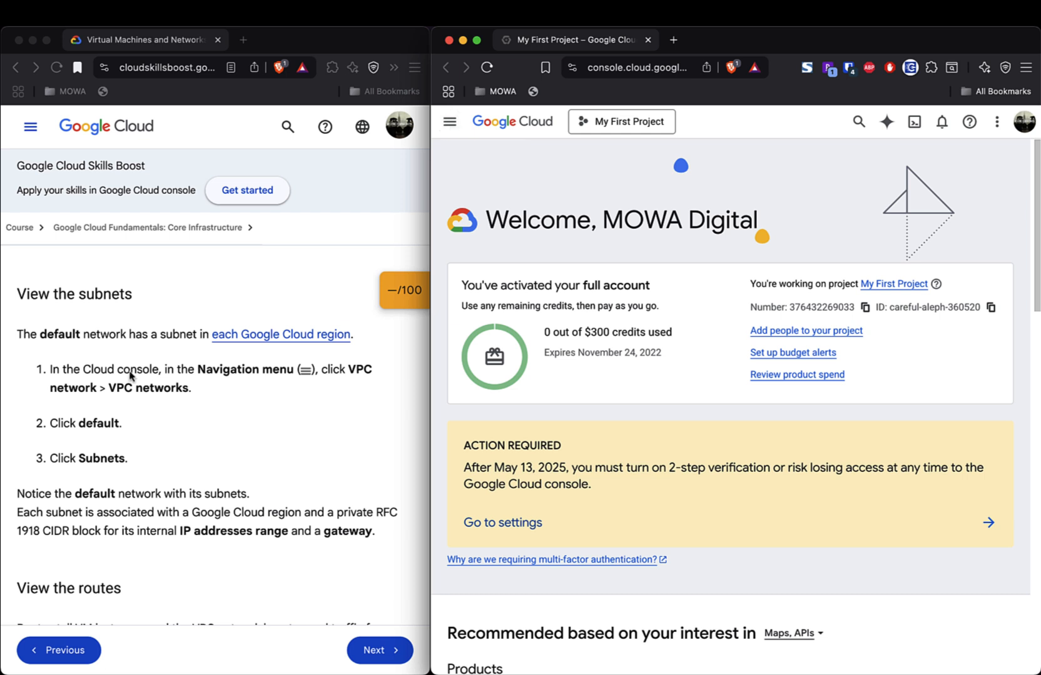
{"action": "left_click", "coordinate": [452, 128]}
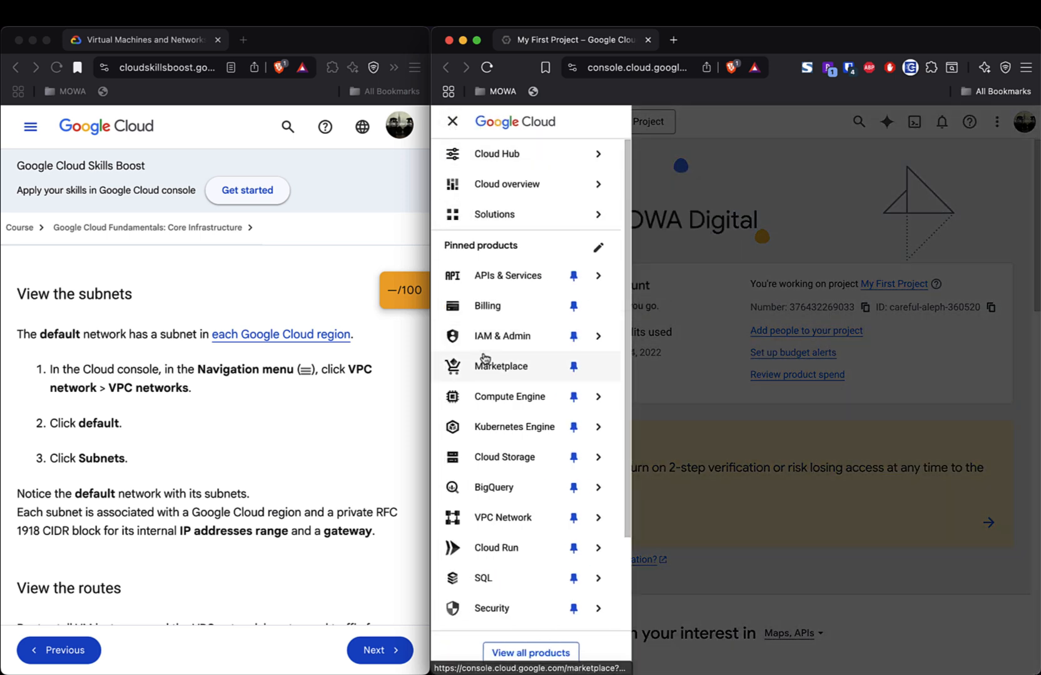
{"action": "mouse_move", "coordinate": [508, 523]}
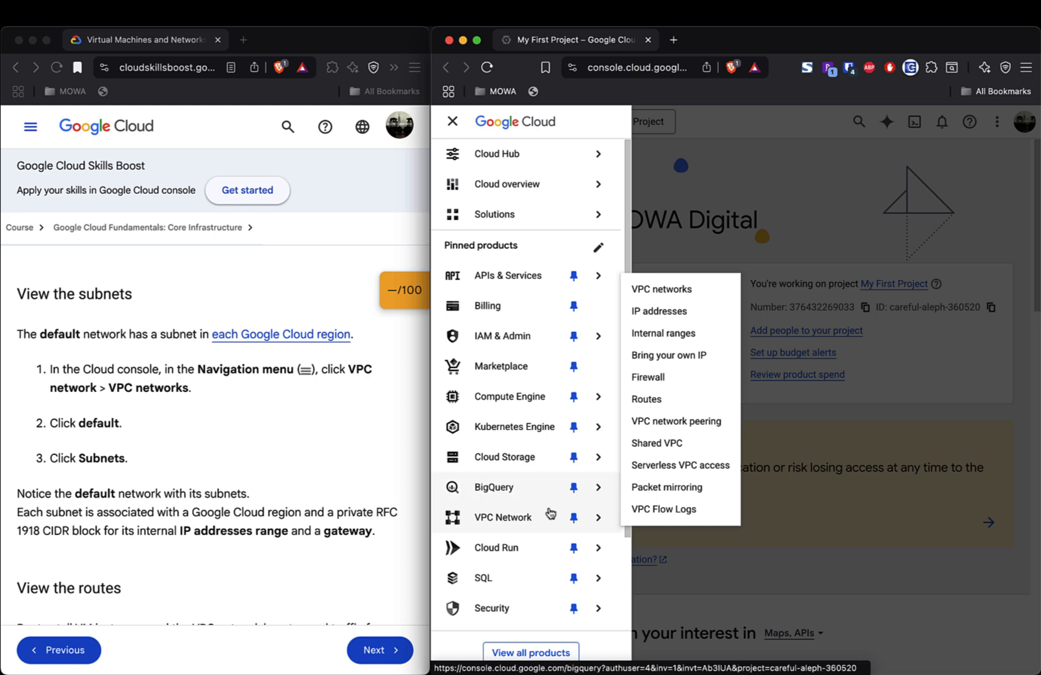
{"action": "left_click", "coordinate": [666, 291]}
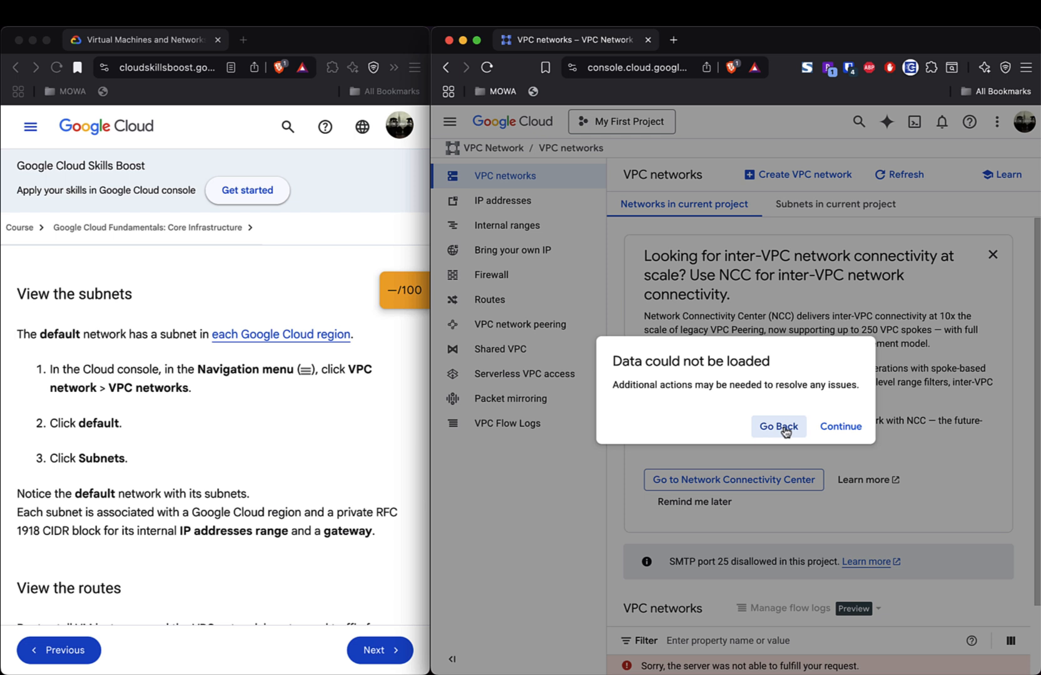
{"action": "left_click", "coordinate": [838, 429]}
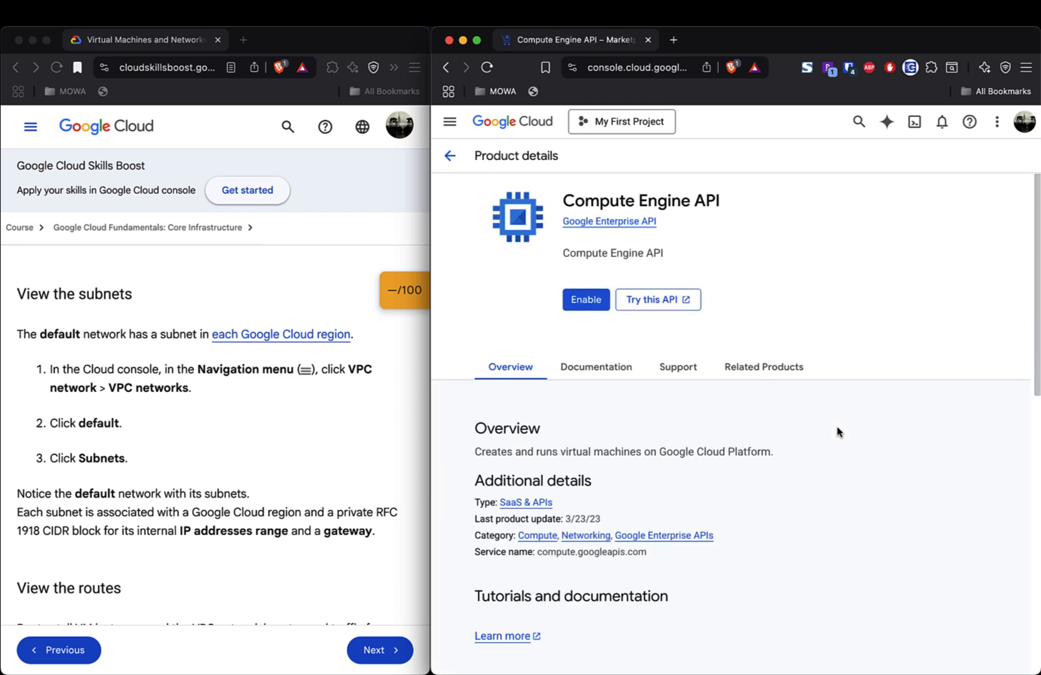
{"action": "scroll", "coordinate": [838, 432], "scroll_direction": "down", "scroll_amount": 5}
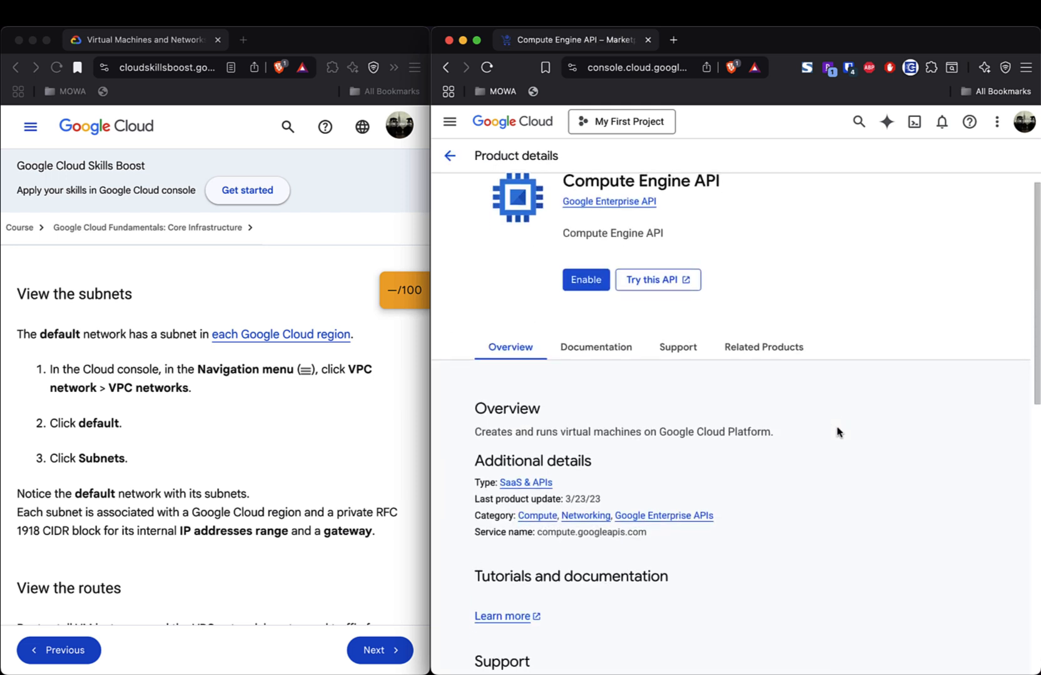
{"action": "scroll", "coordinate": [838, 430], "scroll_direction": "down", "scroll_amount": 10}
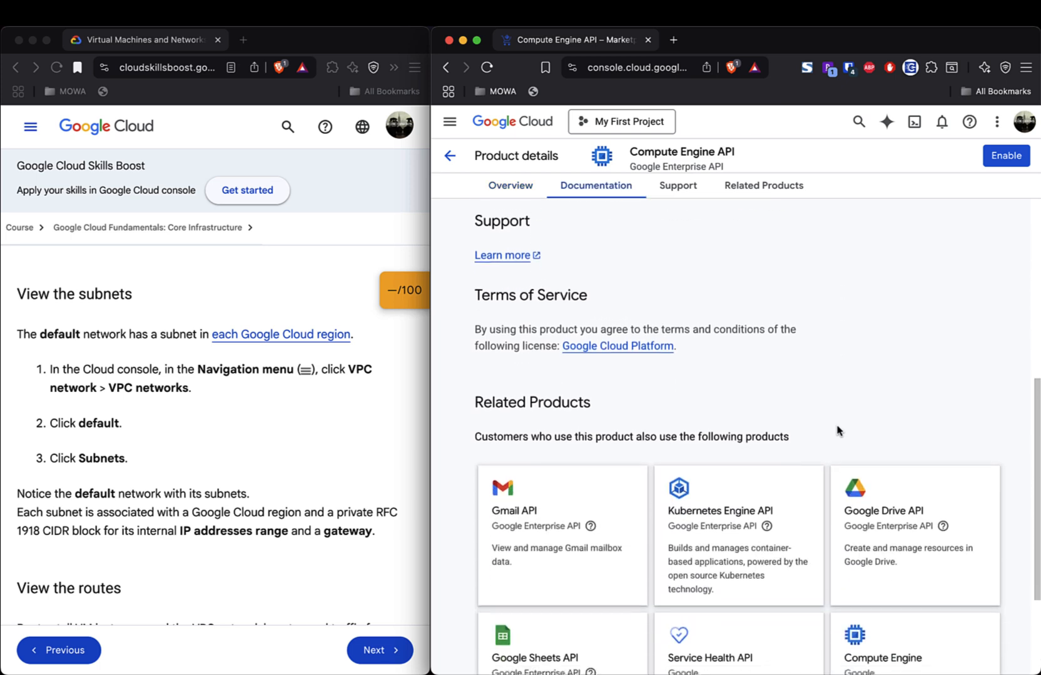
{"action": "left_click", "coordinate": [450, 156]}
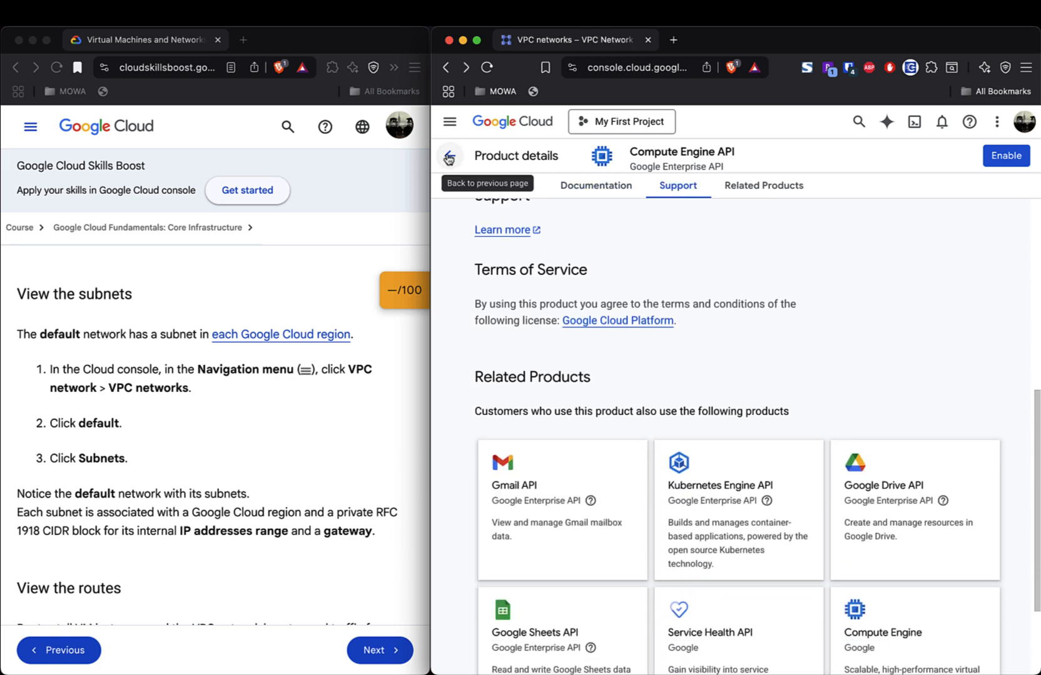
{"action": "left_click", "coordinate": [776, 427]}
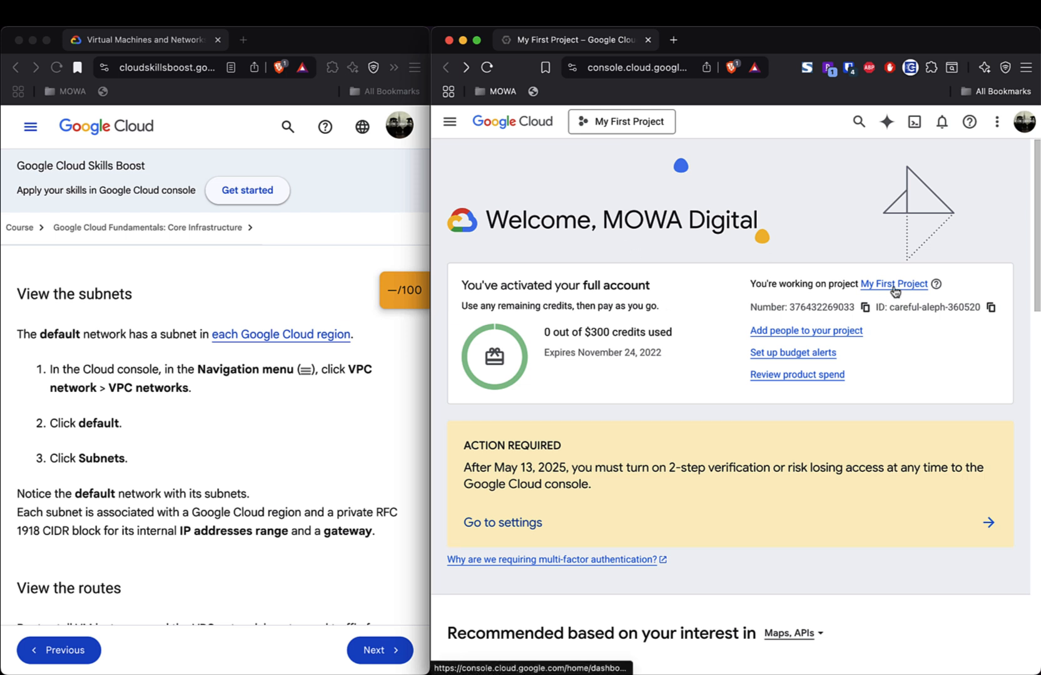
- From My First Project's dashboard, go to VPC Network > VPC networks
{"action": "scroll", "coordinate": [206, 493], "scroll_direction": "up", "scroll_amount": 5}
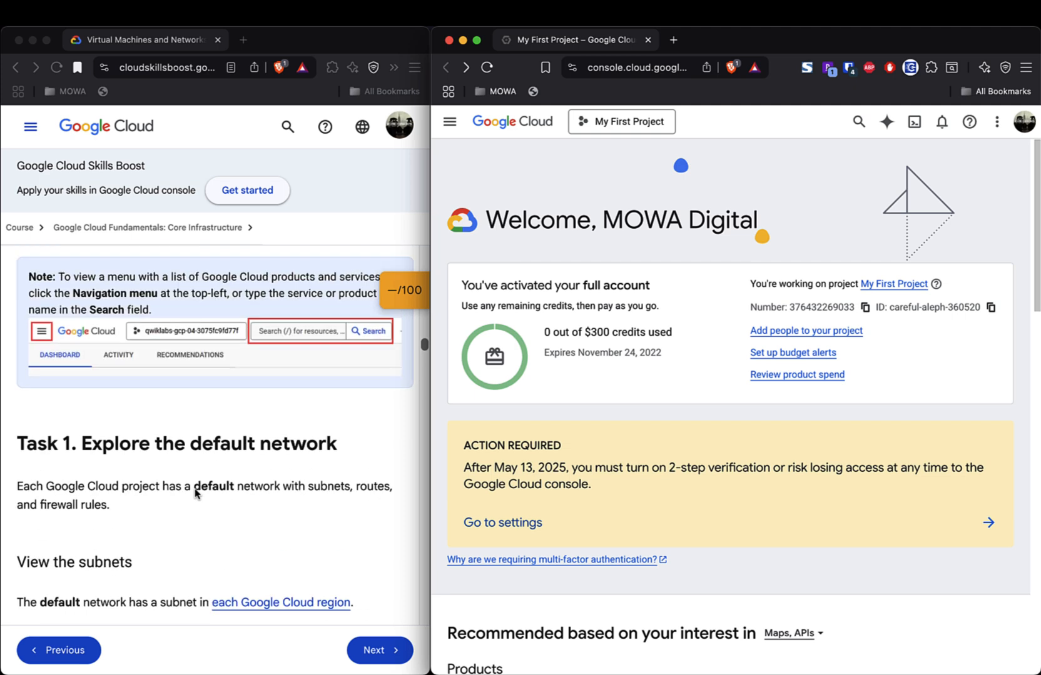
{"action": "left_click", "coordinate": [894, 285]}
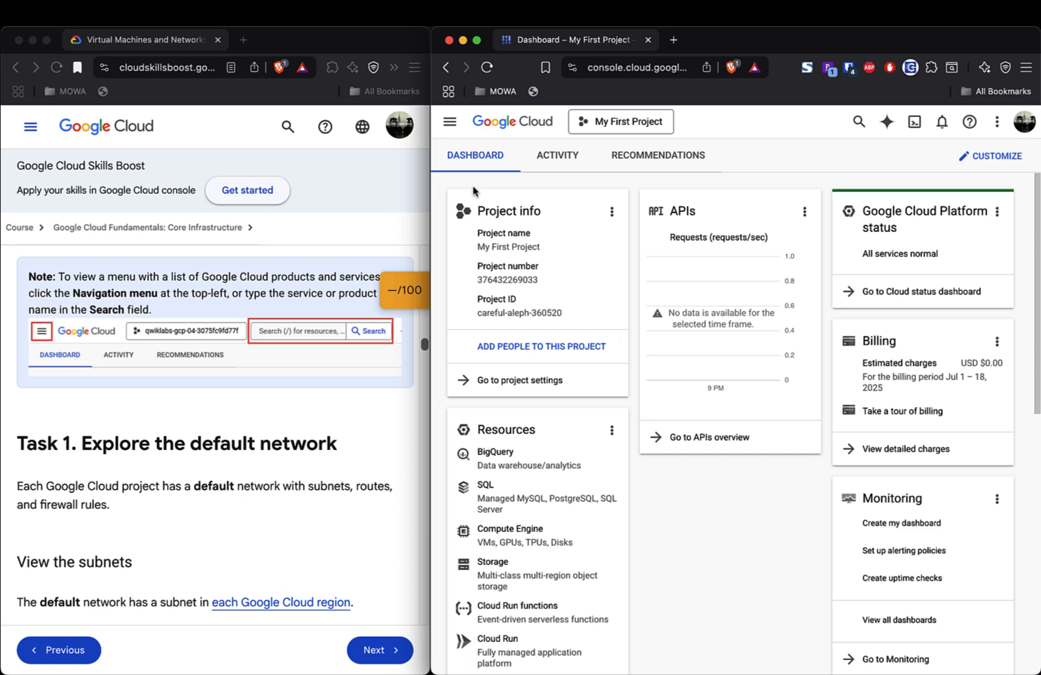
{"action": "left_click", "coordinate": [450, 125]}
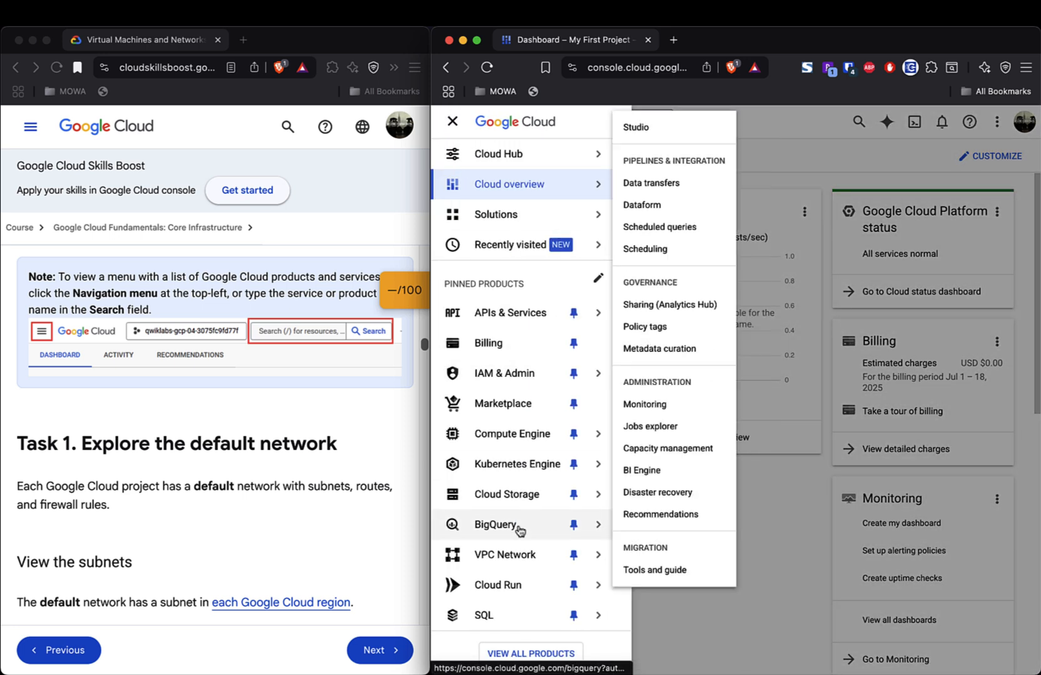
{"action": "mouse_move", "coordinate": [519, 563]}
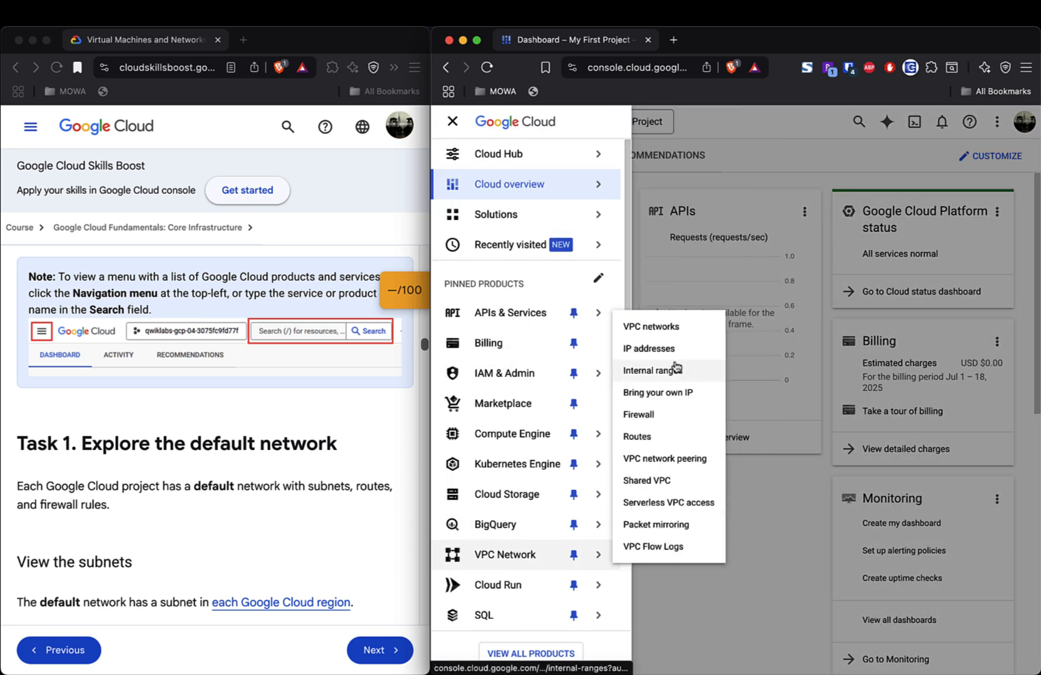
{"action": "left_click", "coordinate": [664, 326]}
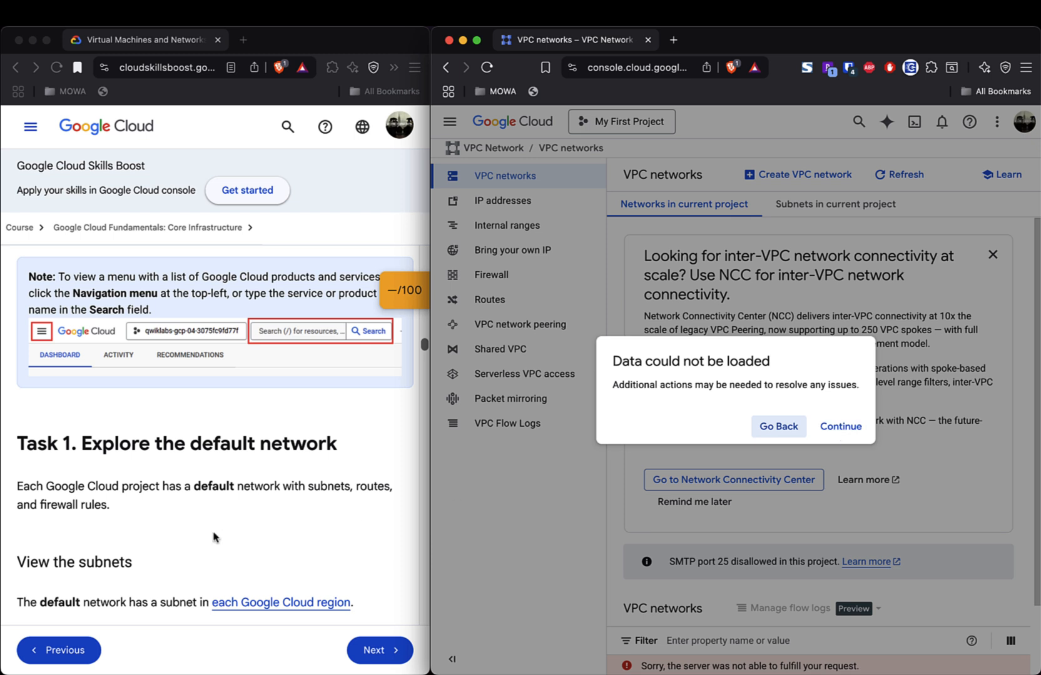
- Scroll through the VPC networks page showing the 'Data could not be loaded' error
{"action": "scroll", "coordinate": [157, 524], "scroll_direction": "up", "scroll_amount": 4}
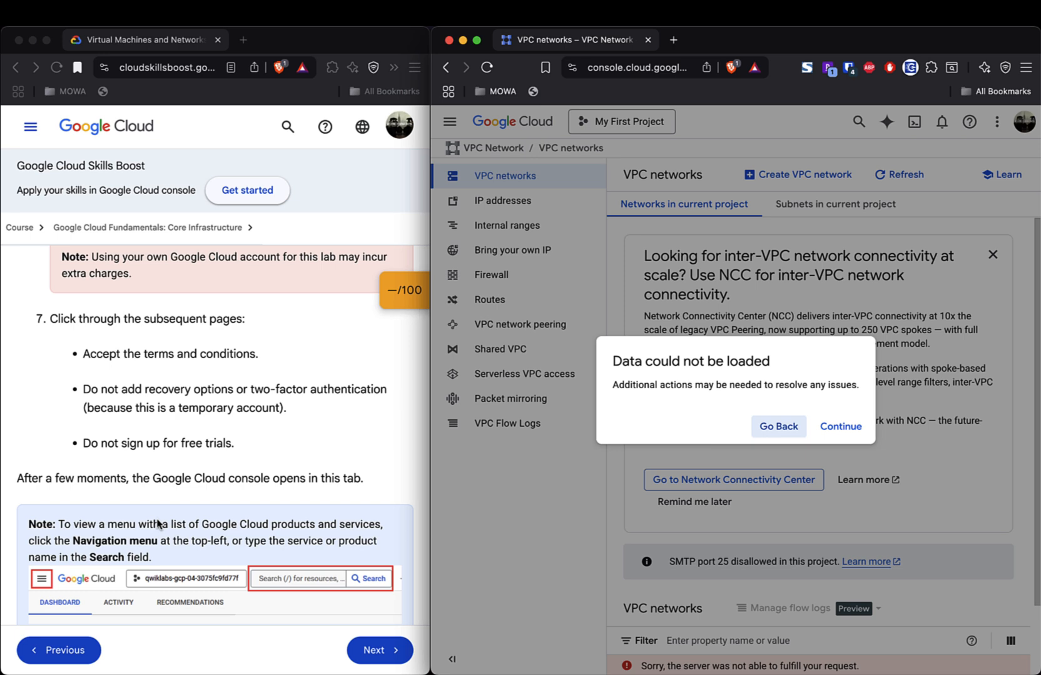
{"action": "scroll", "coordinate": [157, 524], "scroll_direction": "up", "scroll_amount": 4}
{"action": "scroll", "coordinate": [158, 524], "scroll_direction": "up", "scroll_amount": 5}
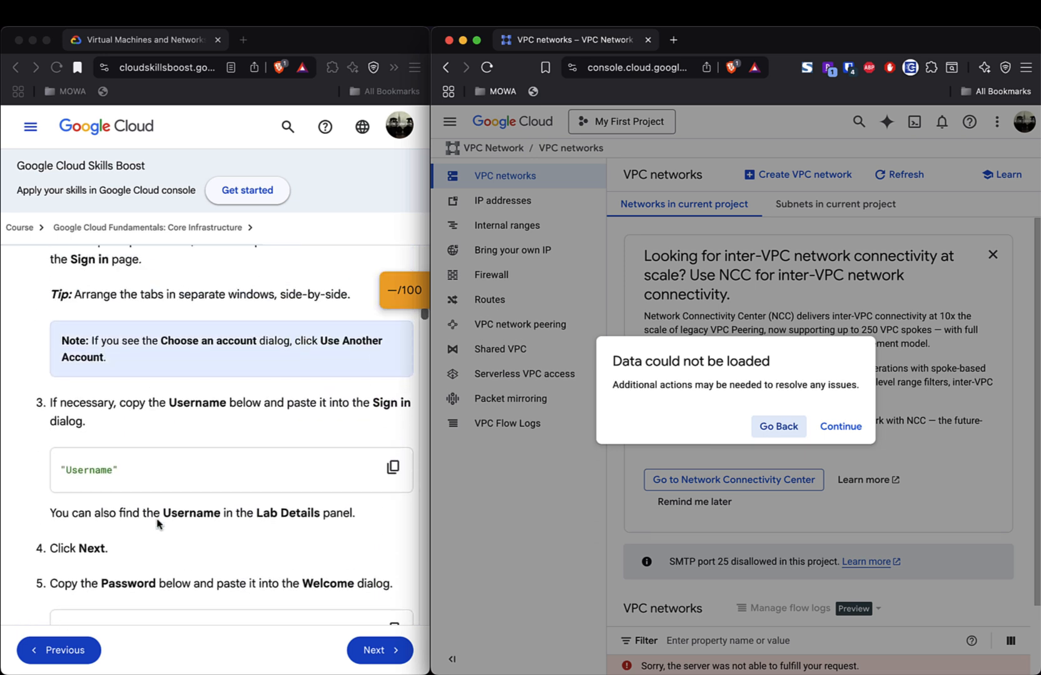
{"action": "scroll", "coordinate": [158, 524], "scroll_direction": "up", "scroll_amount": 3}
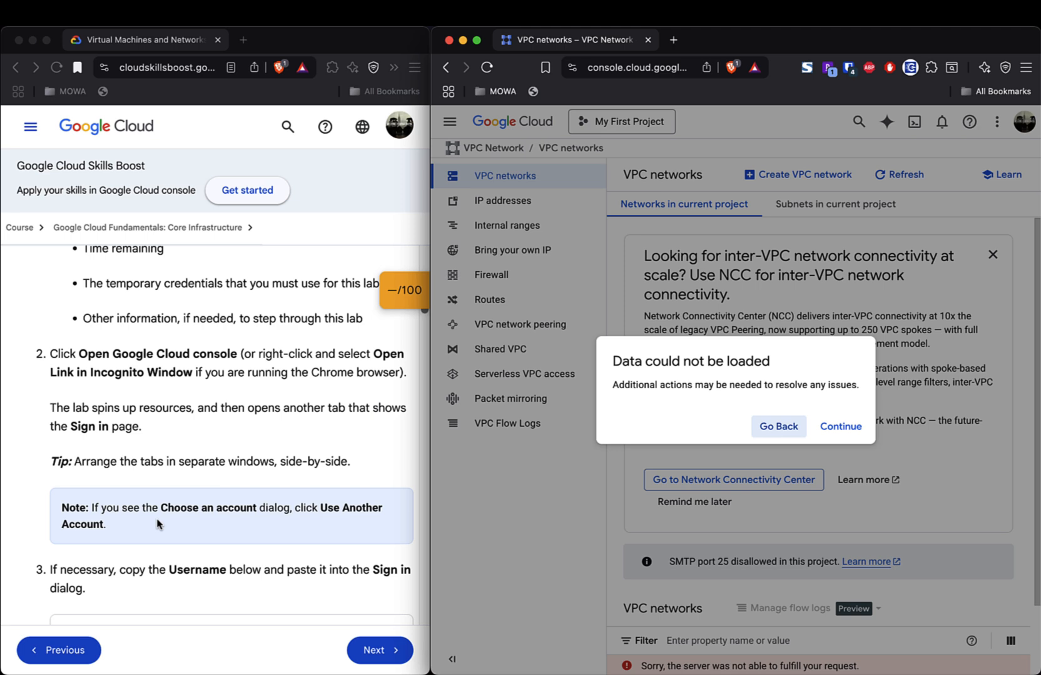
{"action": "scroll", "coordinate": [158, 524], "scroll_direction": "up", "scroll_amount": 1}
{"action": "scroll", "coordinate": [158, 524], "scroll_direction": "down", "scroll_amount": 1}
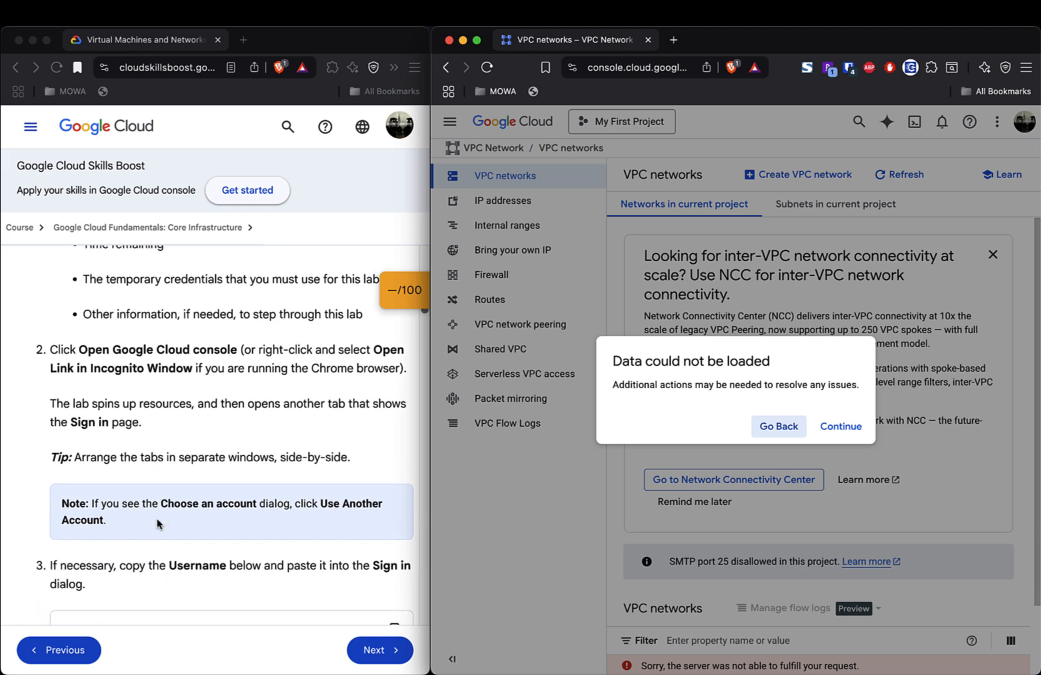
{"action": "scroll", "coordinate": [158, 524], "scroll_direction": "down", "scroll_amount": 6}
{"action": "scroll", "coordinate": [158, 524], "scroll_direction": "down", "scroll_amount": 3}
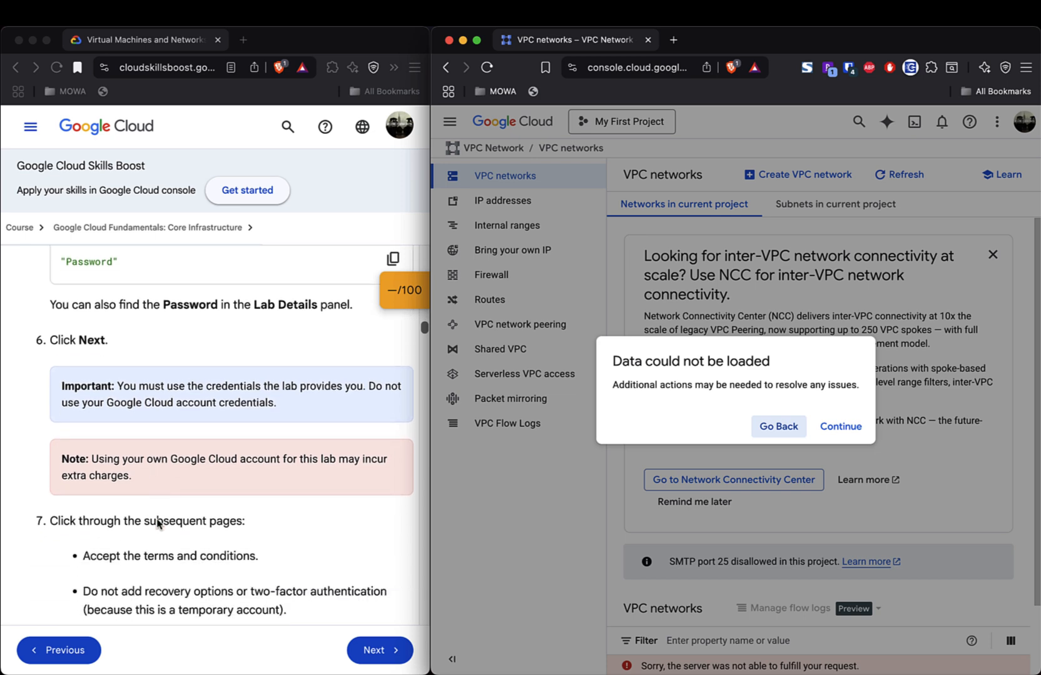
{"action": "scroll", "coordinate": [158, 524], "scroll_direction": "down", "scroll_amount": 3}
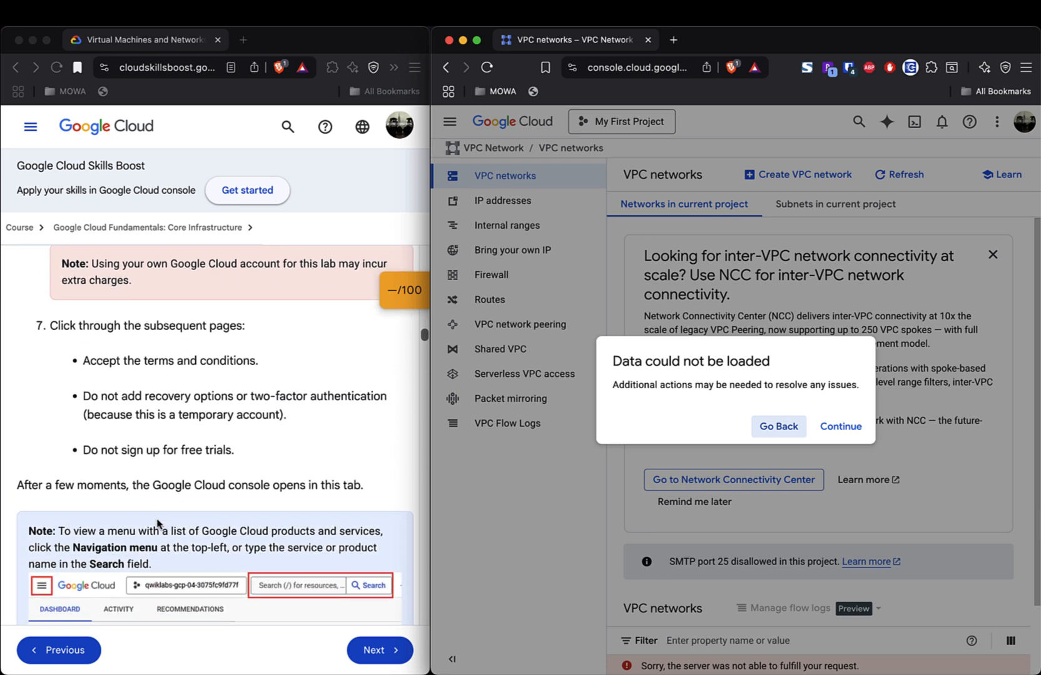
{"action": "scroll", "coordinate": [158, 524], "scroll_direction": "down", "scroll_amount": 2}
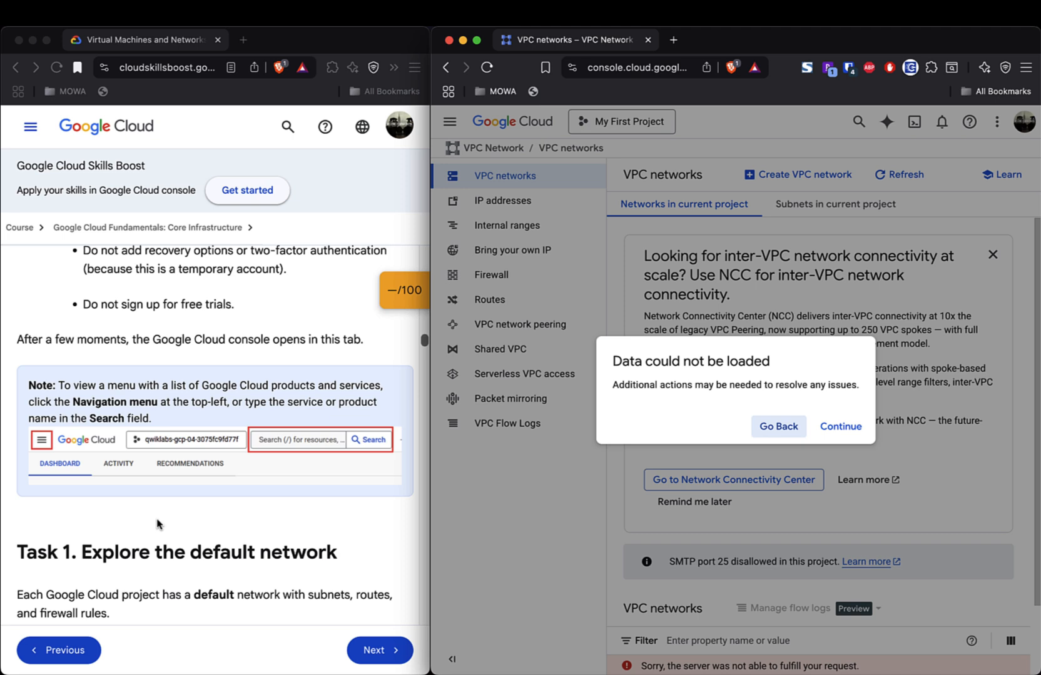
- Back out of the failed VPC networks page and look over the dashboard's Resources card
{"action": "left_click", "coordinate": [781, 432]}
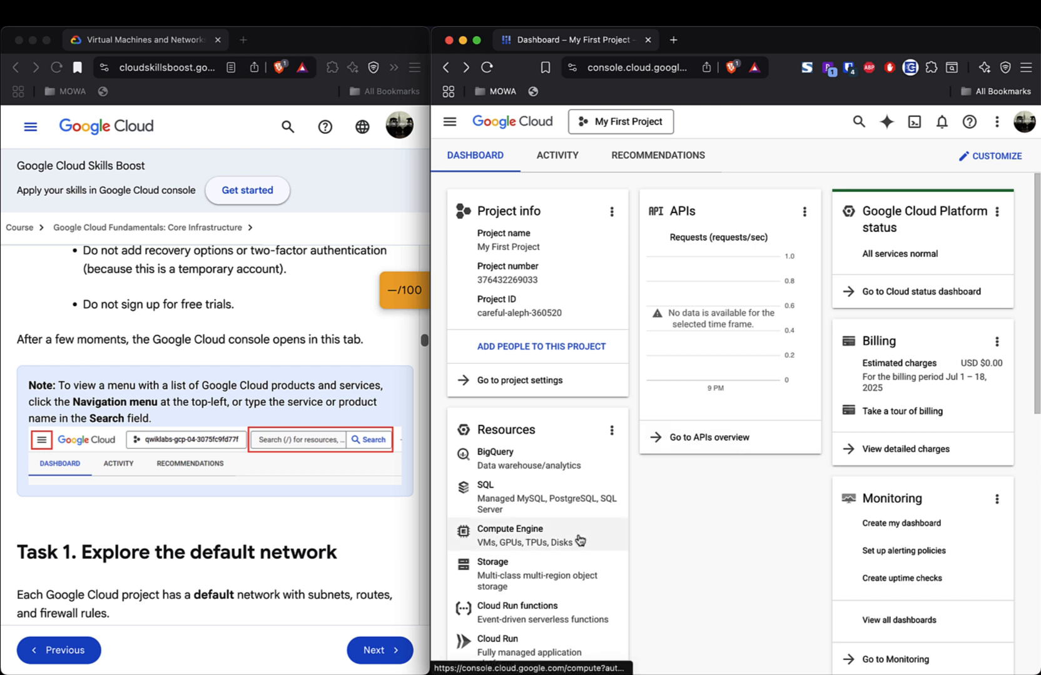
{"action": "scroll", "coordinate": [580, 539], "scroll_direction": "down", "scroll_amount": 2}
{"action": "scroll", "coordinate": [580, 540], "scroll_direction": "down", "scroll_amount": 2}
{"action": "scroll", "coordinate": [580, 540], "scroll_direction": "down", "scroll_amount": 2}
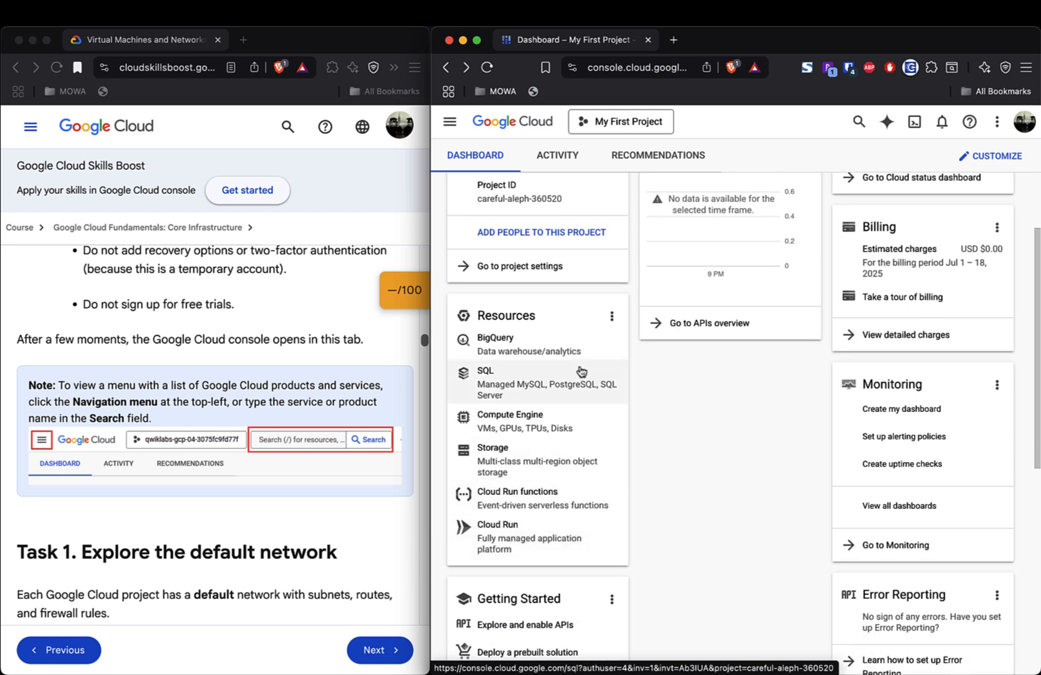
{"action": "left_click", "coordinate": [614, 318]}
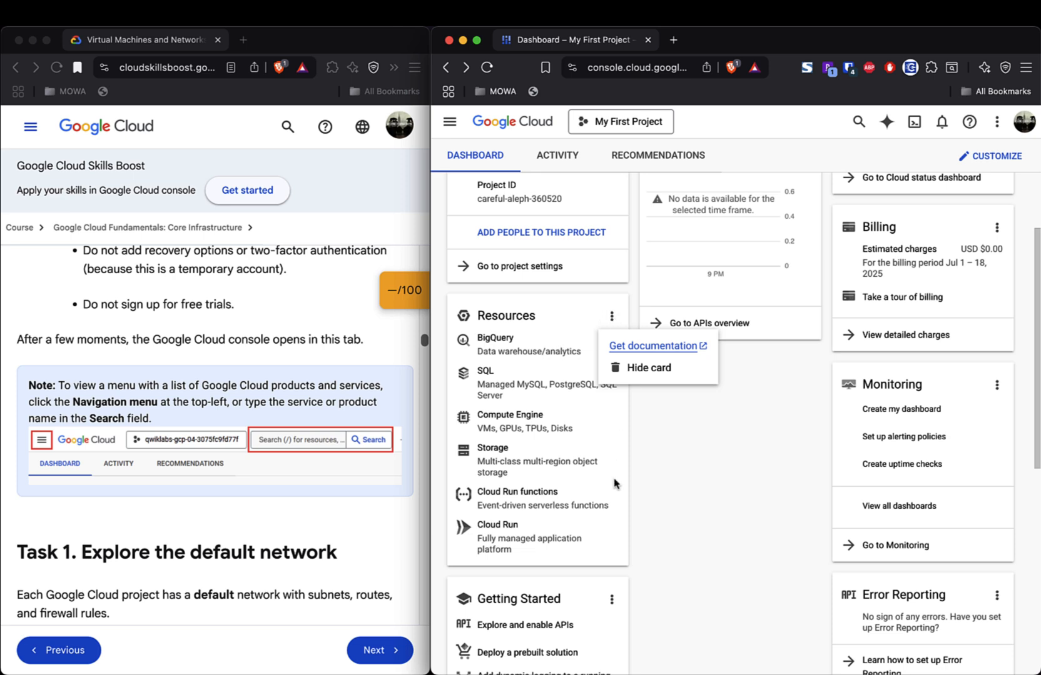
{"action": "left_click", "coordinate": [688, 527]}
{"action": "scroll", "coordinate": [588, 540], "scroll_direction": "down", "scroll_amount": 5}
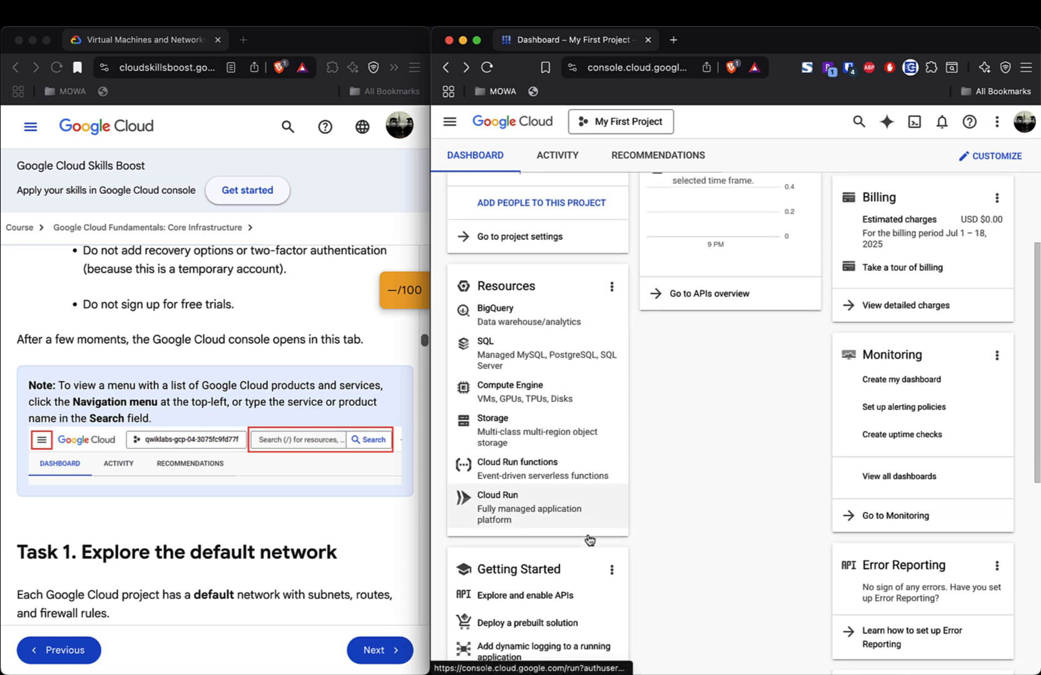
{"action": "scroll", "coordinate": [588, 539], "scroll_direction": "down", "scroll_amount": 5}
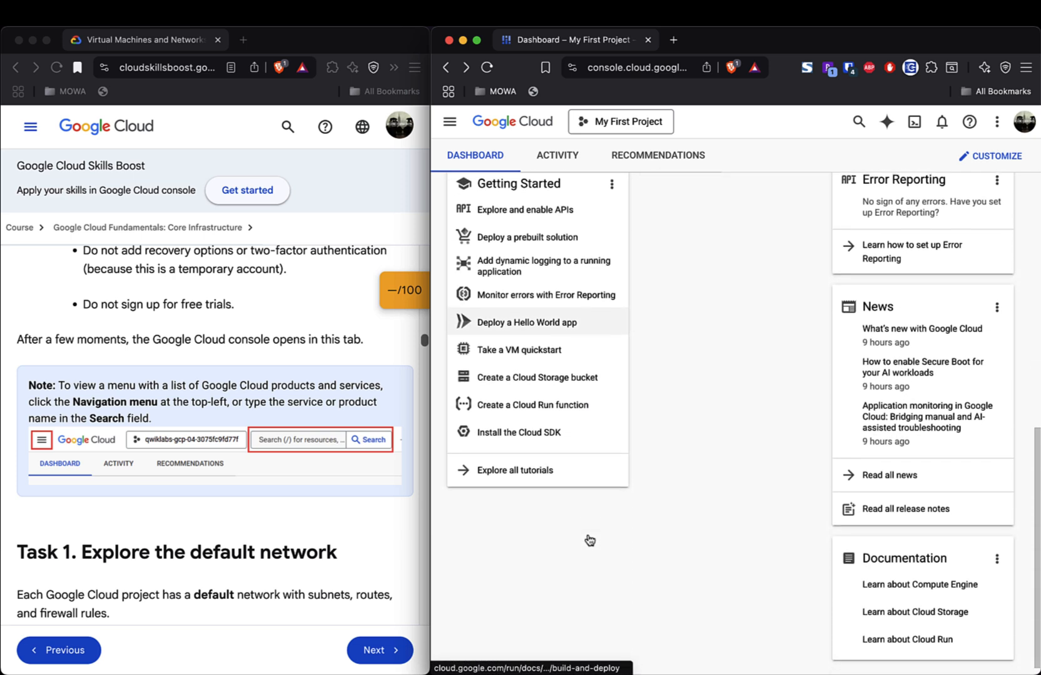
{"action": "scroll", "coordinate": [657, 552], "scroll_direction": "up", "scroll_amount": 10}
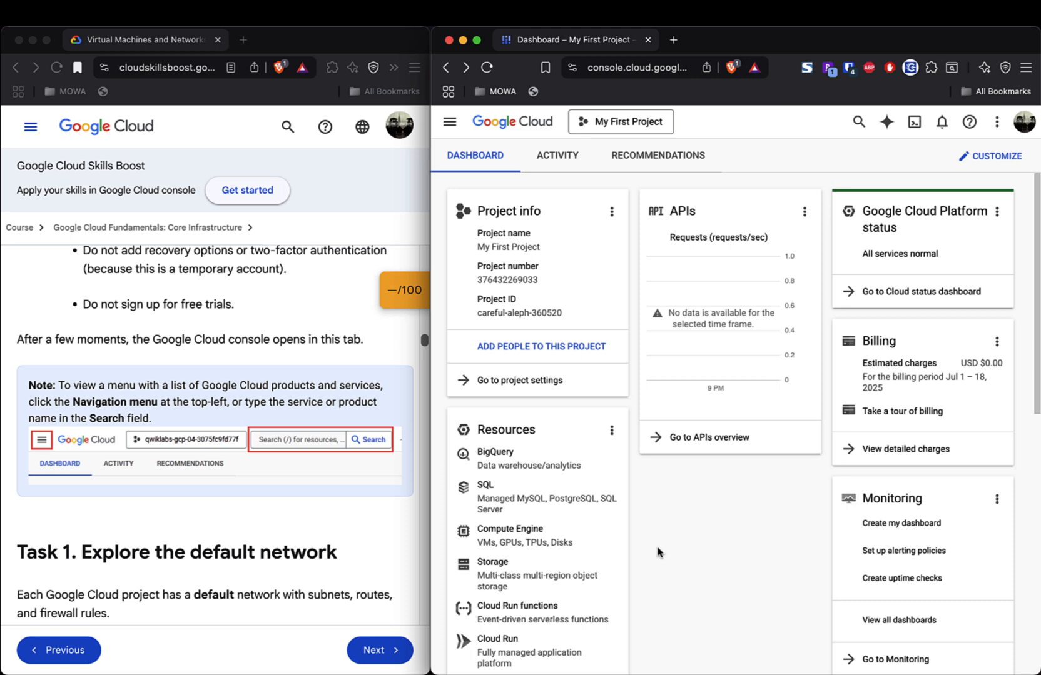
- Create project lab531581 from the project picker and select it as the current project
{"action": "left_click", "coordinate": [607, 122]}
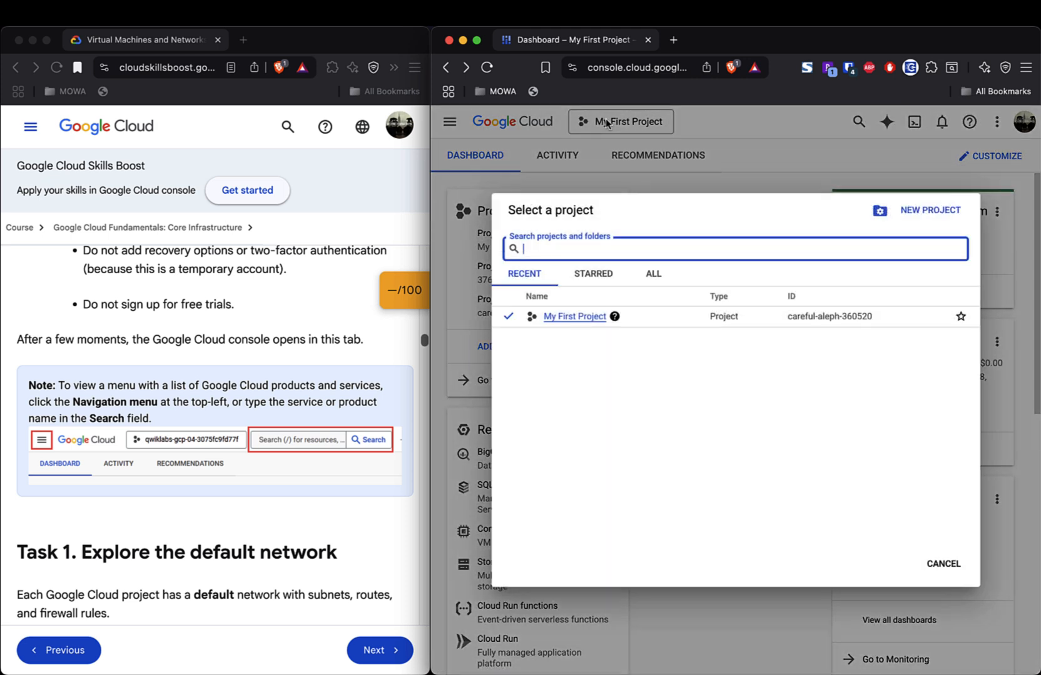
{"action": "left_click", "coordinate": [936, 211]}
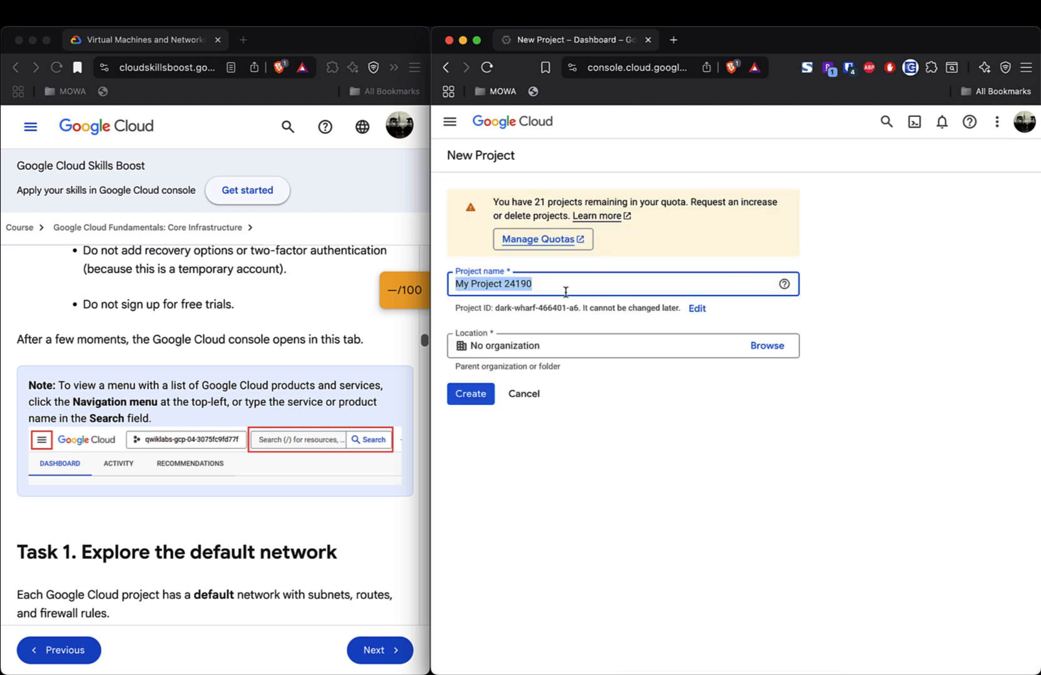
{"action": "key", "text": "BackSpace"}
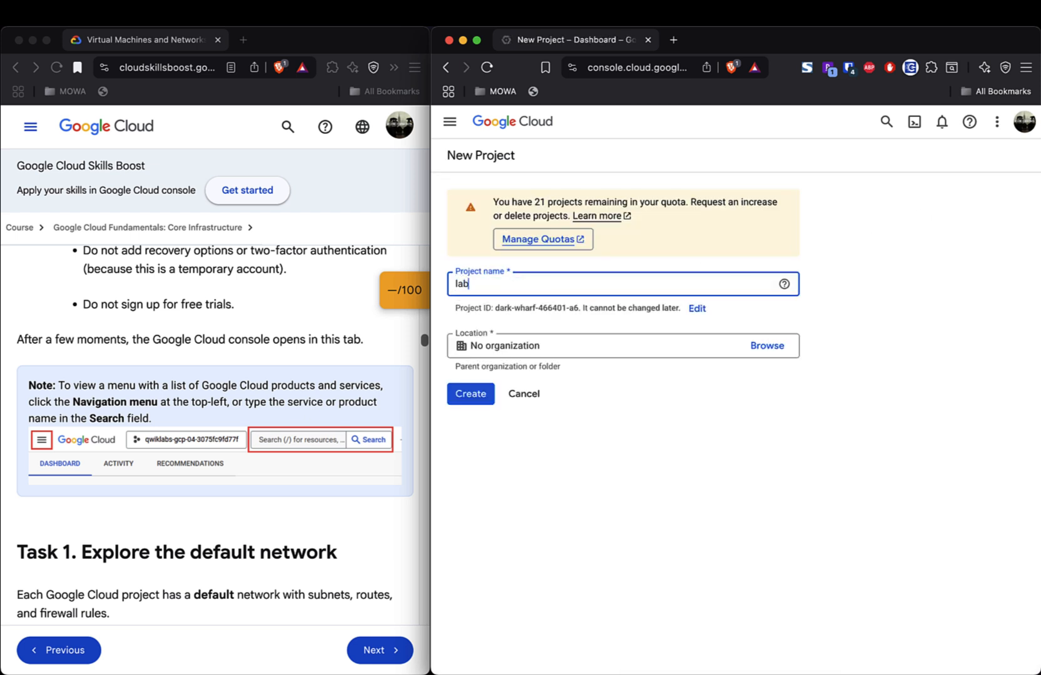
{"action": "type", "text": "lab531"}
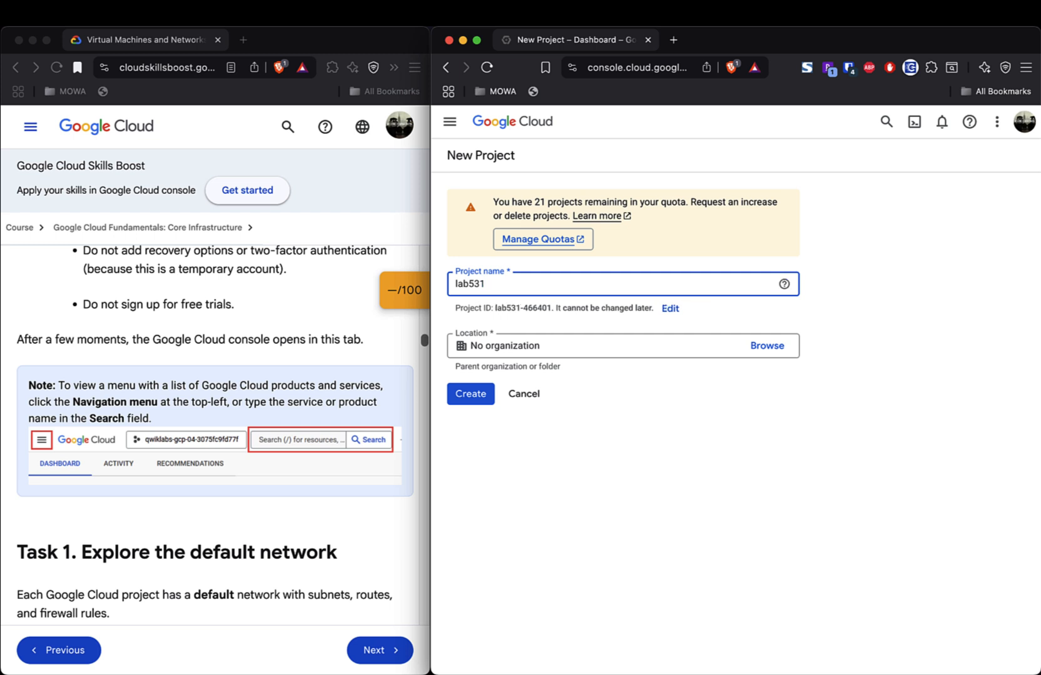
{"action": "type", "text": "581"}
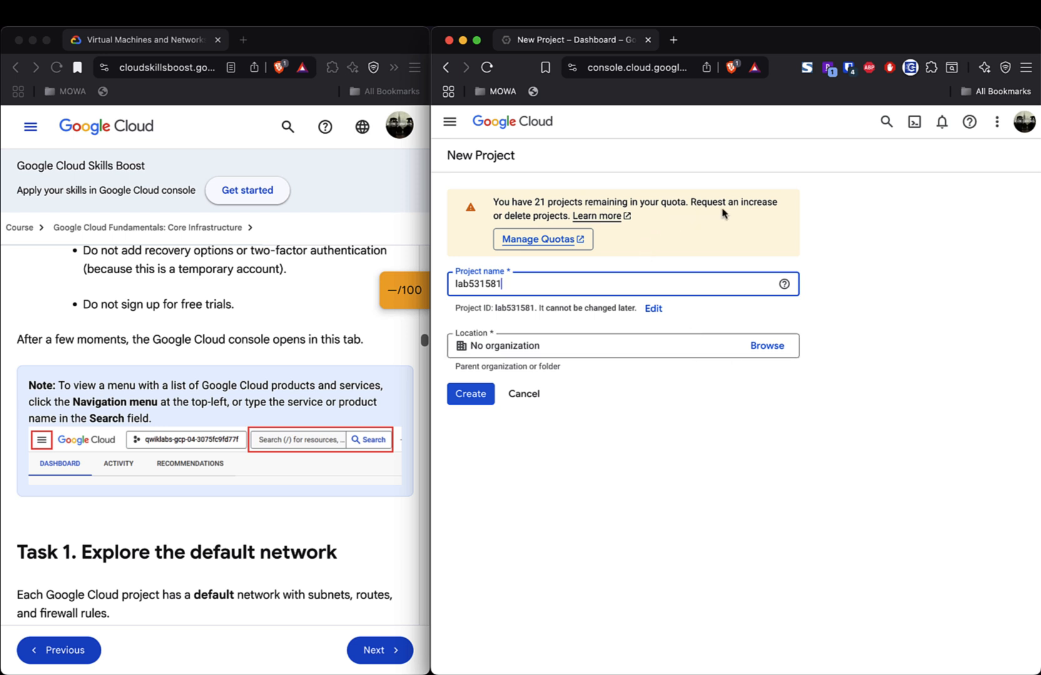
{"action": "left_click", "coordinate": [471, 394]}
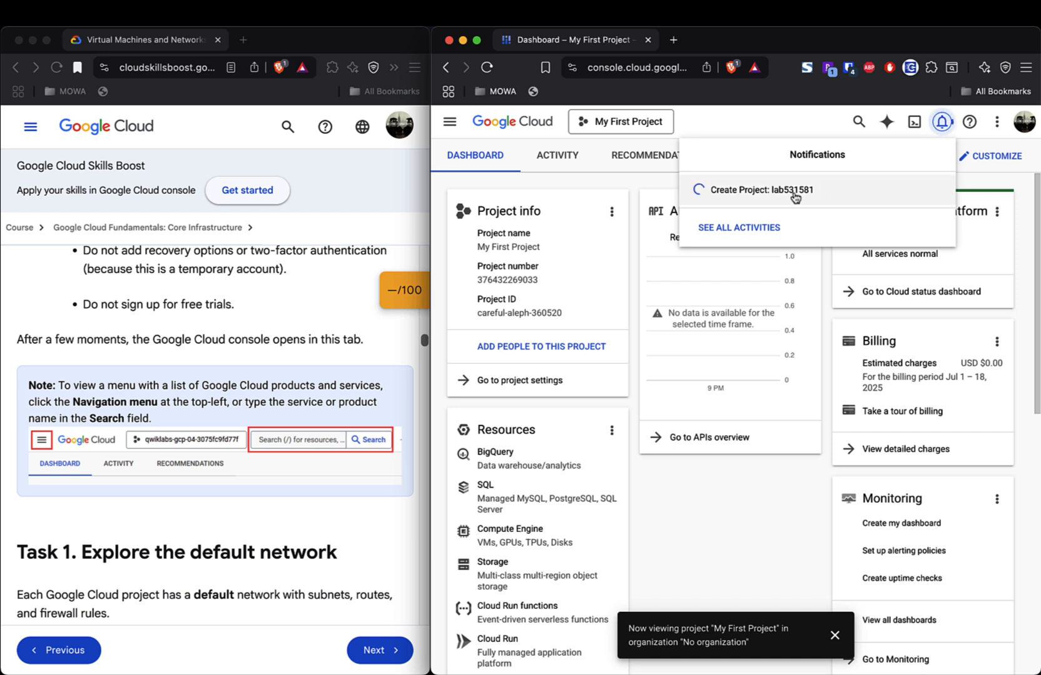
{"action": "left_click", "coordinate": [835, 635]}
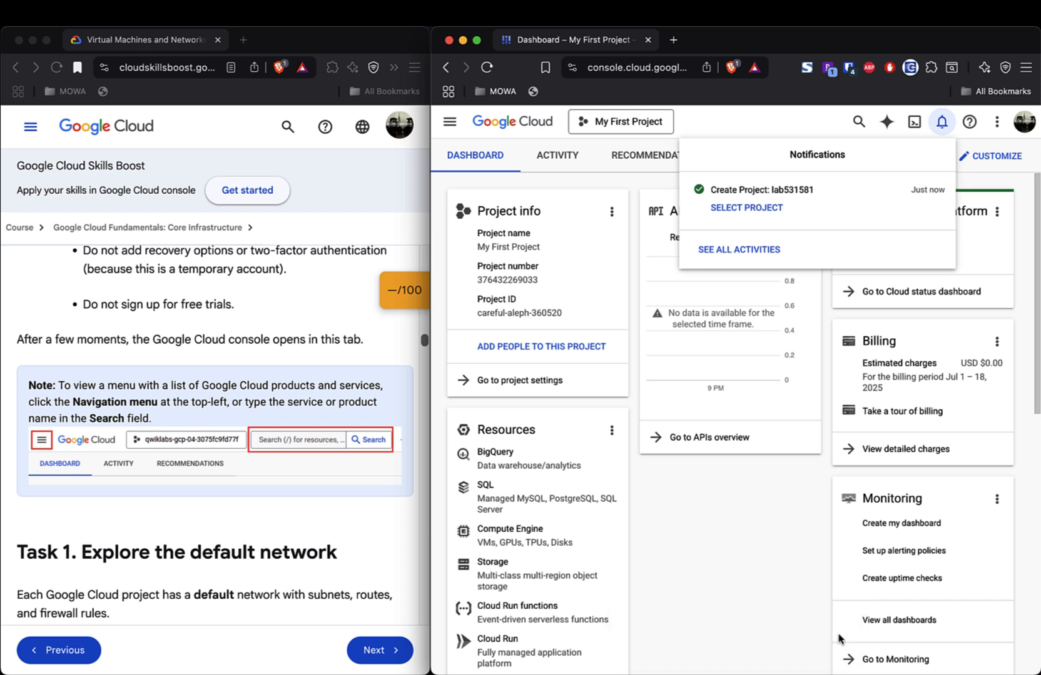
{"action": "left_click", "coordinate": [746, 208]}
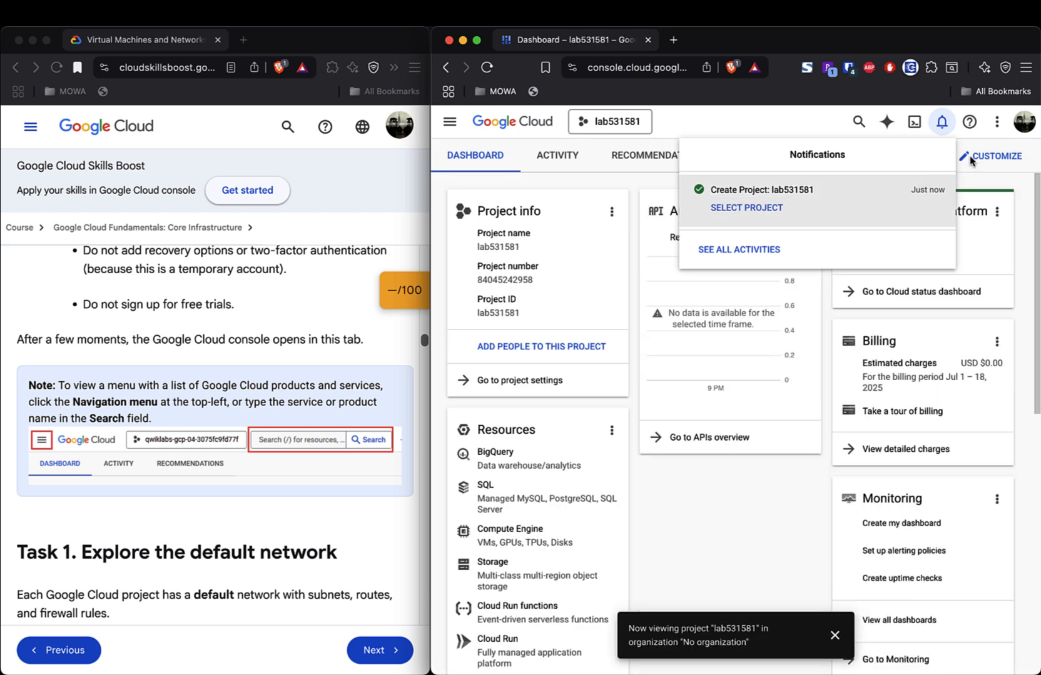
{"action": "left_click", "coordinate": [774, 125]}
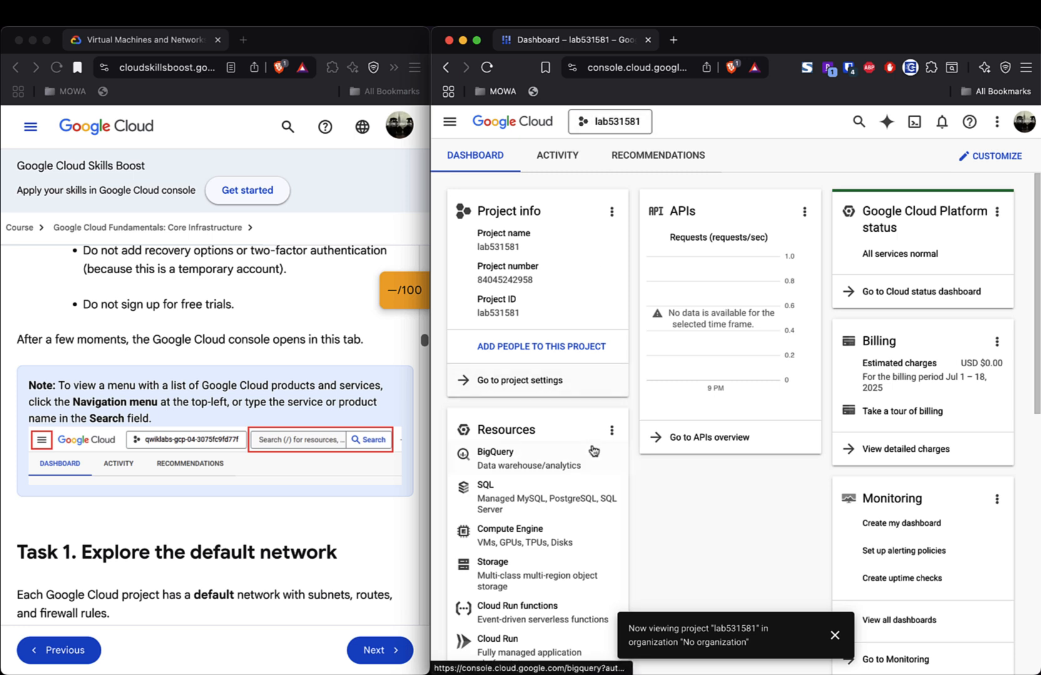
{"action": "scroll", "coordinate": [593, 451], "scroll_direction": "down", "scroll_amount": 2}
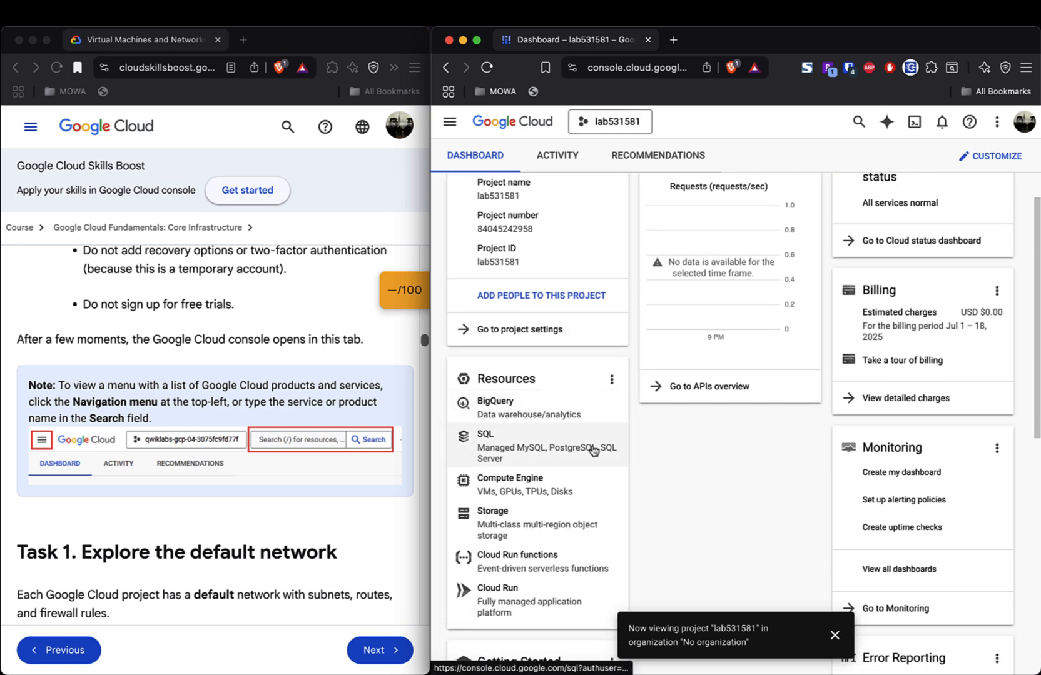
- Go to VPC Network > VPC networks for lab531581 and continue past the loading error
{"action": "left_click", "coordinate": [449, 121]}
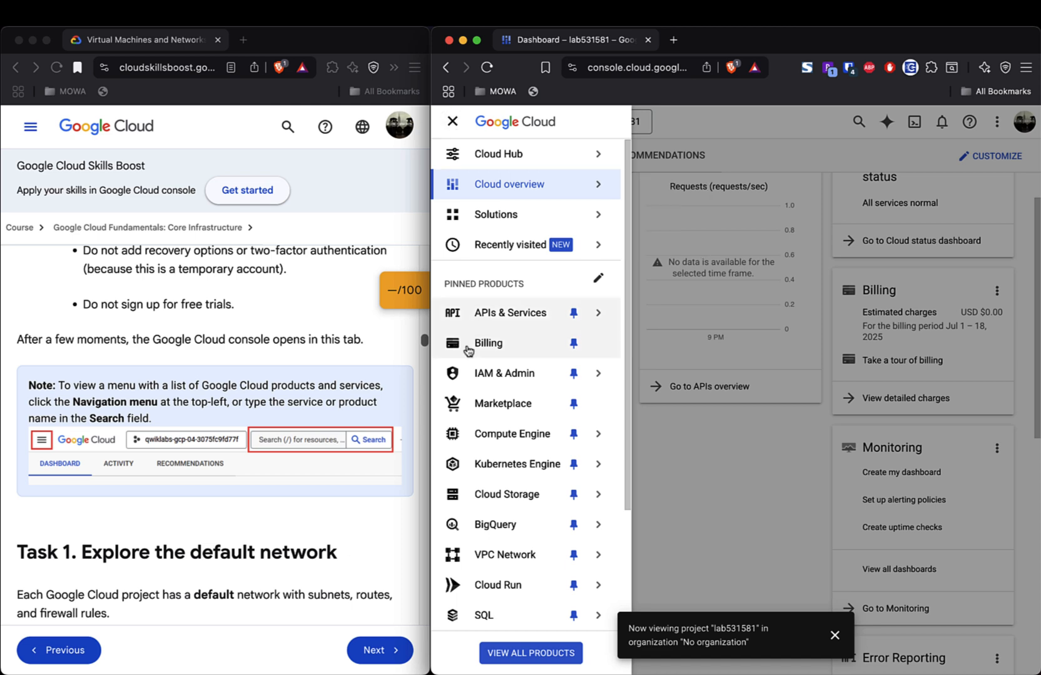
{"action": "mouse_move", "coordinate": [496, 557]}
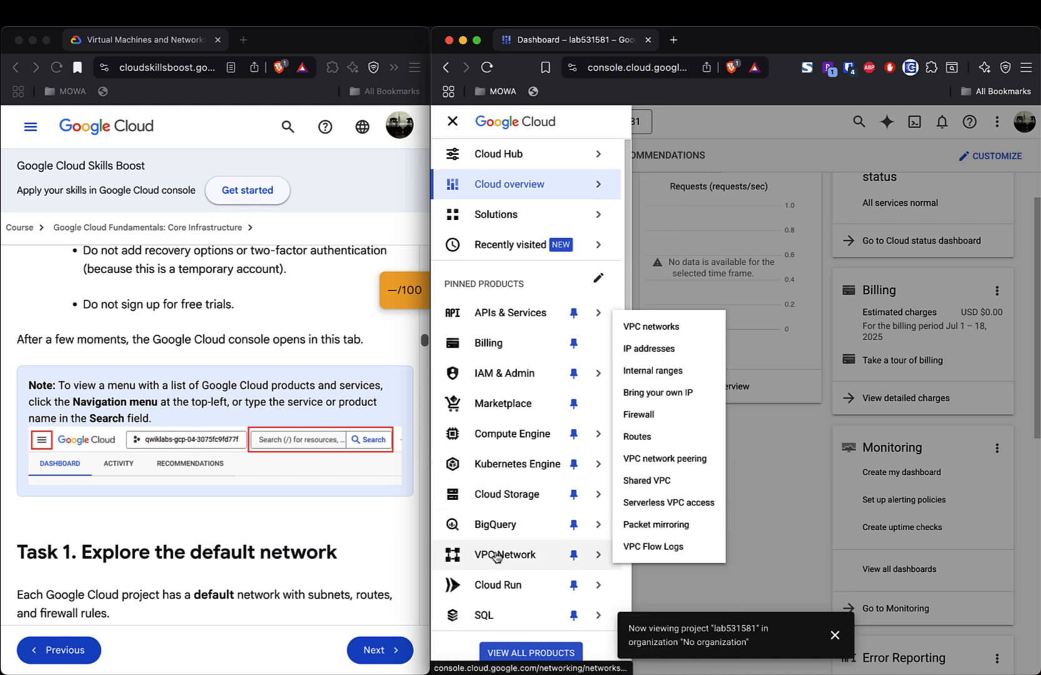
{"action": "left_click", "coordinate": [666, 328]}
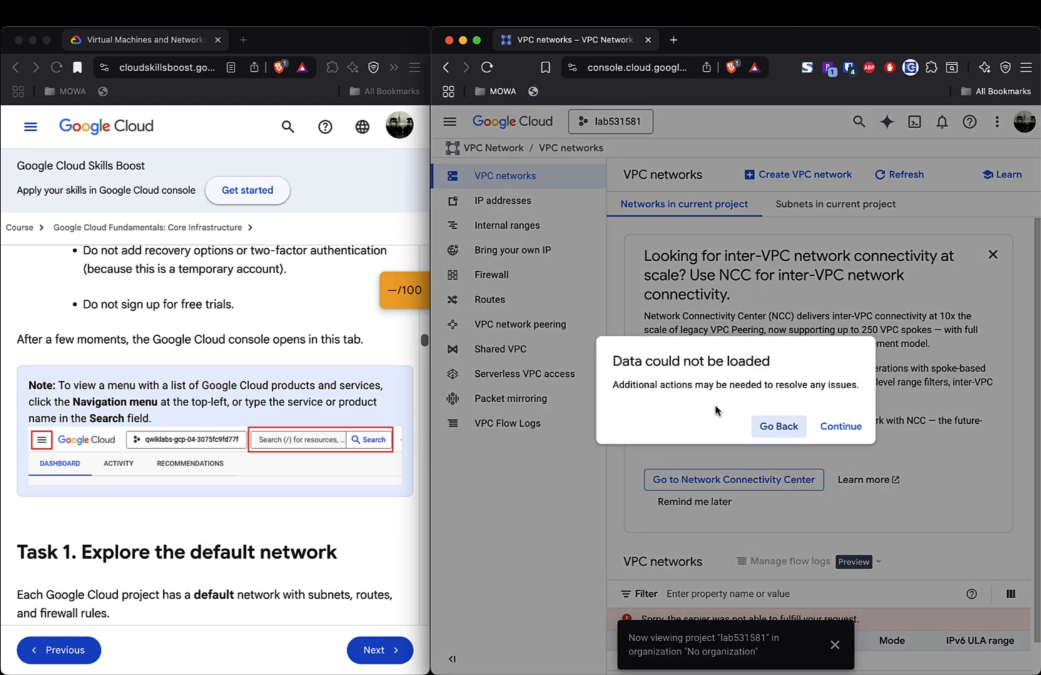
{"action": "left_click", "coordinate": [840, 426]}
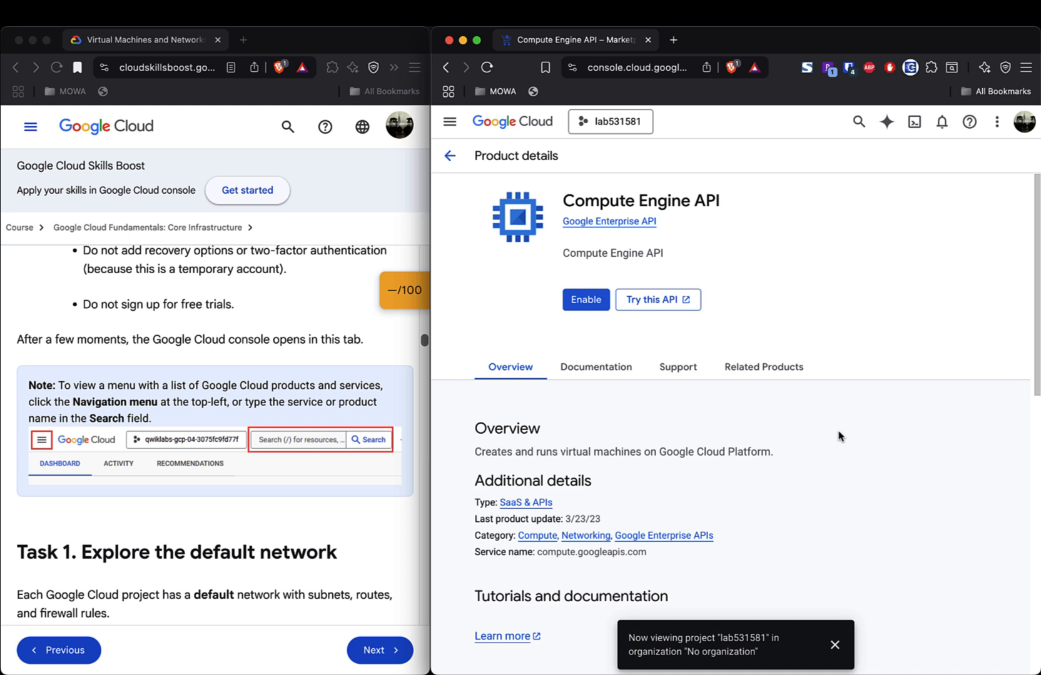
- Scroll through the Compute Engine API details page, which shows the API not yet enabled
{"action": "scroll", "coordinate": [839, 436], "scroll_direction": "down", "scroll_amount": 5}
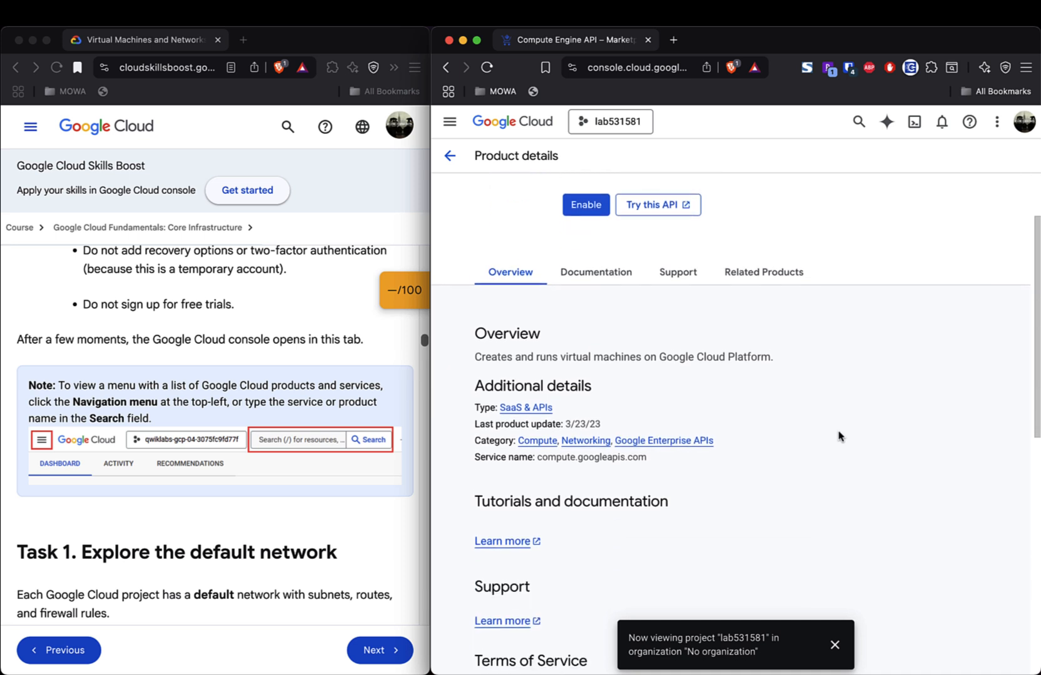
{"action": "scroll", "coordinate": [839, 436], "scroll_direction": "down", "scroll_amount": 10}
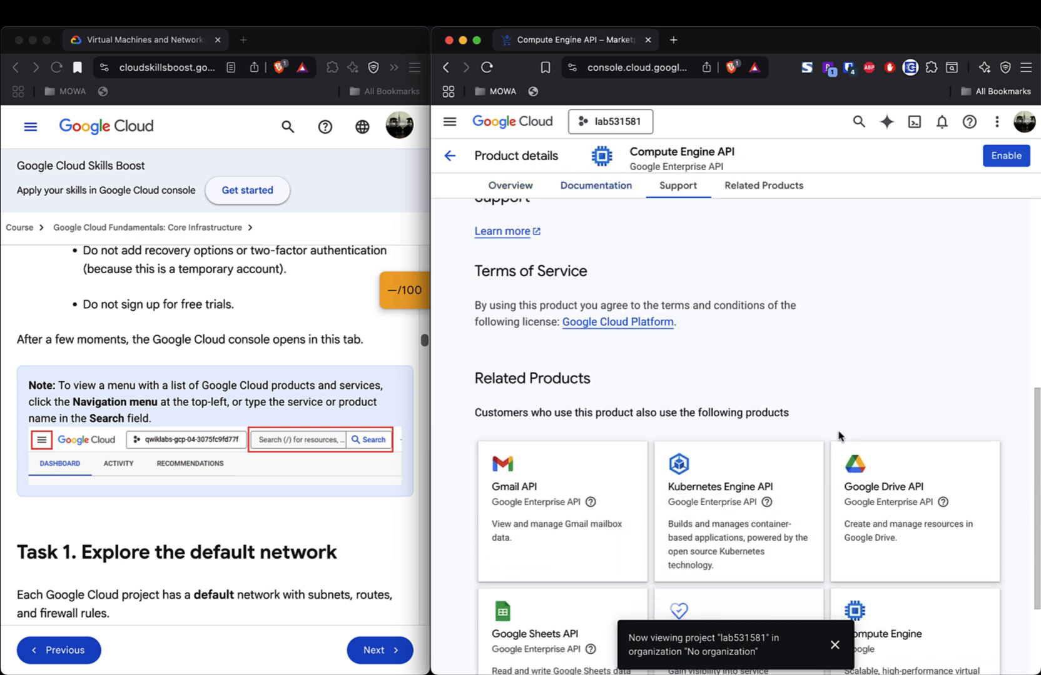
{"action": "scroll", "coordinate": [840, 436], "scroll_direction": "down", "scroll_amount": 3}
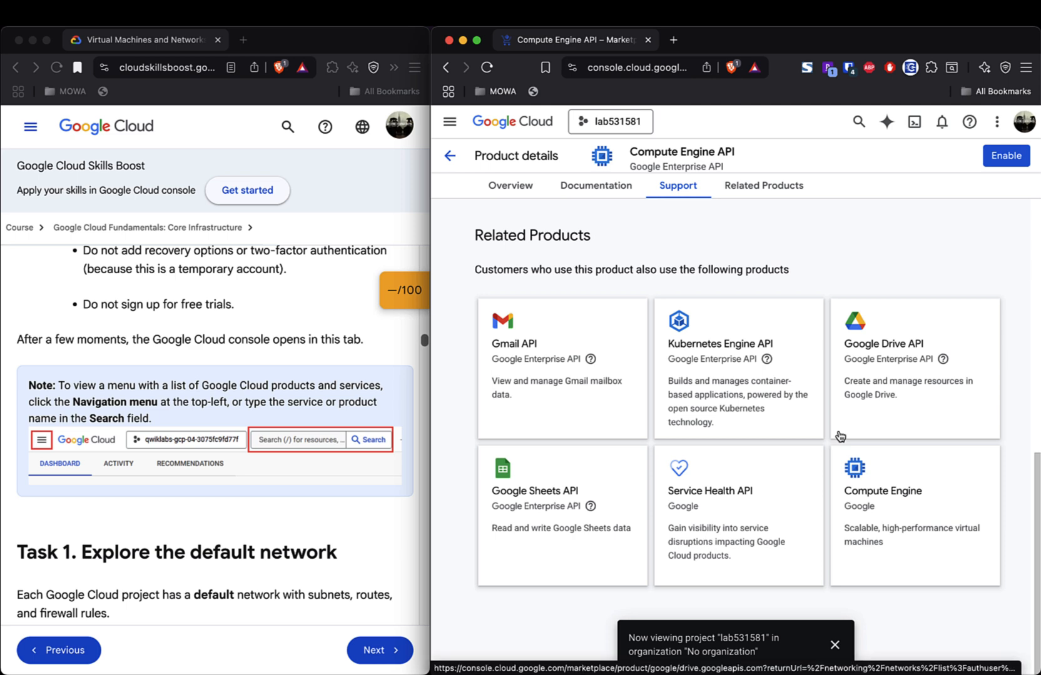
{"action": "scroll", "coordinate": [840, 436], "scroll_direction": "up", "scroll_amount": 15}
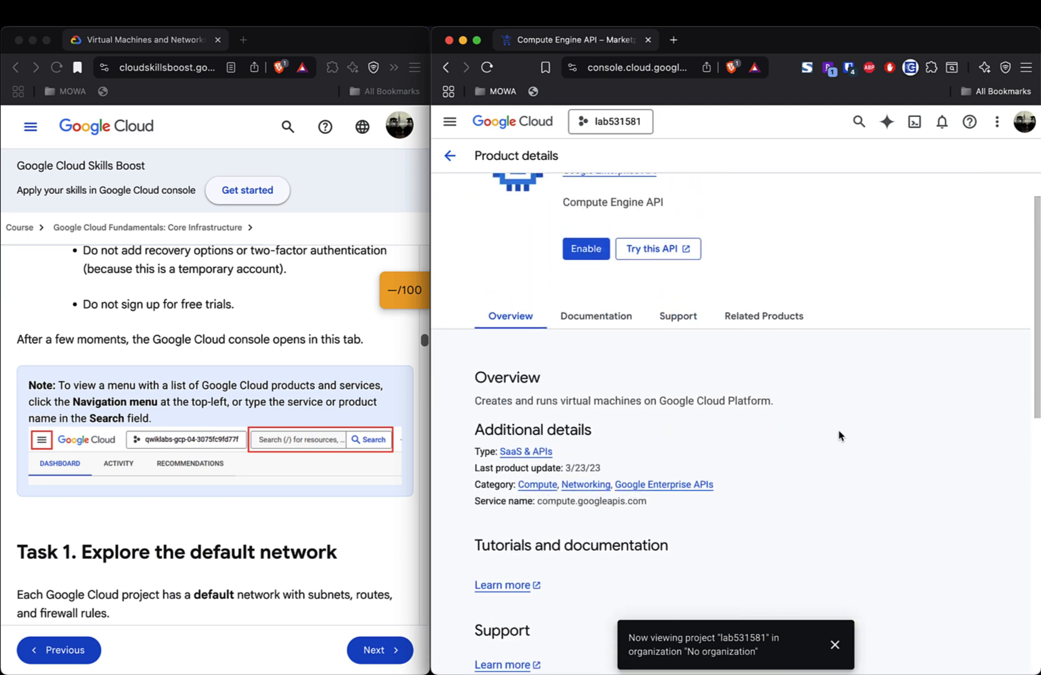
{"action": "scroll", "coordinate": [840, 436], "scroll_direction": "up", "scroll_amount": 2}
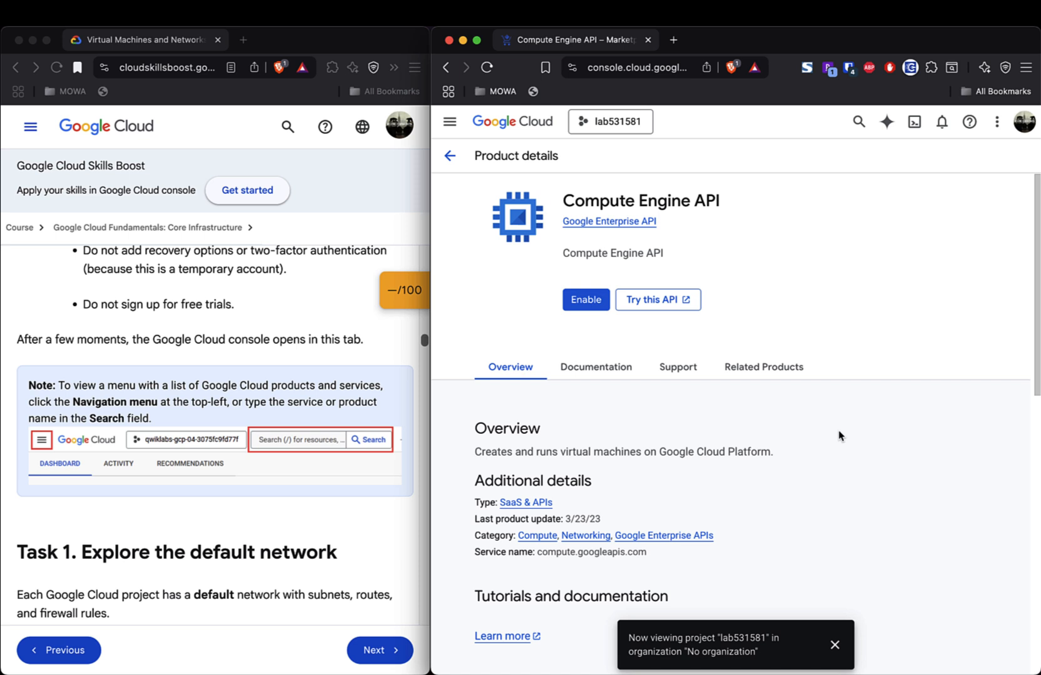
{"action": "scroll", "coordinate": [840, 436], "scroll_direction": "down", "scroll_amount": 3}
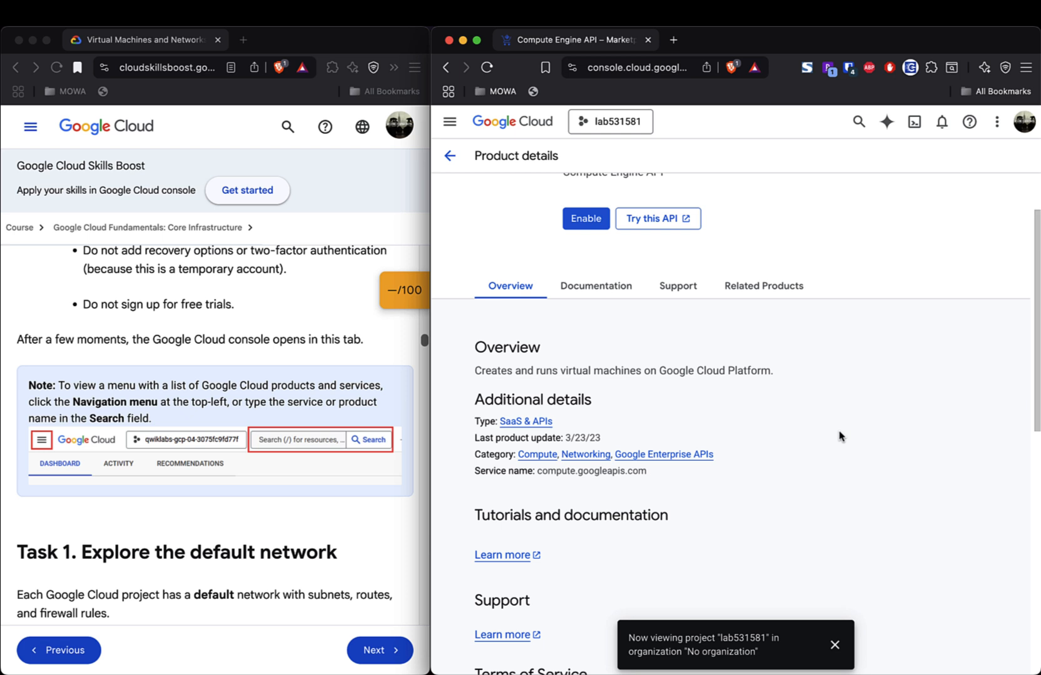
{"action": "scroll", "coordinate": [841, 437], "scroll_direction": "down", "scroll_amount": 1}
{"action": "scroll", "coordinate": [840, 435], "scroll_direction": "down", "scroll_amount": 1}
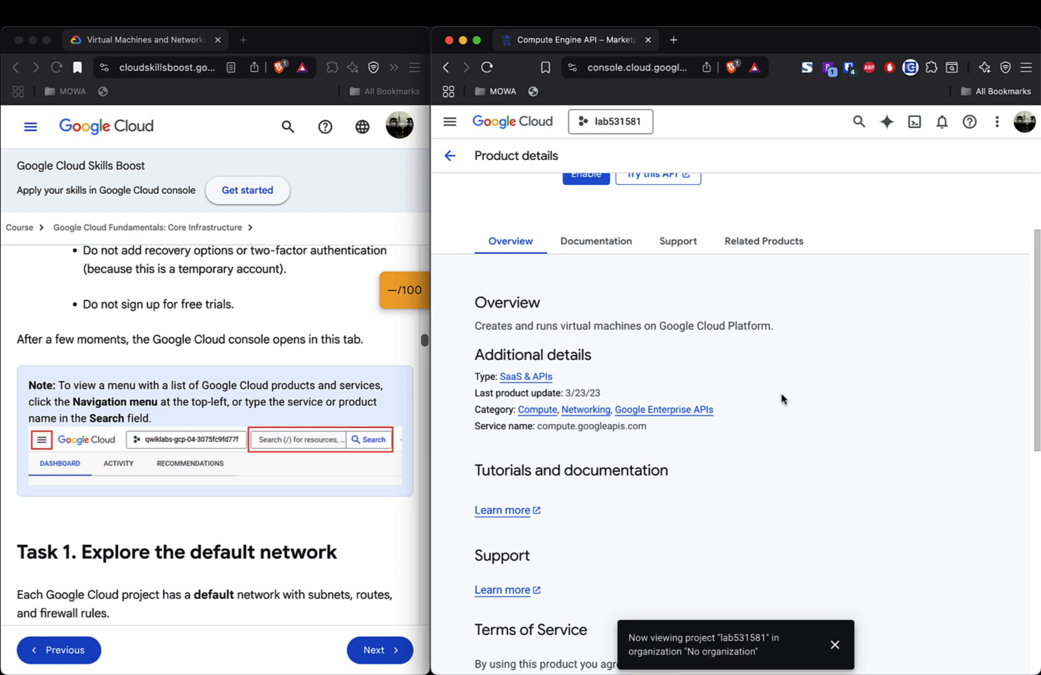
{"action": "scroll", "coordinate": [782, 399], "scroll_direction": "down", "scroll_amount": 2}
{"action": "scroll", "coordinate": [782, 399], "scroll_direction": "up", "scroll_amount": 5}
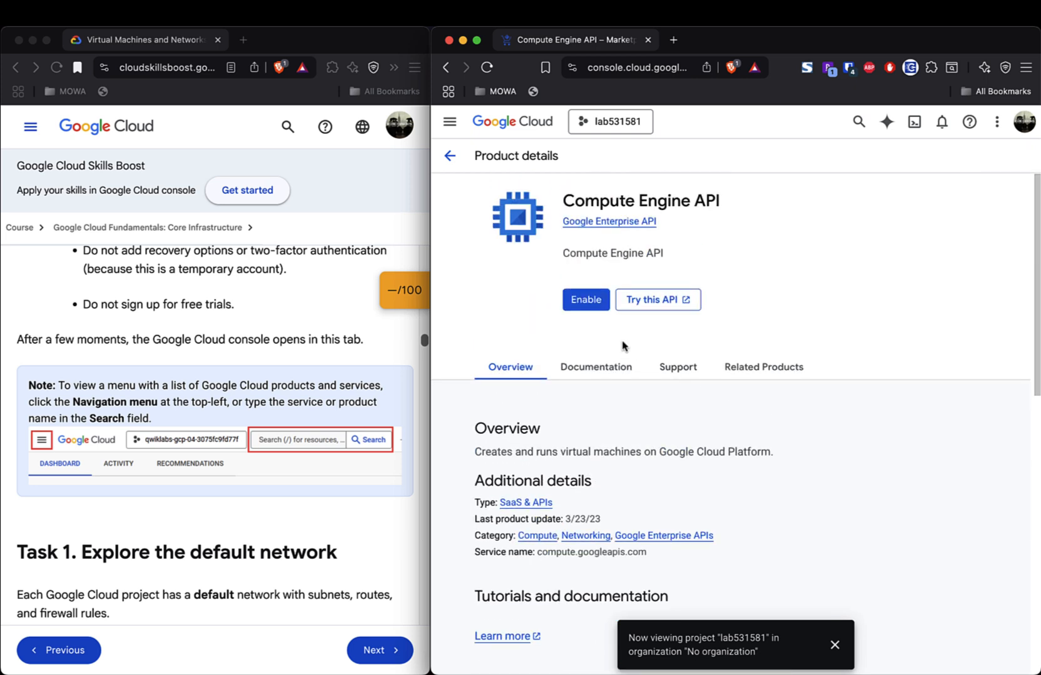
- Return from the Compute Engine API page via VPC networks' error dialog to the lab531581 dashboard
{"action": "left_click", "coordinate": [449, 158]}
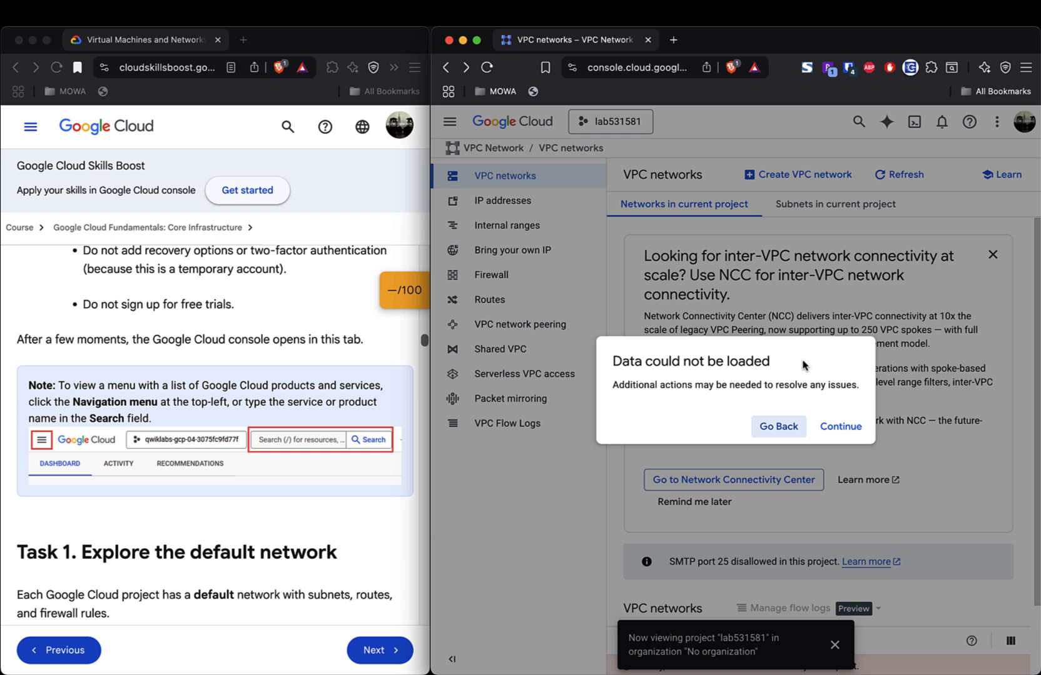
{"action": "left_click", "coordinate": [784, 432]}
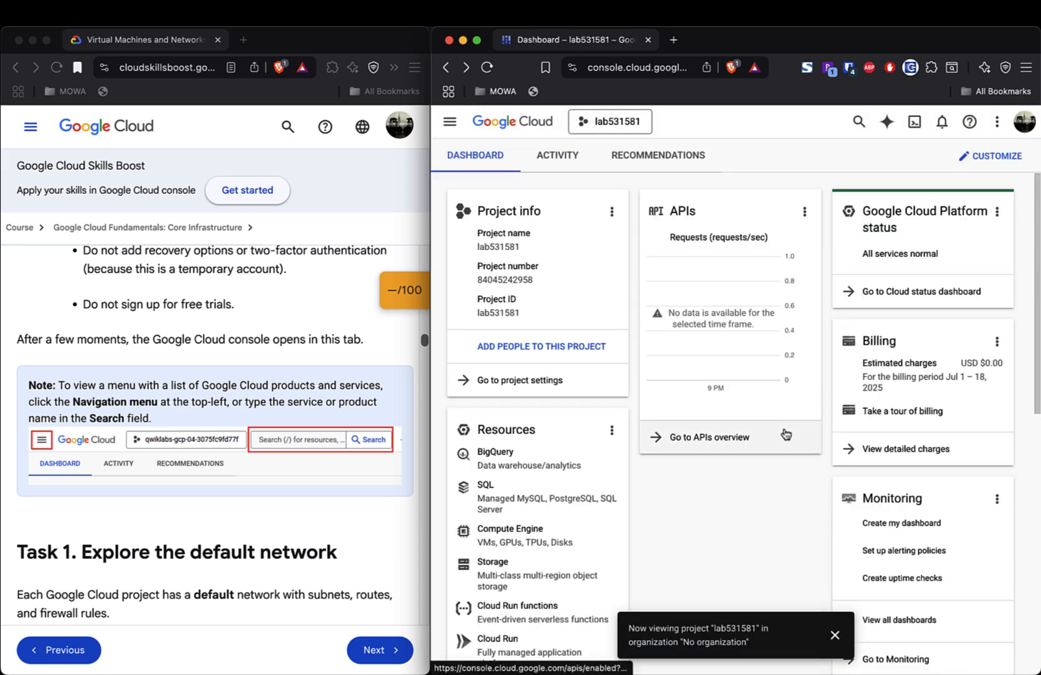
{"action": "scroll", "coordinate": [853, 521], "scroll_direction": "down", "scroll_amount": 4}
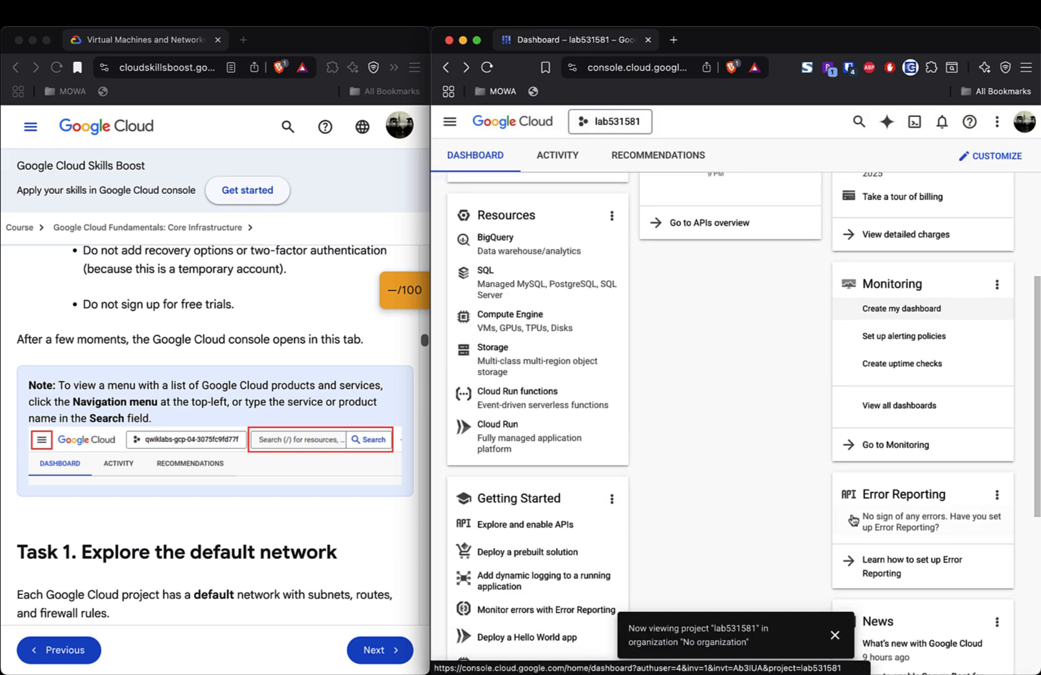
{"action": "scroll", "coordinate": [852, 521], "scroll_direction": "down", "scroll_amount": 3}
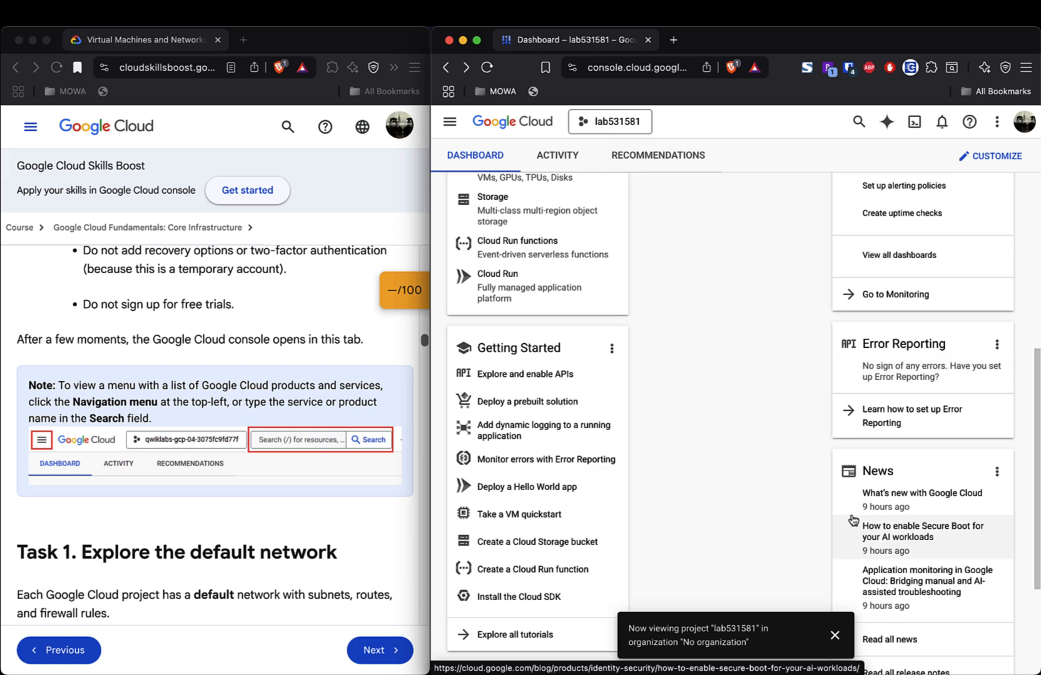
{"action": "scroll", "coordinate": [852, 520], "scroll_direction": "down", "scroll_amount": 4}
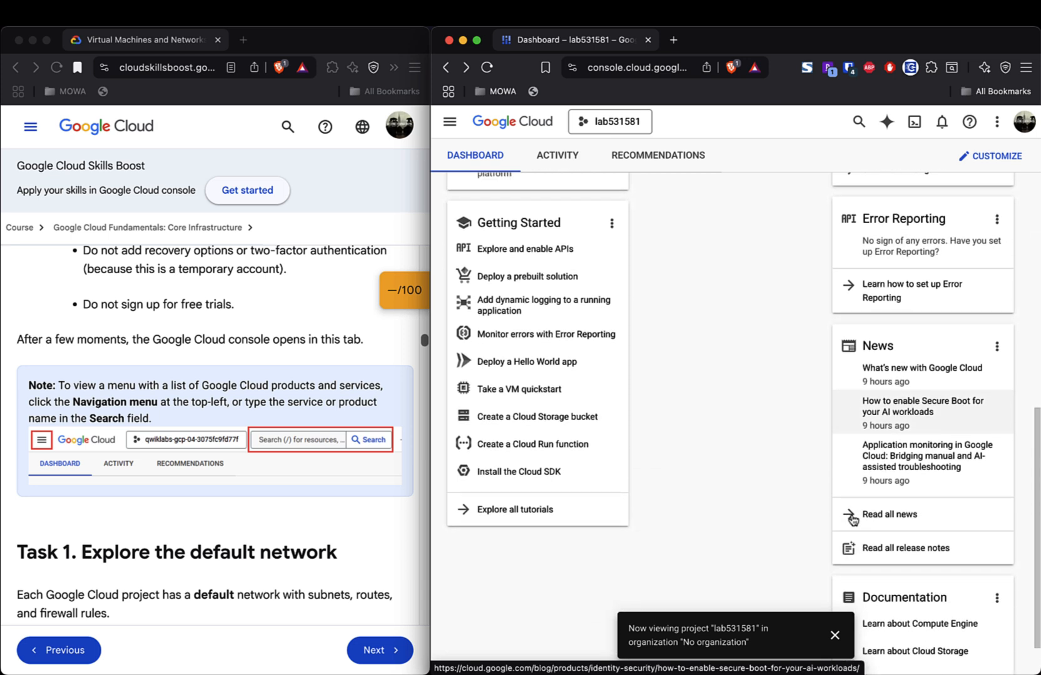
{"action": "scroll", "coordinate": [853, 520], "scroll_direction": "up", "scroll_amount": 10}
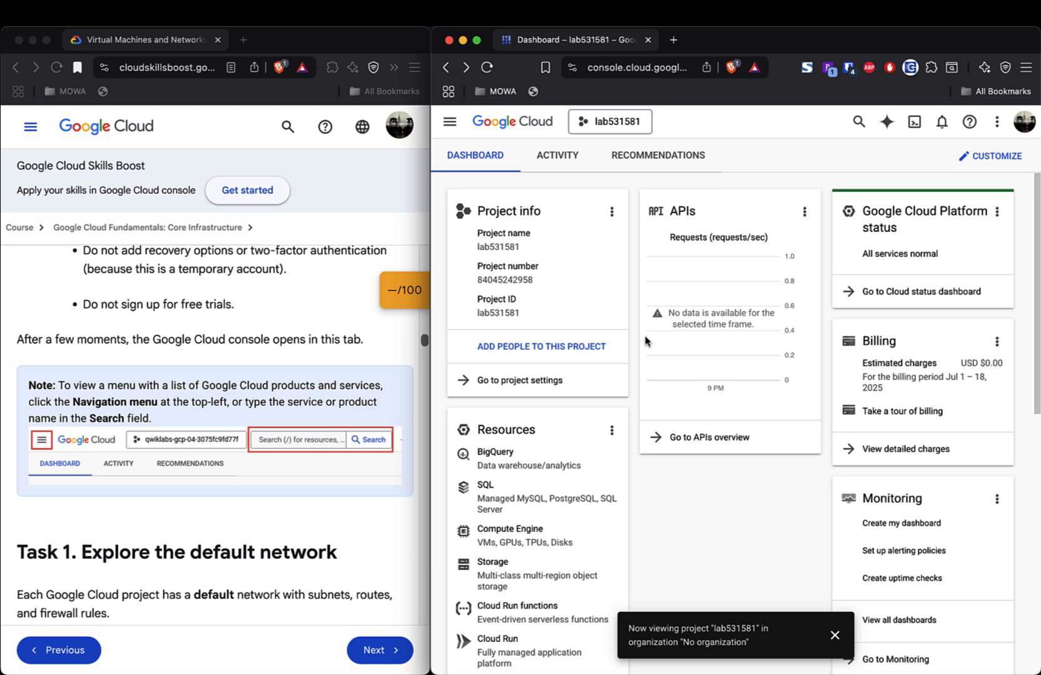
- Open lab531581's IAM & Admin Settings page and dismiss the 'Dark mode Public Preview' callout
{"action": "left_click", "coordinate": [529, 389]}
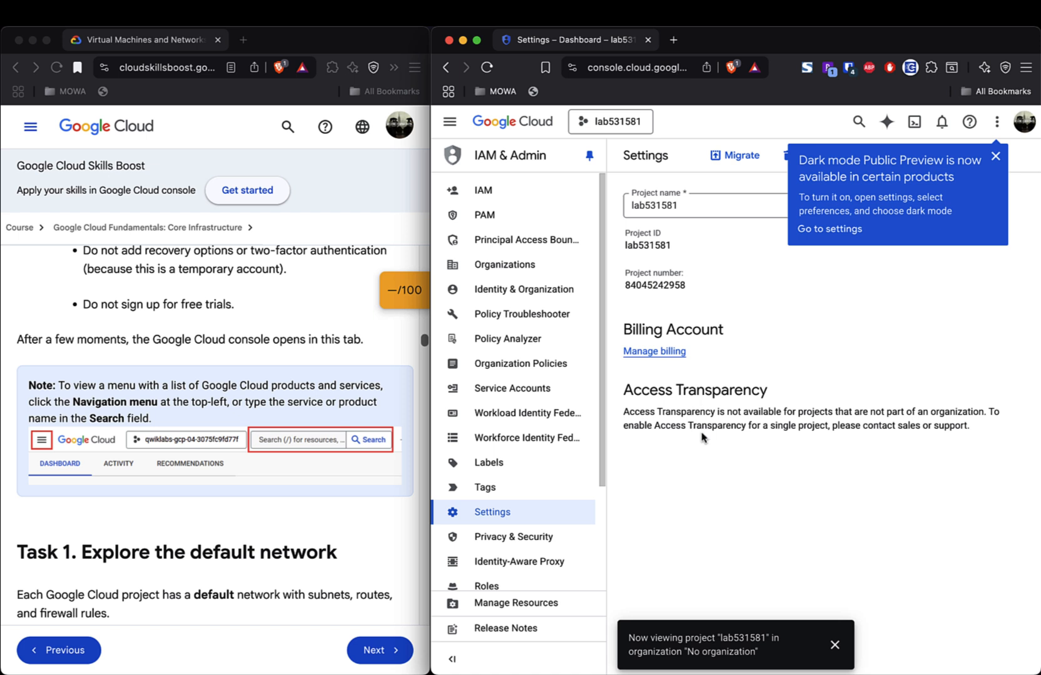
{"action": "scroll", "coordinate": [530, 454], "scroll_direction": "down", "scroll_amount": 3}
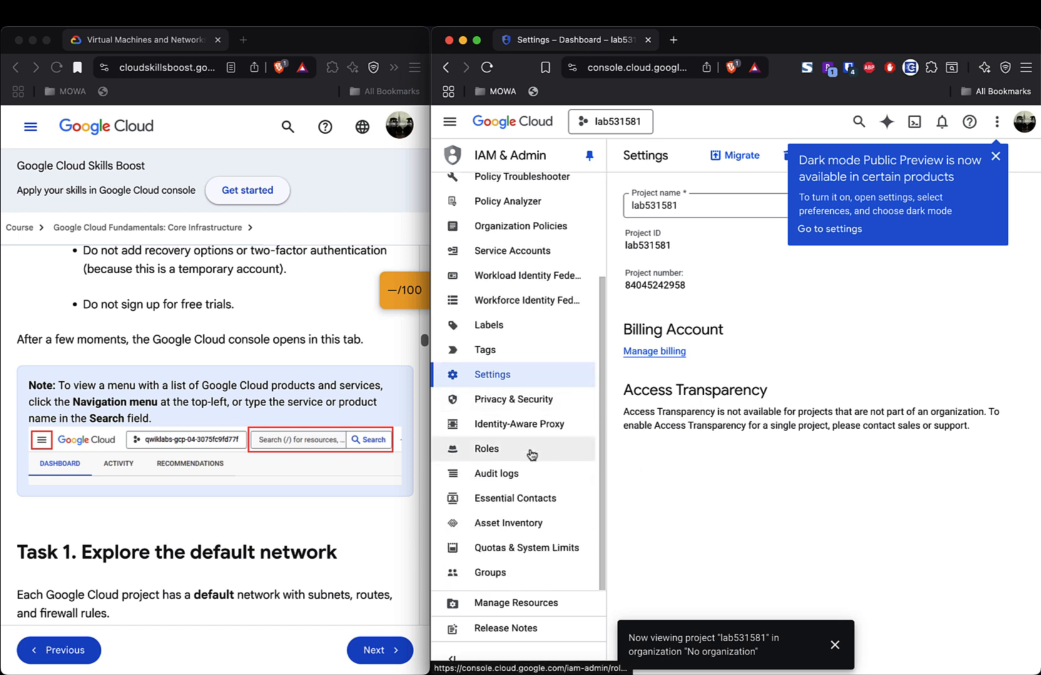
{"action": "scroll", "coordinate": [532, 454], "scroll_direction": "up", "scroll_amount": 3}
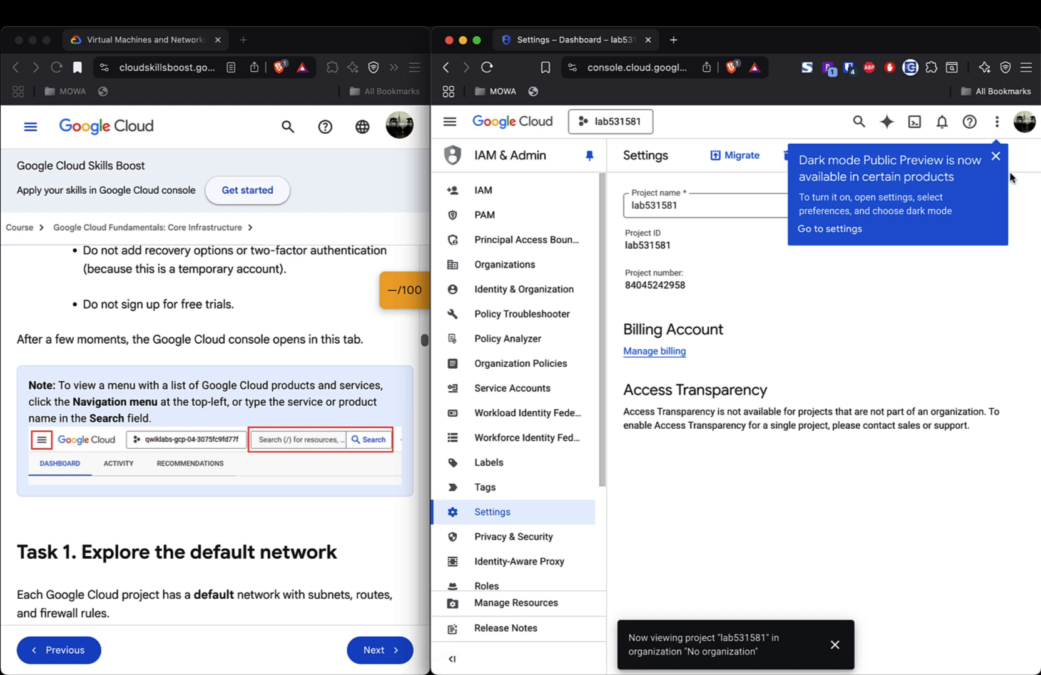
{"action": "left_click", "coordinate": [995, 157]}
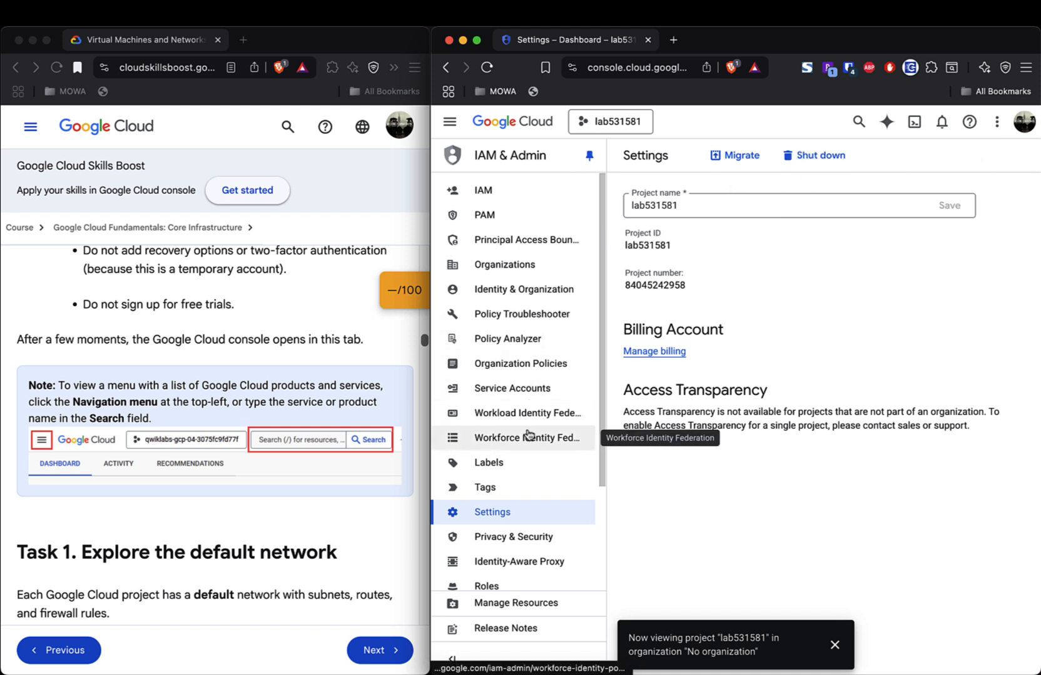
{"action": "scroll", "coordinate": [529, 434], "scroll_direction": "down", "scroll_amount": 3}
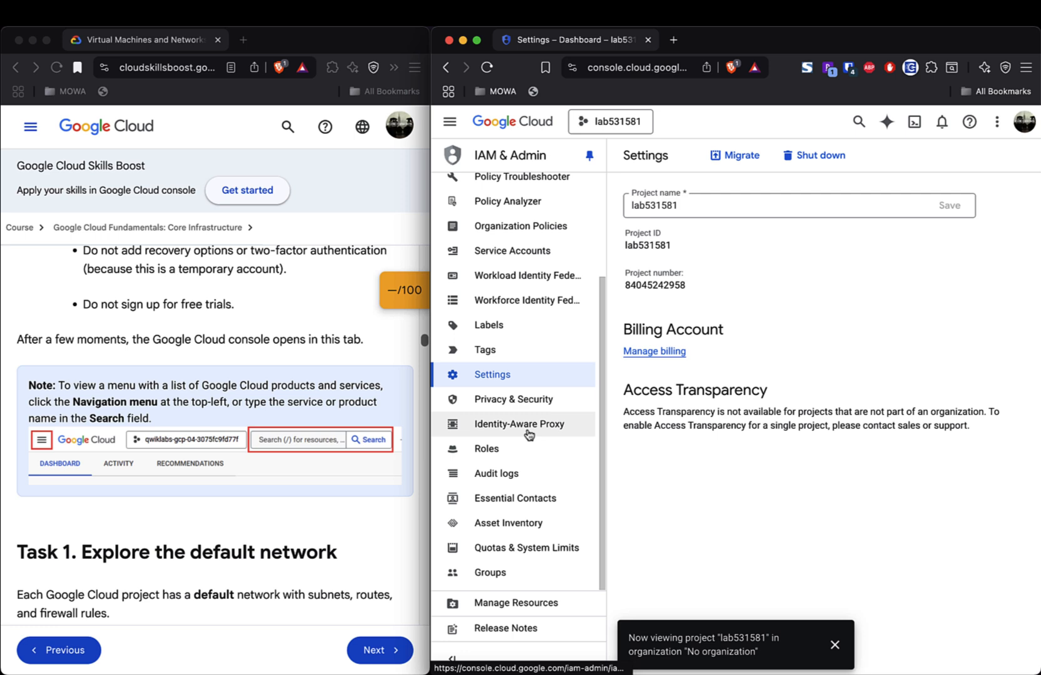
{"action": "scroll", "coordinate": [529, 434], "scroll_direction": "up", "scroll_amount": 5}
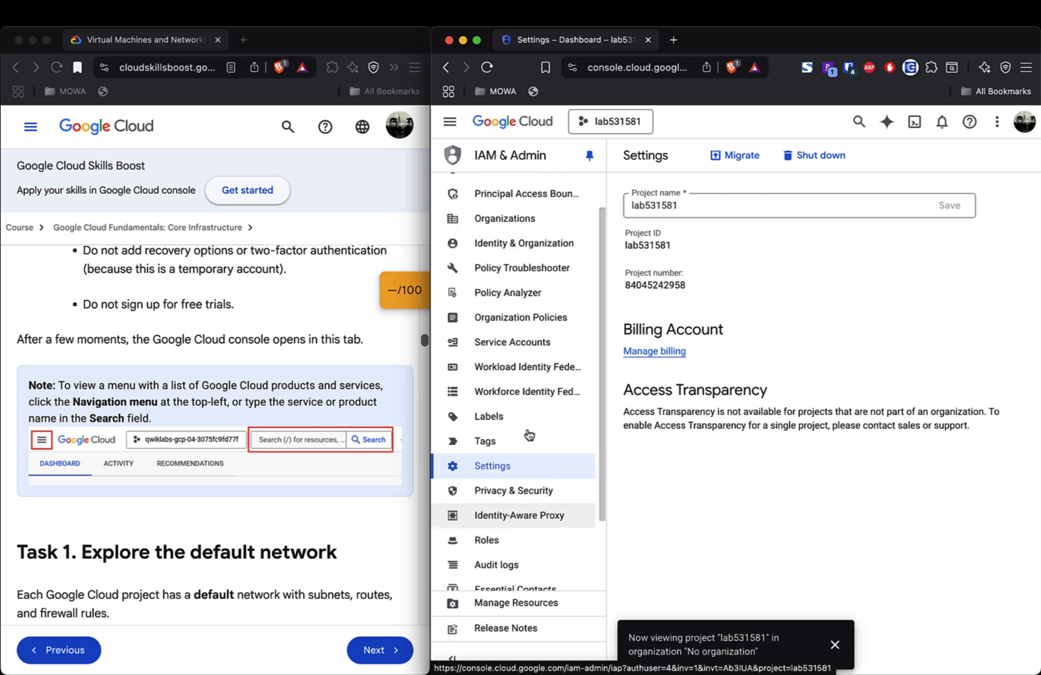
{"action": "left_click", "coordinate": [450, 125]}
- Go to VPC Network > VPC networks and continue past the loading error to the Compute Engine API page
{"action": "mouse_move", "coordinate": [527, 426]}
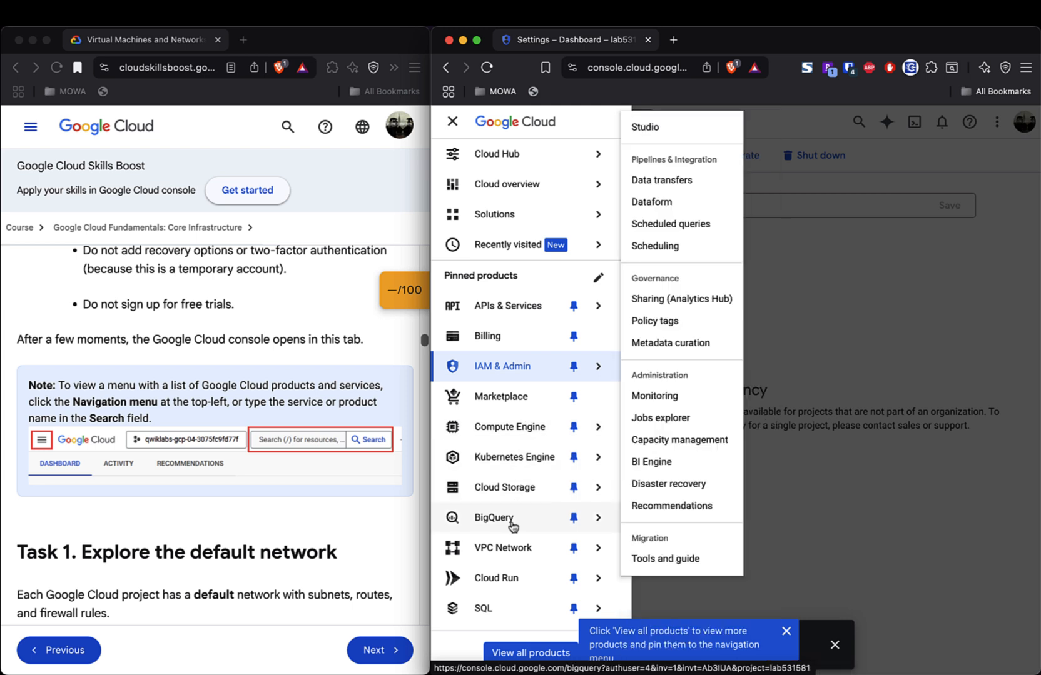
{"action": "mouse_move", "coordinate": [505, 551]}
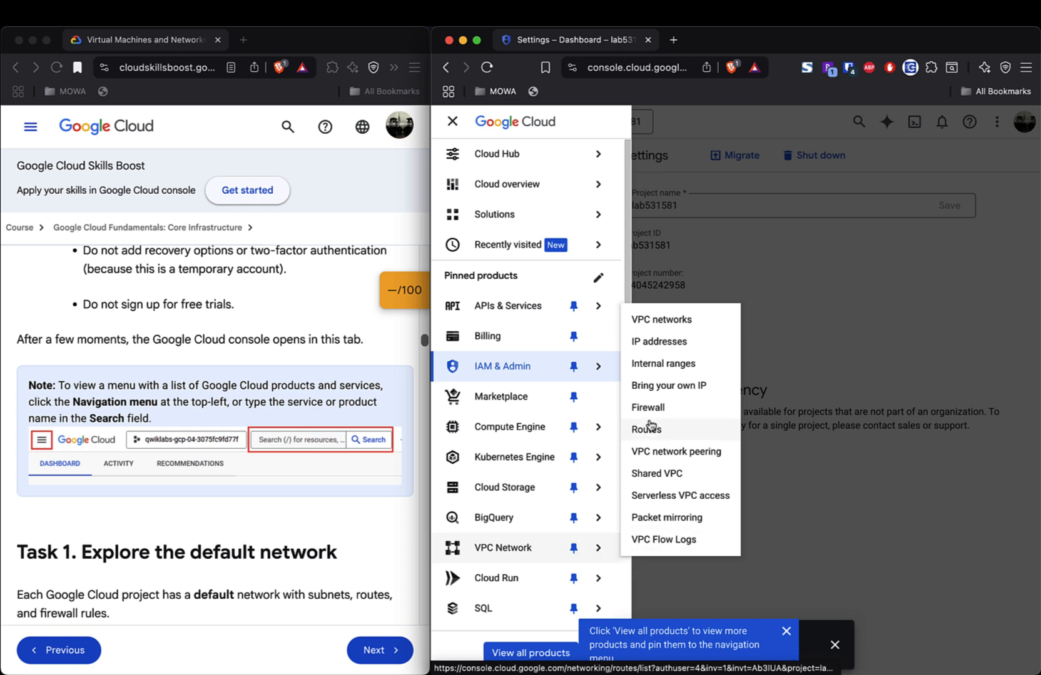
{"action": "left_click", "coordinate": [679, 321]}
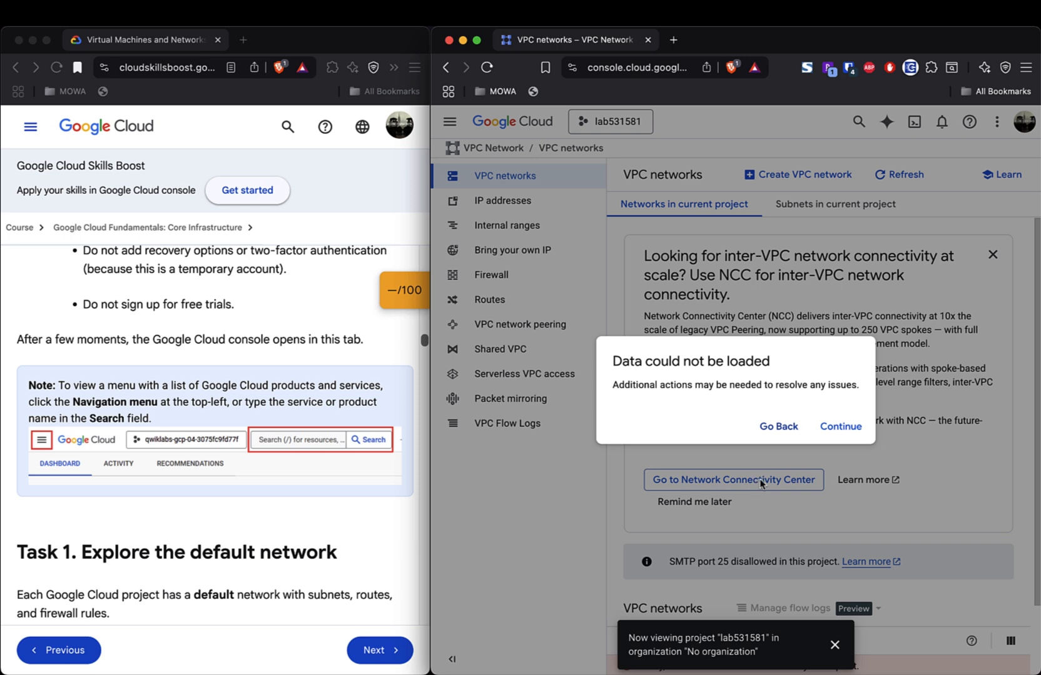
{"action": "left_click", "coordinate": [844, 428]}
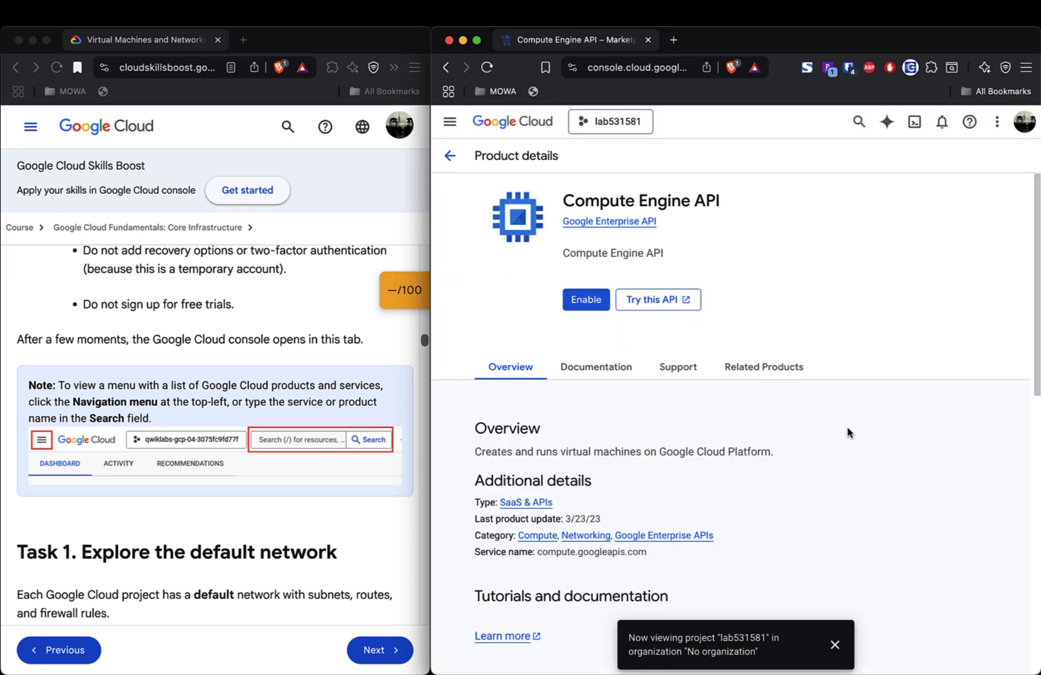
- Start enabling the Compute Engine API for lab531581 and scroll through its details
{"action": "left_click", "coordinate": [587, 303]}
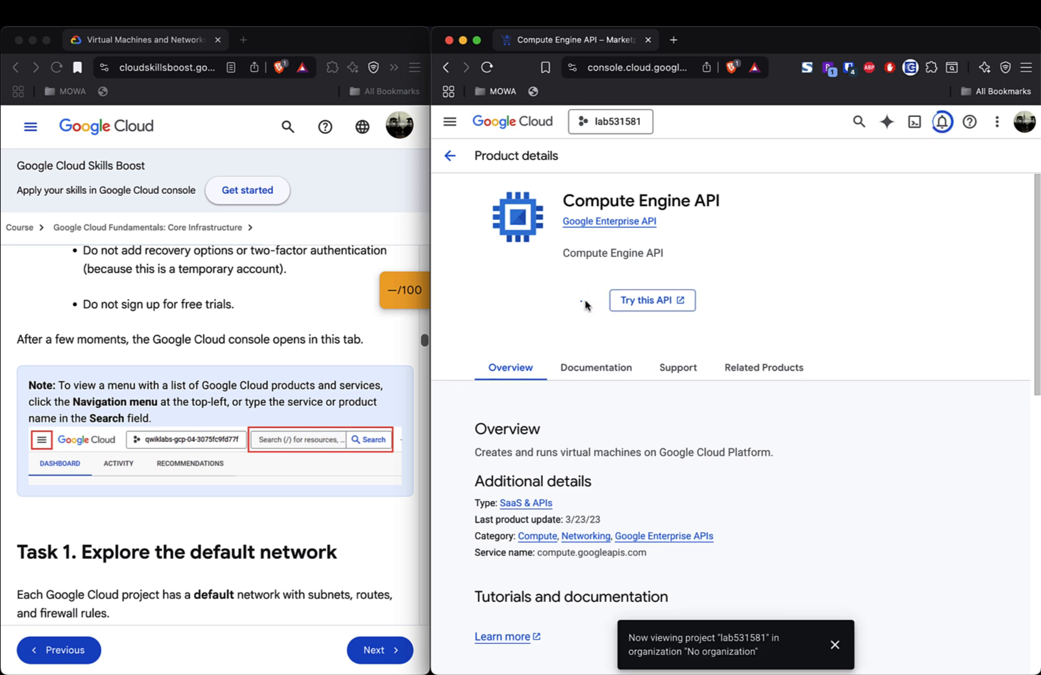
{"action": "scroll", "coordinate": [332, 505], "scroll_direction": "down", "scroll_amount": 2}
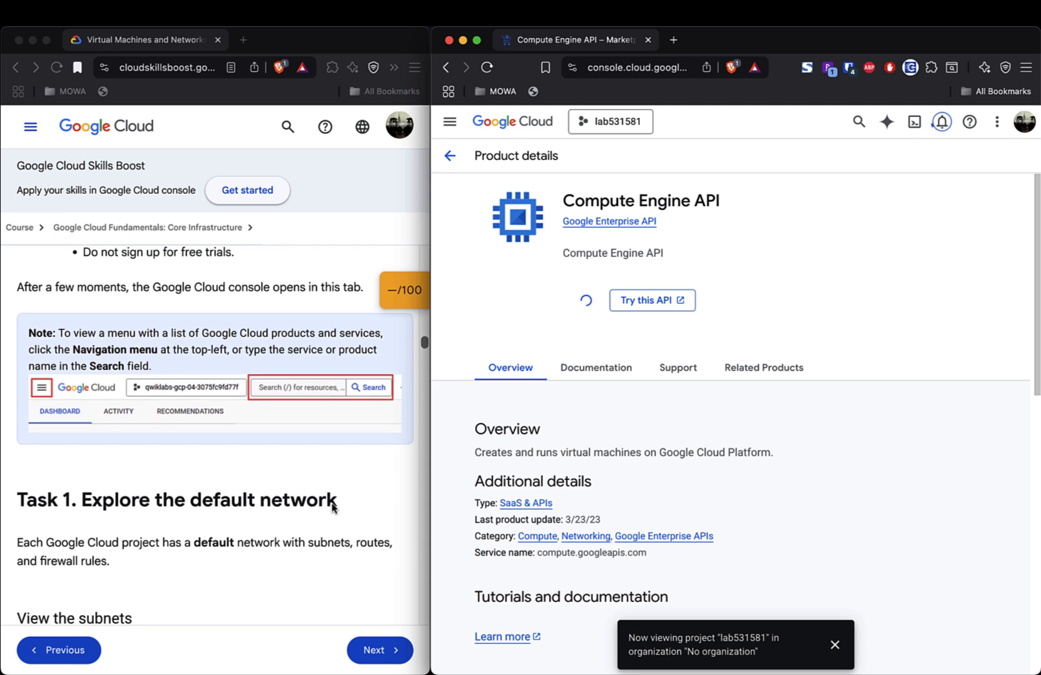
{"action": "scroll", "coordinate": [332, 506], "scroll_direction": "down", "scroll_amount": 4}
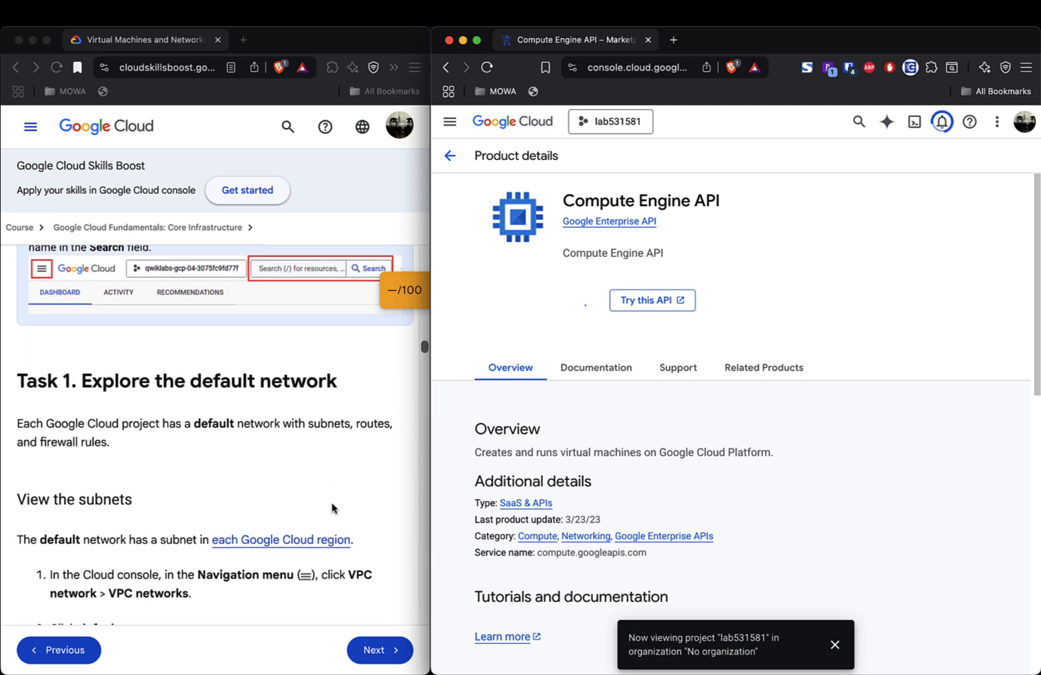
{"action": "scroll", "coordinate": [332, 508], "scroll_direction": "down", "scroll_amount": 4}
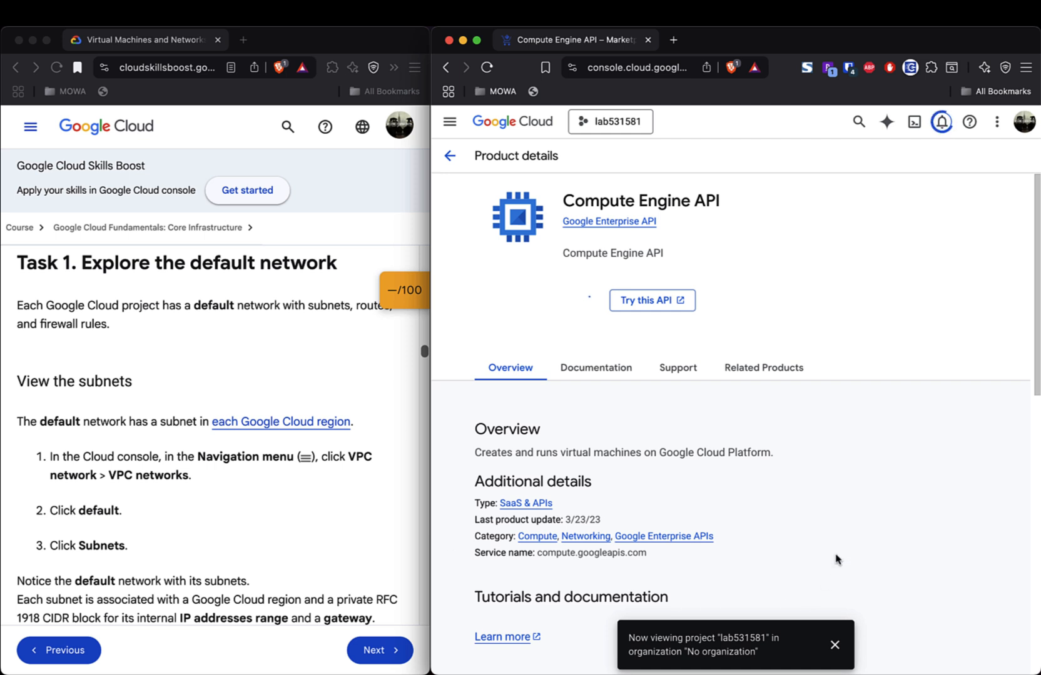
{"action": "scroll", "coordinate": [837, 559], "scroll_direction": "down", "scroll_amount": 5}
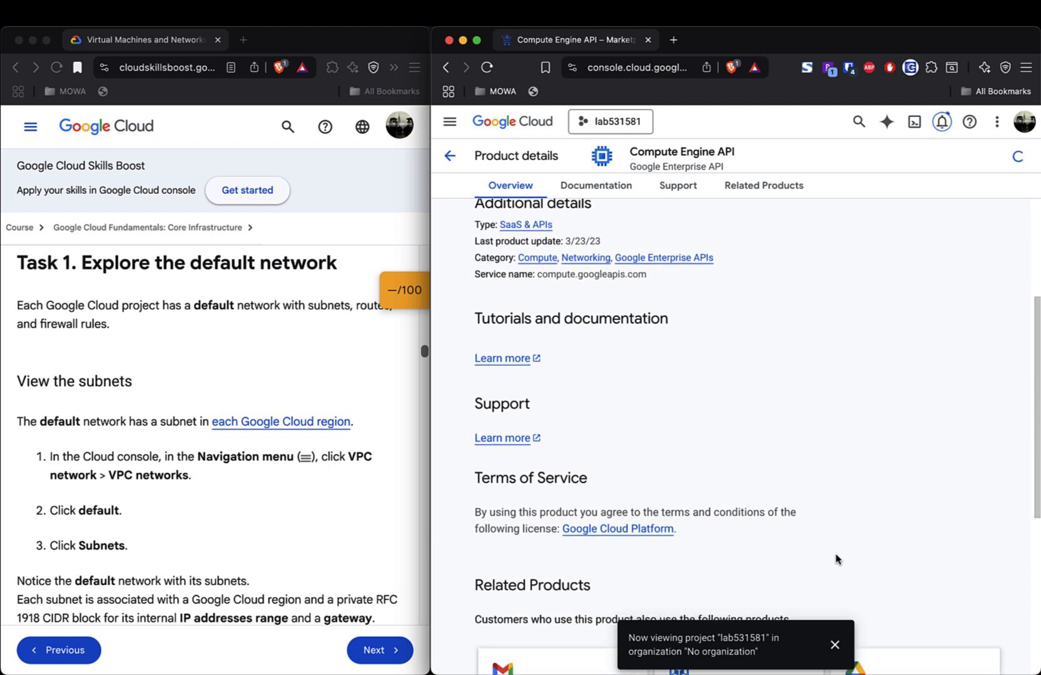
{"action": "scroll", "coordinate": [836, 558], "scroll_direction": "down", "scroll_amount": 5}
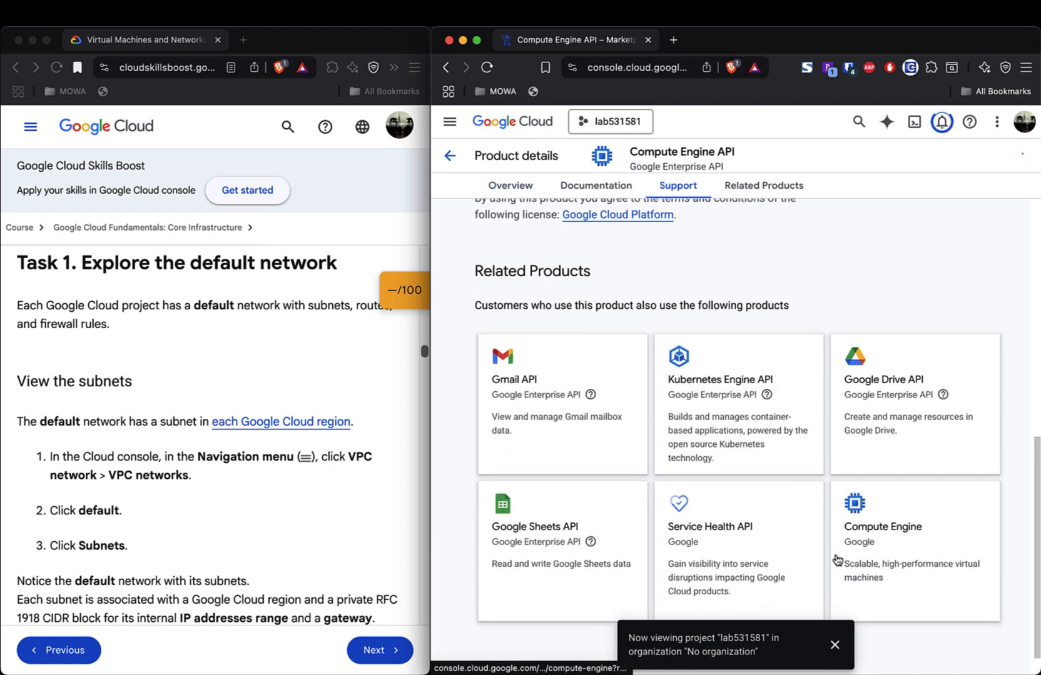
{"action": "scroll", "coordinate": [836, 560], "scroll_direction": "down", "scroll_amount": 1}
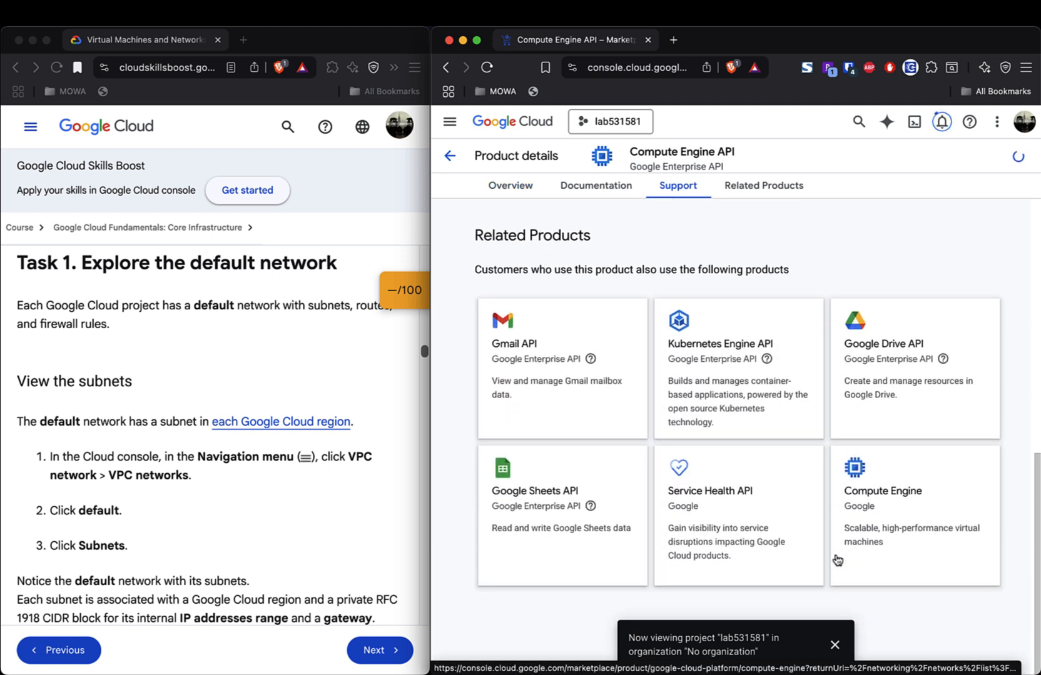
- Scroll back up and dismiss the 'Now viewing project' notice
{"action": "scroll", "coordinate": [837, 560], "scroll_direction": "up", "scroll_amount": 6}
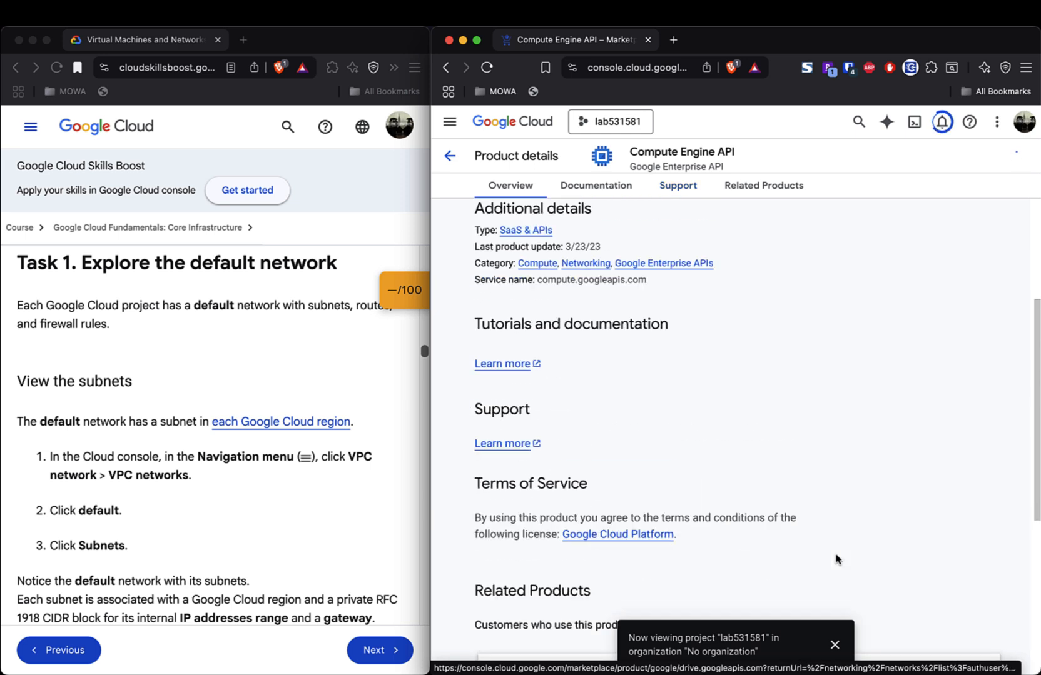
{"action": "scroll", "coordinate": [837, 559], "scroll_direction": "up", "scroll_amount": 4}
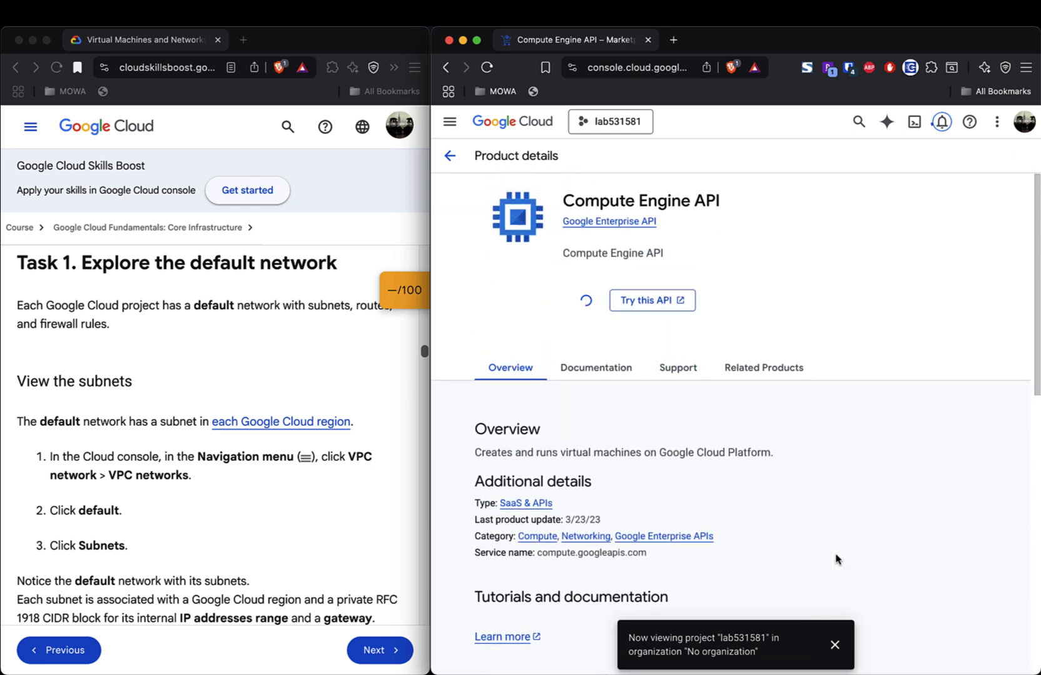
{"action": "left_click", "coordinate": [835, 646]}
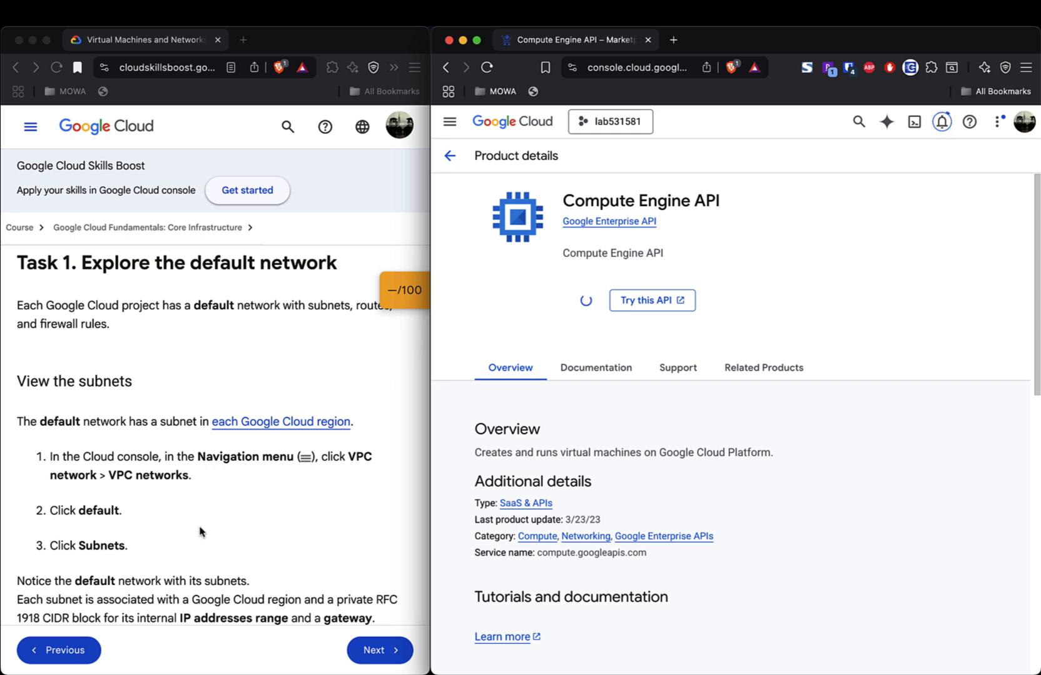
- Highlight the lab instructions paragraph about the default network
{"action": "left_click", "coordinate": [16, 311]}
{"action": "left_click_drag", "start_coordinate": [15, 310], "coordinate": [262, 326]}
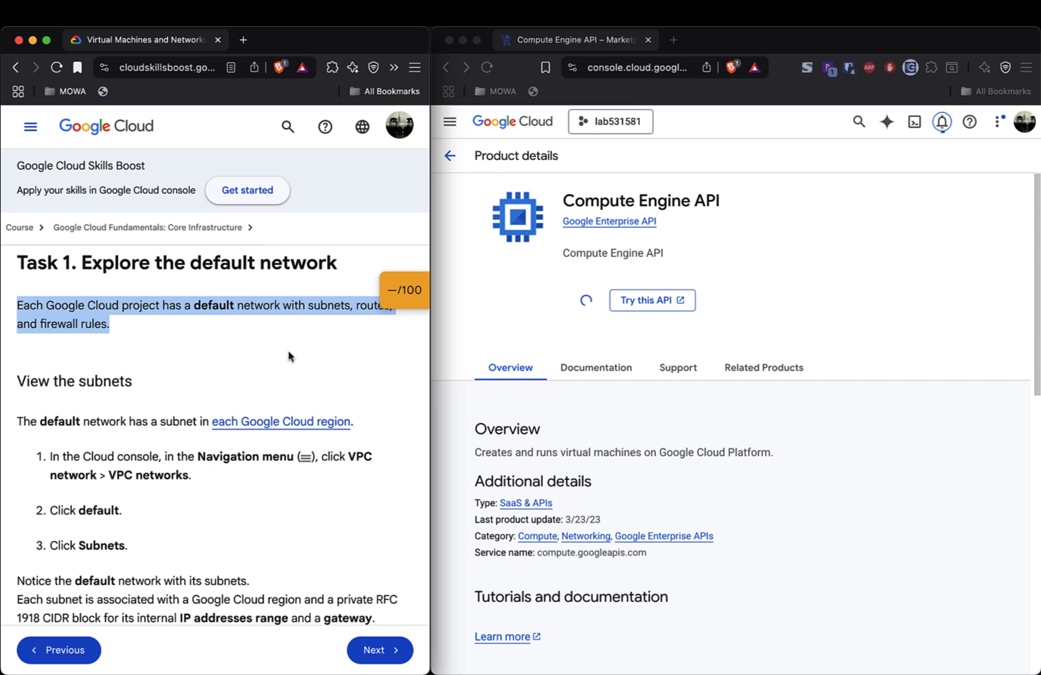
{"action": "left_click", "coordinate": [999, 125]}
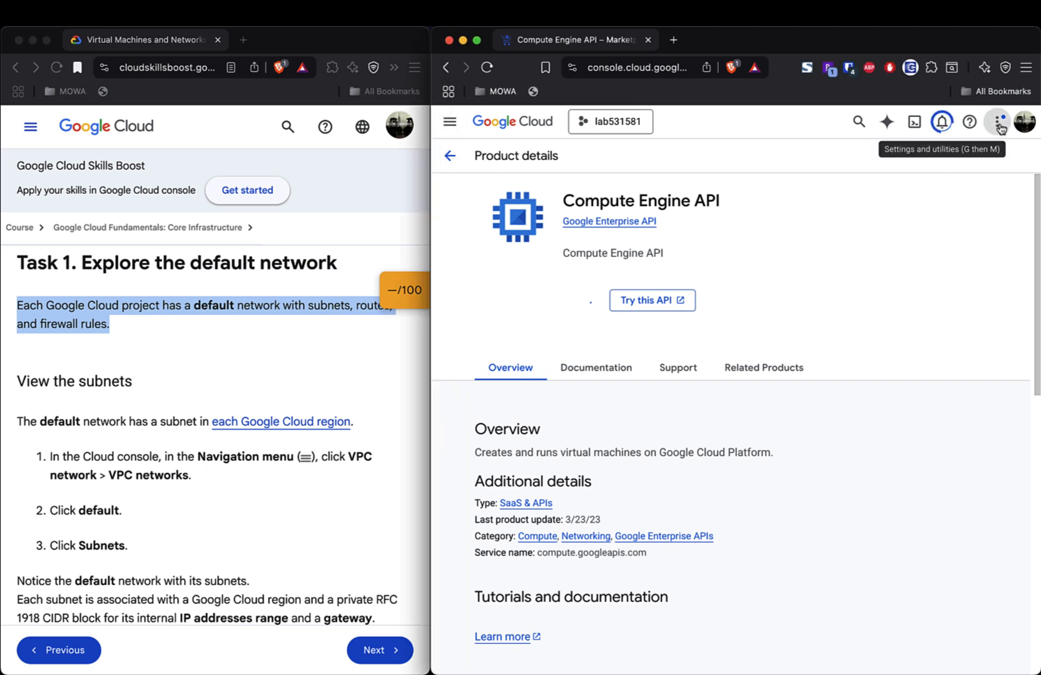
- Check Billing account management and notifications, then open lab531581's dashboard from the Compute Engine notice
{"action": "left_click", "coordinate": [999, 125]}
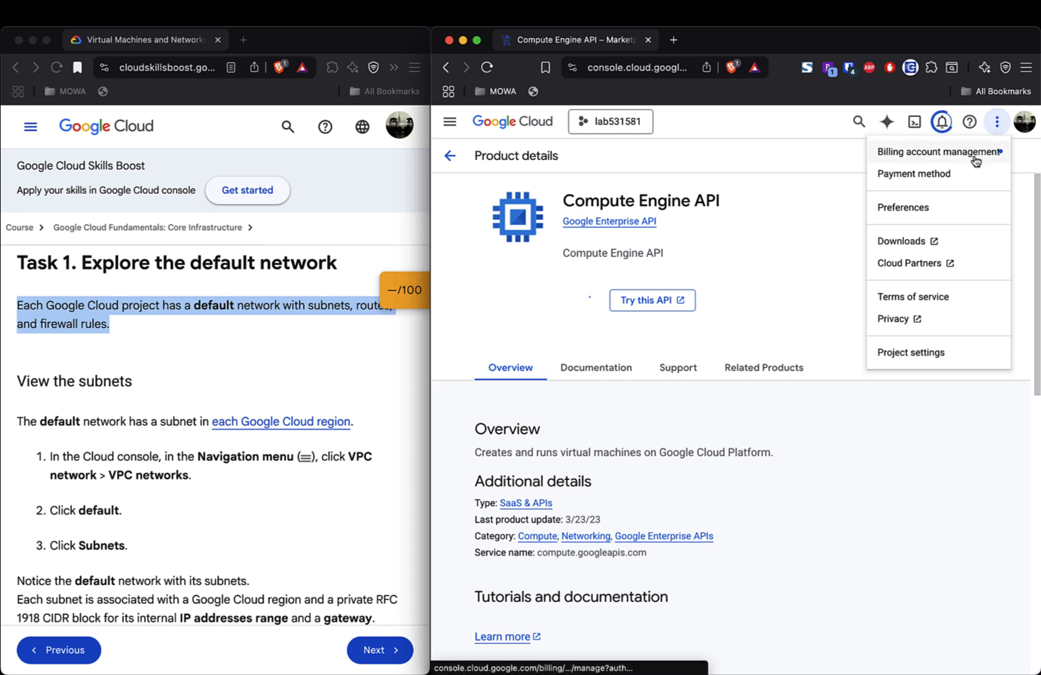
{"action": "left_click", "coordinate": [981, 159]}
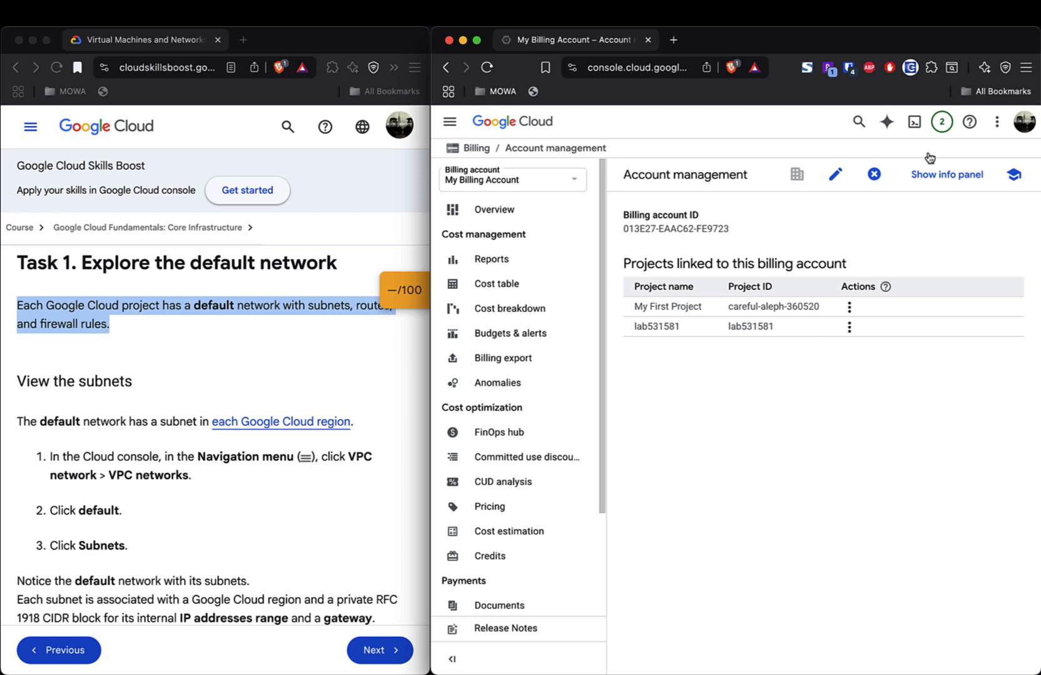
{"action": "left_click", "coordinate": [941, 122]}
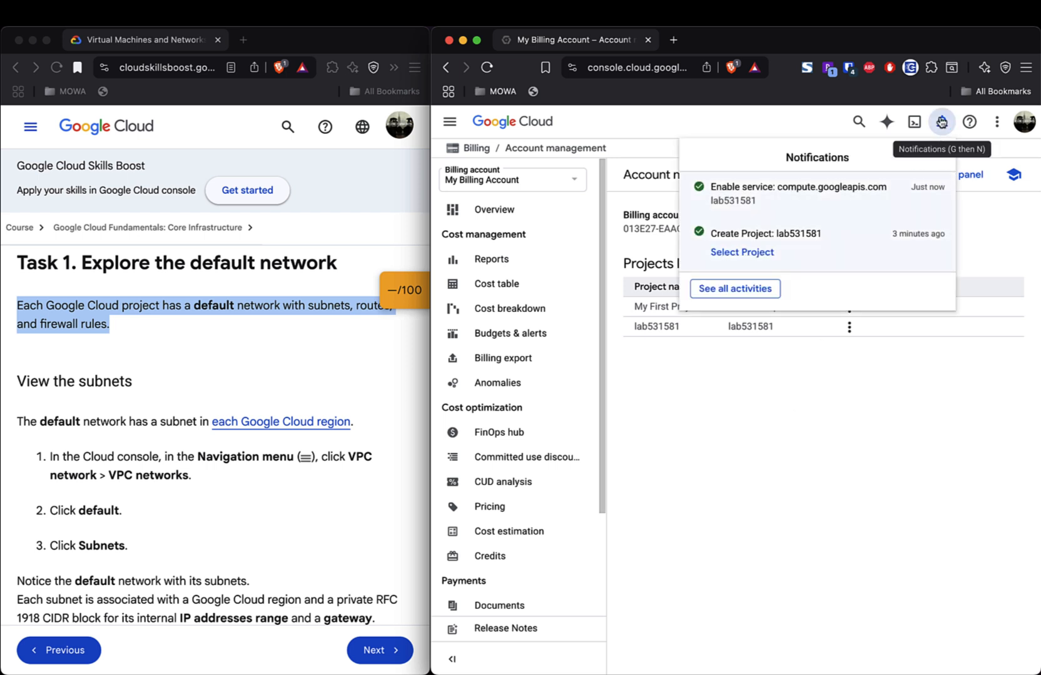
{"action": "left_click", "coordinate": [803, 189]}
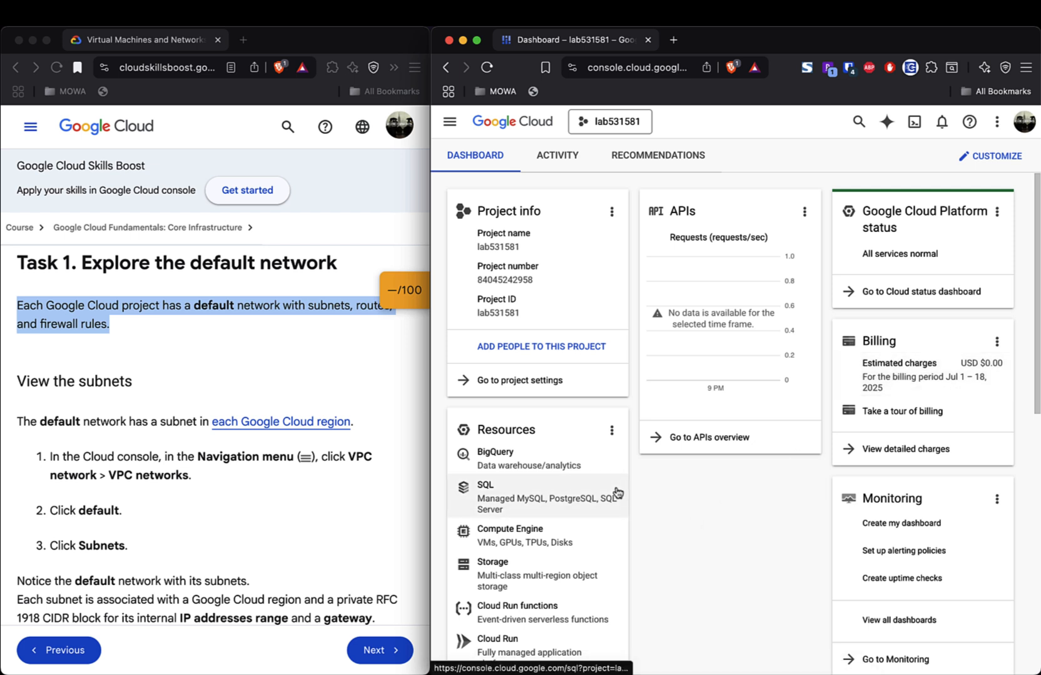
- Open lab531581's project settings from the Dashboard's Resources card menu
{"action": "scroll", "coordinate": [618, 493], "scroll_direction": "down", "scroll_amount": 3}
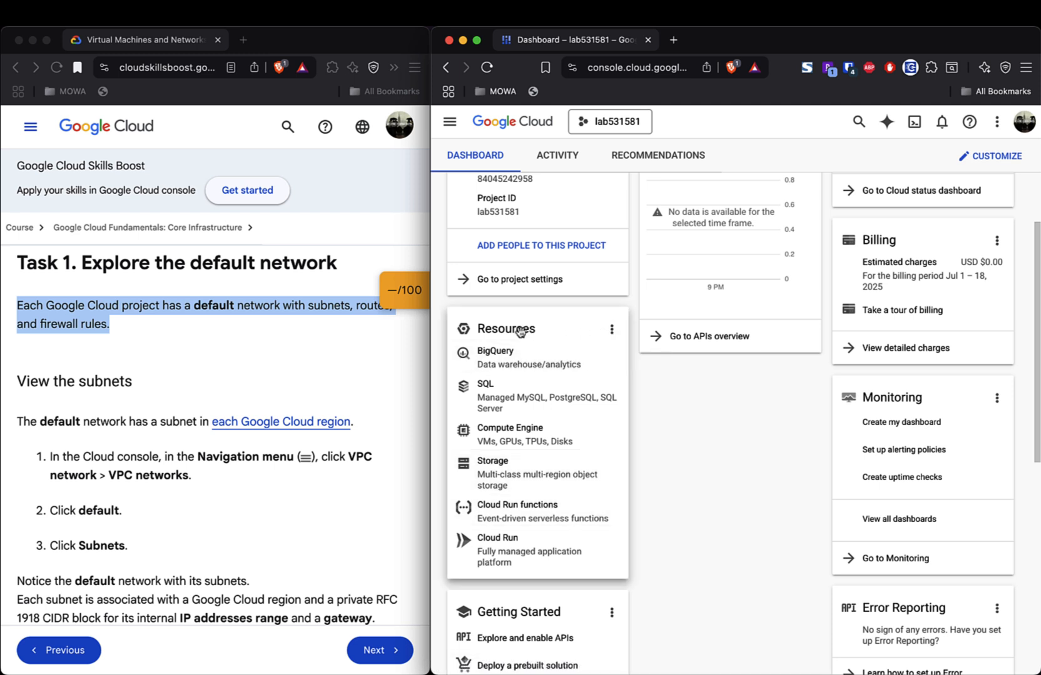
{"action": "left_click", "coordinate": [611, 333]}
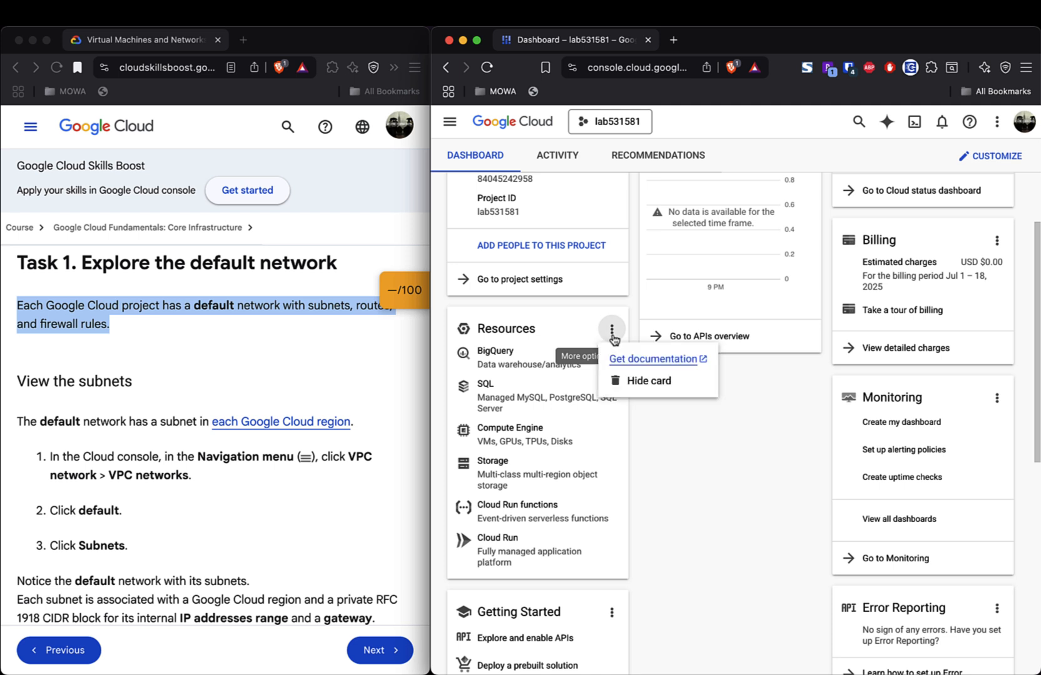
{"action": "left_click", "coordinate": [527, 282]}
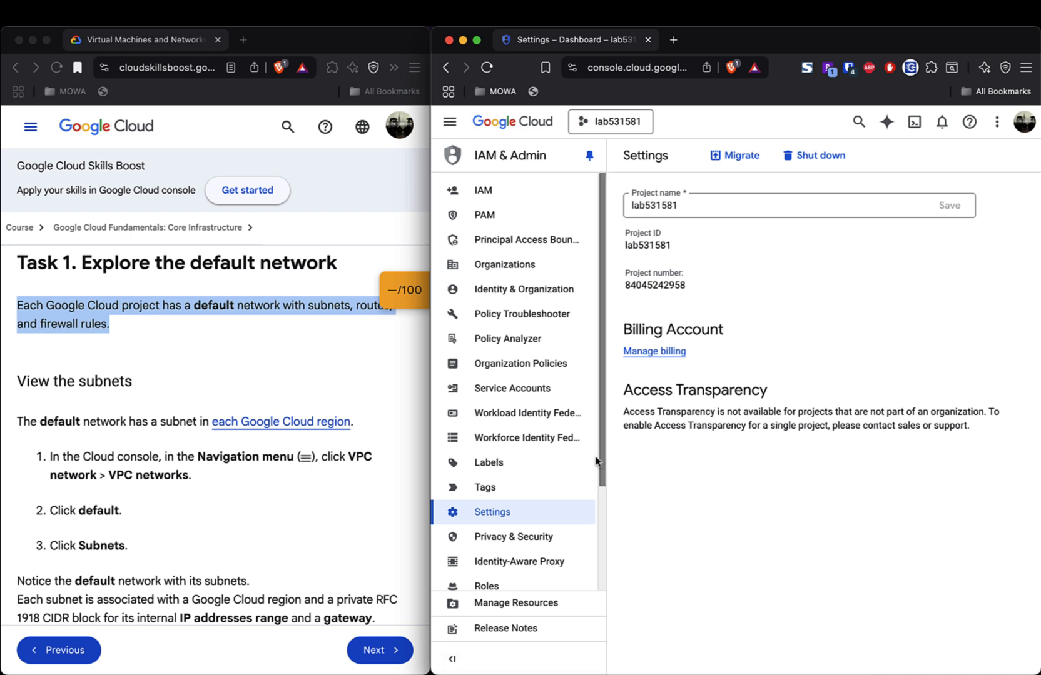
{"action": "left_click_drag", "start_coordinate": [599, 462], "coordinate": [630, 411]}
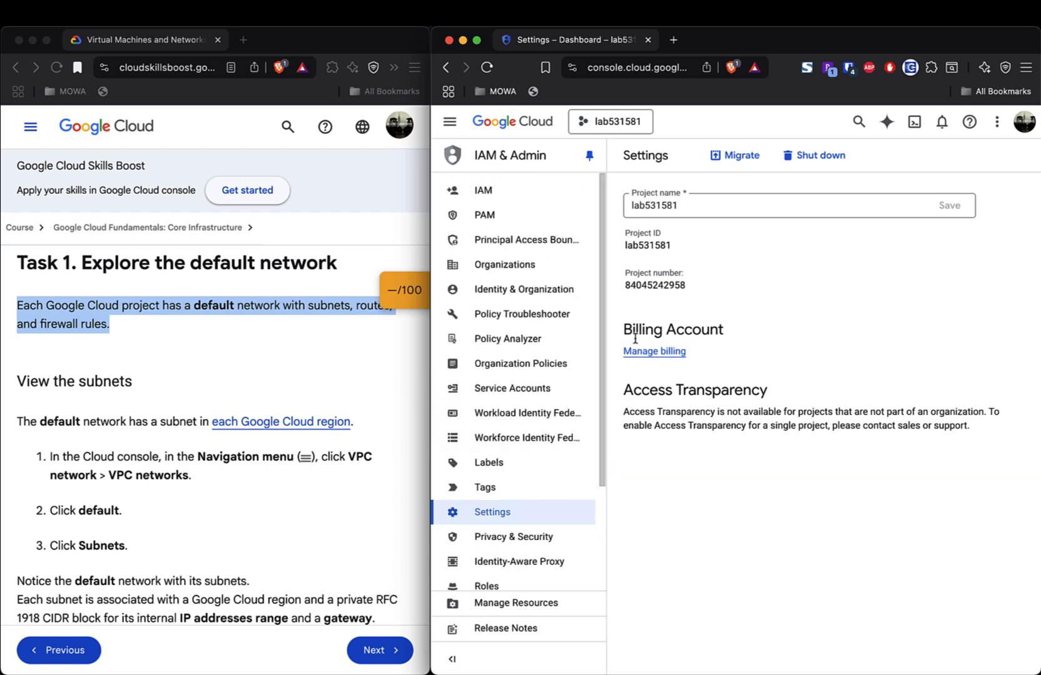
{"action": "left_click", "coordinate": [606, 124]}
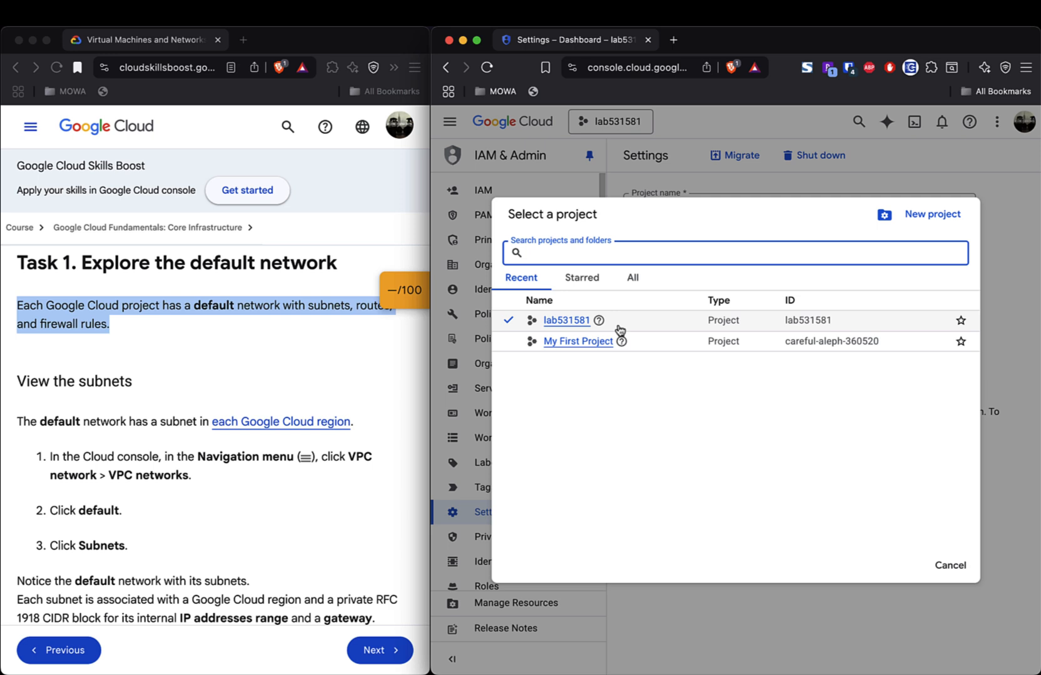
{"action": "left_click", "coordinate": [564, 323]}
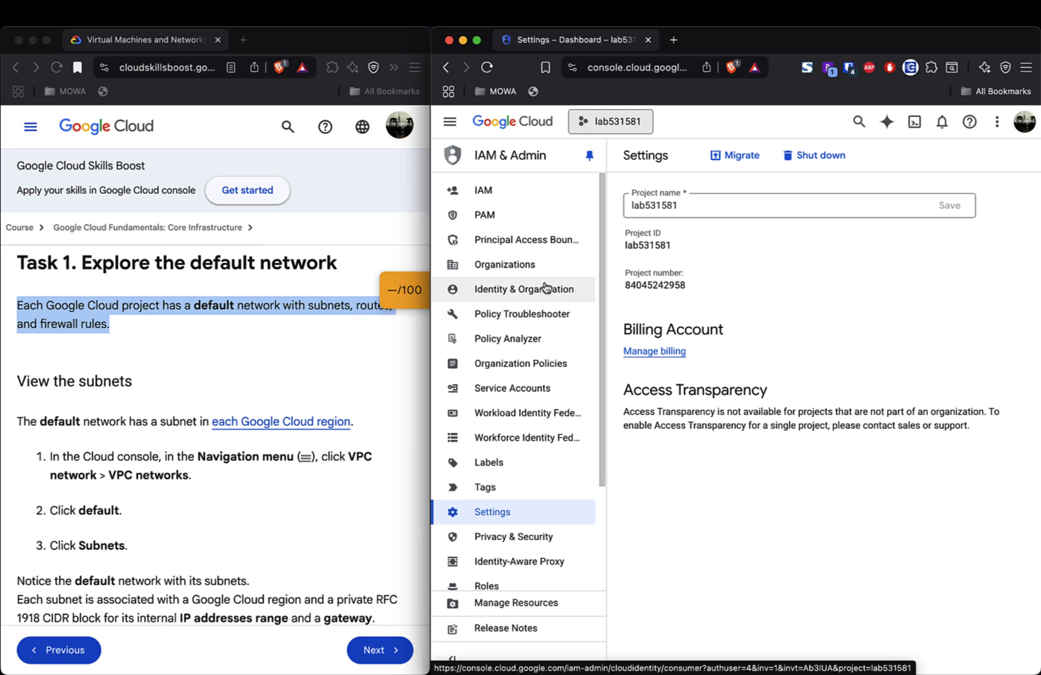
- Open the VPC networks page through the Navigation menu's VPC Network entry
{"action": "left_click", "coordinate": [450, 122]}
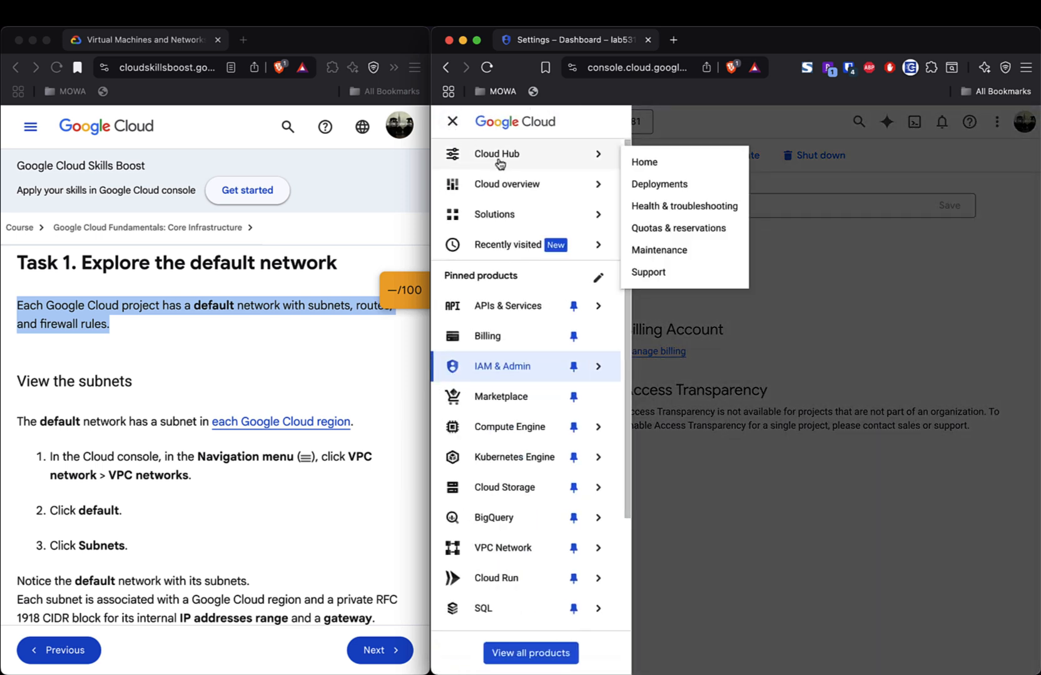
{"action": "mouse_move", "coordinate": [503, 181]}
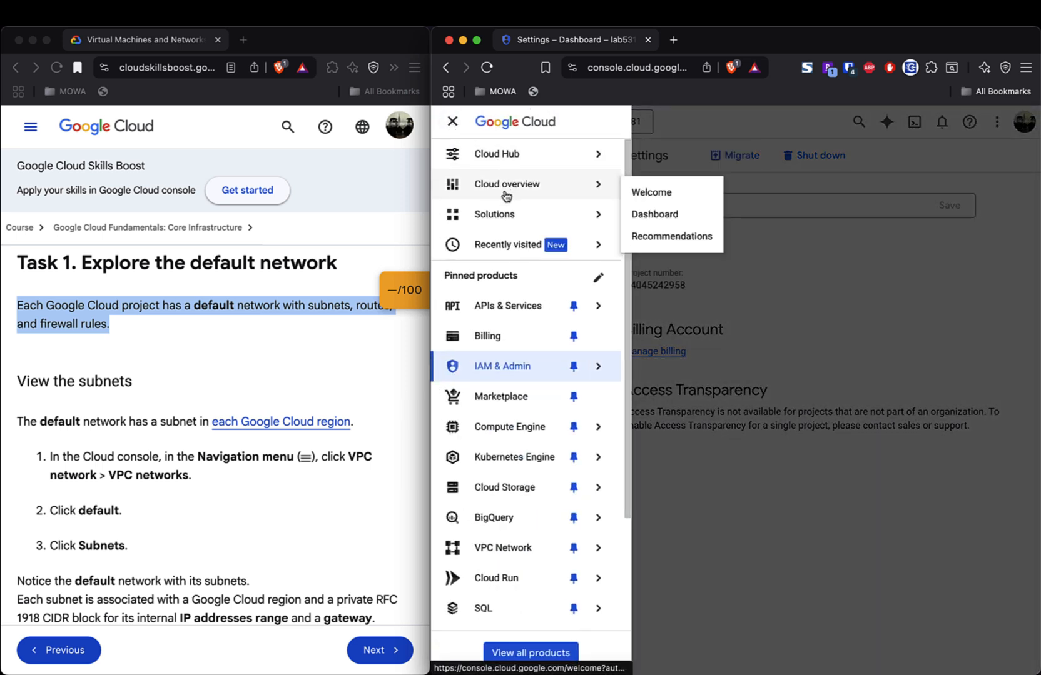
{"action": "mouse_move", "coordinate": [514, 222]}
{"action": "mouse_move", "coordinate": [511, 244]}
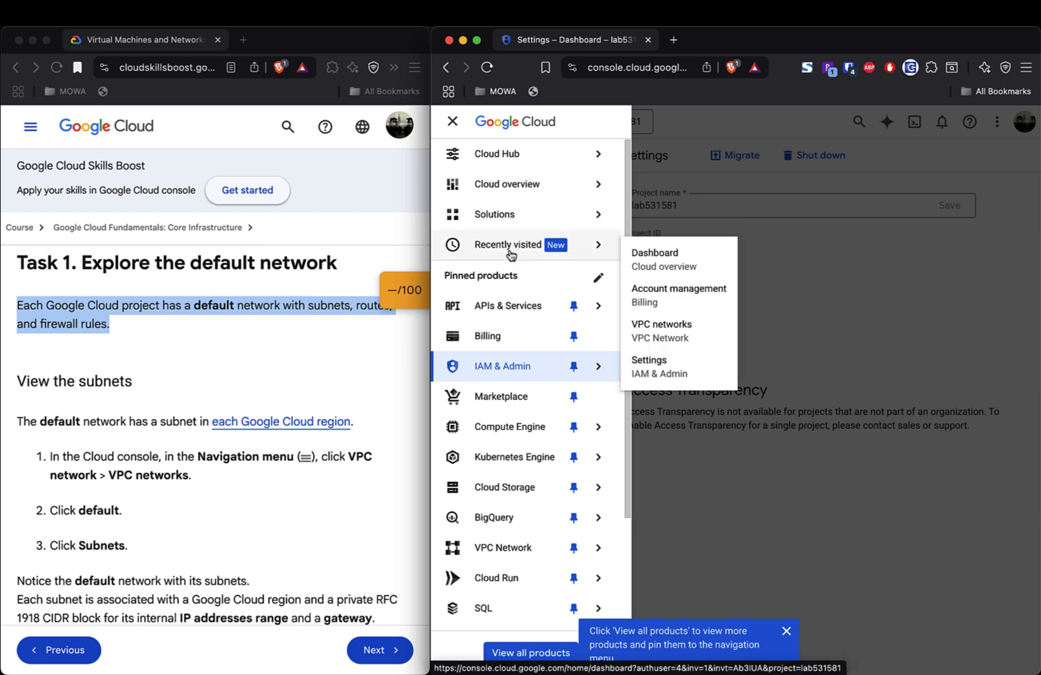
{"action": "mouse_move", "coordinate": [515, 383]}
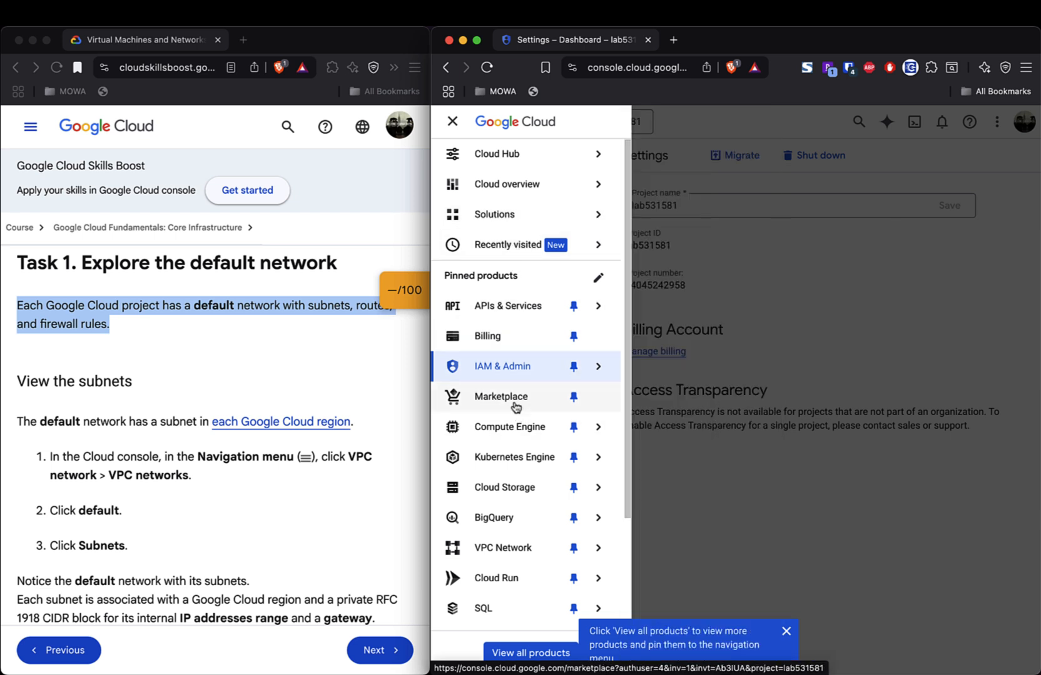
{"action": "mouse_move", "coordinate": [516, 432]}
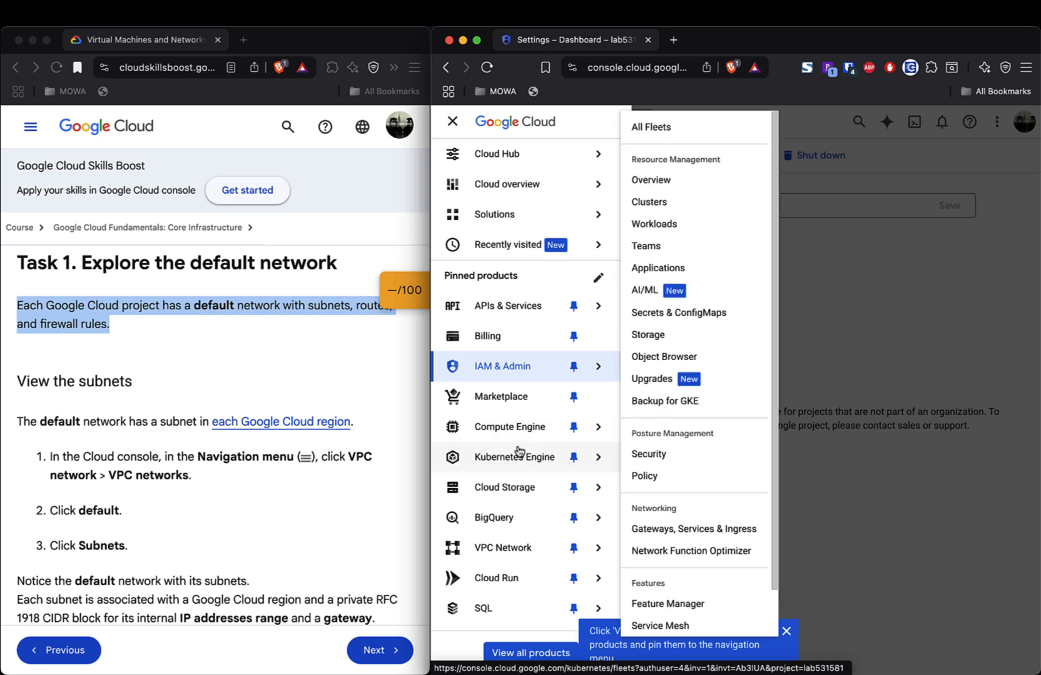
{"action": "left_click", "coordinate": [524, 559]}
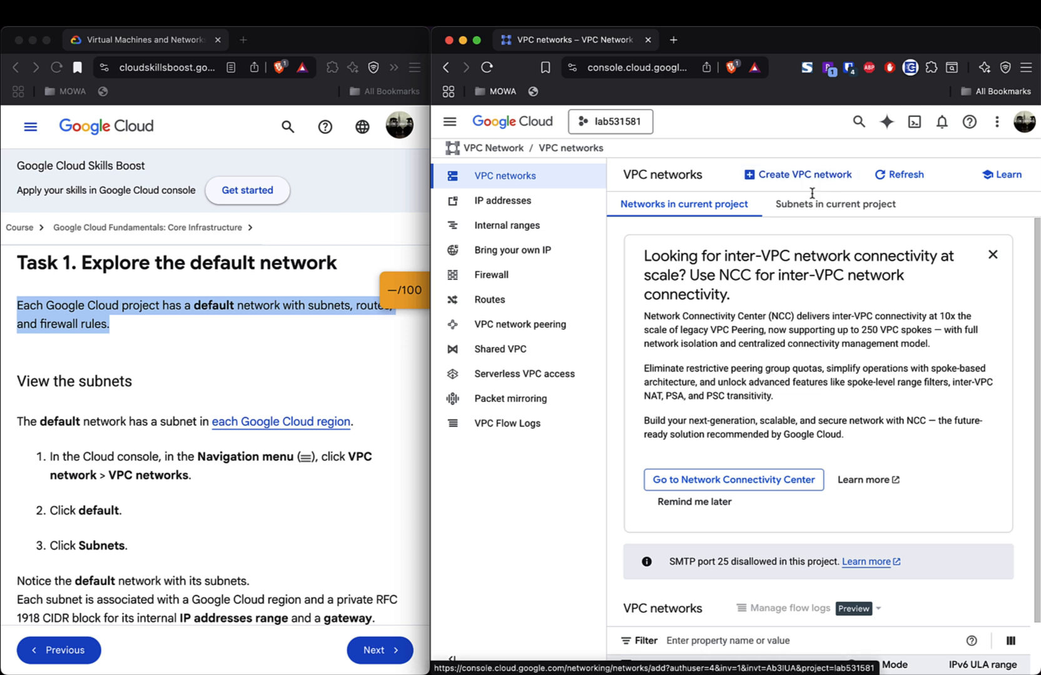
- Open the 'default' network's details page, showing MTU 1460 and auto subnet creation
{"action": "scroll", "coordinate": [934, 364], "scroll_direction": "down", "scroll_amount": 2}
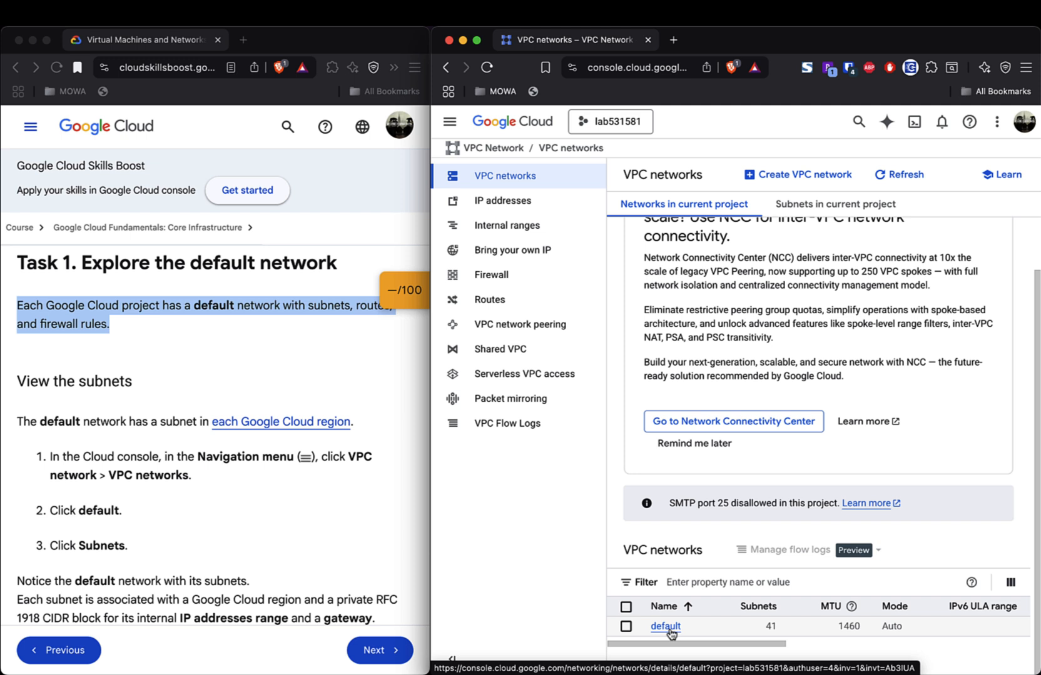
{"action": "scroll", "coordinate": [713, 382], "scroll_direction": "up", "scroll_amount": 1}
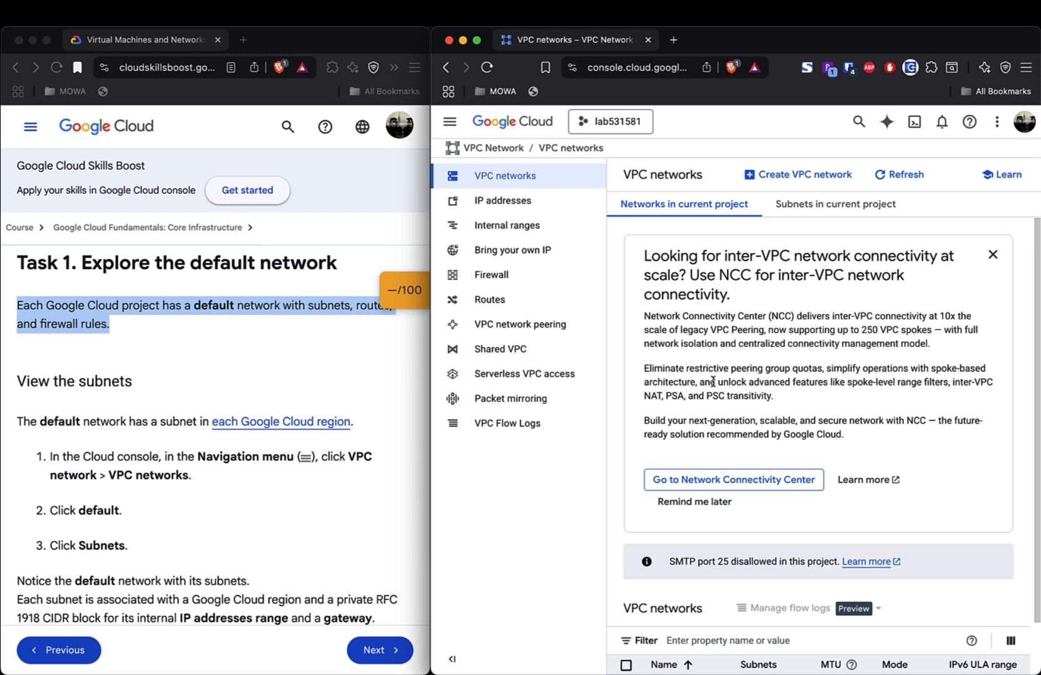
{"action": "scroll", "coordinate": [713, 382], "scroll_direction": "down", "scroll_amount": 1}
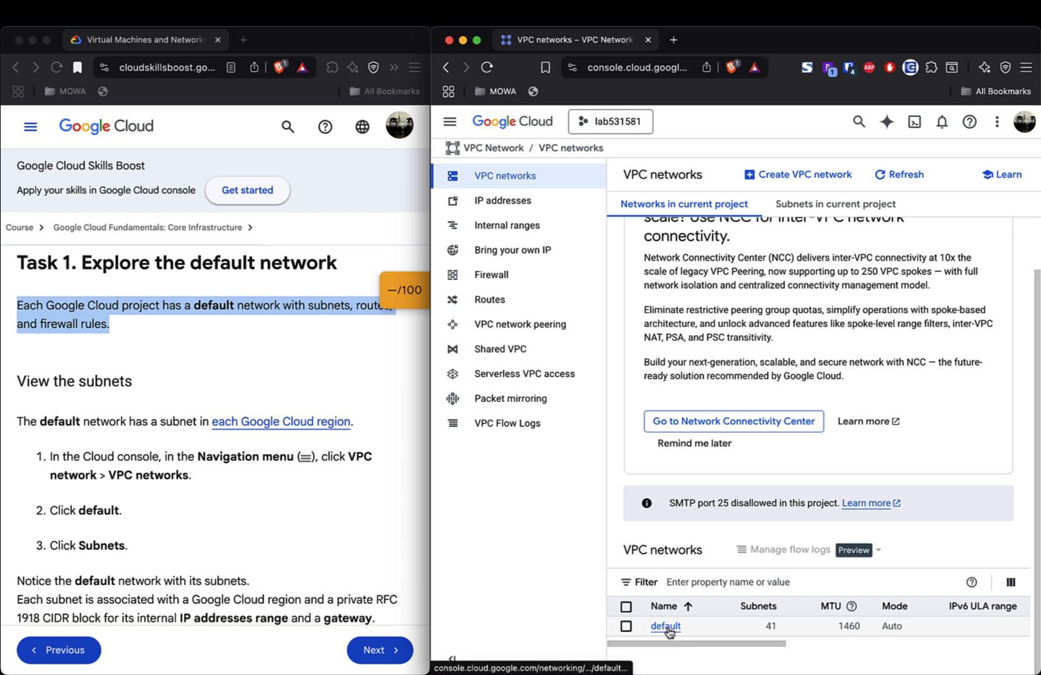
{"action": "left_click", "coordinate": [665, 628]}
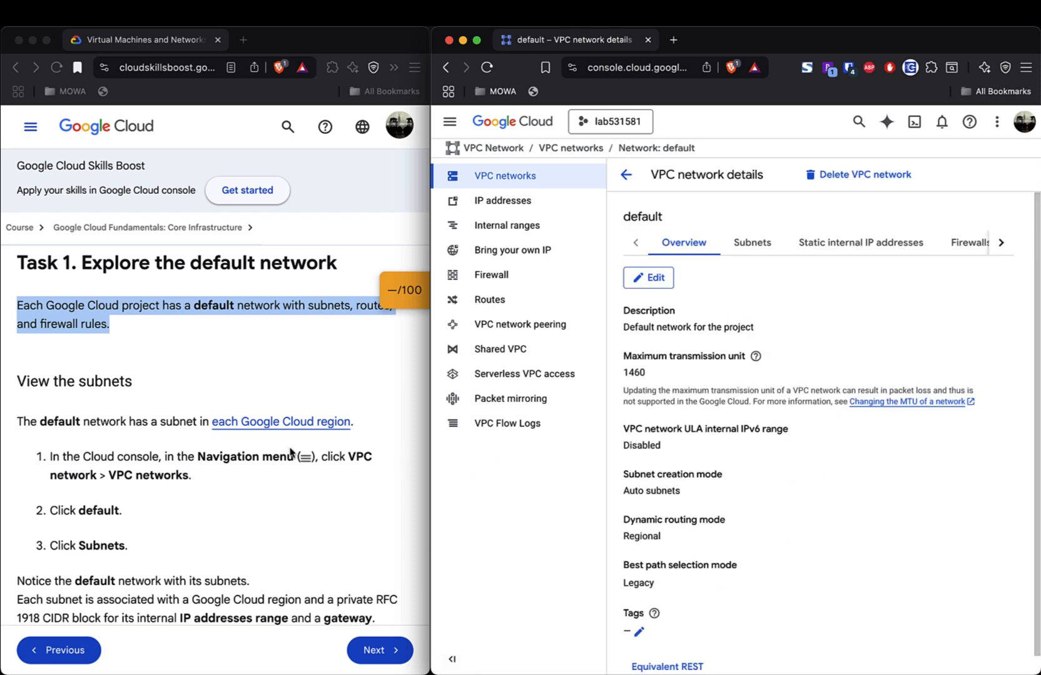
- Show the default network's Subnets tab and scroll its per-region subnets from africa-south1 onward
{"action": "scroll", "coordinate": [235, 463], "scroll_direction": "down", "scroll_amount": 3}
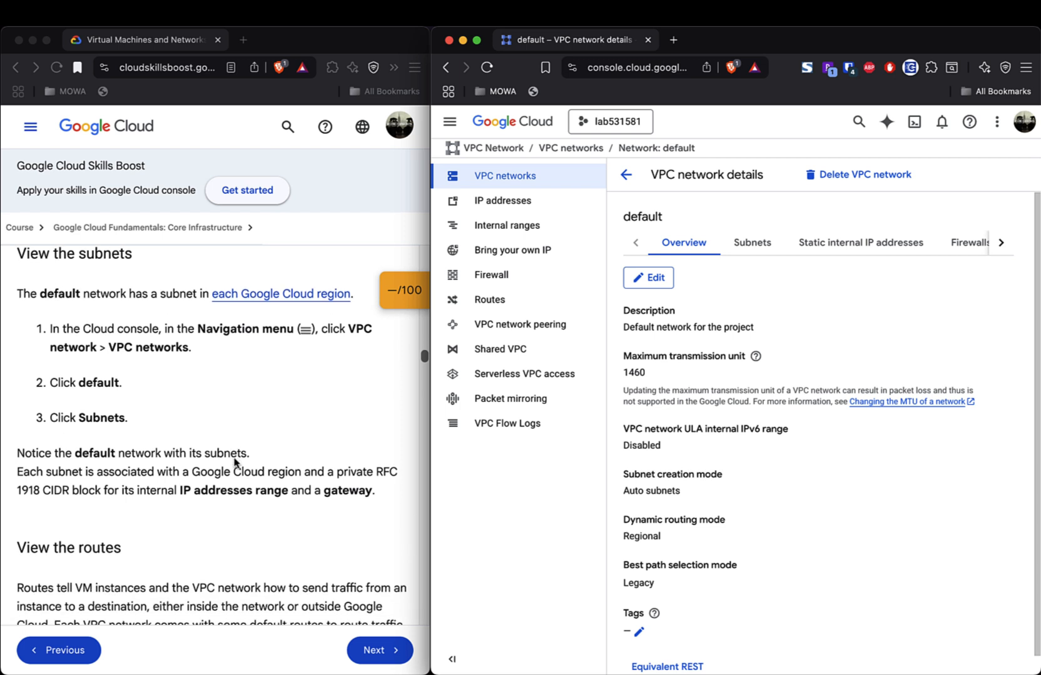
{"action": "left_click", "coordinate": [754, 243]}
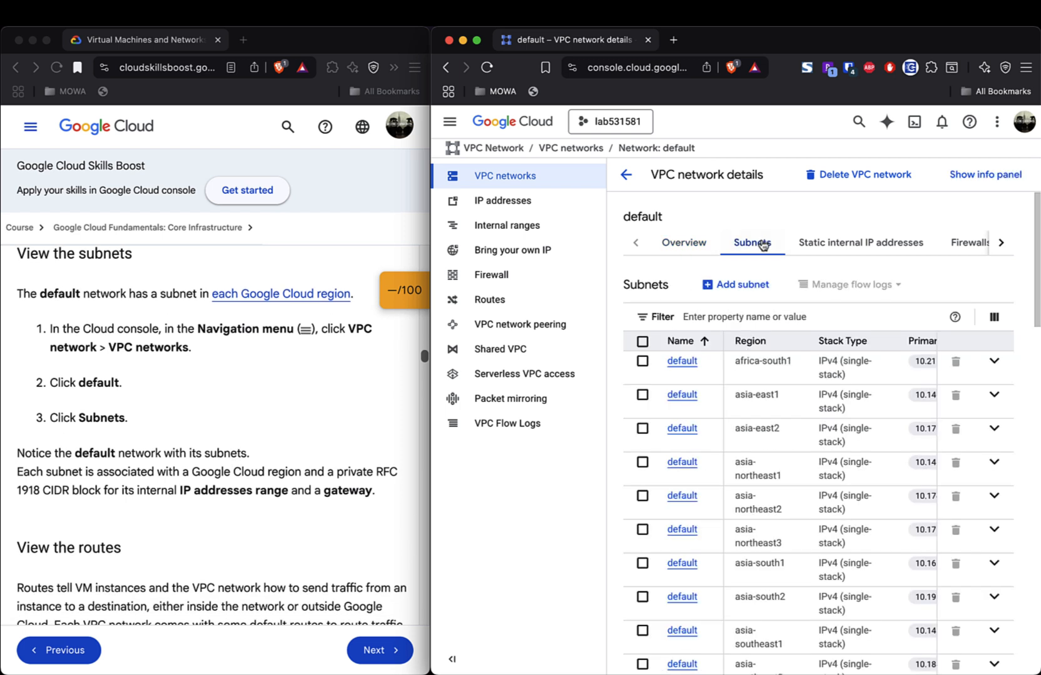
{"action": "scroll", "coordinate": [749, 497], "scroll_direction": "down", "scroll_amount": 4}
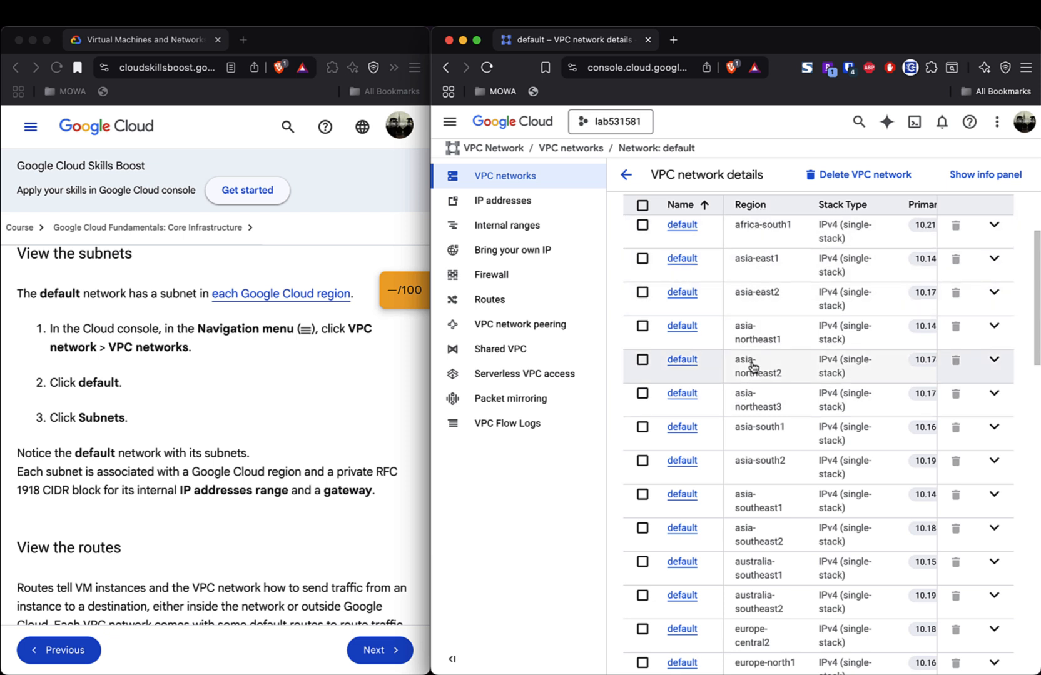
{"action": "scroll", "coordinate": [752, 369], "scroll_direction": "down", "scroll_amount": 5}
{"action": "scroll", "coordinate": [753, 368], "scroll_direction": "up", "scroll_amount": 6}
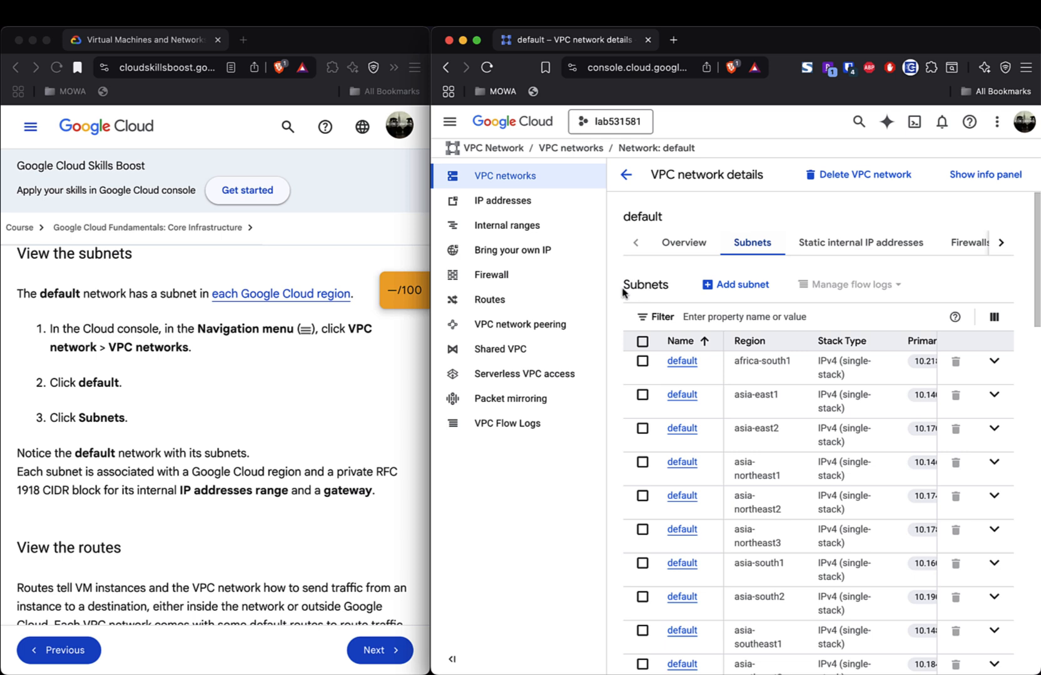
{"action": "left_click_drag", "start_coordinate": [622, 286], "coordinate": [671, 289]}
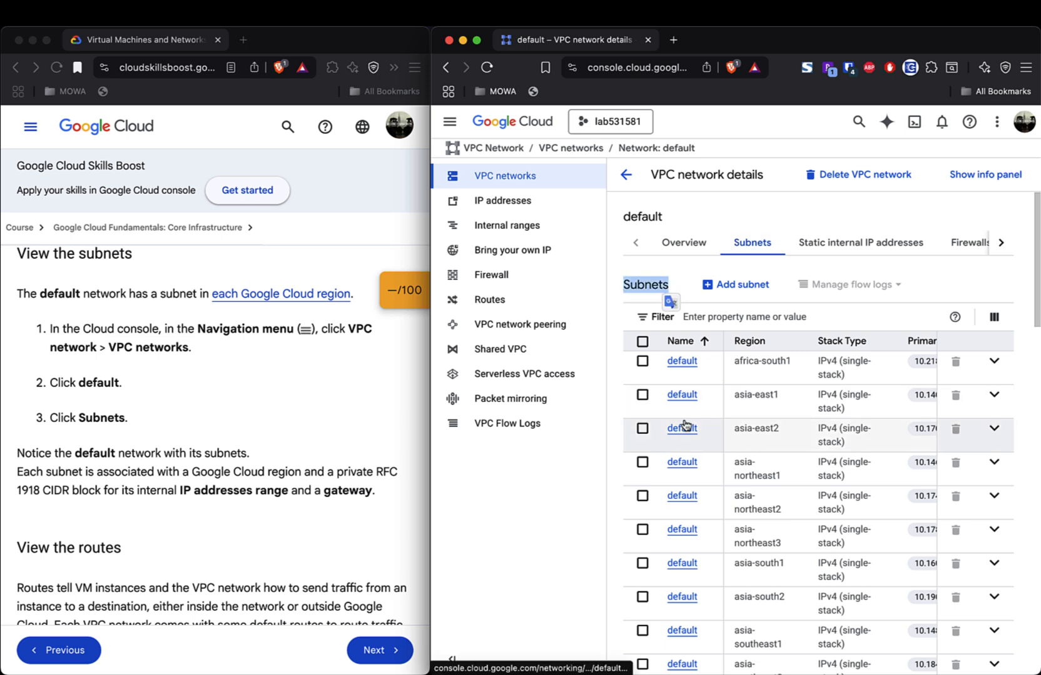
{"action": "left_click", "coordinate": [681, 287]}
{"action": "scroll", "coordinate": [701, 439], "scroll_direction": "down", "scroll_amount": 10}
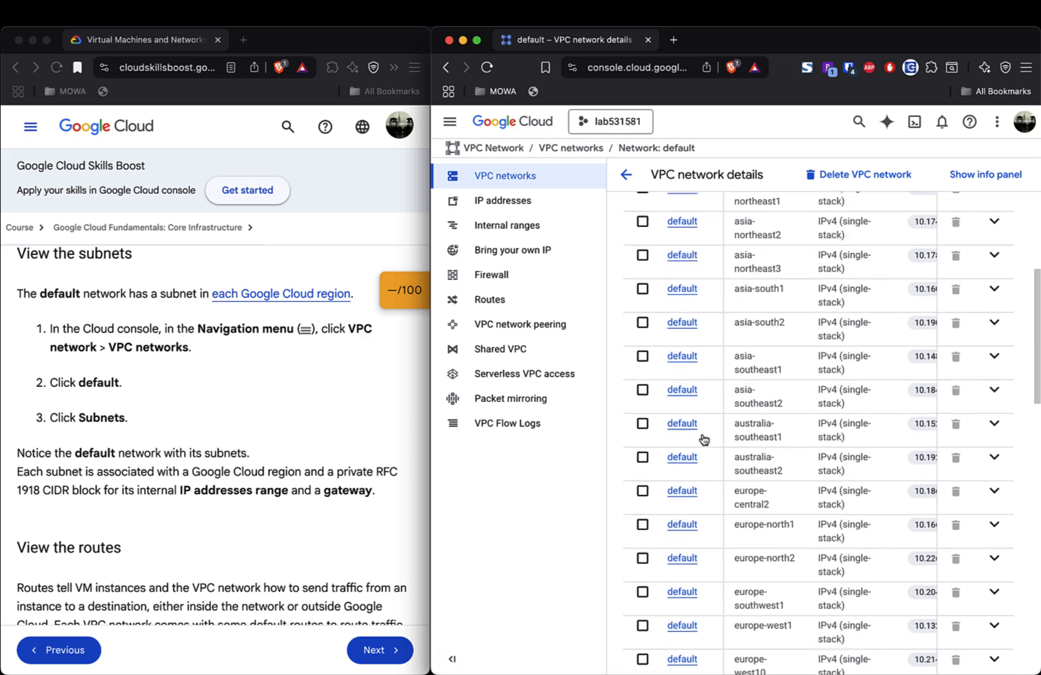
{"action": "scroll", "coordinate": [703, 440], "scroll_direction": "up", "scroll_amount": 15}
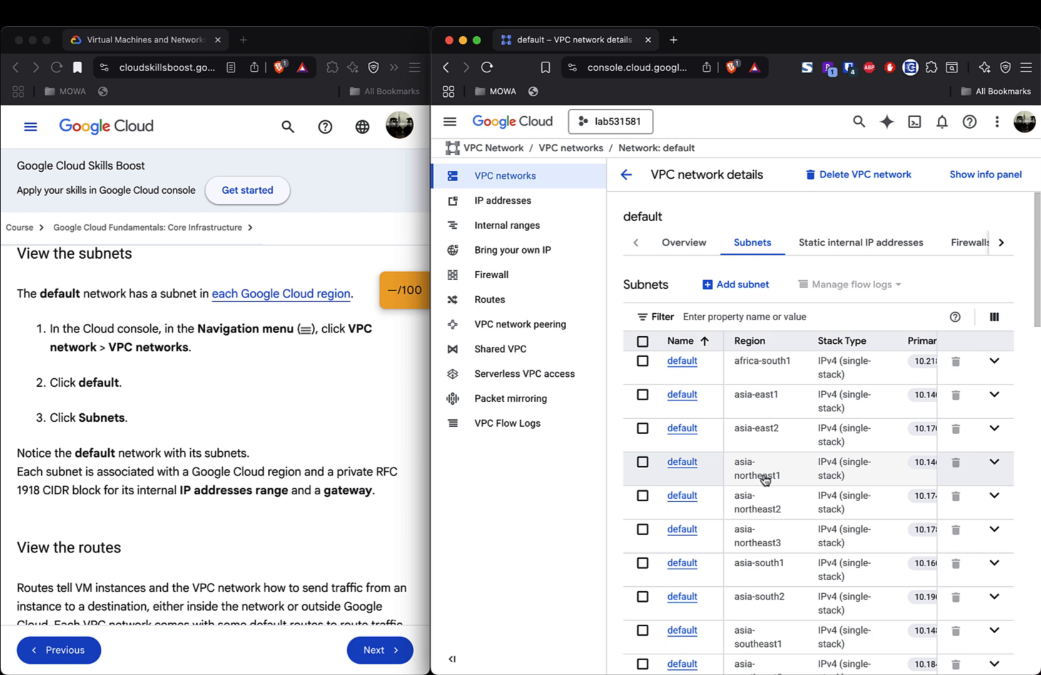
{"action": "scroll", "coordinate": [860, 460], "scroll_direction": "right", "scroll_amount": 10}
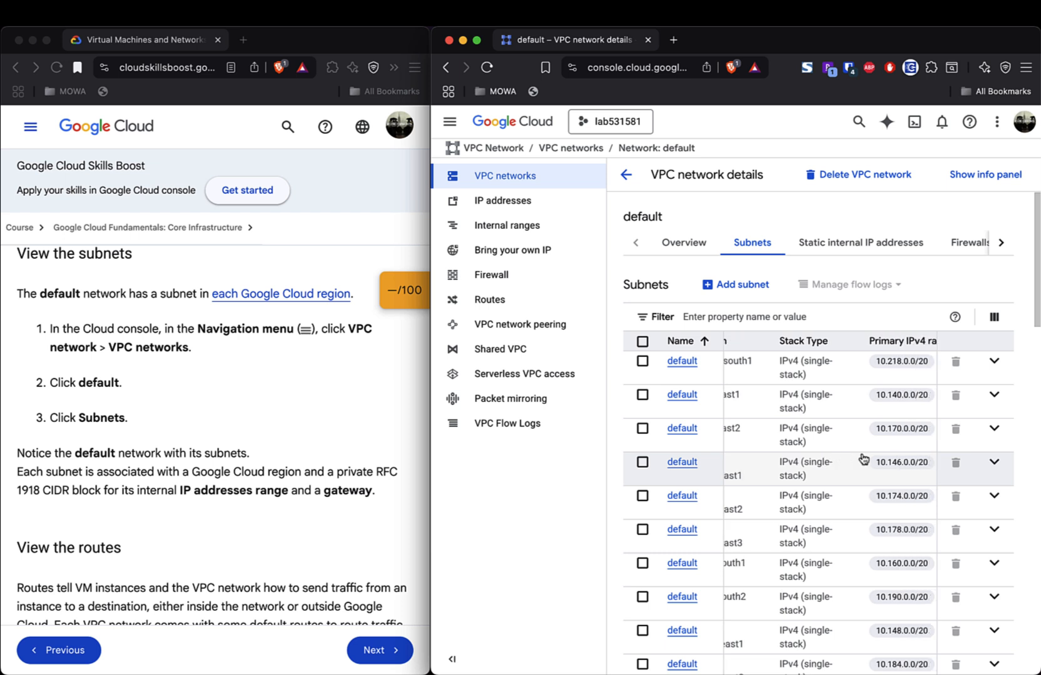
{"action": "scroll", "coordinate": [863, 459], "scroll_direction": "right", "scroll_amount": 10}
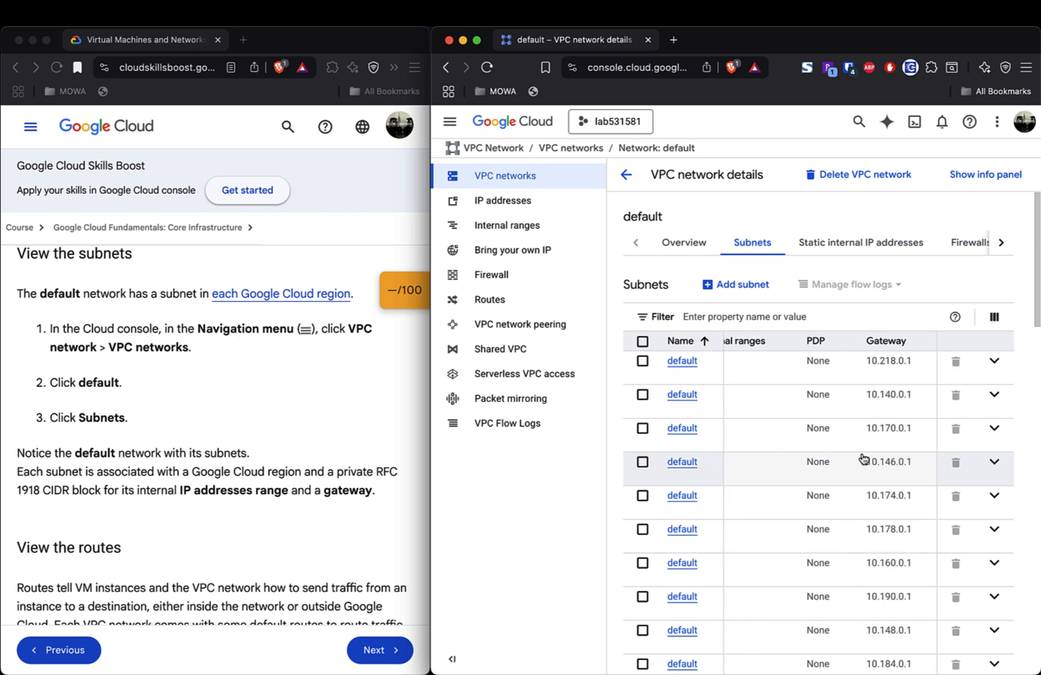
{"action": "scroll", "coordinate": [863, 459], "scroll_direction": "left", "scroll_amount": 2}
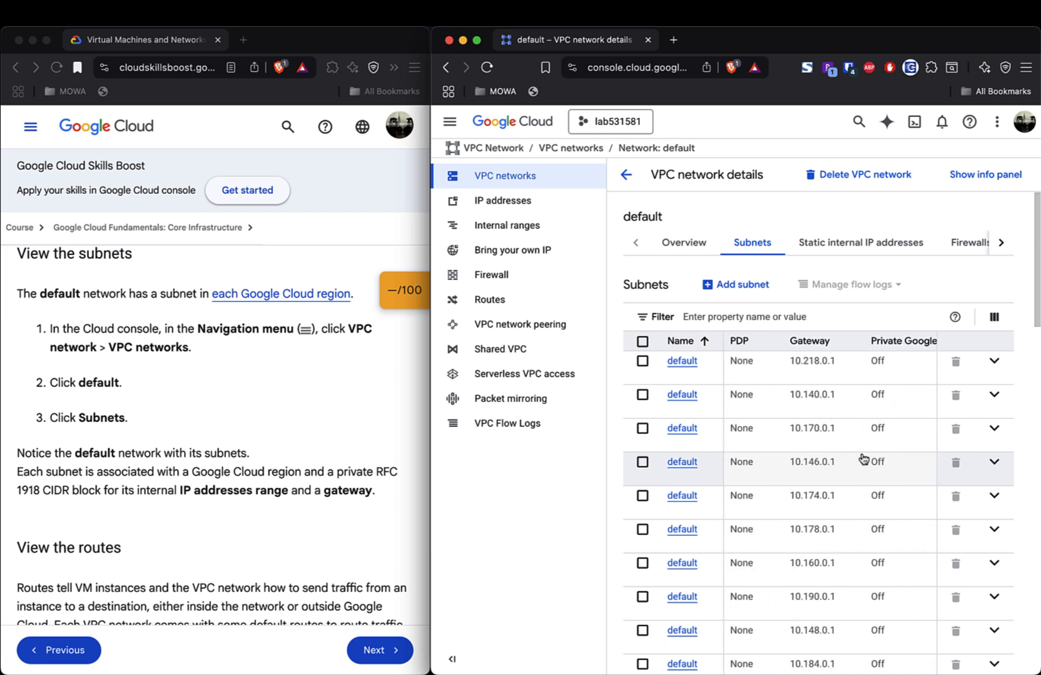
{"action": "scroll", "coordinate": [863, 460], "scroll_direction": "right", "scroll_amount": 2}
{"action": "scroll", "coordinate": [863, 459], "scroll_direction": "right", "scroll_amount": 4}
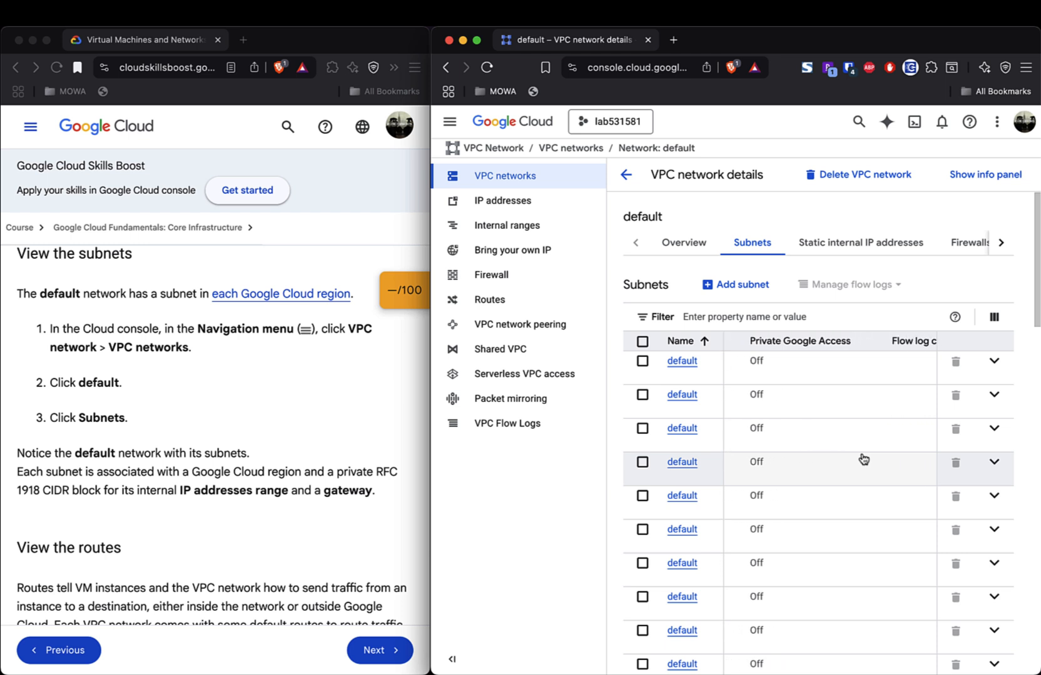
{"action": "scroll", "coordinate": [863, 460], "scroll_direction": "right", "scroll_amount": 2}
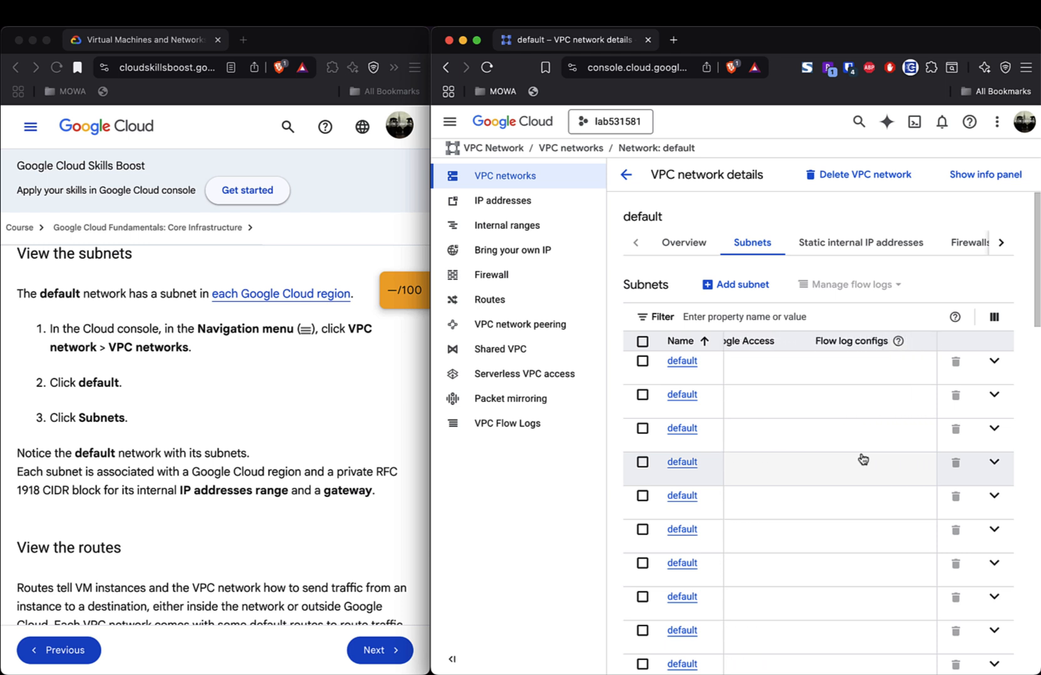
{"action": "scroll", "coordinate": [863, 459], "scroll_direction": "left", "scroll_amount": 5}
{"action": "scroll", "coordinate": [864, 460], "scroll_direction": "left", "scroll_amount": 6}
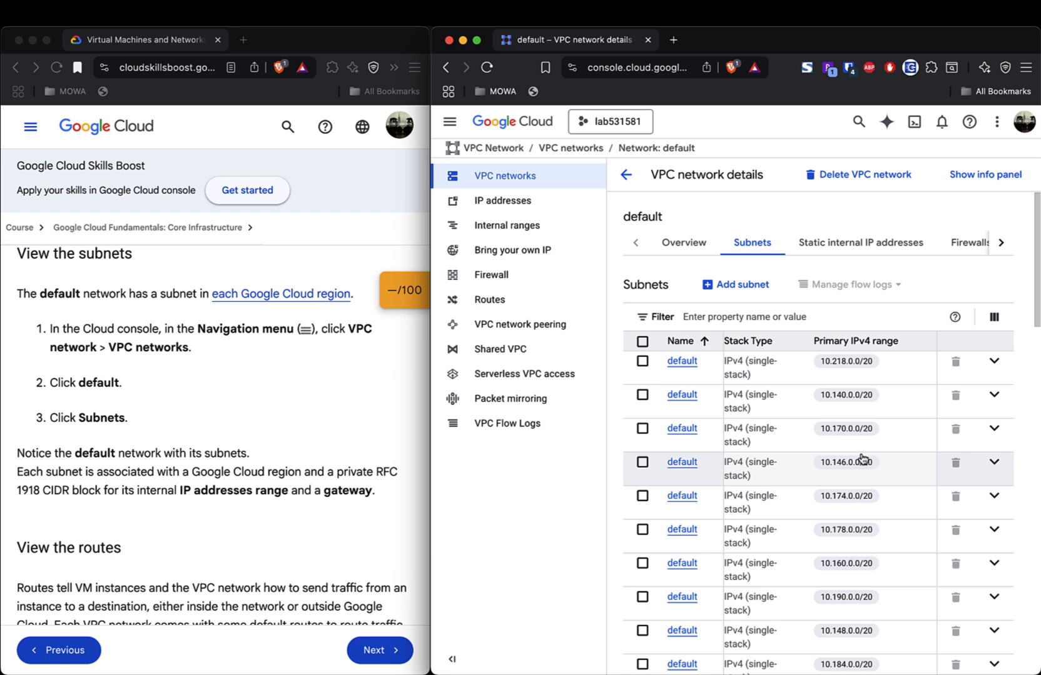
{"action": "scroll", "coordinate": [861, 460], "scroll_direction": "left", "scroll_amount": 3}
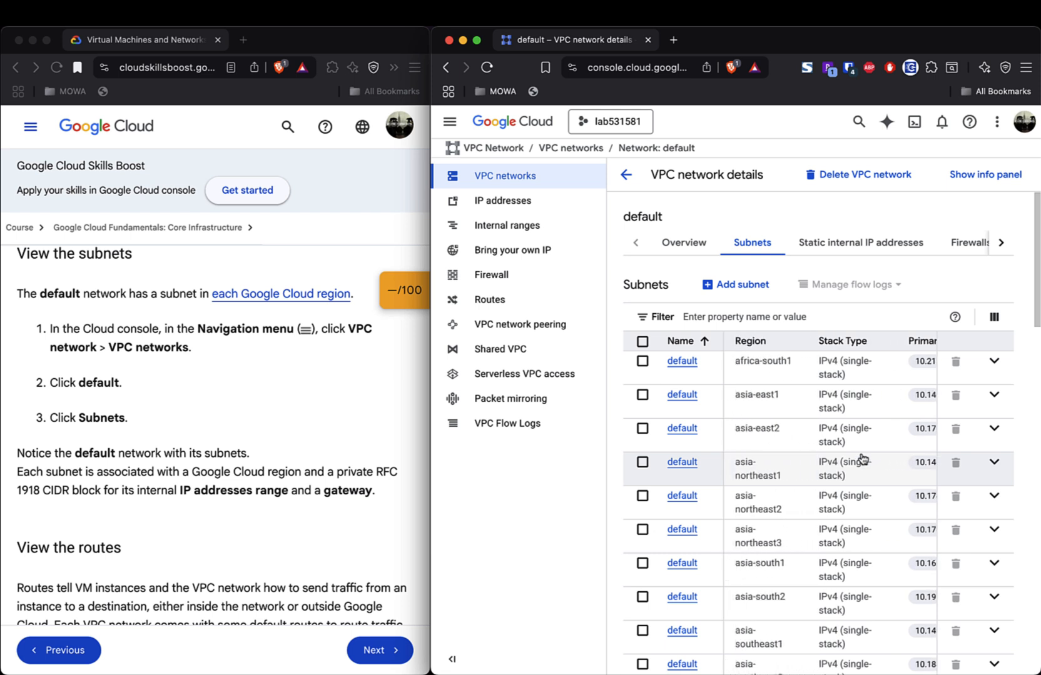
{"action": "left_click", "coordinate": [995, 364]}
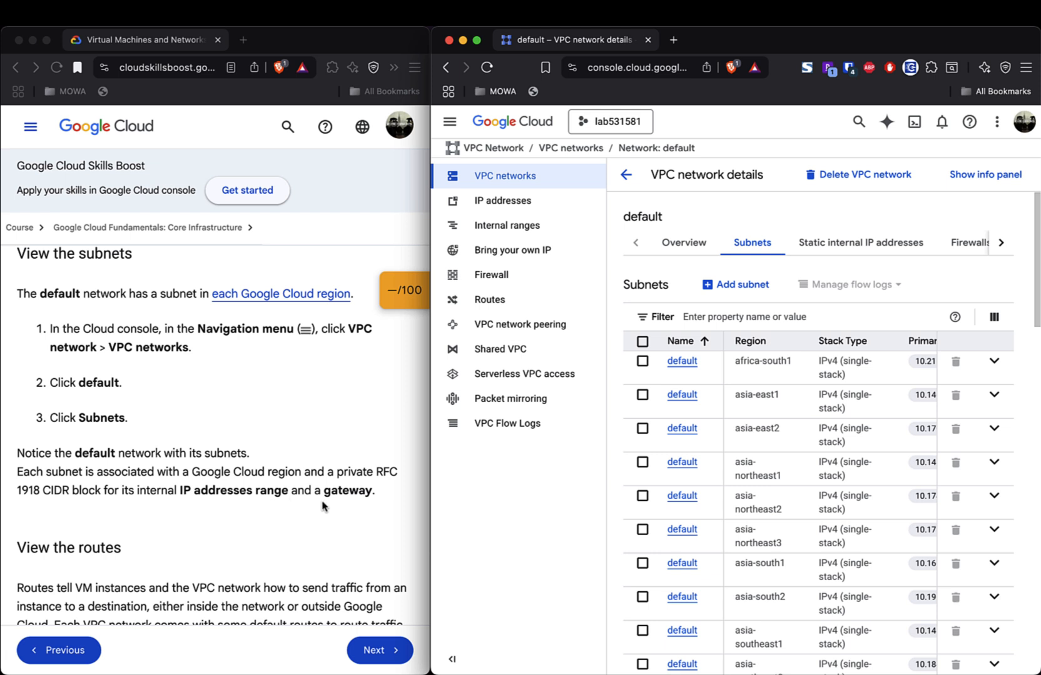
{"action": "scroll", "coordinate": [863, 443], "scroll_direction": "right", "scroll_amount": 10}
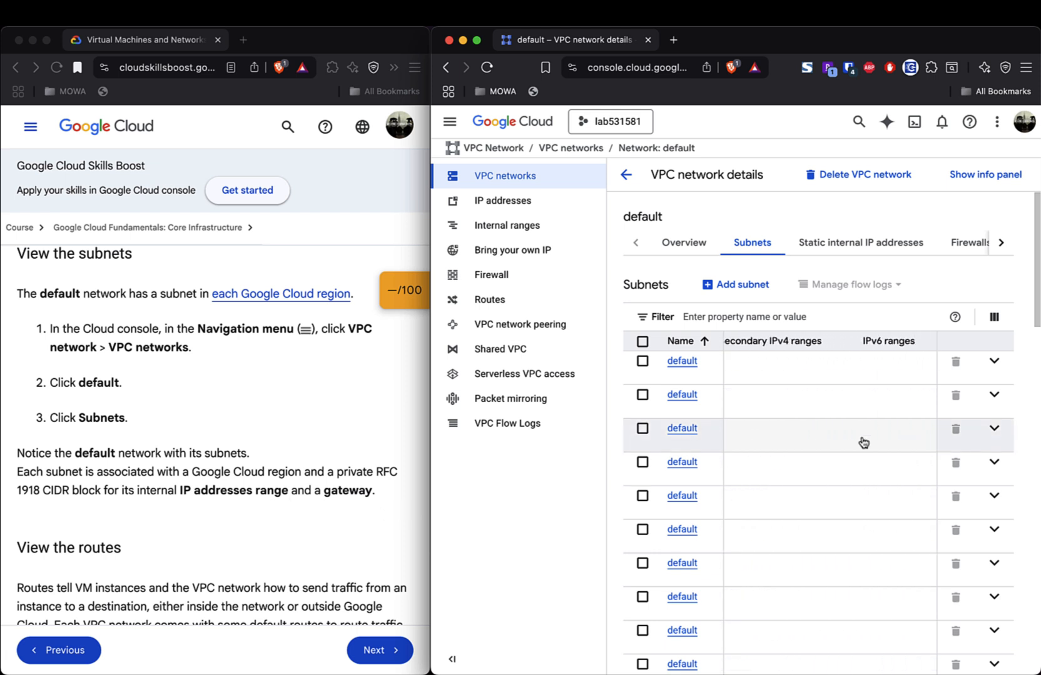
{"action": "scroll", "coordinate": [863, 443], "scroll_direction": "right", "scroll_amount": 8}
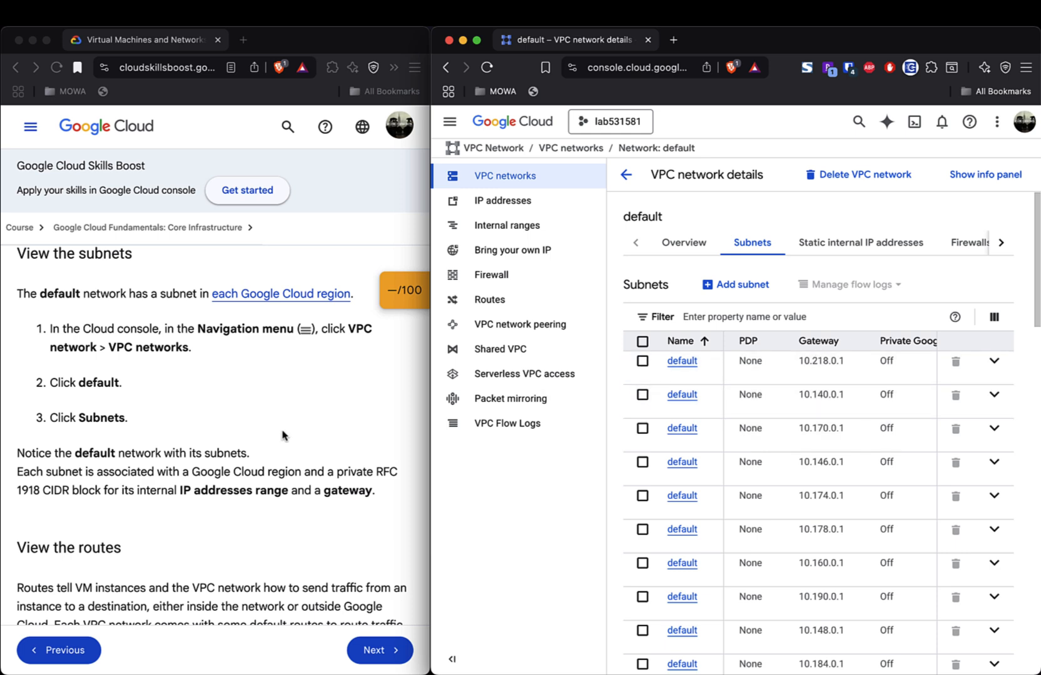
{"action": "left_click", "coordinate": [263, 476]}
- Highlight the lab's 'View the routes' heading and open the VPC Routes page
{"action": "scroll", "coordinate": [262, 475], "scroll_direction": "down", "scroll_amount": 8}
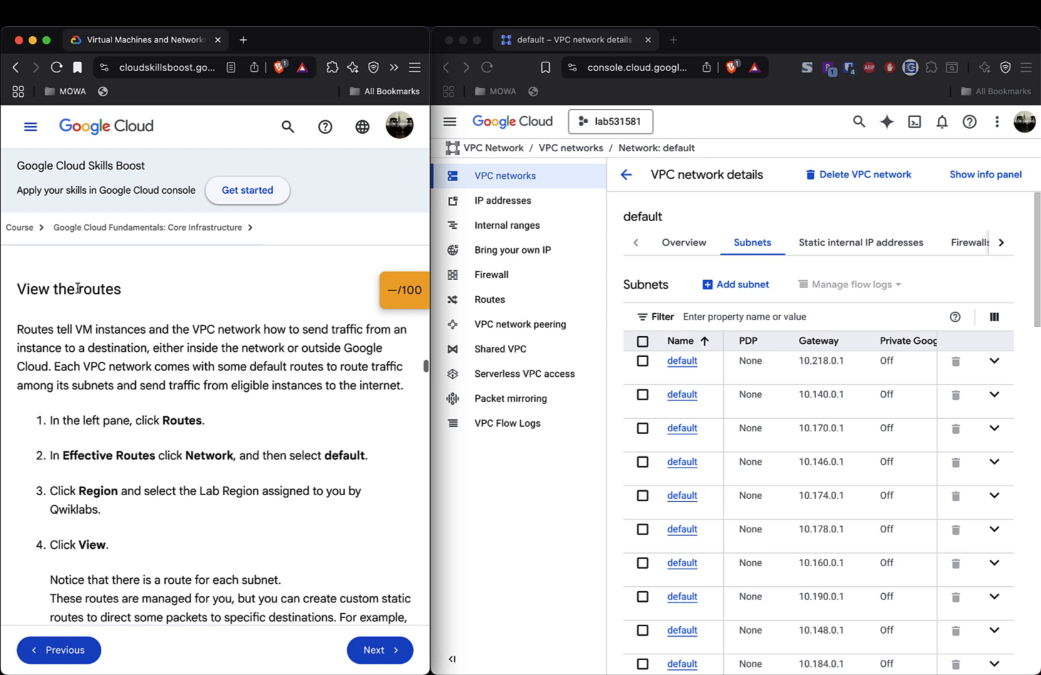
{"action": "triple_click", "coordinate": [88, 292]}
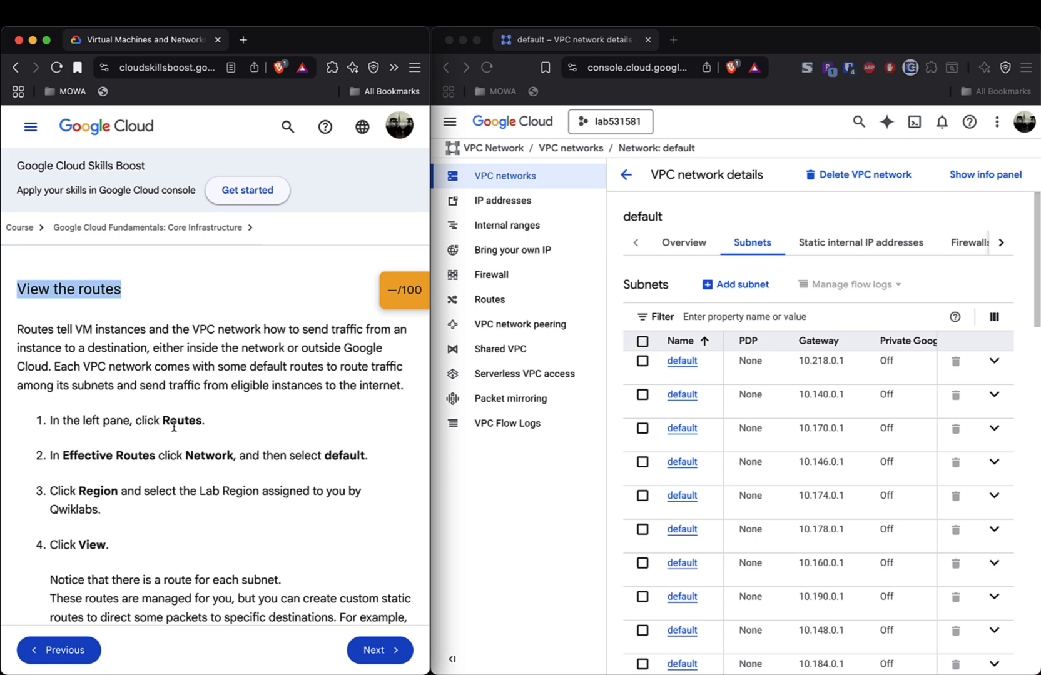
{"action": "left_click", "coordinate": [496, 302]}
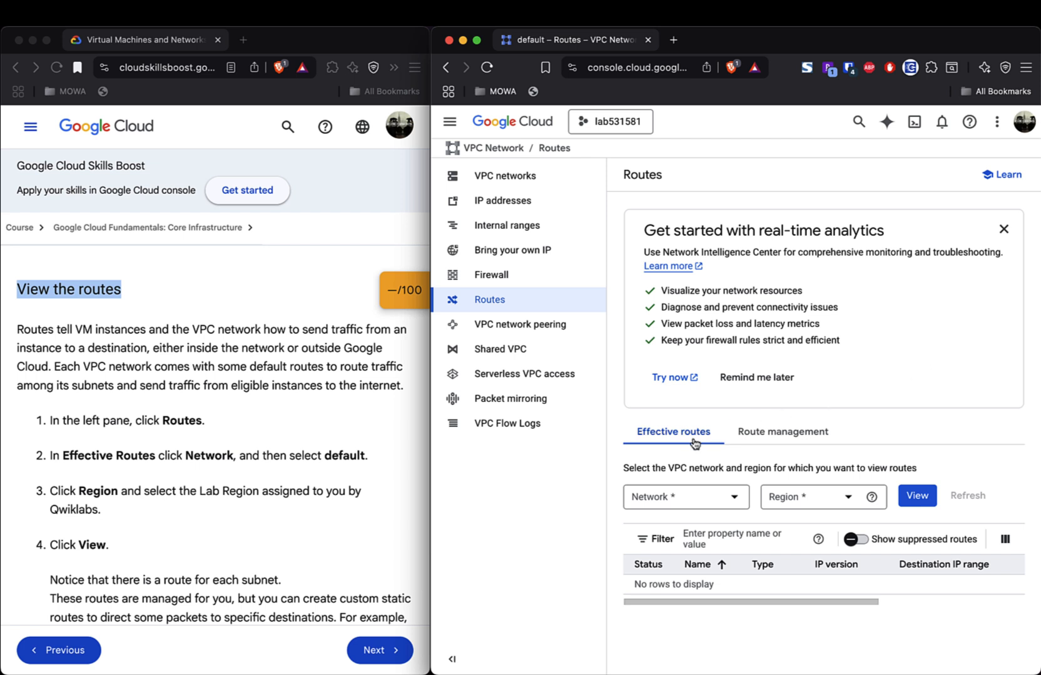
- View effective routes for the default network in region us-east1 (South Carolina)
{"action": "left_click", "coordinate": [734, 500]}
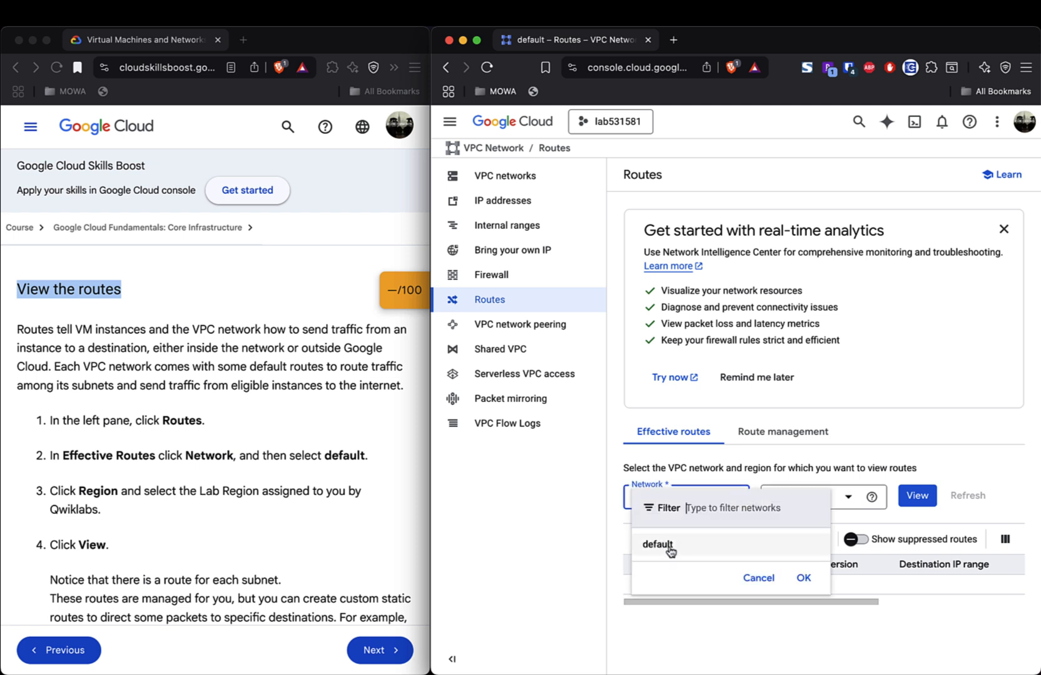
{"action": "left_click", "coordinate": [657, 544]}
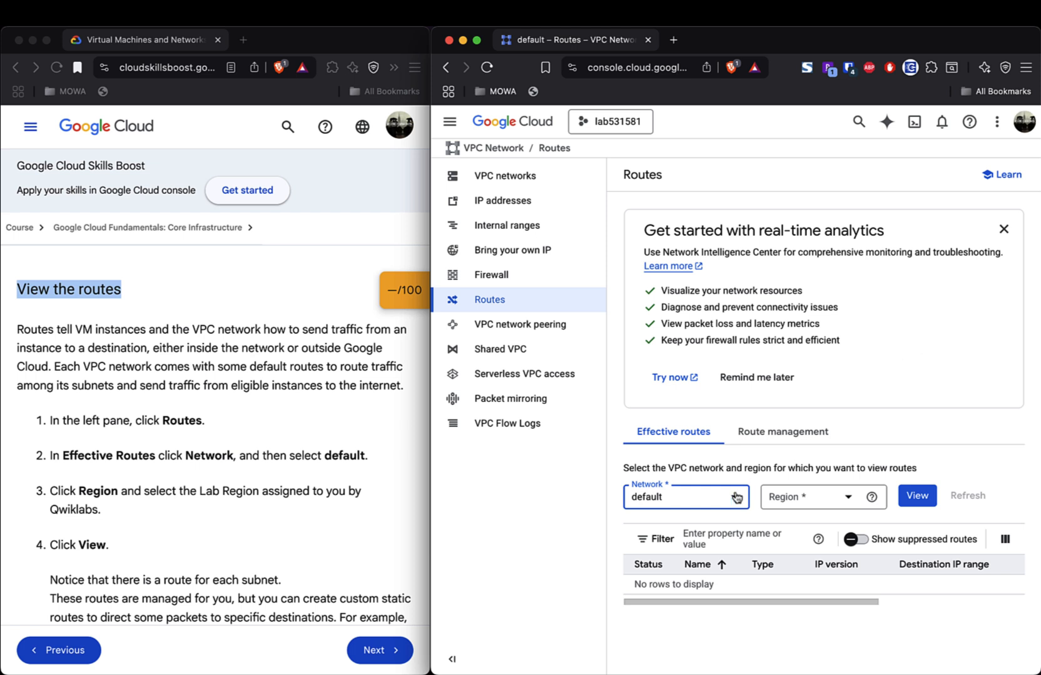
{"action": "left_click", "coordinate": [847, 501]}
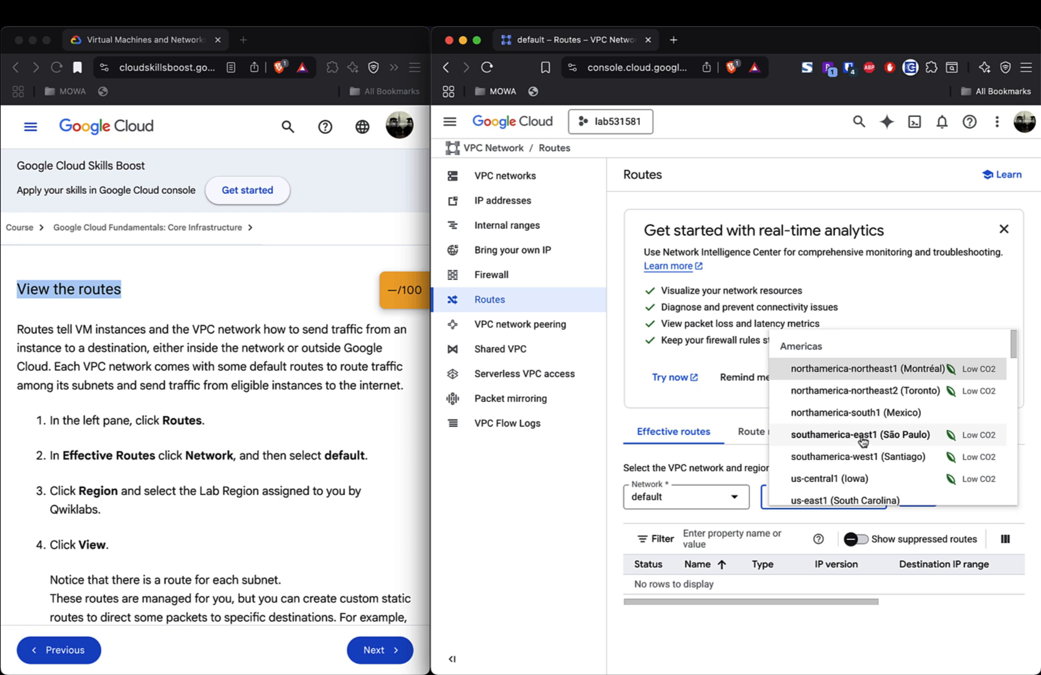
{"action": "scroll", "coordinate": [863, 441], "scroll_direction": "down", "scroll_amount": 2}
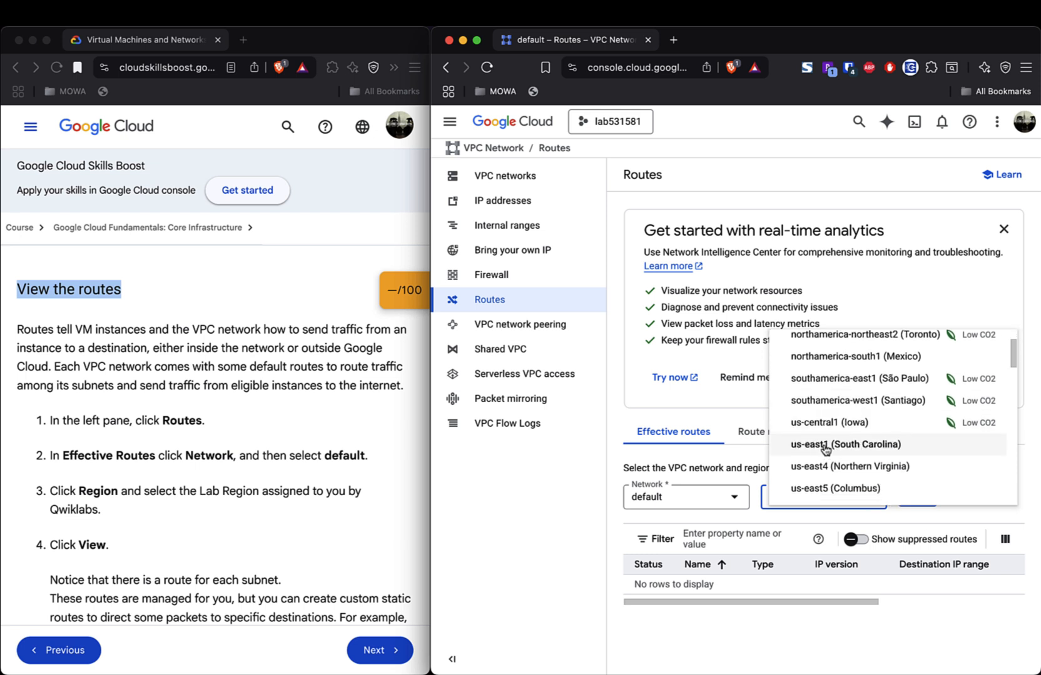
{"action": "scroll", "coordinate": [843, 452], "scroll_direction": "down", "scroll_amount": 1}
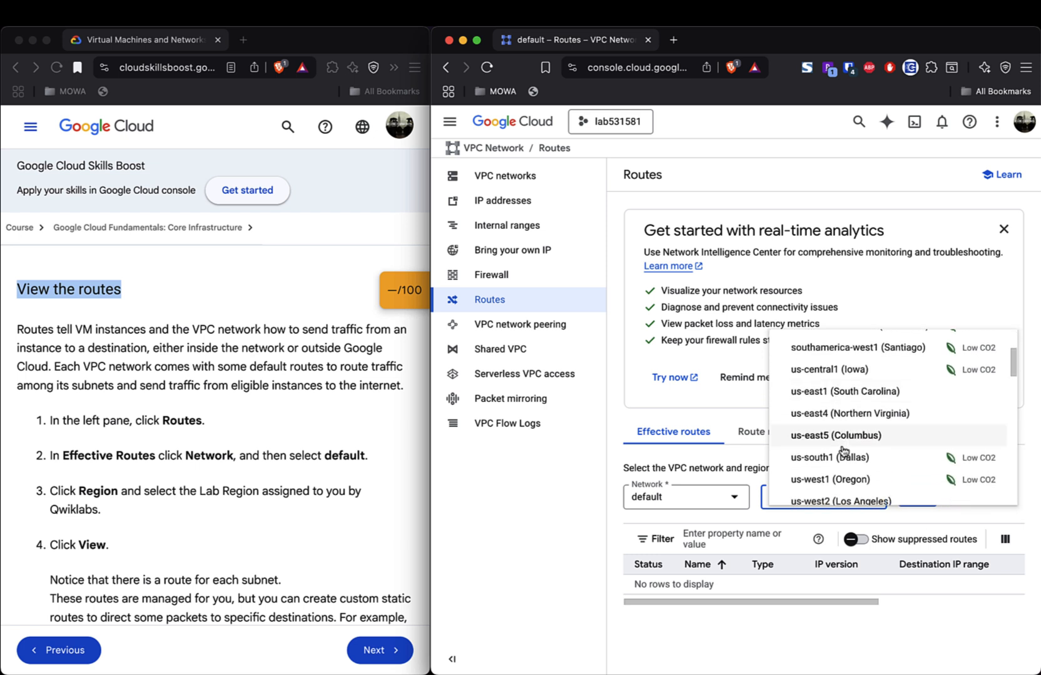
{"action": "left_click", "coordinate": [827, 392]}
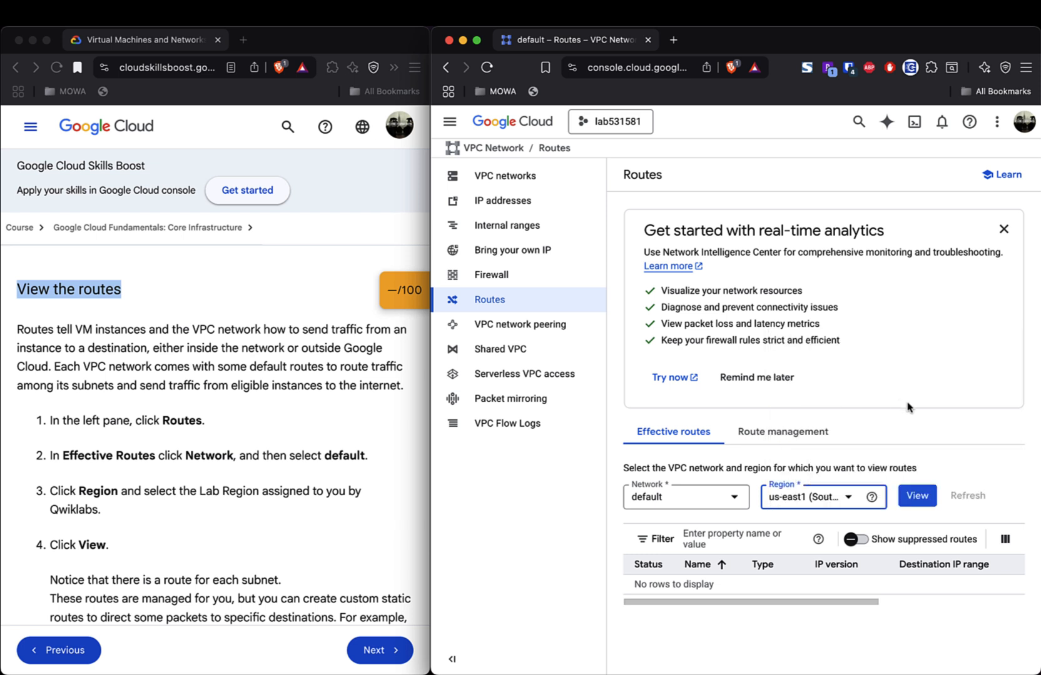
{"action": "left_click", "coordinate": [916, 500]}
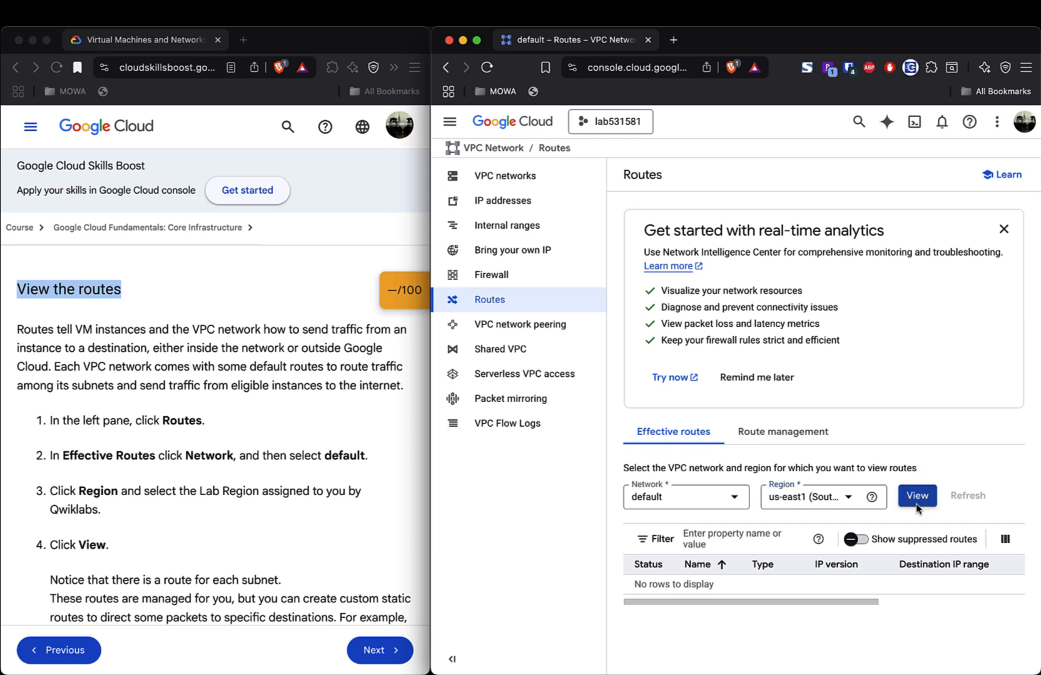
- Compare the lab's one-route-per-subnet note with routes like 10.156.0.0/20 and 10.140.0.0/20
{"action": "scroll", "coordinate": [924, 435], "scroll_direction": "down", "scroll_amount": 5}
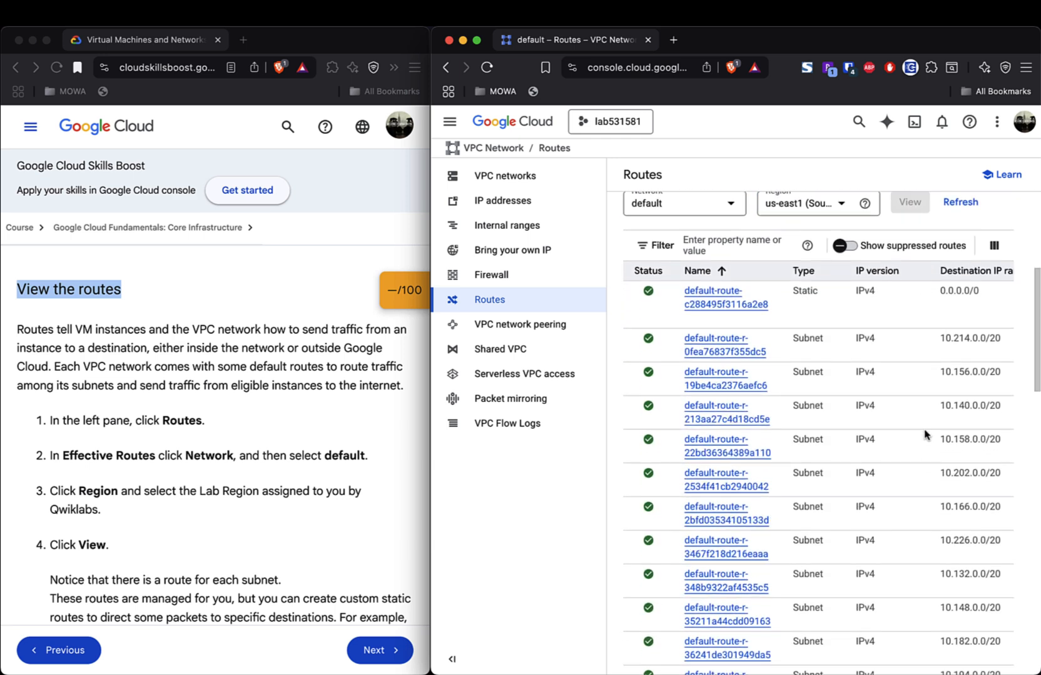
{"action": "scroll", "coordinate": [257, 516], "scroll_direction": "down", "scroll_amount": 5}
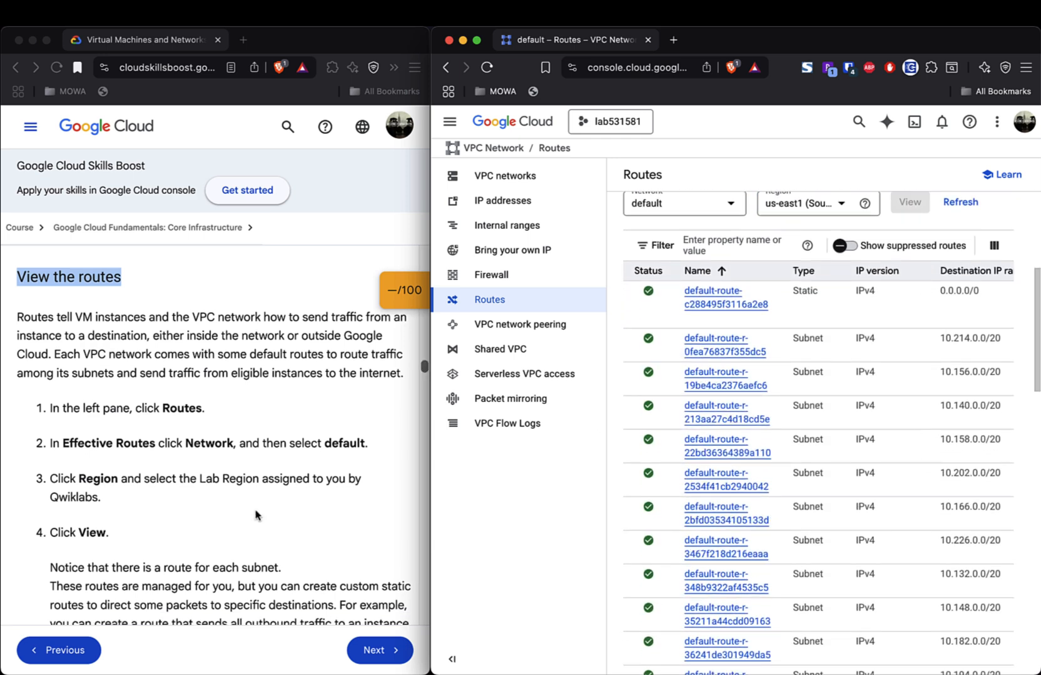
{"action": "left_click", "coordinate": [152, 292]}
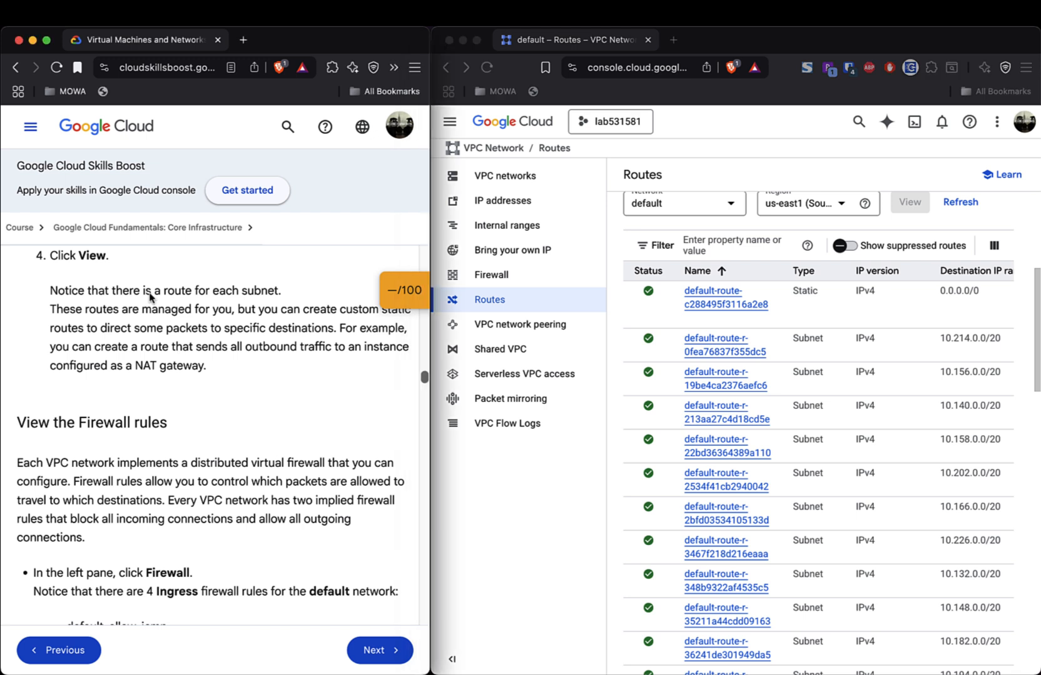
{"action": "triple_click", "coordinate": [150, 293]}
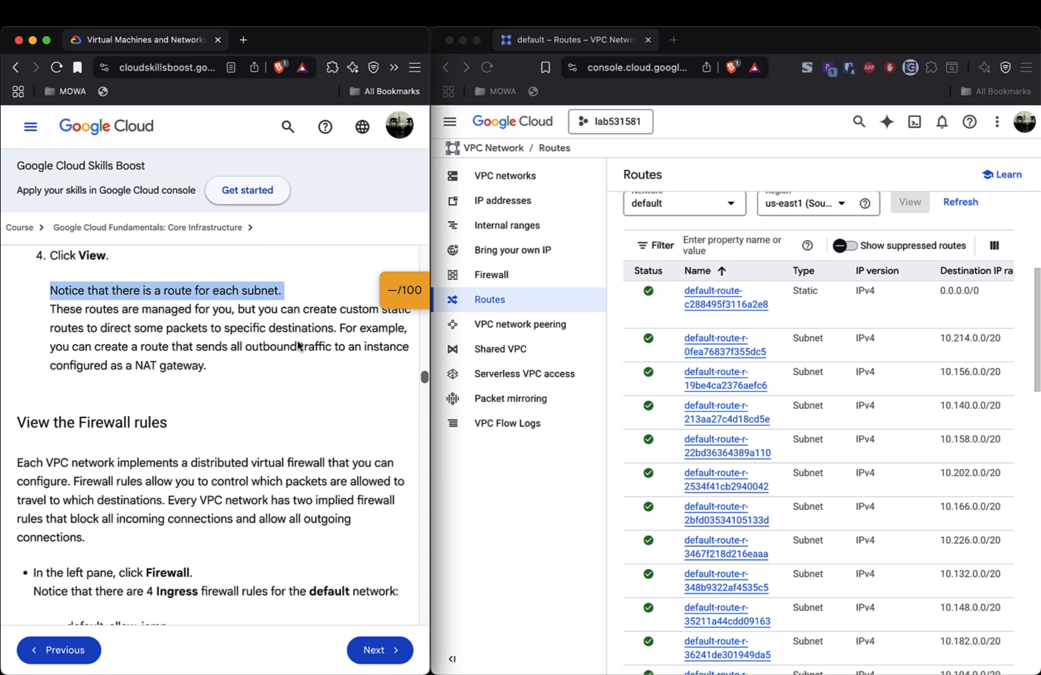
{"action": "scroll", "coordinate": [804, 441], "scroll_direction": "up", "scroll_amount": 2}
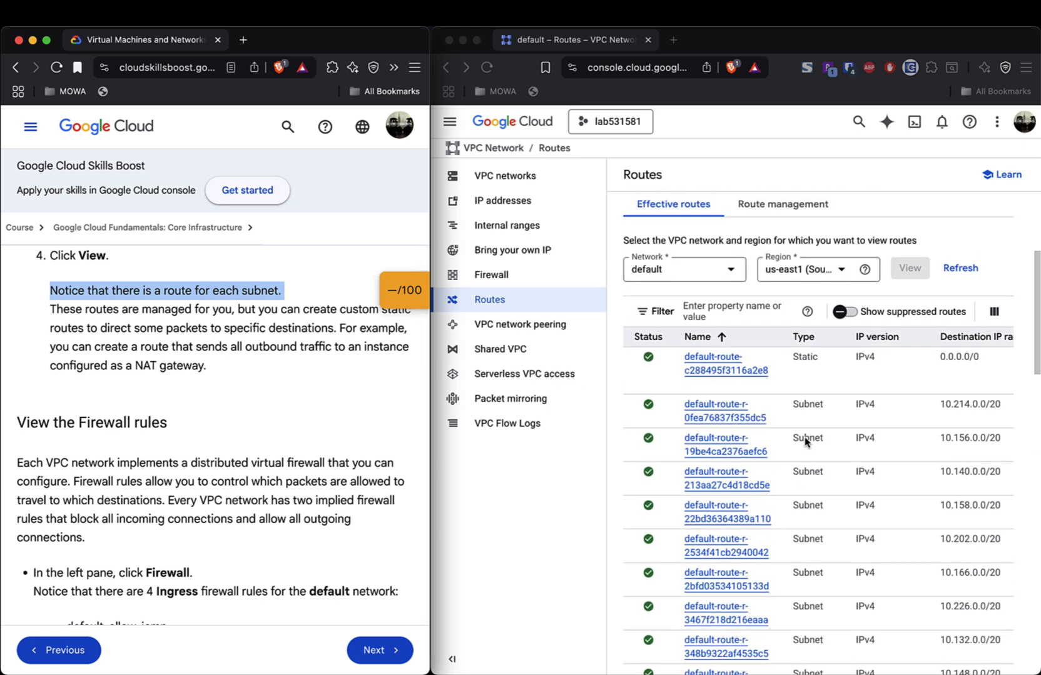
{"action": "scroll", "coordinate": [805, 441], "scroll_direction": "up", "scroll_amount": 4}
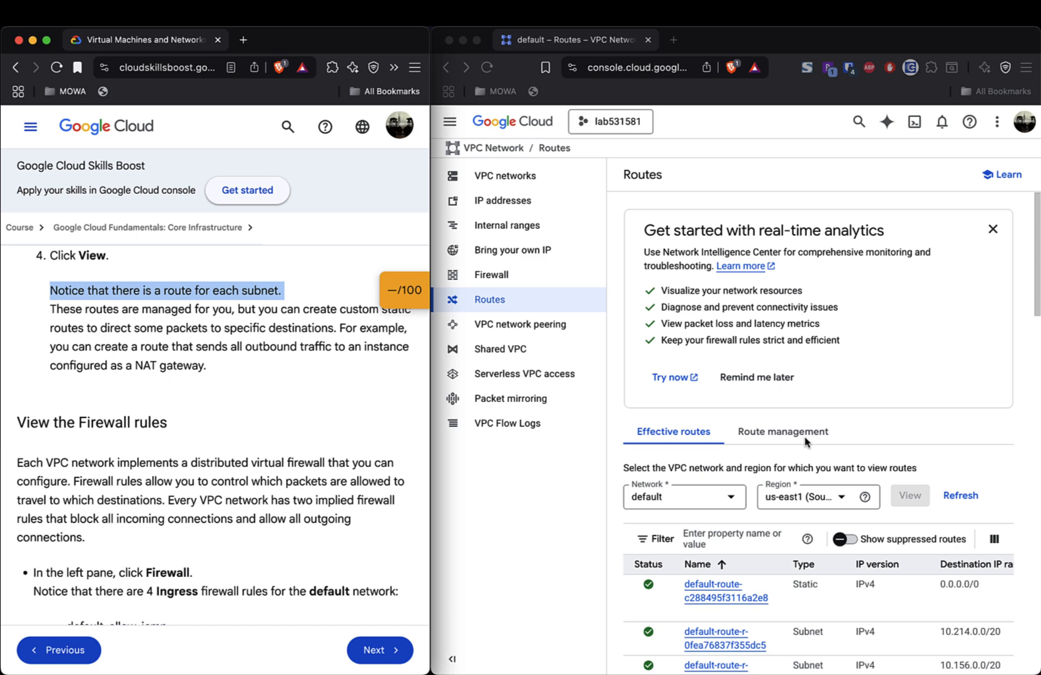
{"action": "scroll", "coordinate": [805, 441], "scroll_direction": "down", "scroll_amount": 5}
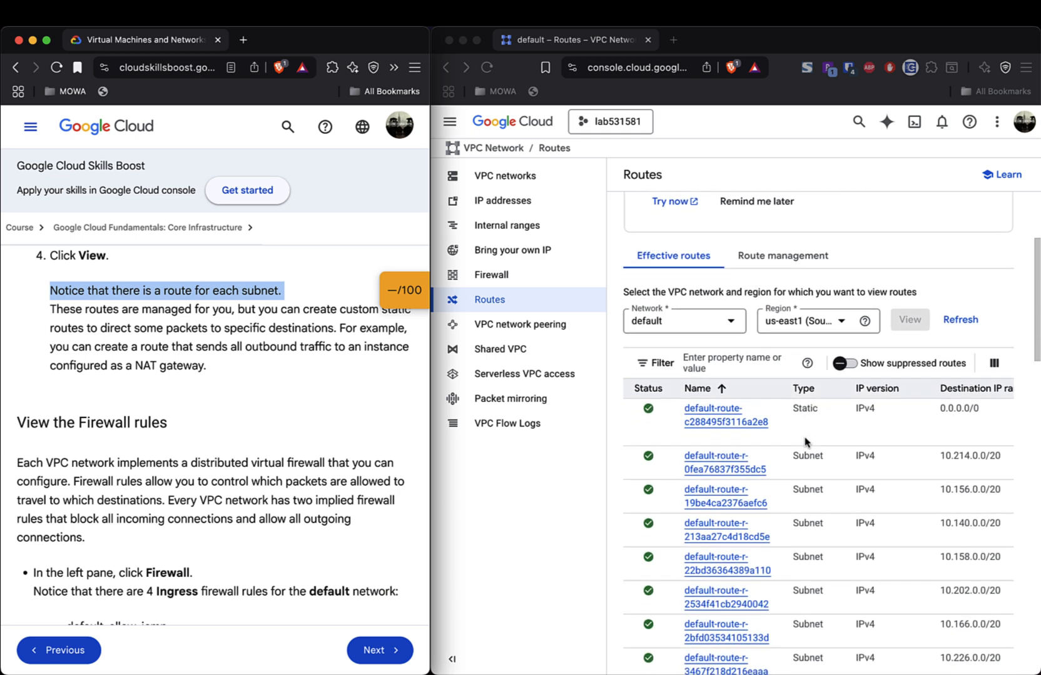
{"action": "scroll", "coordinate": [805, 441], "scroll_direction": "down", "scroll_amount": 2}
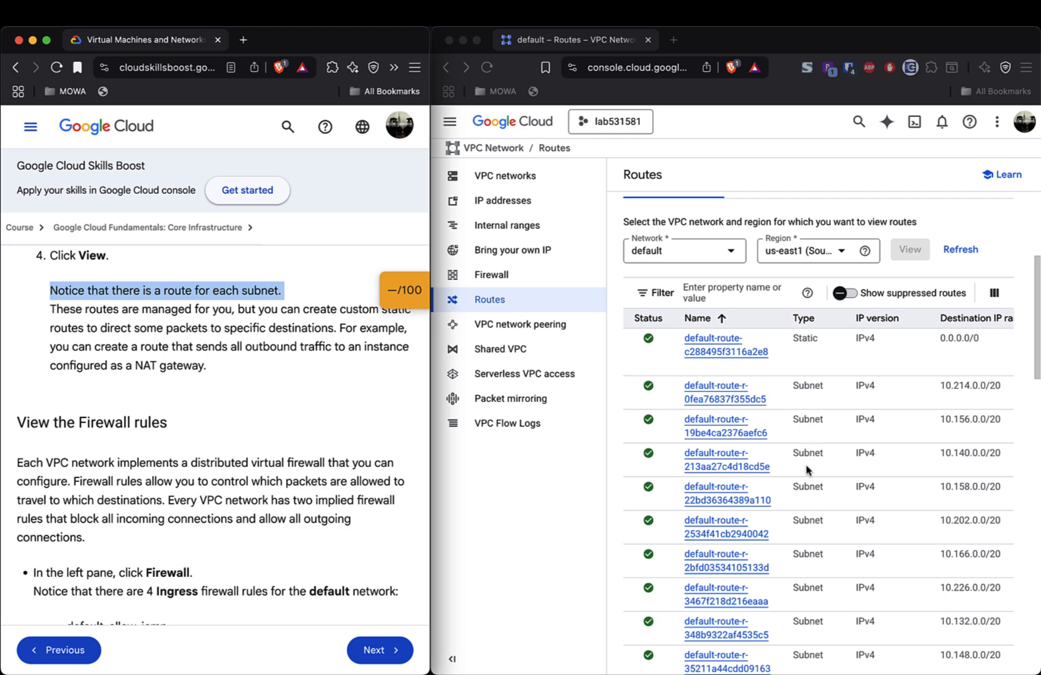
{"action": "scroll", "coordinate": [806, 470], "scroll_direction": "down", "scroll_amount": 3}
{"action": "scroll", "coordinate": [806, 470], "scroll_direction": "down", "scroll_amount": 12}
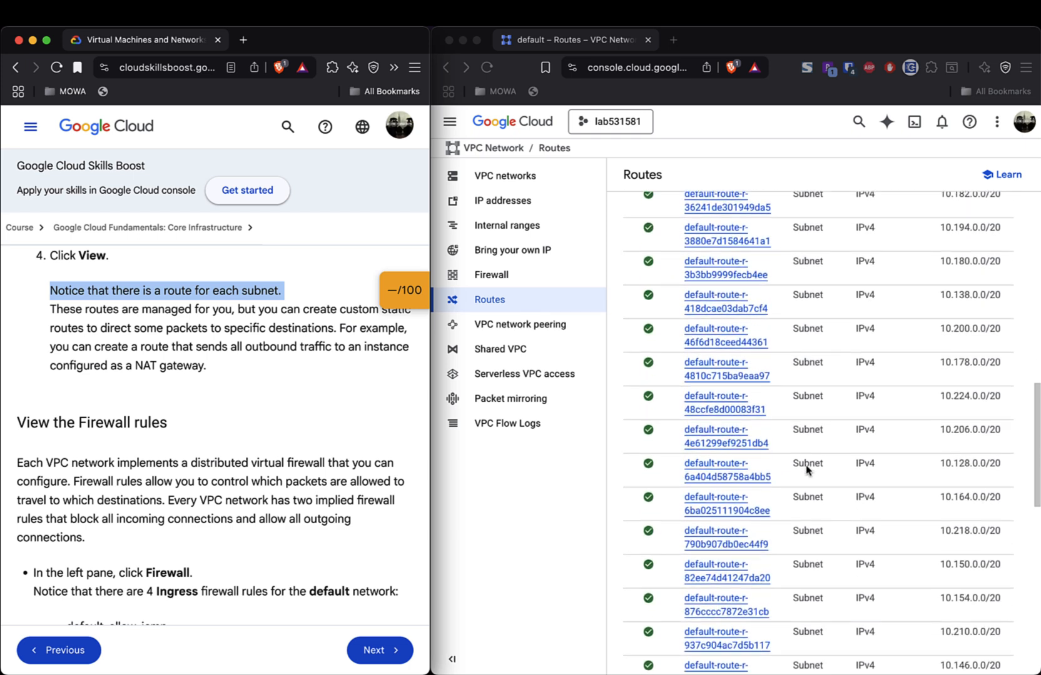
{"action": "scroll", "coordinate": [807, 470], "scroll_direction": "up", "scroll_amount": 9}
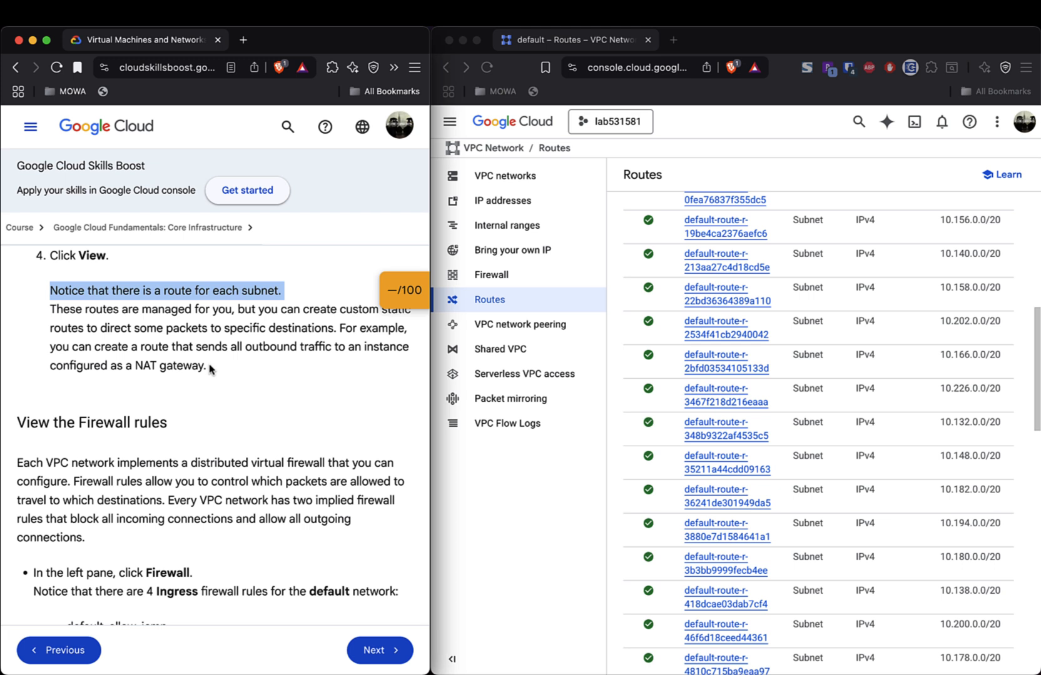
{"action": "scroll", "coordinate": [209, 369], "scroll_direction": "up", "scroll_amount": 1}
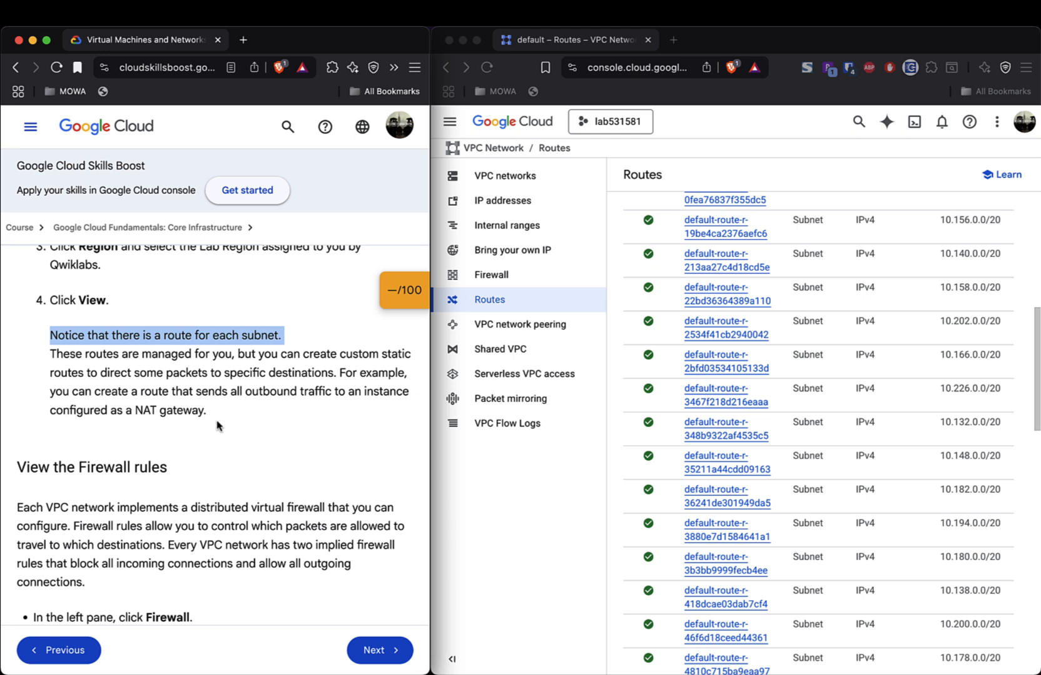
{"action": "scroll", "coordinate": [235, 436], "scroll_direction": "down", "scroll_amount": 5}
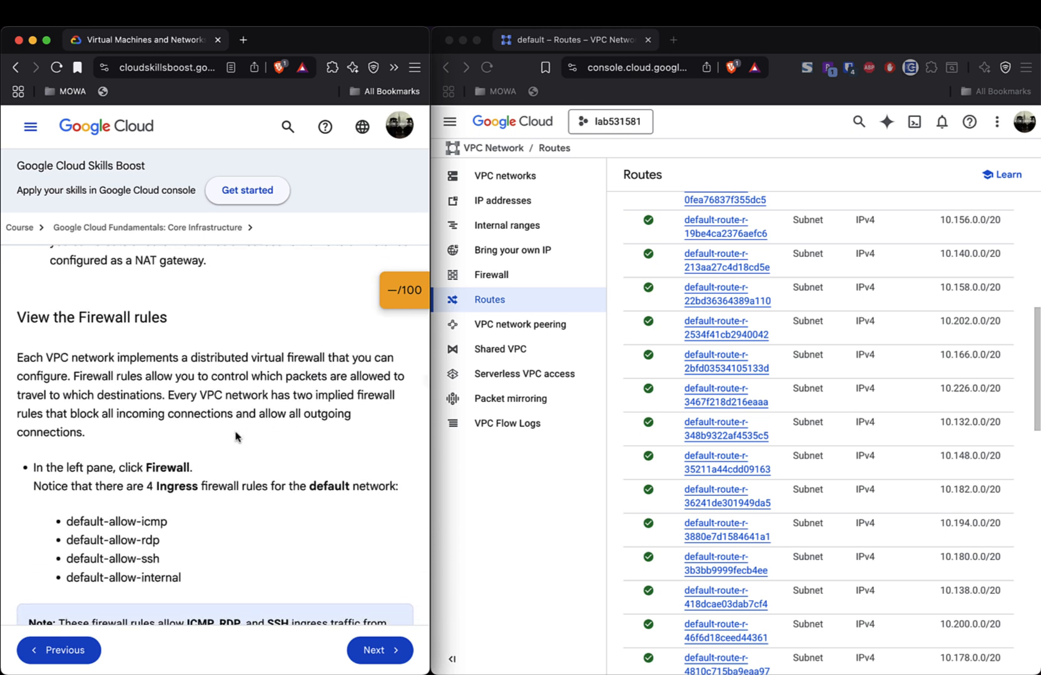
{"action": "scroll", "coordinate": [235, 436], "scroll_direction": "down", "scroll_amount": 1}
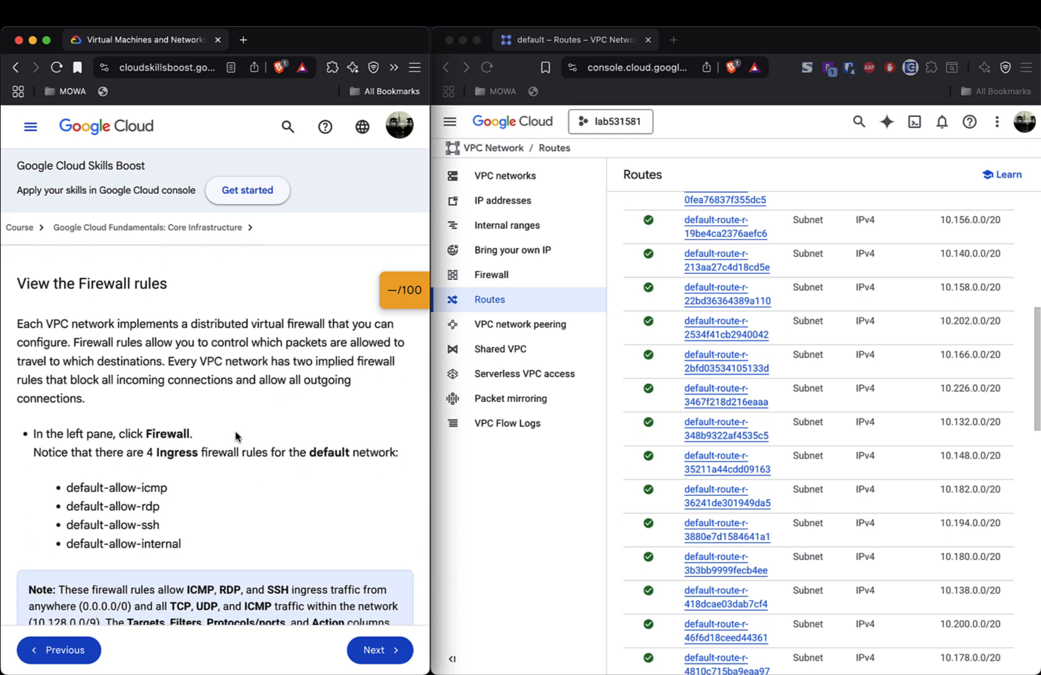
{"action": "scroll", "coordinate": [235, 435], "scroll_direction": "down", "scroll_amount": 1}
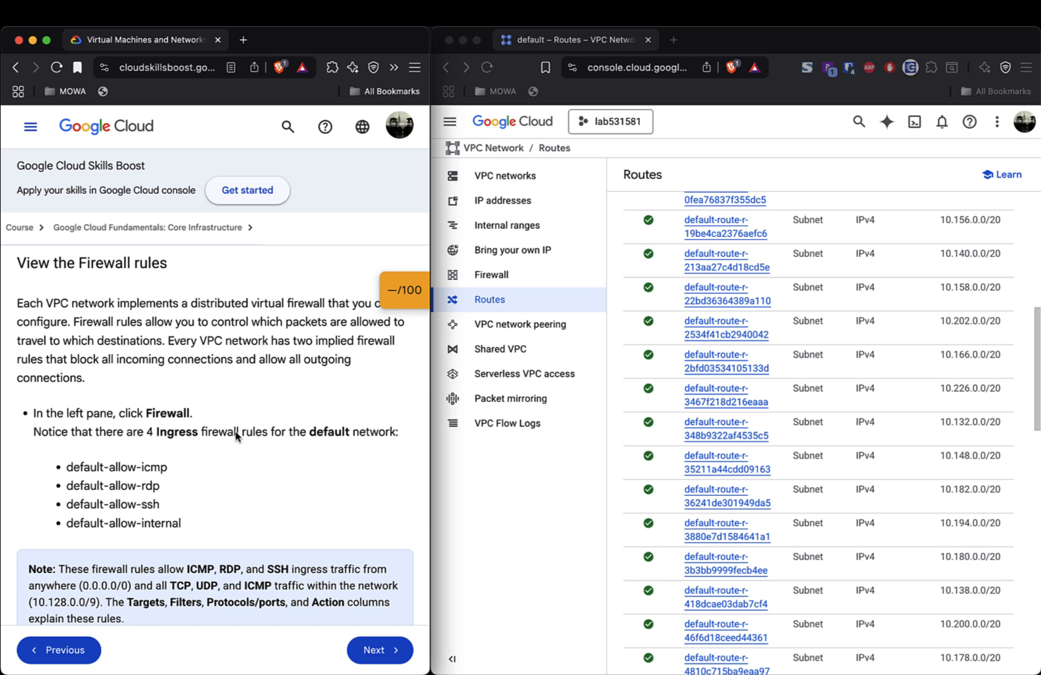
{"action": "triple_click", "coordinate": [86, 307]}
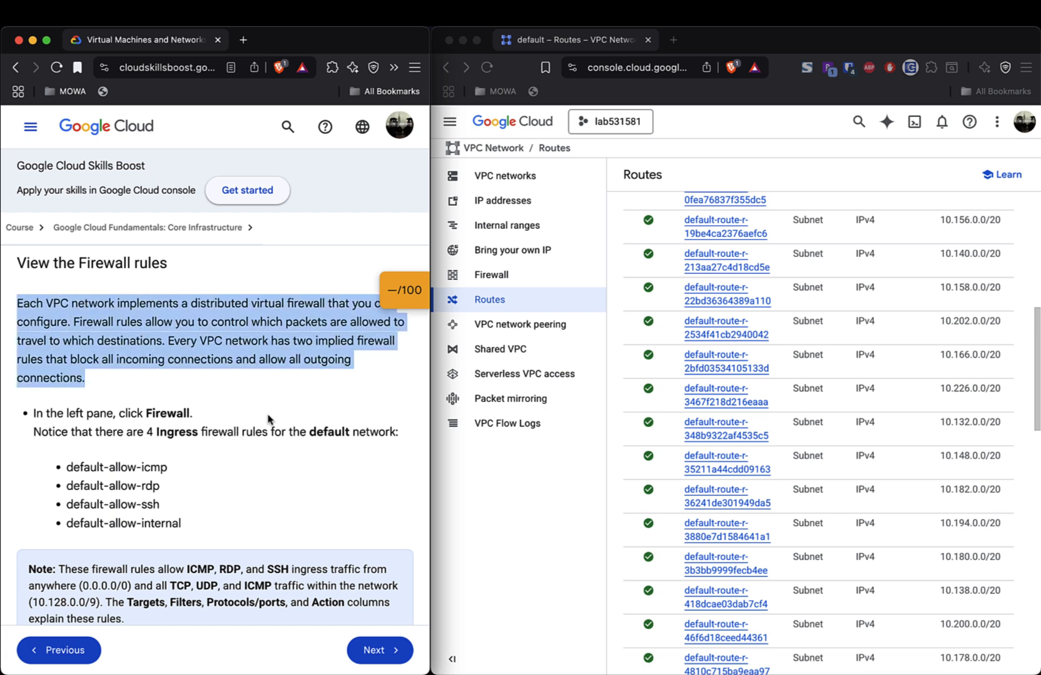
{"action": "scroll", "coordinate": [267, 422], "scroll_direction": "up", "scroll_amount": 1}
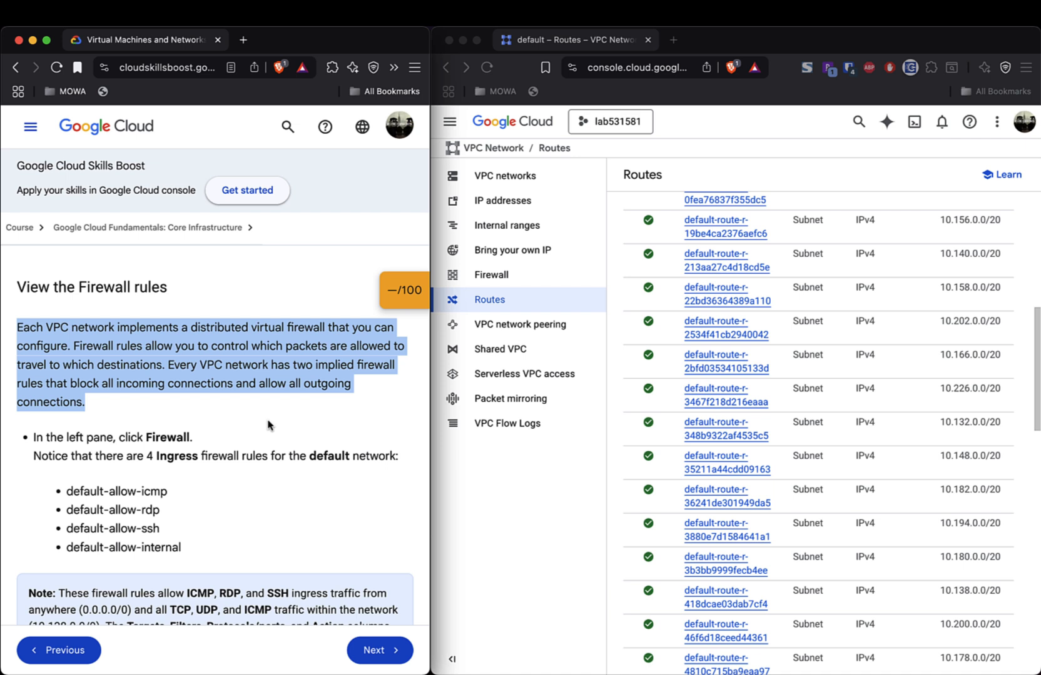
{"action": "scroll", "coordinate": [267, 425], "scroll_direction": "down", "scroll_amount": 3}
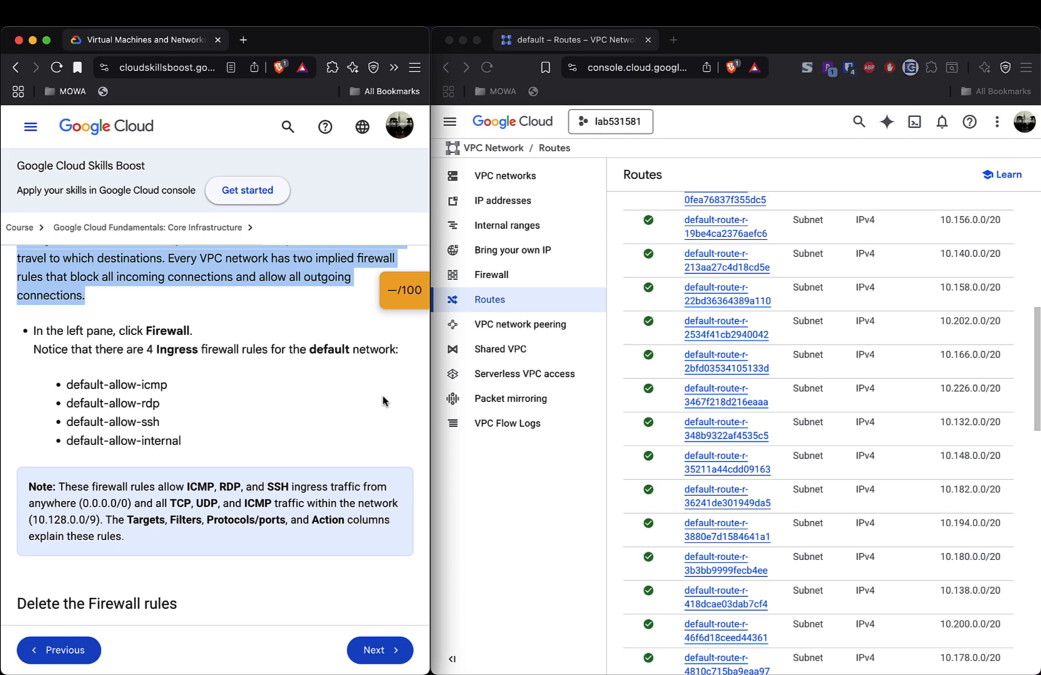
{"action": "left_click", "coordinate": [490, 281]}
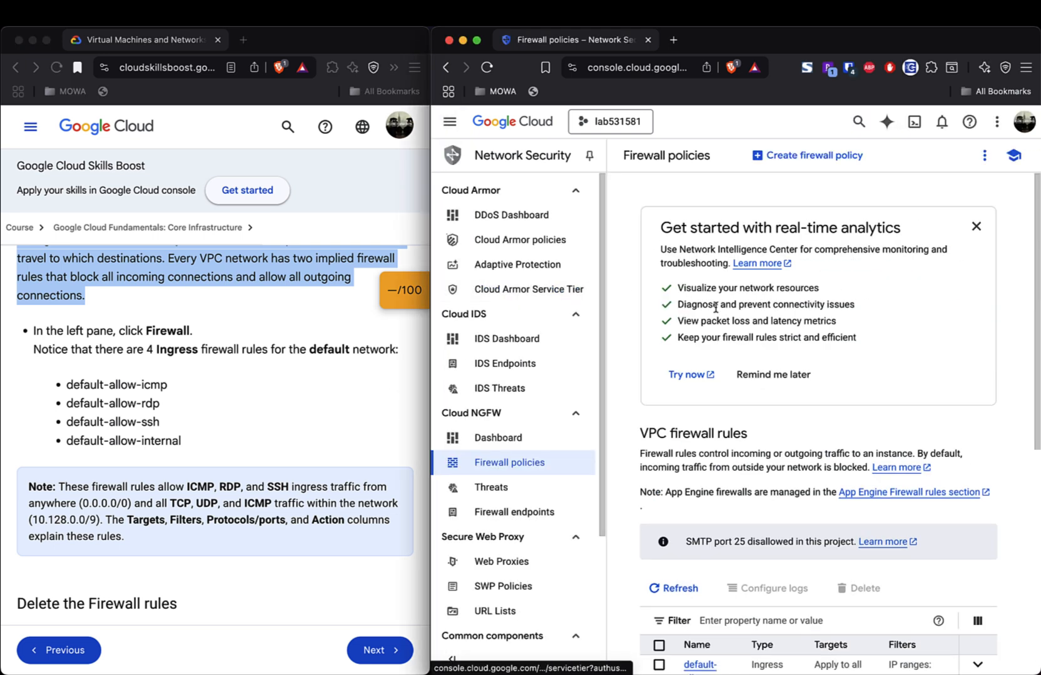
{"action": "scroll", "coordinate": [801, 340], "scroll_direction": "down", "scroll_amount": 5}
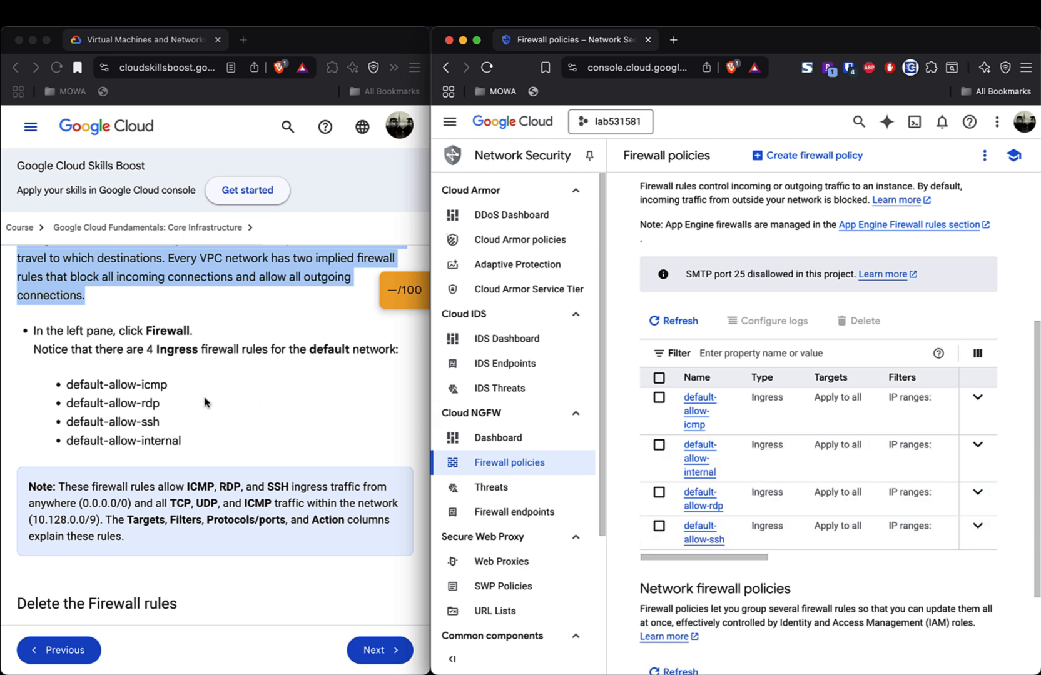
{"action": "triple_click", "coordinate": [157, 385]}
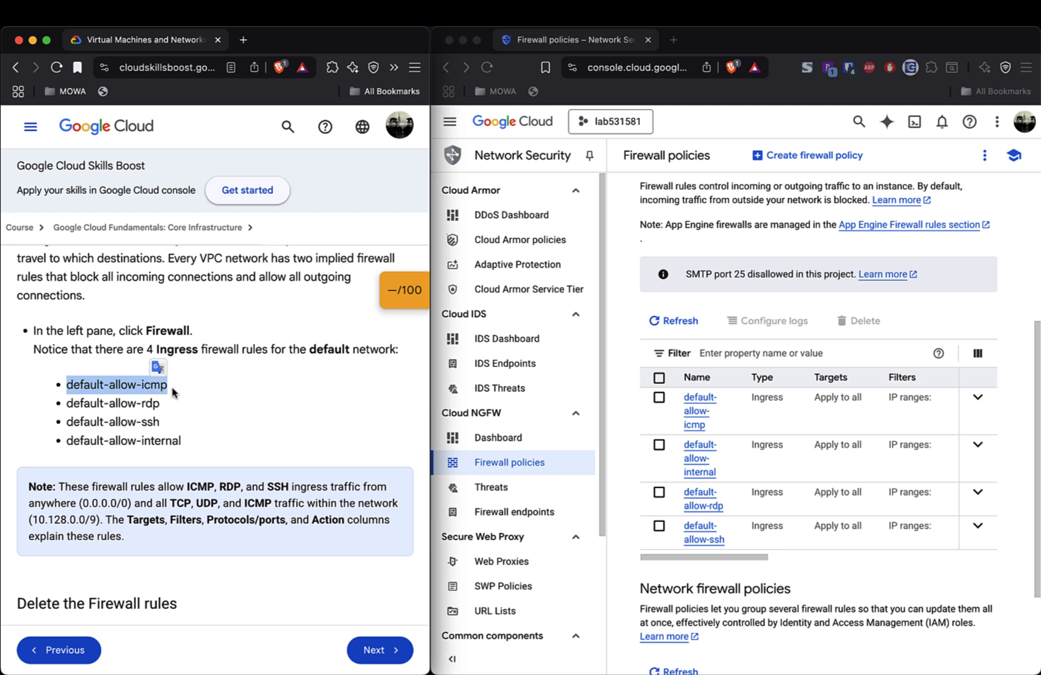
{"action": "triple_click", "coordinate": [132, 406]}
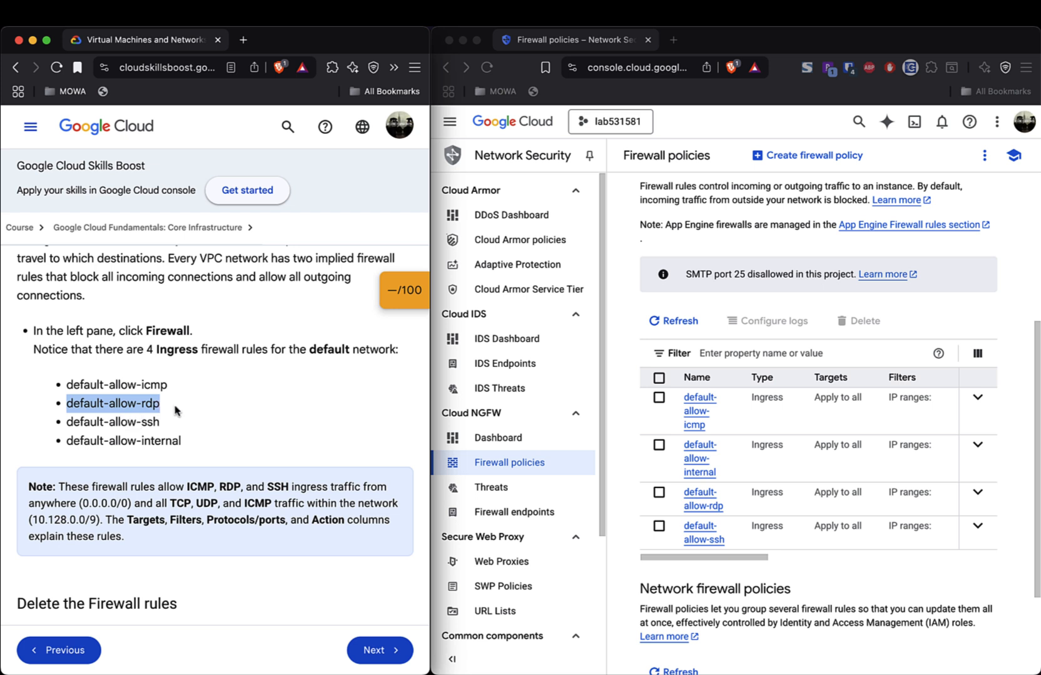
{"action": "left_click", "coordinate": [173, 413]}
{"action": "triple_click", "coordinate": [140, 422]}
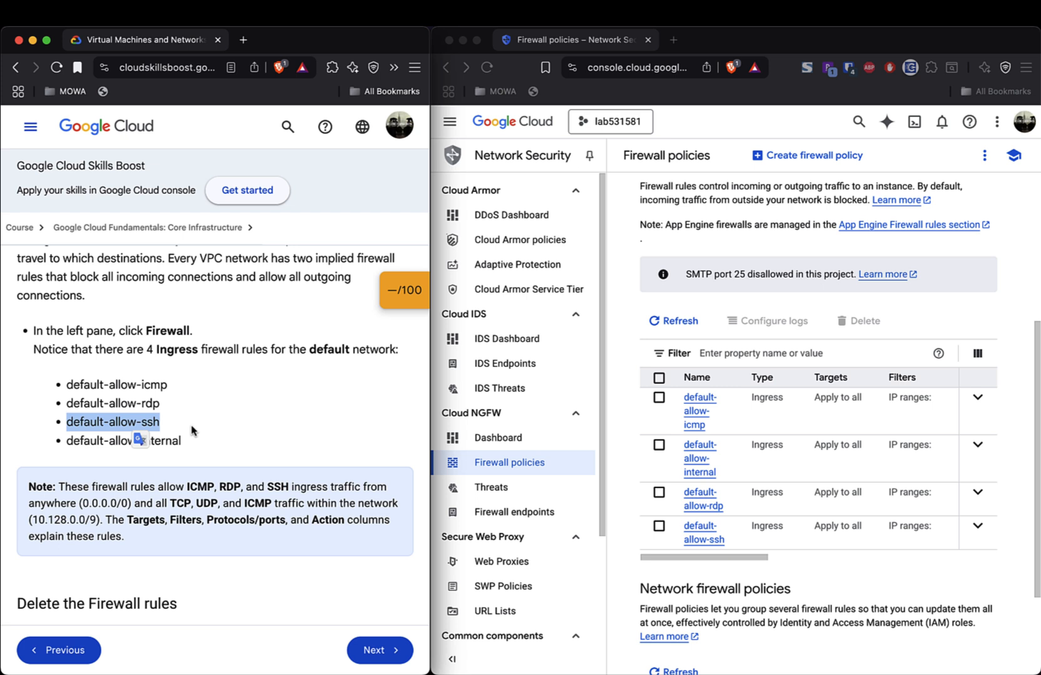
{"action": "triple_click", "coordinate": [172, 444]}
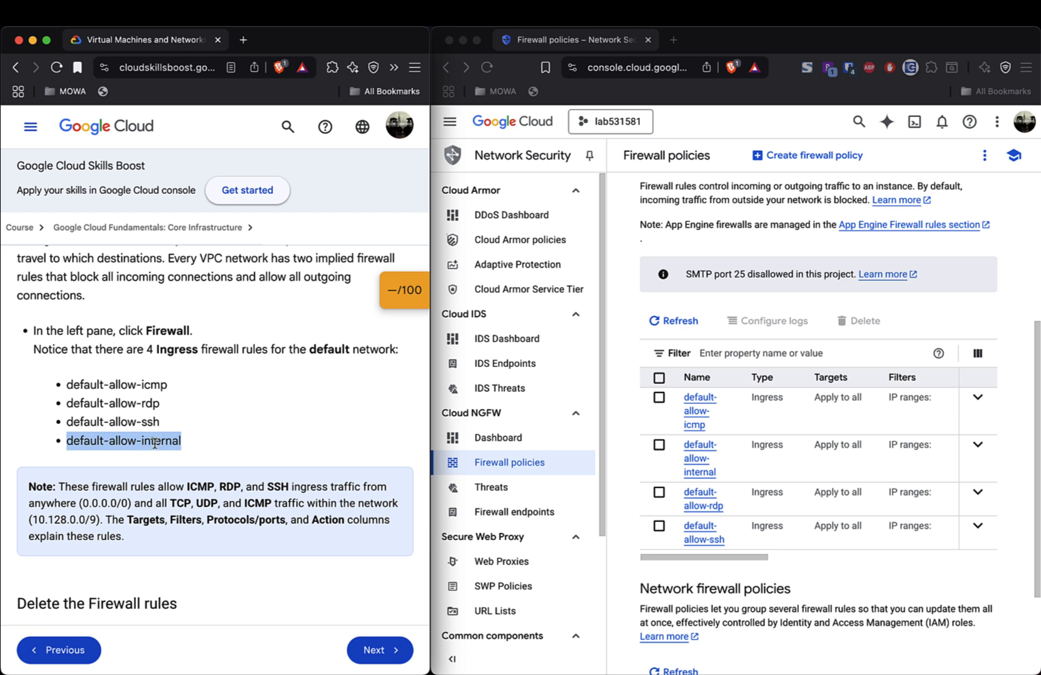
{"action": "scroll", "coordinate": [221, 440], "scroll_direction": "down", "scroll_amount": 3}
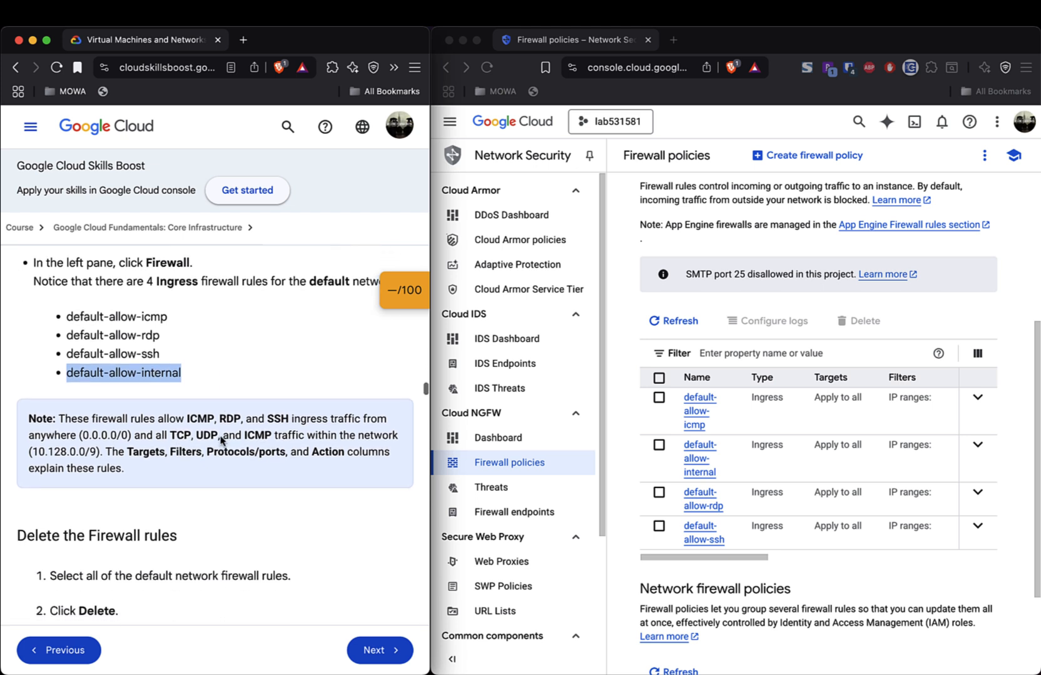
{"action": "triple_click", "coordinate": [83, 417]}
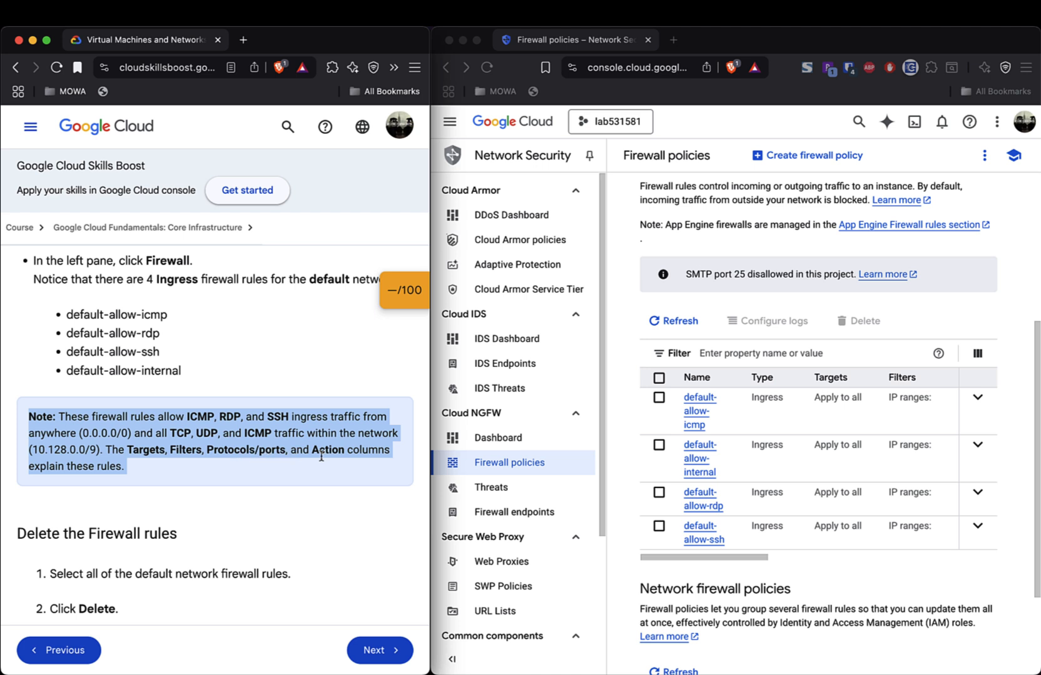
{"action": "scroll", "coordinate": [321, 457], "scroll_direction": "down", "scroll_amount": 3}
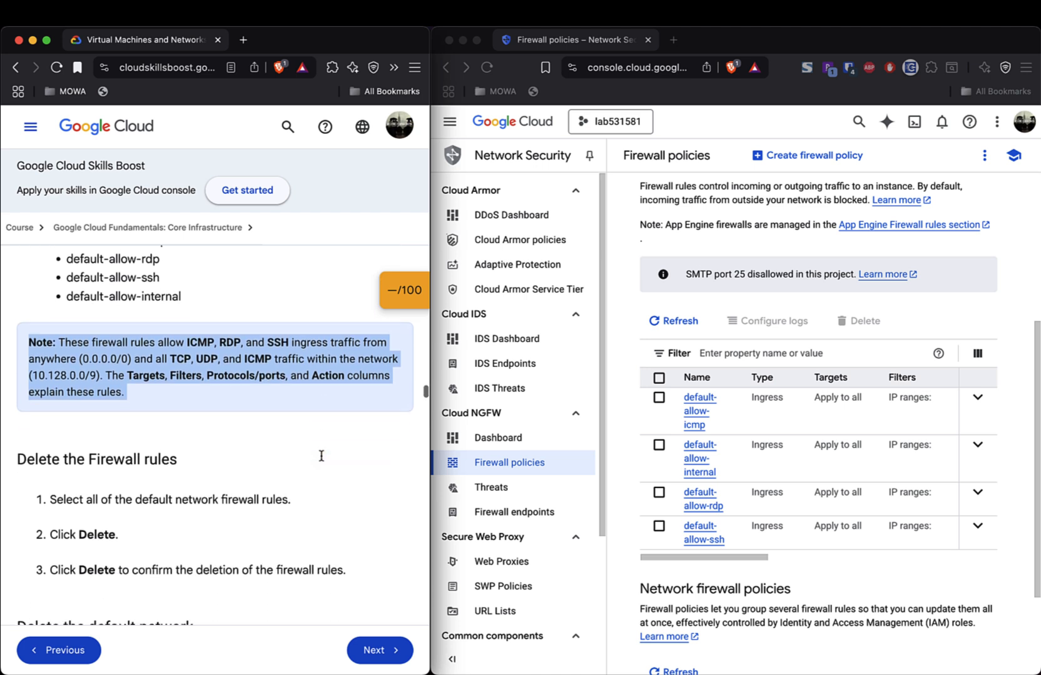
{"action": "scroll", "coordinate": [322, 461], "scroll_direction": "down", "scroll_amount": 5}
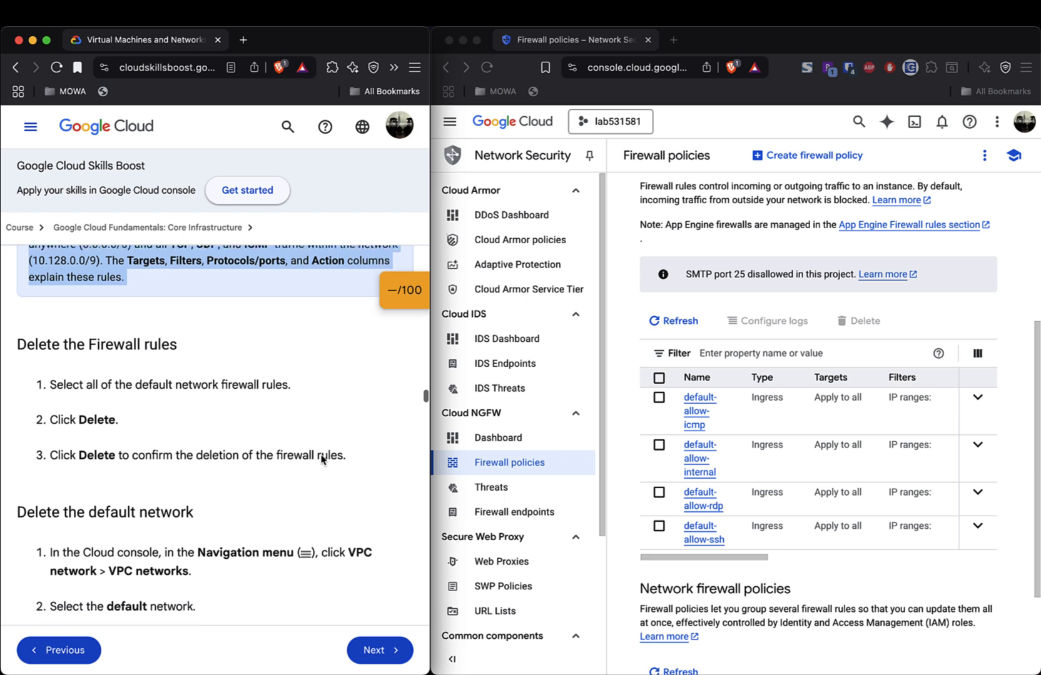
{"action": "scroll", "coordinate": [321, 461], "scroll_direction": "down", "scroll_amount": 1}
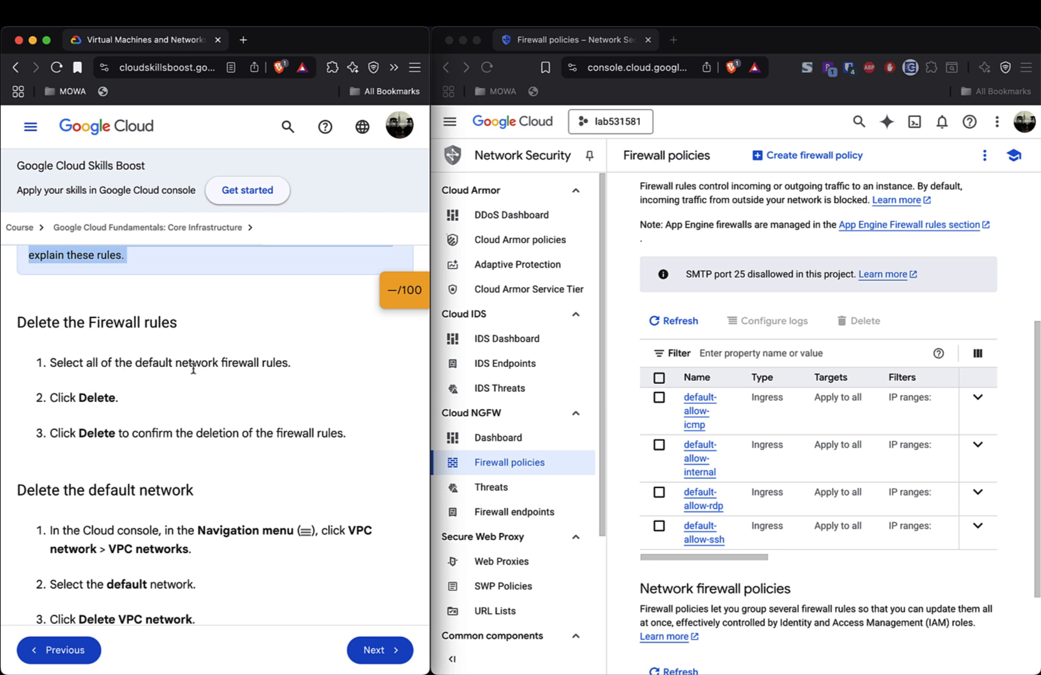
- Select all four default firewall rules, delete them with confirmation, and dismiss the deletion notice
{"action": "left_click", "coordinate": [659, 379]}
{"action": "left_click", "coordinate": [659, 379]}
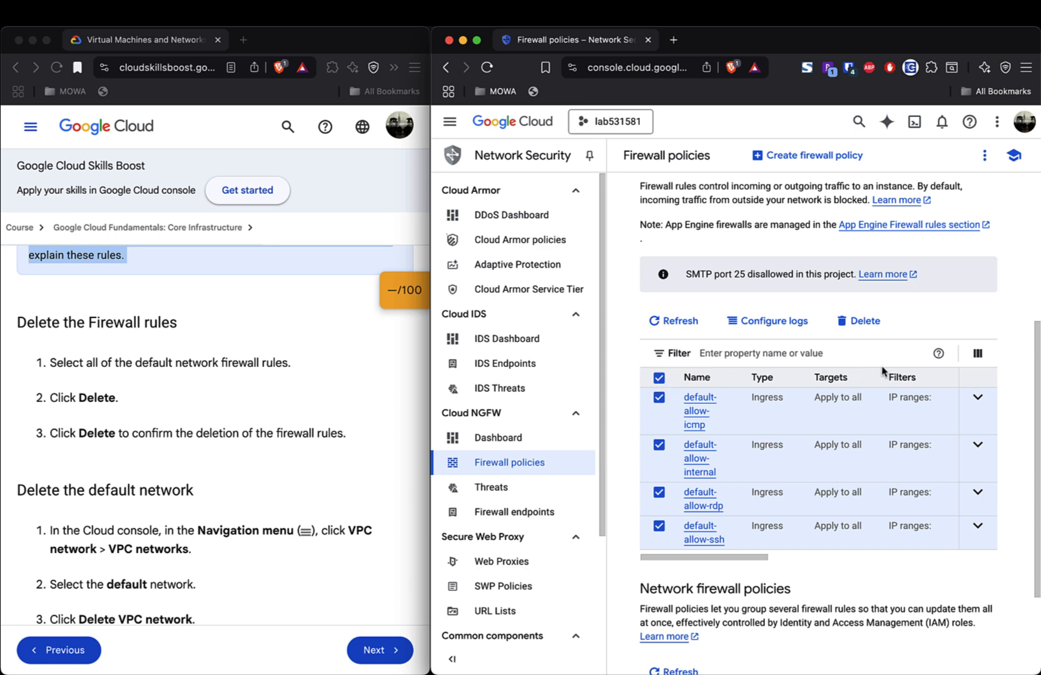
{"action": "left_click", "coordinate": [860, 323]}
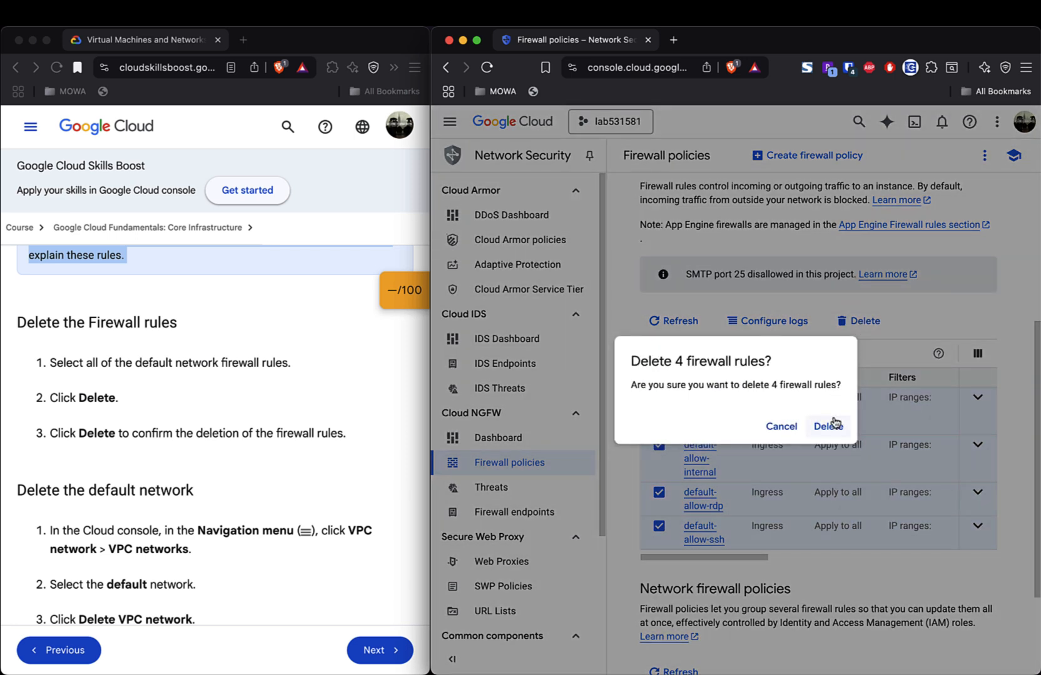
{"action": "left_click", "coordinate": [829, 426]}
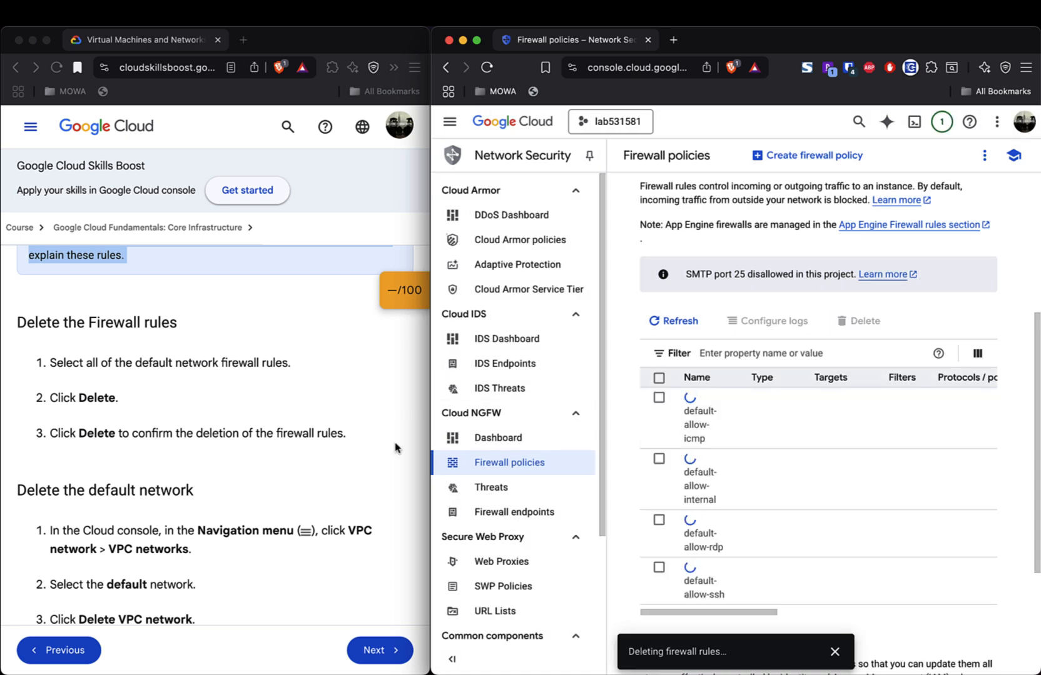
{"action": "scroll", "coordinate": [325, 448], "scroll_direction": "down", "scroll_amount": 5}
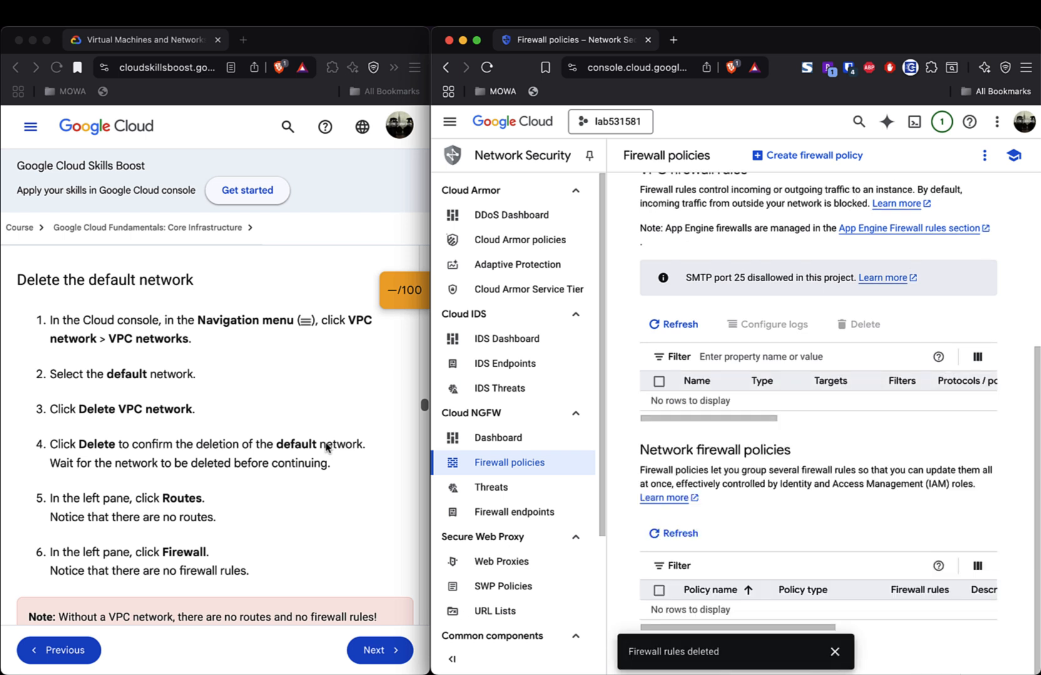
{"action": "left_click", "coordinate": [834, 653]}
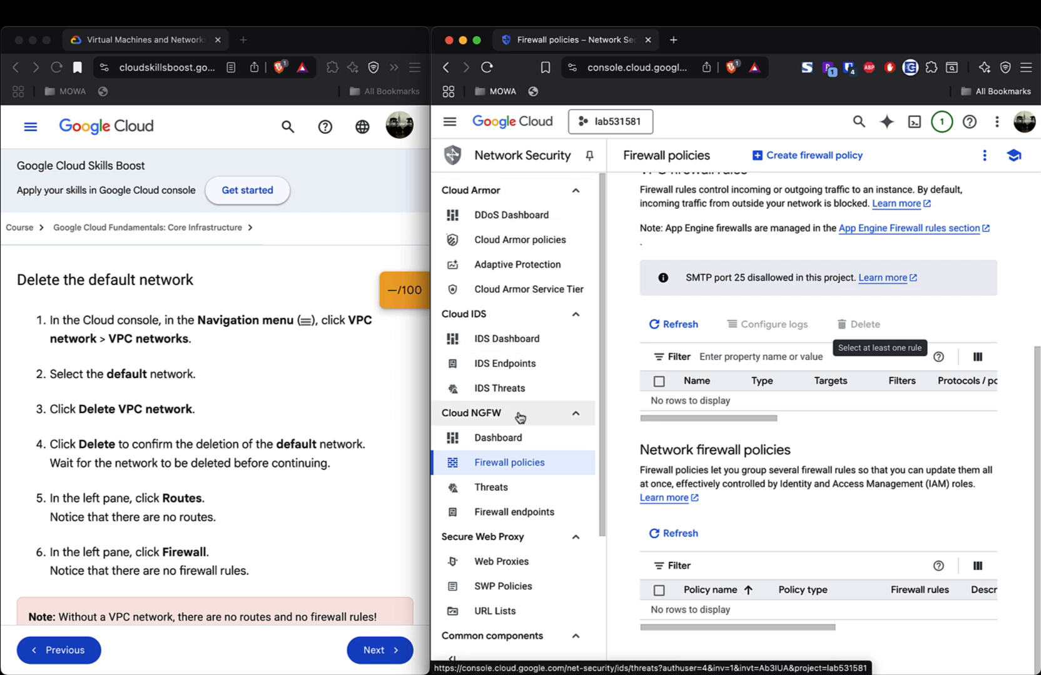
- Go to the VPC networks list and tick the default network
{"action": "left_click", "coordinate": [450, 127]}
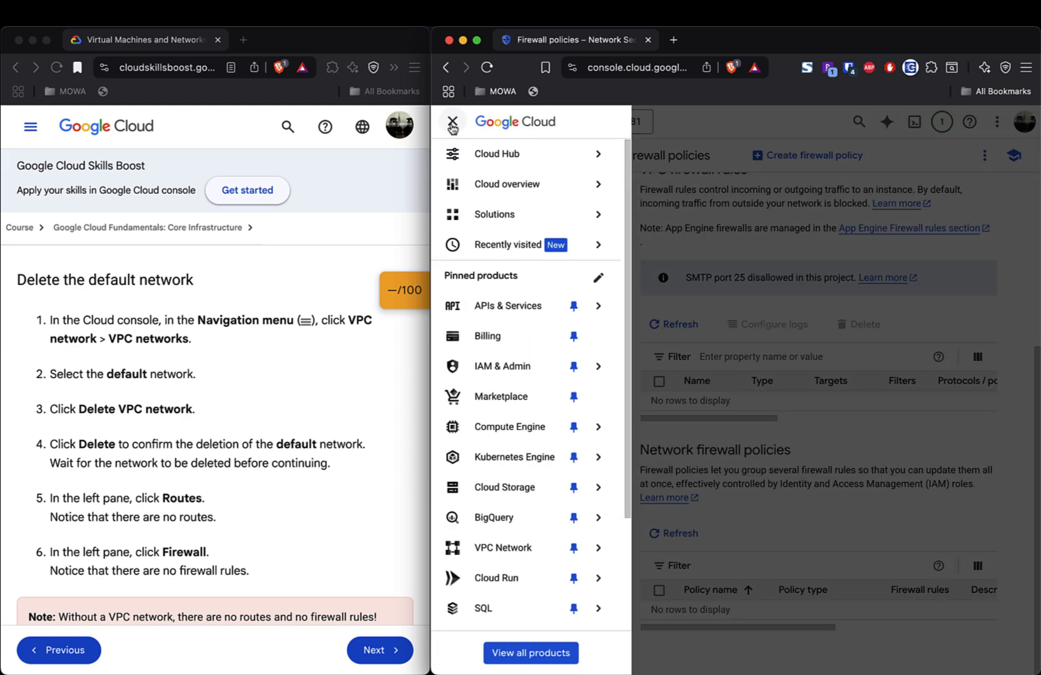
{"action": "left_click", "coordinate": [520, 548]}
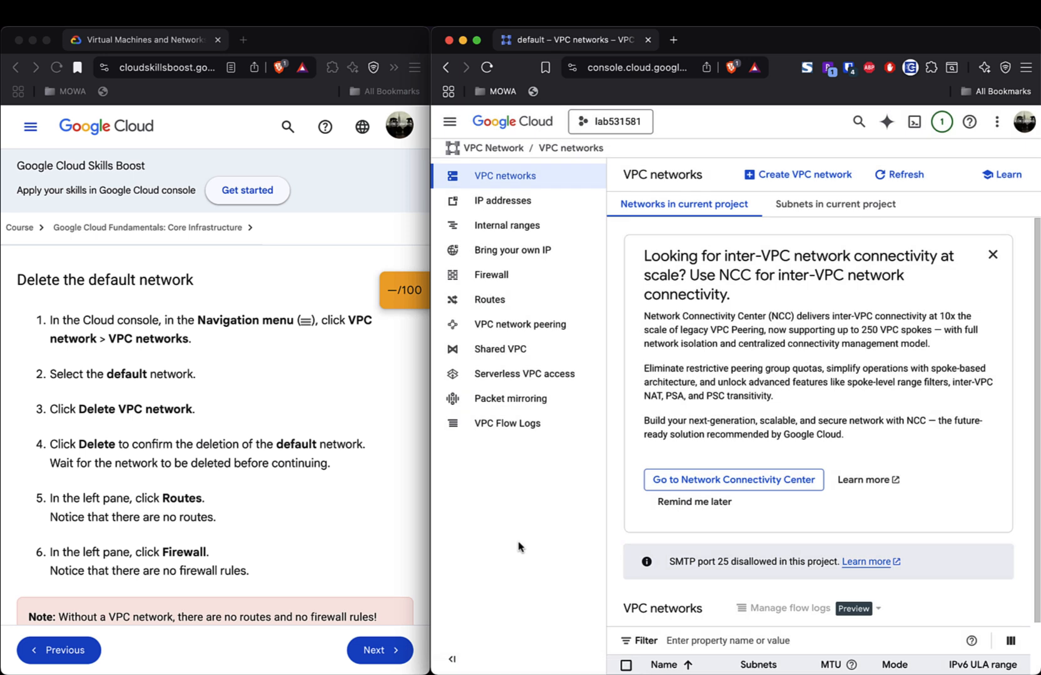
{"action": "scroll", "coordinate": [751, 588], "scroll_direction": "down", "scroll_amount": 2}
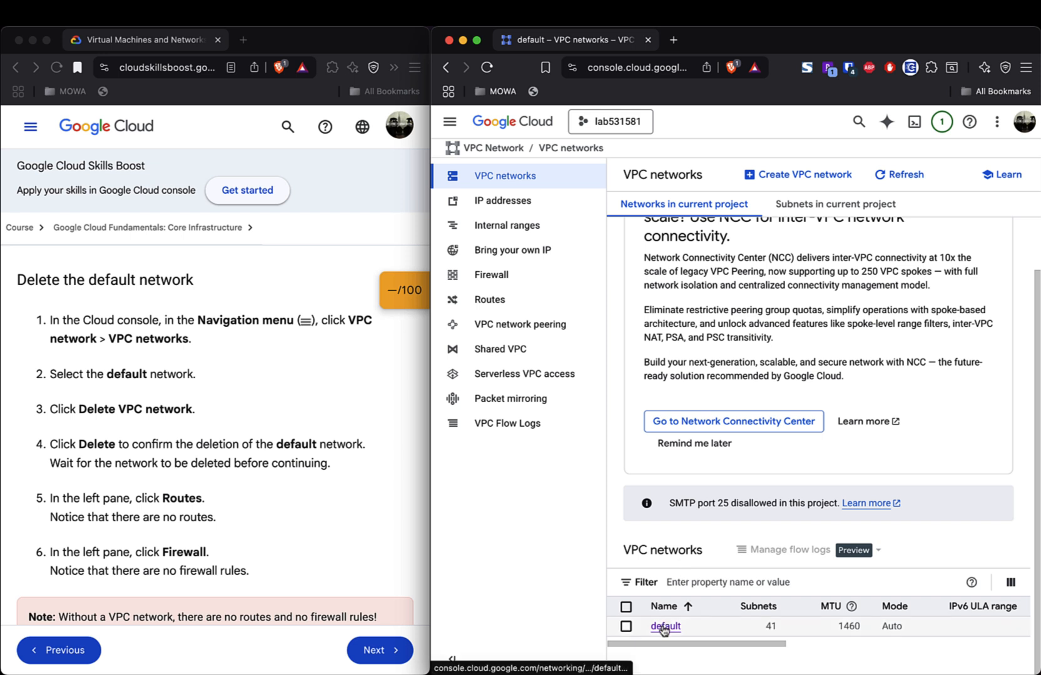
{"action": "left_click", "coordinate": [626, 607]}
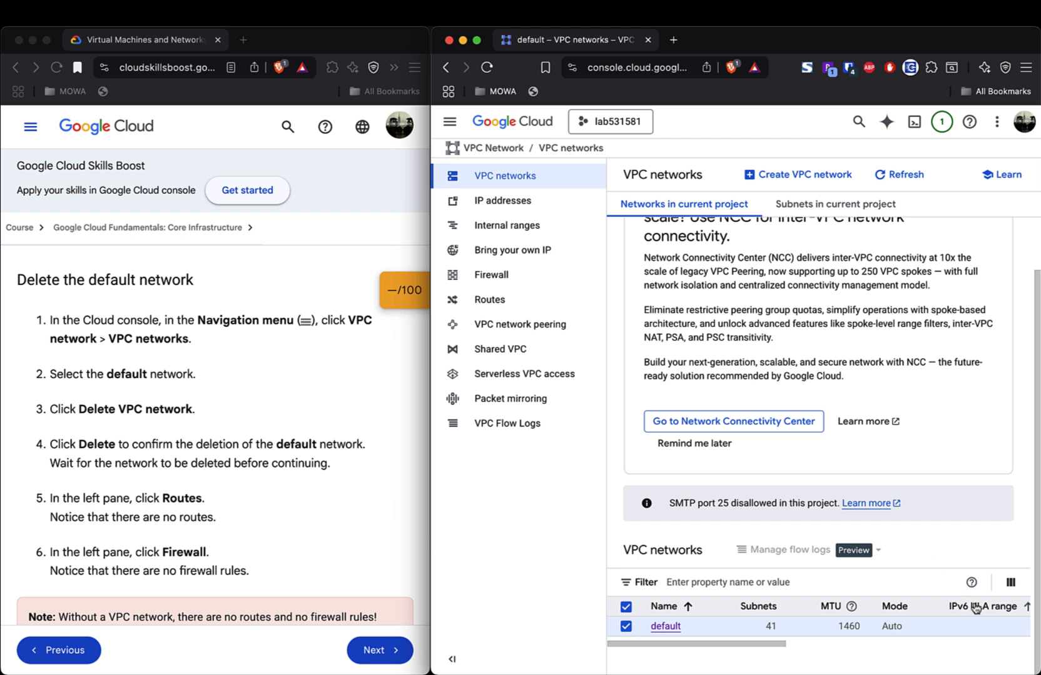
- Review the default network's row, now with 0 firewall rules, keeping it selected
{"action": "mouse_move", "coordinate": [776, 648]}
{"action": "left_mouse_down"}
{"action": "mouse_move", "coordinate": [1014, 649]}
{"action": "mouse_move", "coordinate": [766, 666]}
{"action": "left_mouse_up"}
{"action": "scroll", "coordinate": [362, 502], "scroll_direction": "down", "scroll_amount": 2}
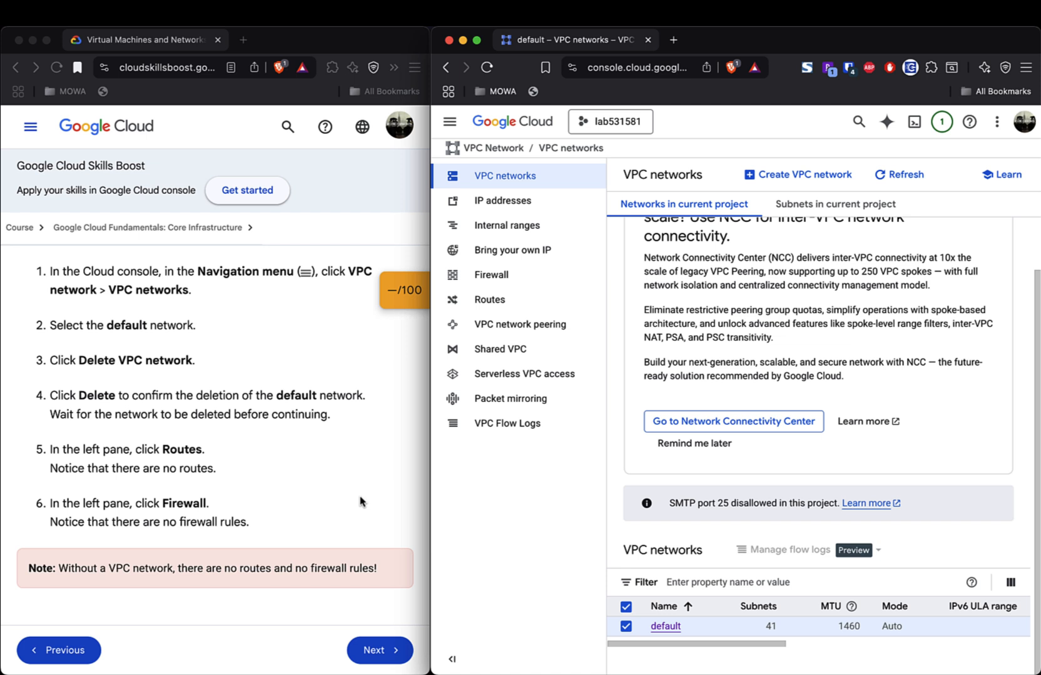
{"action": "scroll", "coordinate": [361, 502], "scroll_direction": "down", "scroll_amount": 2}
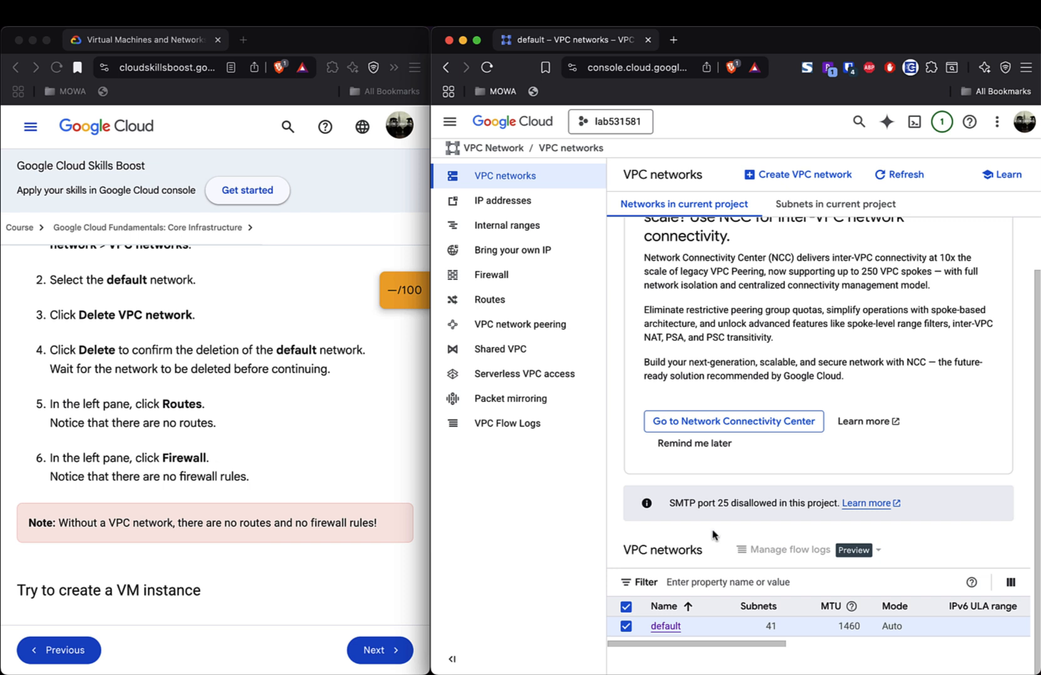
{"action": "left_click", "coordinate": [626, 627]}
{"action": "left_click", "coordinate": [626, 627]}
{"action": "scroll", "coordinate": [911, 494], "scroll_direction": "up", "scroll_amount": 2}
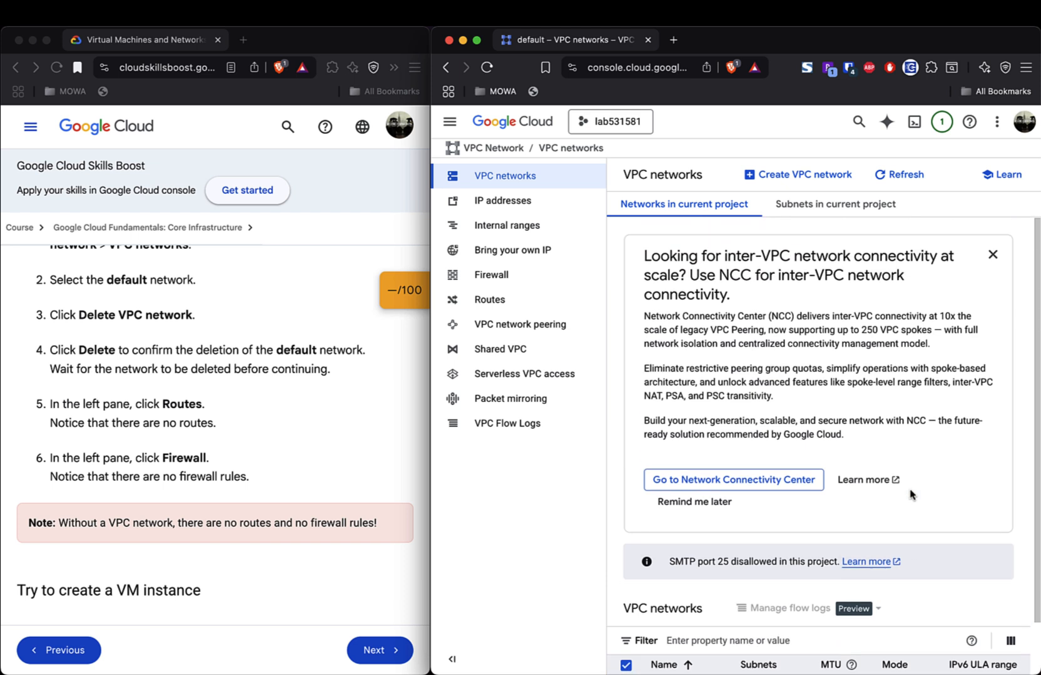
{"action": "scroll", "coordinate": [911, 495], "scroll_direction": "down", "scroll_amount": 2}
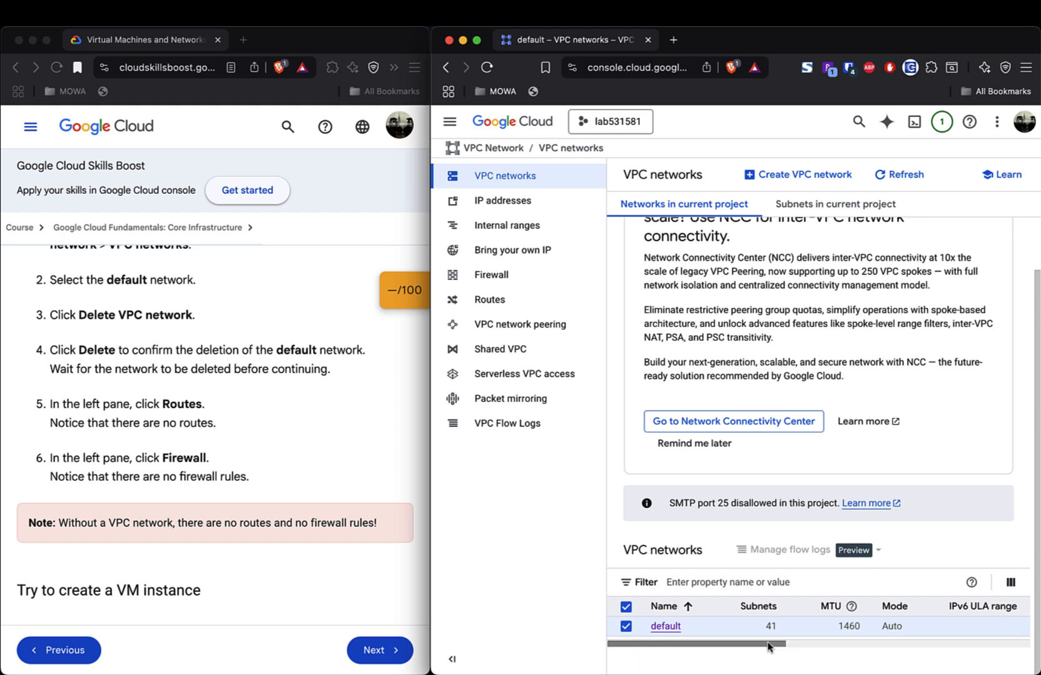
{"action": "left_click_drag", "start_coordinate": [768, 647], "coordinate": [738, 643]}
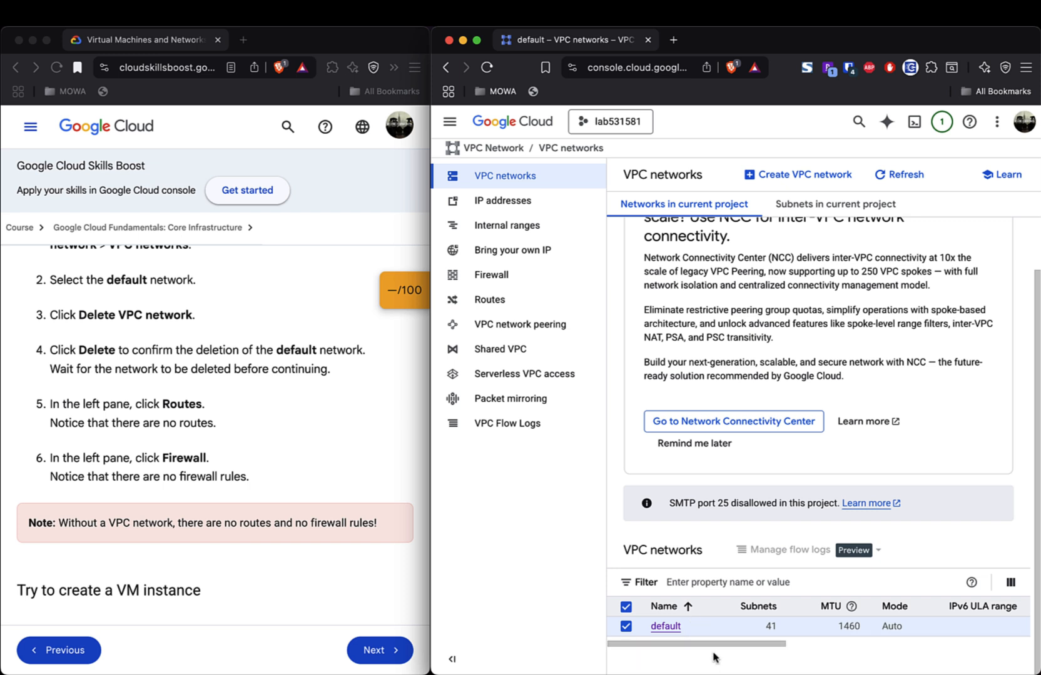
- Delete the 'default' VPC network, typing 'default' to confirm the deletion
{"action": "left_click", "coordinate": [666, 629]}
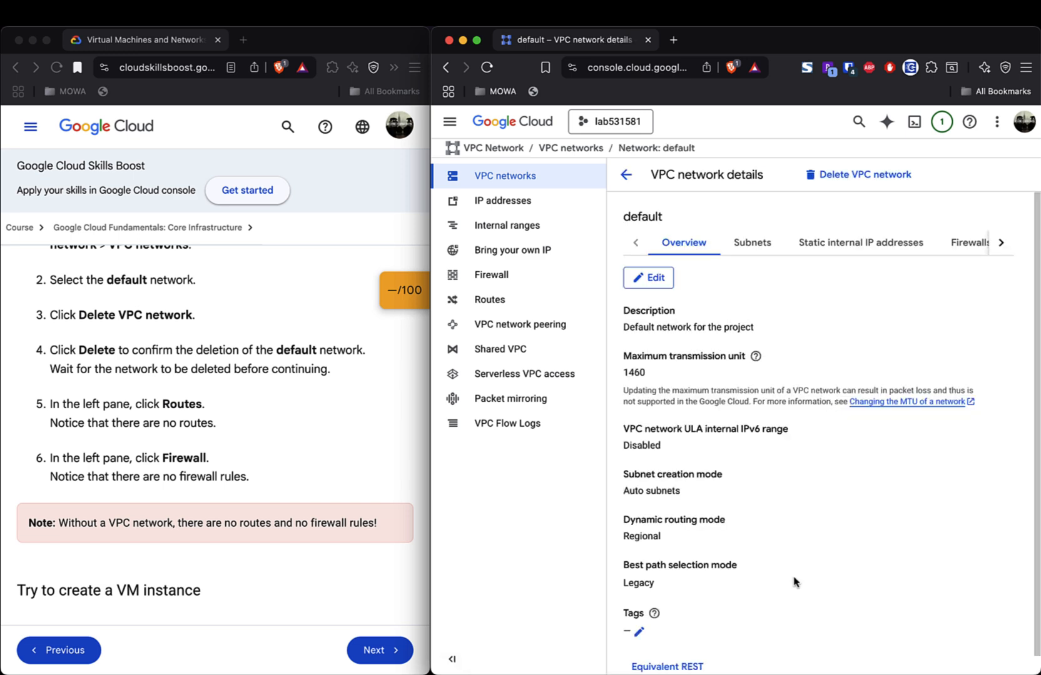
{"action": "left_click", "coordinate": [860, 178]}
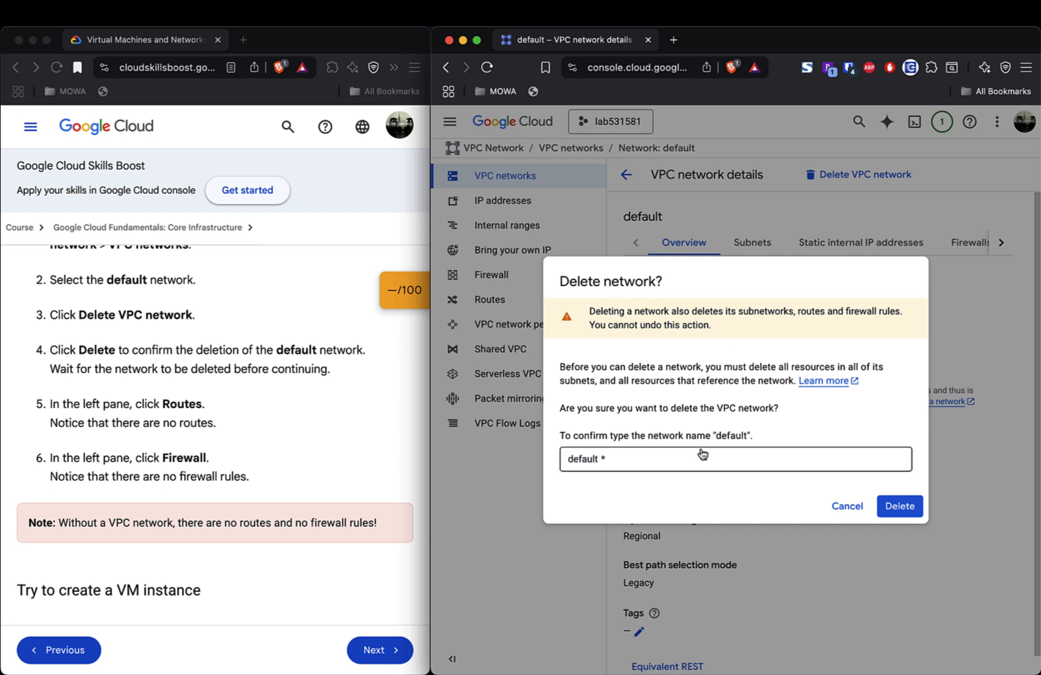
{"action": "left_click", "coordinate": [649, 456]}
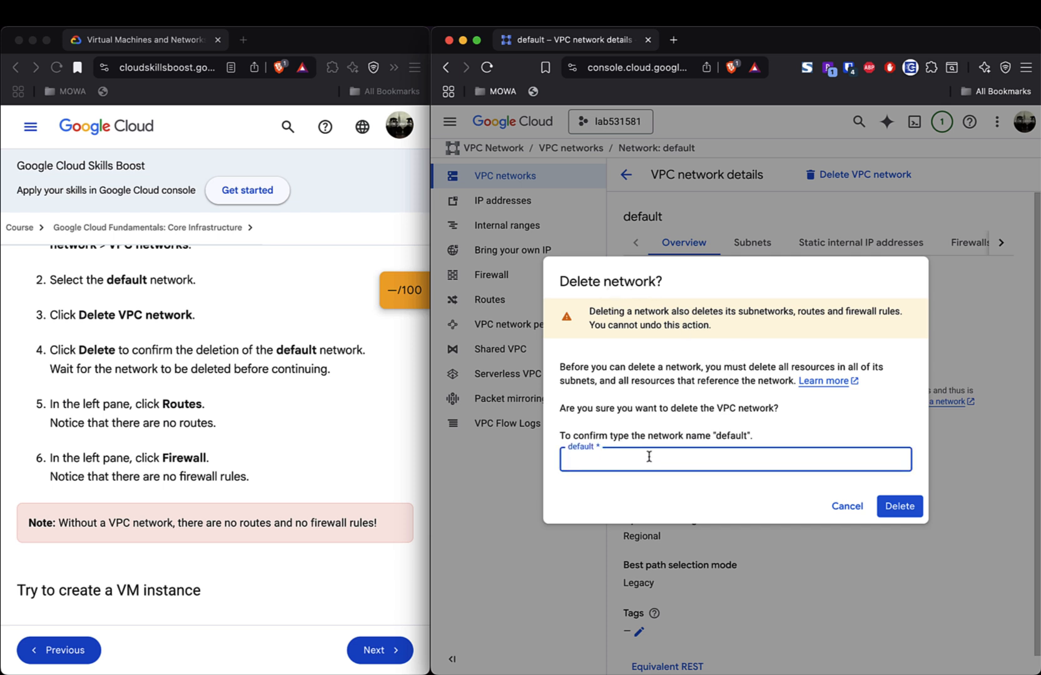
{"action": "type", "text": "default"}
{"action": "left_click", "coordinate": [883, 506]}
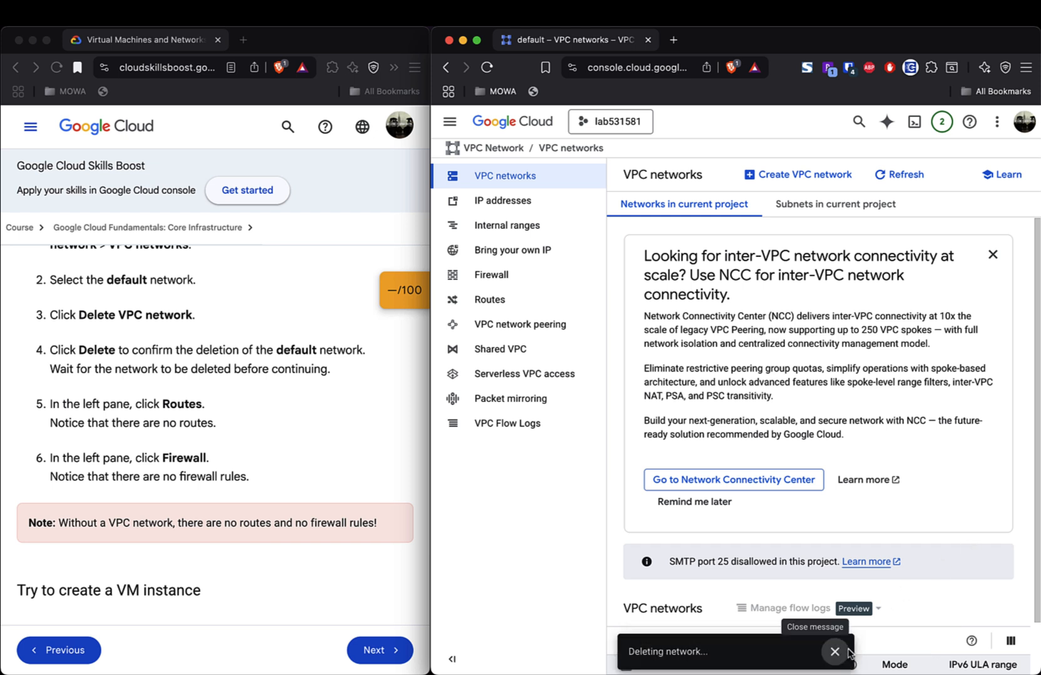
{"action": "scroll", "coordinate": [952, 534], "scroll_direction": "down", "scroll_amount": 2}
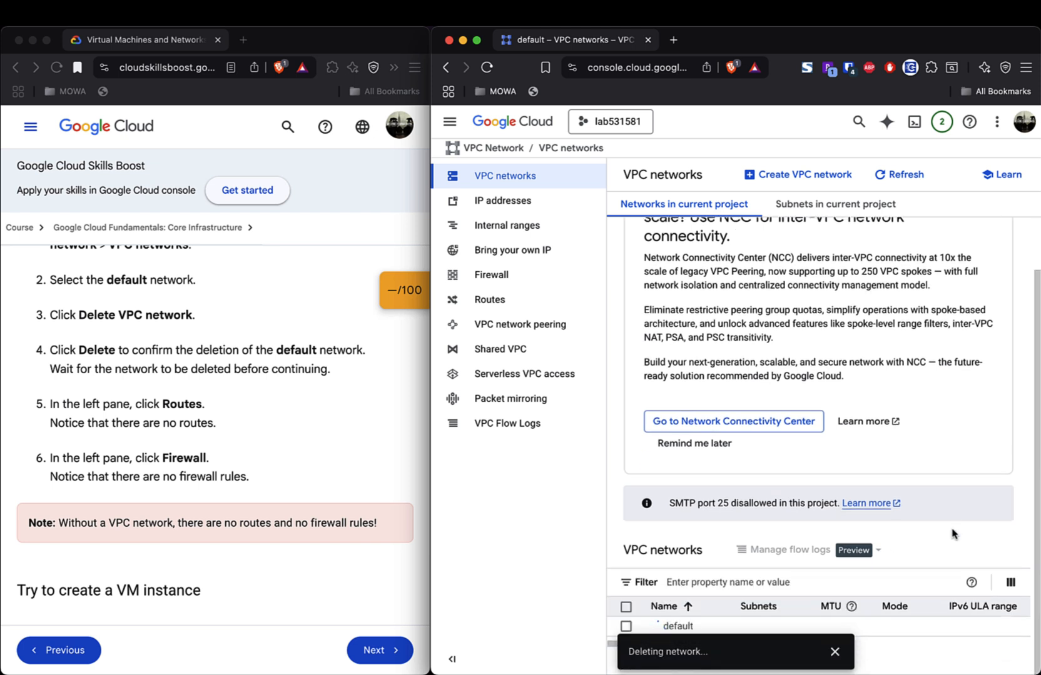
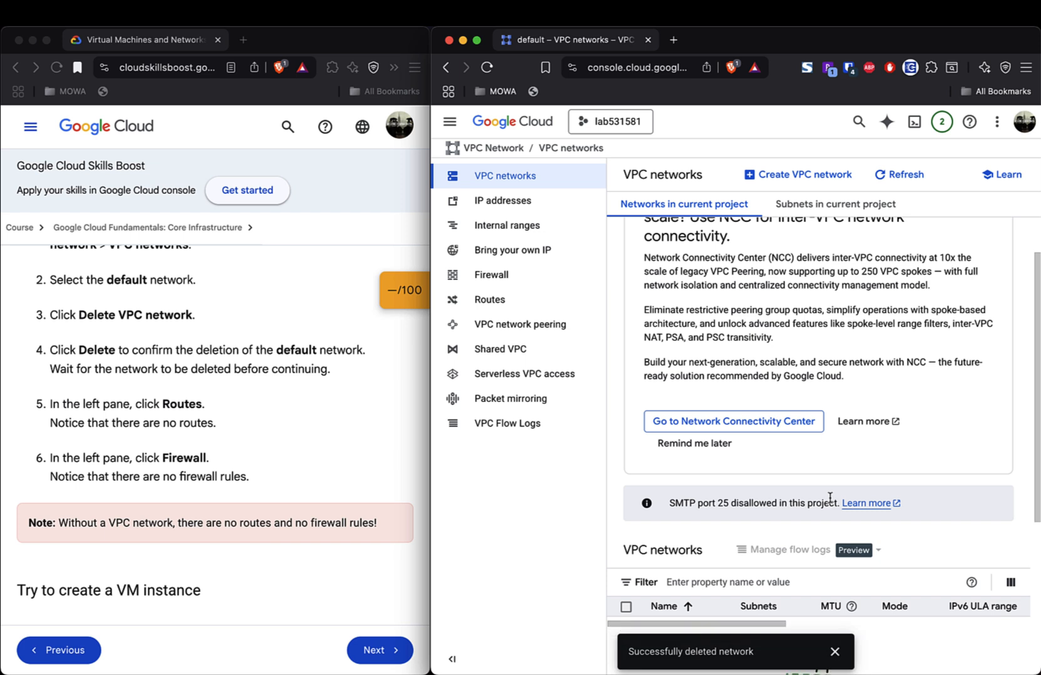
- Close the network-deleted notice, check the firewall rules, and return to the VPC networks list
{"action": "left_click", "coordinate": [834, 651]}
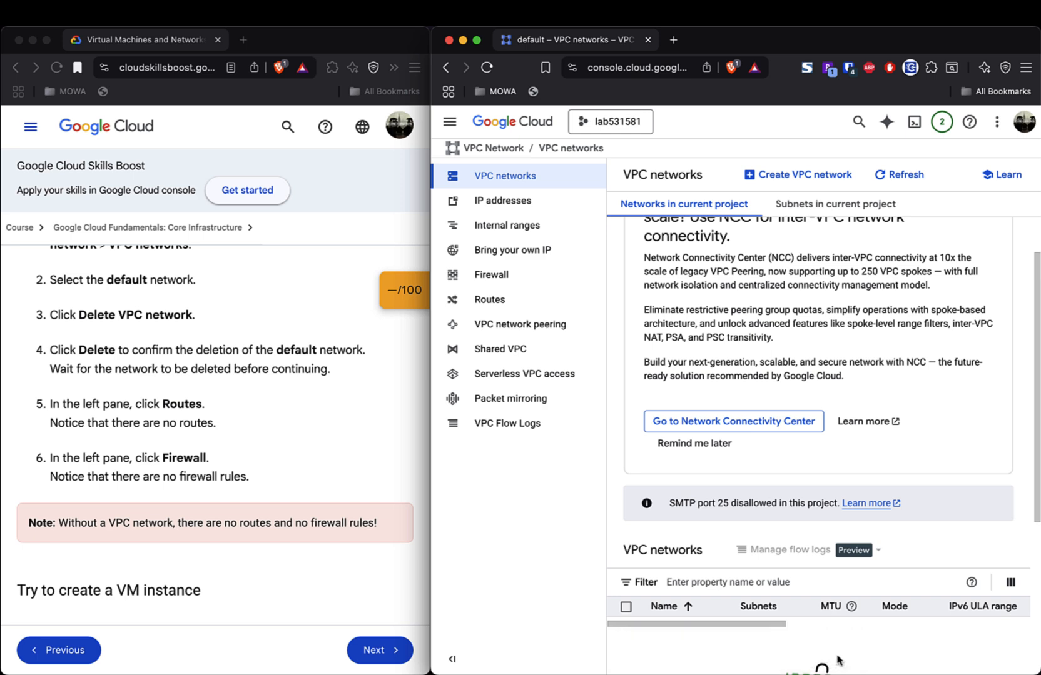
{"action": "left_click", "coordinate": [524, 279]}
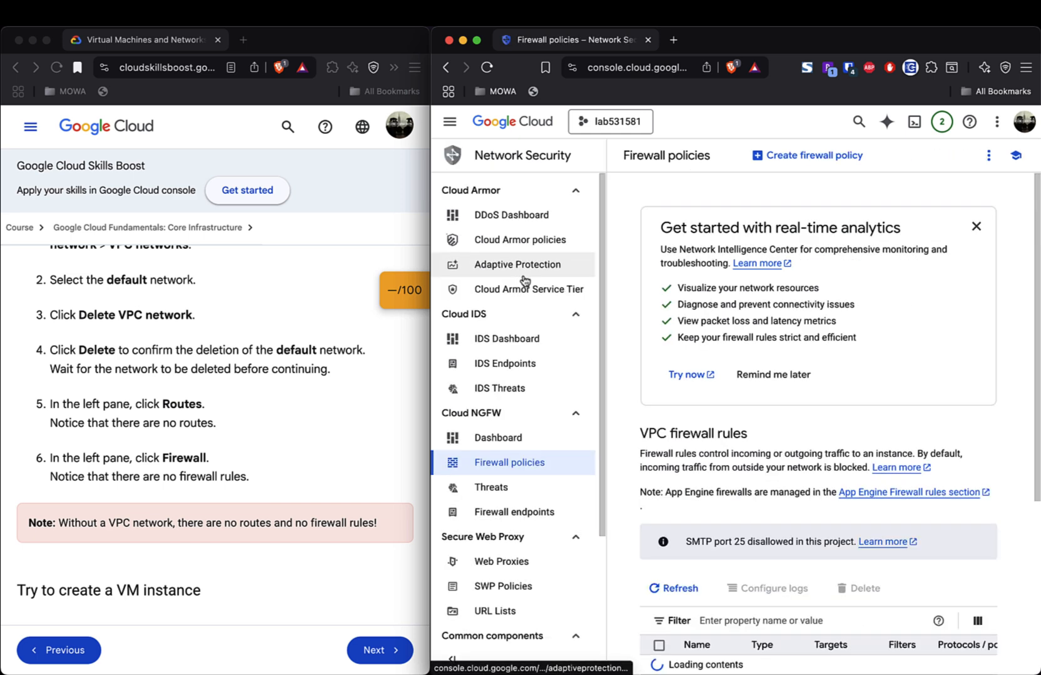
{"action": "scroll", "coordinate": [764, 493], "scroll_direction": "down", "scroll_amount": 5}
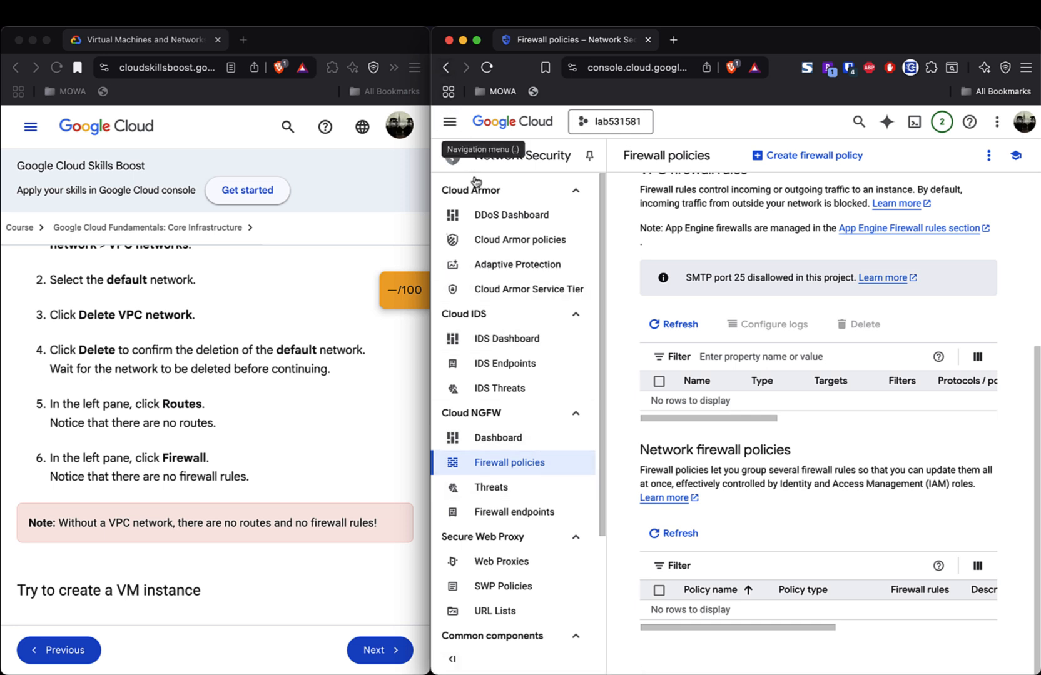
{"action": "left_click", "coordinate": [450, 122]}
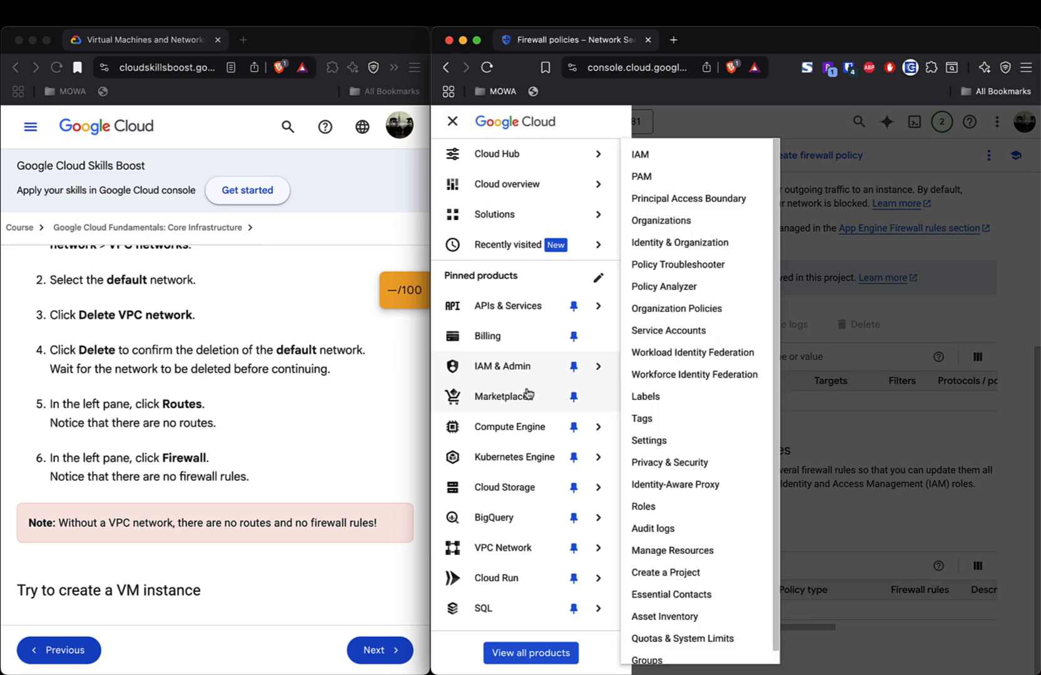
{"action": "mouse_move", "coordinate": [522, 517]}
{"action": "left_click", "coordinate": [510, 551]}
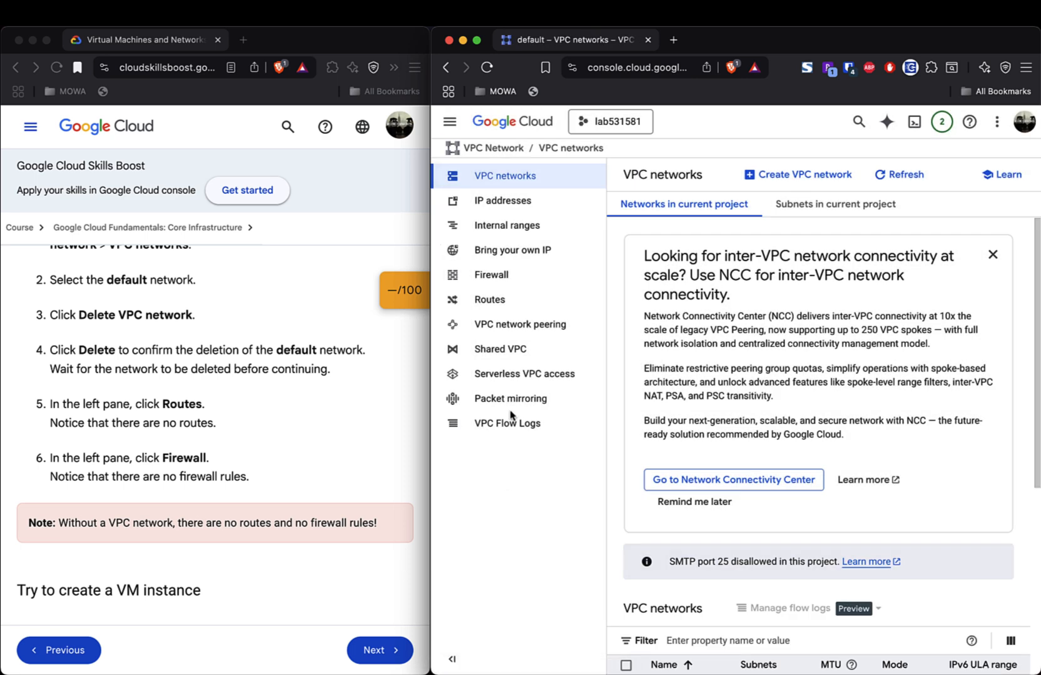
- View Routes to confirm none remain, dismissing the out-of-date notice and real-time analytics promo card
{"action": "left_click", "coordinate": [488, 301]}
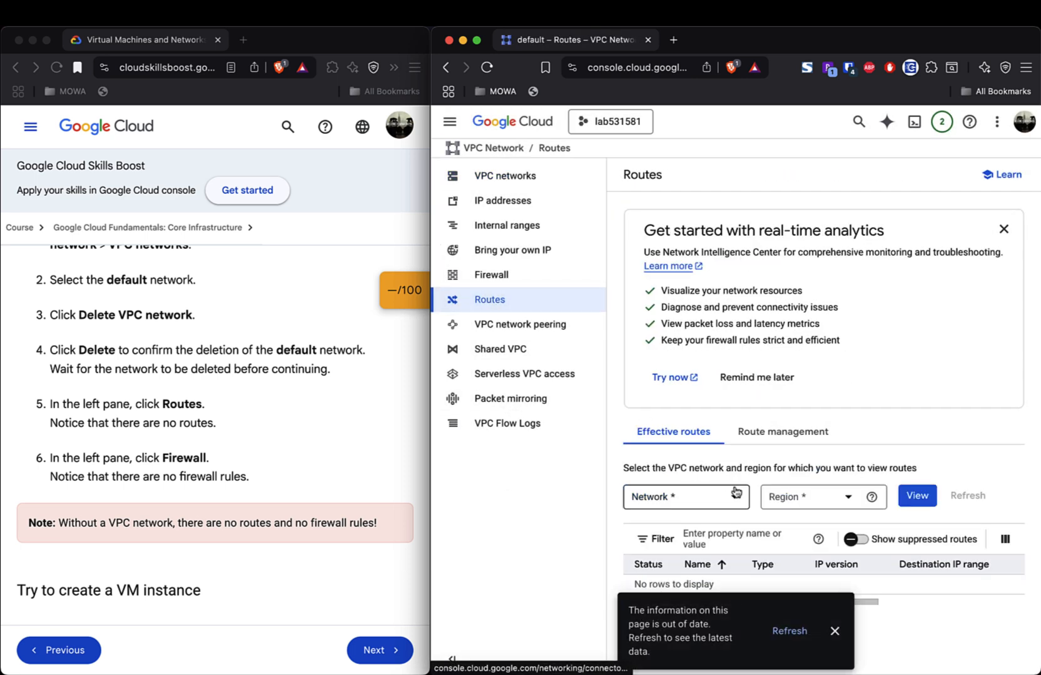
{"action": "left_click", "coordinate": [835, 631]}
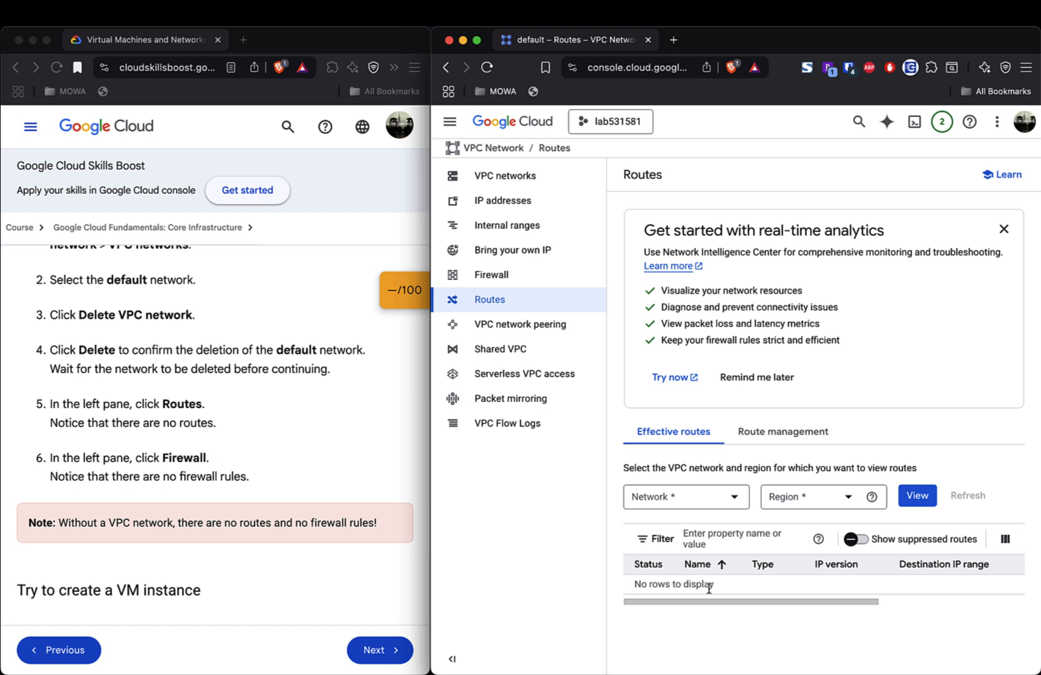
{"action": "scroll", "coordinate": [289, 416], "scroll_direction": "down", "scroll_amount": 5}
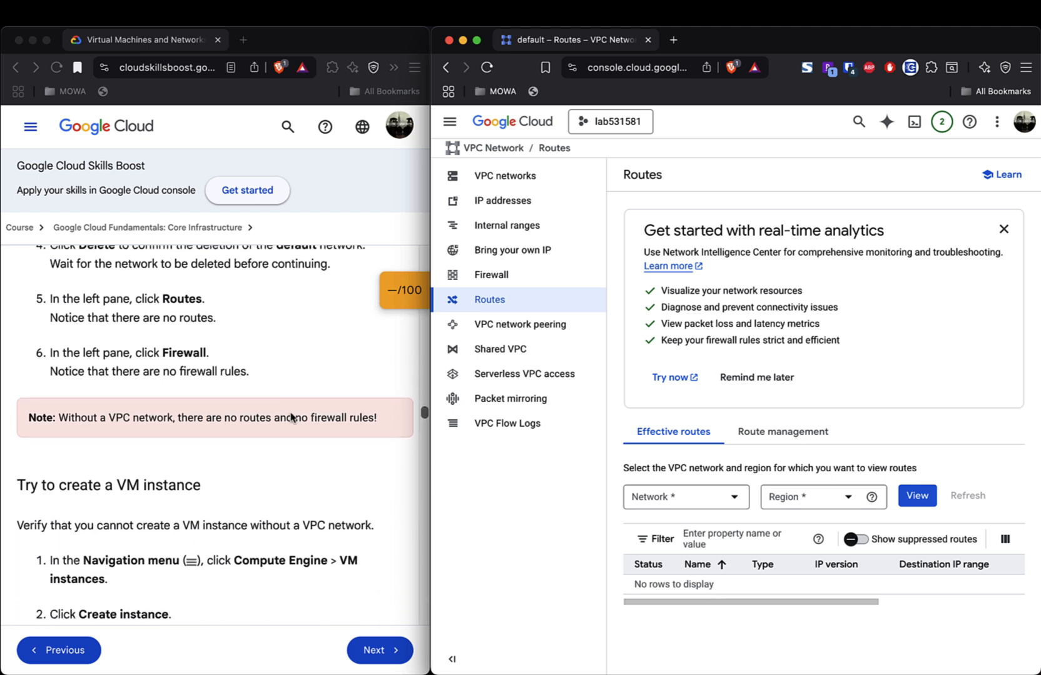
{"action": "scroll", "coordinate": [289, 417], "scroll_direction": "down", "scroll_amount": 3}
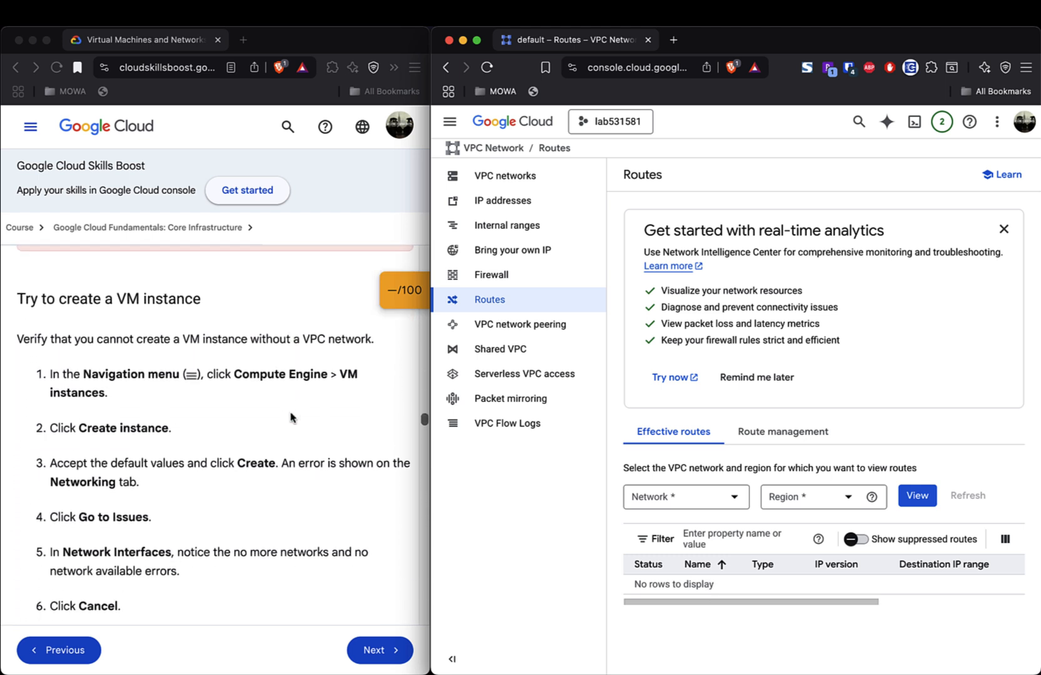
{"action": "scroll", "coordinate": [289, 417], "scroll_direction": "down", "scroll_amount": 2}
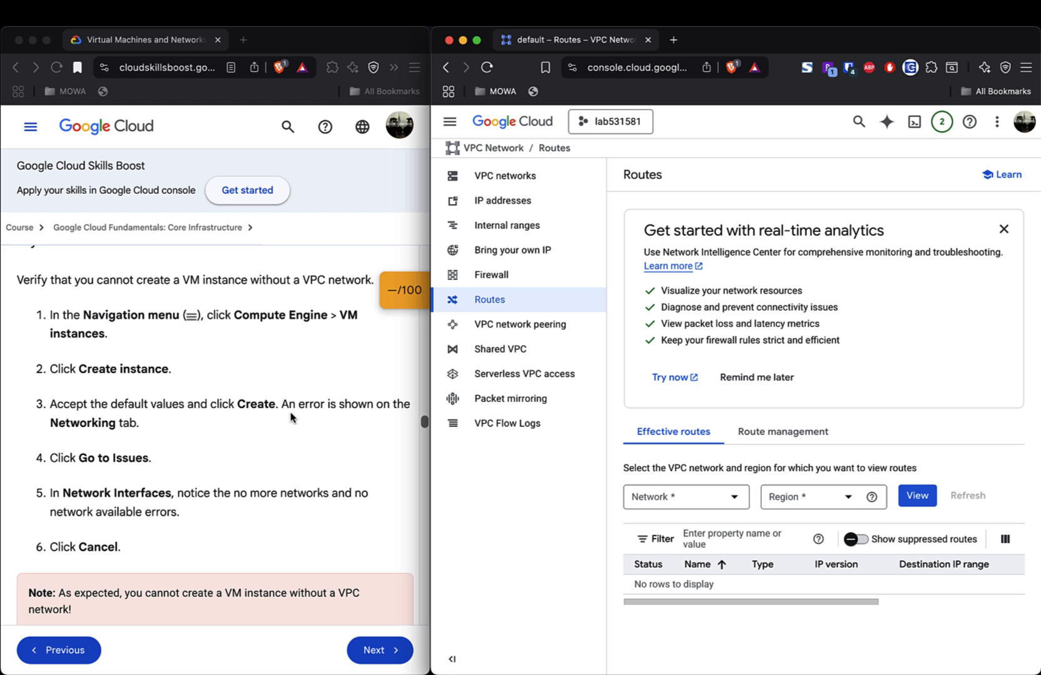
{"action": "scroll", "coordinate": [289, 417], "scroll_direction": "up", "scroll_amount": 1}
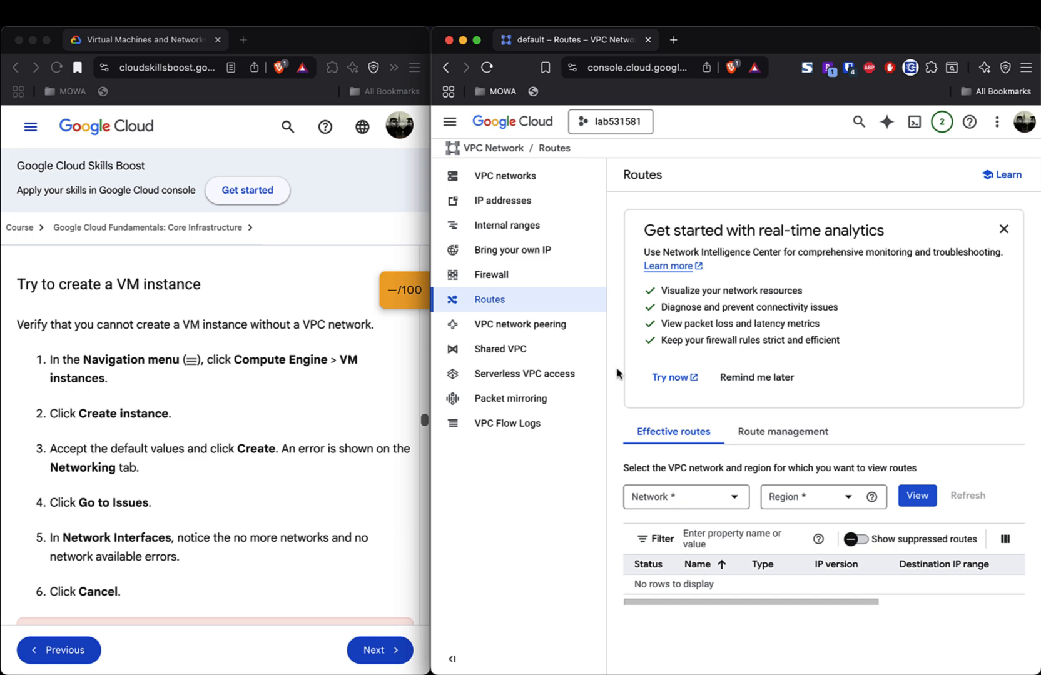
{"action": "left_click", "coordinate": [1003, 229]}
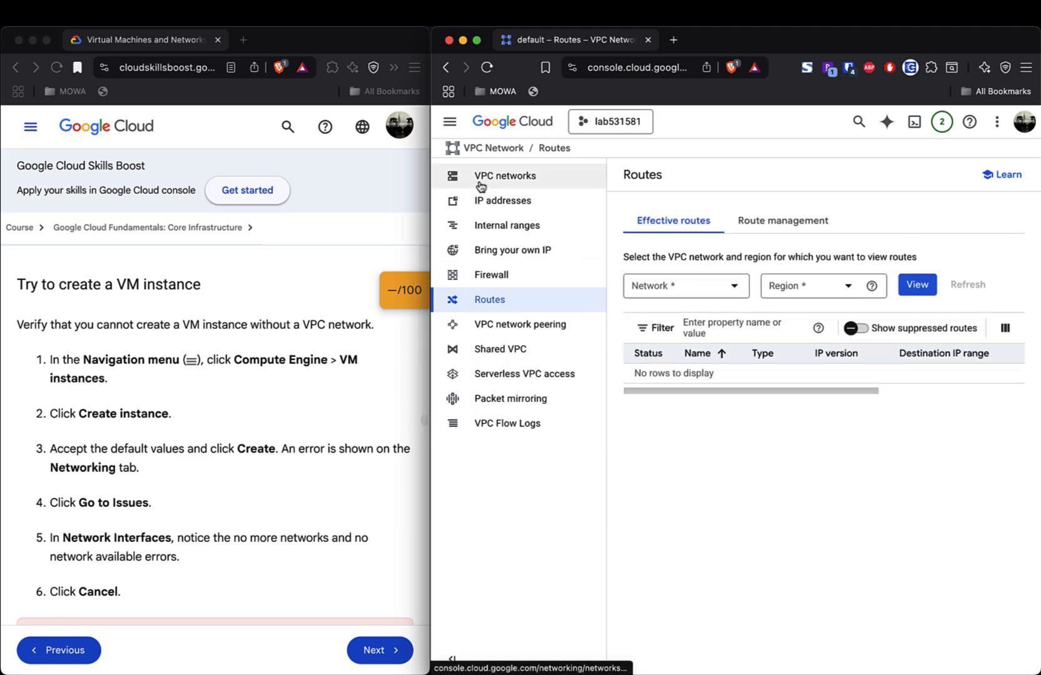
- Go to Compute Engine VM instances, review the Compute Engine API page, then return to the 0-VM overview
{"action": "left_click", "coordinate": [449, 124]}
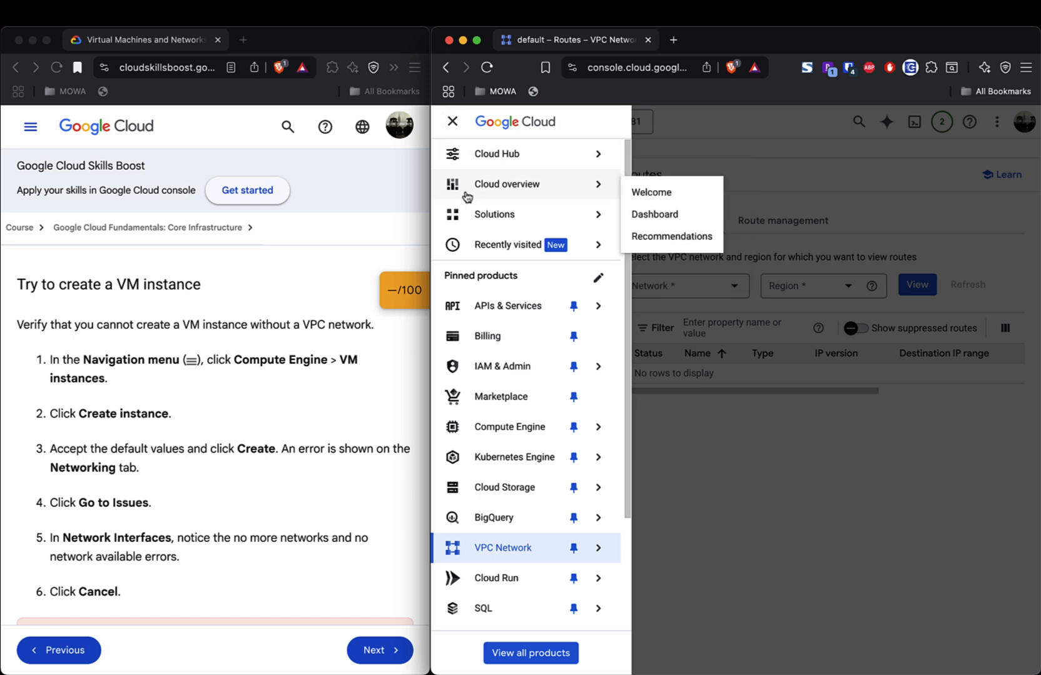
{"action": "mouse_move", "coordinate": [478, 245]}
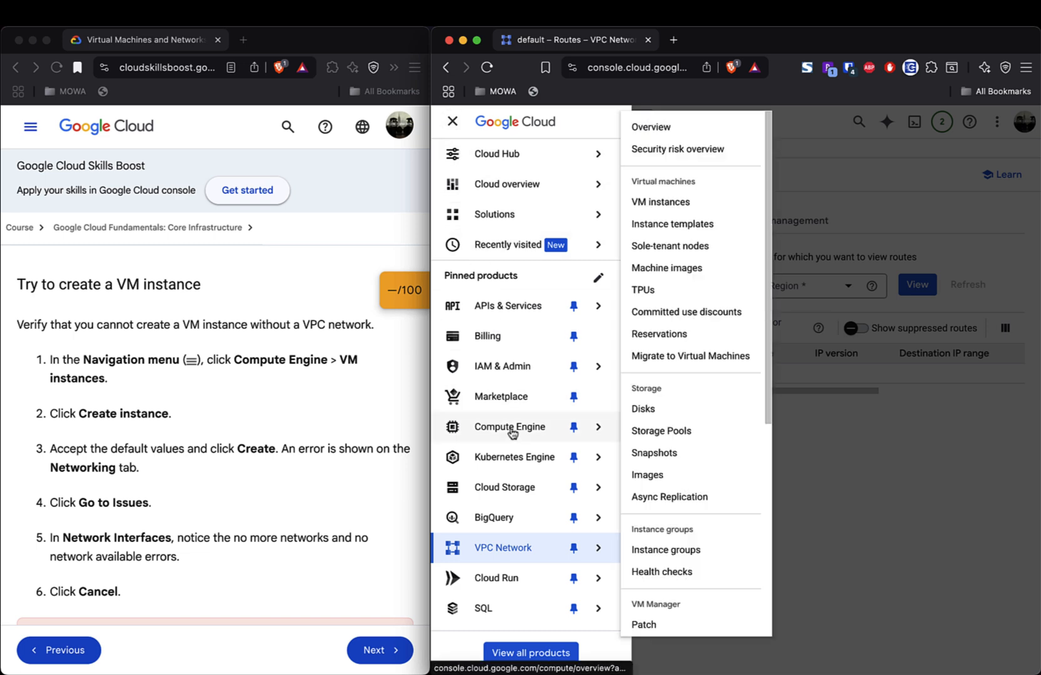
{"action": "left_click", "coordinate": [511, 429]}
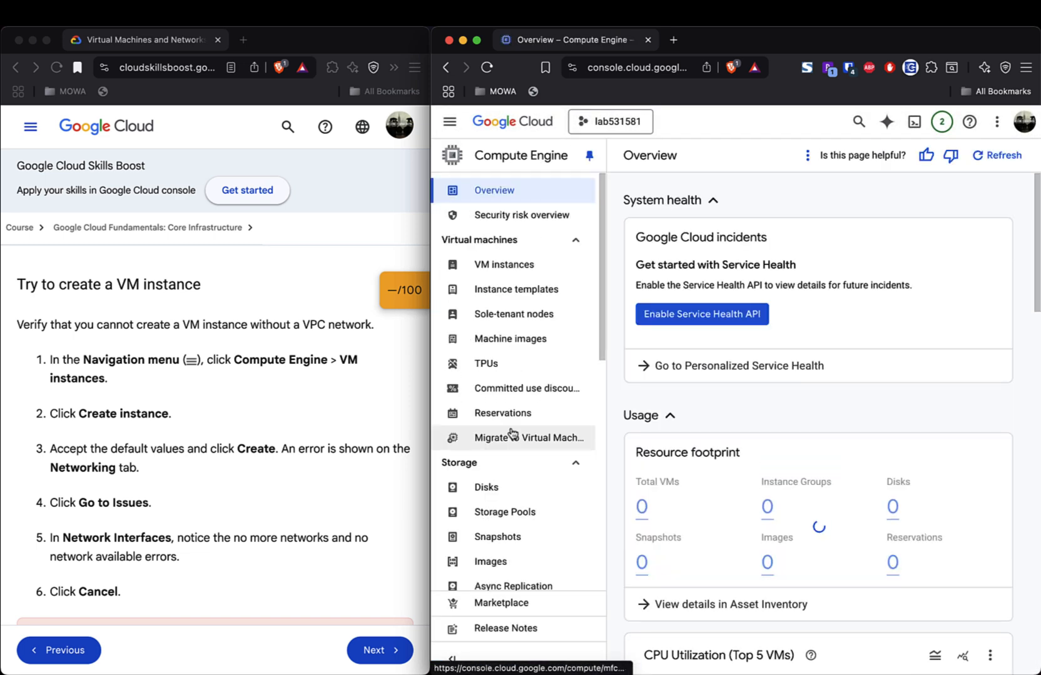
{"action": "left_click", "coordinate": [513, 274]}
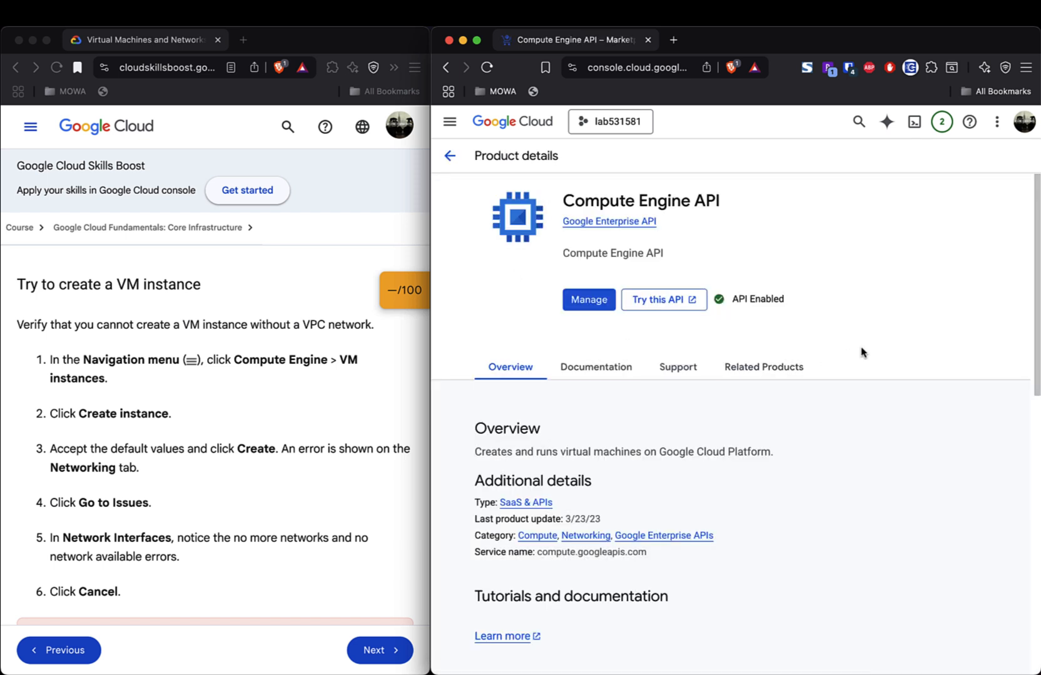
{"action": "scroll", "coordinate": [862, 352], "scroll_direction": "down", "scroll_amount": 5}
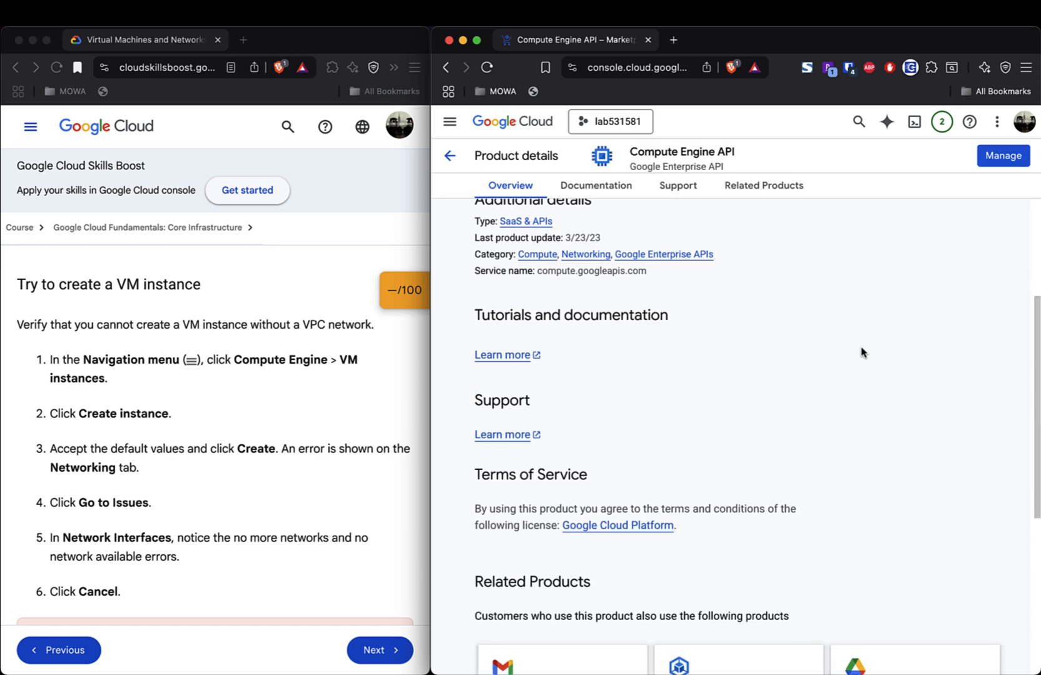
{"action": "scroll", "coordinate": [861, 352], "scroll_direction": "down", "scroll_amount": 4}
{"action": "scroll", "coordinate": [861, 352], "scroll_direction": "down", "scroll_amount": 1}
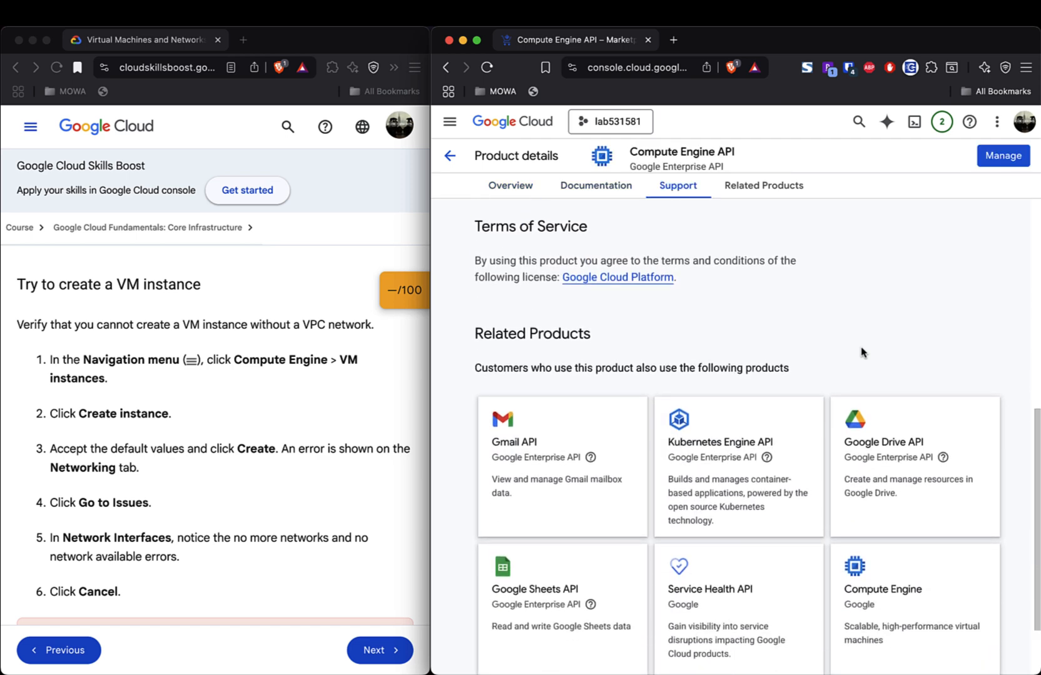
{"action": "scroll", "coordinate": [861, 352], "scroll_direction": "up", "scroll_amount": 6}
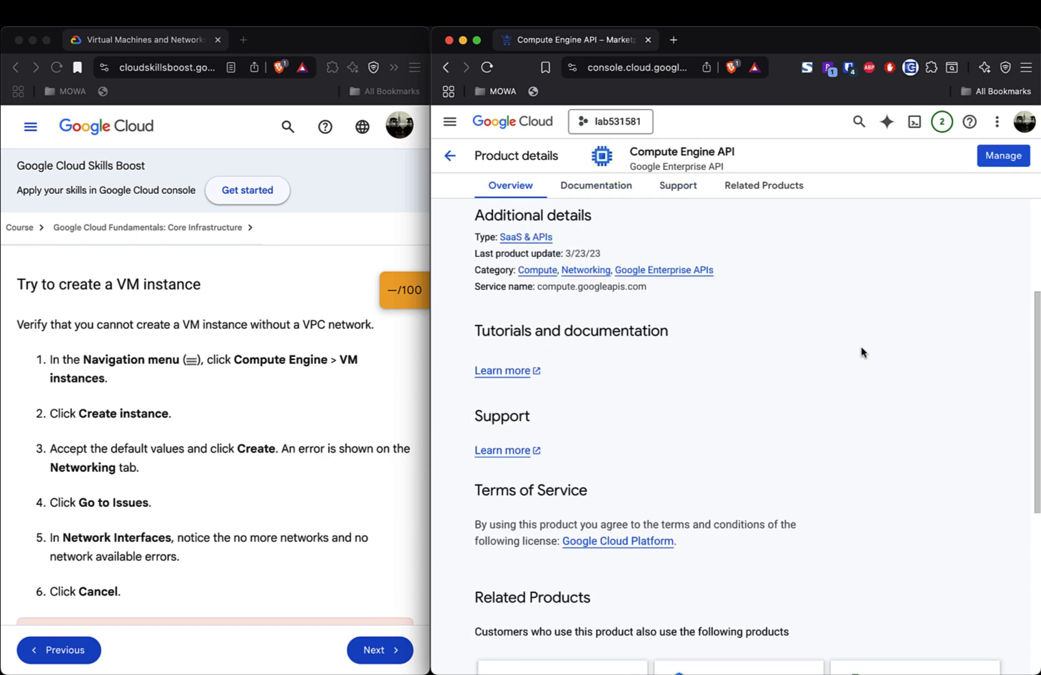
{"action": "scroll", "coordinate": [861, 353], "scroll_direction": "up", "scroll_amount": 3}
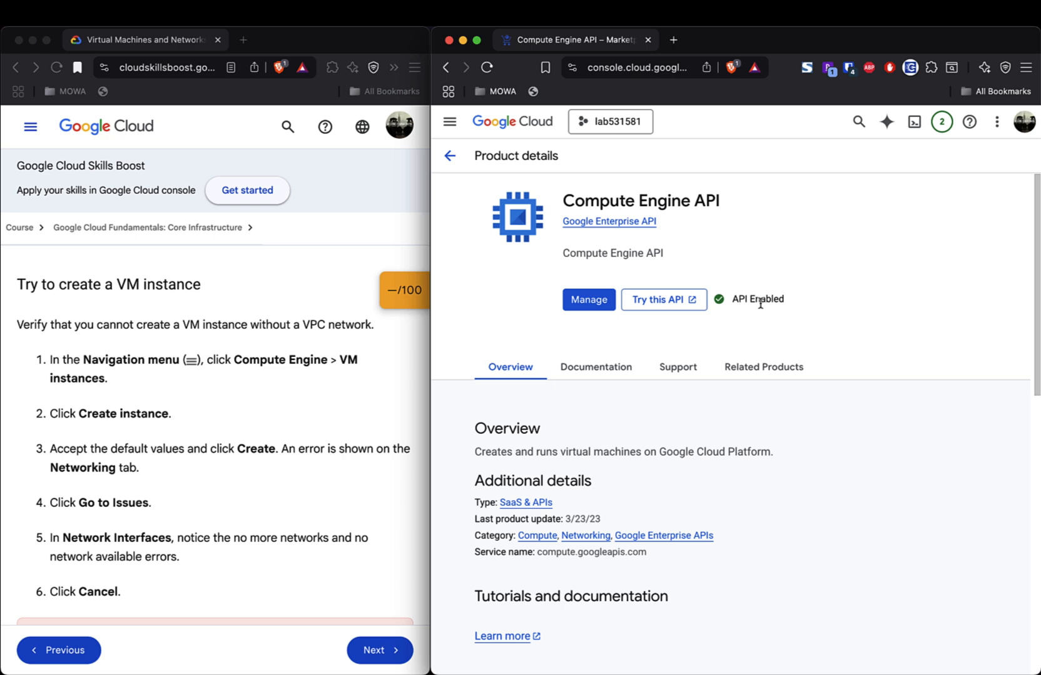
{"action": "scroll", "coordinate": [841, 500], "scroll_direction": "down", "scroll_amount": 5}
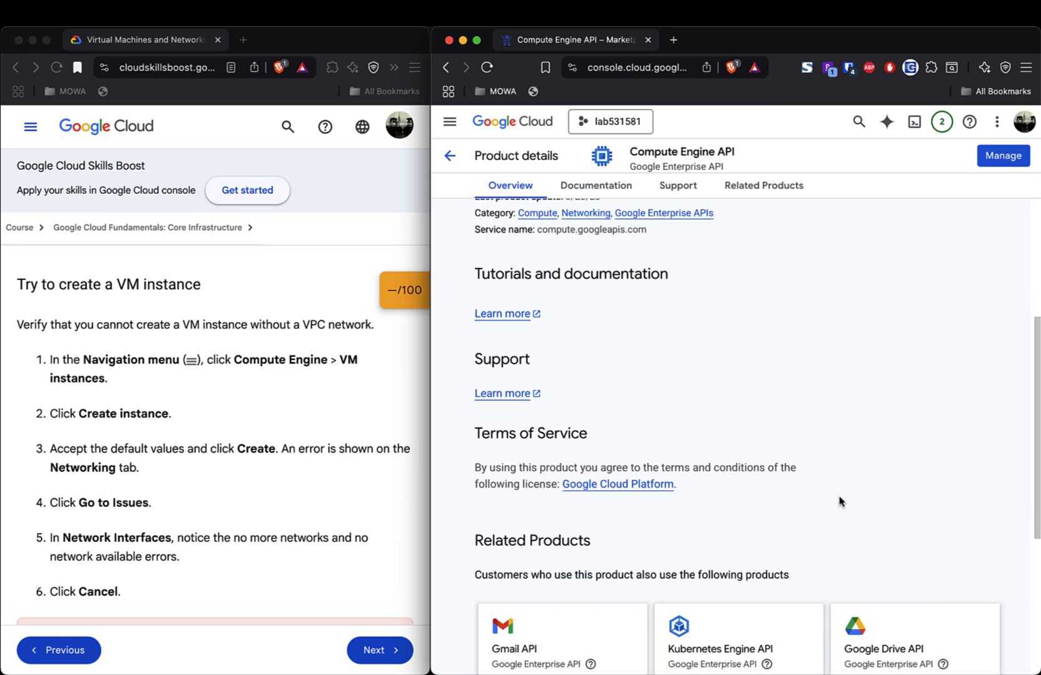
{"action": "left_click", "coordinate": [449, 156]}
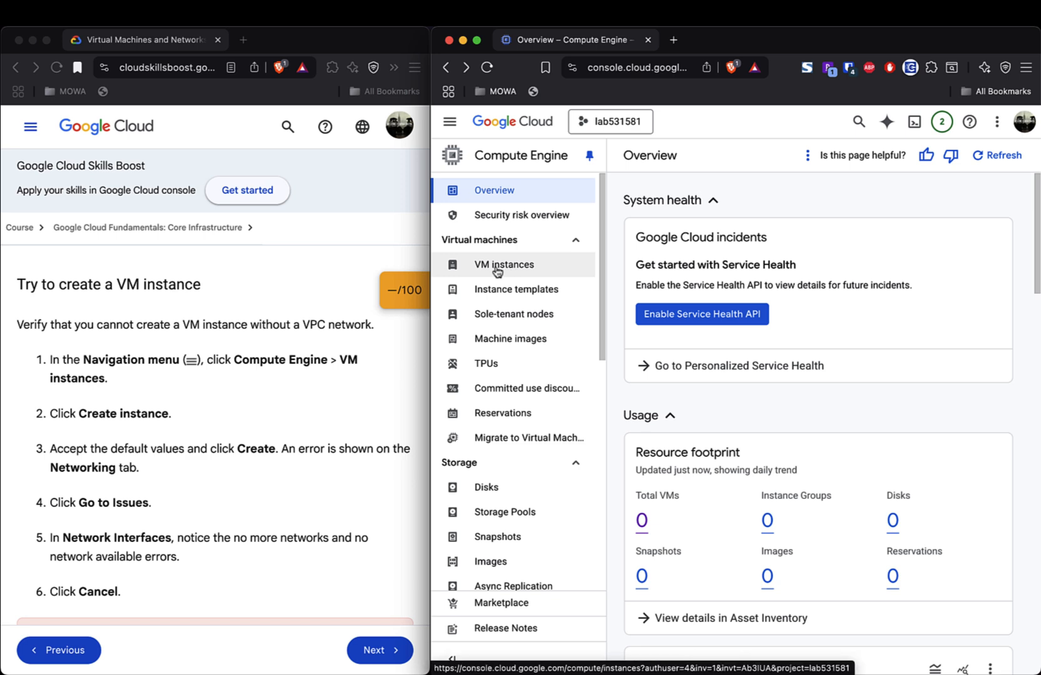
{"action": "scroll", "coordinate": [835, 398], "scroll_direction": "down", "scroll_amount": 6}
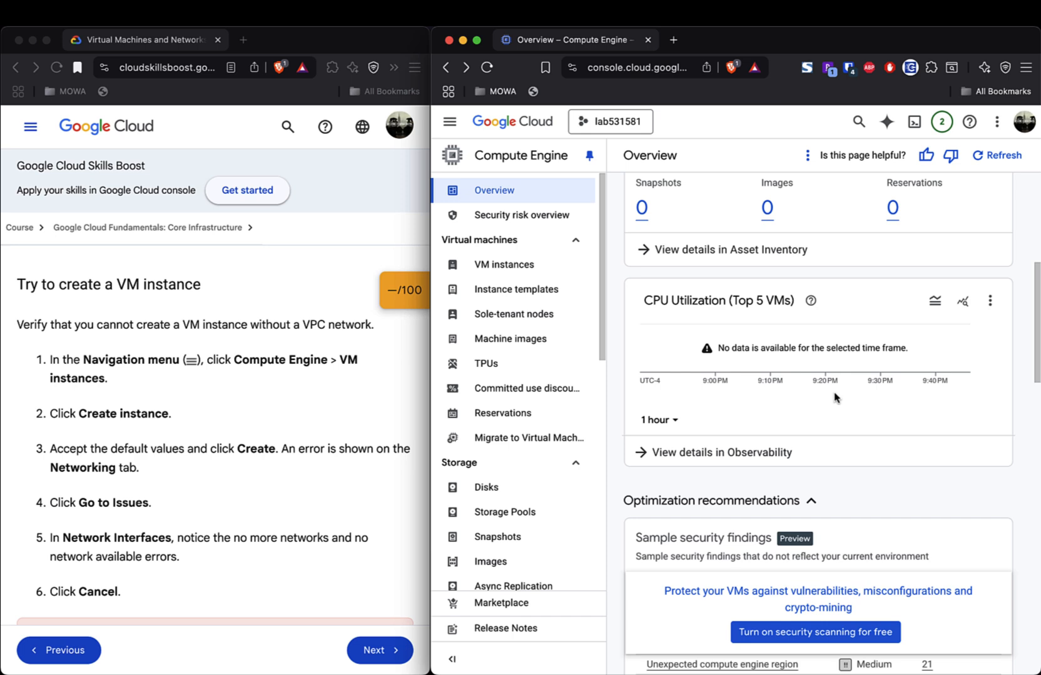
{"action": "scroll", "coordinate": [834, 397], "scroll_direction": "down", "scroll_amount": 5}
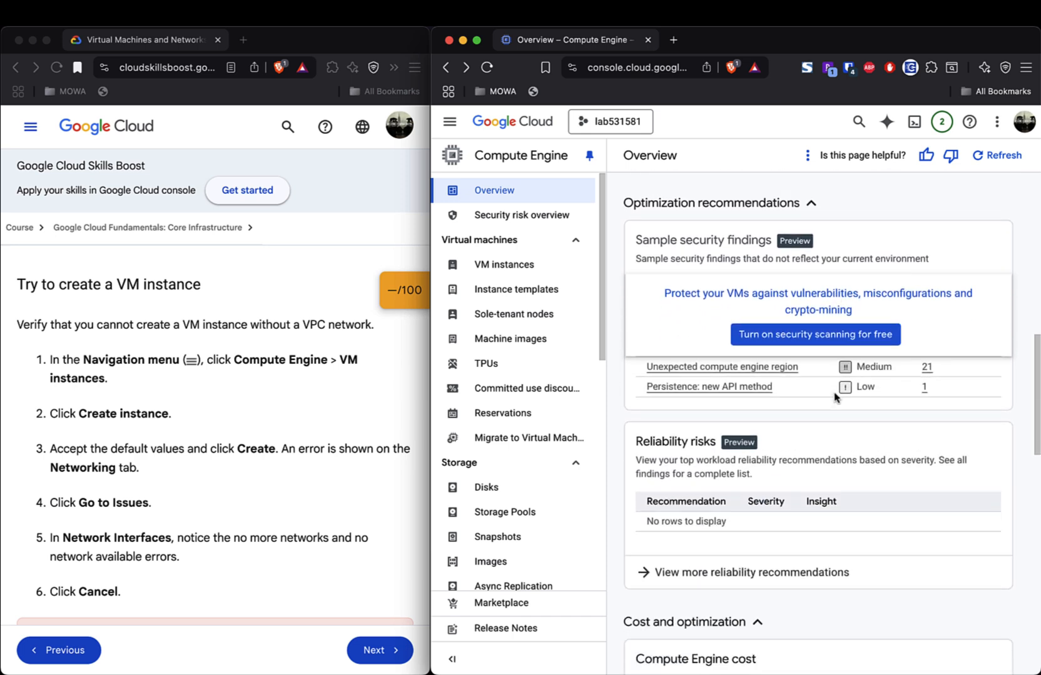
{"action": "scroll", "coordinate": [835, 397], "scroll_direction": "down", "scroll_amount": 8}
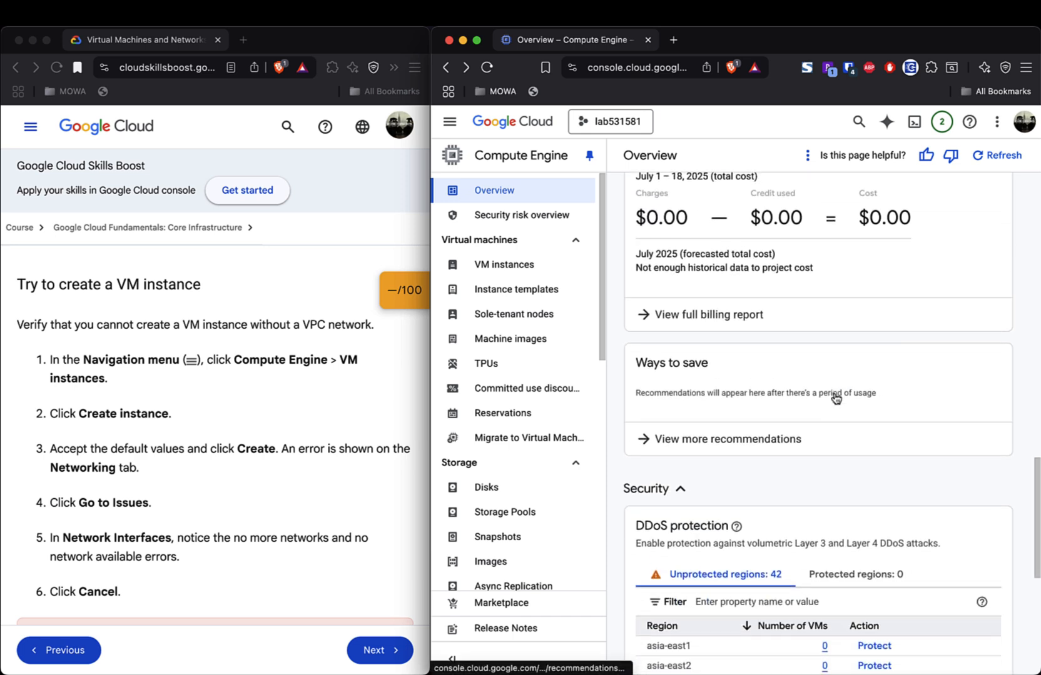
{"action": "scroll", "coordinate": [834, 397], "scroll_direction": "down", "scroll_amount": 5}
{"action": "scroll", "coordinate": [834, 397], "scroll_direction": "down", "scroll_amount": 2}
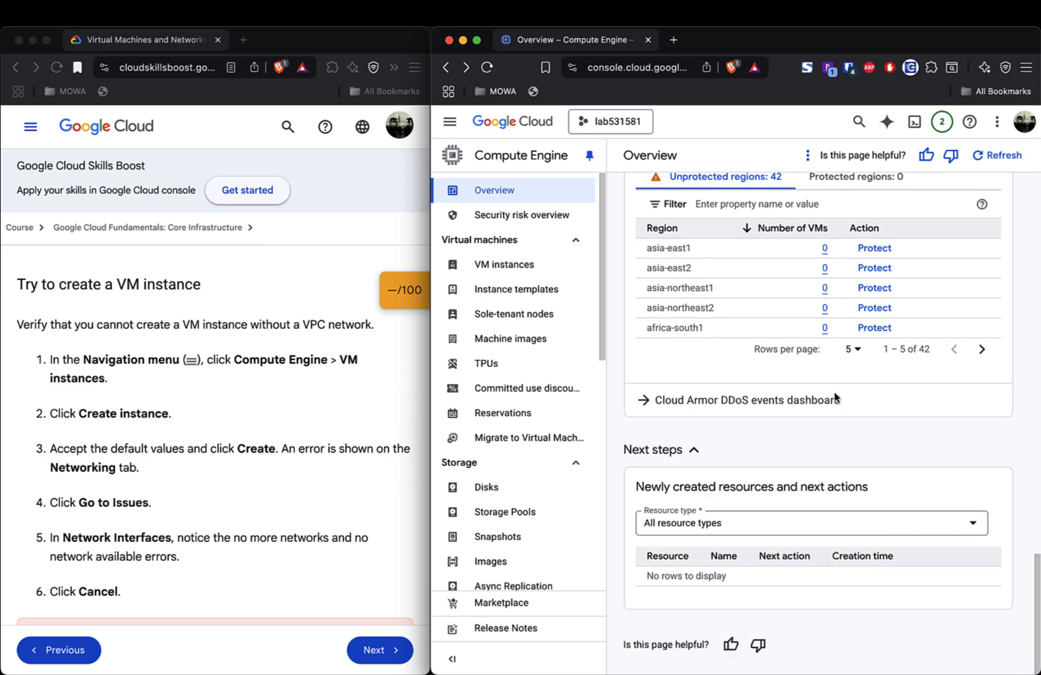
{"action": "scroll", "coordinate": [834, 397], "scroll_direction": "up", "scroll_amount": 15}
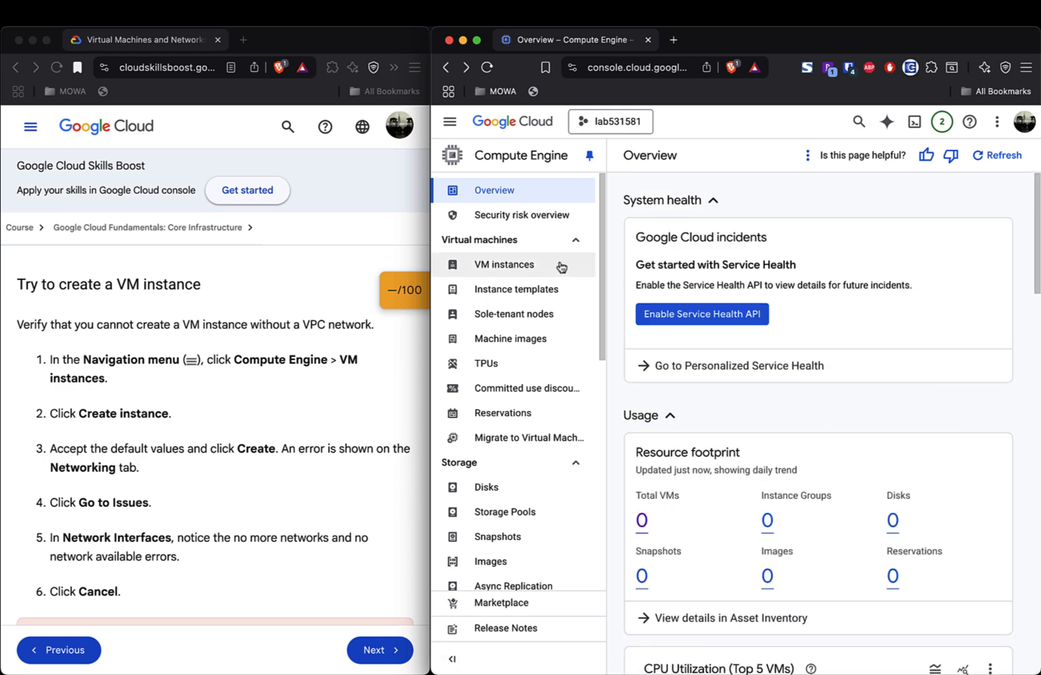
{"action": "left_click", "coordinate": [524, 271]}
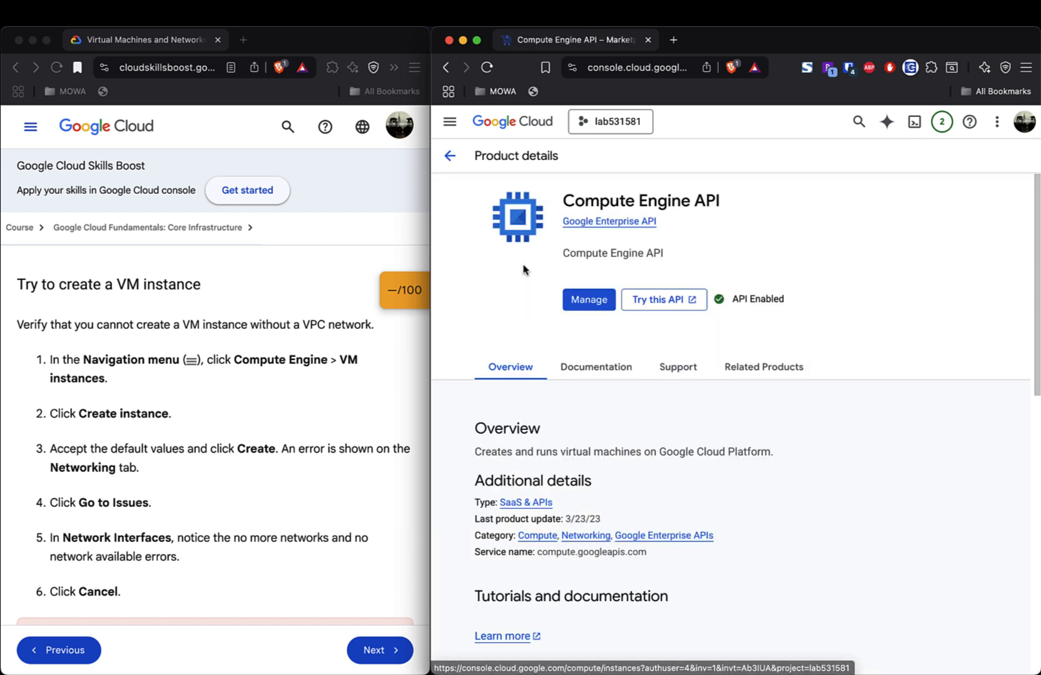
{"action": "left_click", "coordinate": [597, 300]}
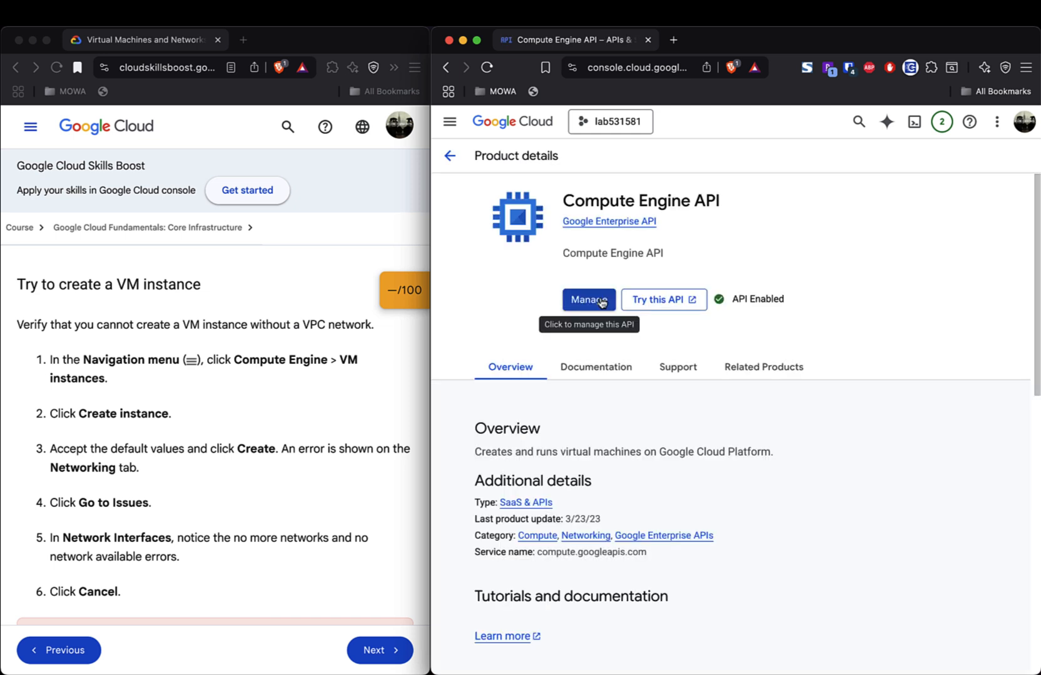
{"action": "scroll", "coordinate": [823, 413], "scroll_direction": "down", "scroll_amount": 2}
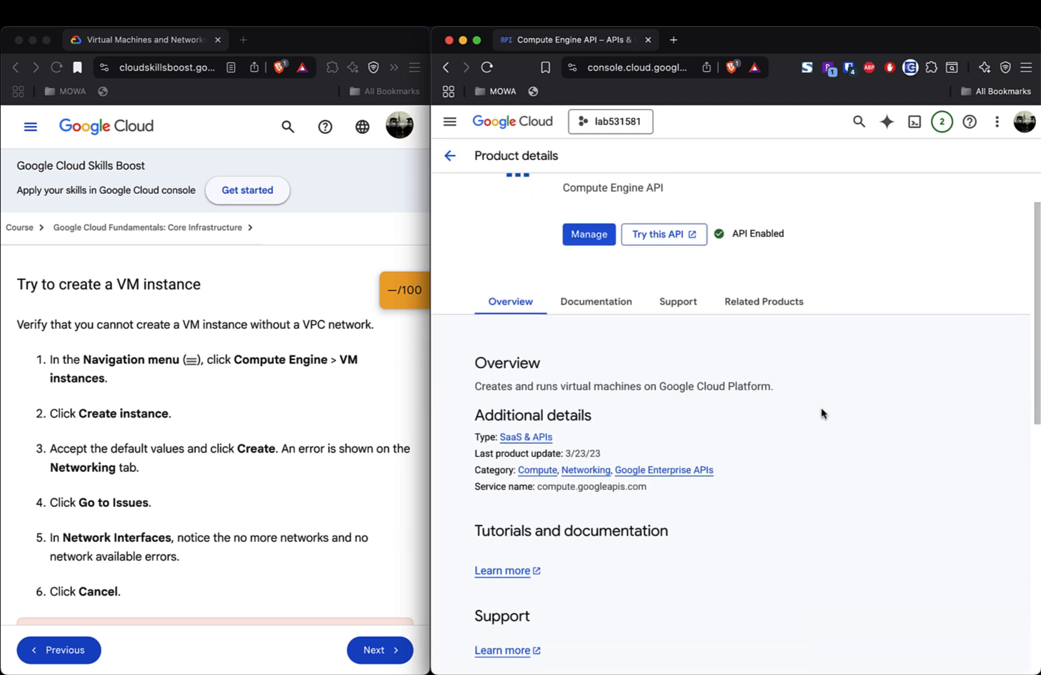
{"action": "scroll", "coordinate": [822, 413], "scroll_direction": "down", "scroll_amount": 5}
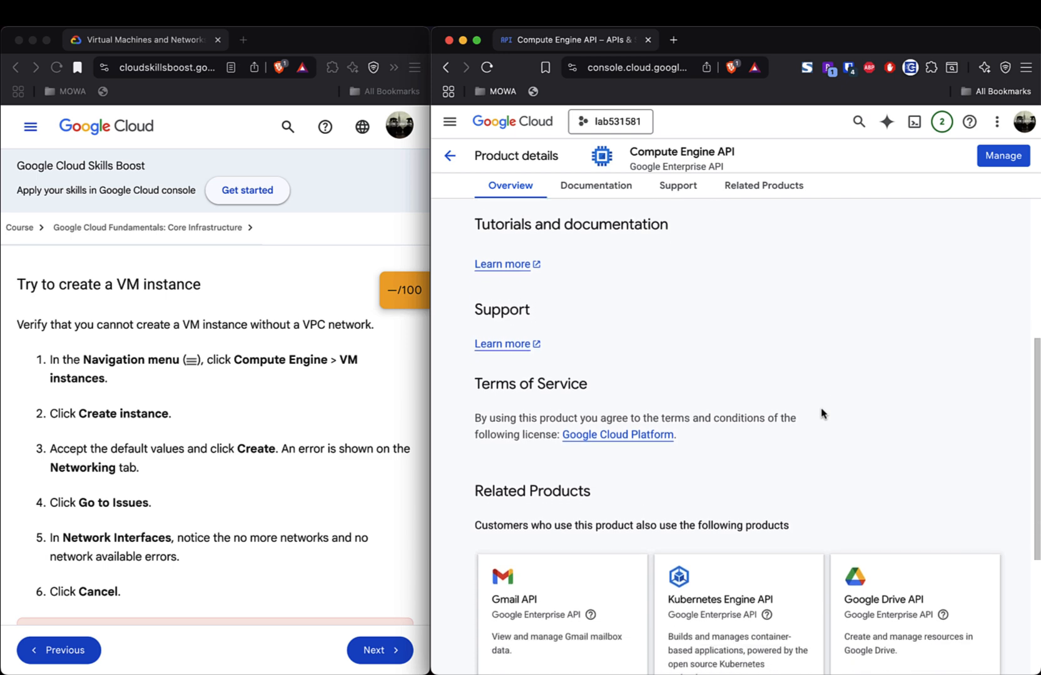
{"action": "scroll", "coordinate": [822, 414], "scroll_direction": "down", "scroll_amount": 5}
{"action": "scroll", "coordinate": [822, 413], "scroll_direction": "up", "scroll_amount": 9}
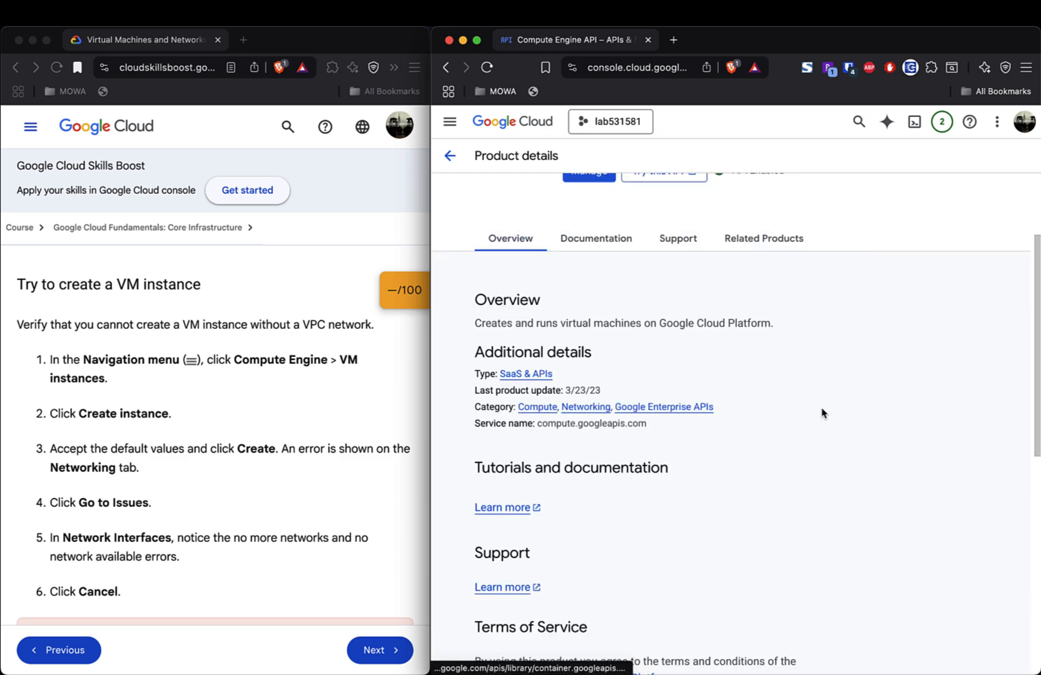
{"action": "scroll", "coordinate": [822, 414], "scroll_direction": "up", "scroll_amount": 2}
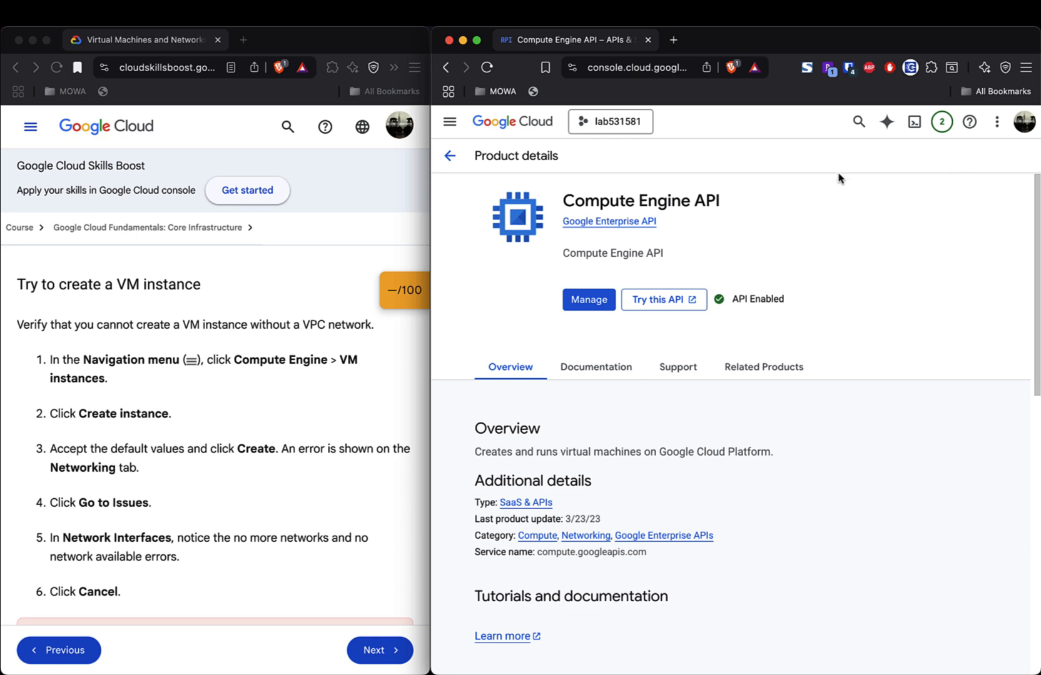
{"action": "left_click", "coordinate": [450, 157]}
{"action": "left_click", "coordinate": [449, 158]}
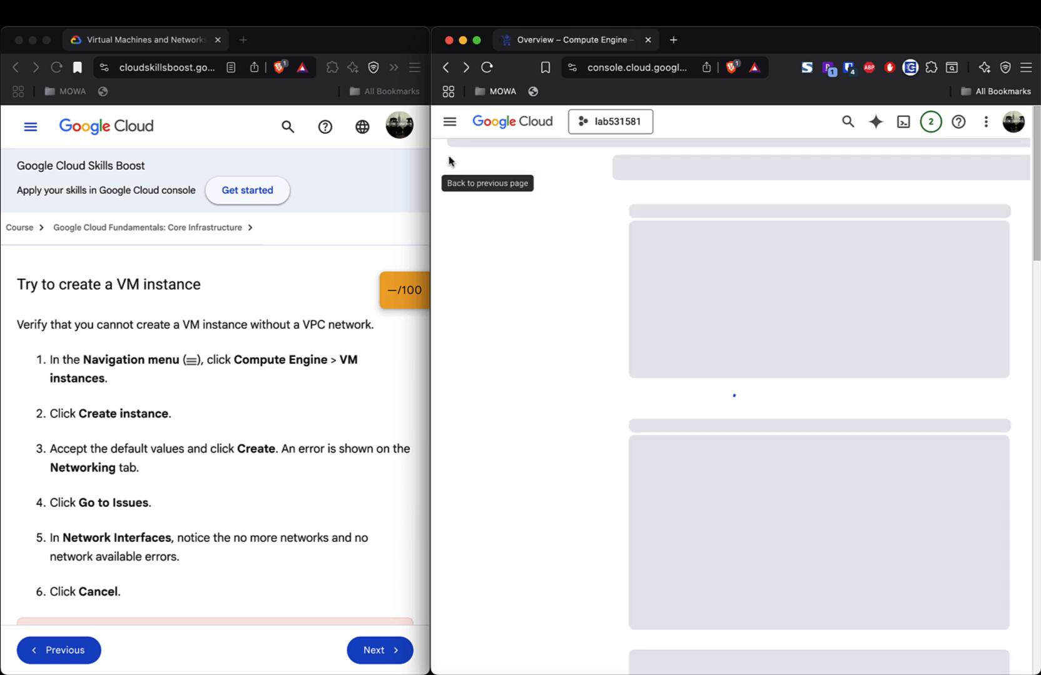
{"action": "left_click", "coordinate": [450, 122]}
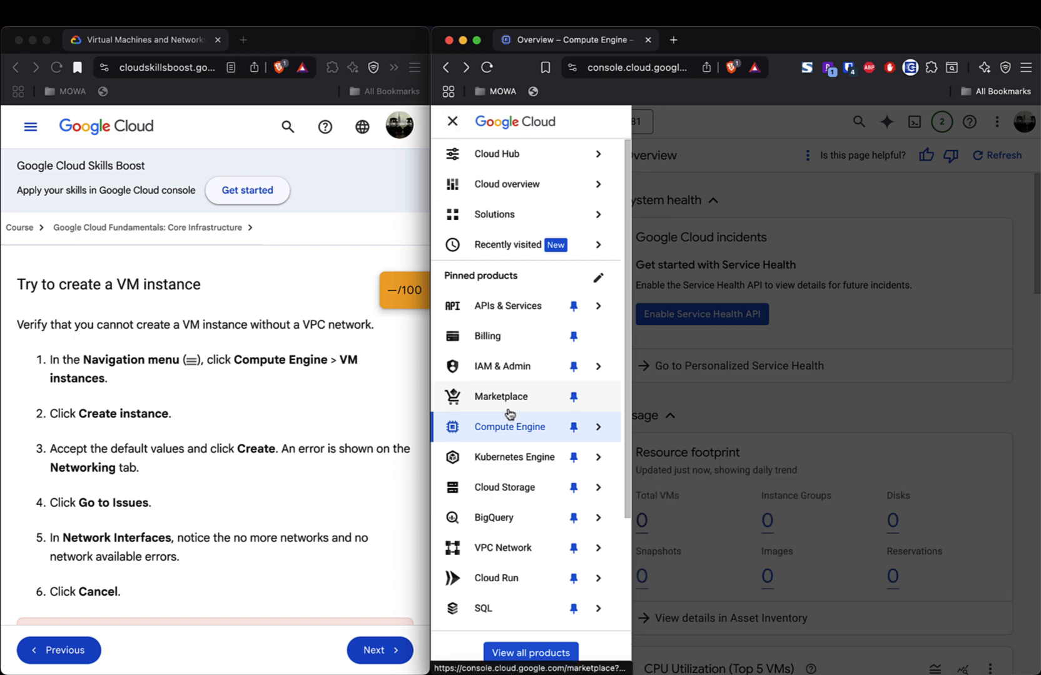
{"action": "mouse_move", "coordinate": [507, 452]}
{"action": "mouse_move", "coordinate": [515, 366]}
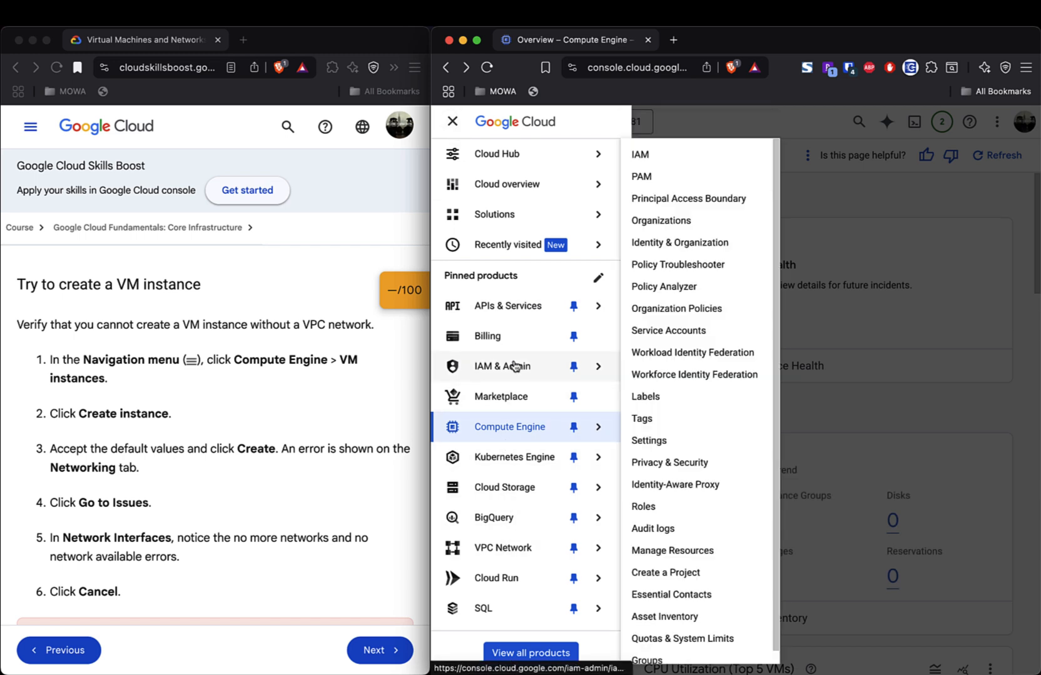
{"action": "mouse_move", "coordinate": [514, 430]}
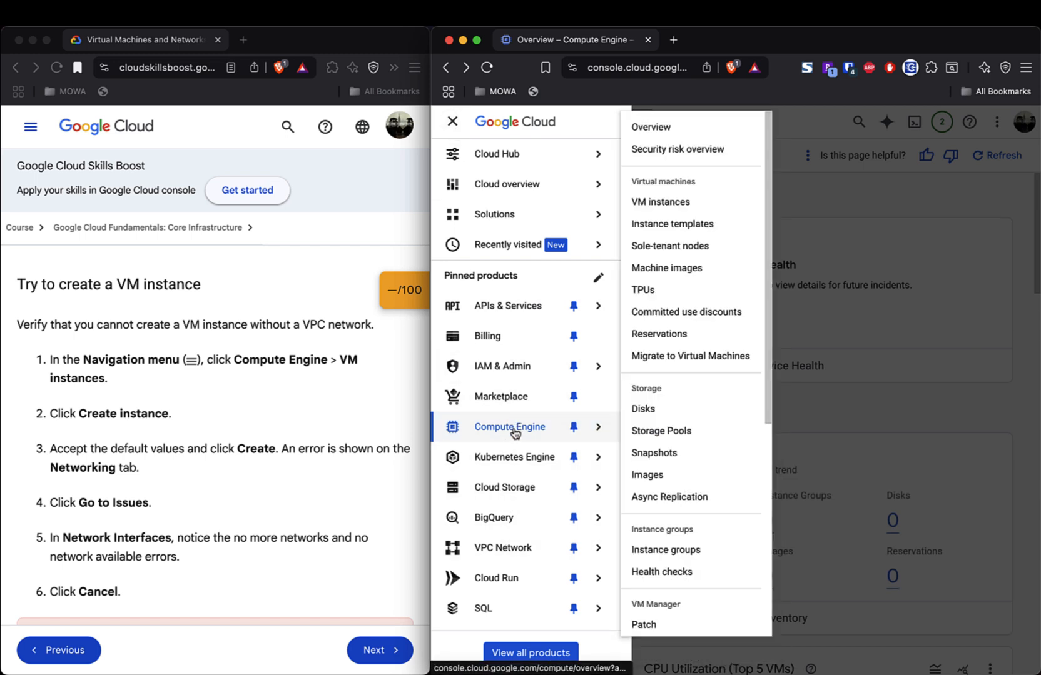
{"action": "left_click", "coordinate": [662, 212]}
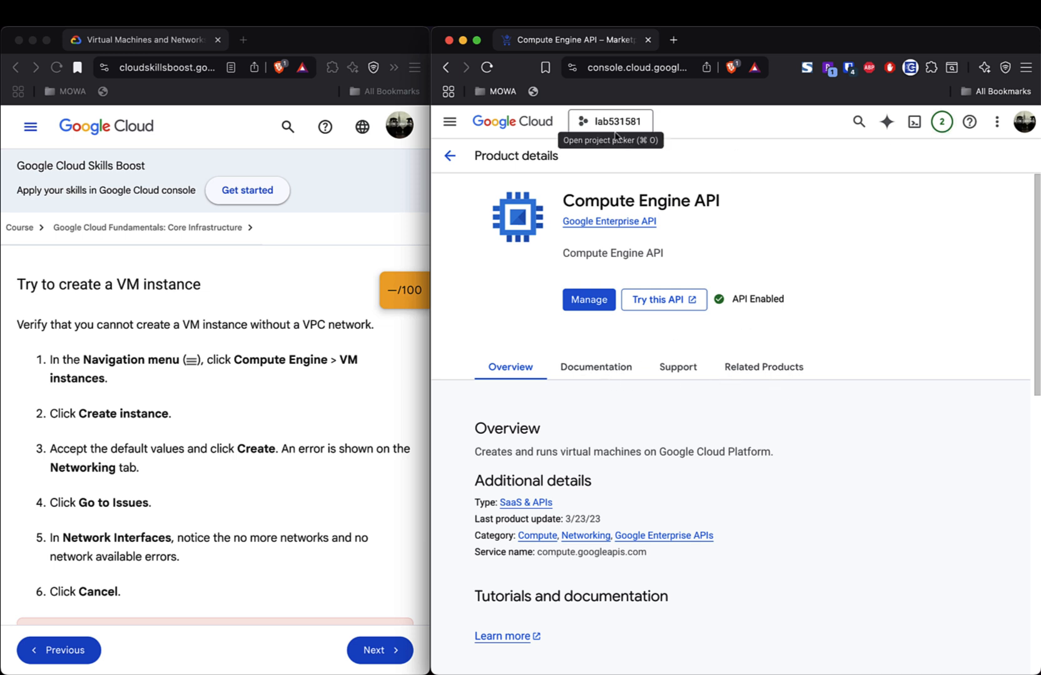
{"action": "scroll", "coordinate": [874, 567], "scroll_direction": "down", "scroll_amount": 8}
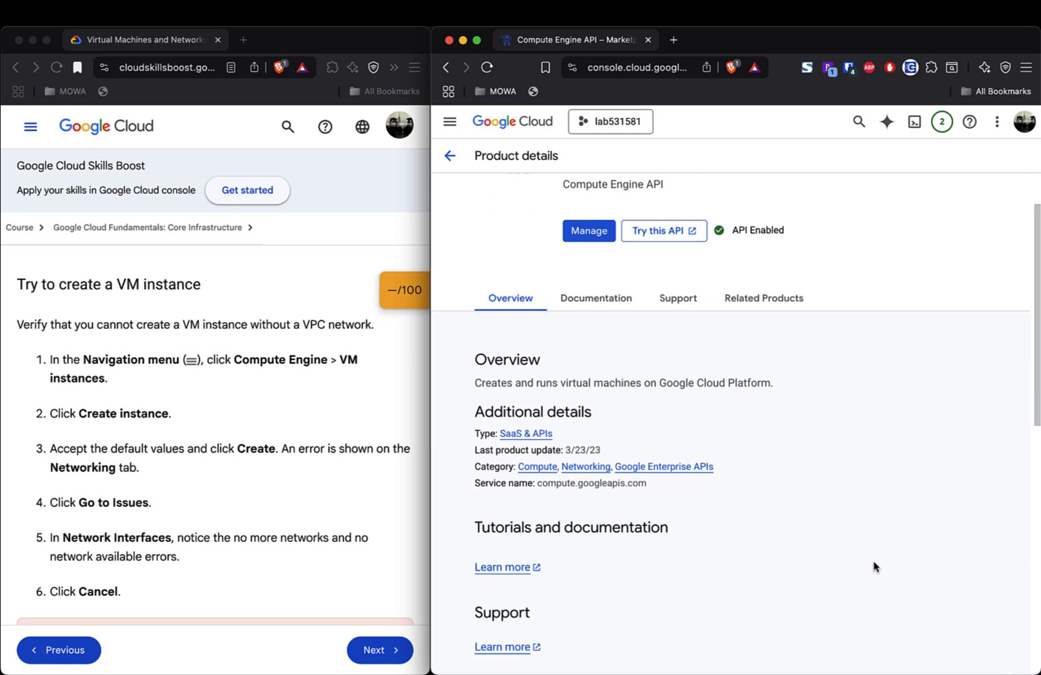
{"action": "scroll", "coordinate": [874, 567], "scroll_direction": "down", "scroll_amount": 1}
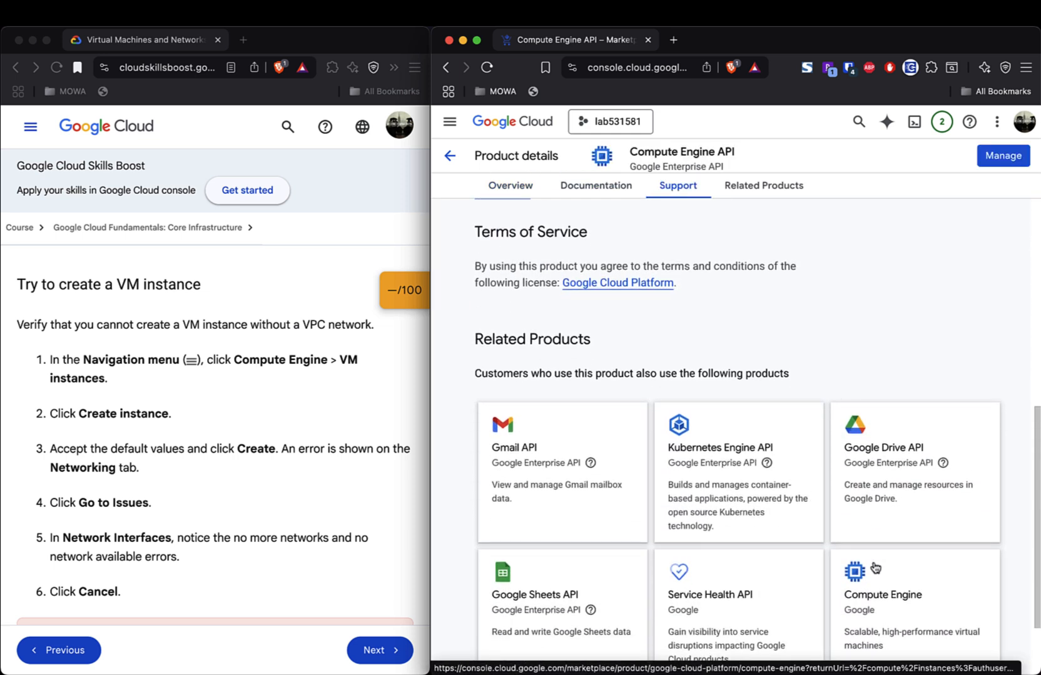
{"action": "scroll", "coordinate": [875, 567], "scroll_direction": "down", "scroll_amount": 2}
{"action": "scroll", "coordinate": [874, 567], "scroll_direction": "up", "scroll_amount": 10}
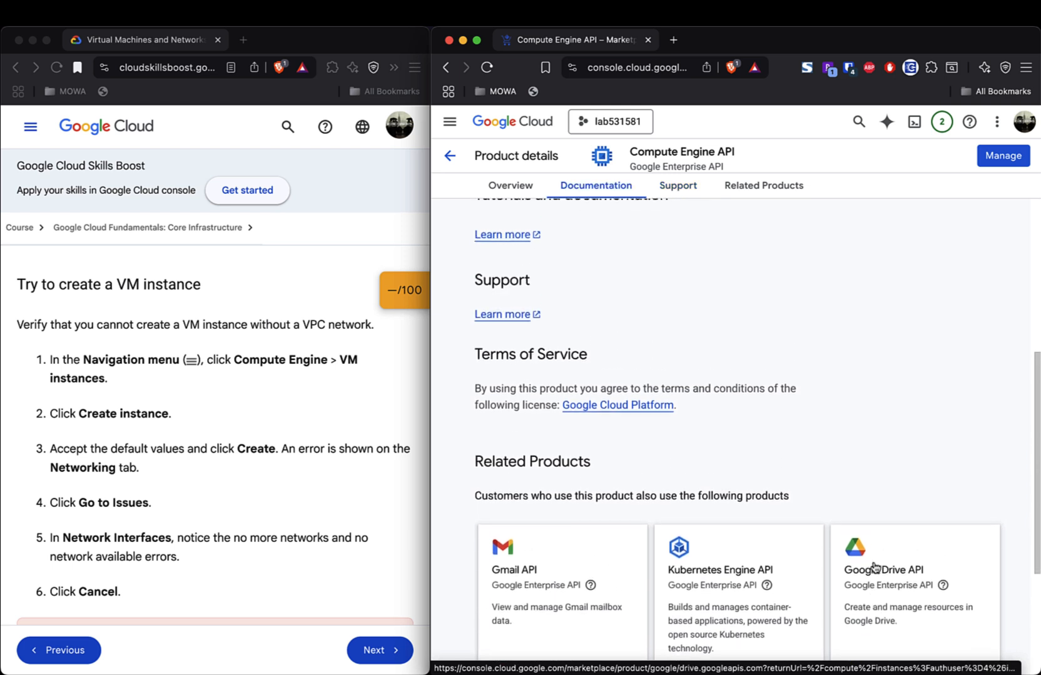
{"action": "scroll", "coordinate": [874, 568], "scroll_direction": "up", "scroll_amount": 1}
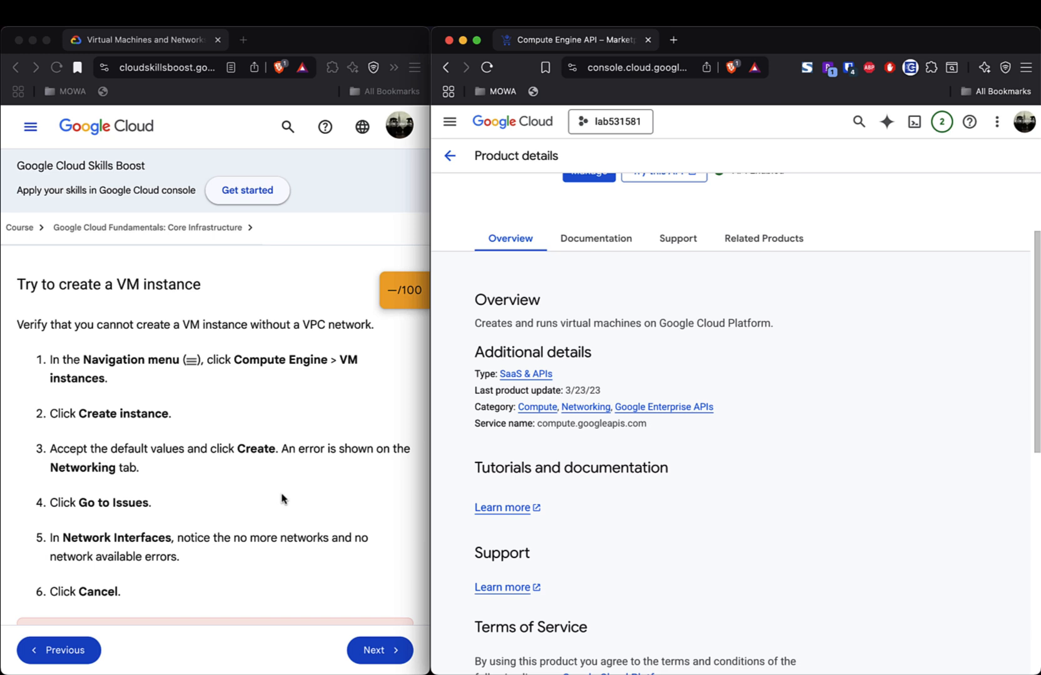
{"action": "scroll", "coordinate": [282, 498], "scroll_direction": "up", "scroll_amount": 7}
{"action": "scroll", "coordinate": [543, 438], "scroll_direction": "up", "scroll_amount": 3}
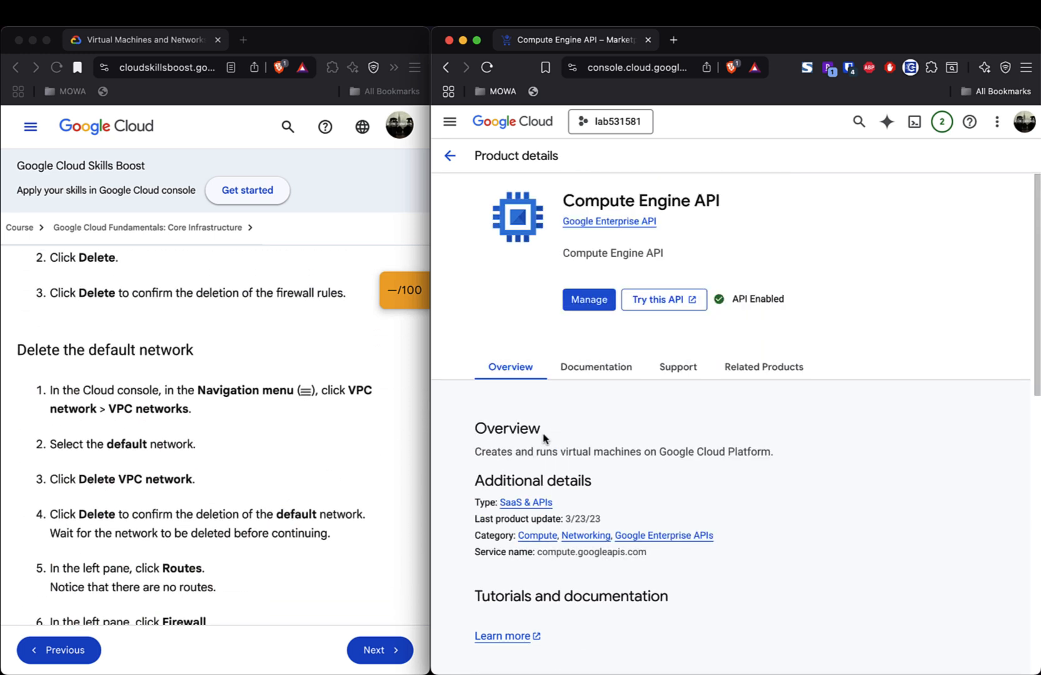
- Return to the Compute Engine overview and scroll through its 42 unprotected regions, each with 0 VMs
{"action": "left_click", "coordinate": [450, 156]}
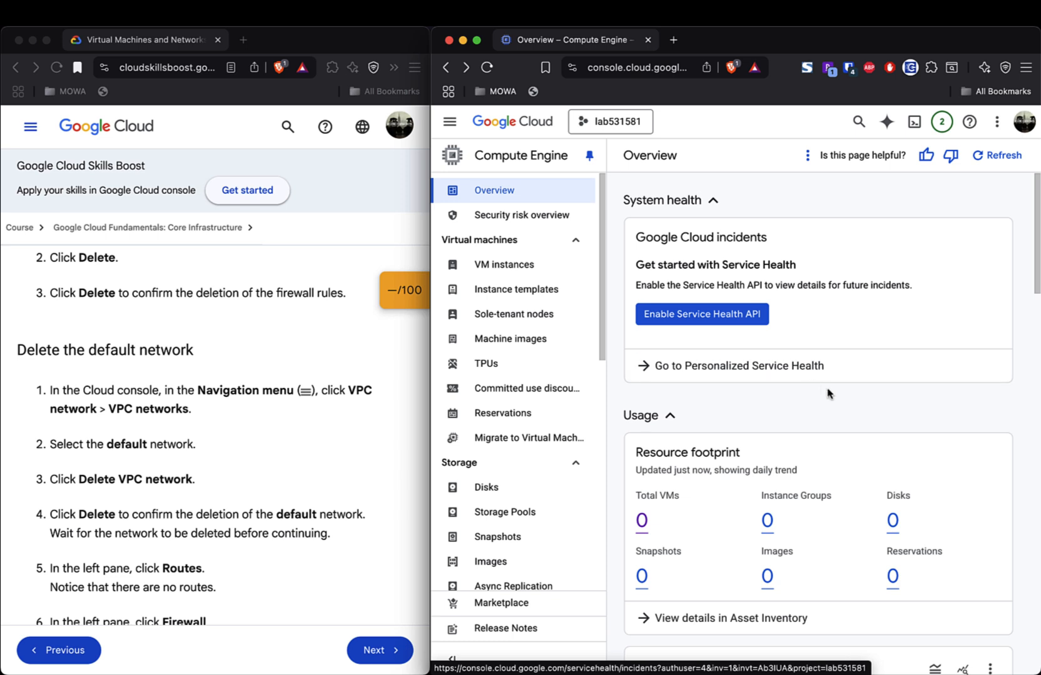
{"action": "scroll", "coordinate": [829, 395], "scroll_direction": "down", "scroll_amount": 4}
{"action": "scroll", "coordinate": [828, 393], "scroll_direction": "down", "scroll_amount": 8}
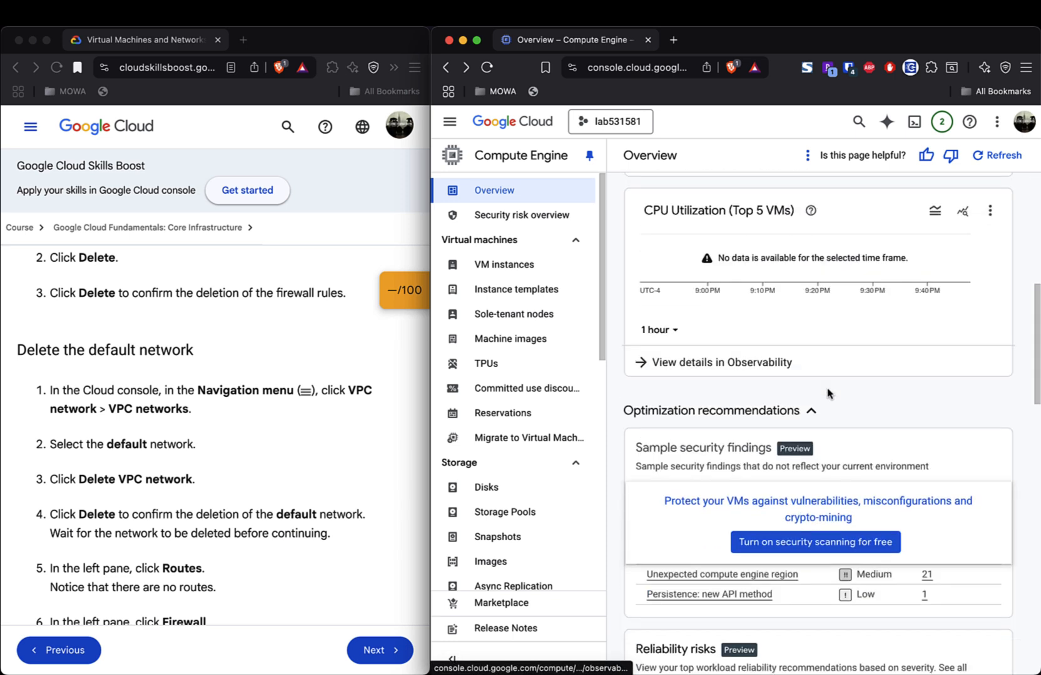
{"action": "scroll", "coordinate": [828, 392], "scroll_direction": "down", "scroll_amount": 18}
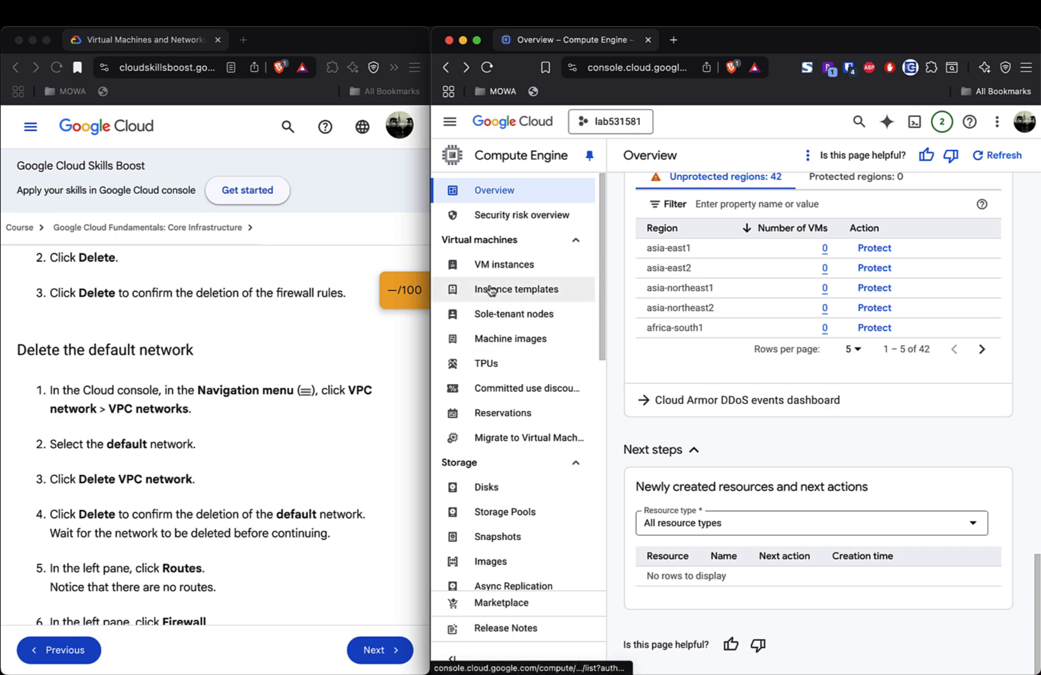
{"action": "scroll", "coordinate": [729, 370], "scroll_direction": "up", "scroll_amount": 18}
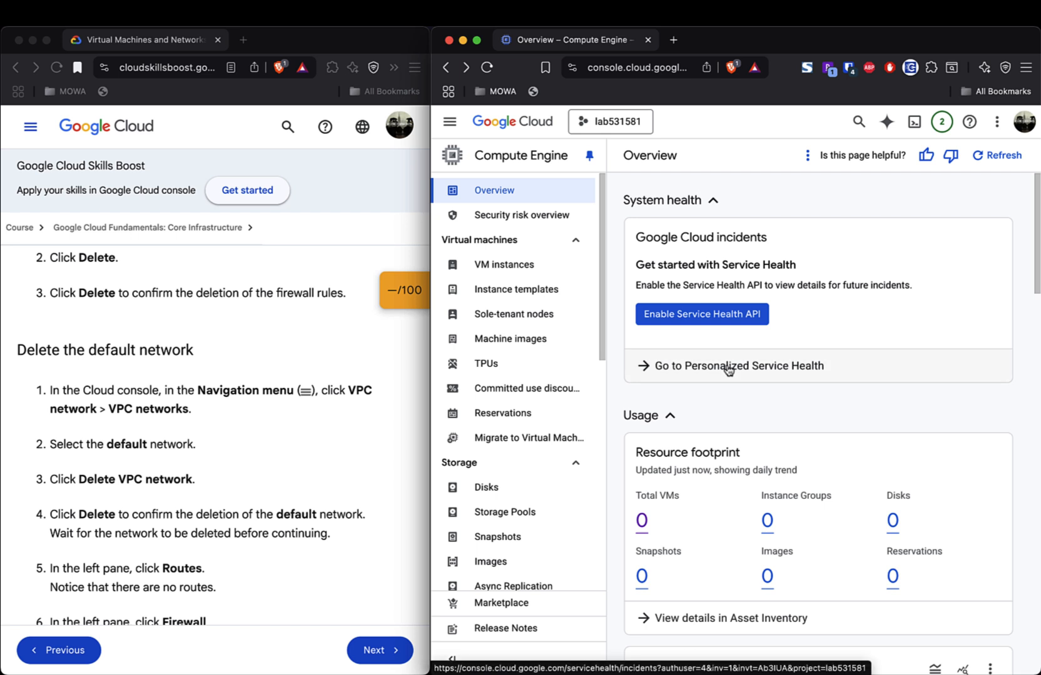
{"action": "scroll", "coordinate": [755, 425], "scroll_direction": "down", "scroll_amount": 3}
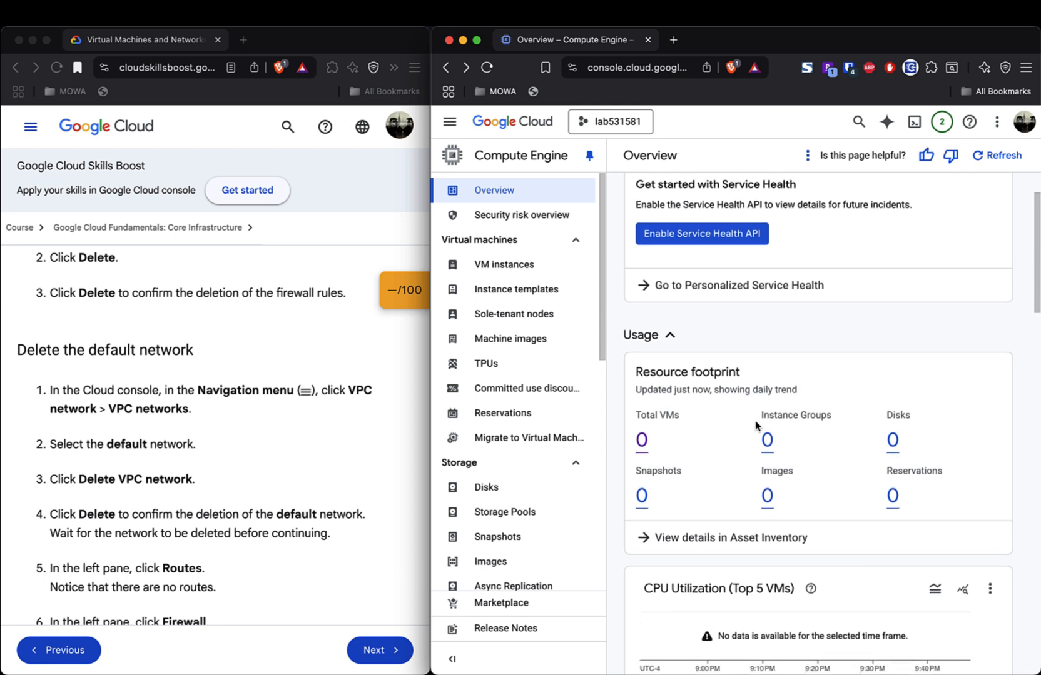
{"action": "scroll", "coordinate": [756, 425], "scroll_direction": "down", "scroll_amount": 4}
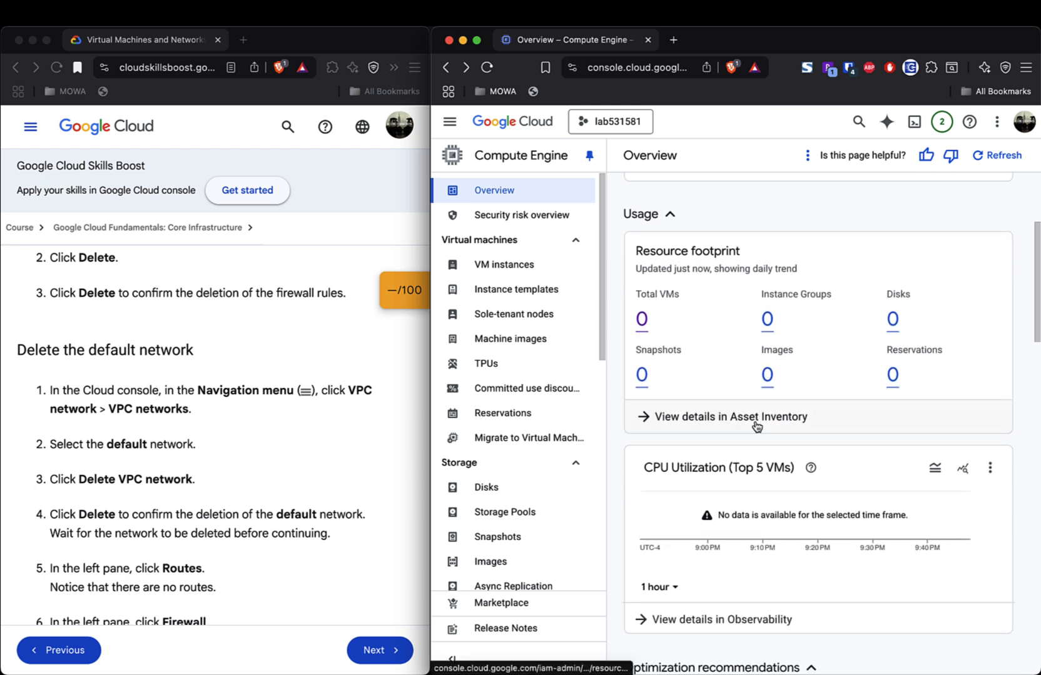
{"action": "scroll", "coordinate": [755, 426], "scroll_direction": "down", "scroll_amount": 10}
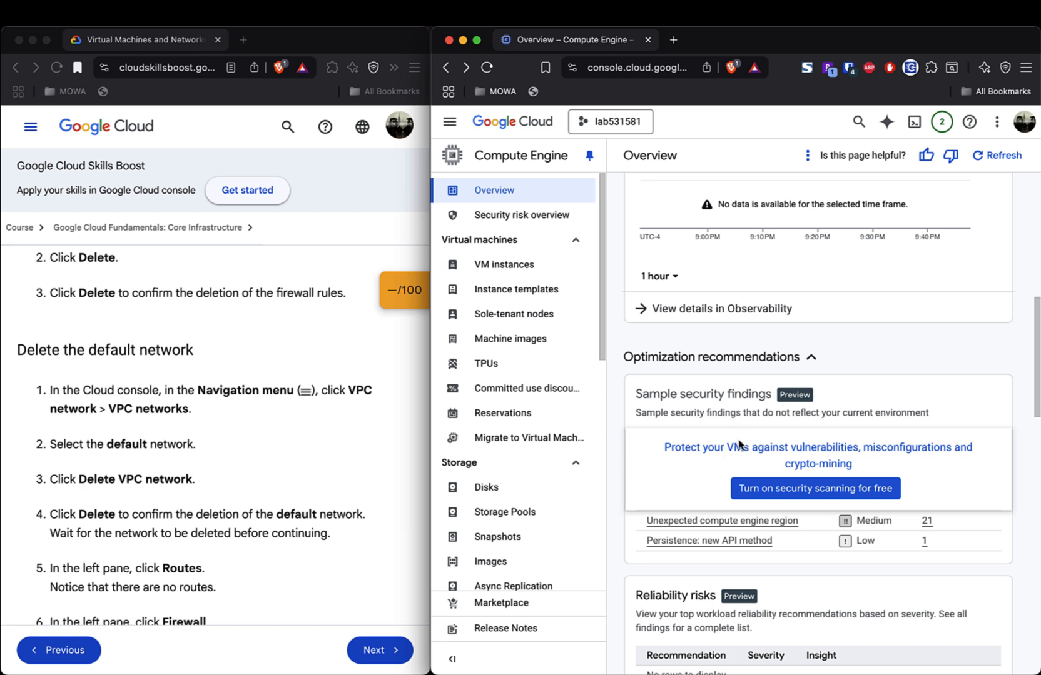
{"action": "scroll", "coordinate": [739, 444], "scroll_direction": "down", "scroll_amount": 2}
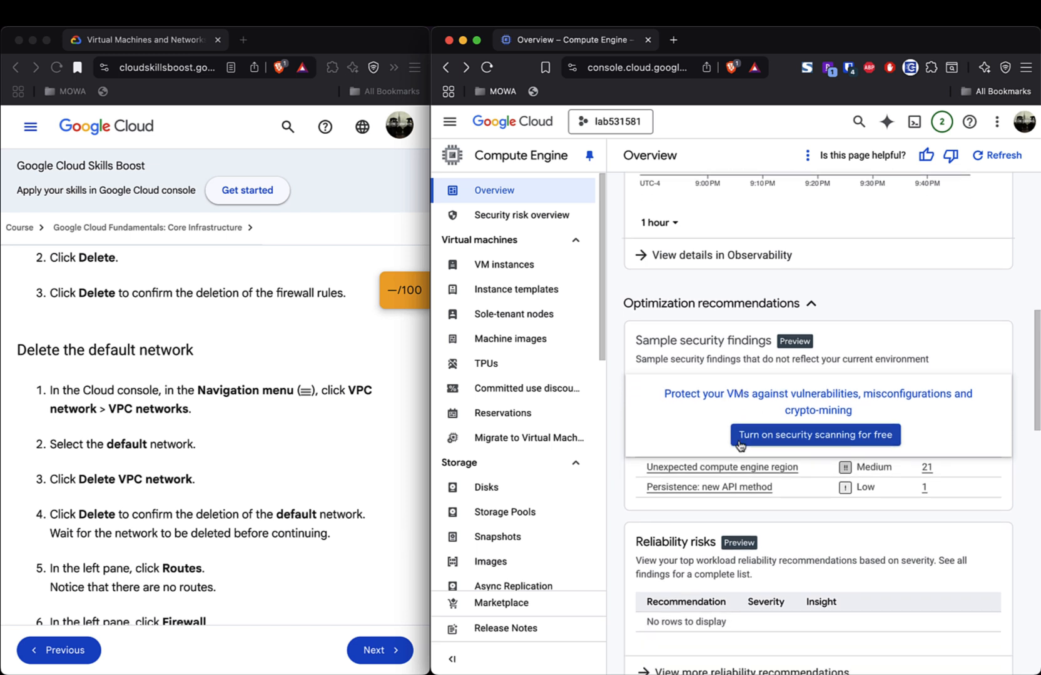
{"action": "scroll", "coordinate": [700, 431], "scroll_direction": "down", "scroll_amount": 8}
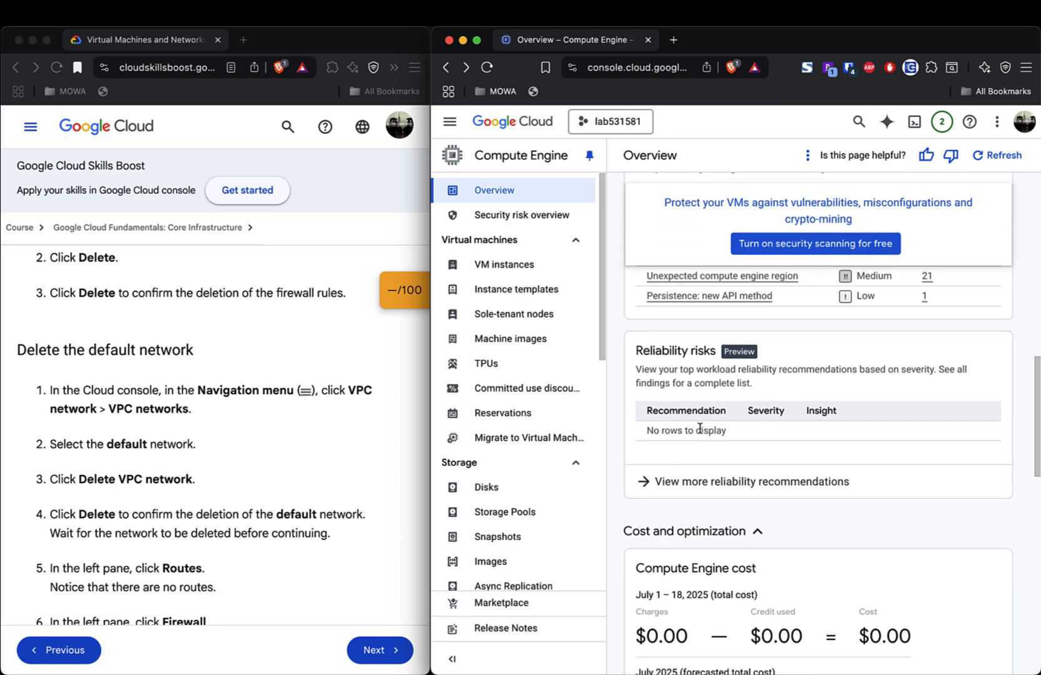
{"action": "scroll", "coordinate": [700, 432], "scroll_direction": "down", "scroll_amount": 15}
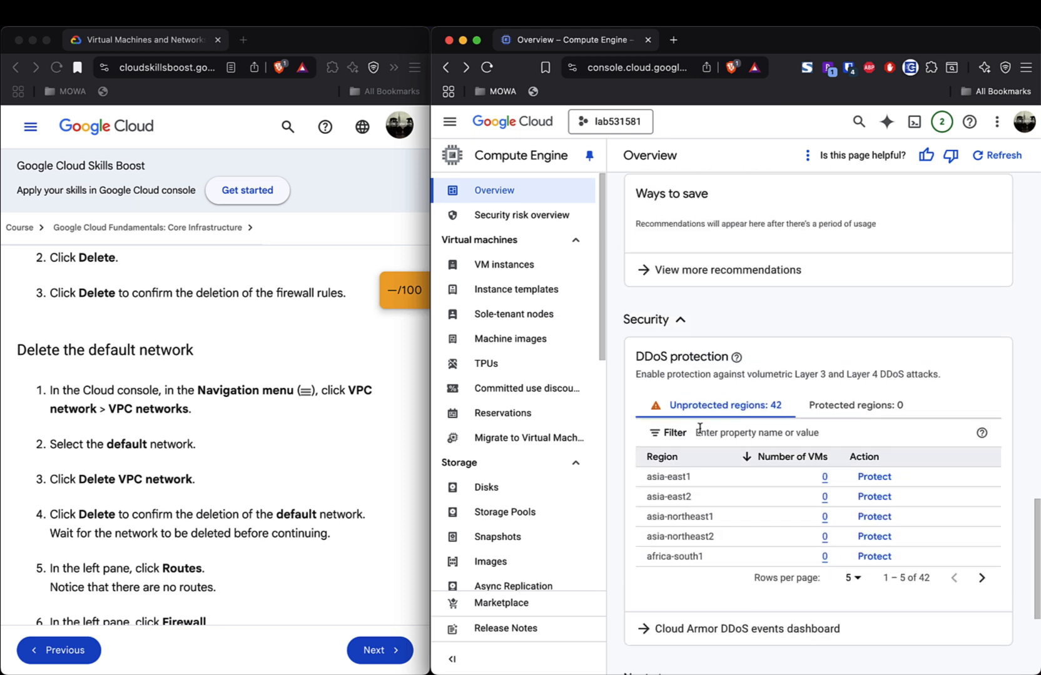
{"action": "scroll", "coordinate": [699, 427], "scroll_direction": "down", "scroll_amount": 7}
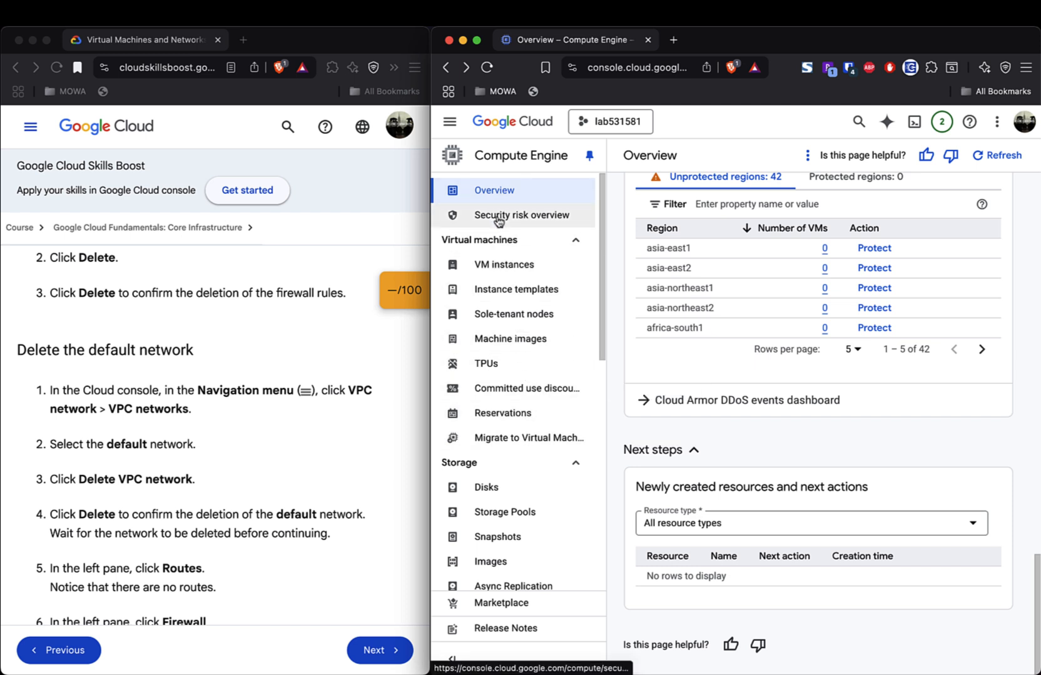
{"action": "scroll", "coordinate": [532, 510], "scroll_direction": "down", "scroll_amount": 5}
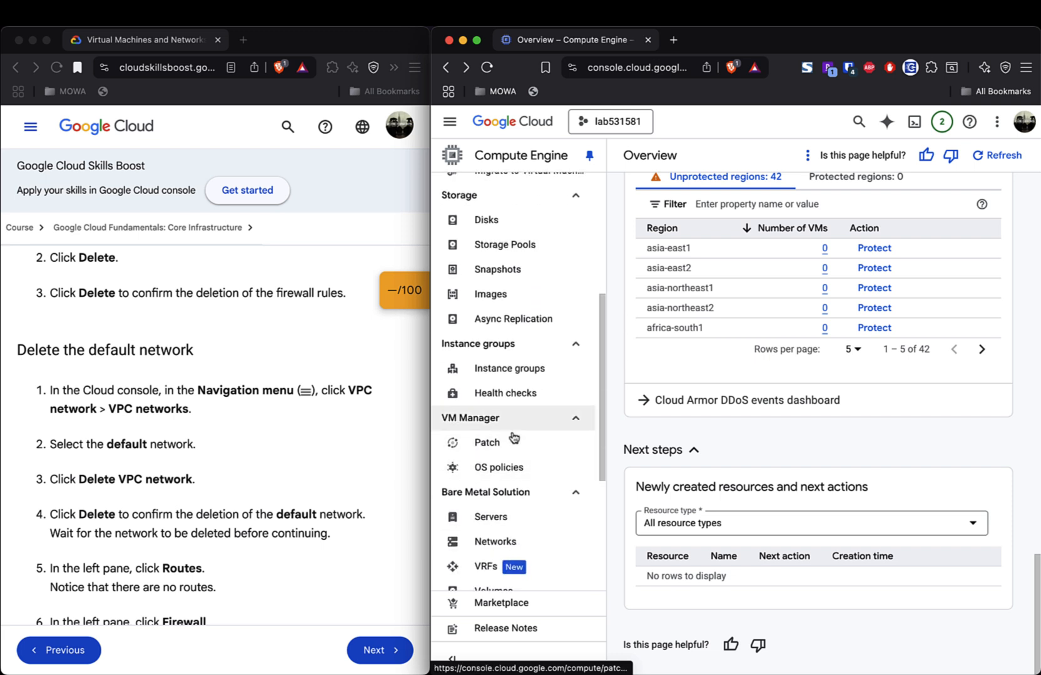
{"action": "scroll", "coordinate": [508, 426], "scroll_direction": "down", "scroll_amount": 4}
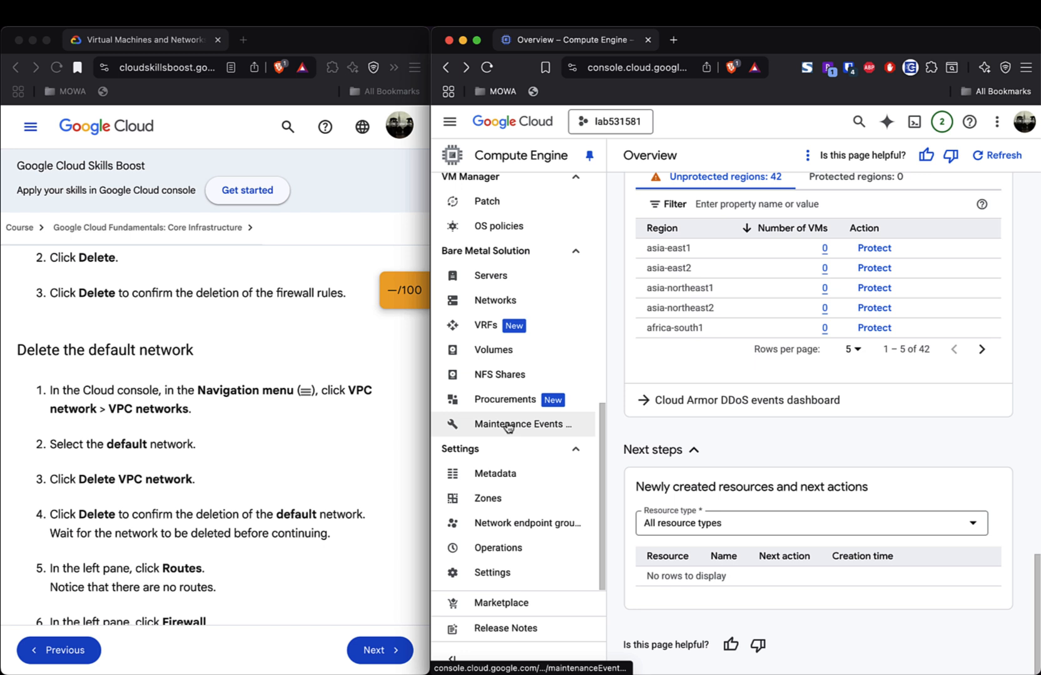
{"action": "scroll", "coordinate": [508, 427], "scroll_direction": "up", "scroll_amount": 3}
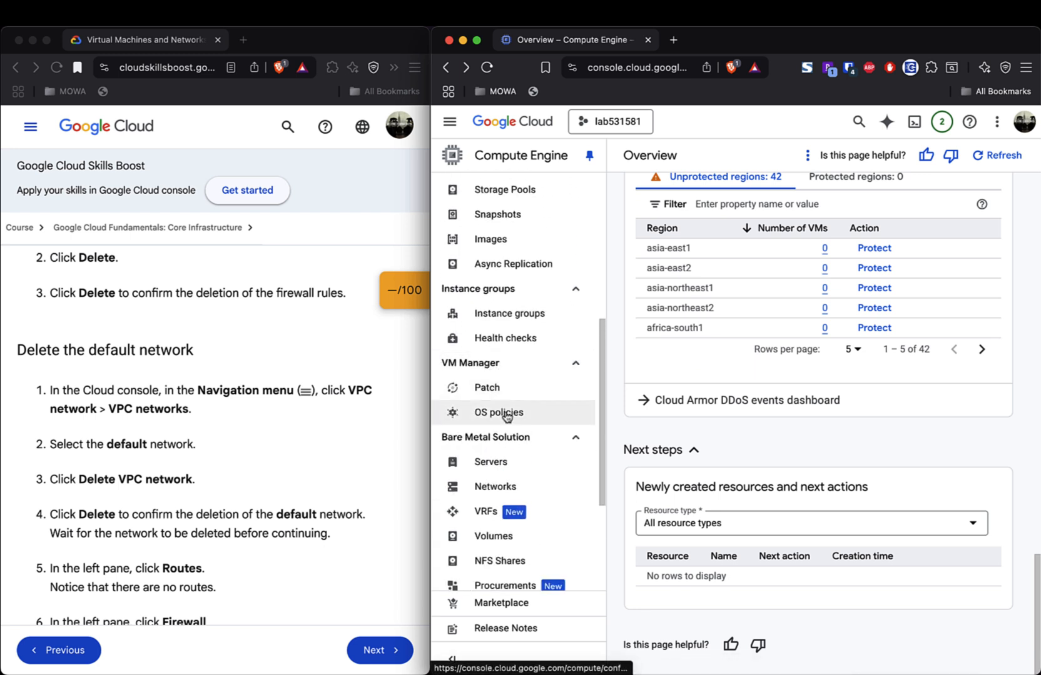
{"action": "scroll", "coordinate": [507, 416], "scroll_direction": "up", "scroll_amount": 5}
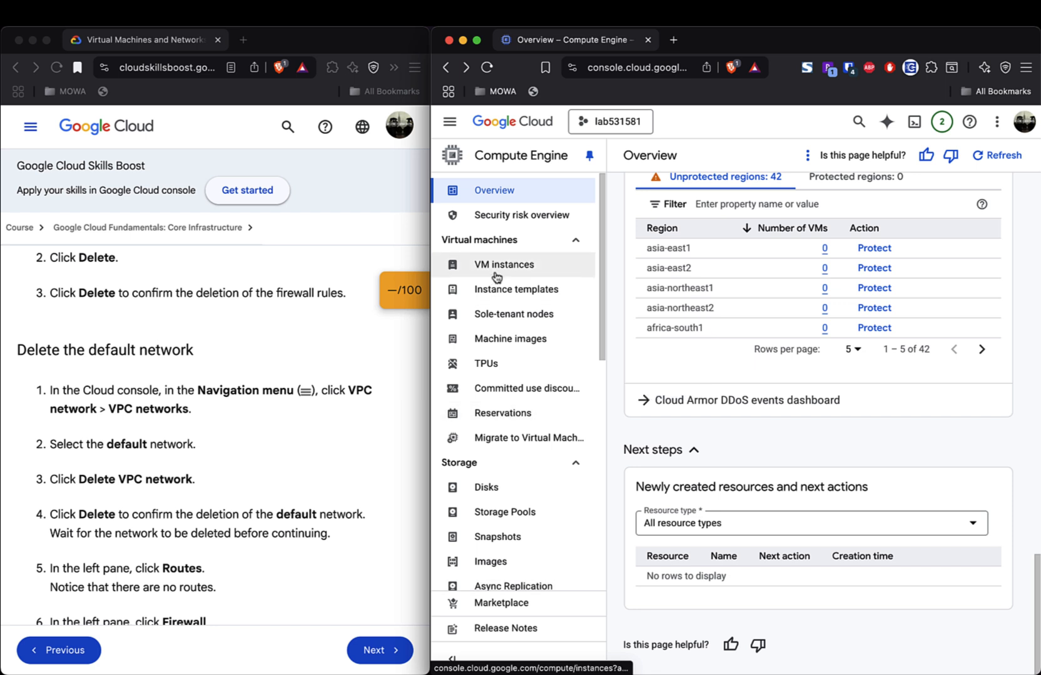
- Check the empty Instance templates list and its actions menu without choosing anything, then go to VM instances
{"action": "left_click", "coordinate": [499, 292]}
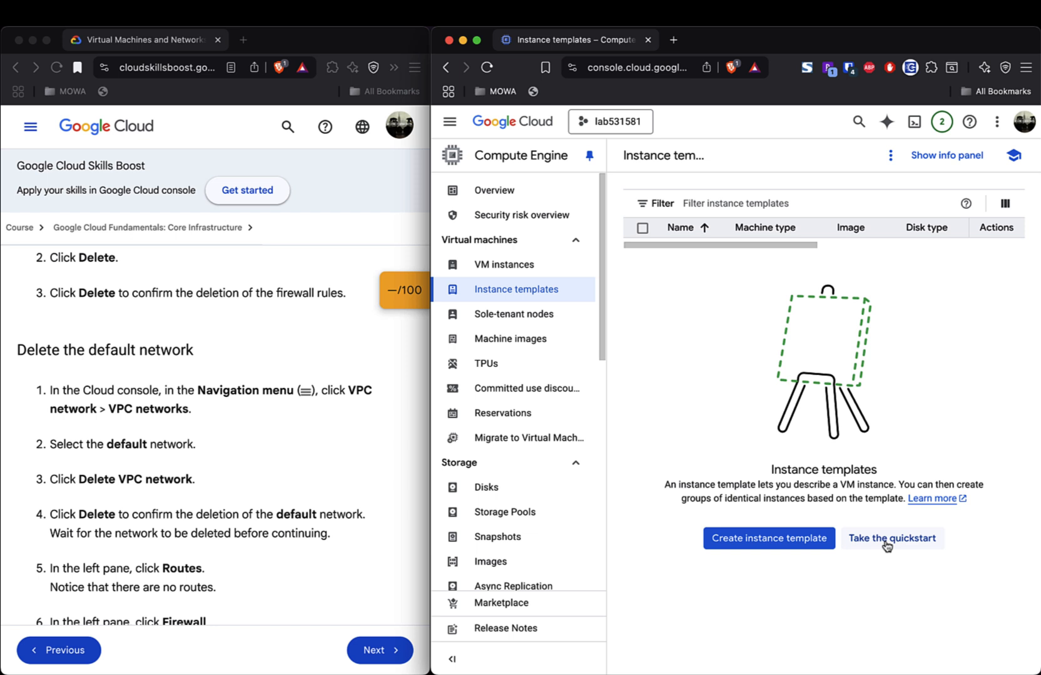
{"action": "left_click", "coordinate": [891, 157]}
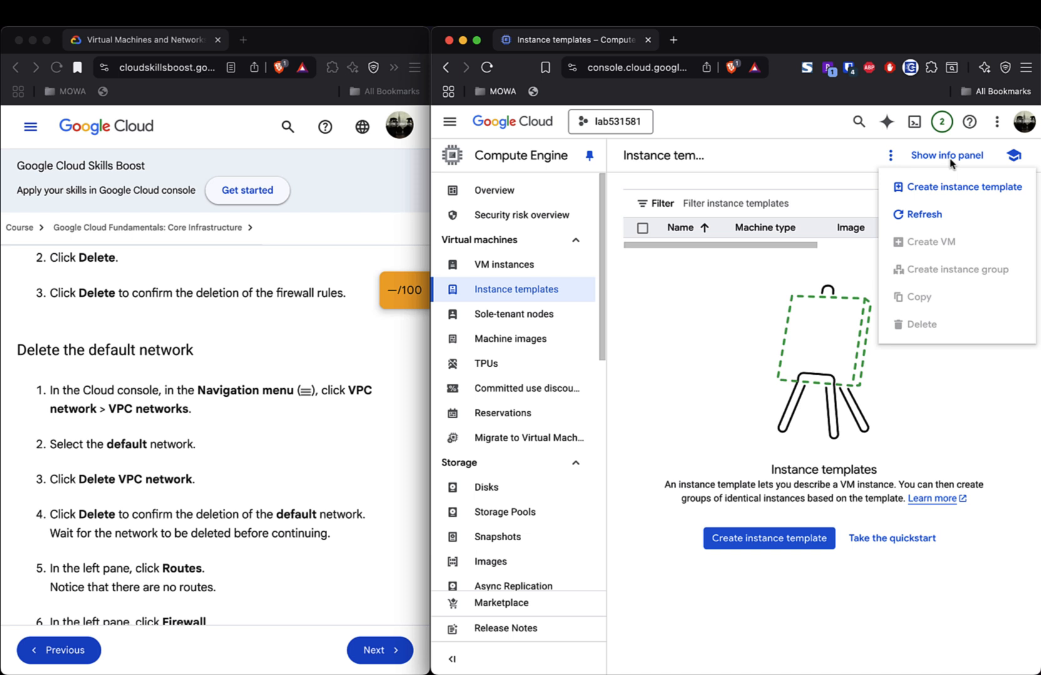
{"action": "left_click", "coordinate": [706, 327]}
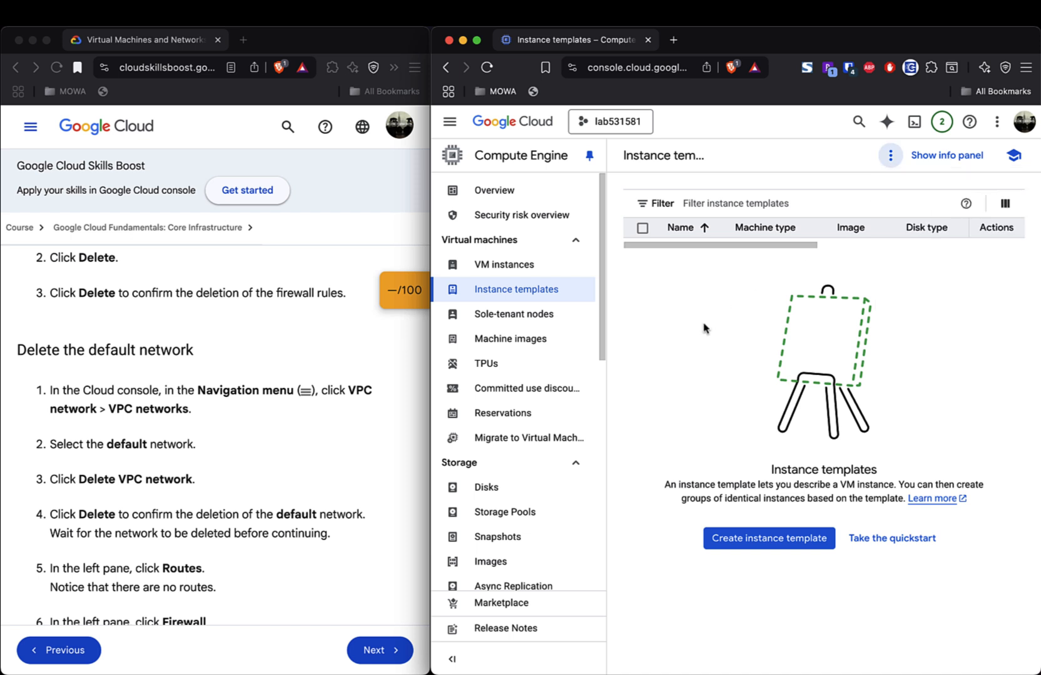
{"action": "left_click", "coordinate": [519, 270]}
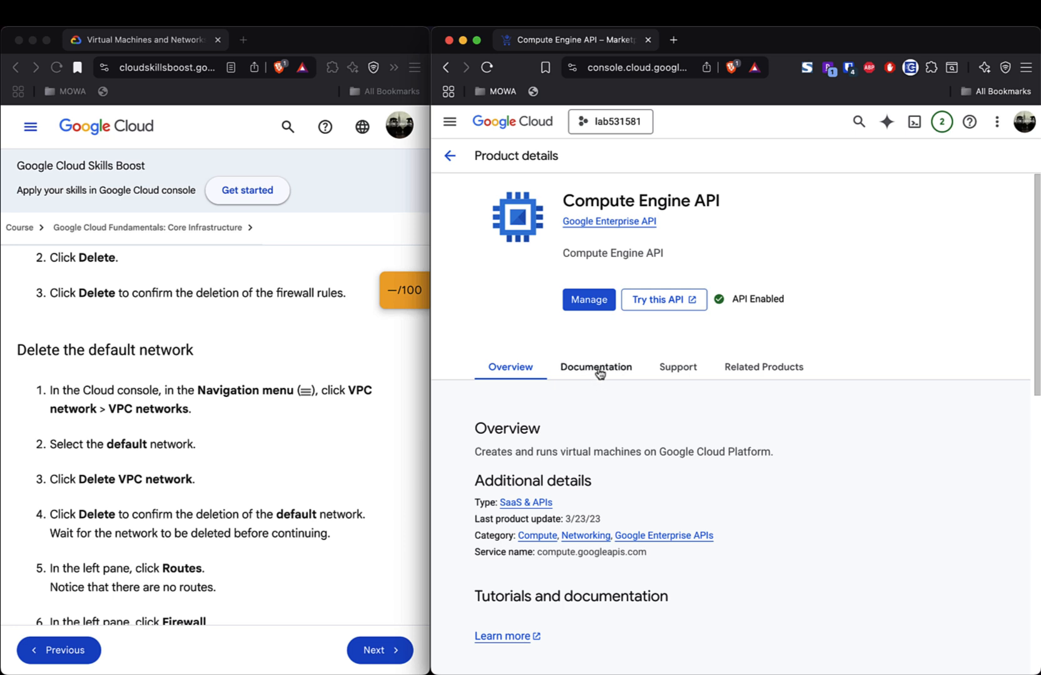
- Review the Compute Engine API Documentation section, then open its Manage page showing API Enabled
{"action": "left_click", "coordinate": [597, 367]}
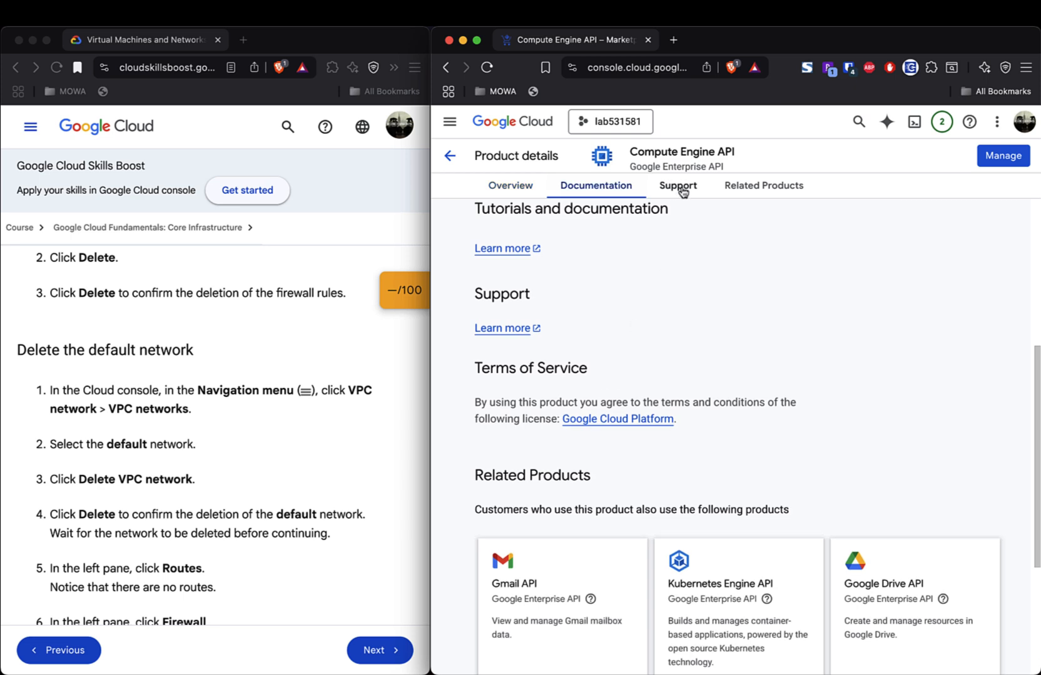
{"action": "scroll", "coordinate": [691, 327], "scroll_direction": "up", "scroll_amount": 6}
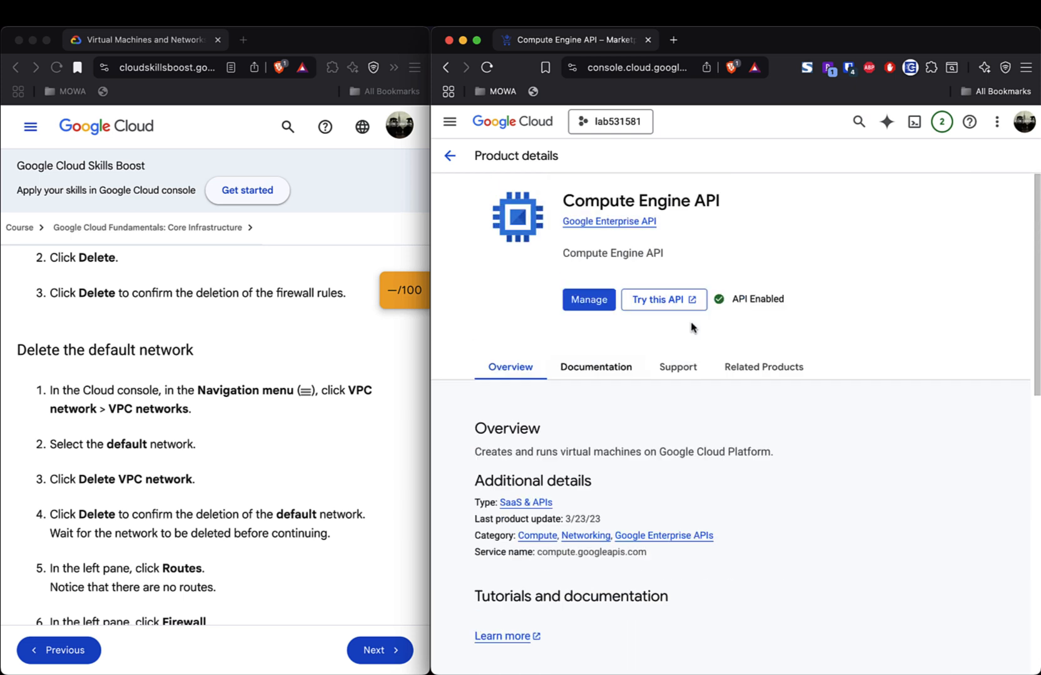
{"action": "scroll", "coordinate": [691, 327], "scroll_direction": "down", "scroll_amount": 5}
{"action": "left_click", "coordinate": [1004, 156]}
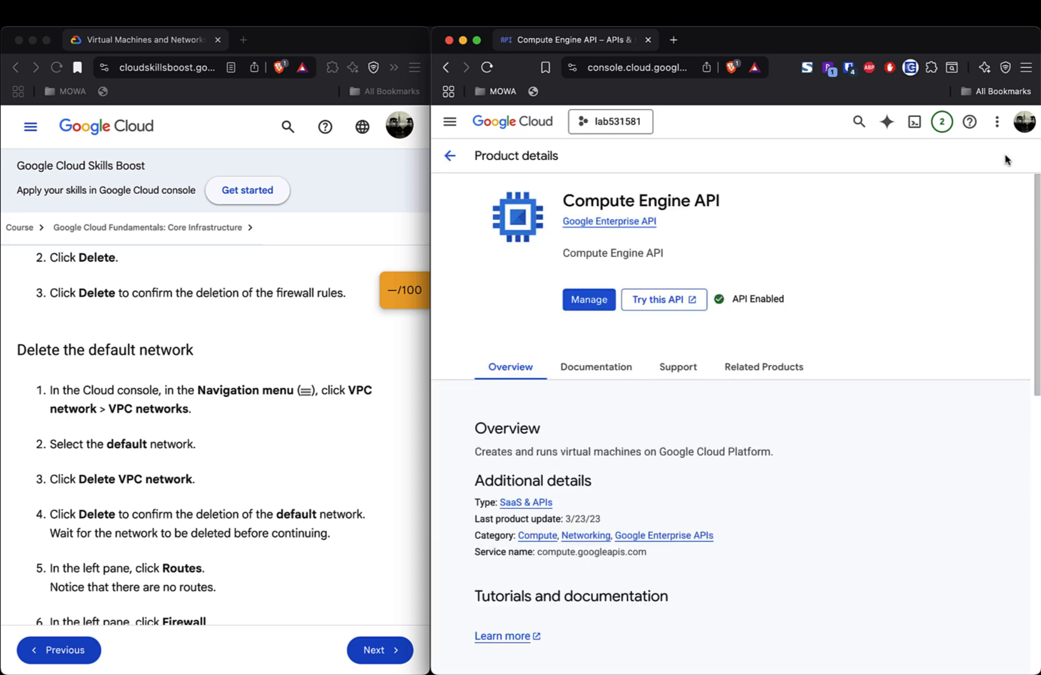
- Open the Compute Engine API reference via Try this API and scroll its REST resources to v1.diskTypes
{"action": "left_click", "coordinate": [662, 305]}
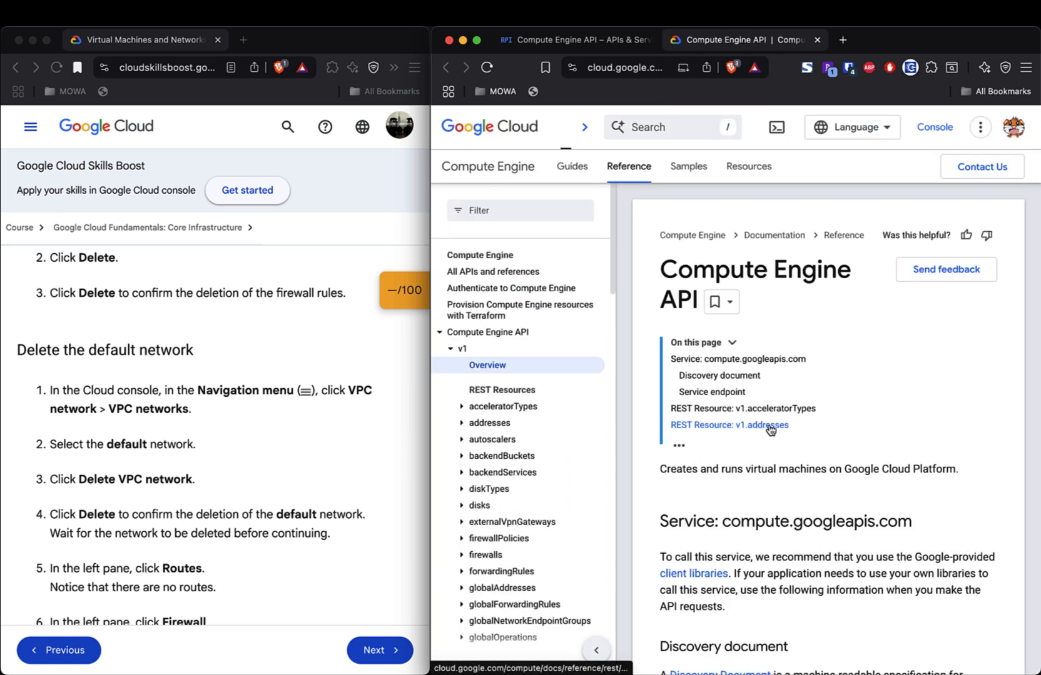
{"action": "scroll", "coordinate": [770, 430], "scroll_direction": "down", "scroll_amount": 5}
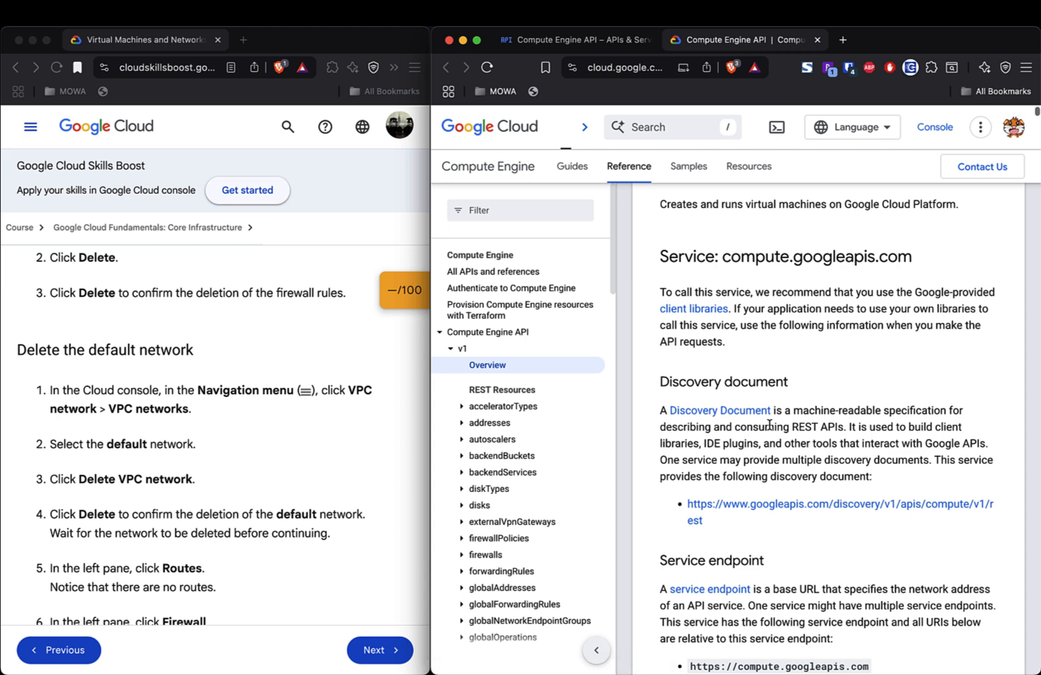
{"action": "scroll", "coordinate": [769, 425], "scroll_direction": "down", "scroll_amount": 5}
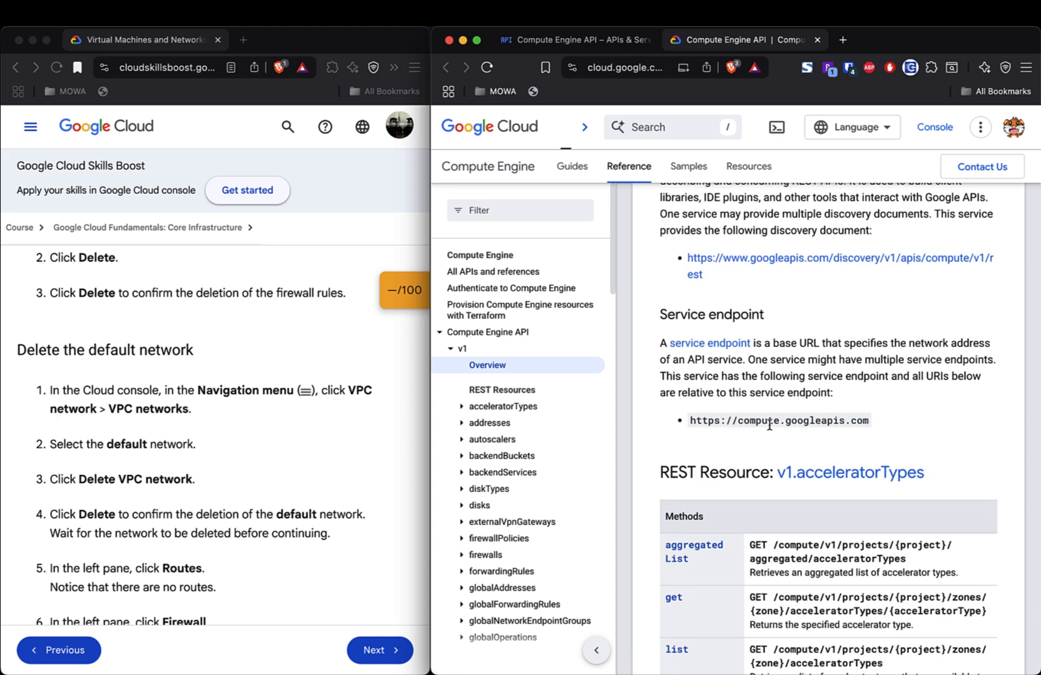
{"action": "scroll", "coordinate": [770, 426], "scroll_direction": "down", "scroll_amount": 15}
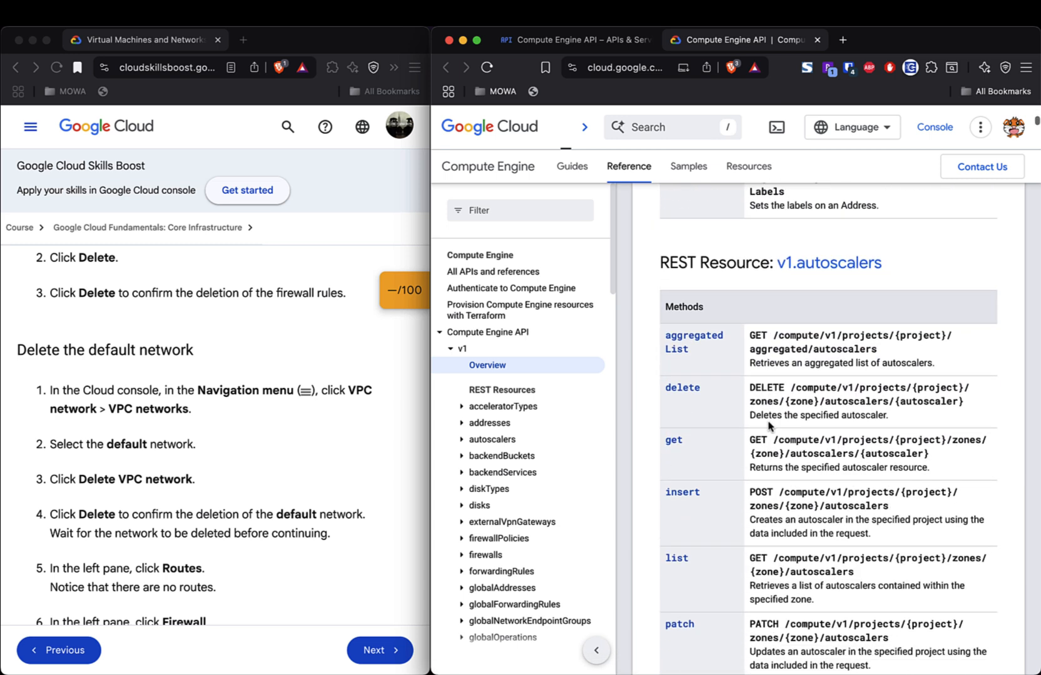
{"action": "scroll", "coordinate": [769, 425], "scroll_direction": "down", "scroll_amount": 20}
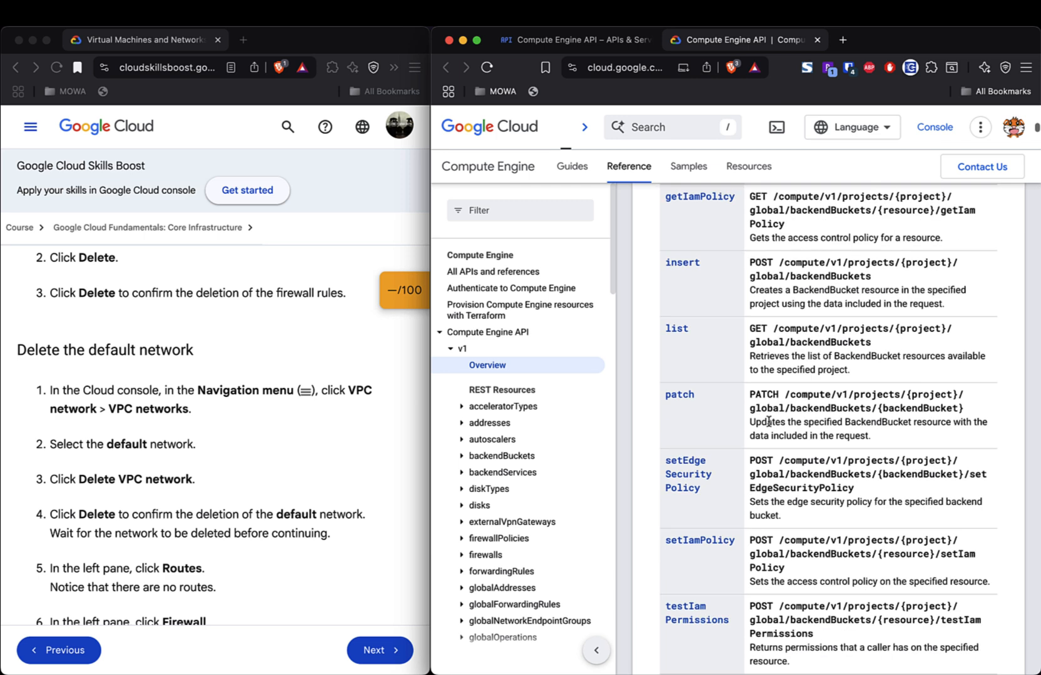
{"action": "scroll", "coordinate": [769, 423], "scroll_direction": "down", "scroll_amount": 20}
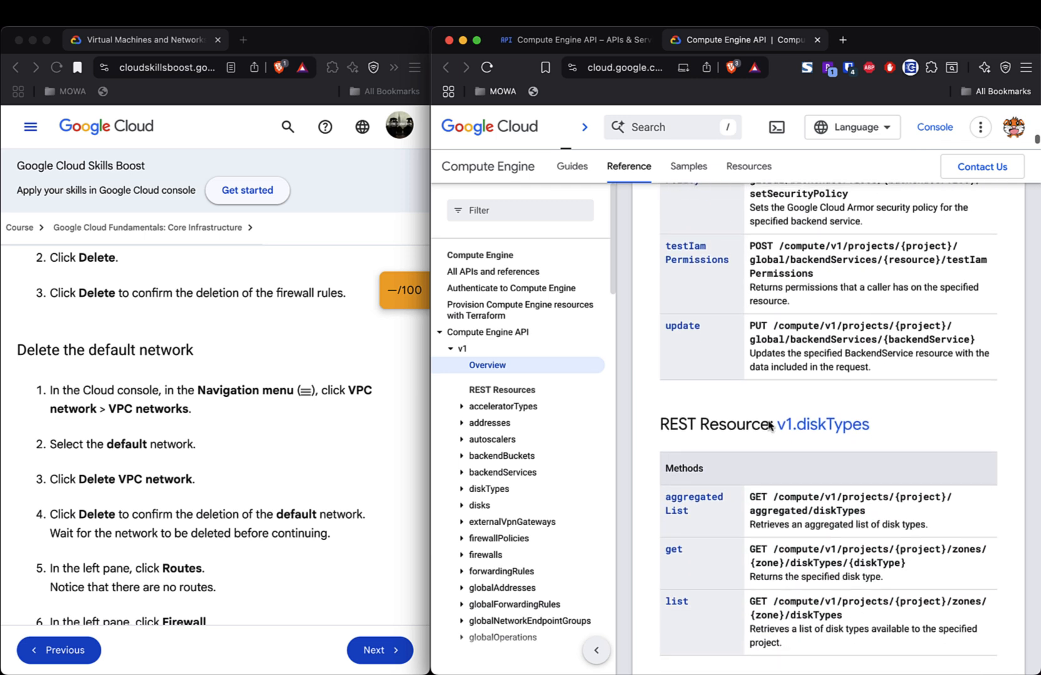
- Close the API reference tab and review notifications about the default network and firewall rule deletions
{"action": "left_click", "coordinate": [817, 40]}
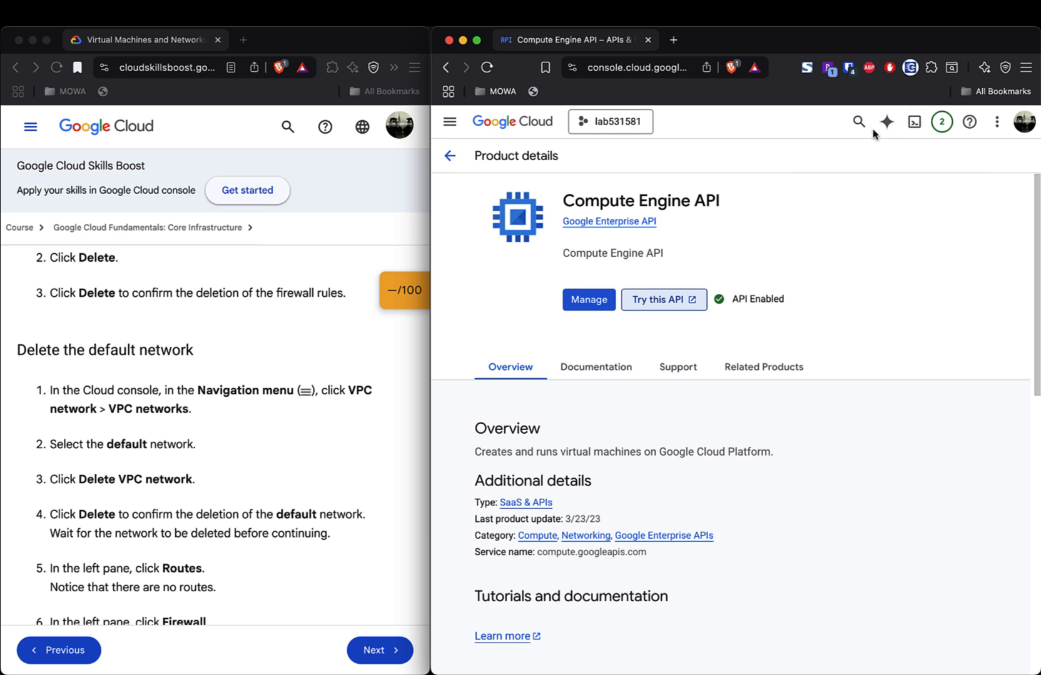
{"action": "left_click", "coordinate": [939, 124]}
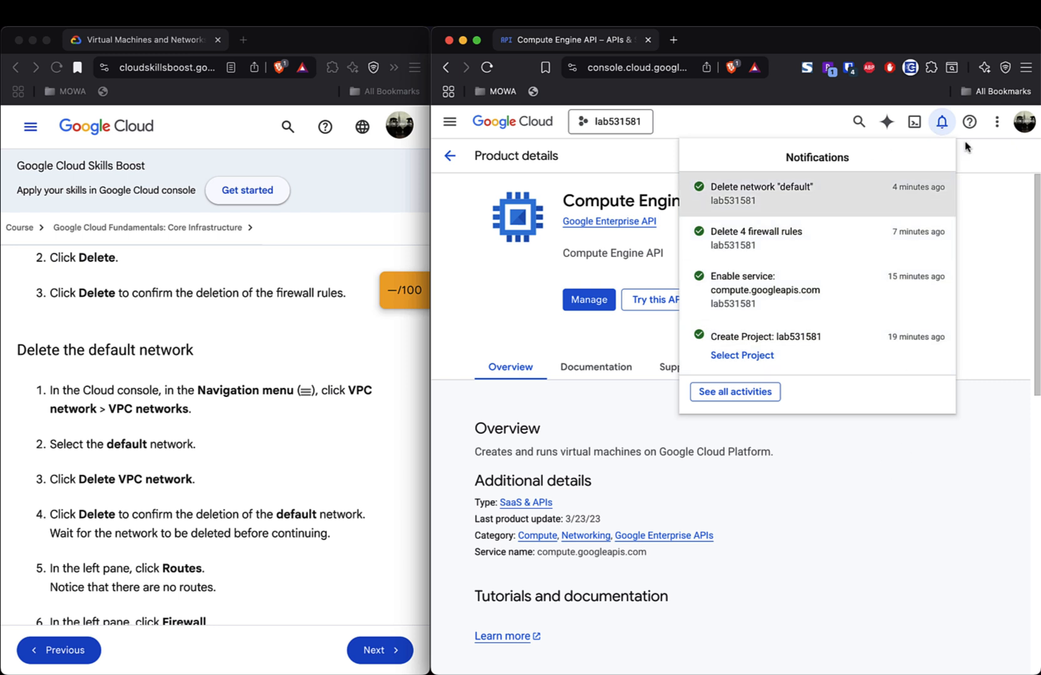
{"action": "left_click", "coordinate": [887, 124]}
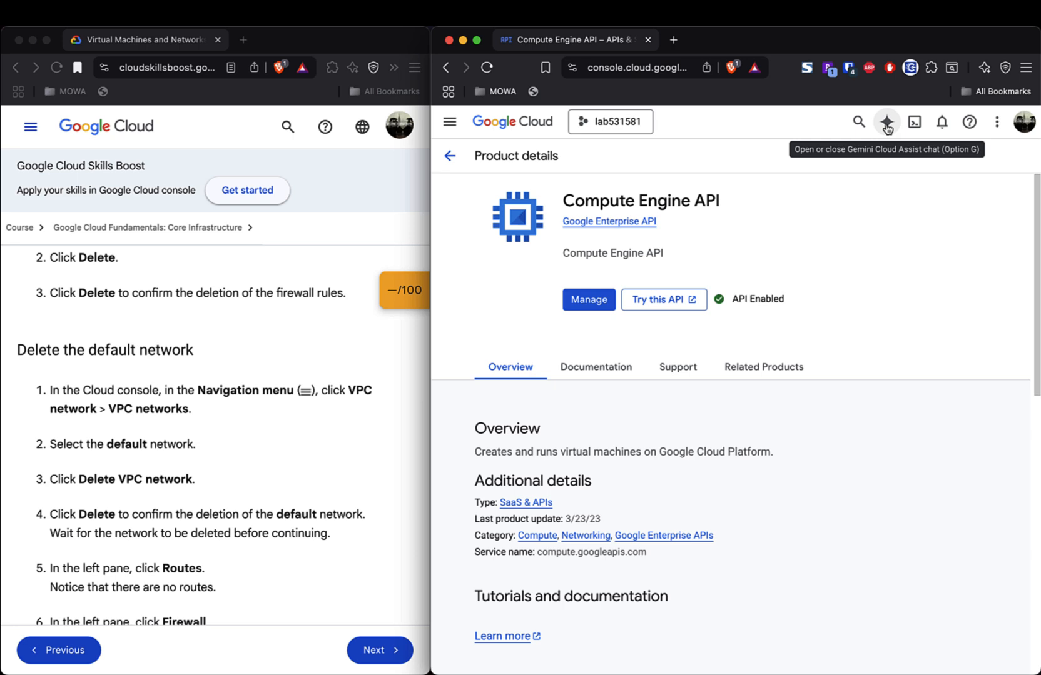
- Start Gemini Cloud Assist setup, review the APIs it would enable, then cancel
{"action": "left_click", "coordinate": [886, 124]}
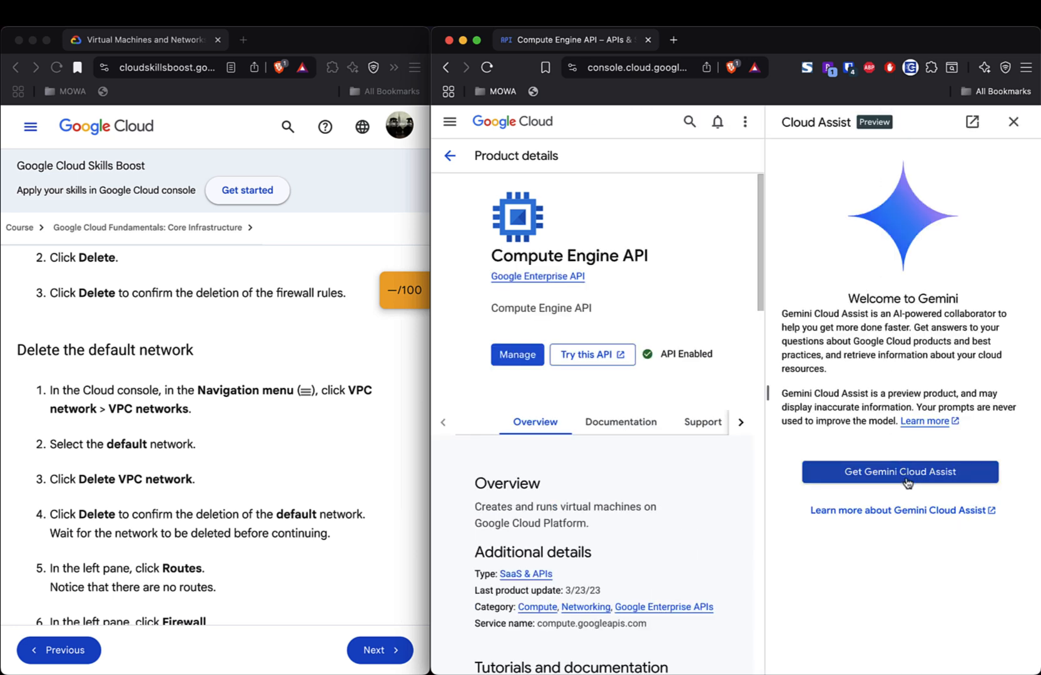
{"action": "left_click", "coordinate": [906, 482]}
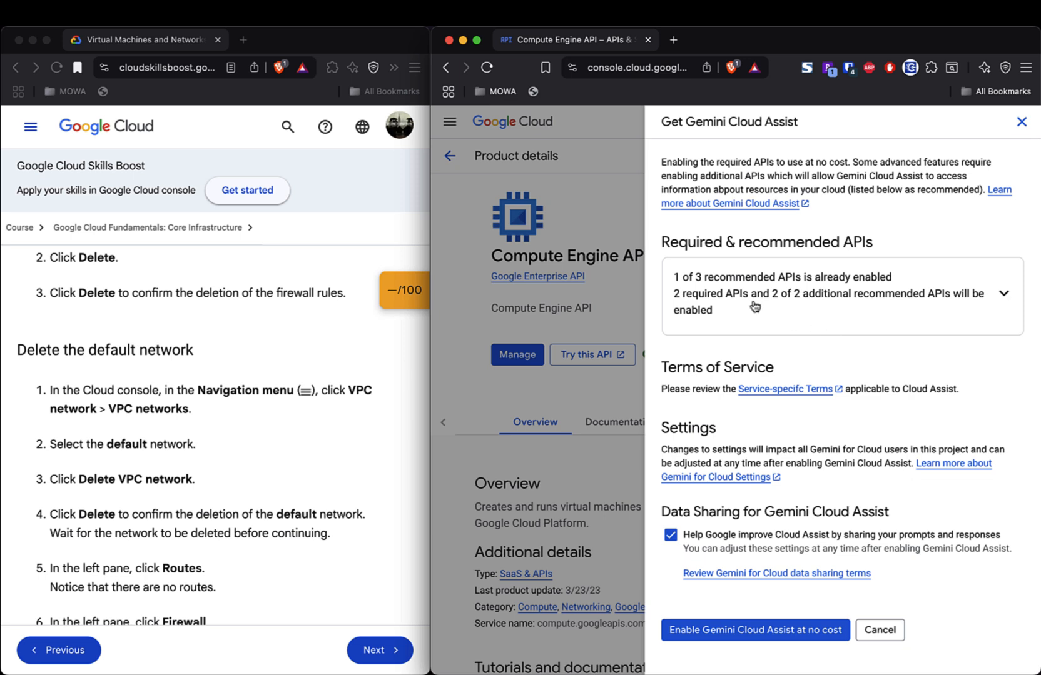
{"action": "left_click", "coordinate": [1003, 294]}
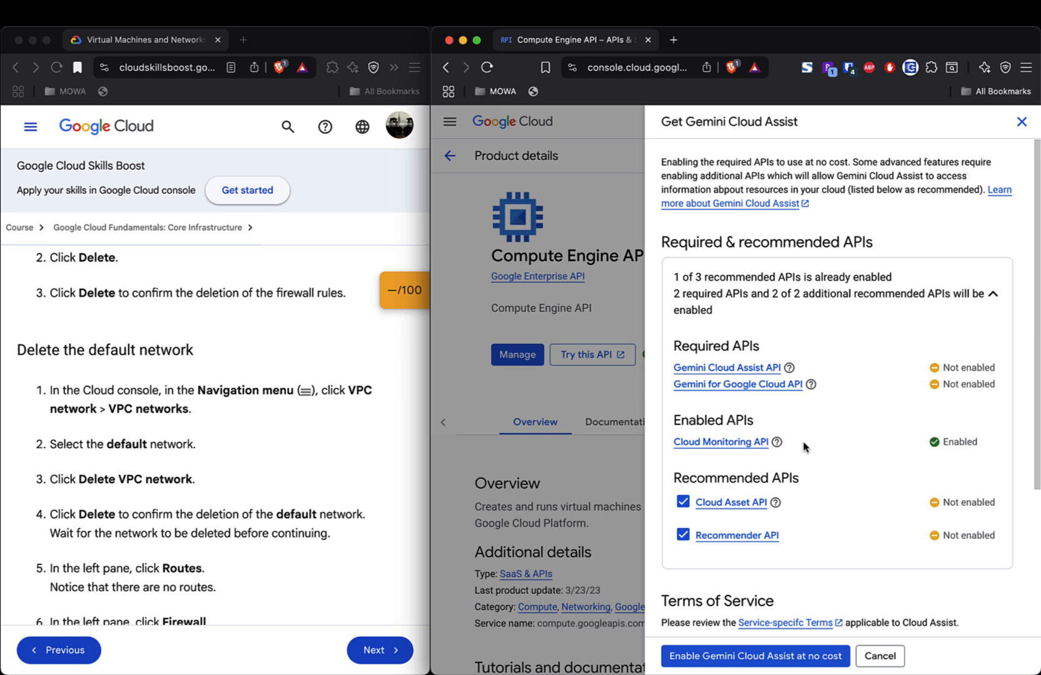
{"action": "scroll", "coordinate": [805, 447], "scroll_direction": "down", "scroll_amount": 3}
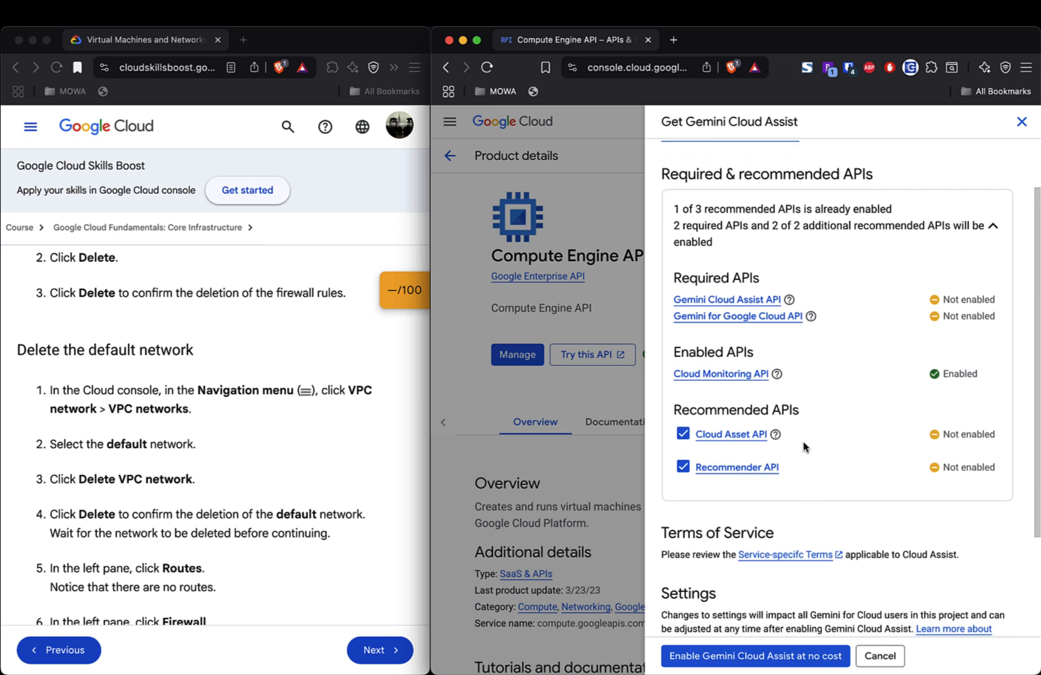
{"action": "scroll", "coordinate": [805, 447], "scroll_direction": "down", "scroll_amount": 5}
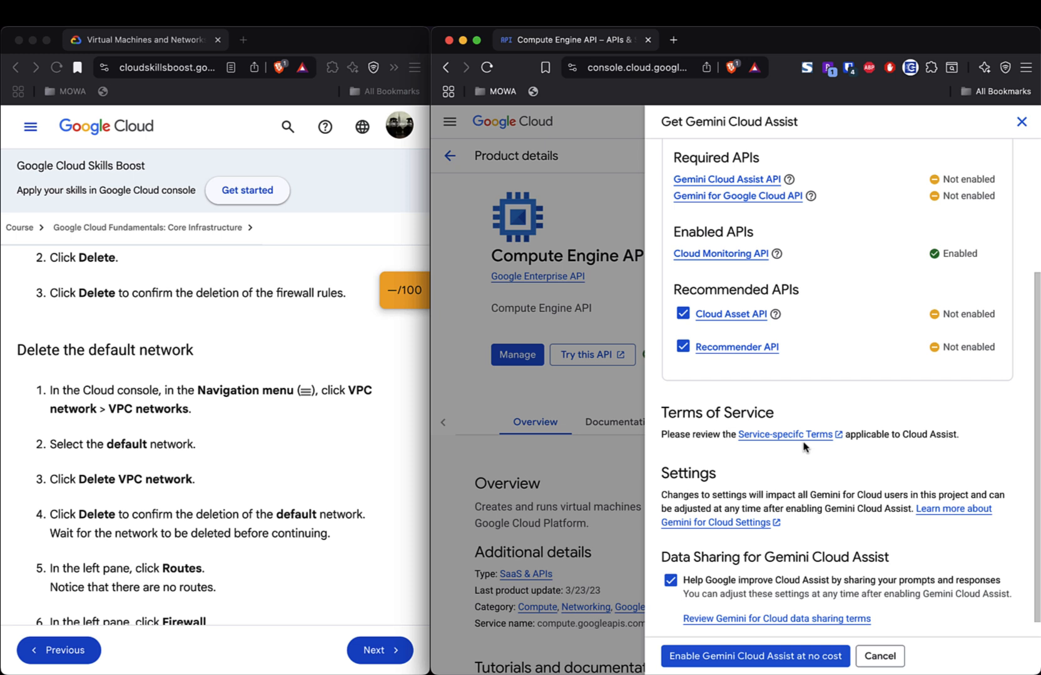
{"action": "scroll", "coordinate": [805, 447], "scroll_direction": "down", "scroll_amount": 1}
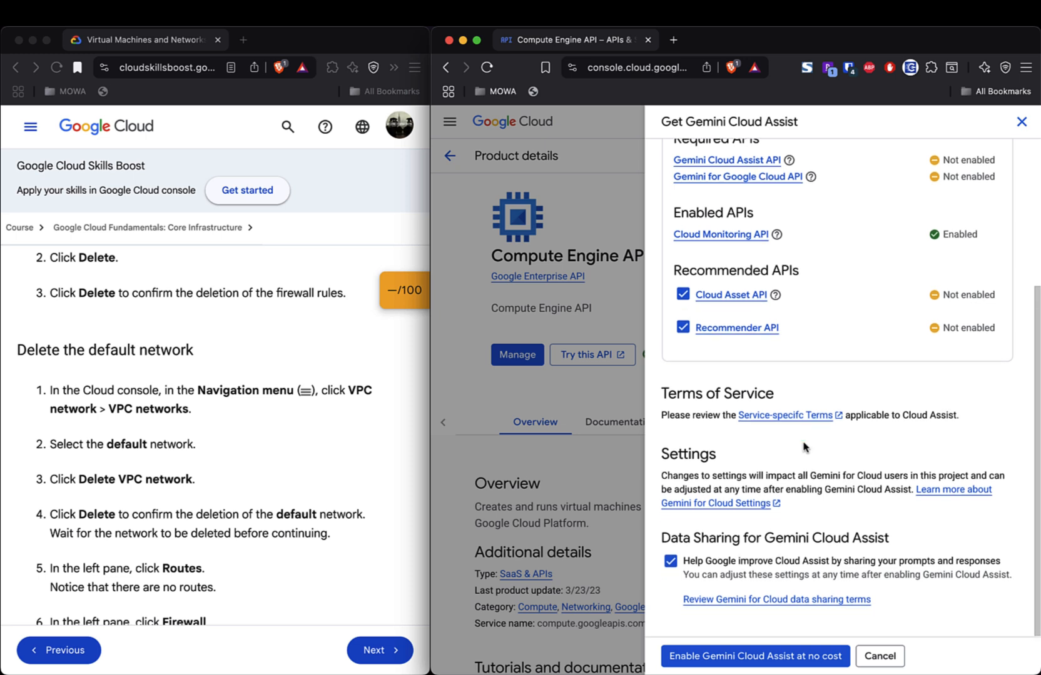
{"action": "left_click", "coordinate": [879, 657]}
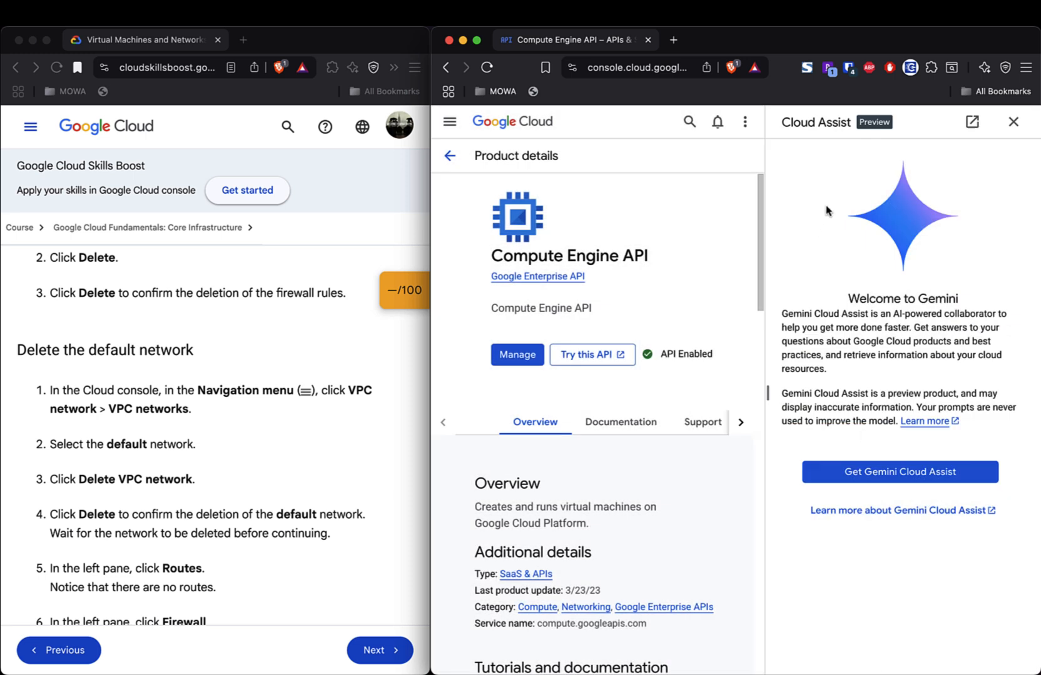
- Restart setup, turn off prompt and response sharing, and enable Gemini Cloud Assist at no cost
{"action": "left_click", "coordinate": [881, 475]}
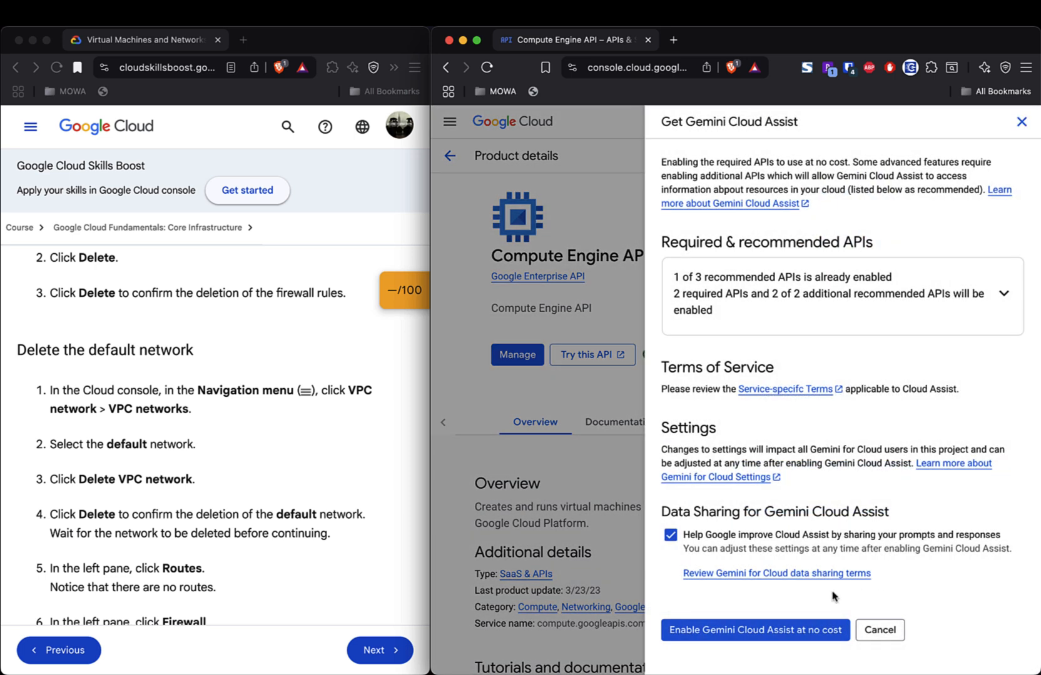
{"action": "left_click", "coordinate": [671, 536]}
{"action": "left_click", "coordinate": [1002, 295]}
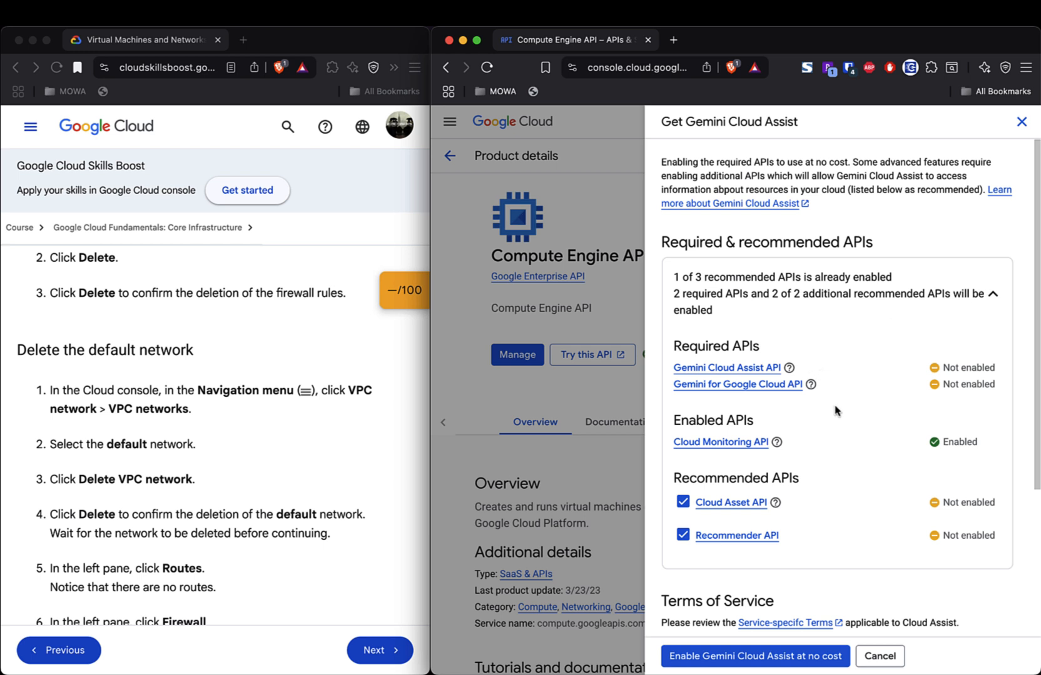
{"action": "left_click", "coordinate": [753, 659]}
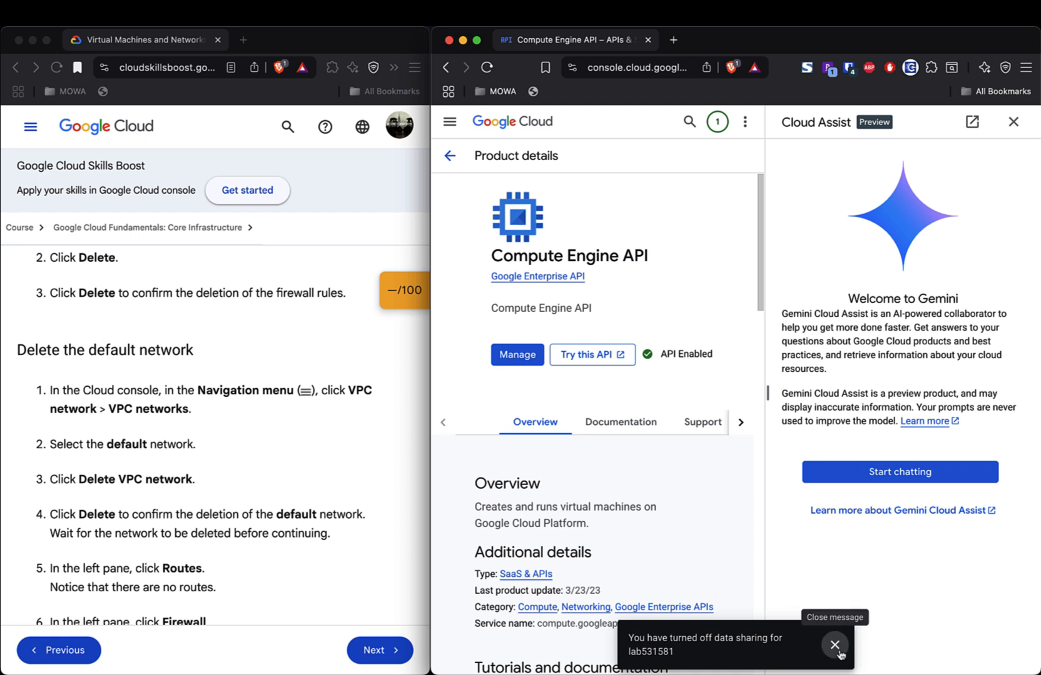
- Dismiss the data-sharing notice and ask Cloud Assist 'I can't create VM instances in my Compute Engine'
{"action": "left_click", "coordinate": [835, 645]}
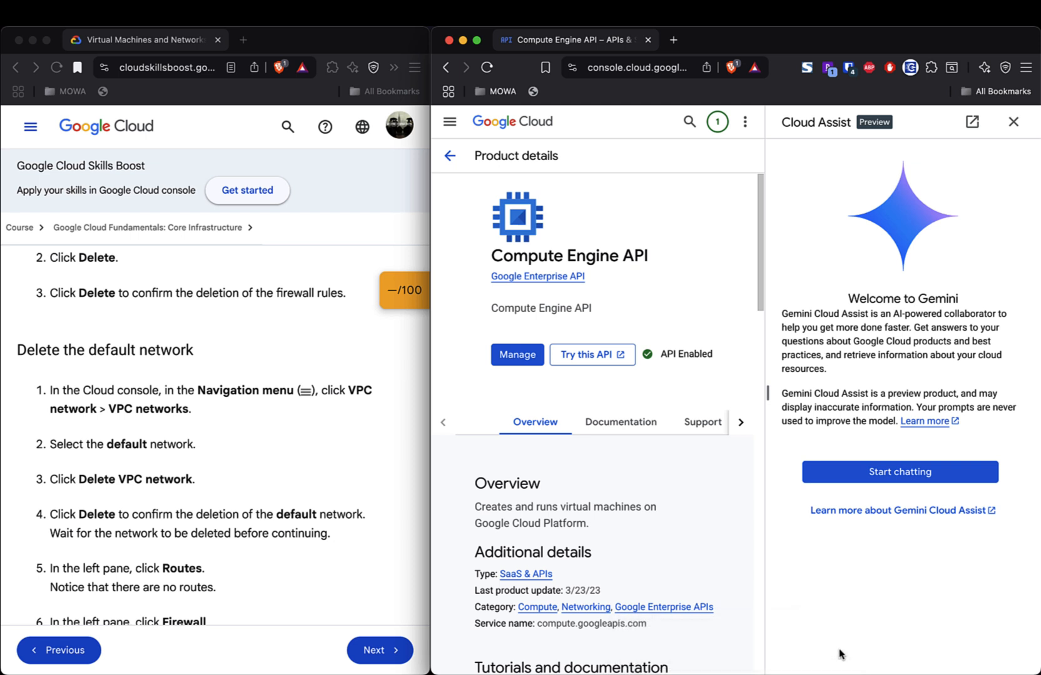
{"action": "left_click", "coordinate": [867, 472]}
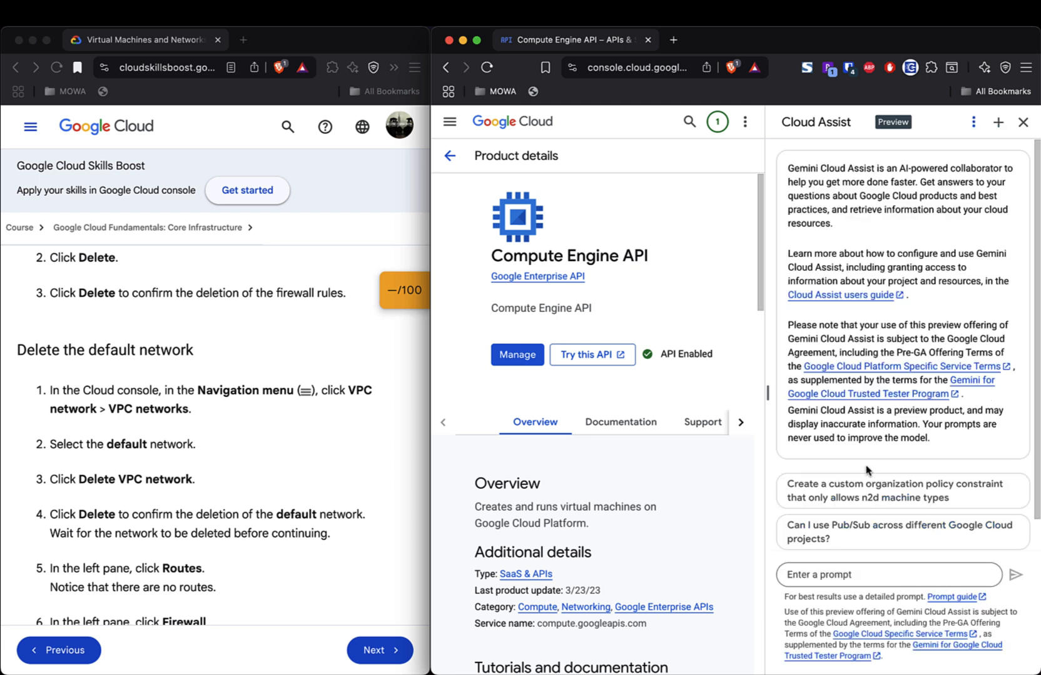
{"action": "left_click", "coordinate": [888, 575]}
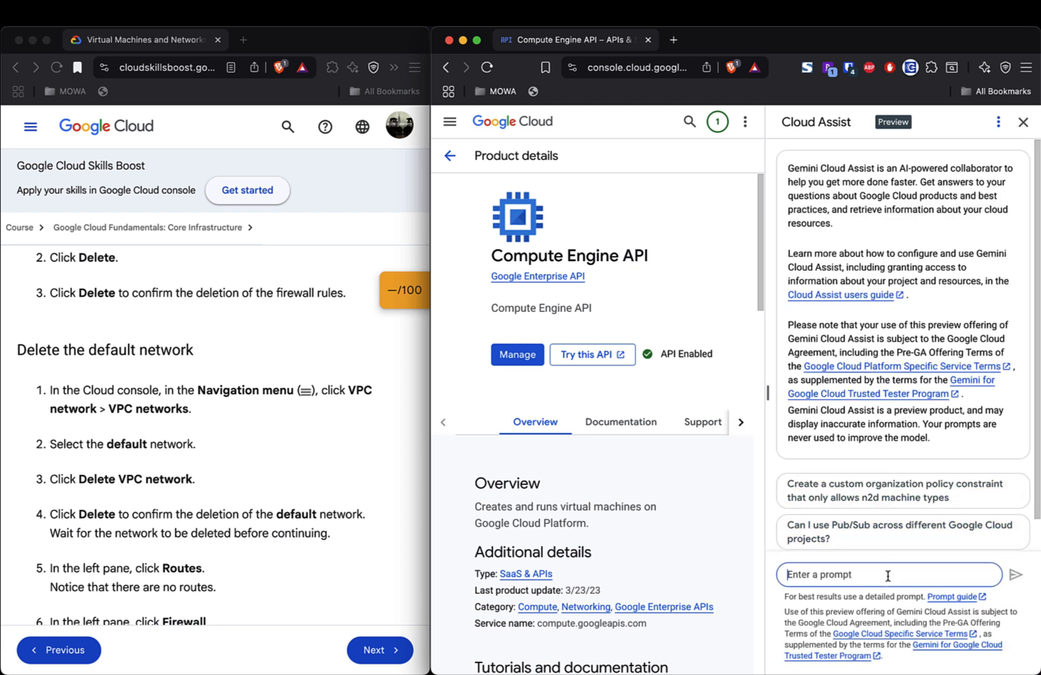
{"action": "type", "text": "I can't create VM instances in my"}
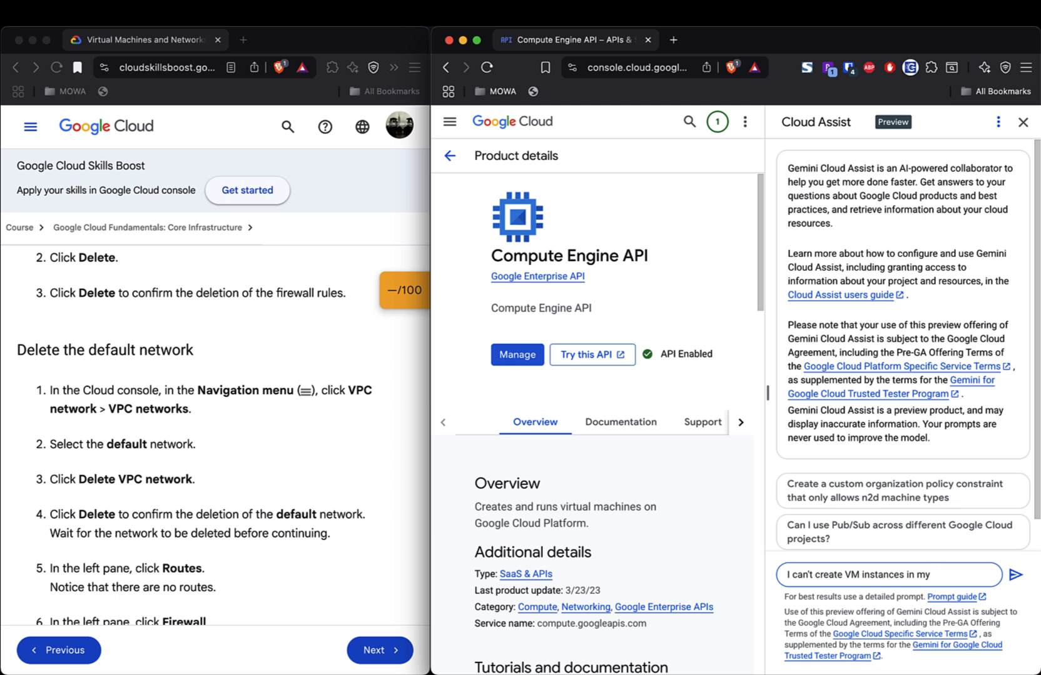
{"action": "type", "text": " Compute Engine"}
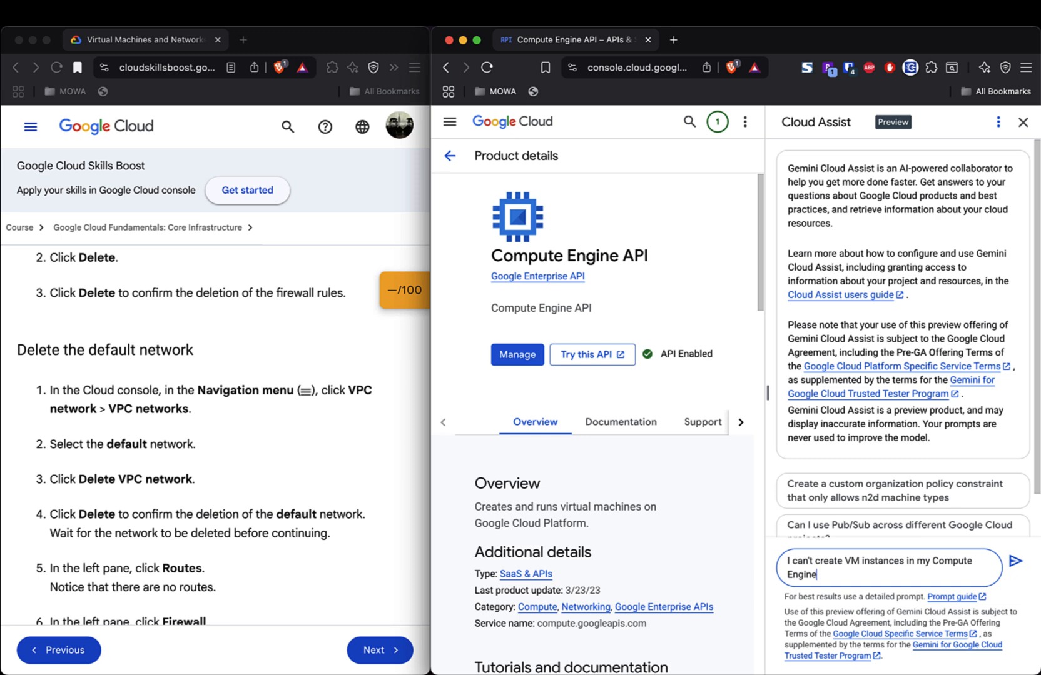
{"action": "key", "text": "Return"}
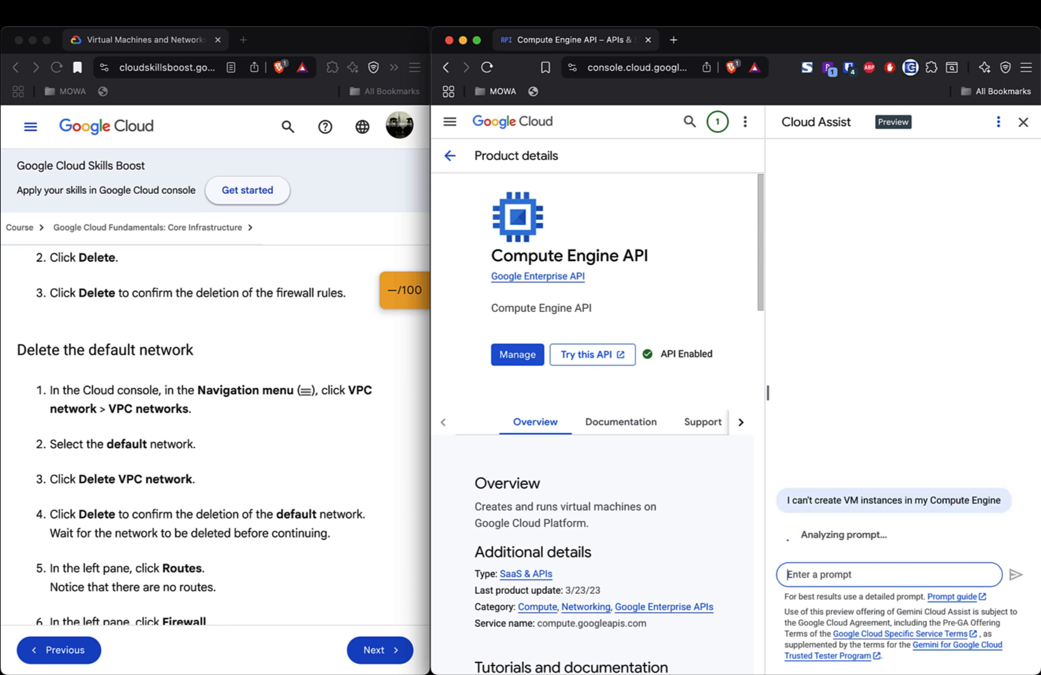
- Open Compute Engine's empty VM instances list and widen the console page beside Cloud Assist
{"action": "left_click", "coordinate": [450, 156]}
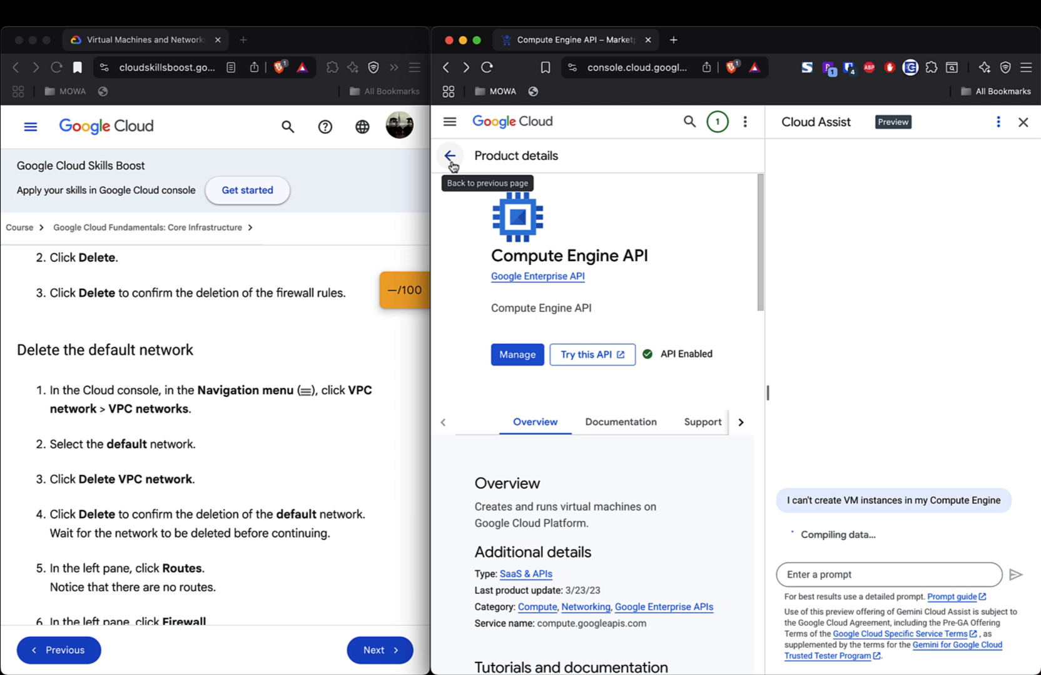
{"action": "left_click", "coordinate": [452, 162]}
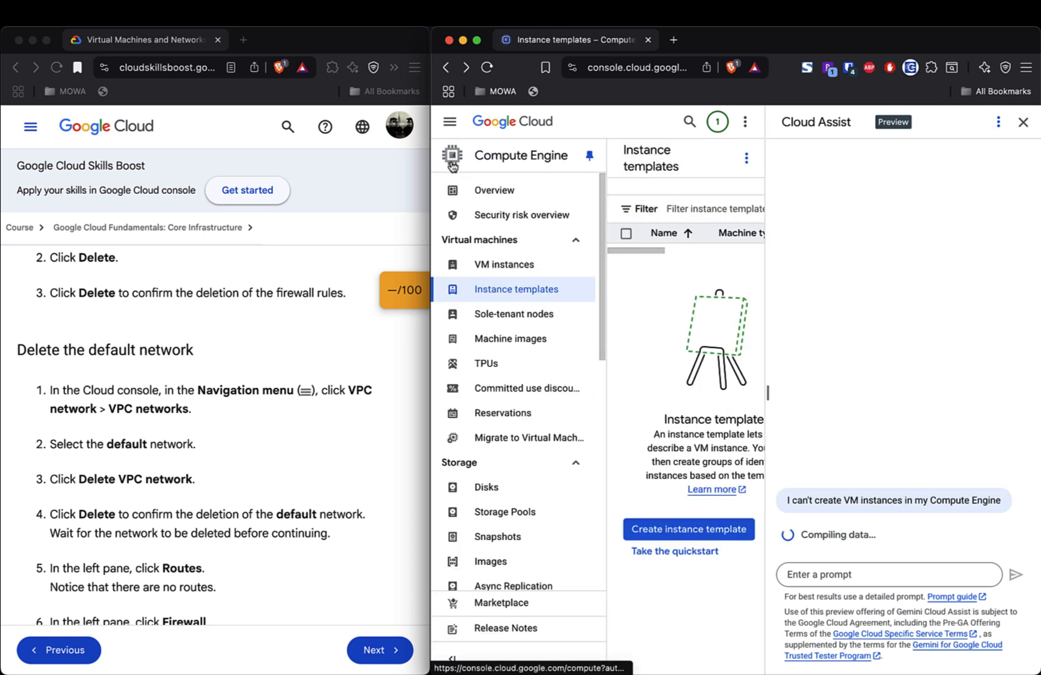
{"action": "left_click", "coordinate": [499, 262]}
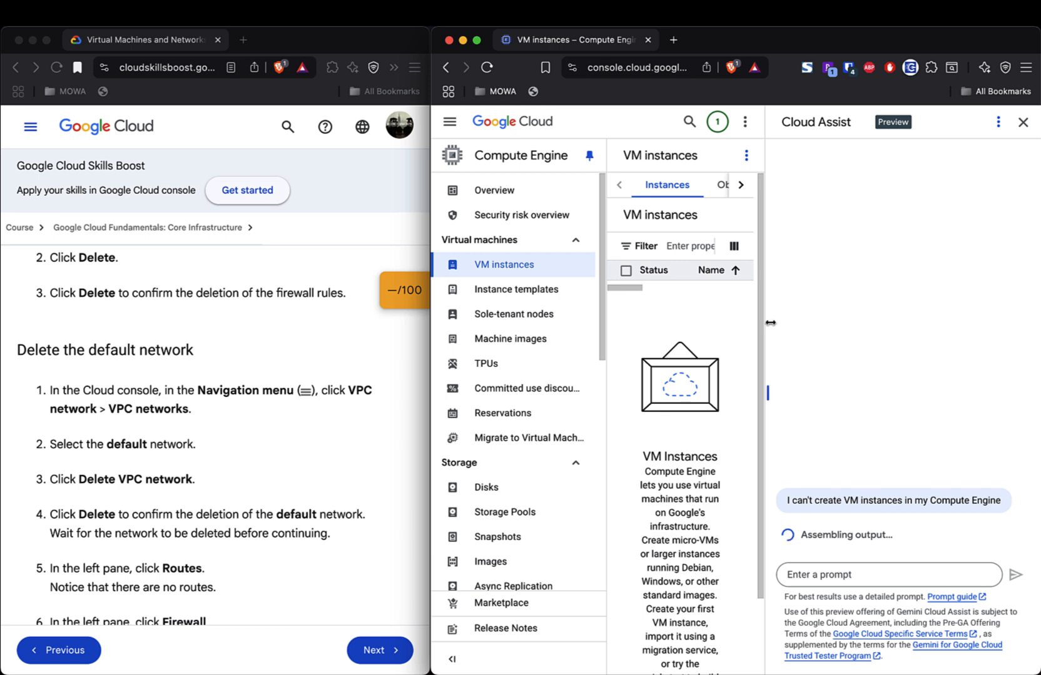
{"action": "left_click_drag", "start_coordinate": [771, 322], "coordinate": [1039, 356]}
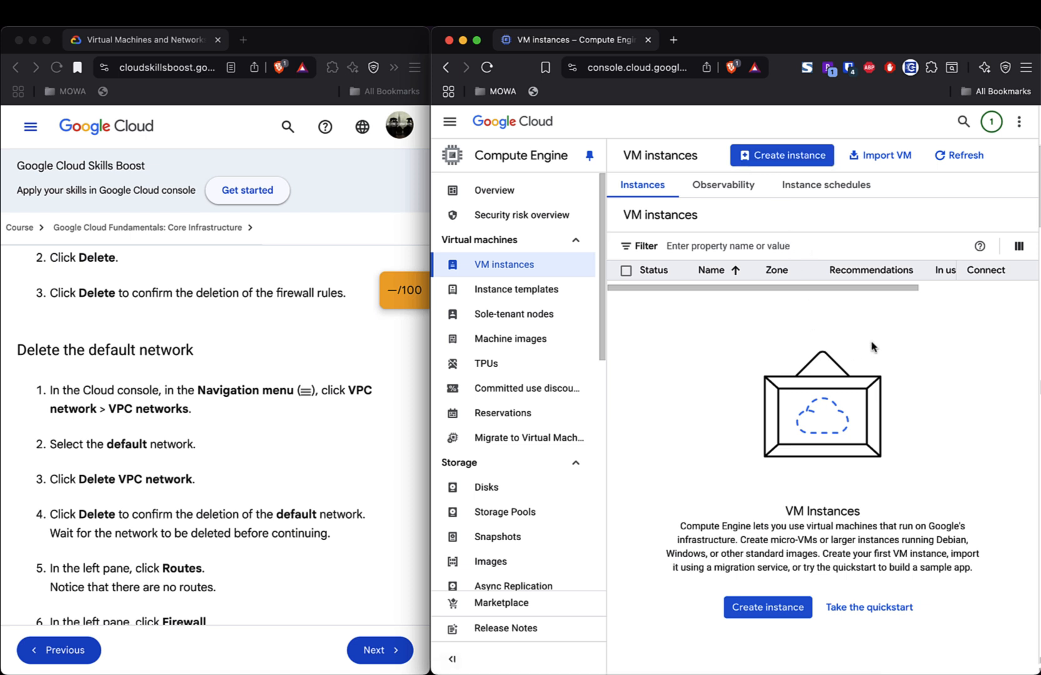
- Start a default e2-medium VM instance, dismiss the tour, and find Networking flagged with incorrect fields
{"action": "left_click", "coordinate": [787, 158]}
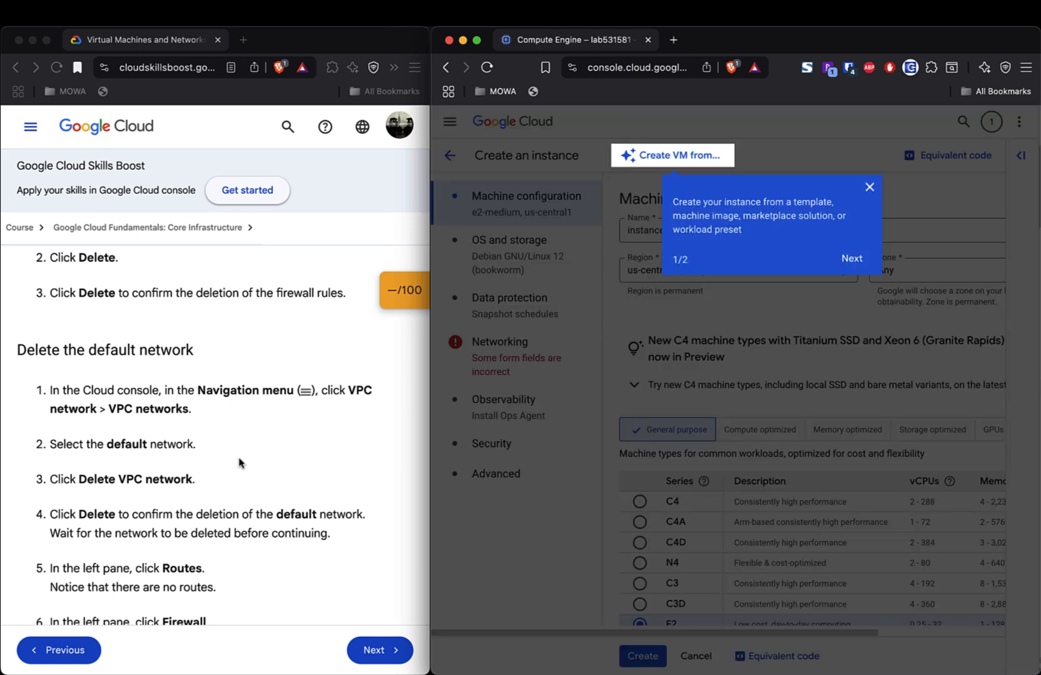
{"action": "scroll", "coordinate": [239, 463], "scroll_direction": "down", "scroll_amount": 6}
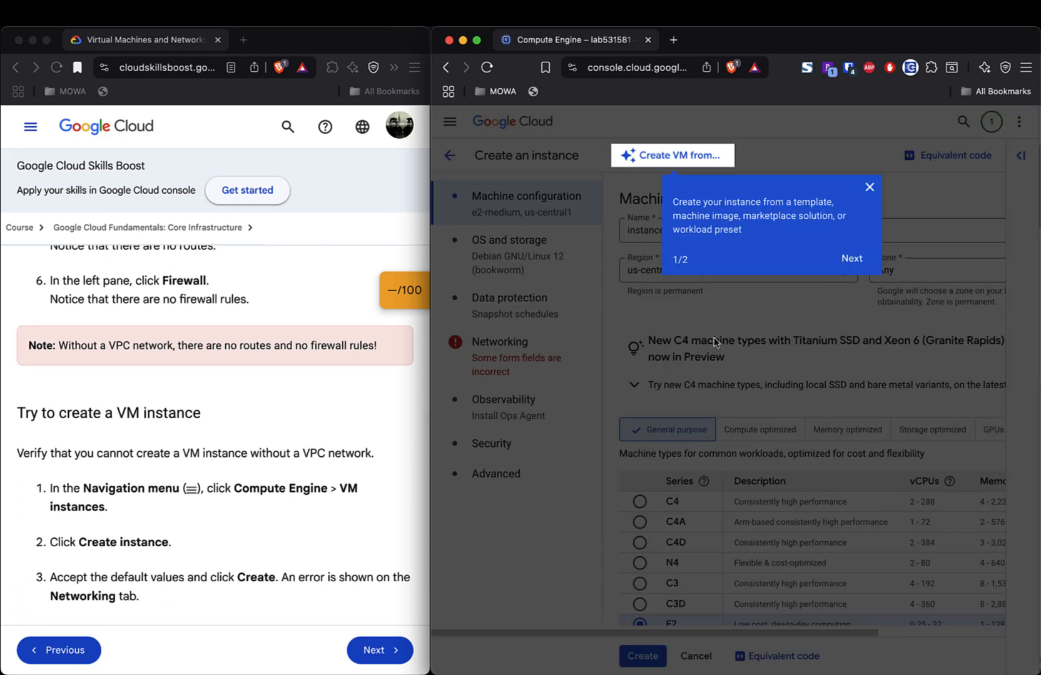
{"action": "left_click", "coordinate": [855, 267]}
{"action": "left_click", "coordinate": [694, 377]}
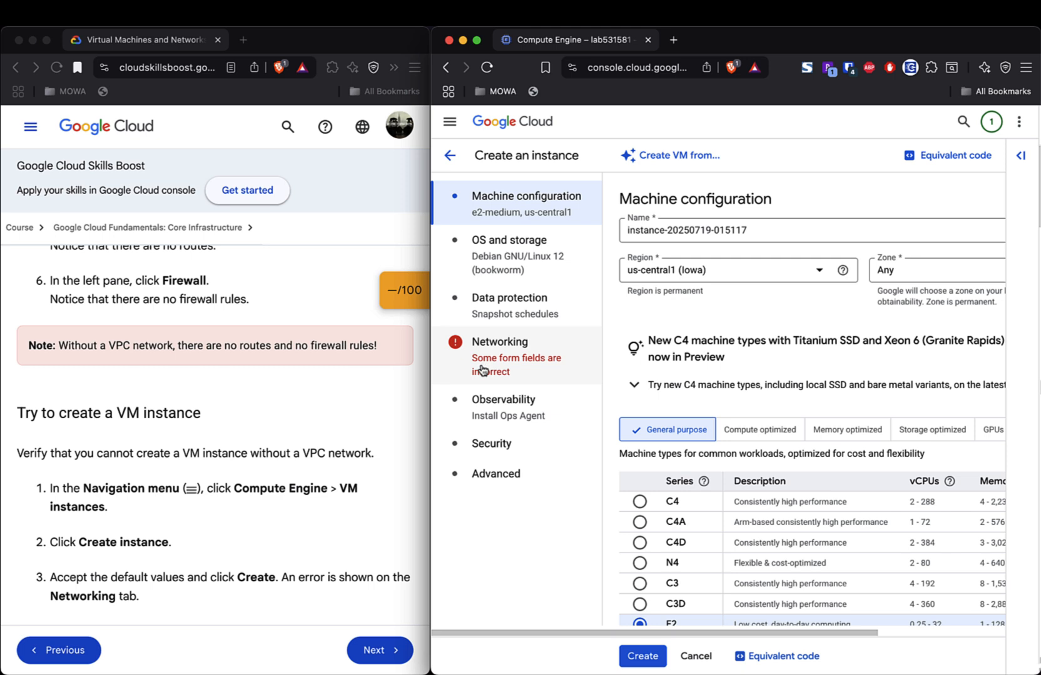
{"action": "left_click", "coordinate": [511, 349]}
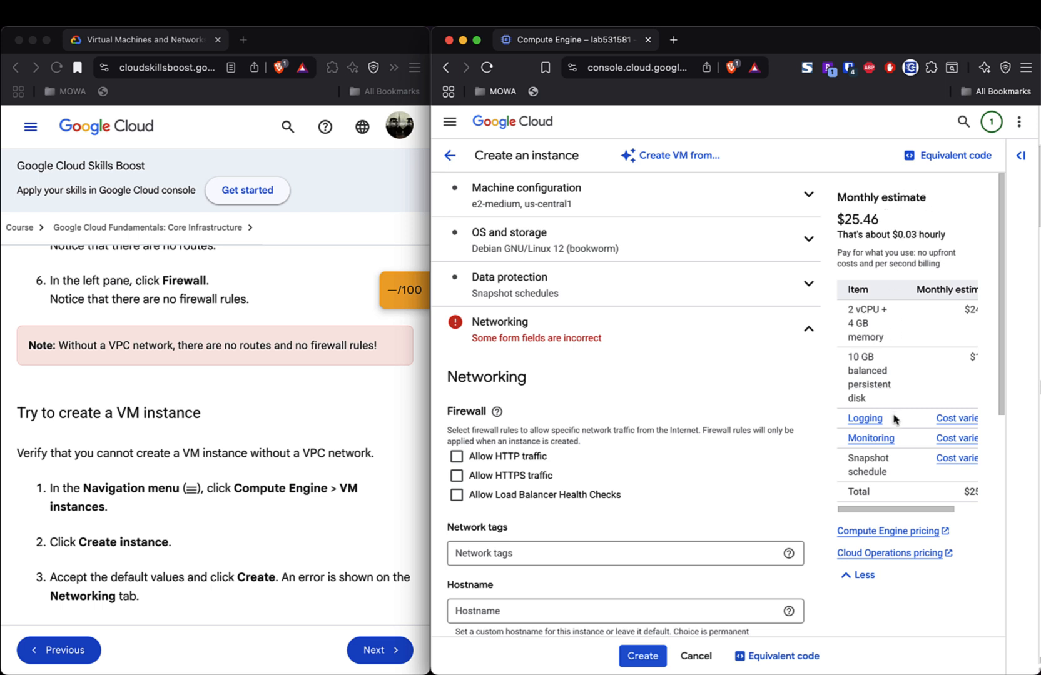
{"action": "scroll", "coordinate": [896, 386], "scroll_direction": "right", "scroll_amount": 3}
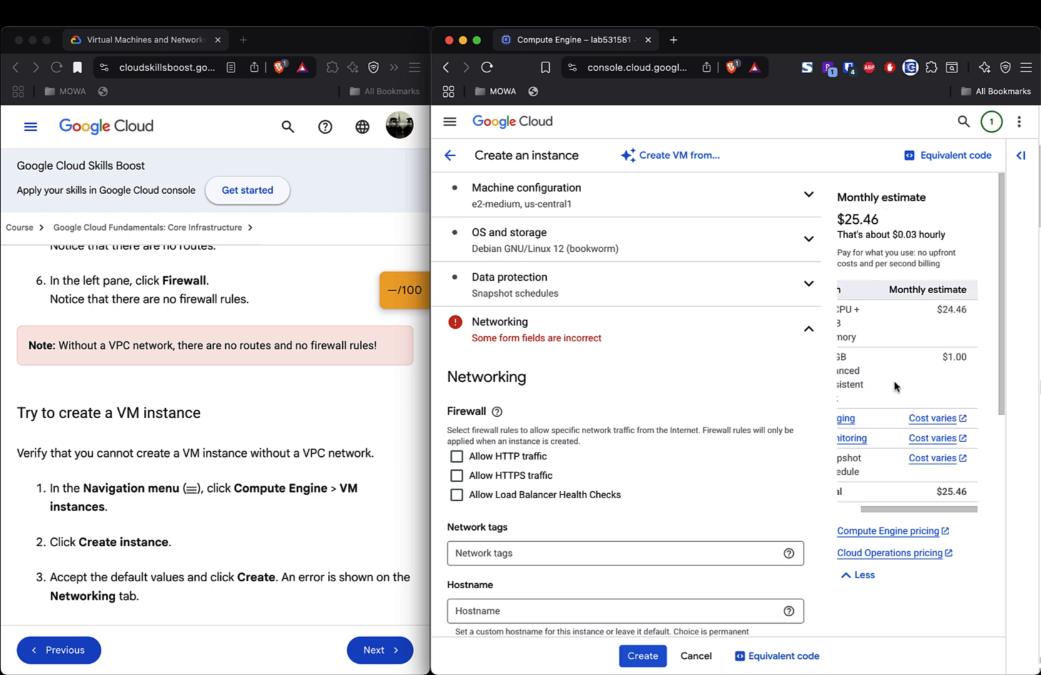
{"action": "scroll", "coordinate": [895, 386], "scroll_direction": "left", "scroll_amount": 3}
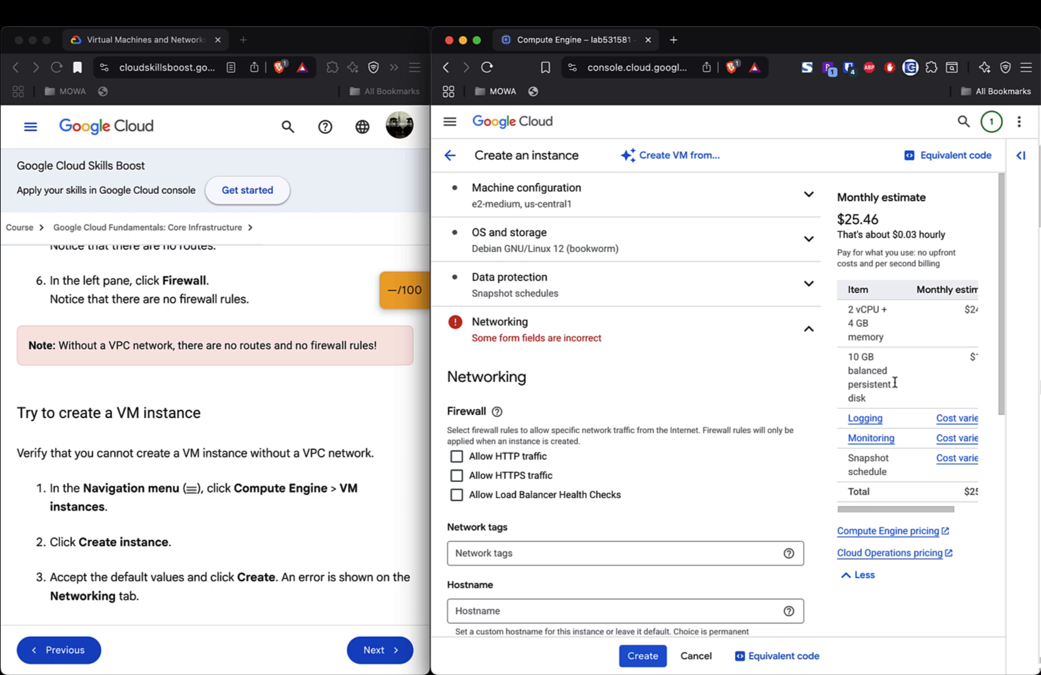
- Expand Network interface 1 under Networking to confirm the project has no network available
{"action": "left_click", "coordinate": [810, 330]}
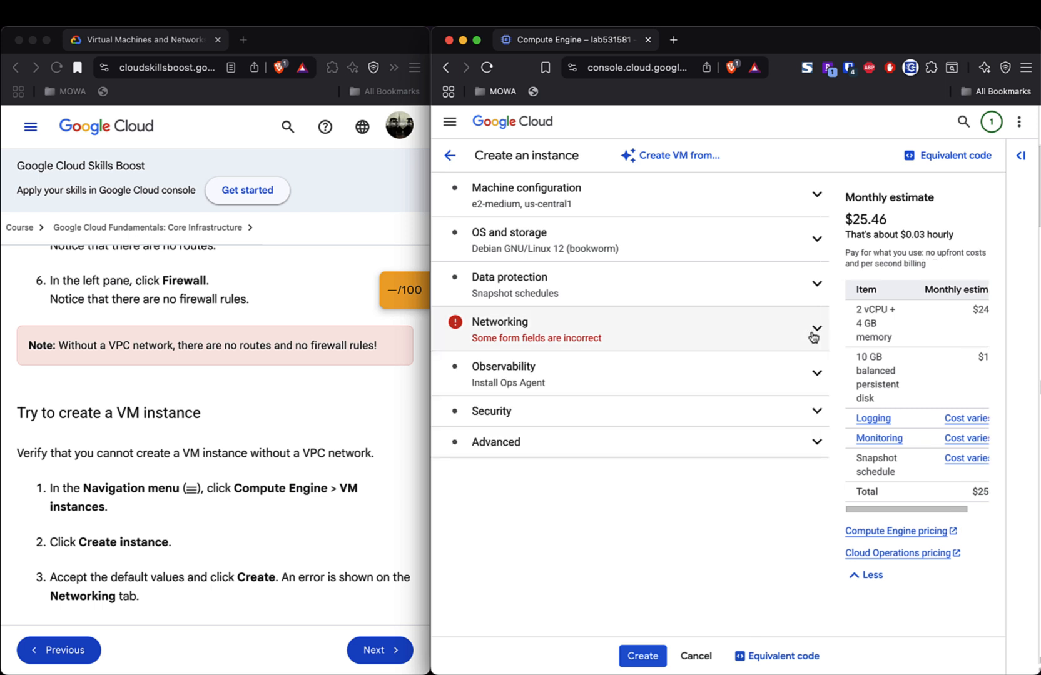
{"action": "left_click", "coordinate": [675, 342]}
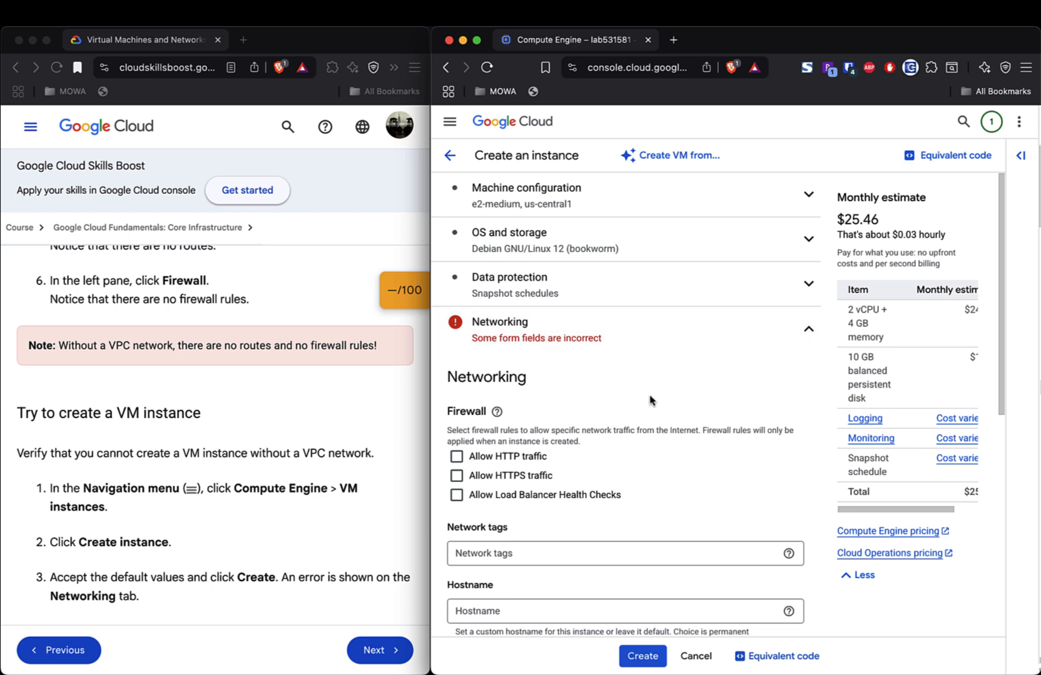
{"action": "scroll", "coordinate": [650, 398], "scroll_direction": "down", "scroll_amount": 7}
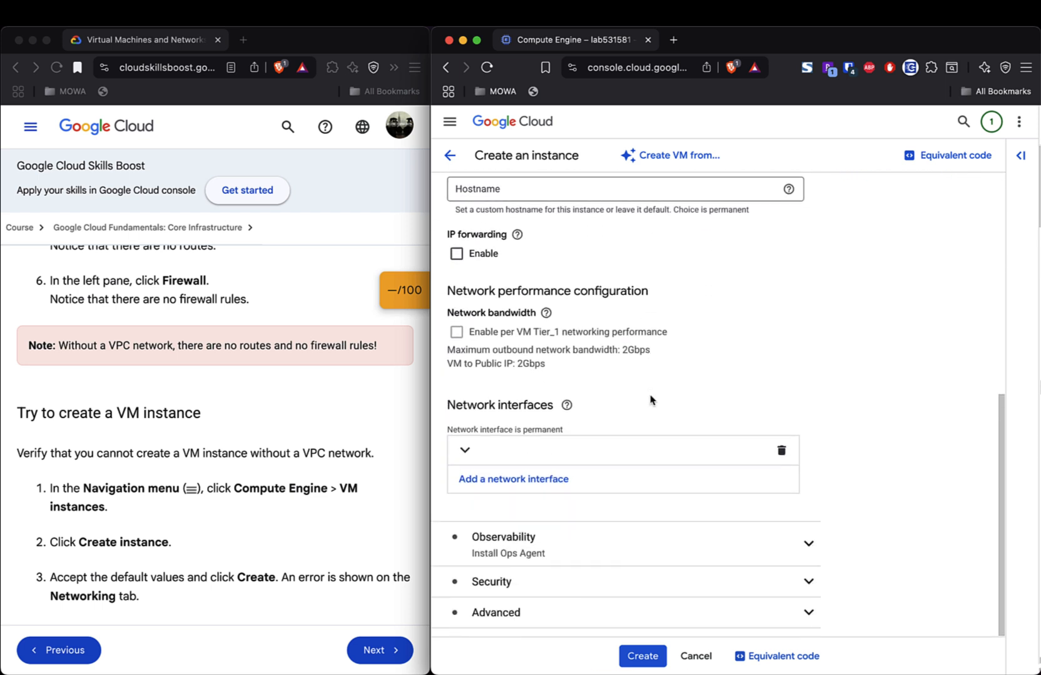
{"action": "left_click", "coordinate": [465, 451]}
{"action": "scroll", "coordinate": [588, 534], "scroll_direction": "down", "scroll_amount": 4}
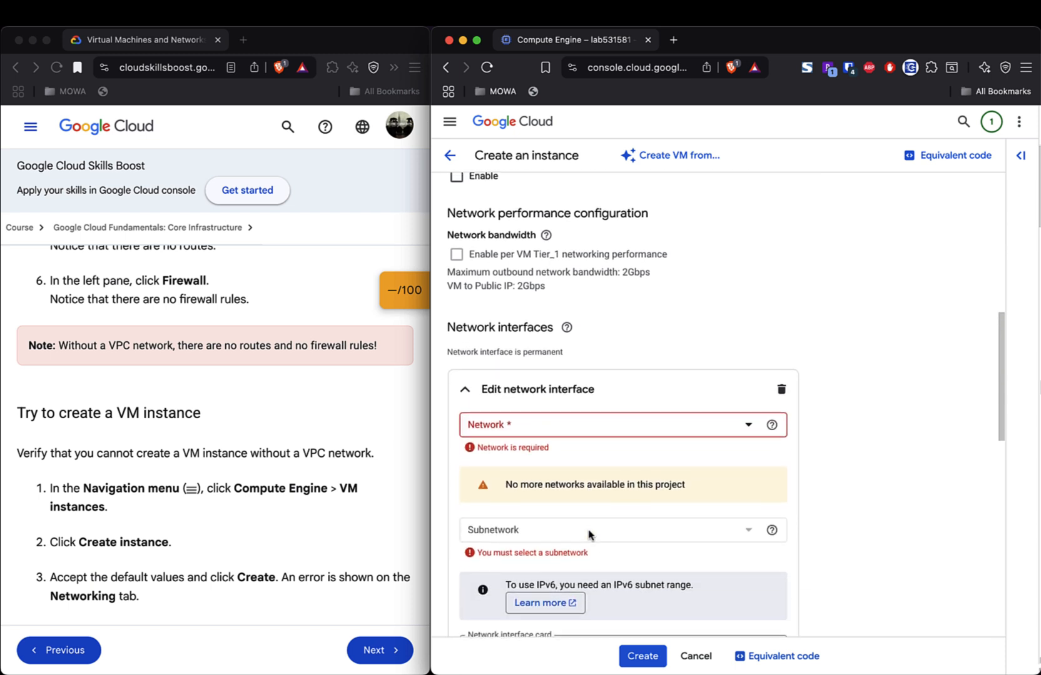
{"action": "scroll", "coordinate": [590, 536], "scroll_direction": "down", "scroll_amount": 1}
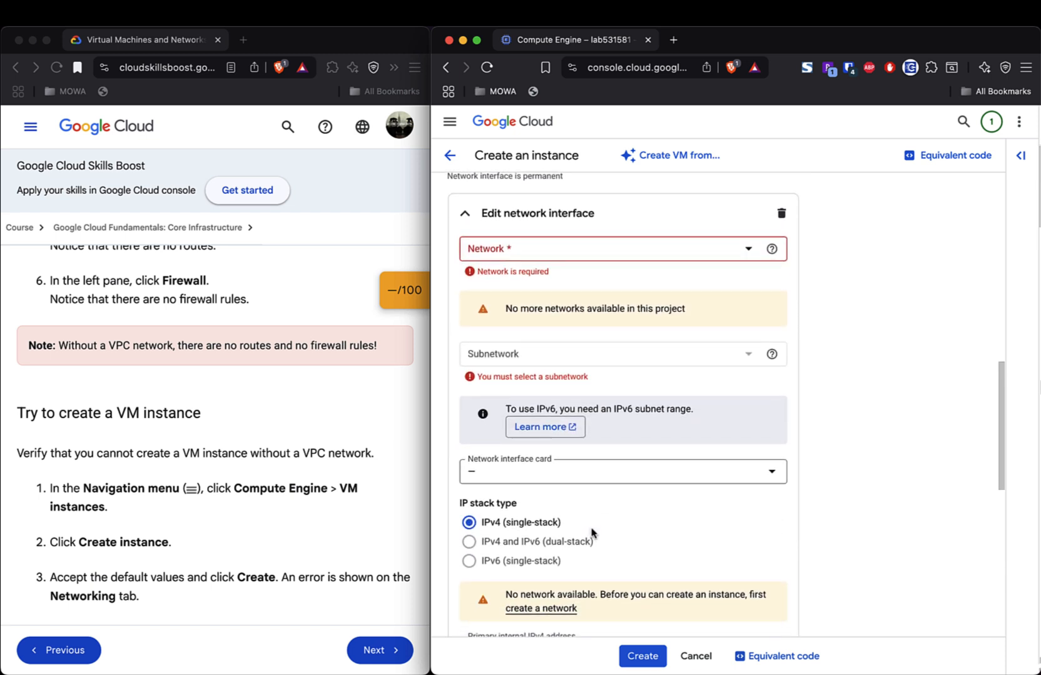
{"action": "scroll", "coordinate": [634, 498], "scroll_direction": "down", "scroll_amount": 3}
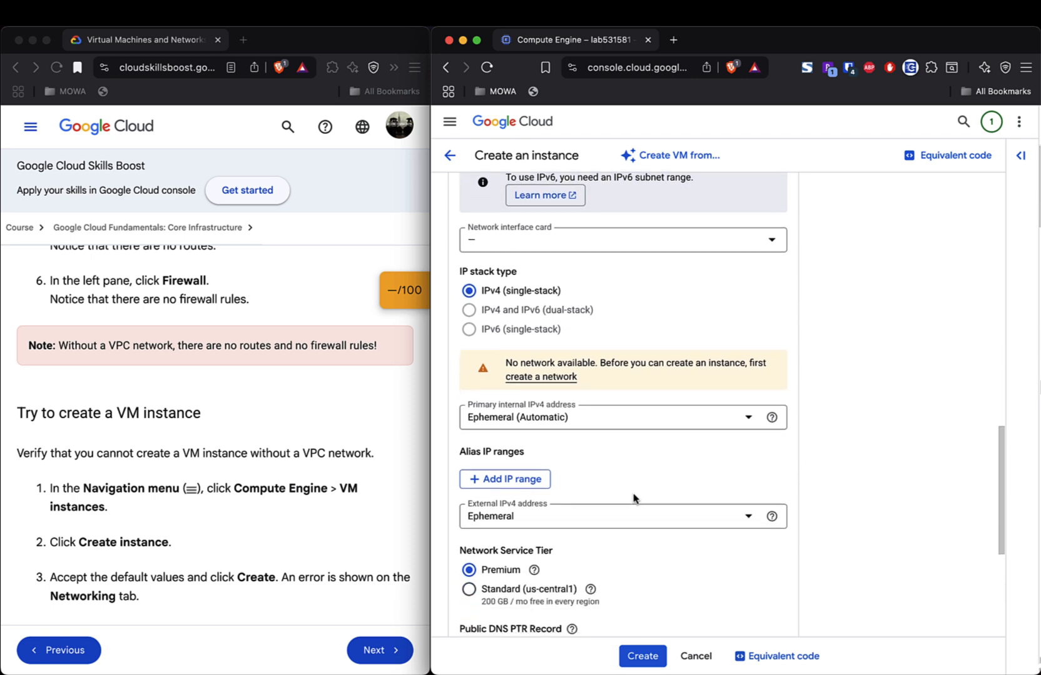
{"action": "scroll", "coordinate": [634, 498], "scroll_direction": "down", "scroll_amount": 3}
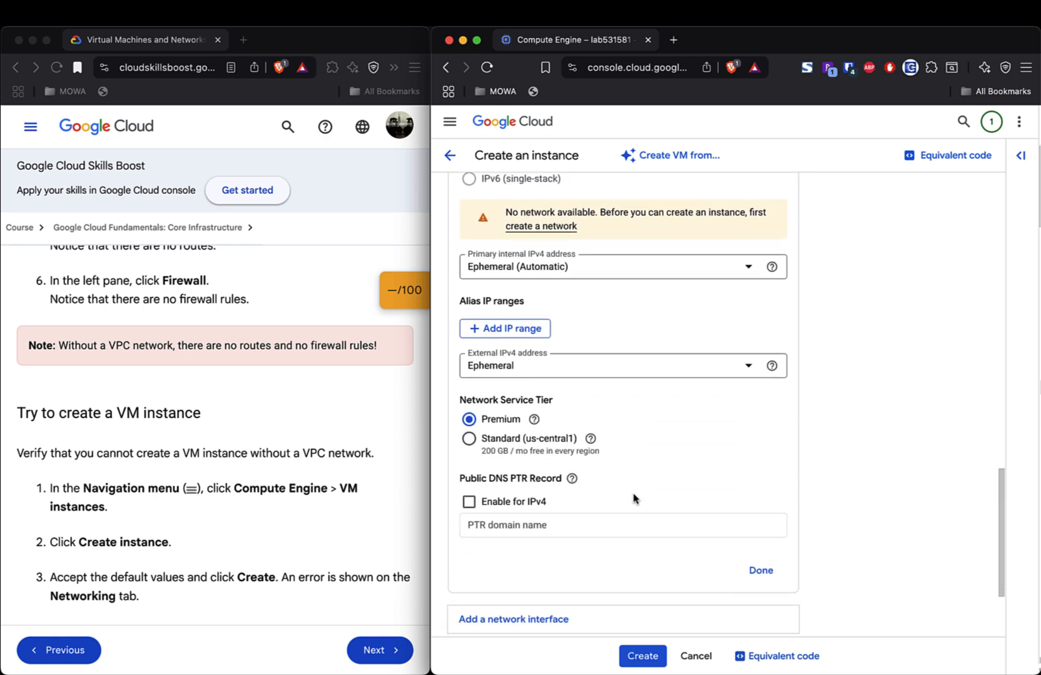
{"action": "scroll", "coordinate": [634, 498], "scroll_direction": "up", "scroll_amount": 8}
{"action": "scroll", "coordinate": [634, 499], "scroll_direction": "up", "scroll_amount": 10}
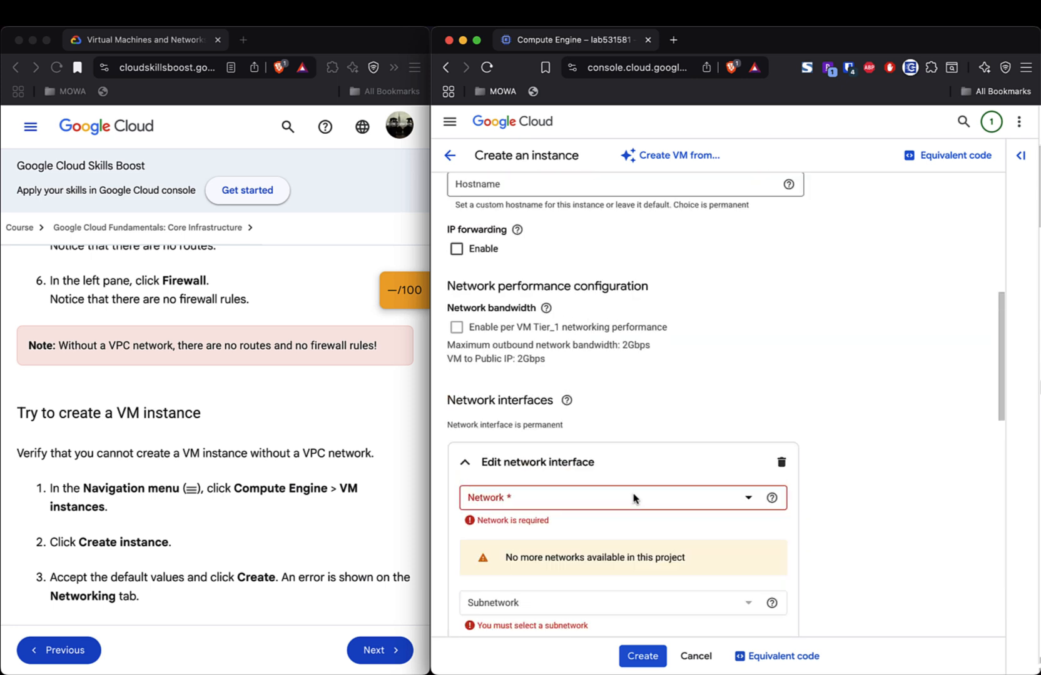
{"action": "scroll", "coordinate": [634, 498], "scroll_direction": "up", "scroll_amount": 5}
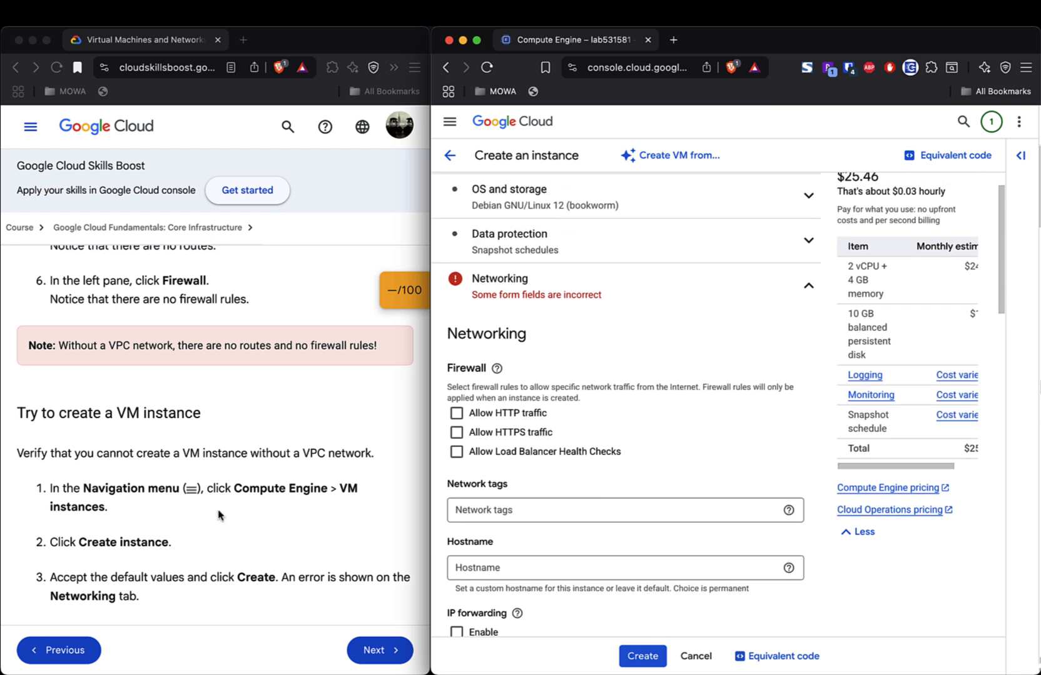
- Scroll the lab instructions to Task 2, highlighting the note that a VM needs a VPC network
{"action": "left_click", "coordinate": [219, 515]}
{"action": "scroll", "coordinate": [219, 515], "scroll_direction": "down", "scroll_amount": 5}
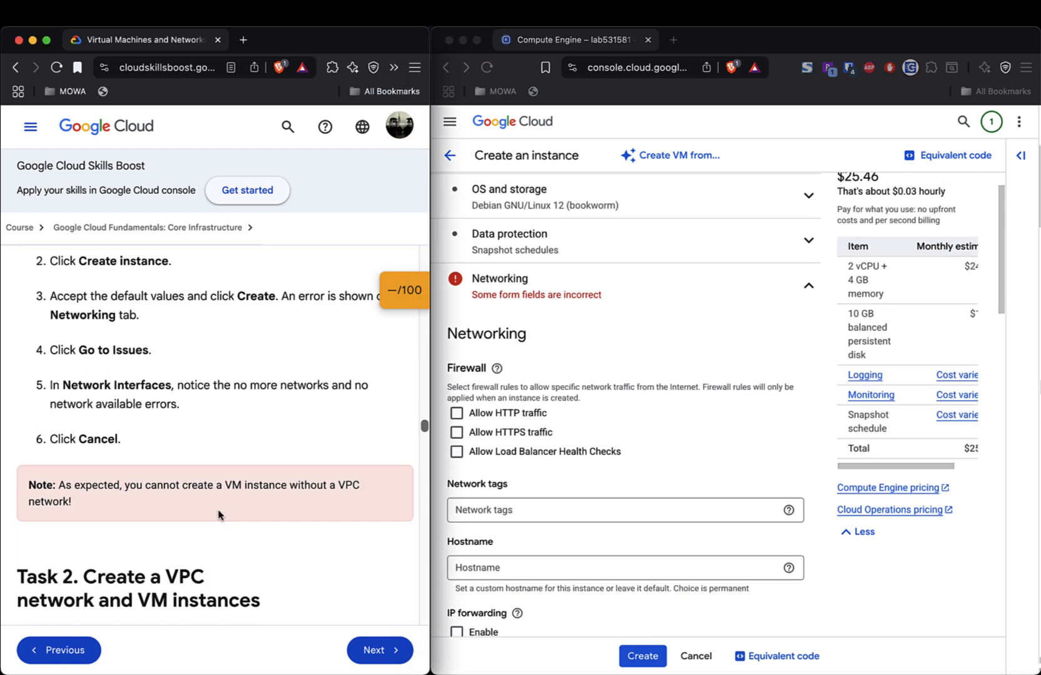
{"action": "triple_click", "coordinate": [81, 436]}
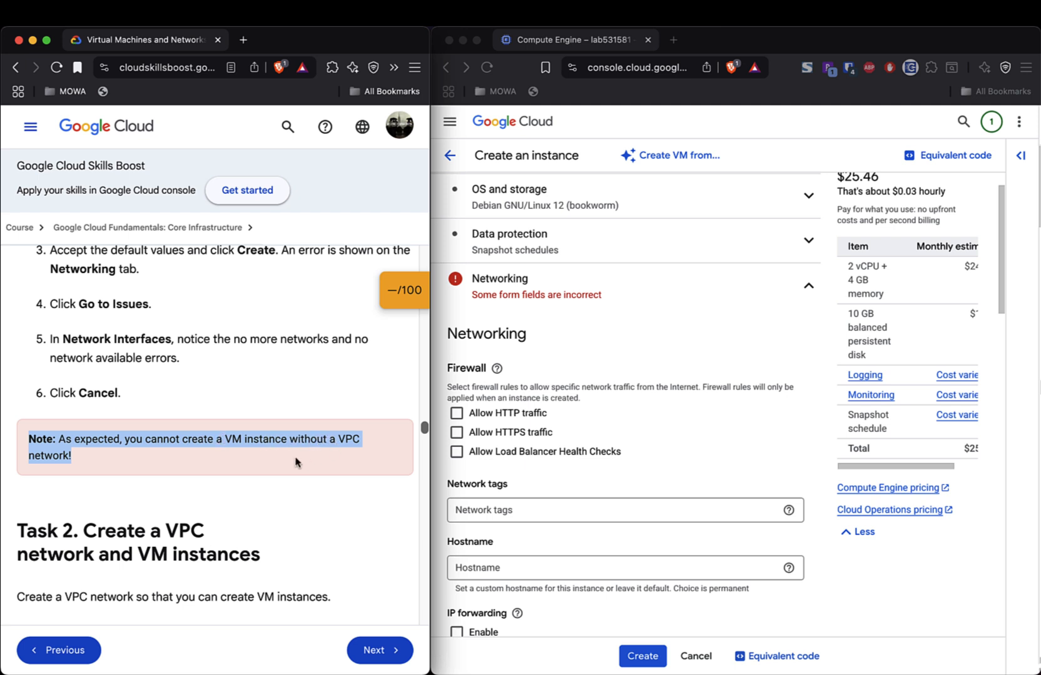
{"action": "scroll", "coordinate": [295, 462], "scroll_direction": "down", "scroll_amount": 2}
{"action": "scroll", "coordinate": [295, 462], "scroll_direction": "down", "scroll_amount": 2}
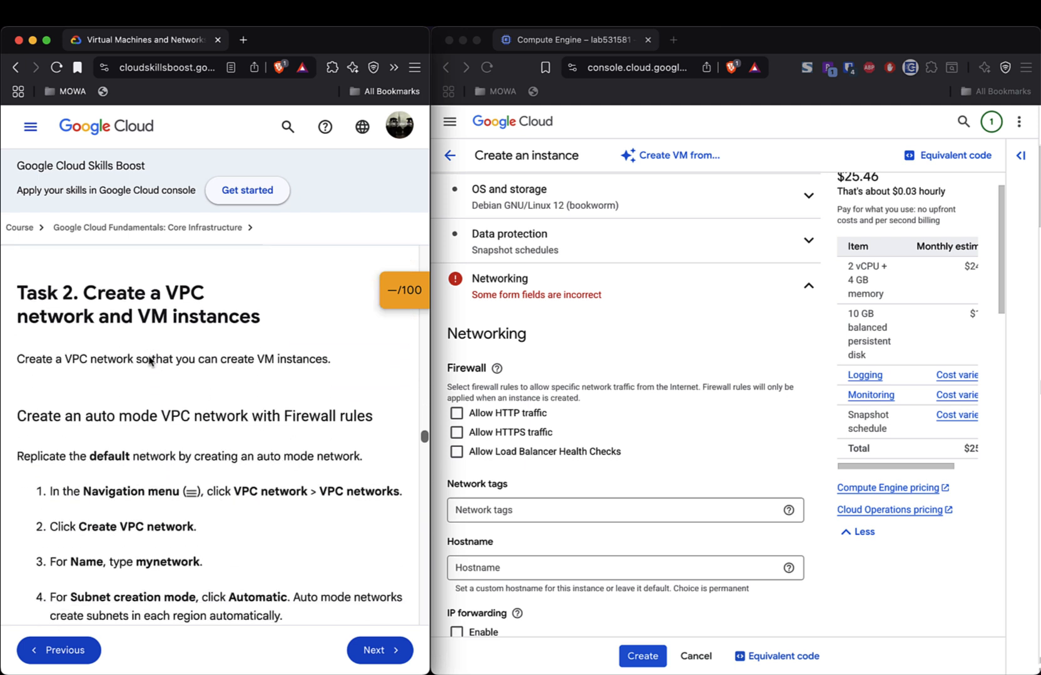
{"action": "scroll", "coordinate": [110, 341], "scroll_direction": "down", "scroll_amount": 1}
{"action": "double_click", "coordinate": [44, 282]}
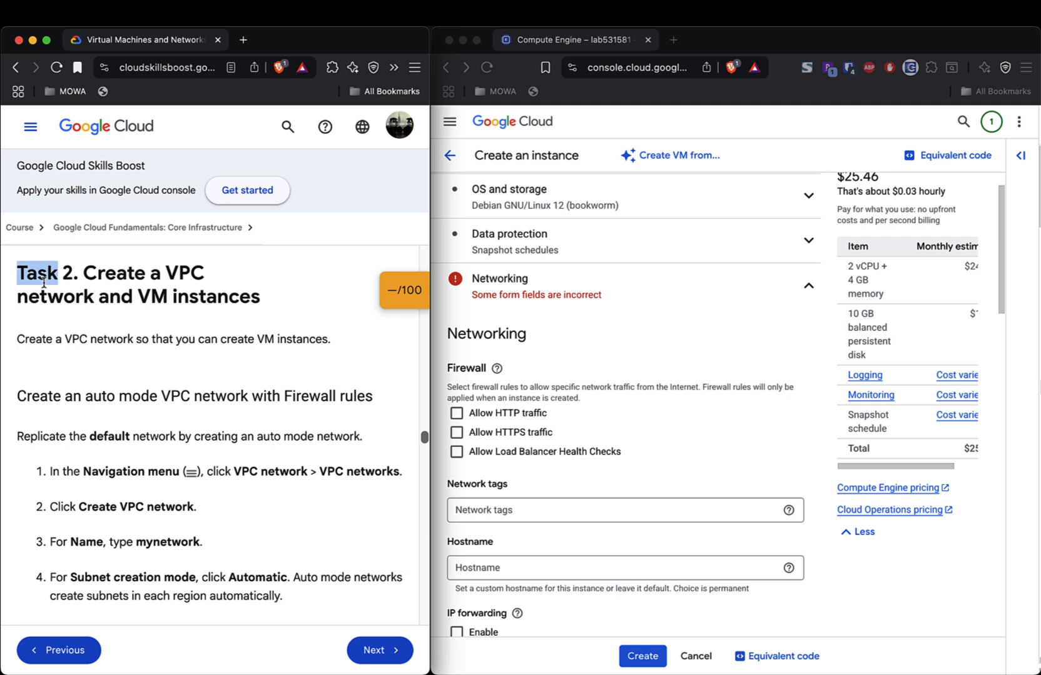
{"action": "left_click", "coordinate": [113, 281]}
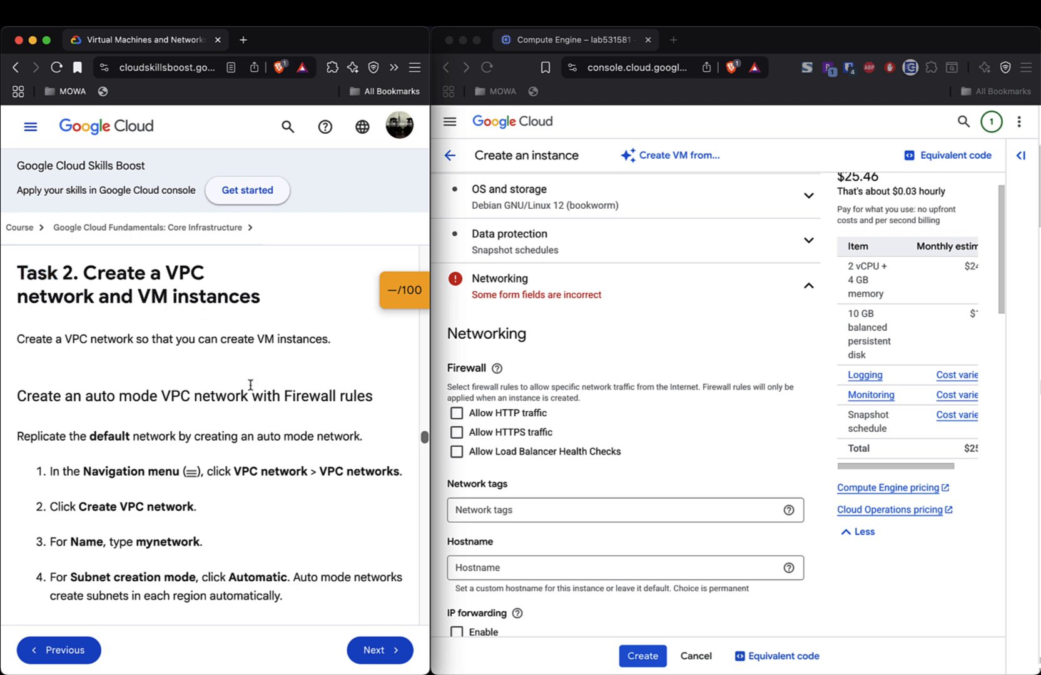
{"action": "scroll", "coordinate": [263, 423], "scroll_direction": "down", "scroll_amount": 4}
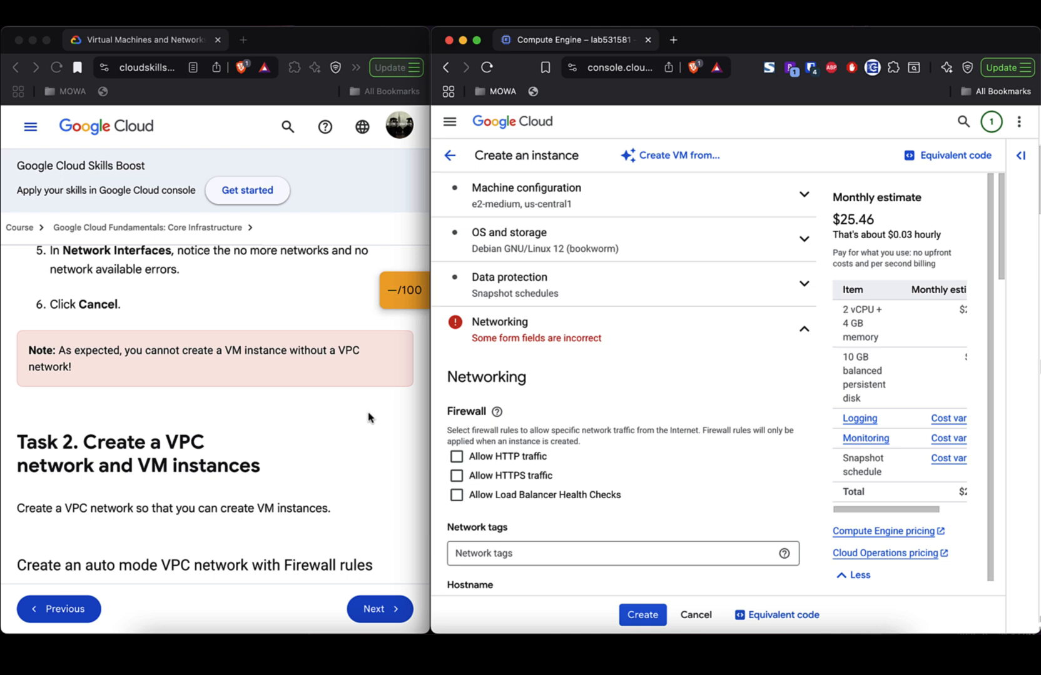
{"action": "triple_click", "coordinate": [61, 352]}
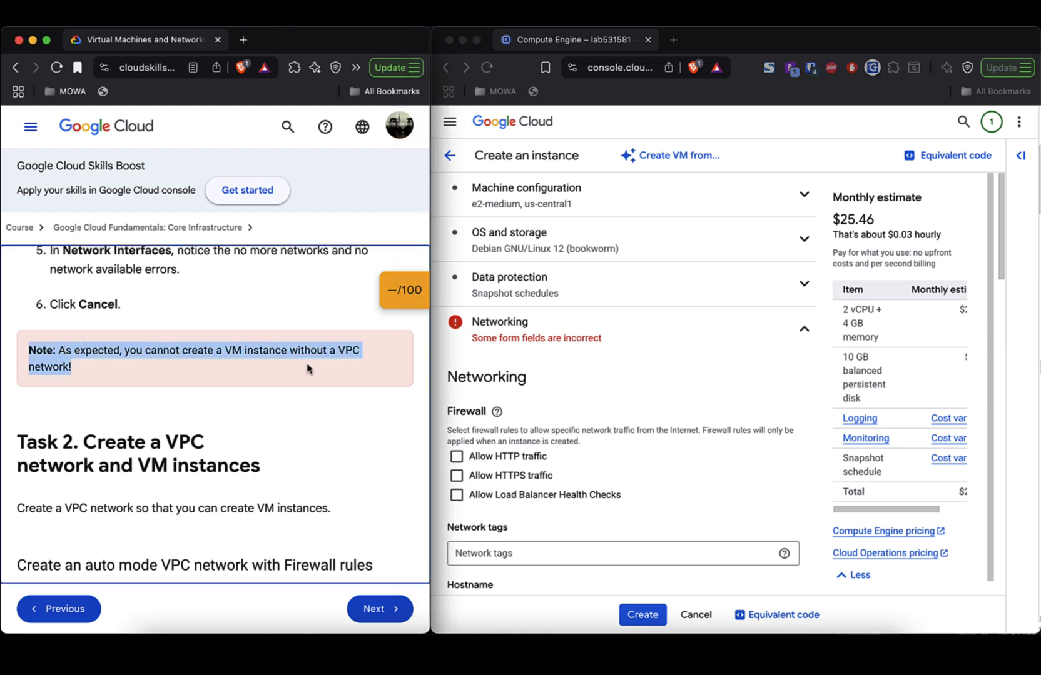
- Cancel the unfinished VM instance, returning to the empty VM instances list
{"action": "left_click", "coordinate": [697, 617]}
{"action": "left_click", "coordinate": [696, 616]}
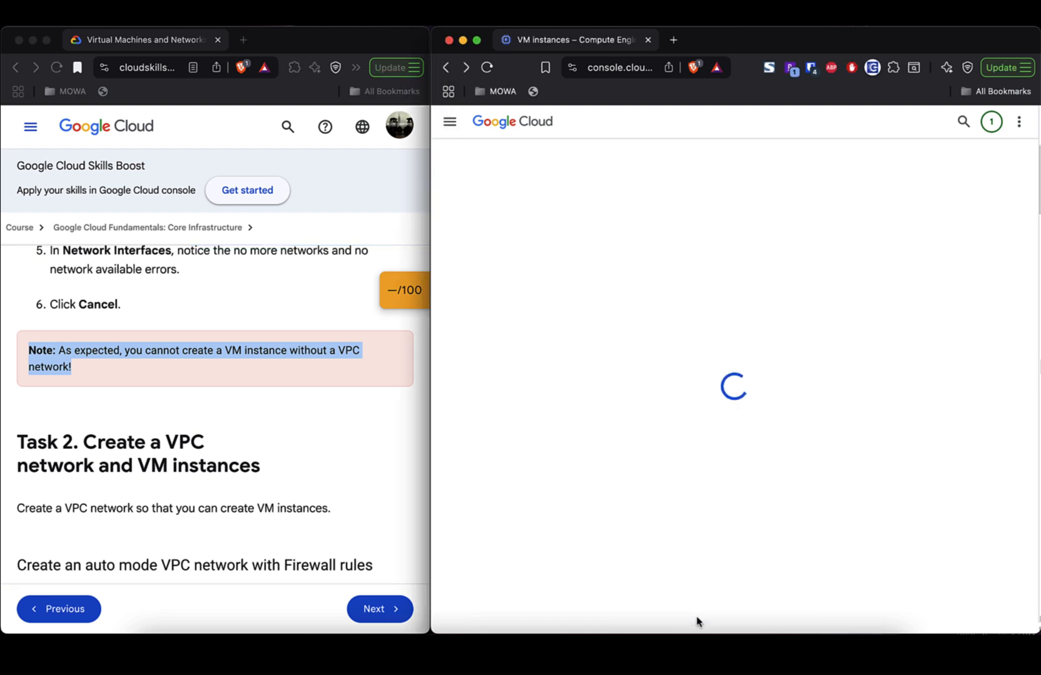
{"action": "scroll", "coordinate": [202, 441], "scroll_direction": "down", "scroll_amount": 5}
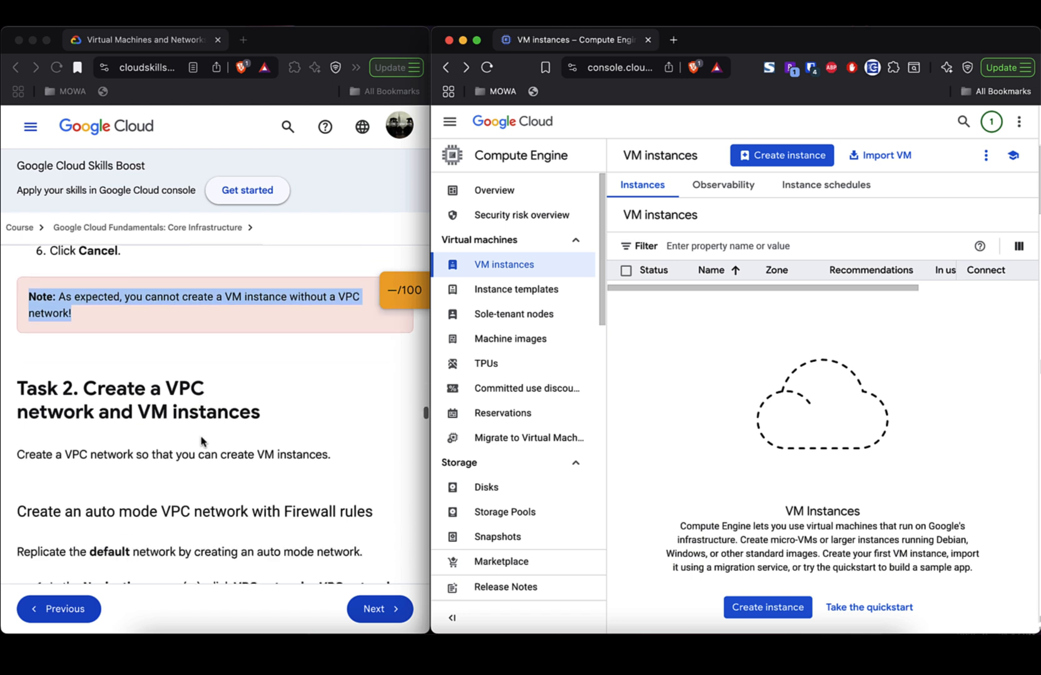
{"action": "scroll", "coordinate": [202, 441], "scroll_direction": "down", "scroll_amount": 1}
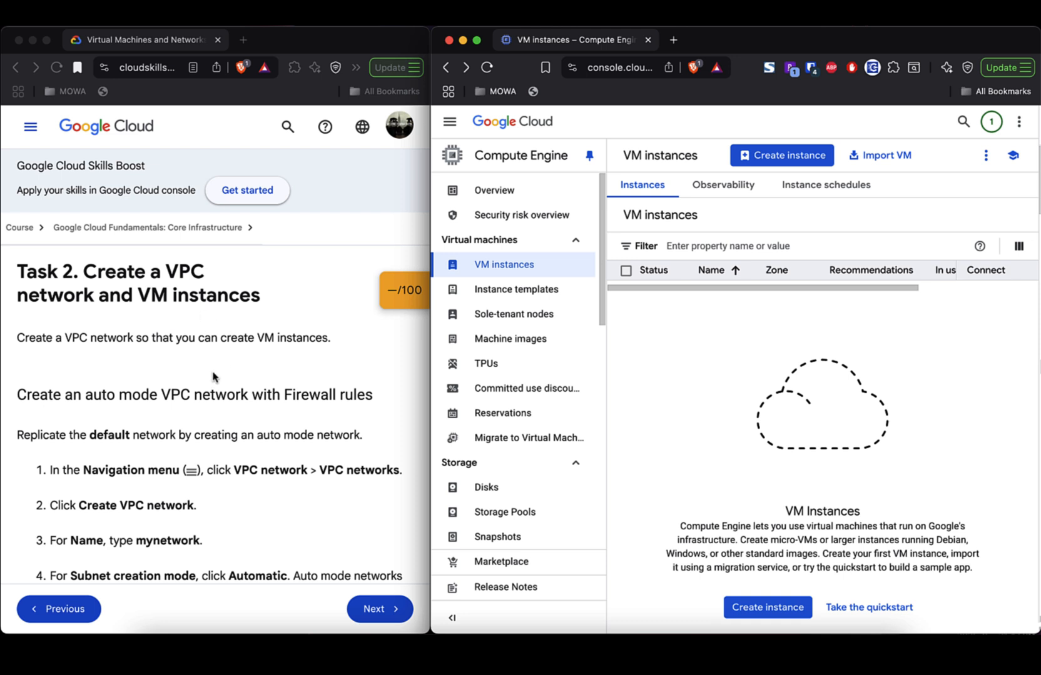
{"action": "scroll", "coordinate": [213, 376], "scroll_direction": "down", "scroll_amount": 2}
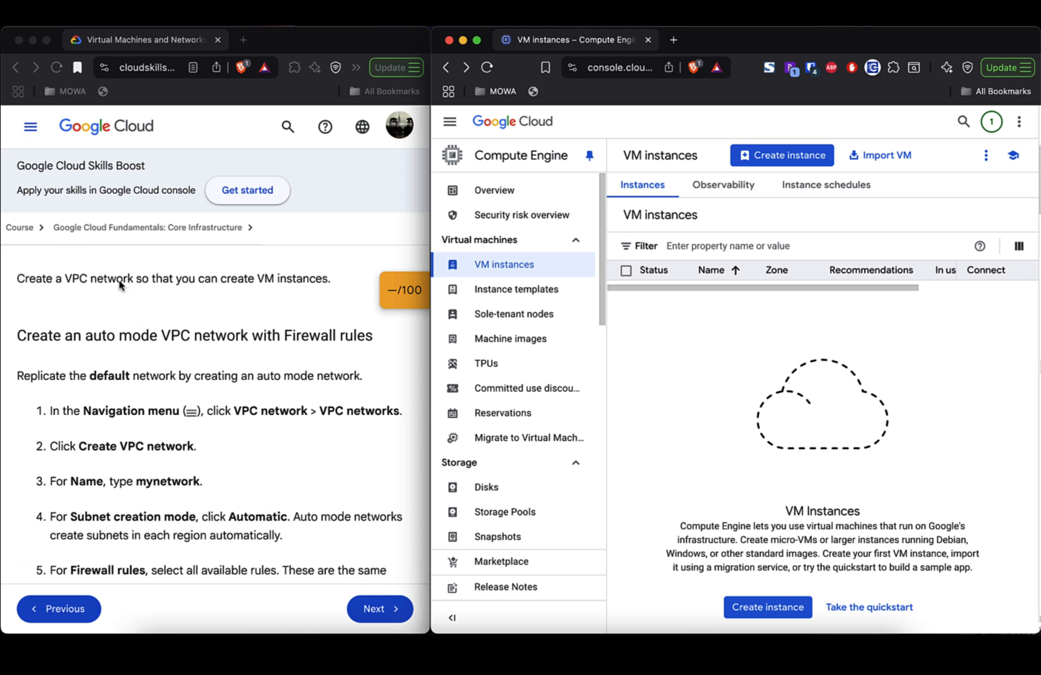
- Highlight the lab sentences about creating a VPC network that replicates the default network
{"action": "double_click", "coordinate": [119, 279]}
{"action": "triple_click", "coordinate": [119, 279]}
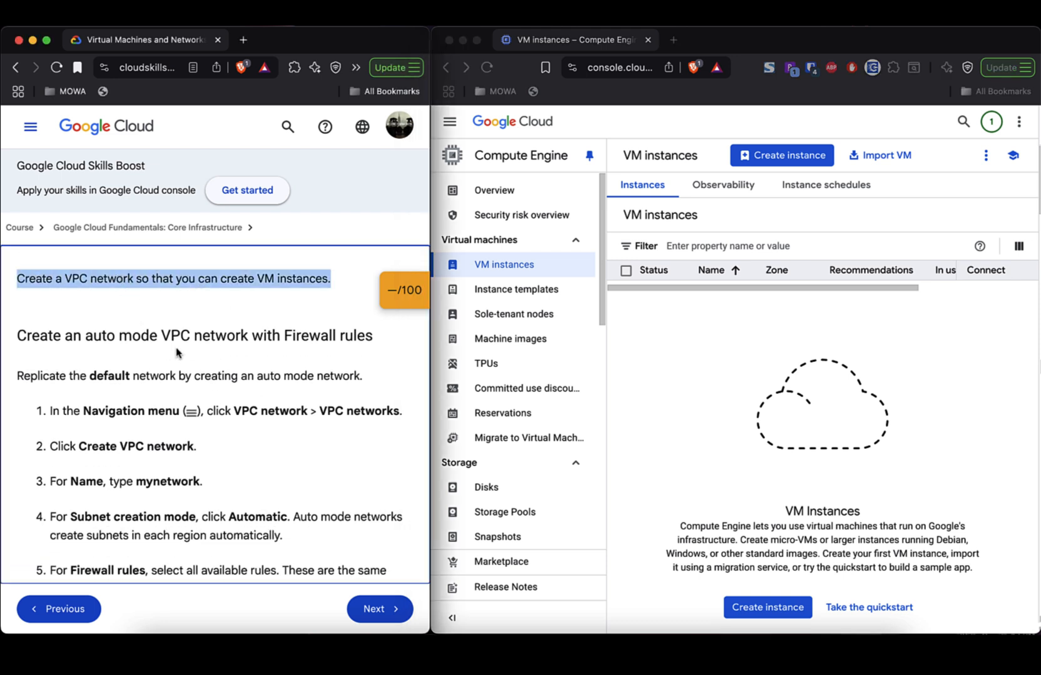
{"action": "scroll", "coordinate": [237, 393], "scroll_direction": "down", "scroll_amount": 2}
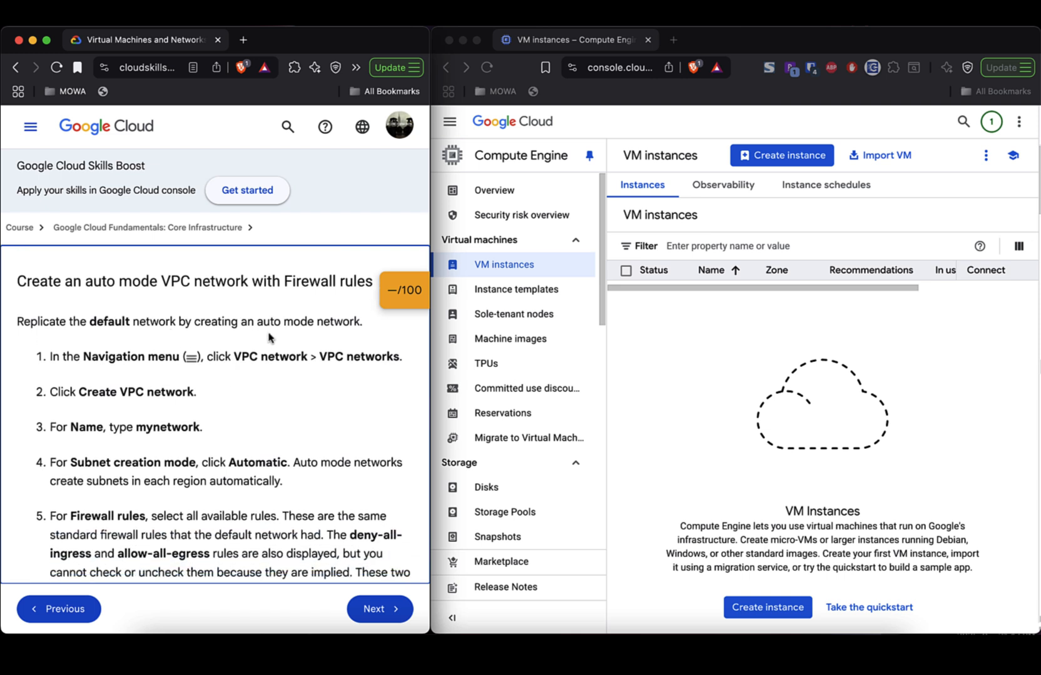
{"action": "triple_click", "coordinate": [214, 325]}
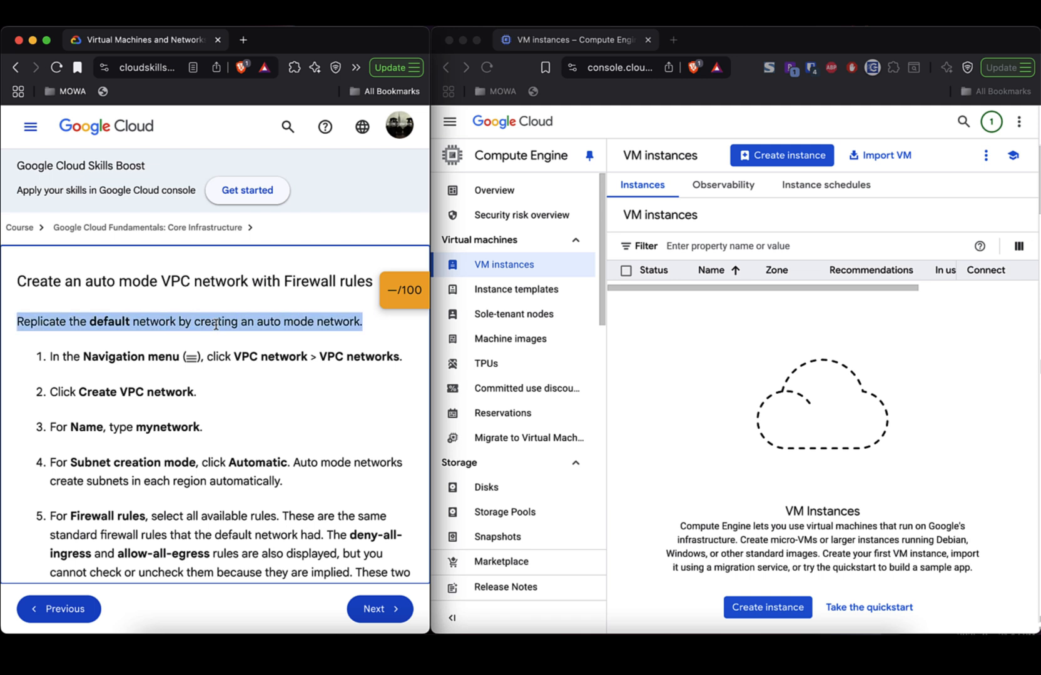
{"action": "scroll", "coordinate": [249, 409], "scroll_direction": "down", "scroll_amount": 1}
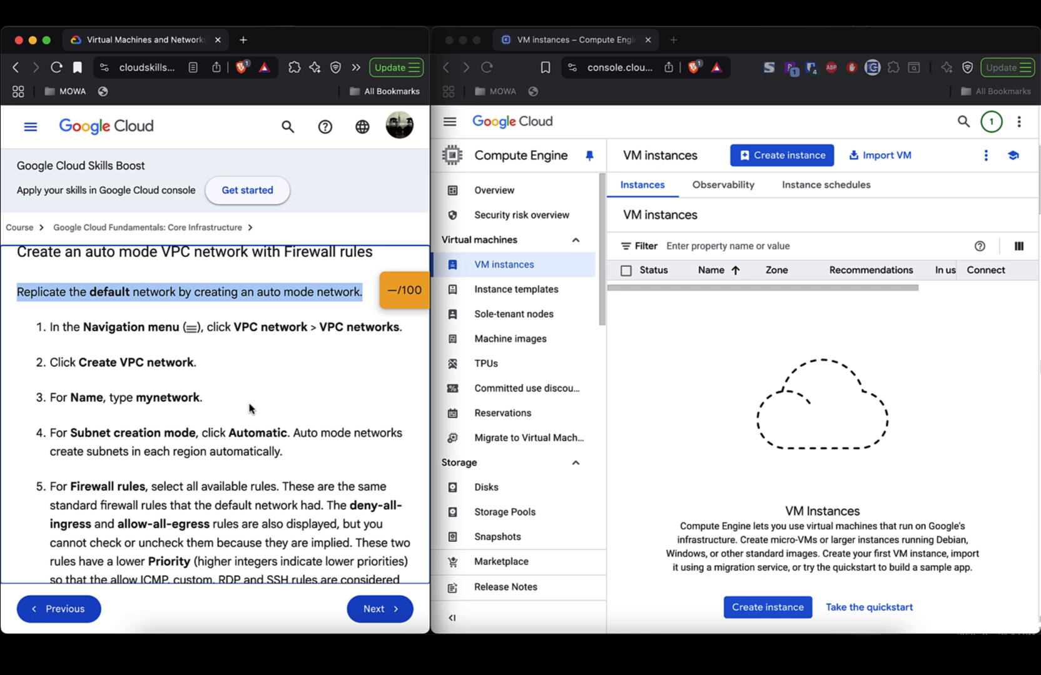
{"action": "scroll", "coordinate": [249, 409], "scroll_direction": "down", "scroll_amount": 1}
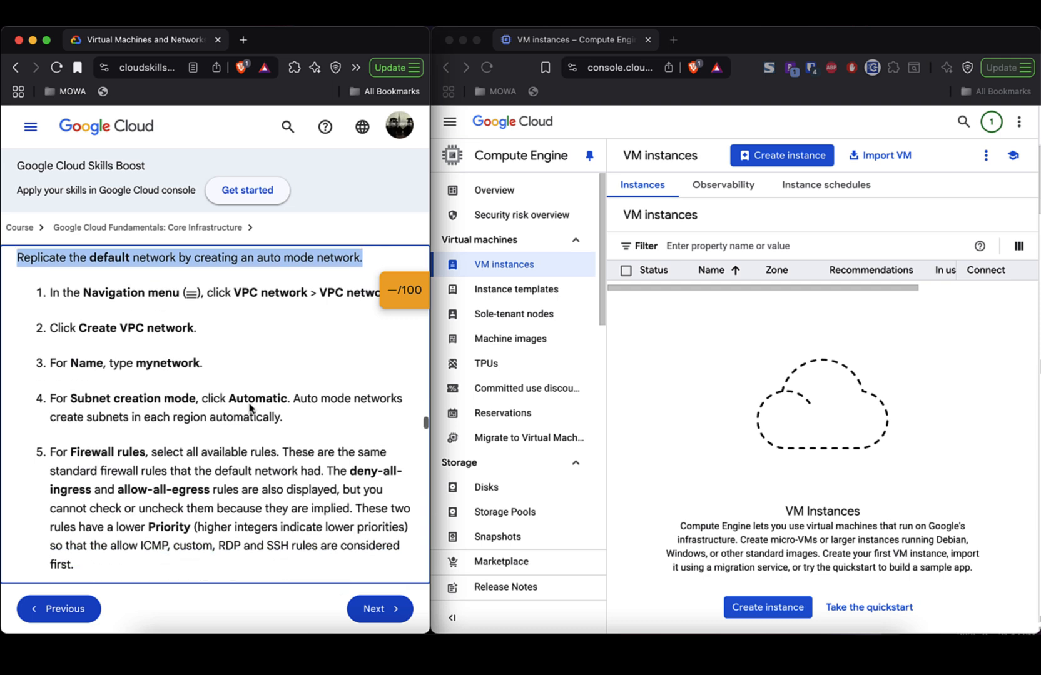
- Go to VPC Network > VPC networks and view its empty networks list
{"action": "left_click", "coordinate": [449, 125]}
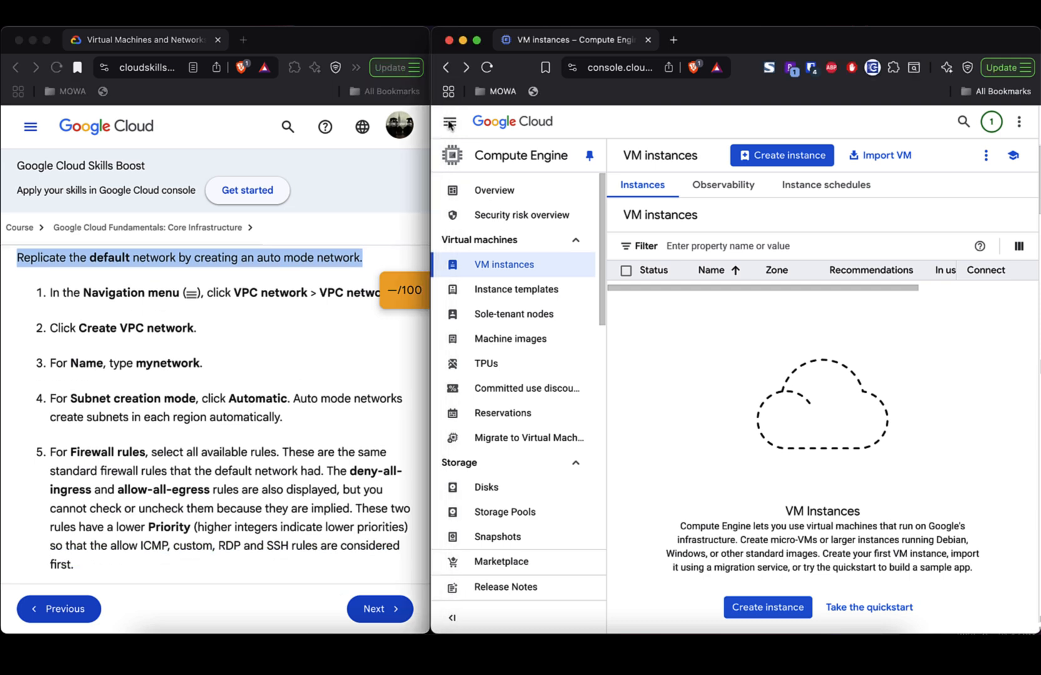
{"action": "left_click", "coordinate": [449, 123]}
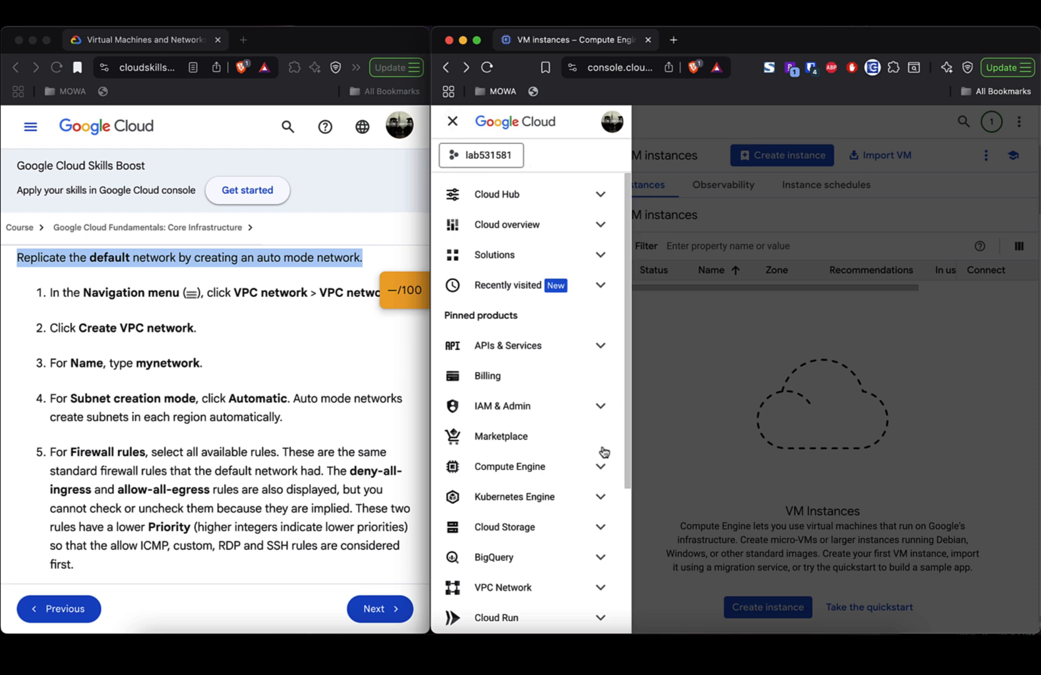
{"action": "mouse_move", "coordinate": [533, 594]}
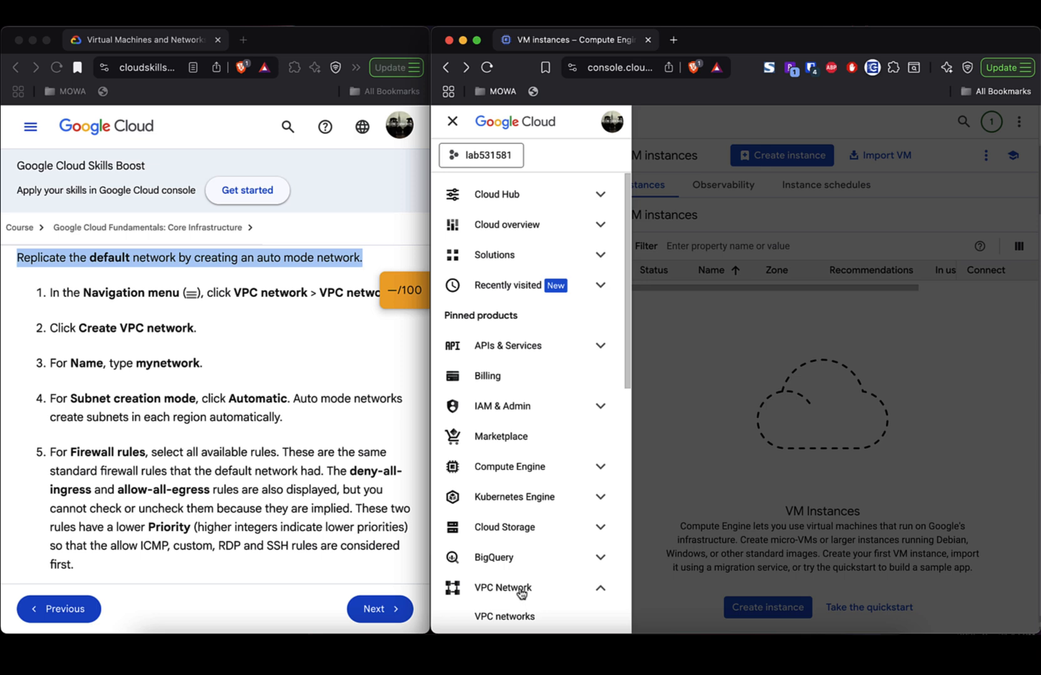
{"action": "left_click", "coordinate": [502, 617]}
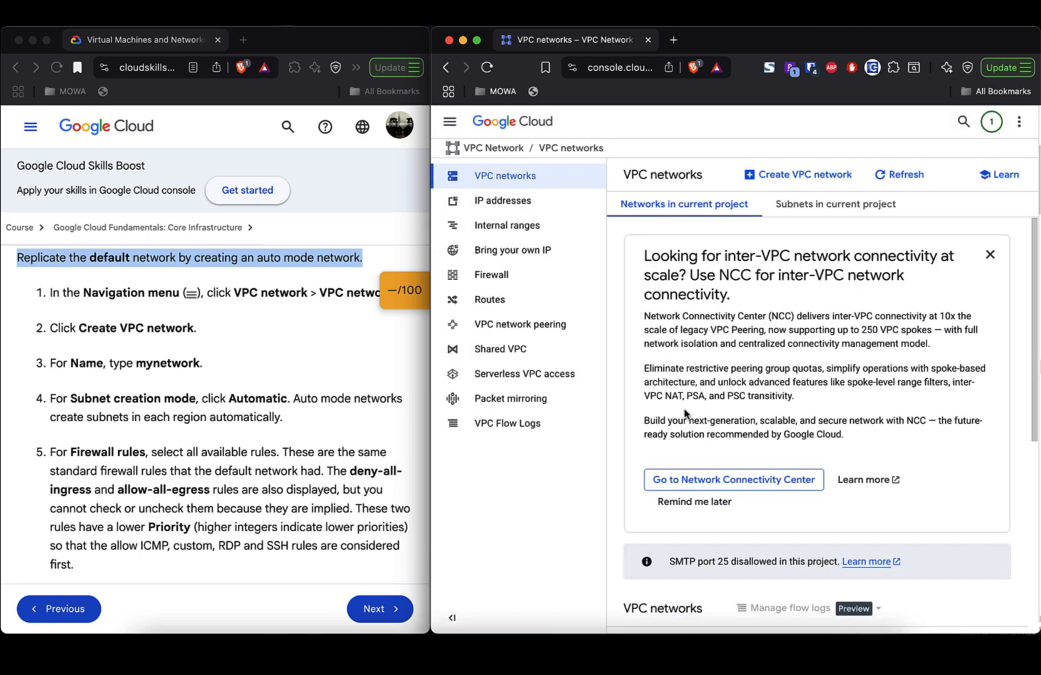
{"action": "scroll", "coordinate": [838, 378], "scroll_direction": "down", "scroll_amount": 3}
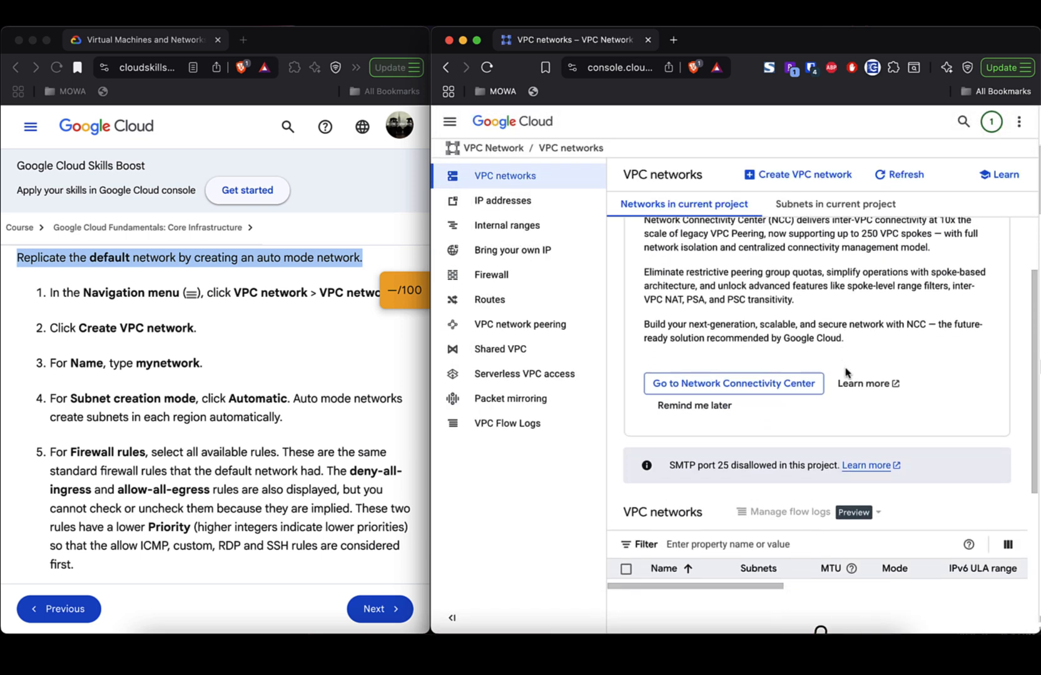
{"action": "scroll", "coordinate": [846, 373], "scroll_direction": "down", "scroll_amount": 1}
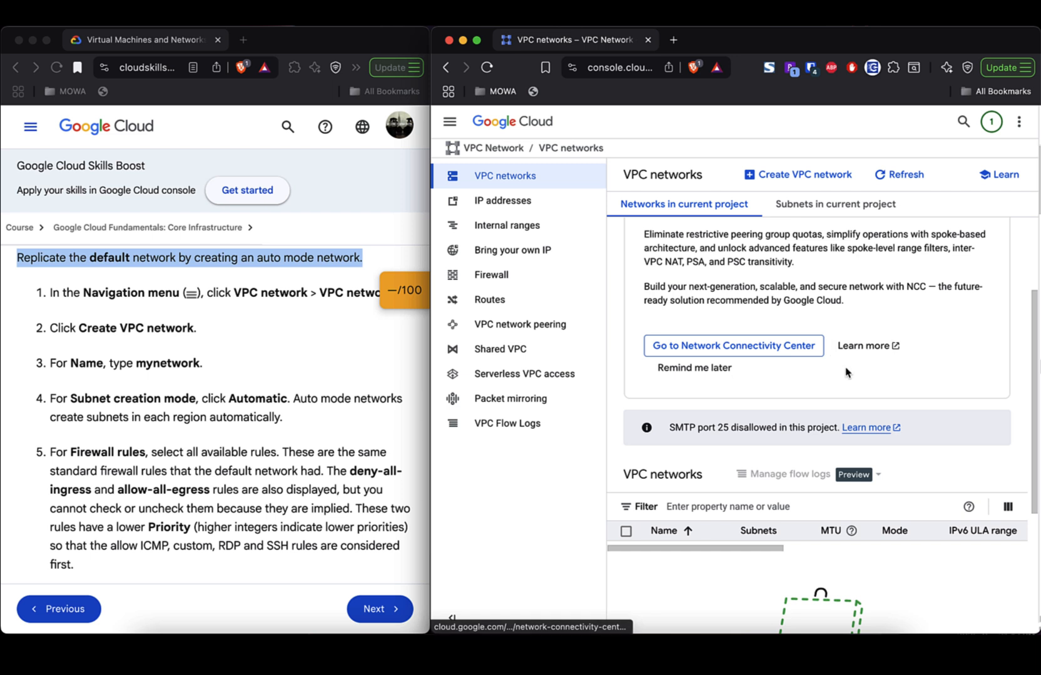
{"action": "scroll", "coordinate": [846, 374], "scroll_direction": "down", "scroll_amount": 2}
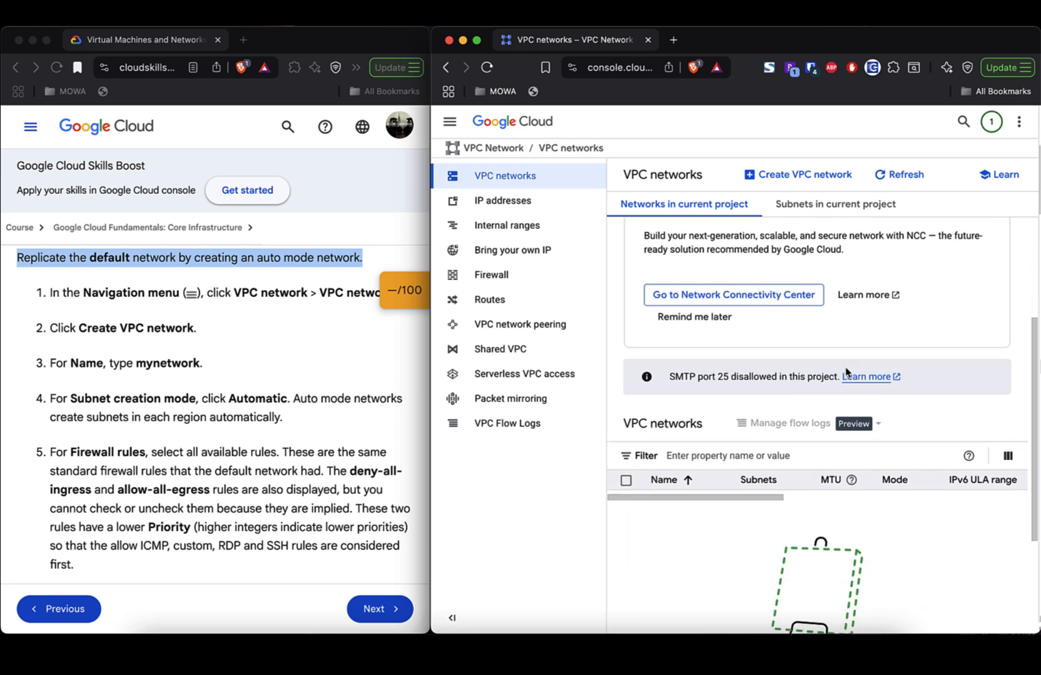
- Start a new VPC network named network-531581
{"action": "left_click", "coordinate": [805, 178]}
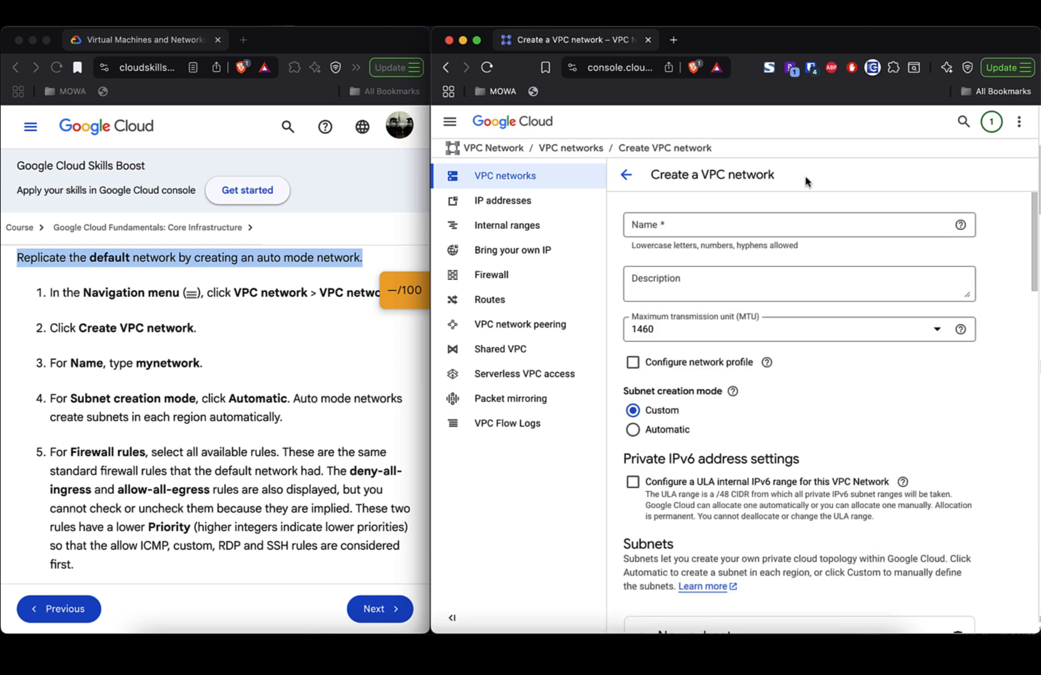
{"action": "left_click", "coordinate": [750, 225]}
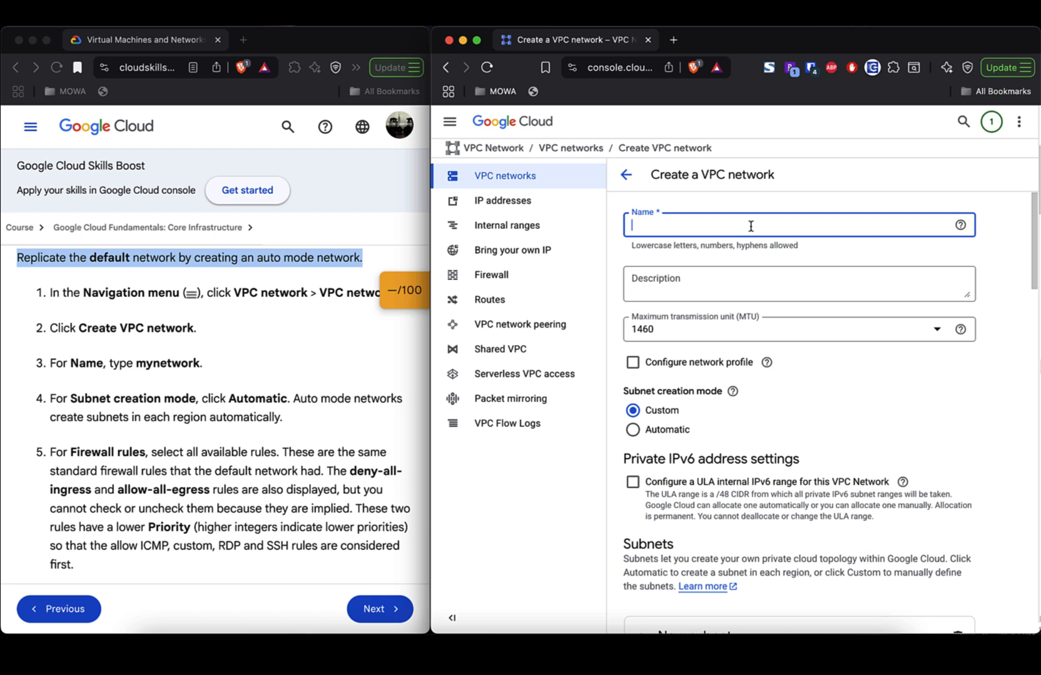
{"action": "type", "text": "network-531581"}
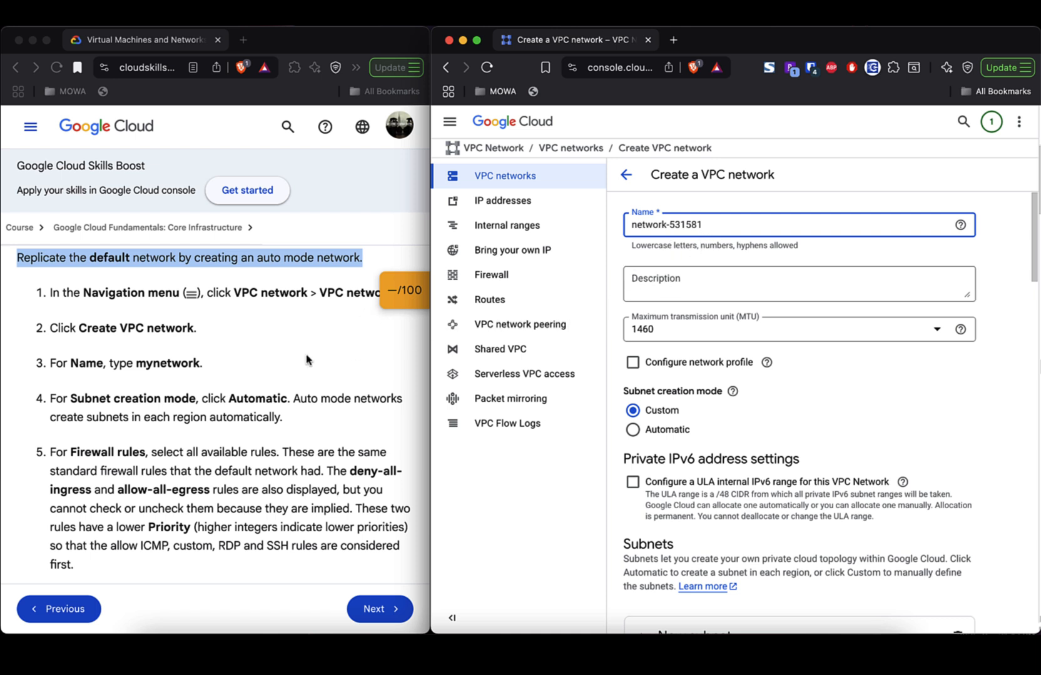
- Set subnet creation mode to Automatic and highlight the lab's firewall-rules step
{"action": "scroll", "coordinate": [306, 359], "scroll_direction": "down", "scroll_amount": 3}
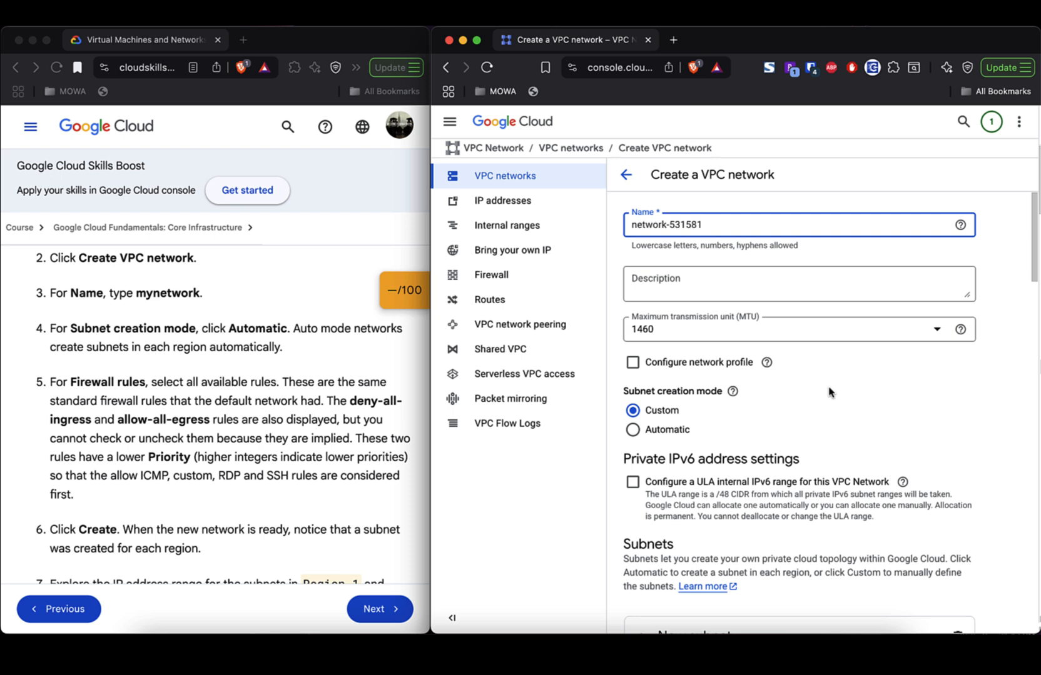
{"action": "scroll", "coordinate": [829, 392], "scroll_direction": "down", "scroll_amount": 5}
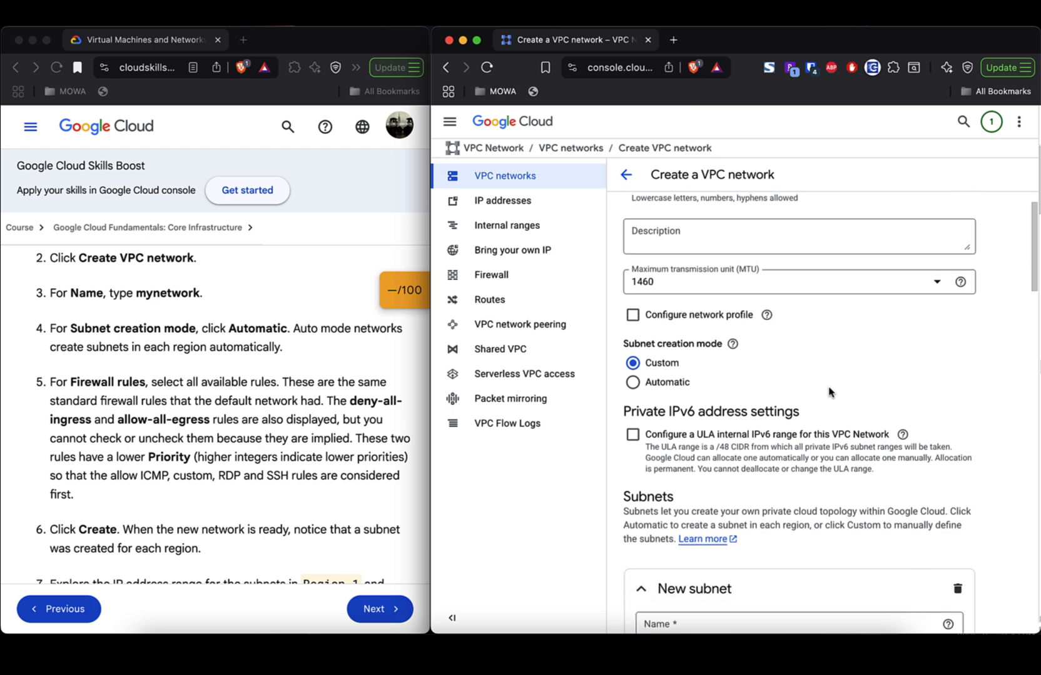
{"action": "scroll", "coordinate": [830, 392], "scroll_direction": "down", "scroll_amount": 5}
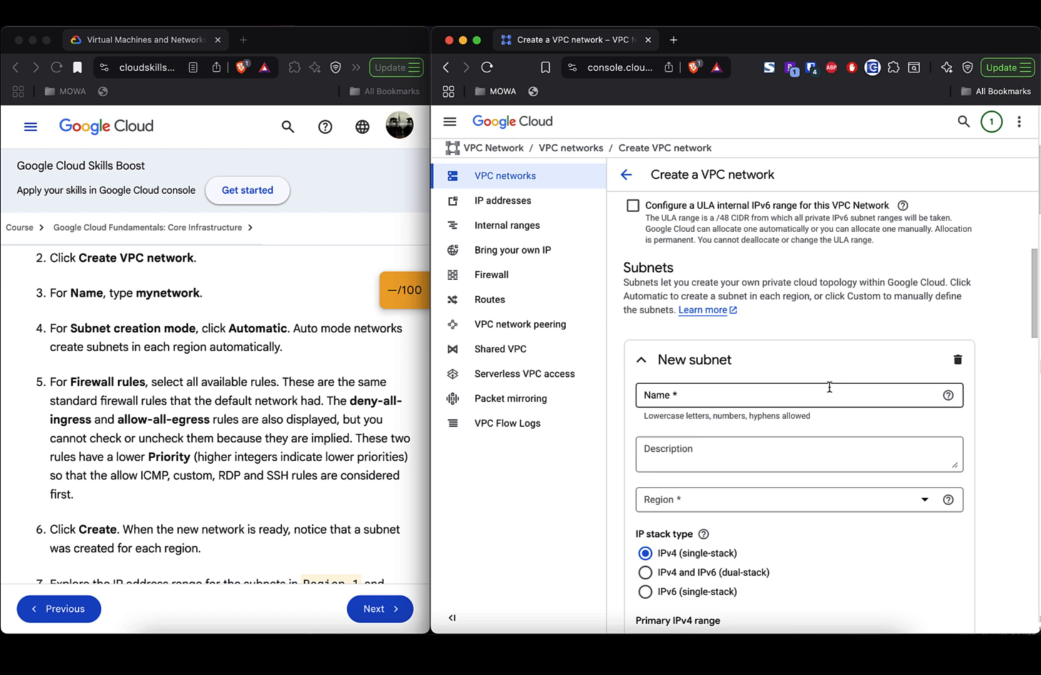
{"action": "scroll", "coordinate": [829, 388], "scroll_direction": "up", "scroll_amount": 4}
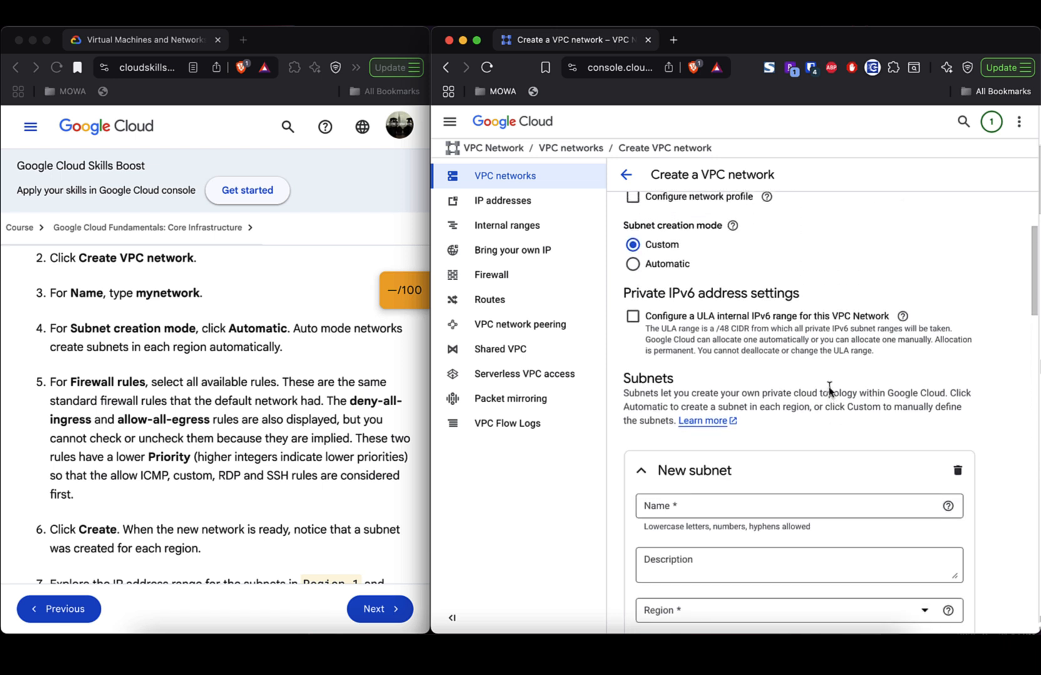
{"action": "left_click", "coordinate": [634, 264]}
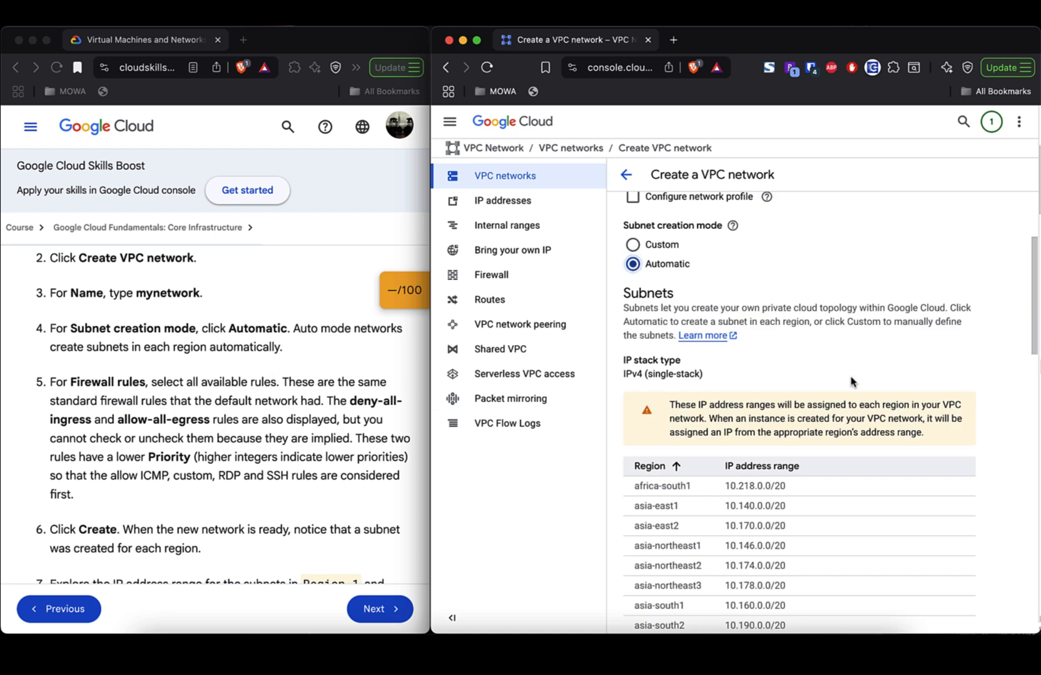
{"action": "scroll", "coordinate": [884, 364], "scroll_direction": "down", "scroll_amount": 1}
{"action": "scroll", "coordinate": [884, 365], "scroll_direction": "down", "scroll_amount": 10}
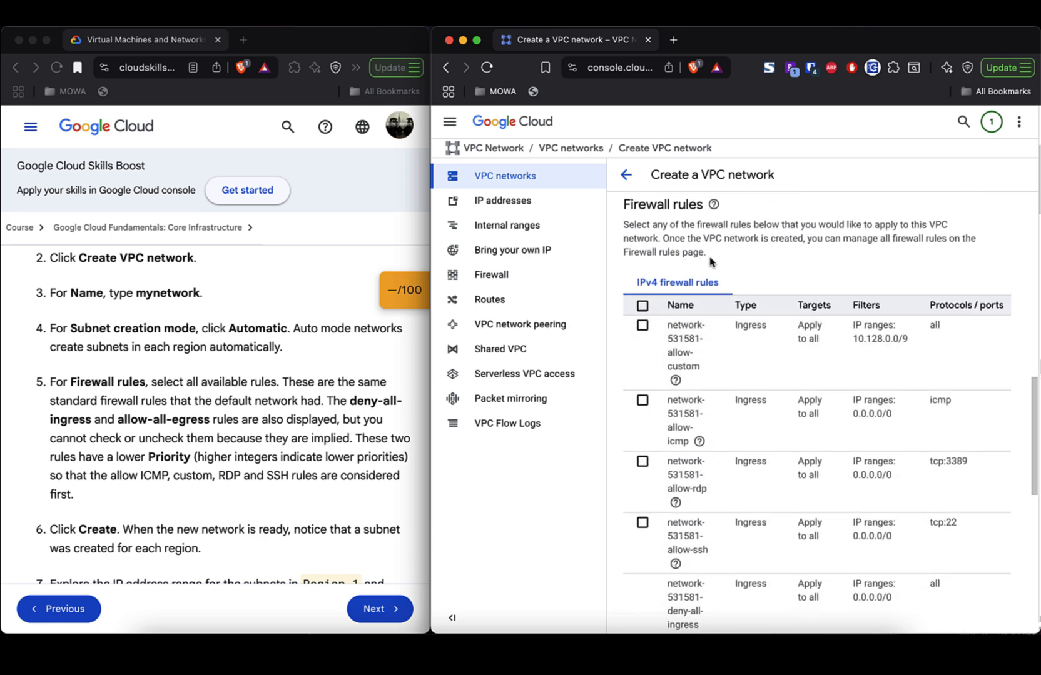
{"action": "triple_click", "coordinate": [192, 388]}
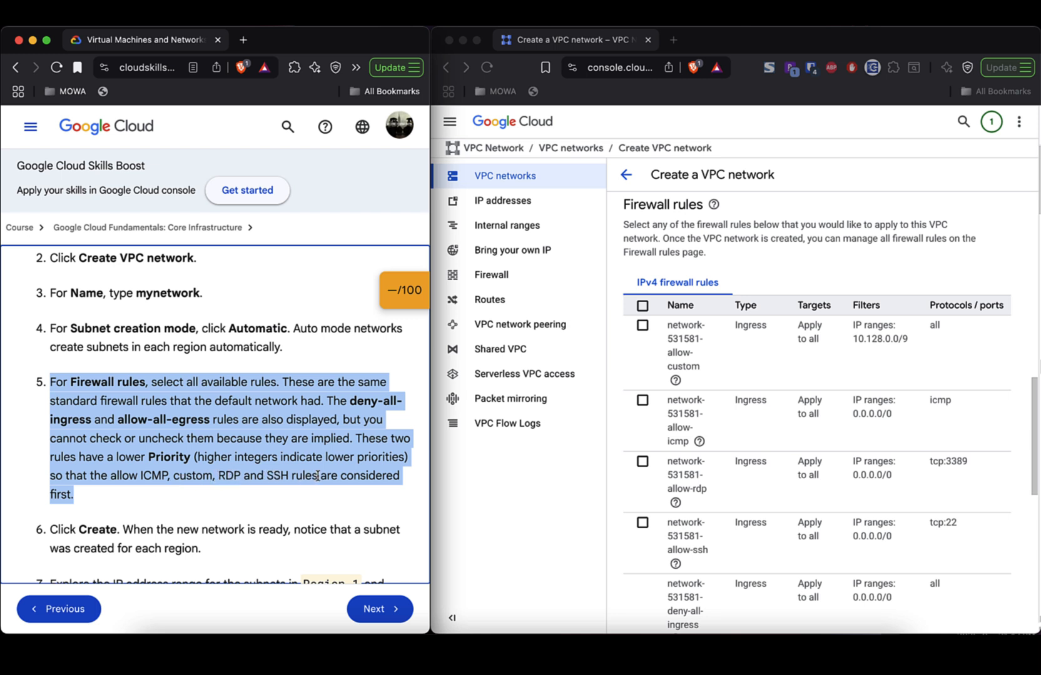
{"action": "left_click", "coordinate": [643, 307]}
{"action": "left_click", "coordinate": [643, 307]}
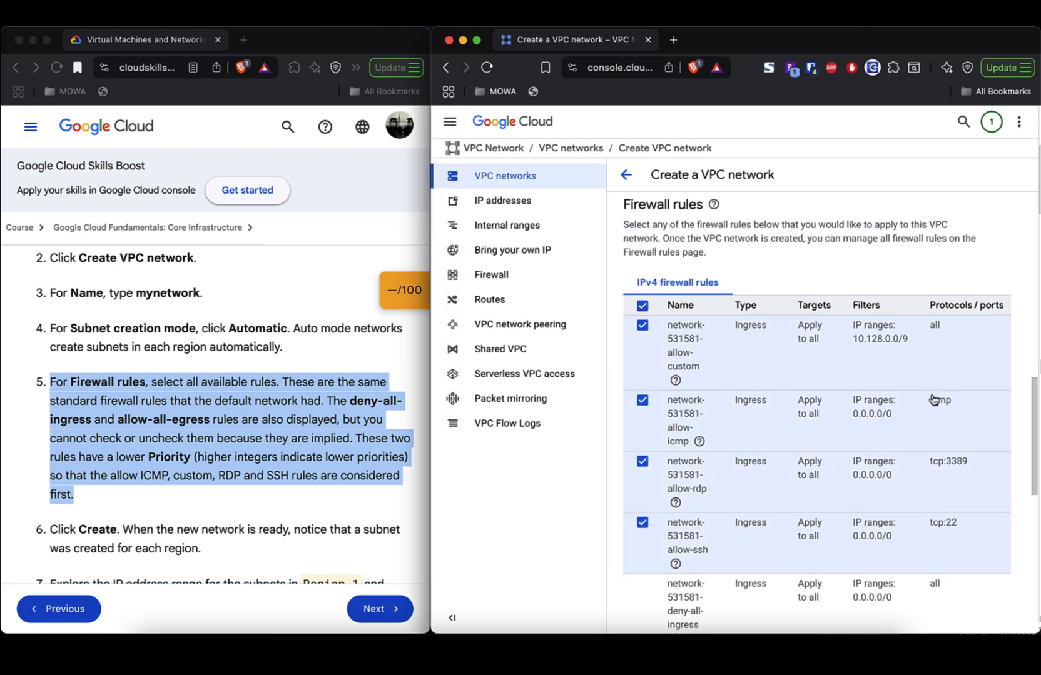
{"action": "scroll", "coordinate": [933, 401], "scroll_direction": "down", "scroll_amount": 10}
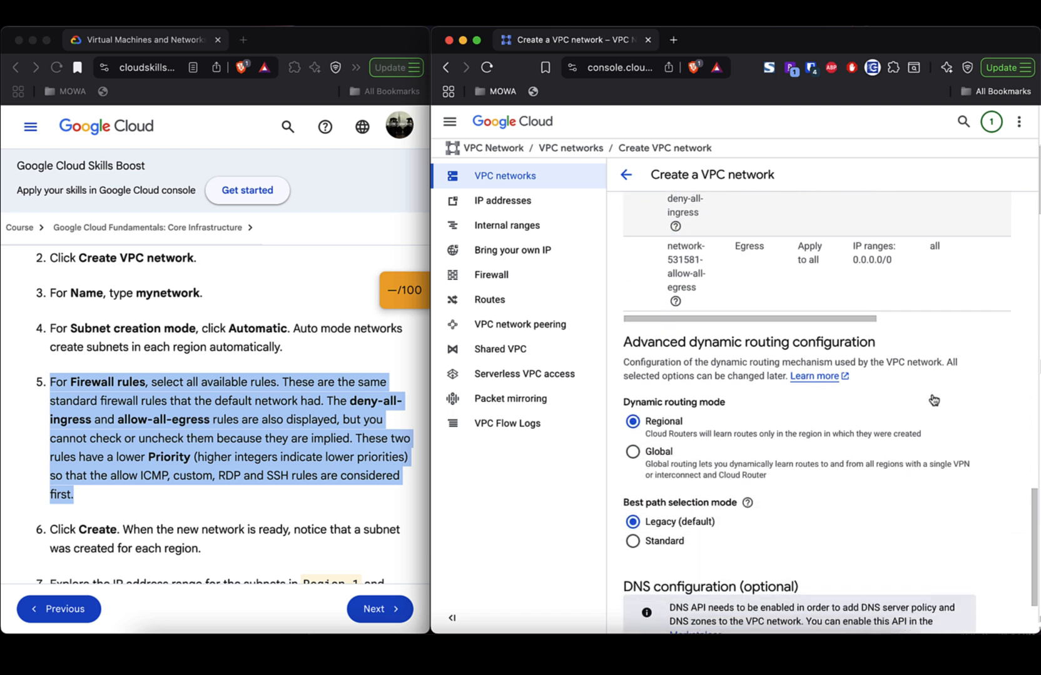
{"action": "scroll", "coordinate": [933, 400], "scroll_direction": "down", "scroll_amount": 1}
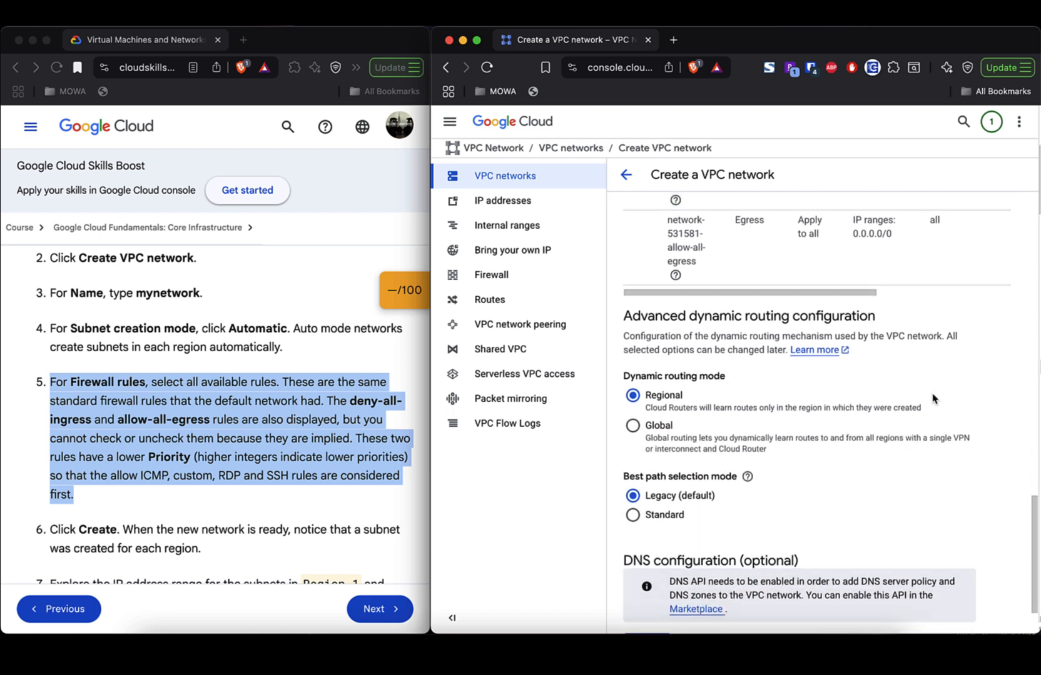
{"action": "scroll", "coordinate": [934, 399], "scroll_direction": "up", "scroll_amount": 5}
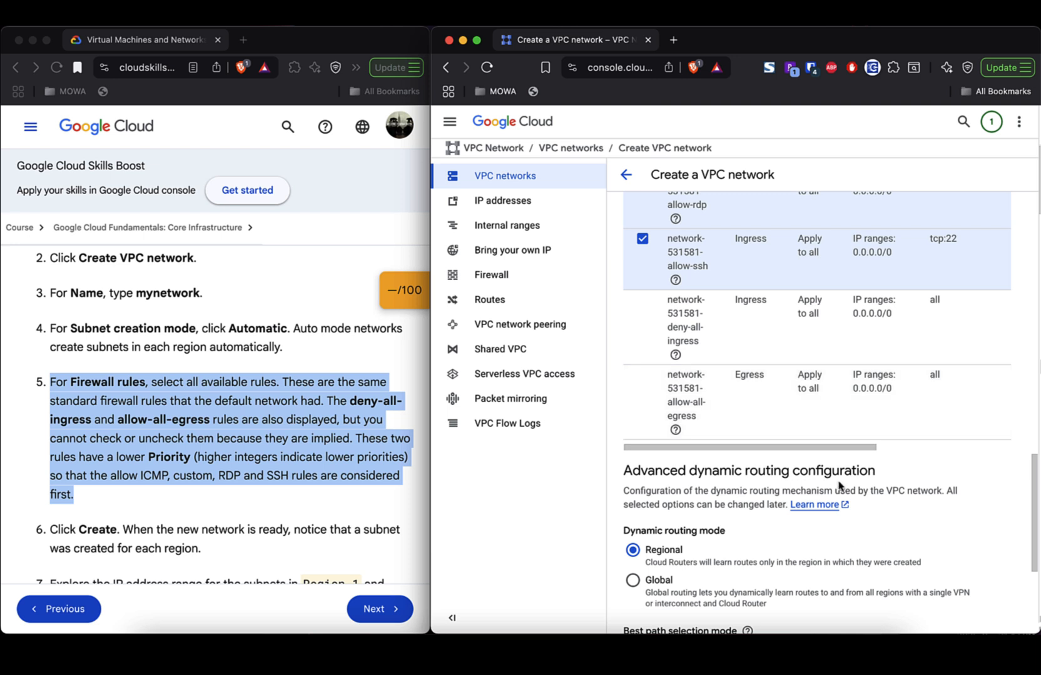
{"action": "scroll", "coordinate": [896, 489], "scroll_direction": "down", "scroll_amount": 5}
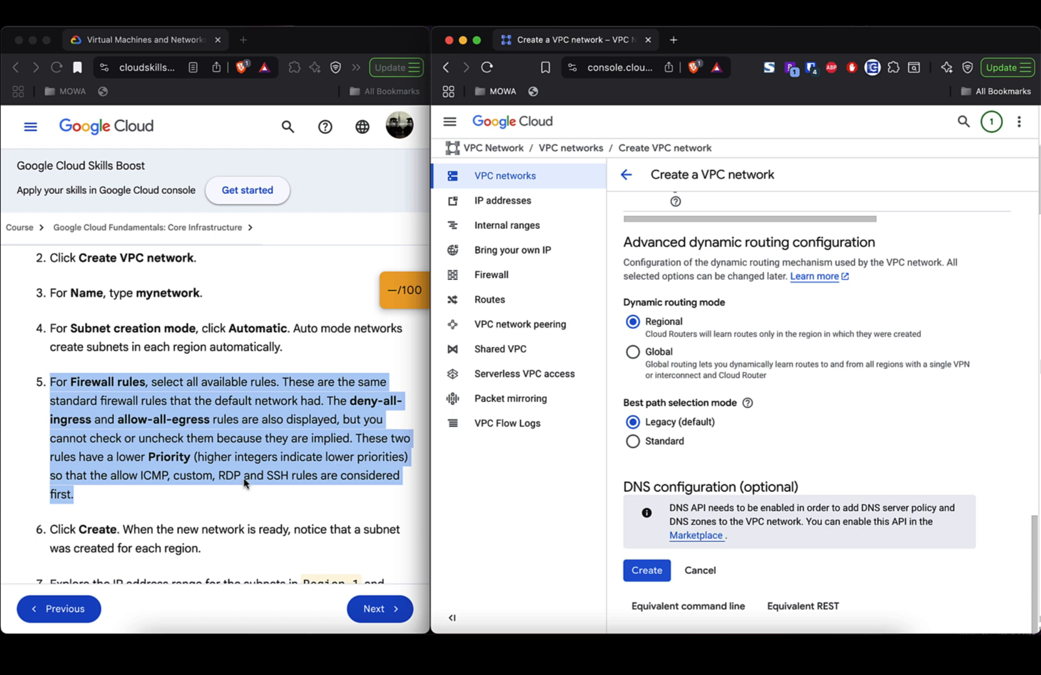
{"action": "scroll", "coordinate": [246, 481], "scroll_direction": "down", "scroll_amount": 3}
{"action": "left_click", "coordinate": [646, 573]}
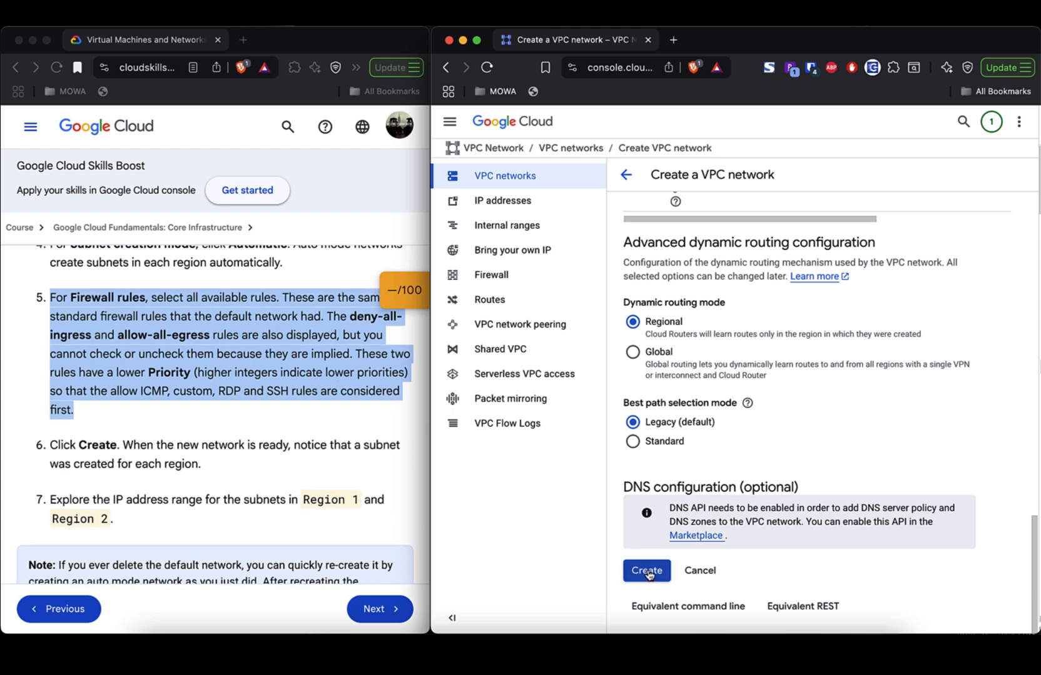
- Create network-531581 (auto mode, 41 subnets, MTU 1460), dismiss the notification, and open its details
{"action": "left_click", "coordinate": [648, 573]}
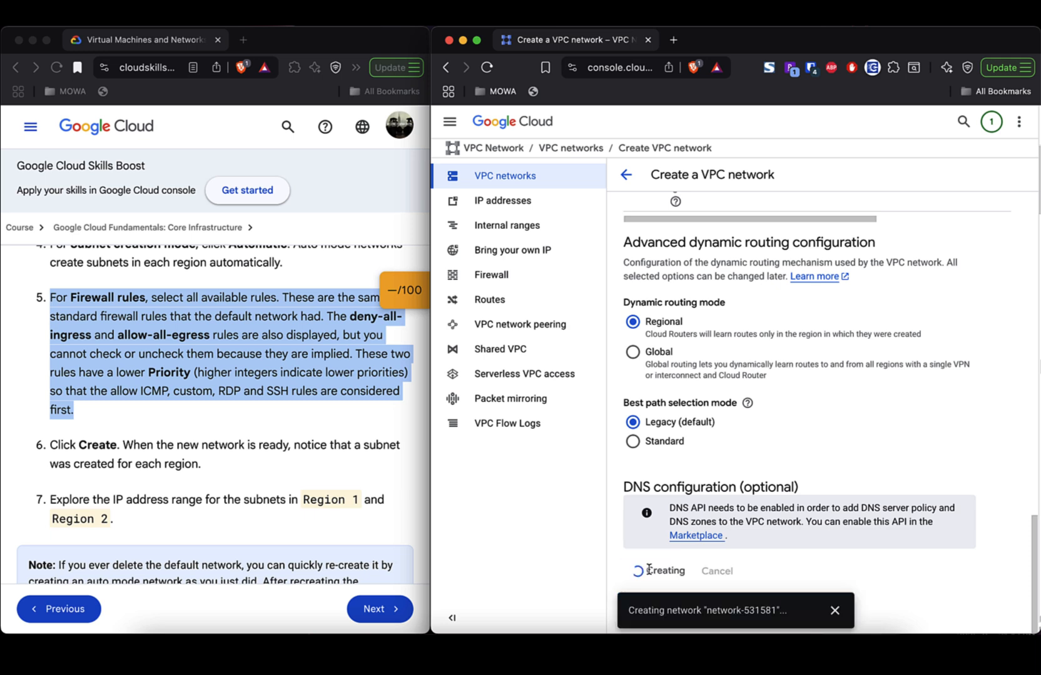
{"action": "scroll", "coordinate": [222, 417], "scroll_direction": "down", "scroll_amount": 1}
{"action": "scroll", "coordinate": [222, 418], "scroll_direction": "down", "scroll_amount": 1}
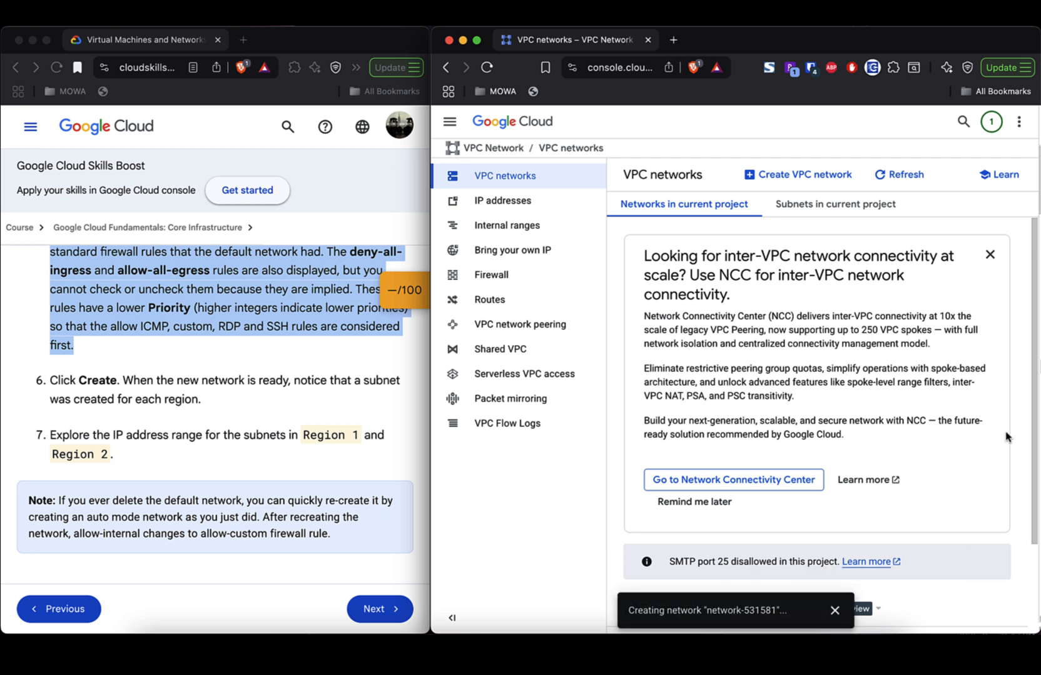
{"action": "scroll", "coordinate": [1005, 436], "scroll_direction": "down", "scroll_amount": 3}
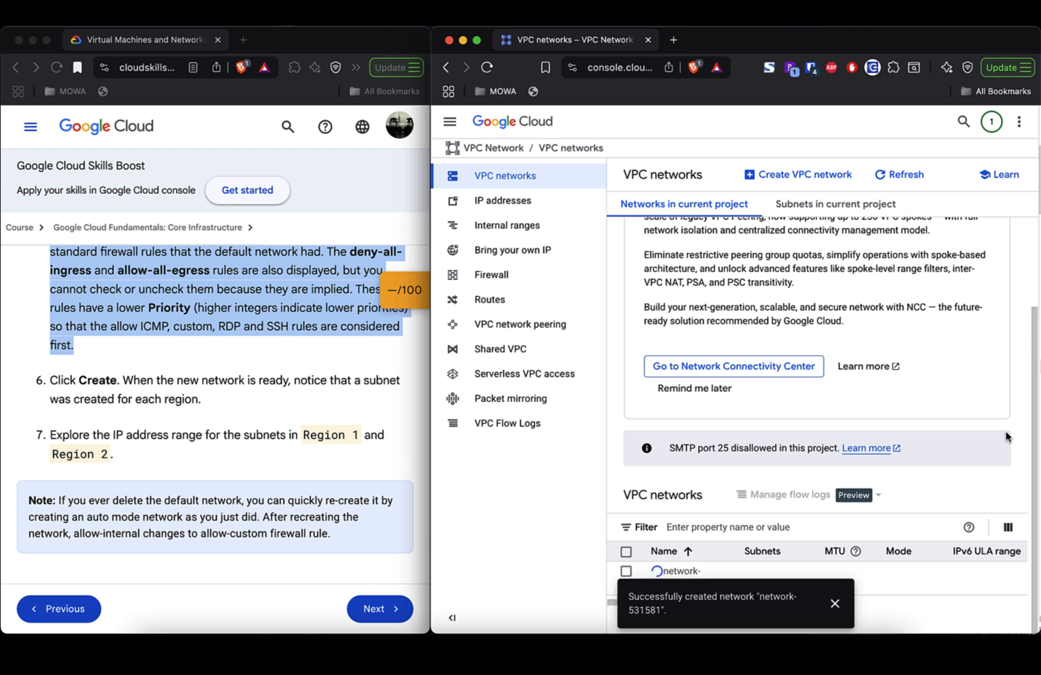
{"action": "mouse_move", "coordinate": [848, 561]}
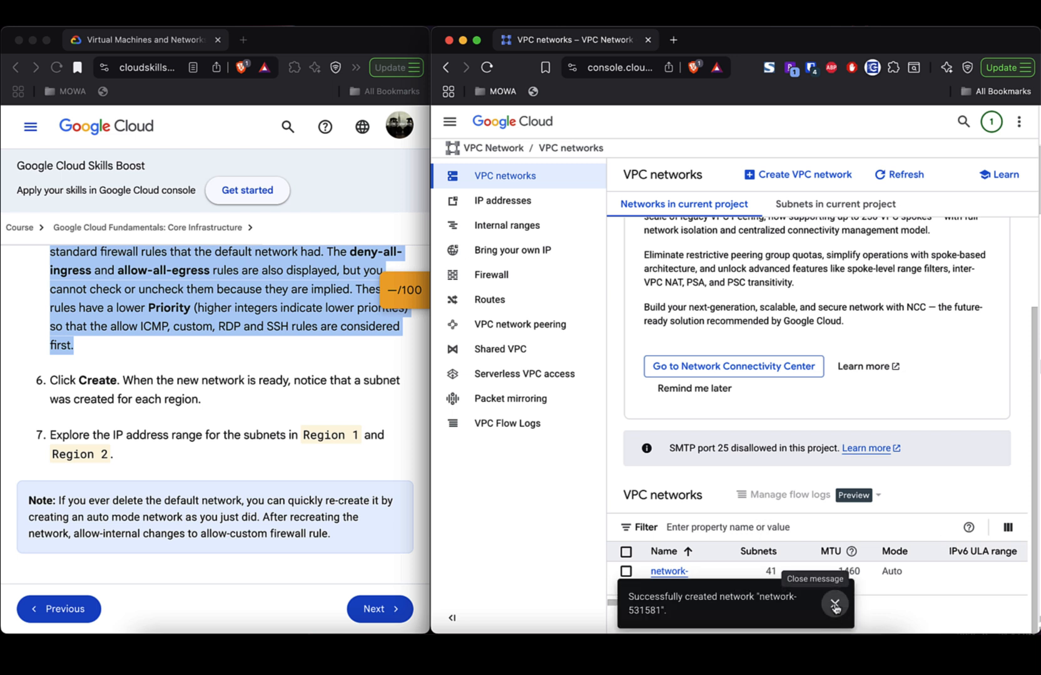
{"action": "left_click", "coordinate": [834, 603]}
{"action": "left_click", "coordinate": [668, 576]}
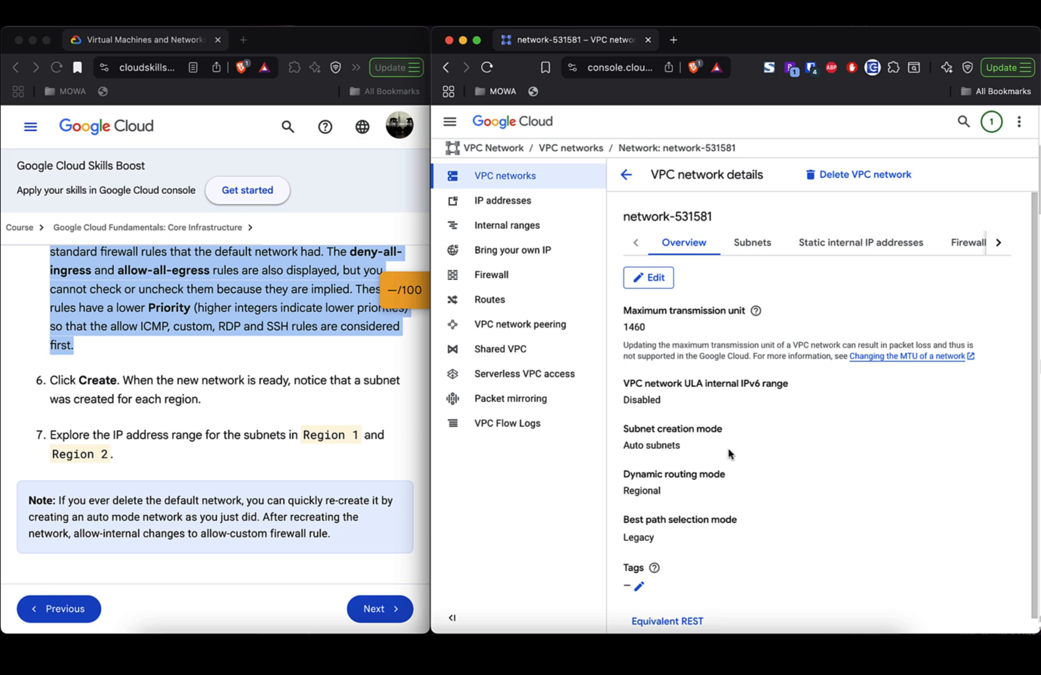
- Browse network-531581's Subnets tab, showing 41 subnets with /20 ranges like 10.218.0.0/20
{"action": "left_click", "coordinate": [752, 243]}
{"action": "scroll", "coordinate": [801, 380], "scroll_direction": "down", "scroll_amount": 10}
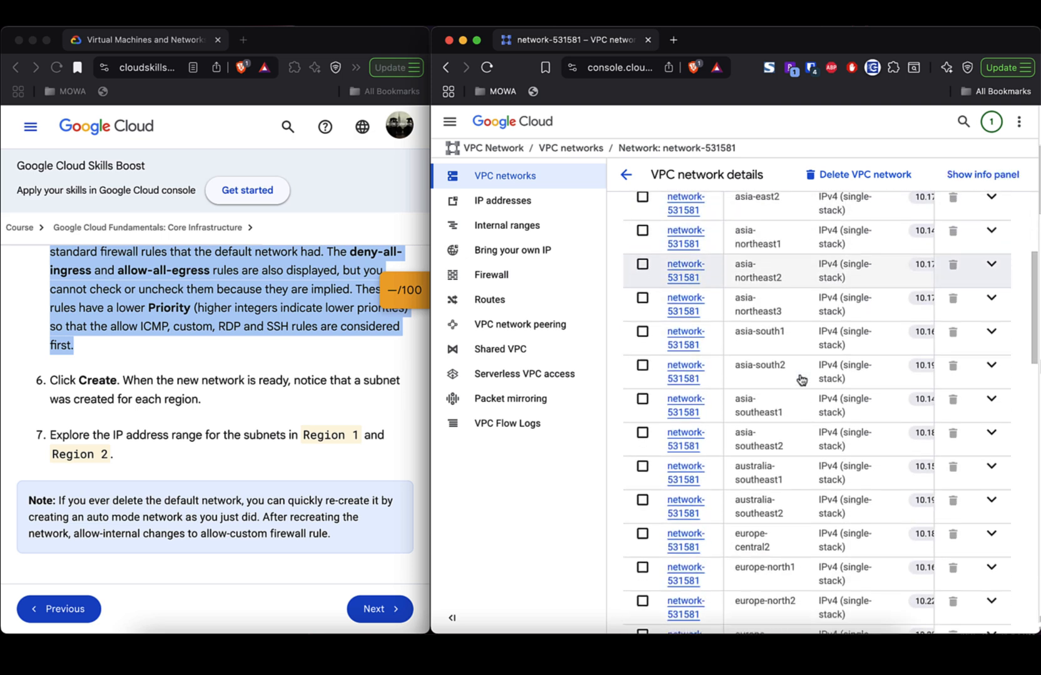
{"action": "scroll", "coordinate": [802, 379], "scroll_direction": "down", "scroll_amount": 12}
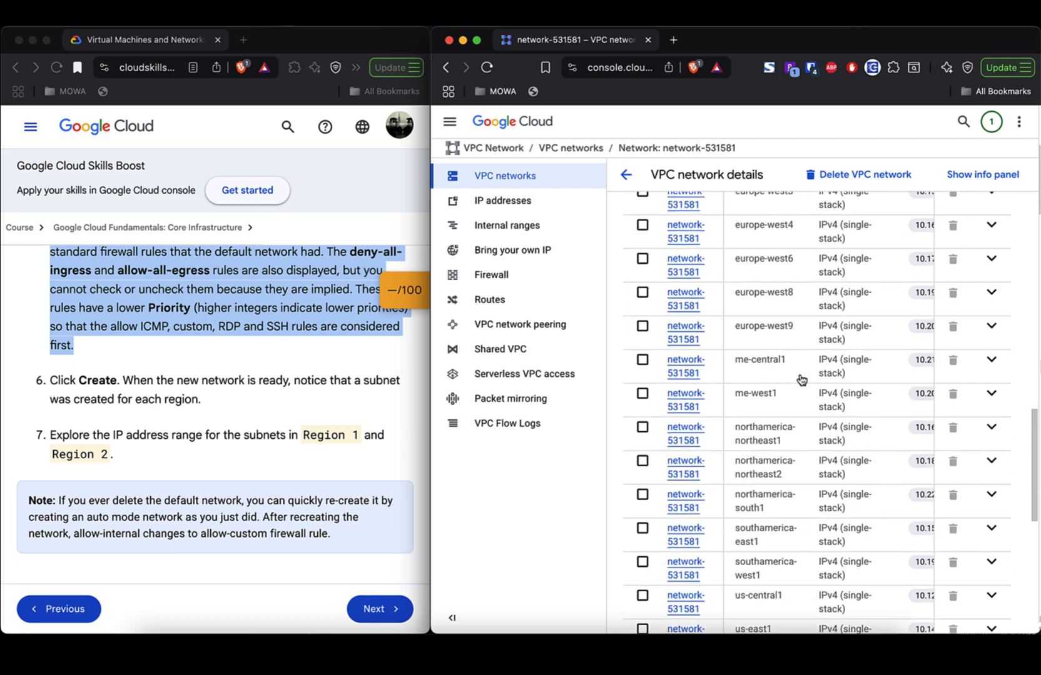
{"action": "scroll", "coordinate": [801, 379], "scroll_direction": "up", "scroll_amount": 12}
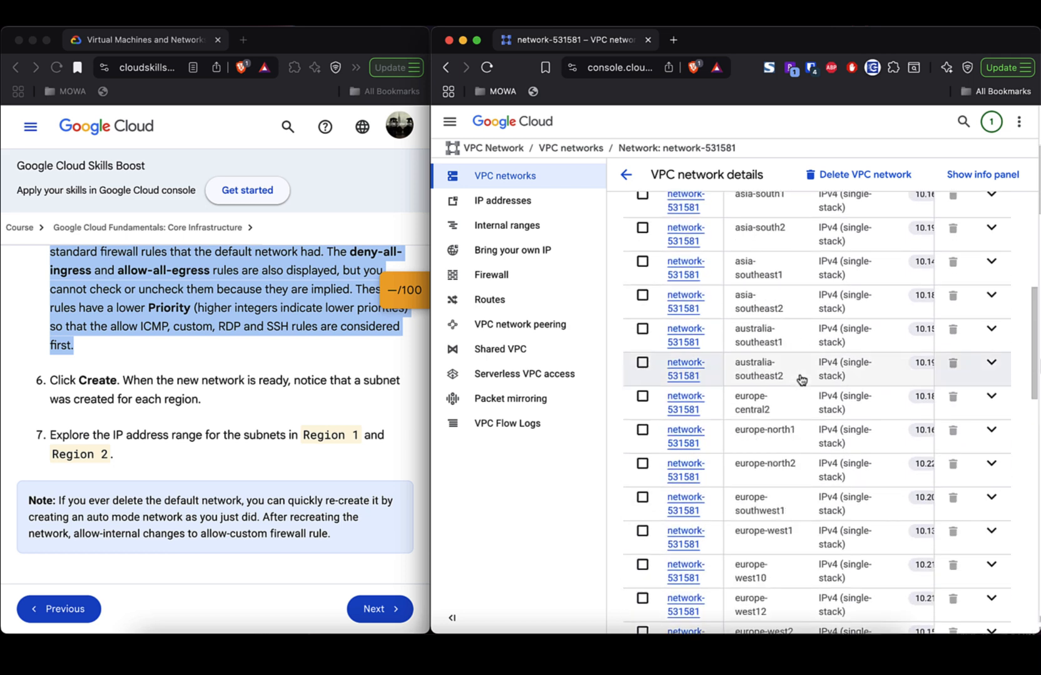
{"action": "scroll", "coordinate": [801, 380], "scroll_direction": "up", "scroll_amount": 8}
{"action": "scroll", "coordinate": [801, 379], "scroll_direction": "right", "scroll_amount": 5}
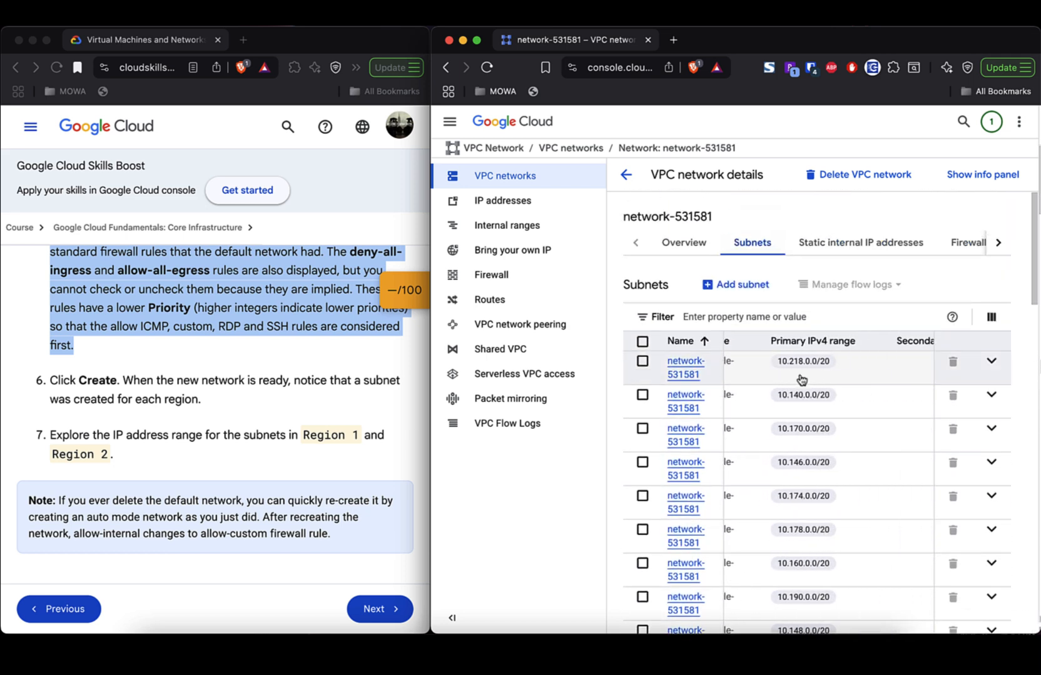
{"action": "scroll", "coordinate": [801, 380], "scroll_direction": "right", "scroll_amount": 10}
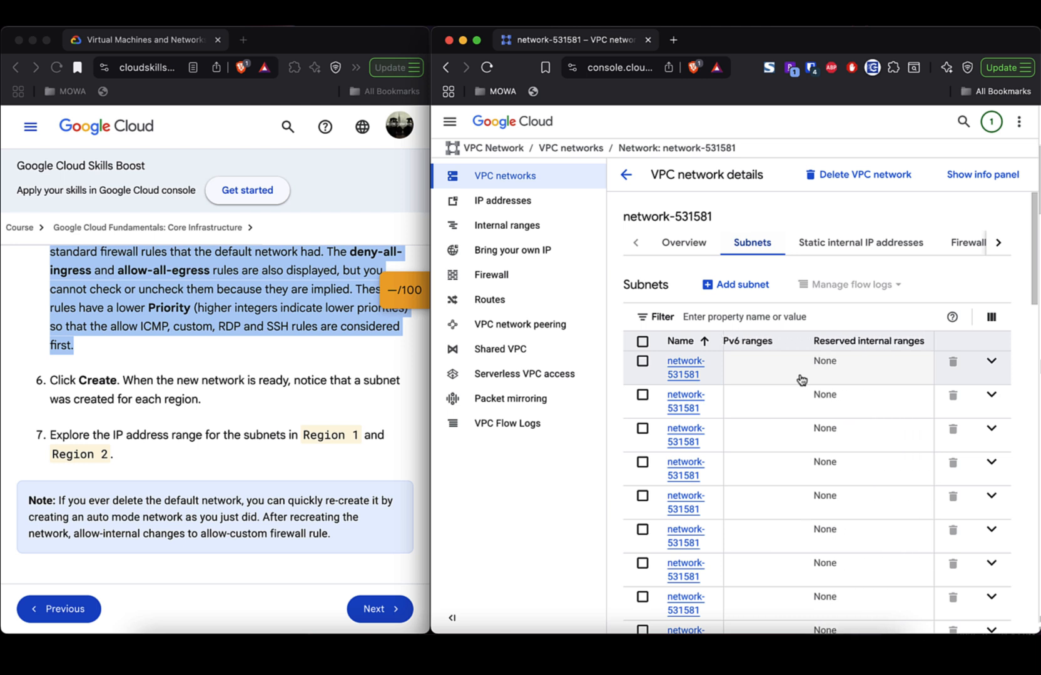
{"action": "scroll", "coordinate": [802, 379], "scroll_direction": "right", "scroll_amount": 3}
{"action": "scroll", "coordinate": [801, 379], "scroll_direction": "left", "scroll_amount": 2}
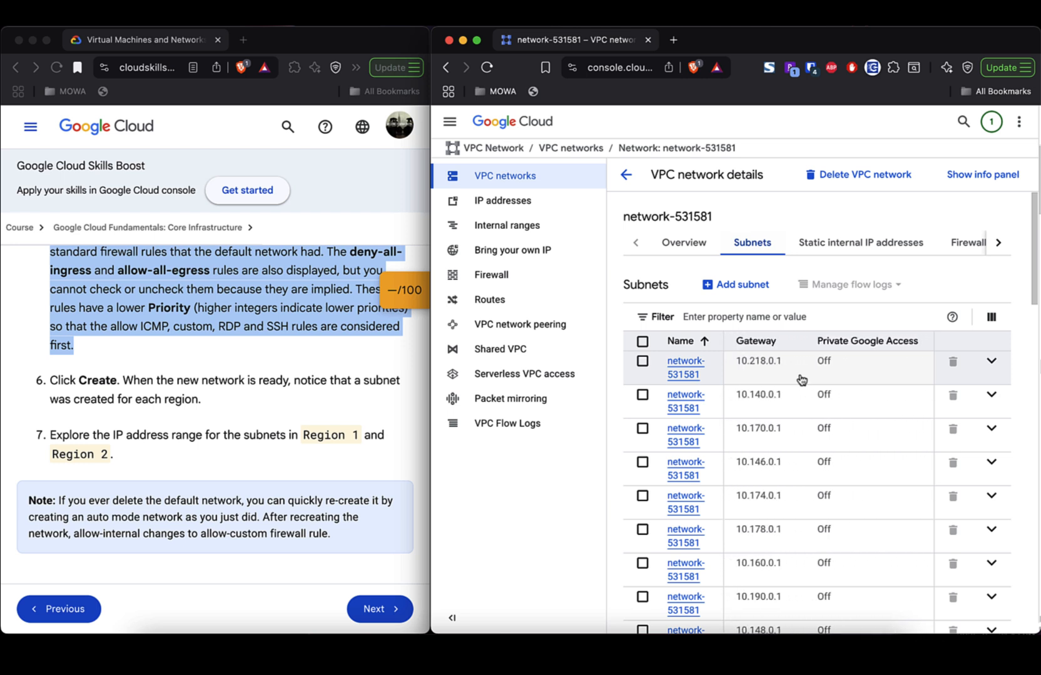
{"action": "scroll", "coordinate": [802, 380], "scroll_direction": "right", "scroll_amount": 2}
{"action": "scroll", "coordinate": [801, 380], "scroll_direction": "left", "scroll_amount": 3}
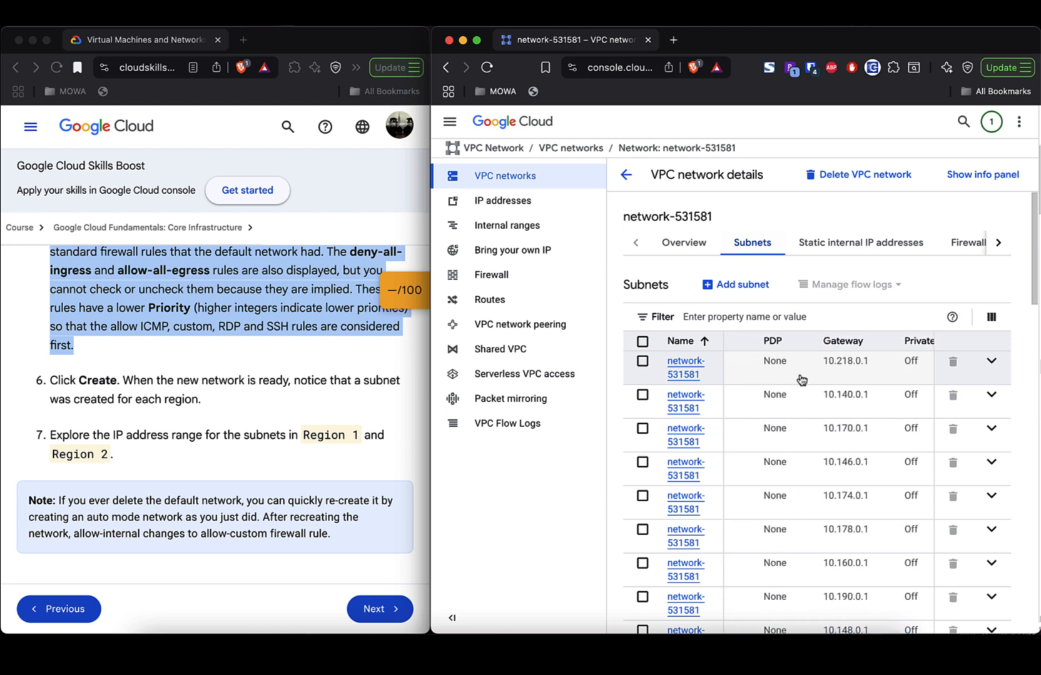
{"action": "scroll", "coordinate": [801, 379], "scroll_direction": "left", "scroll_amount": 4}
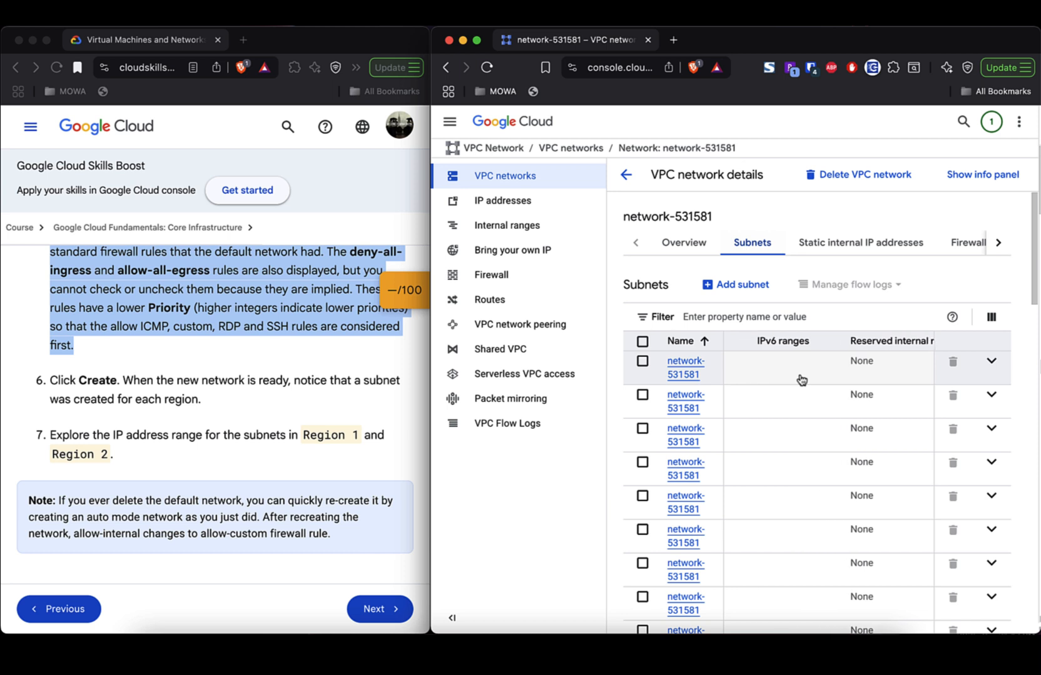
- Highlight the Note paragraph in the lab instructions and read through the following steps
{"action": "left_click", "coordinate": [228, 460]}
{"action": "scroll", "coordinate": [228, 461], "scroll_direction": "down", "scroll_amount": 5}
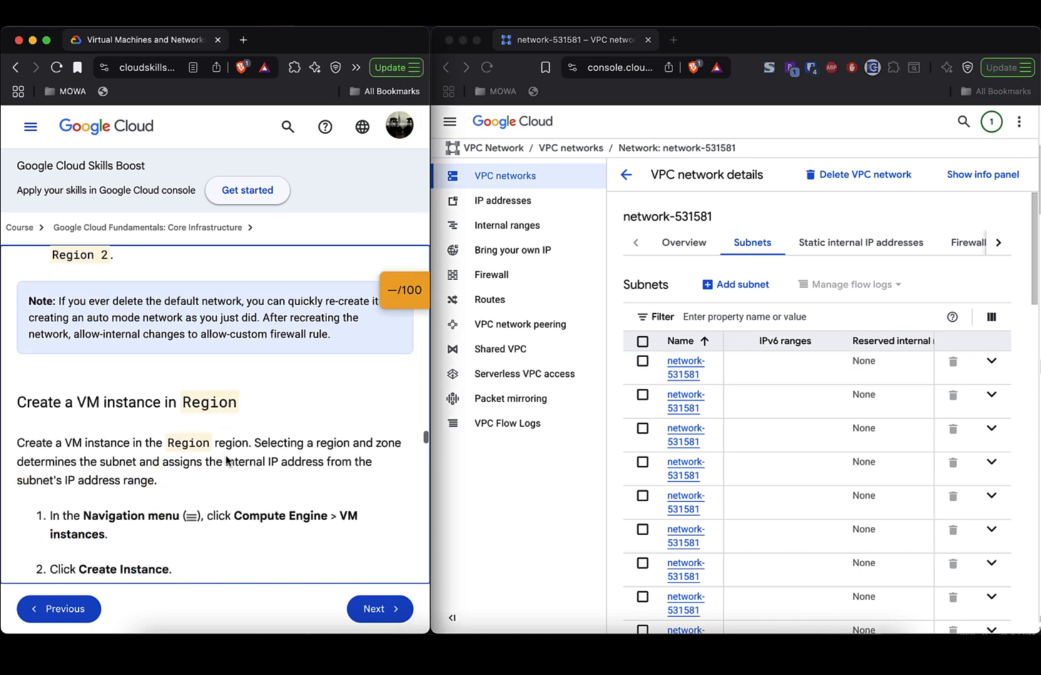
{"action": "scroll", "coordinate": [228, 461], "scroll_direction": "up", "scroll_amount": 1}
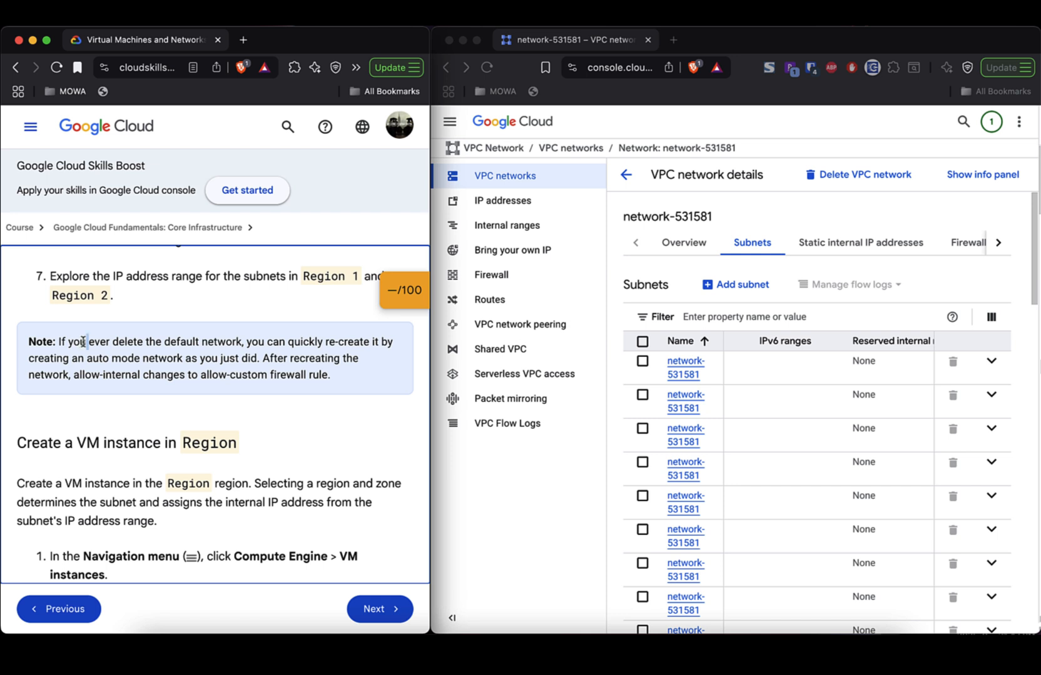
{"action": "triple_click", "coordinate": [88, 341]}
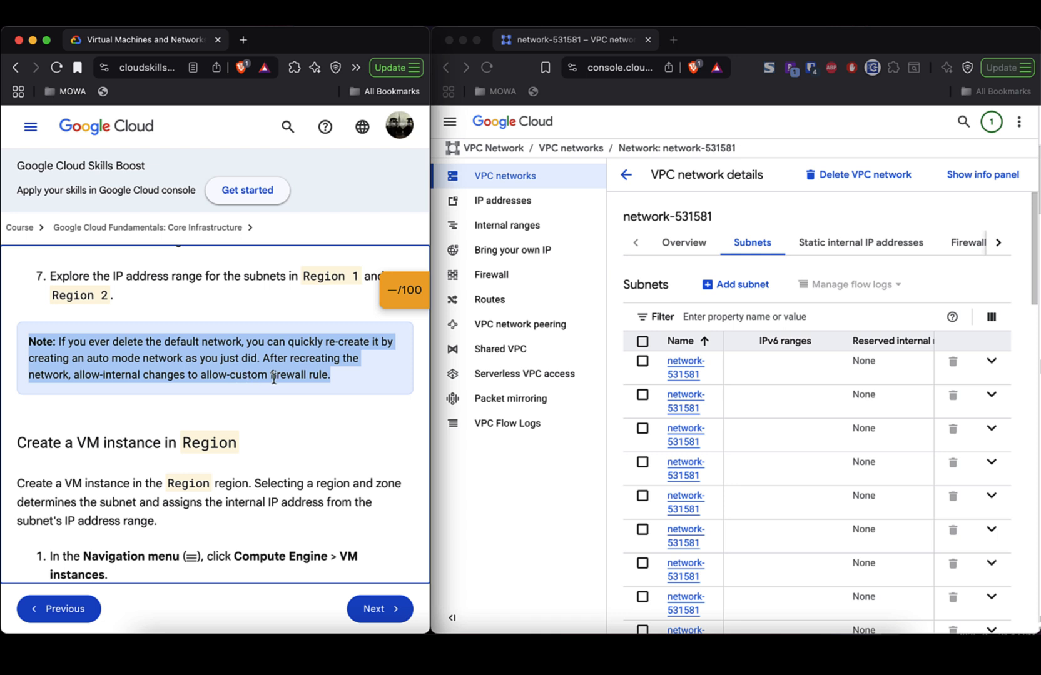
{"action": "scroll", "coordinate": [361, 417], "scroll_direction": "down", "scroll_amount": 5}
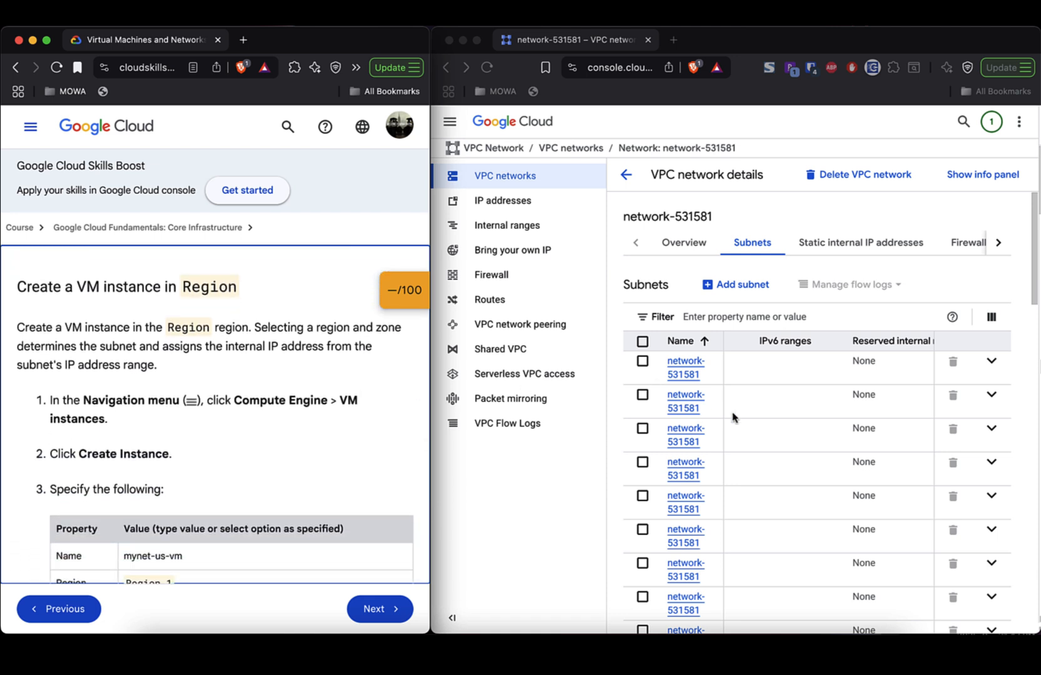
{"action": "scroll", "coordinate": [733, 418], "scroll_direction": "down", "scroll_amount": 2}
{"action": "scroll", "coordinate": [733, 418], "scroll_direction": "left", "scroll_amount": 2}
{"action": "scroll", "coordinate": [733, 418], "scroll_direction": "left", "scroll_amount": 3}
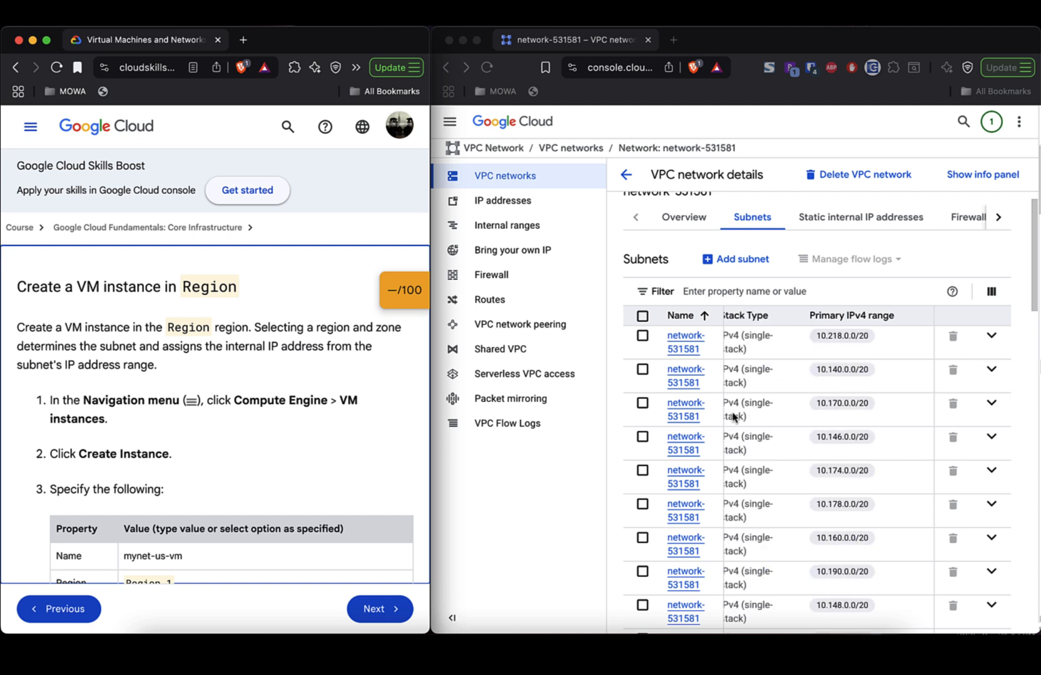
{"action": "scroll", "coordinate": [733, 418], "scroll_direction": "down", "scroll_amount": 1}
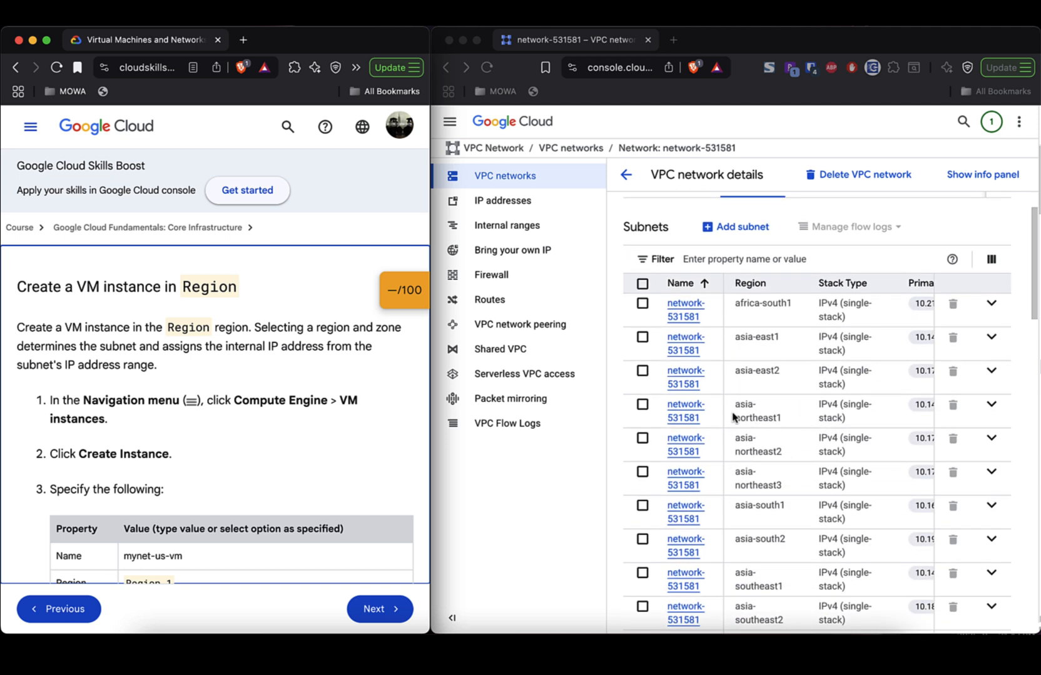
{"action": "scroll", "coordinate": [733, 418], "scroll_direction": "right", "scroll_amount": 1}
{"action": "scroll", "coordinate": [733, 418], "scroll_direction": "left", "scroll_amount": 1}
{"action": "scroll", "coordinate": [733, 418], "scroll_direction": "right", "scroll_amount": 2}
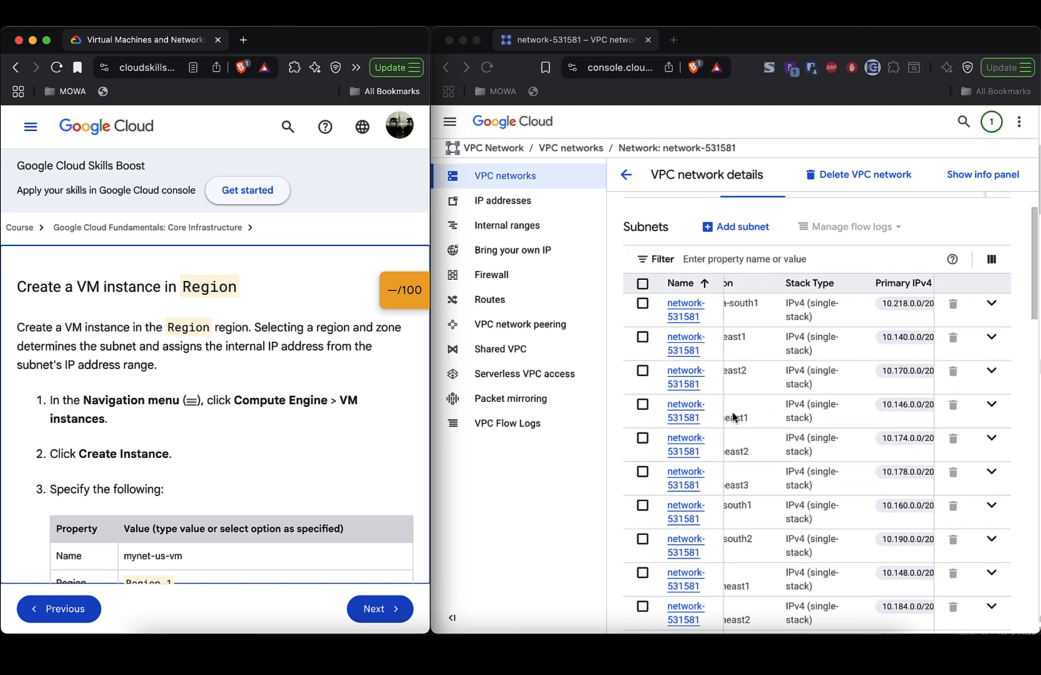
{"action": "scroll", "coordinate": [733, 418], "scroll_direction": "right", "scroll_amount": 2}
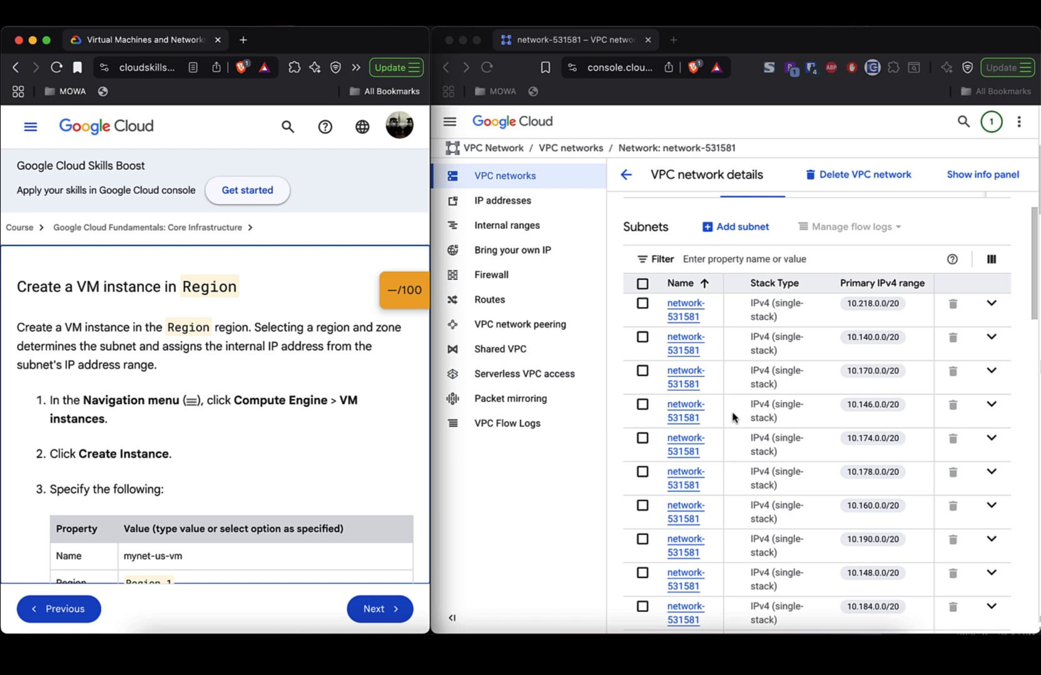
{"action": "scroll", "coordinate": [733, 418], "scroll_direction": "down", "scroll_amount": 10}
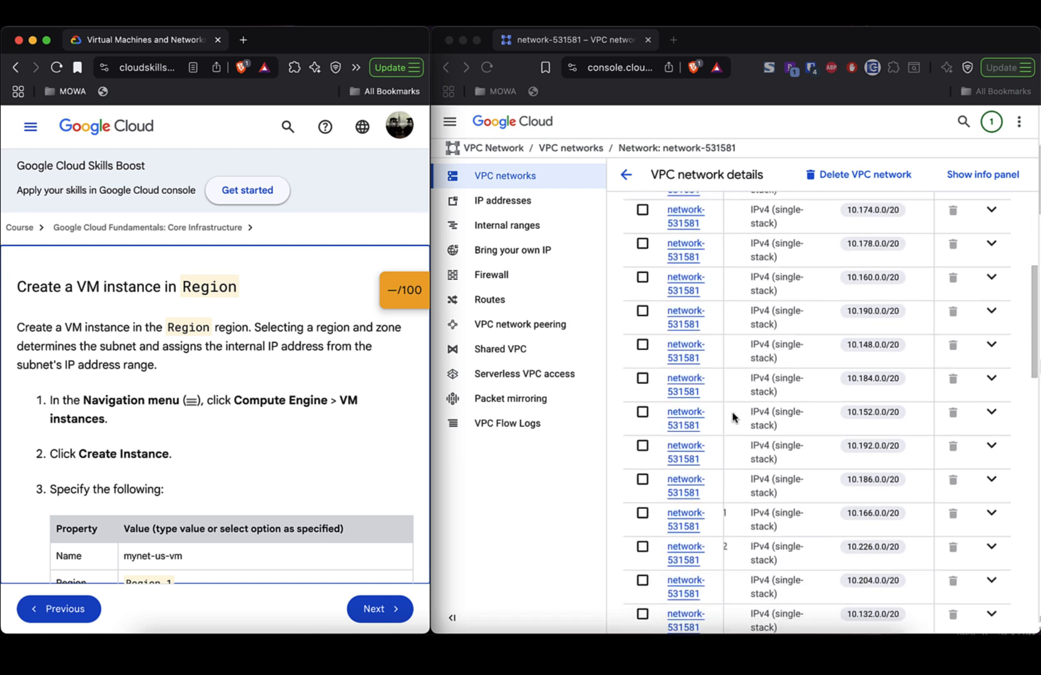
{"action": "scroll", "coordinate": [733, 418], "scroll_direction": "down", "scroll_amount": 15}
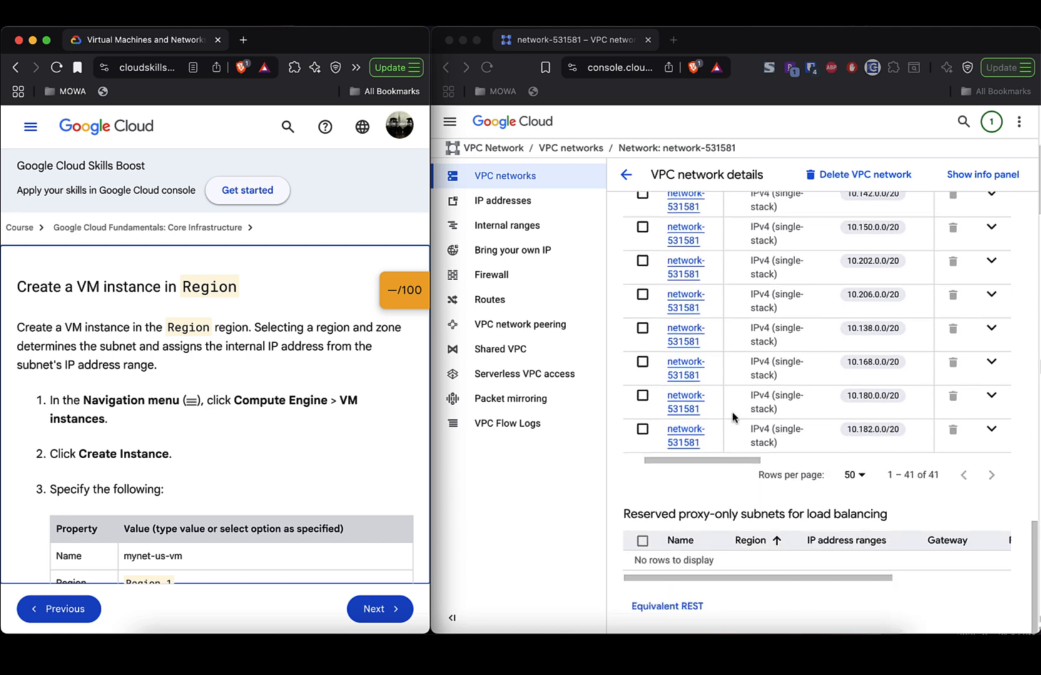
{"action": "scroll", "coordinate": [735, 425], "scroll_direction": "up", "scroll_amount": 10}
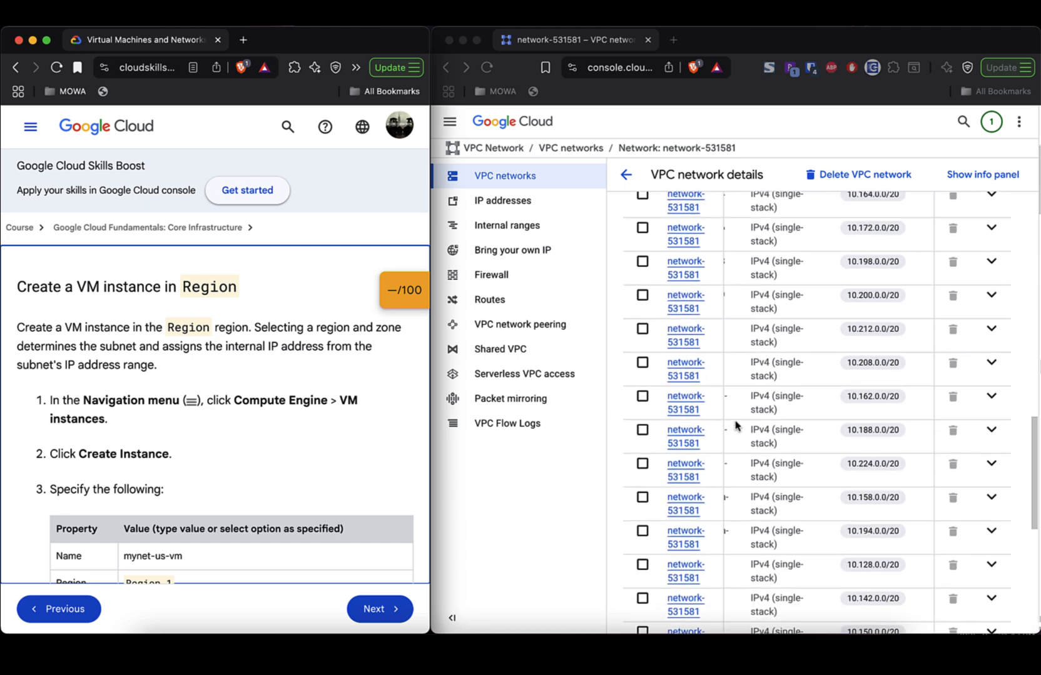
{"action": "scroll", "coordinate": [735, 425], "scroll_direction": "up", "scroll_amount": 10}
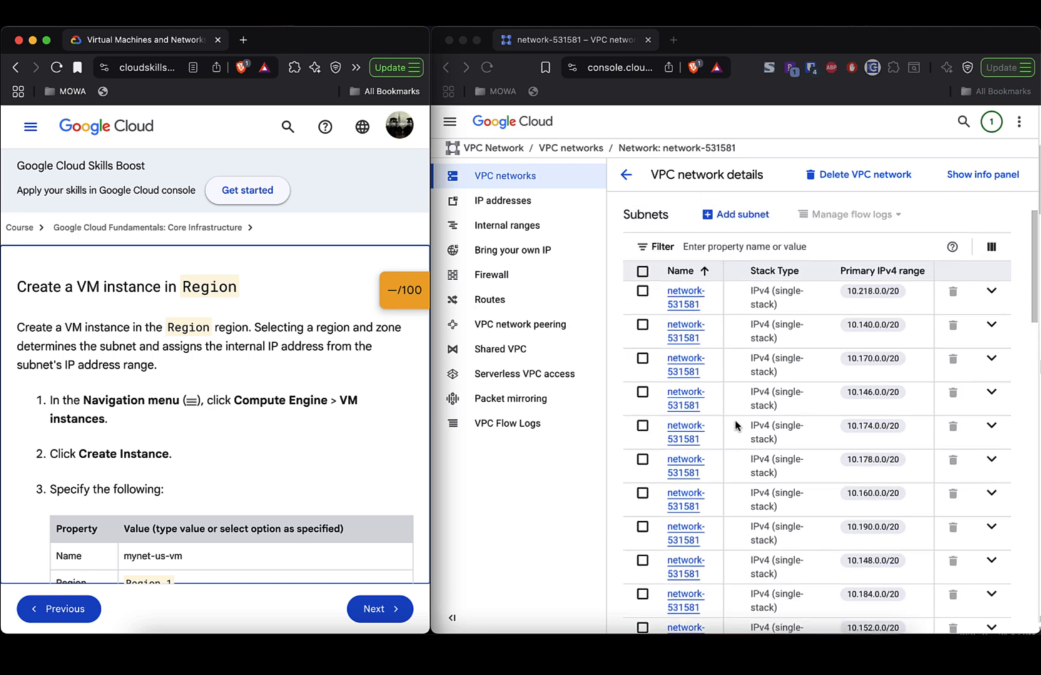
{"action": "scroll", "coordinate": [736, 426], "scroll_direction": "down", "scroll_amount": 2}
{"action": "scroll", "coordinate": [735, 425], "scroll_direction": "down", "scroll_amount": 3}
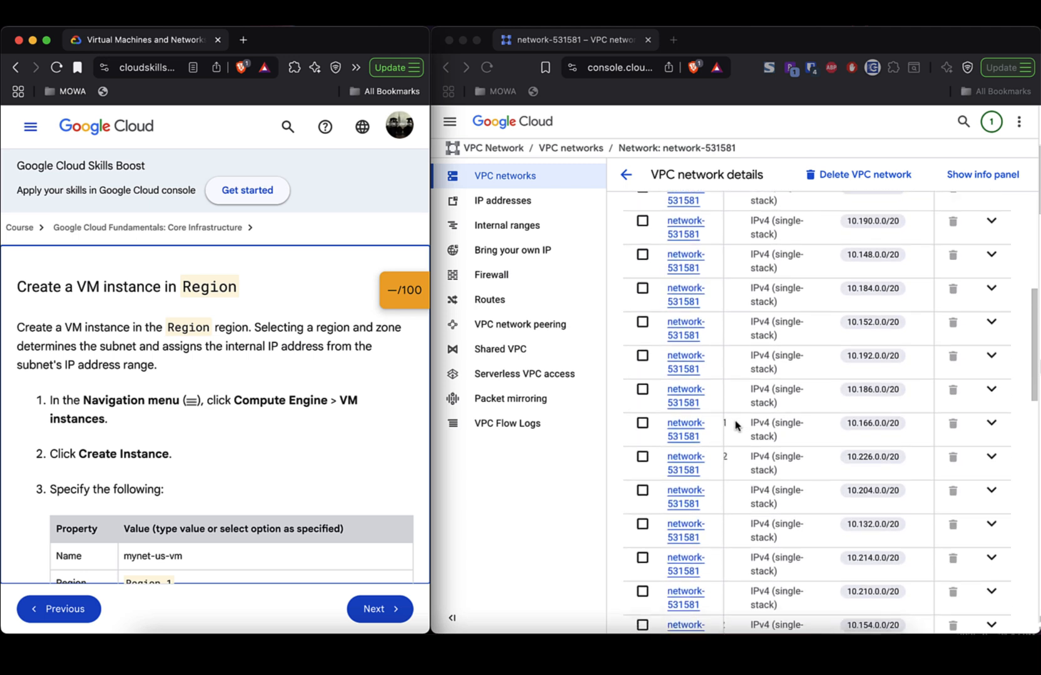
{"action": "scroll", "coordinate": [736, 425], "scroll_direction": "down", "scroll_amount": 4}
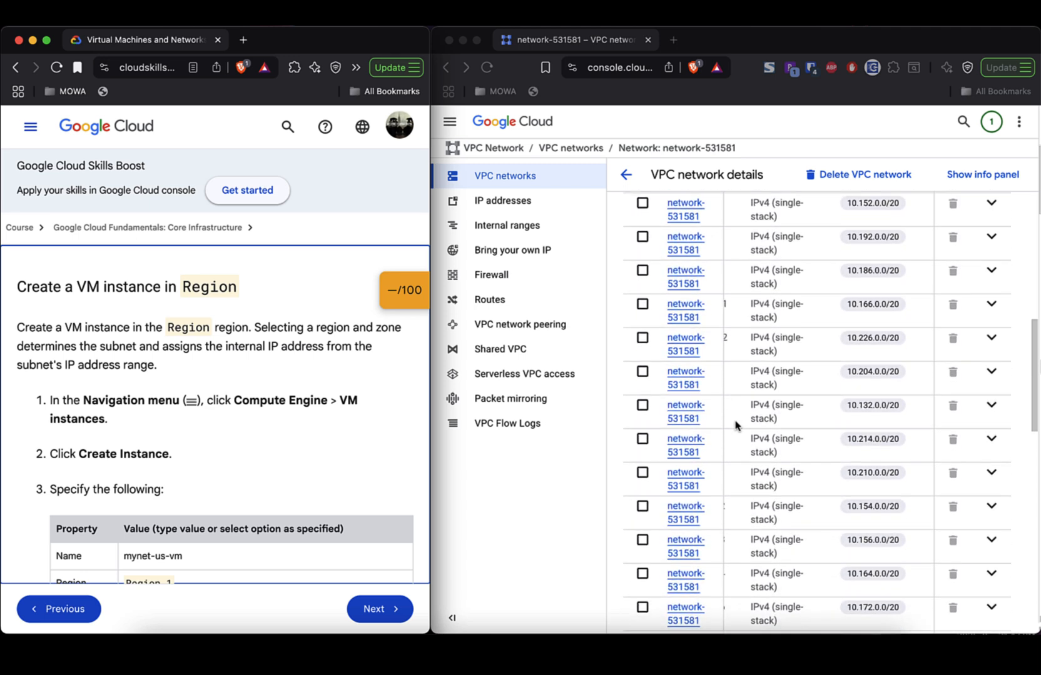
{"action": "scroll", "coordinate": [735, 425], "scroll_direction": "up", "scroll_amount": 10}
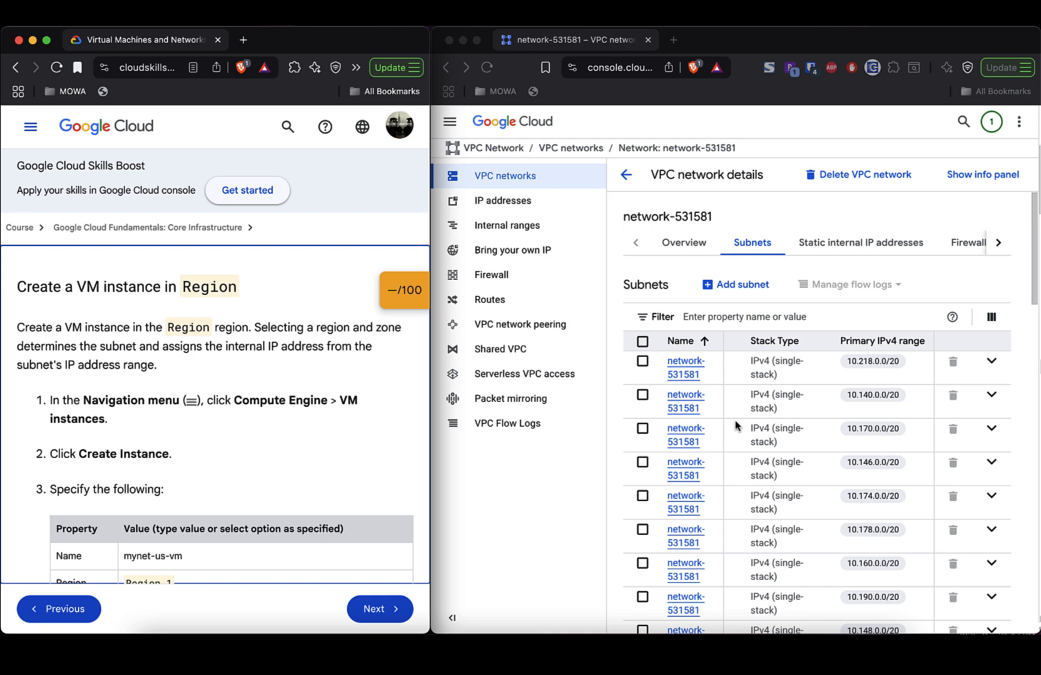
- Review network-531581's Static internal IP addresses, Firewalls, then Overview tabs
{"action": "left_click", "coordinate": [833, 249]}
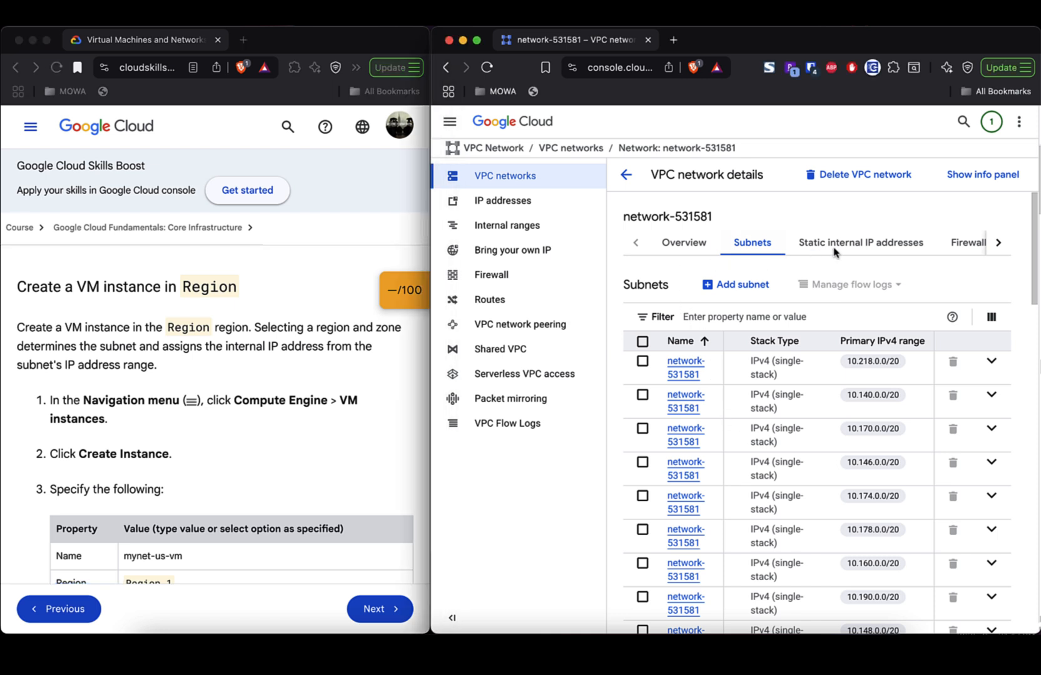
{"action": "left_click", "coordinate": [835, 249]}
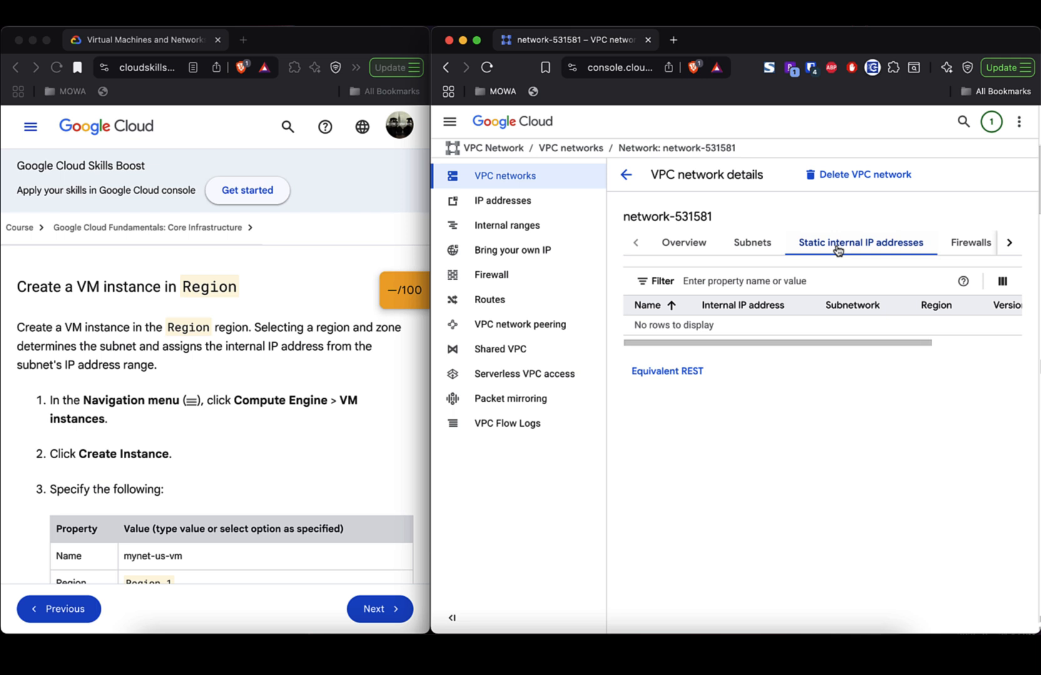
{"action": "left_click", "coordinate": [965, 249]}
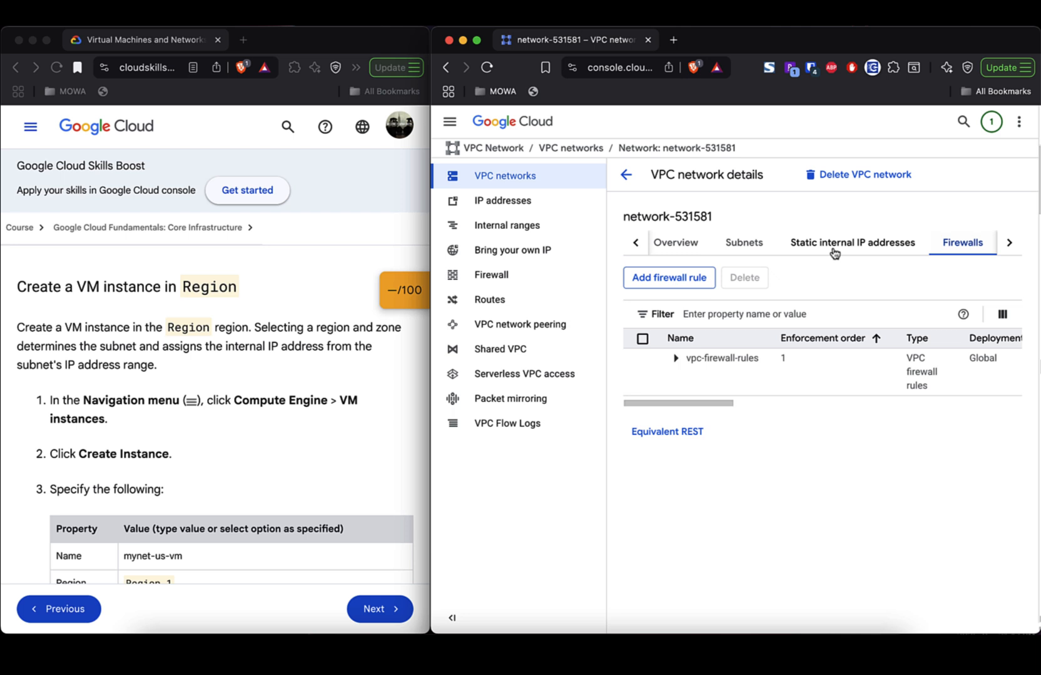
{"action": "left_click", "coordinate": [673, 249]}
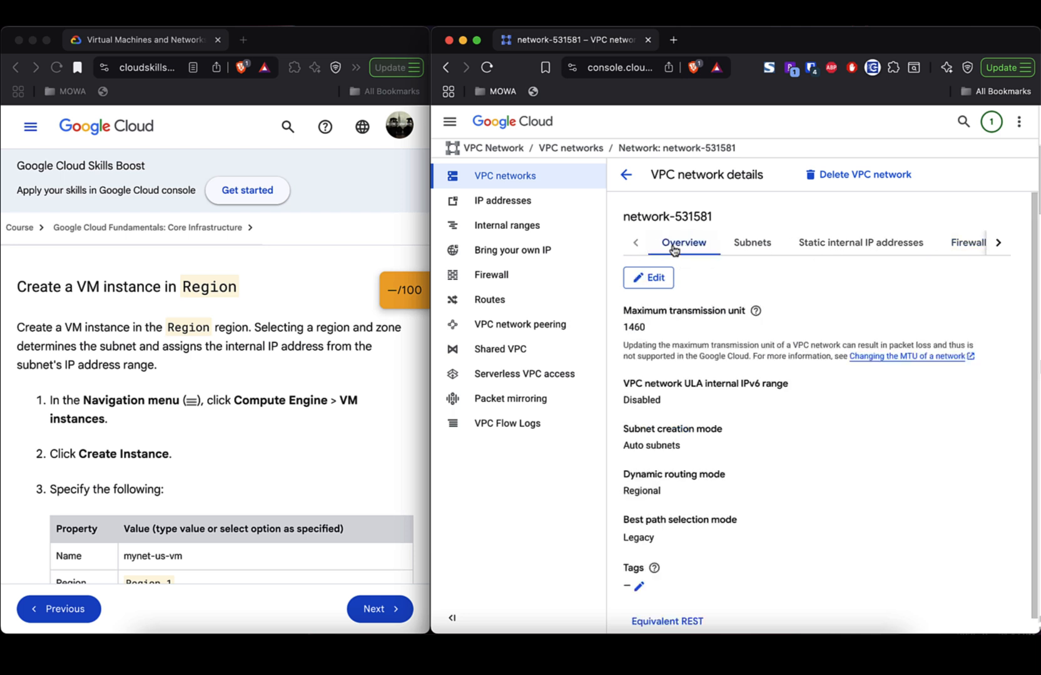
{"action": "scroll", "coordinate": [848, 468], "scroll_direction": "down", "scroll_amount": 1}
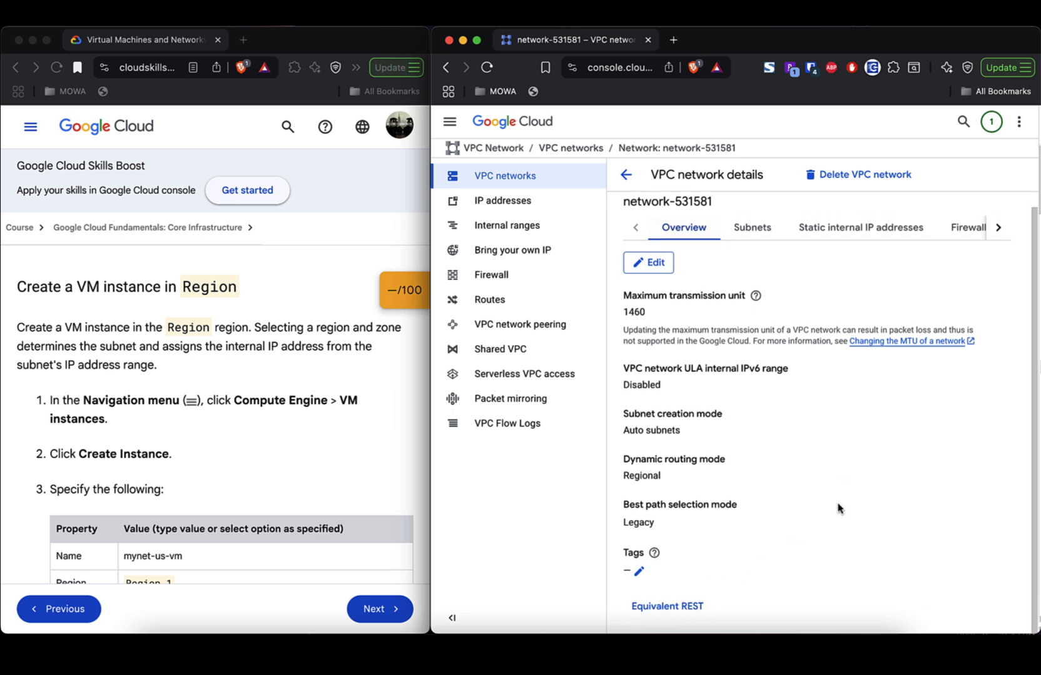
- Highlight the lab paragraph about creating a VM instance in the region
{"action": "left_click", "coordinate": [283, 478]}
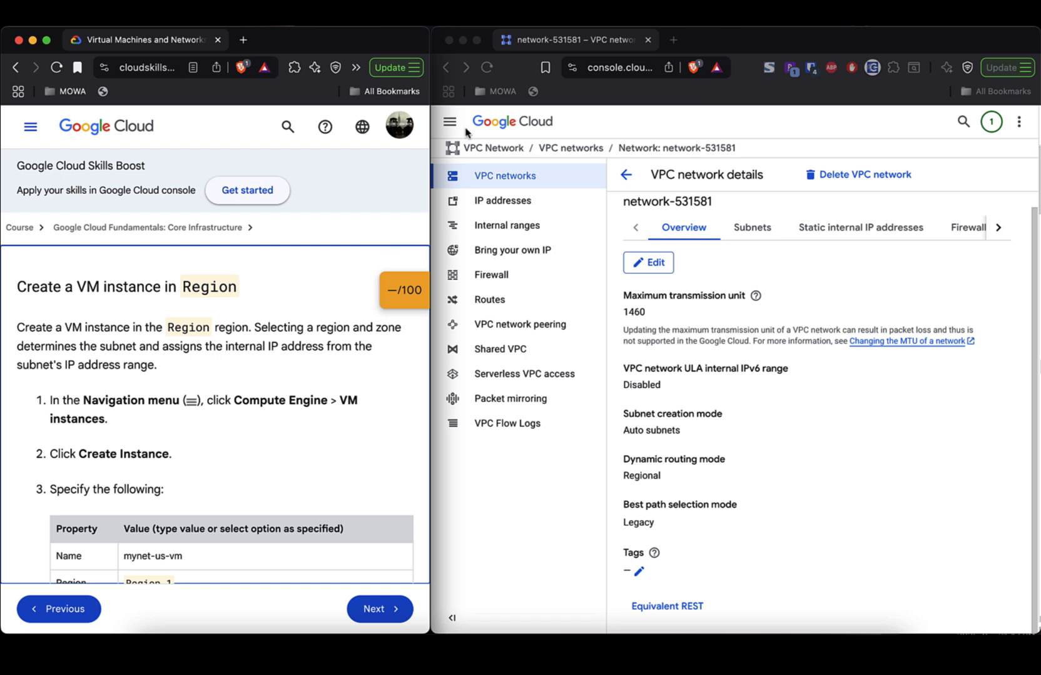
{"action": "double_click", "coordinate": [122, 332]}
{"action": "triple_click", "coordinate": [122, 332]}
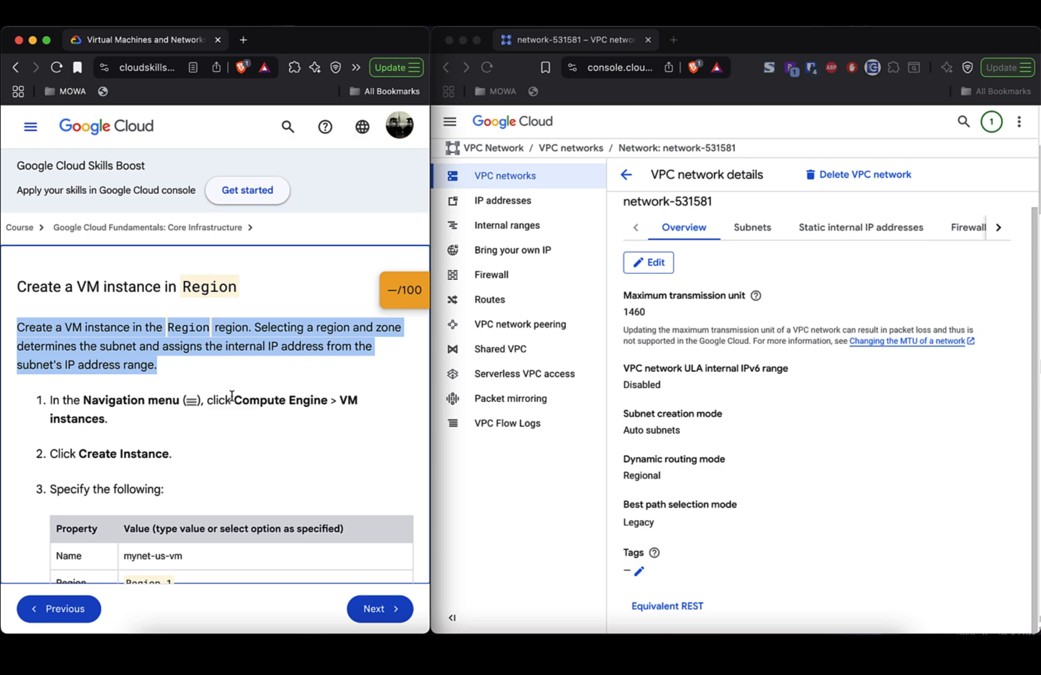
- Navigate to Compute Engine > VM instances, which still lists no instances
{"action": "left_click", "coordinate": [451, 125]}
{"action": "left_click", "coordinate": [451, 124]}
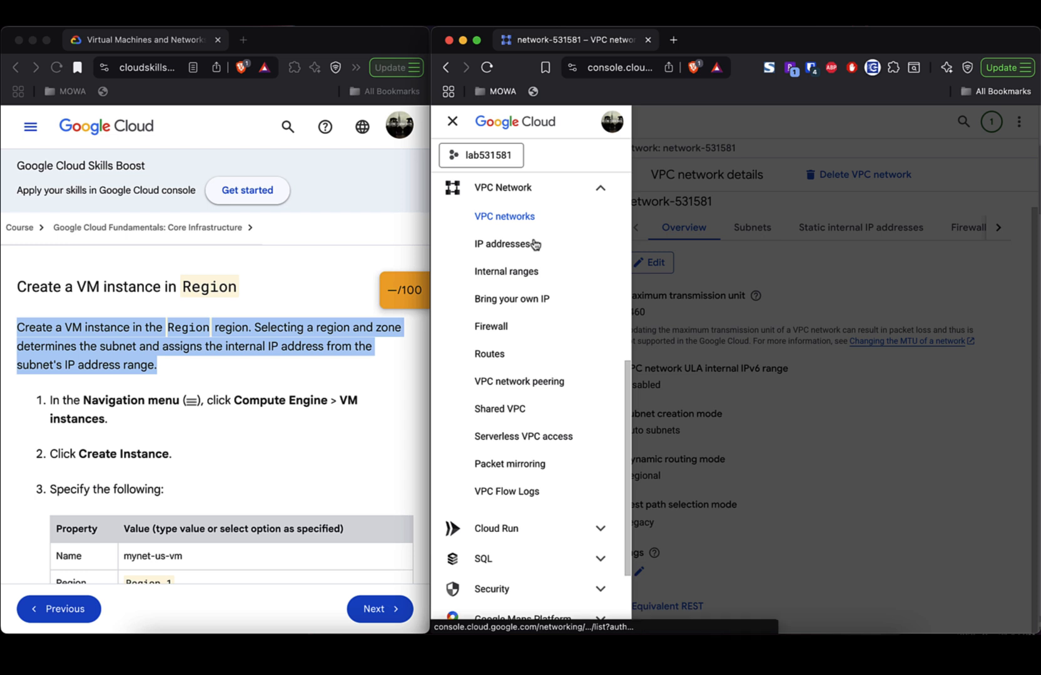
{"action": "scroll", "coordinate": [524, 461], "scroll_direction": "down", "scroll_amount": 1}
{"action": "scroll", "coordinate": [525, 460], "scroll_direction": "down", "scroll_amount": 3}
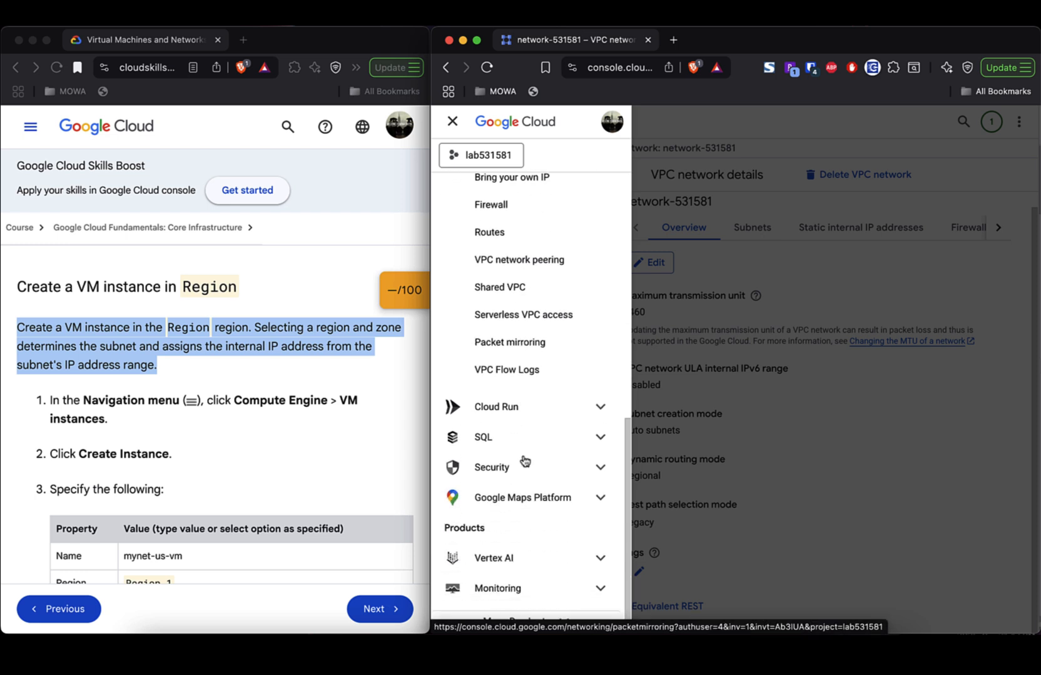
{"action": "scroll", "coordinate": [525, 461], "scroll_direction": "up", "scroll_amount": 10}
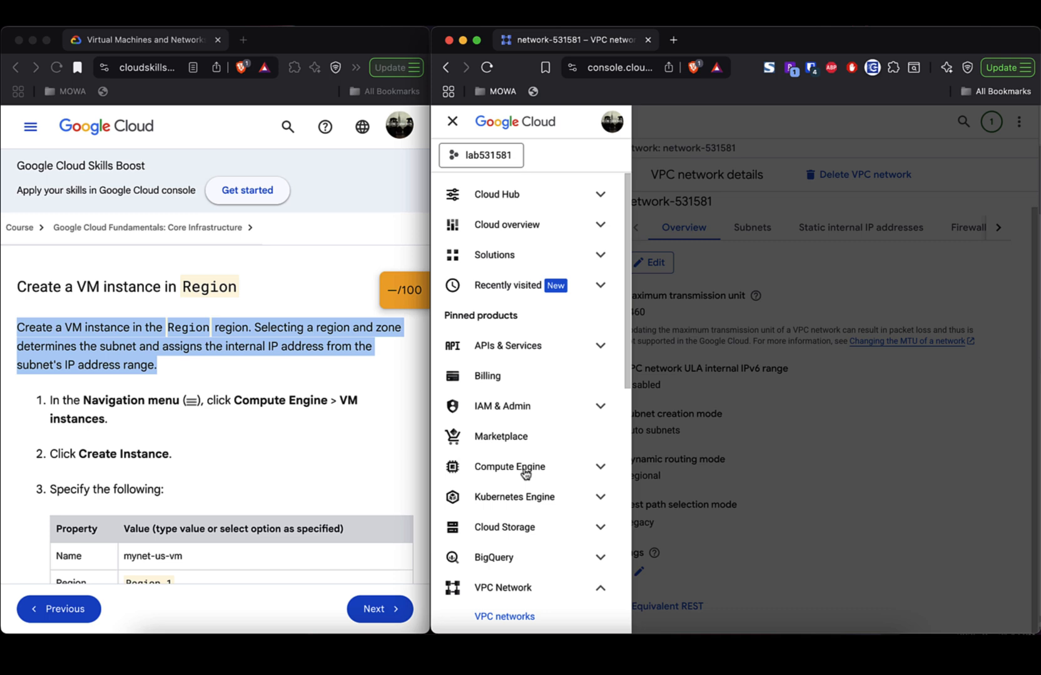
{"action": "left_click", "coordinate": [525, 474]}
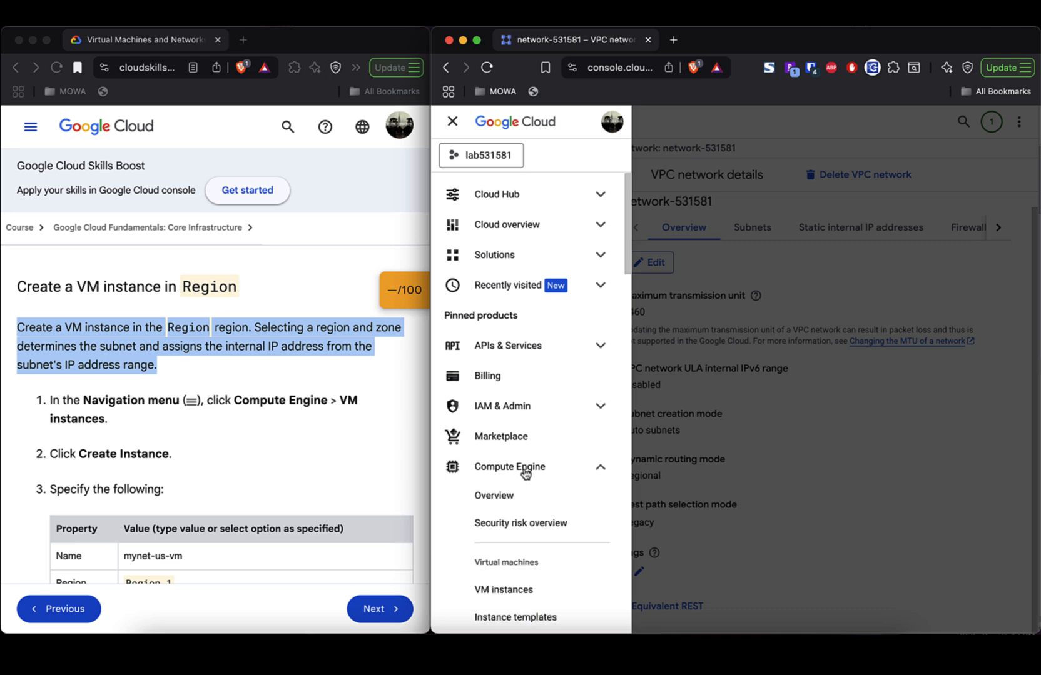
{"action": "left_click", "coordinate": [521, 590]}
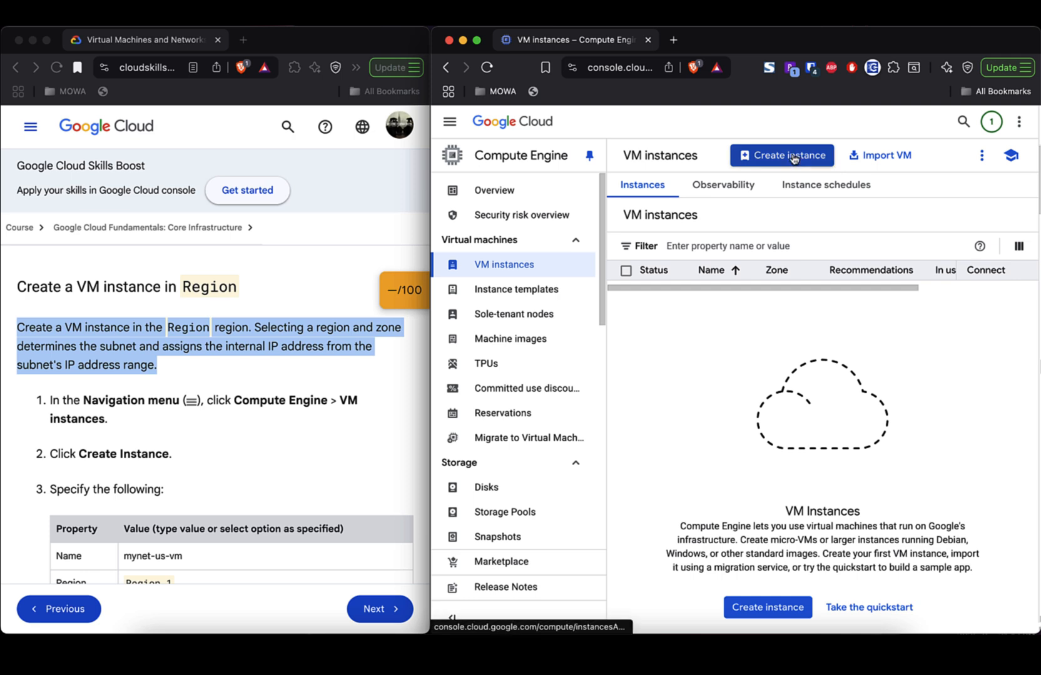
- Start a new VM instance and change its name suffix to 531581
{"action": "left_click", "coordinate": [790, 155]}
{"action": "scroll", "coordinate": [399, 335], "scroll_direction": "down", "scroll_amount": 3}
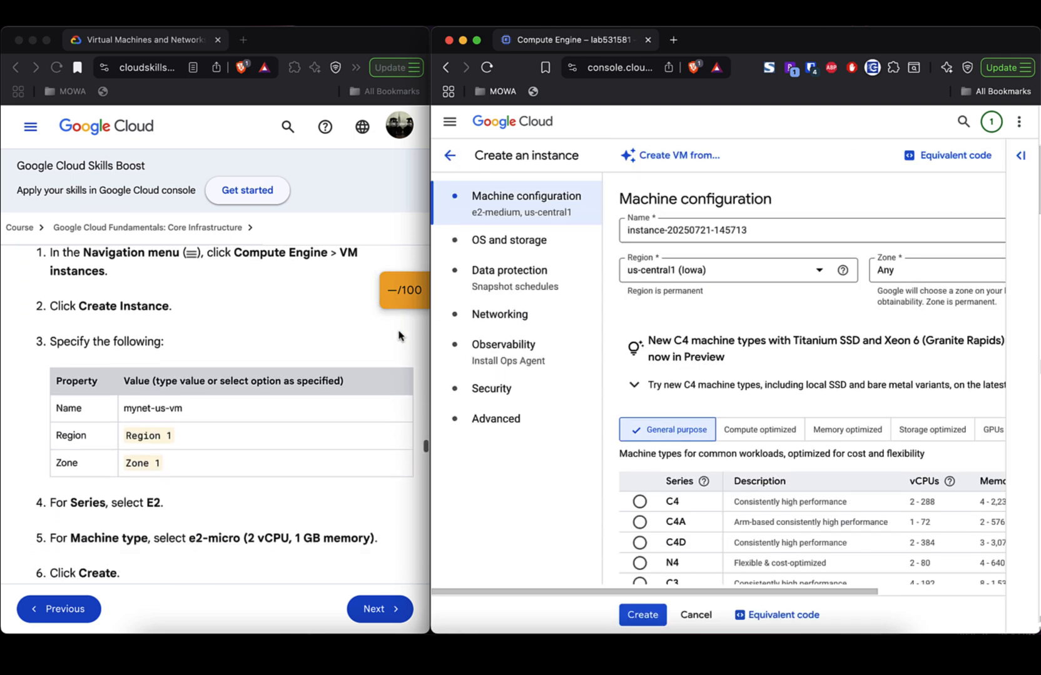
{"action": "scroll", "coordinate": [399, 336], "scroll_direction": "down", "scroll_amount": 1}
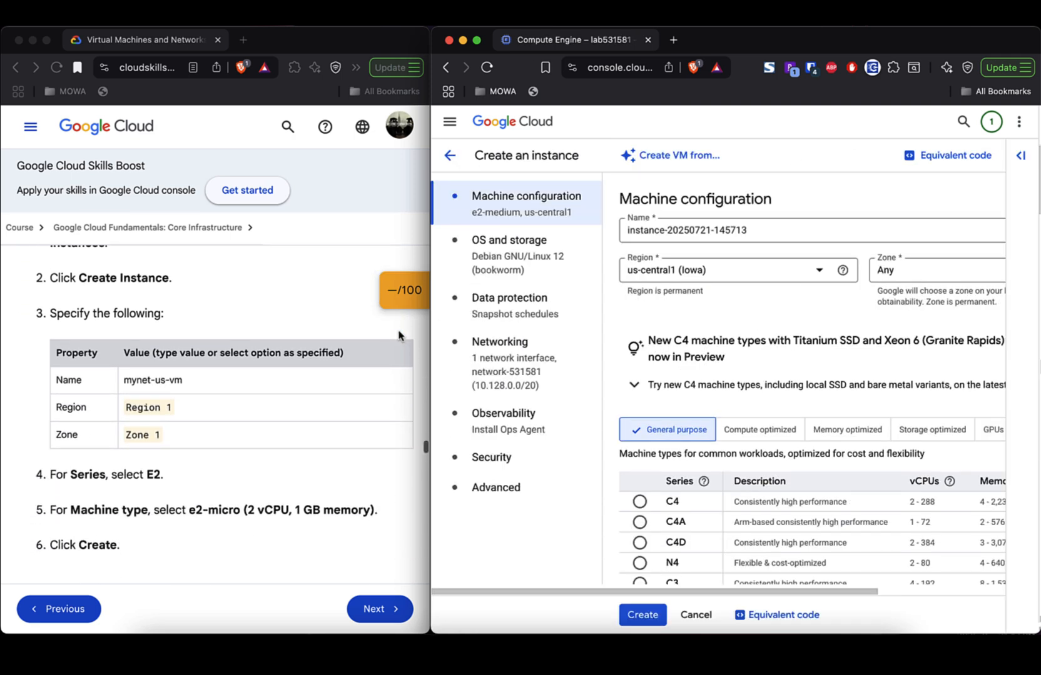
{"action": "left_click", "coordinate": [757, 230]}
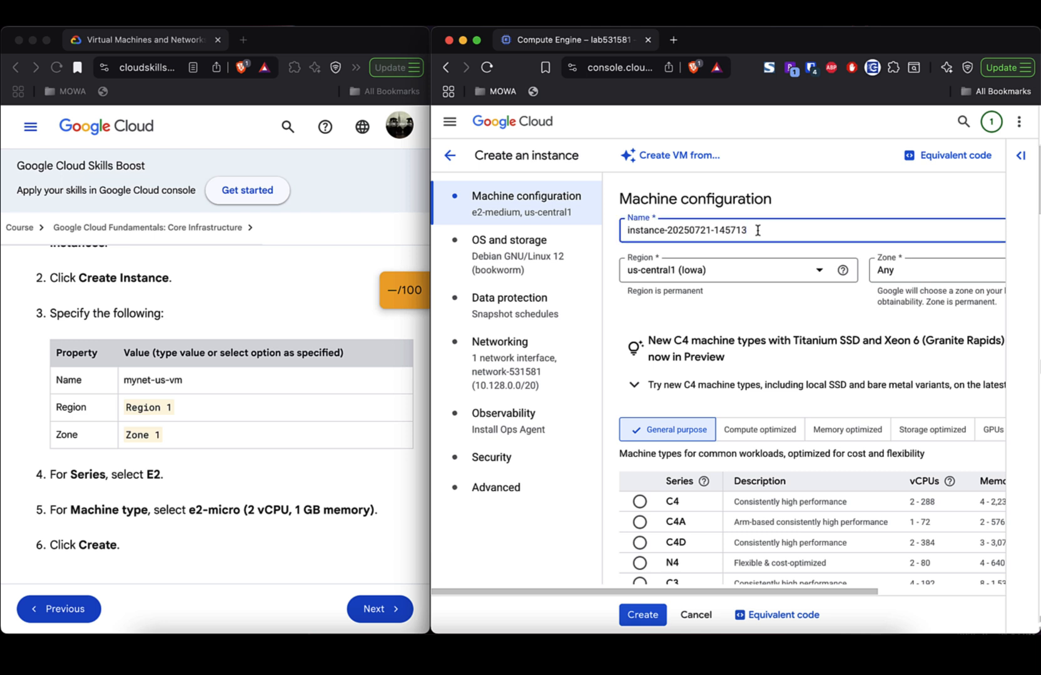
{"action": "key", "text": "BackSpace"}
{"action": "key", "text": "BackSpace"}
{"action": "key", "text": "BackSpace"}
{"action": "key", "text": "BackSpace"}
{"action": "key", "text": "BackSpace"}
{"action": "key", "text": "BackSpace"}
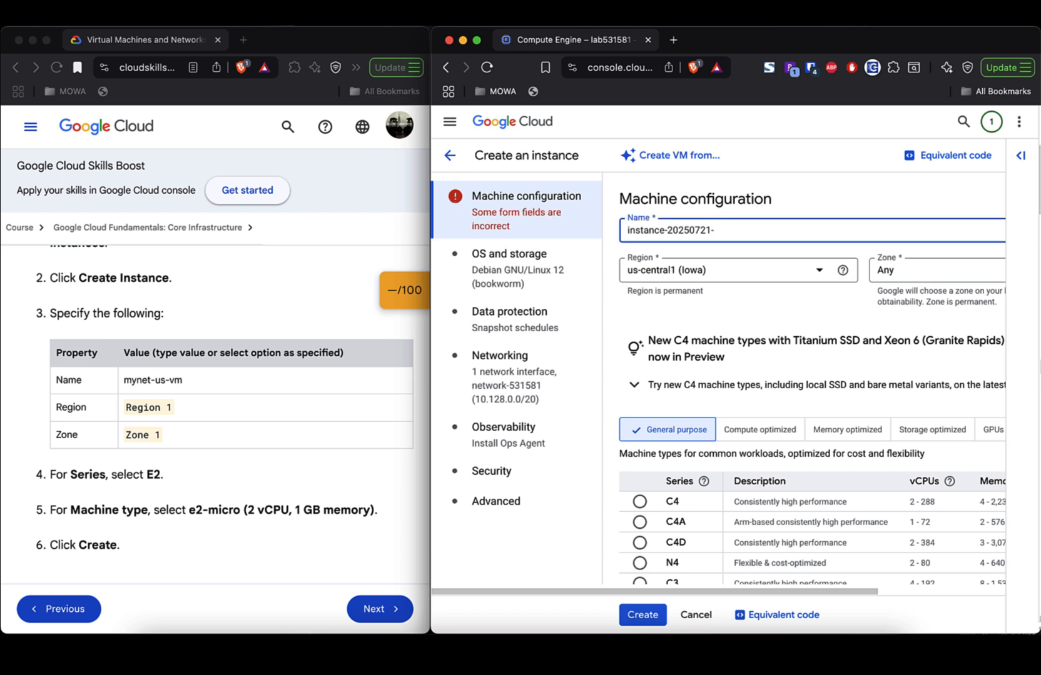
{"action": "type", "text": "531581"}
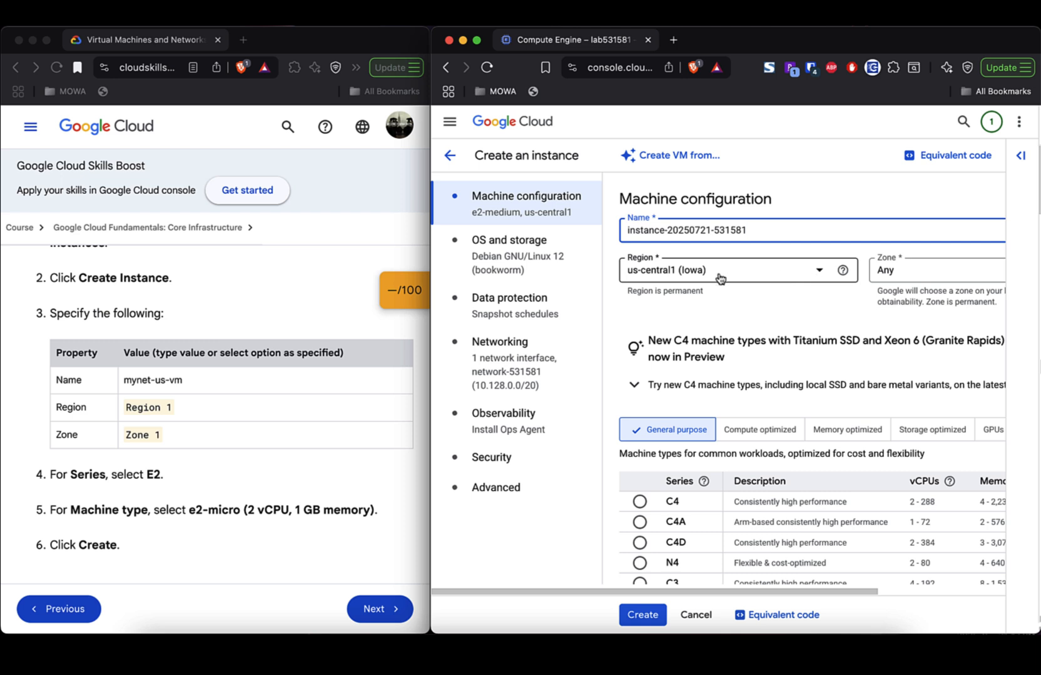
- Set the instance's region to us-east1 (South Carolina)
{"action": "left_click", "coordinate": [821, 272]}
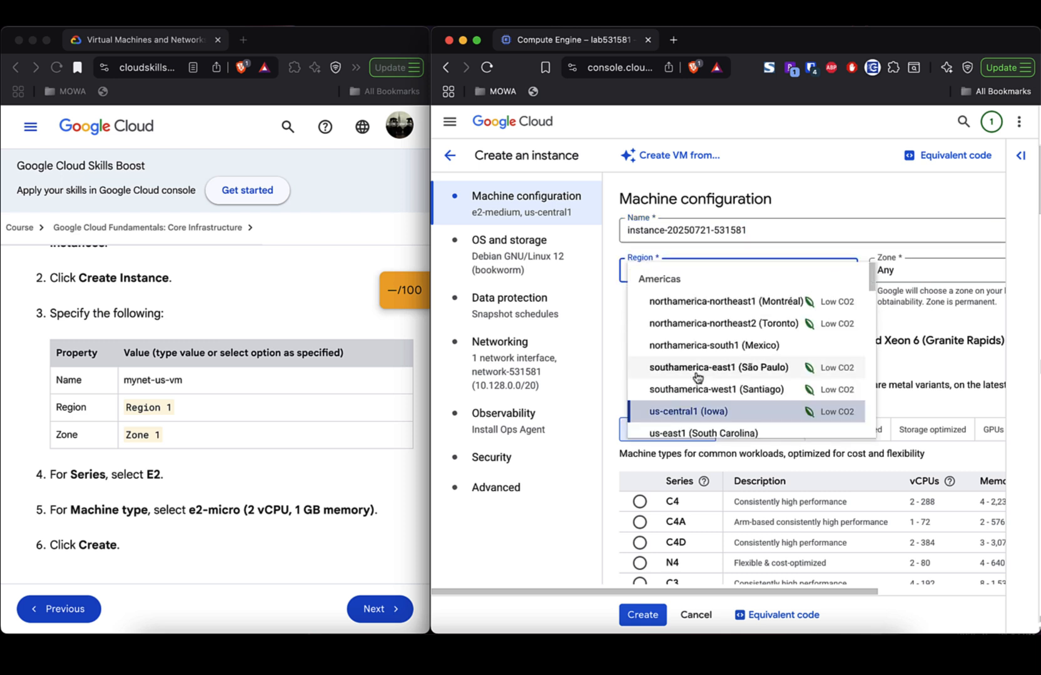
{"action": "scroll", "coordinate": [698, 377], "scroll_direction": "down", "scroll_amount": 2}
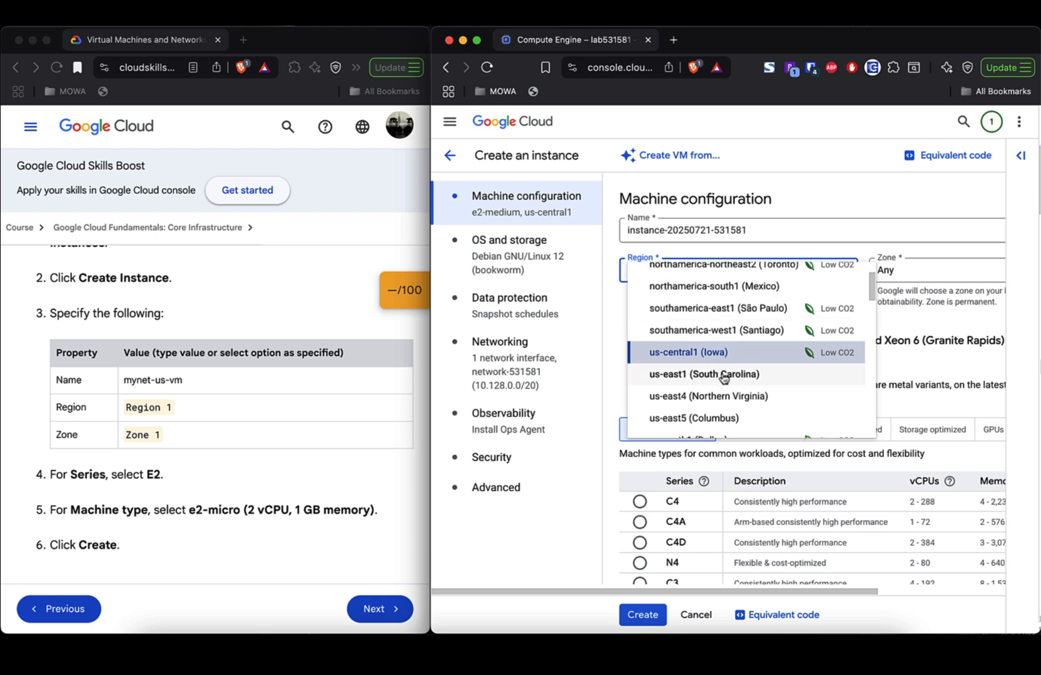
{"action": "scroll", "coordinate": [724, 378], "scroll_direction": "up", "scroll_amount": 1}
{"action": "scroll", "coordinate": [724, 378], "scroll_direction": "down", "scroll_amount": 4}
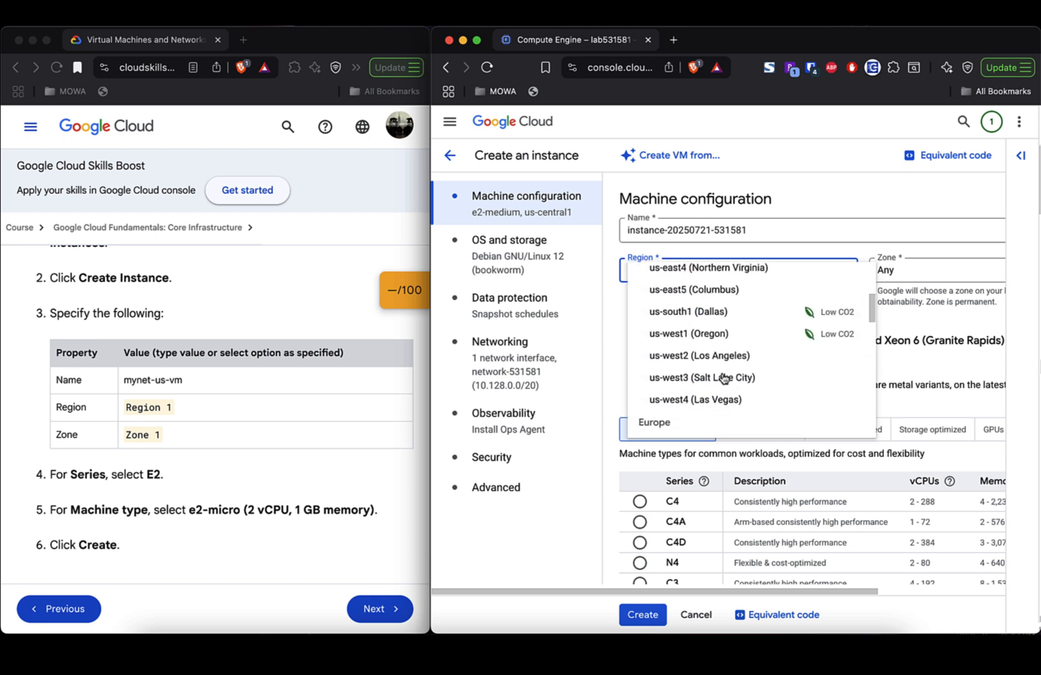
{"action": "scroll", "coordinate": [724, 379], "scroll_direction": "up", "scroll_amount": 2}
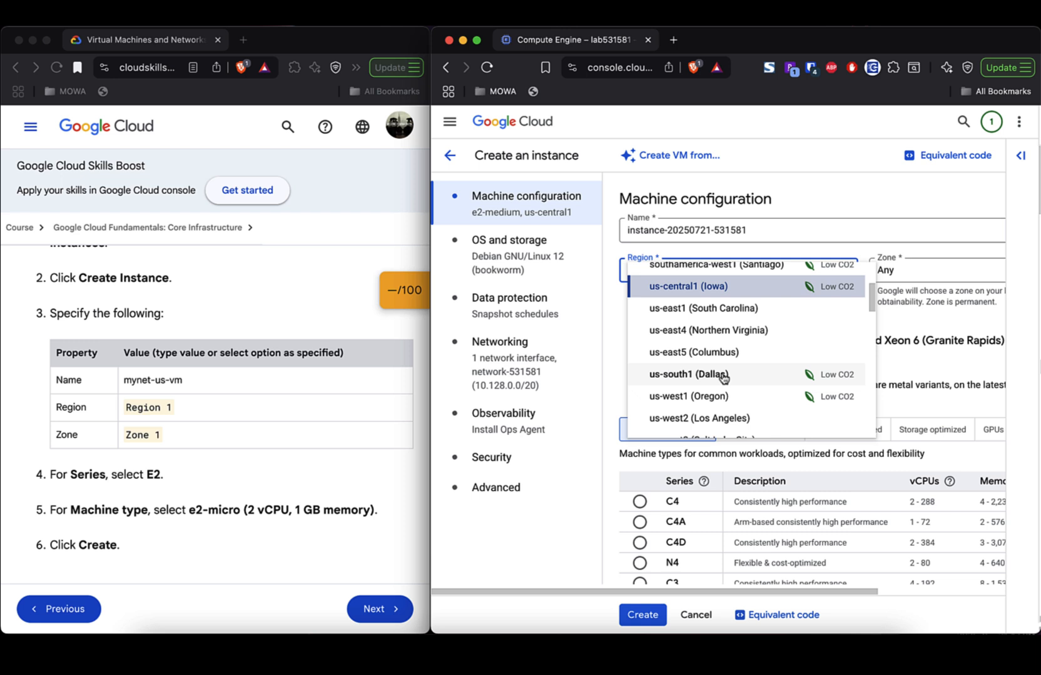
{"action": "scroll", "coordinate": [724, 378], "scroll_direction": "up", "scroll_amount": 2}
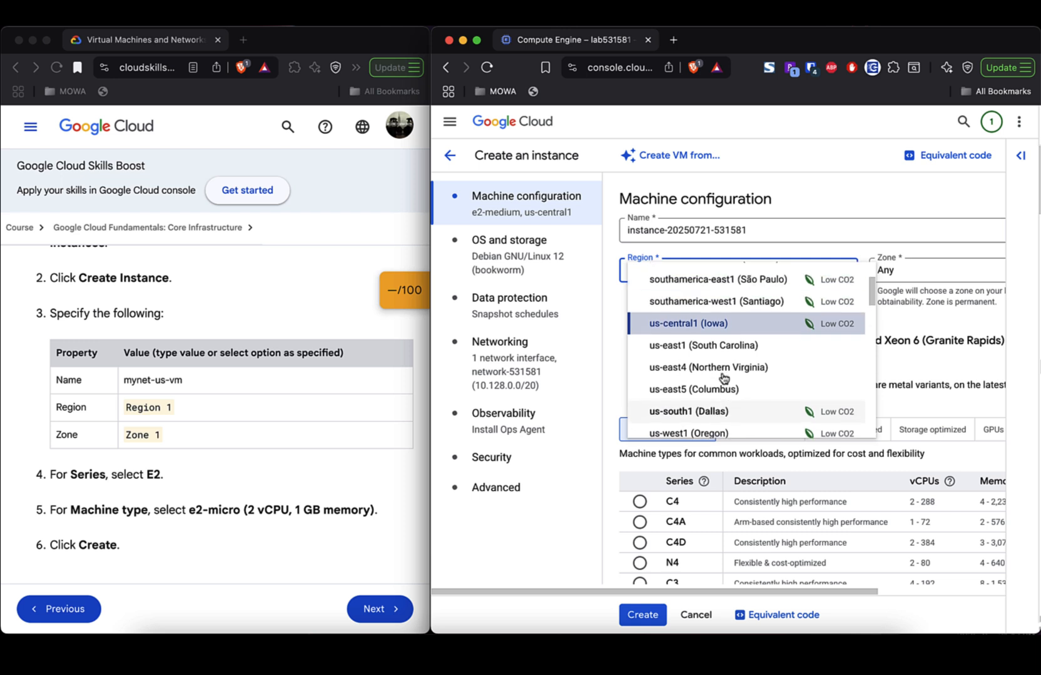
{"action": "left_click", "coordinate": [724, 345]}
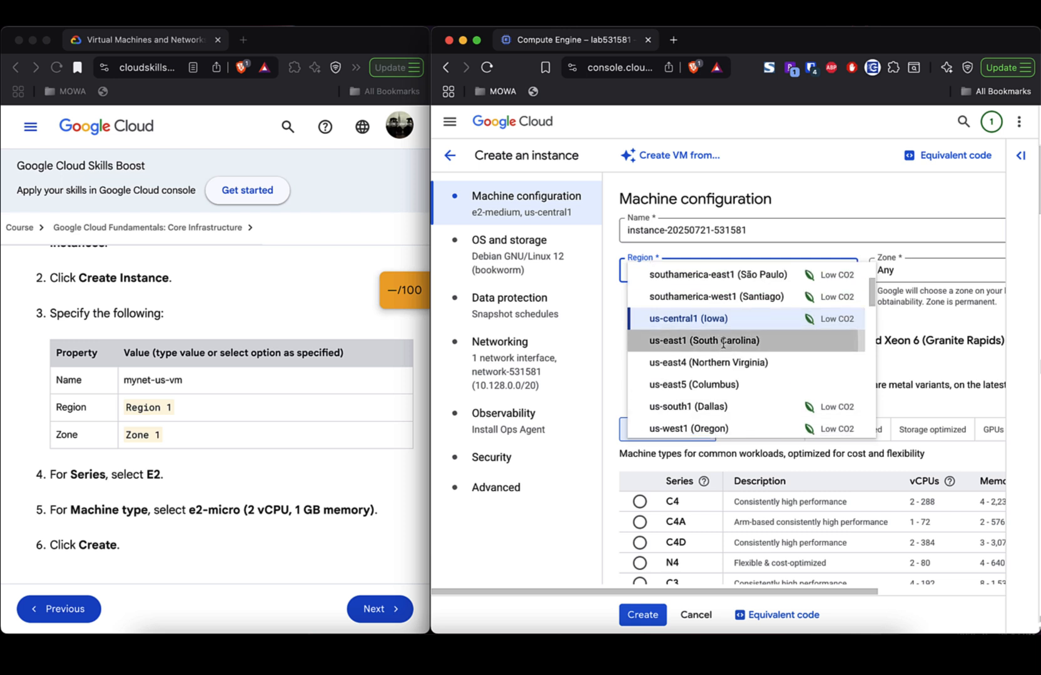
{"action": "left_click", "coordinate": [947, 276]}
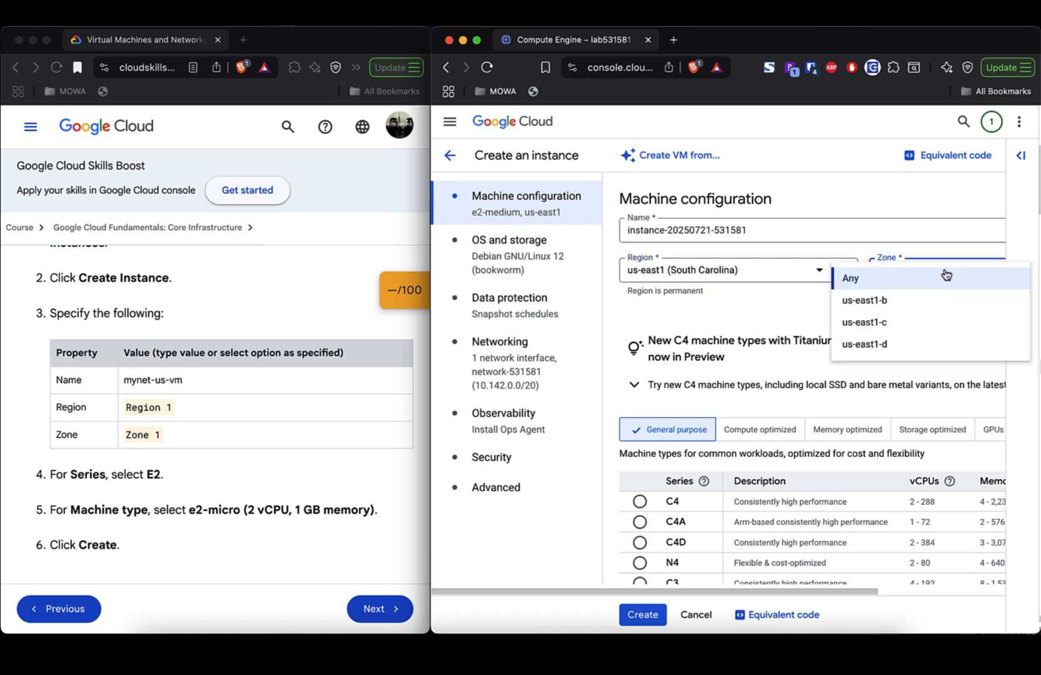
- Try zone us-east1-b, then set the zone back to Any
{"action": "left_click", "coordinate": [910, 307]}
{"action": "scroll", "coordinate": [830, 329], "scroll_direction": "down", "scroll_amount": 1}
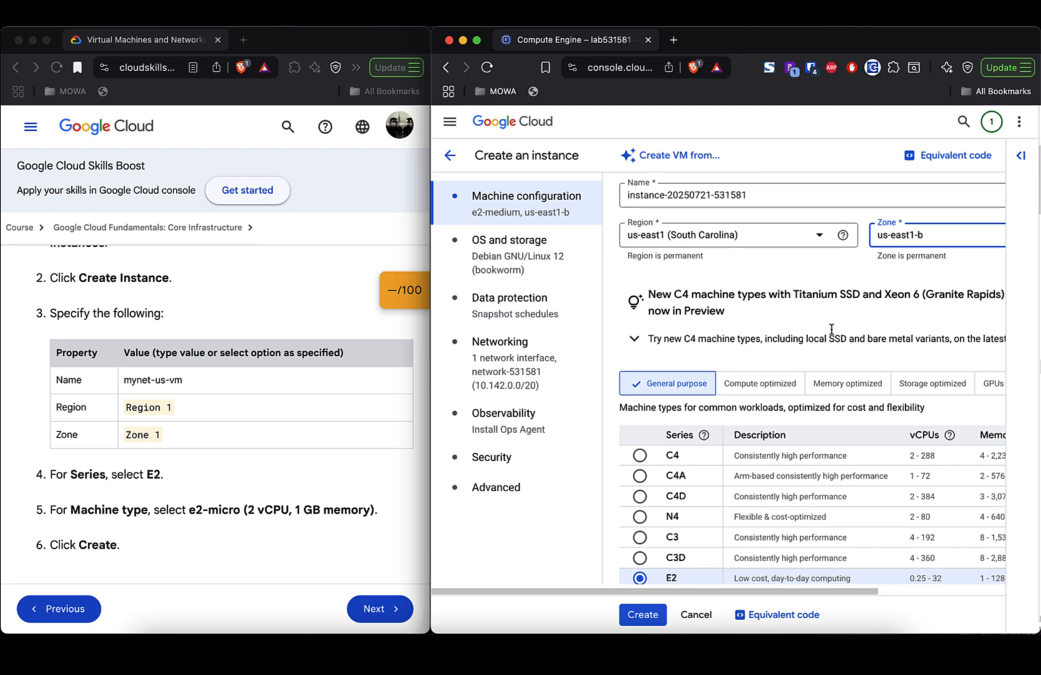
{"action": "left_click", "coordinate": [912, 244]}
{"action": "left_click", "coordinate": [885, 248]}
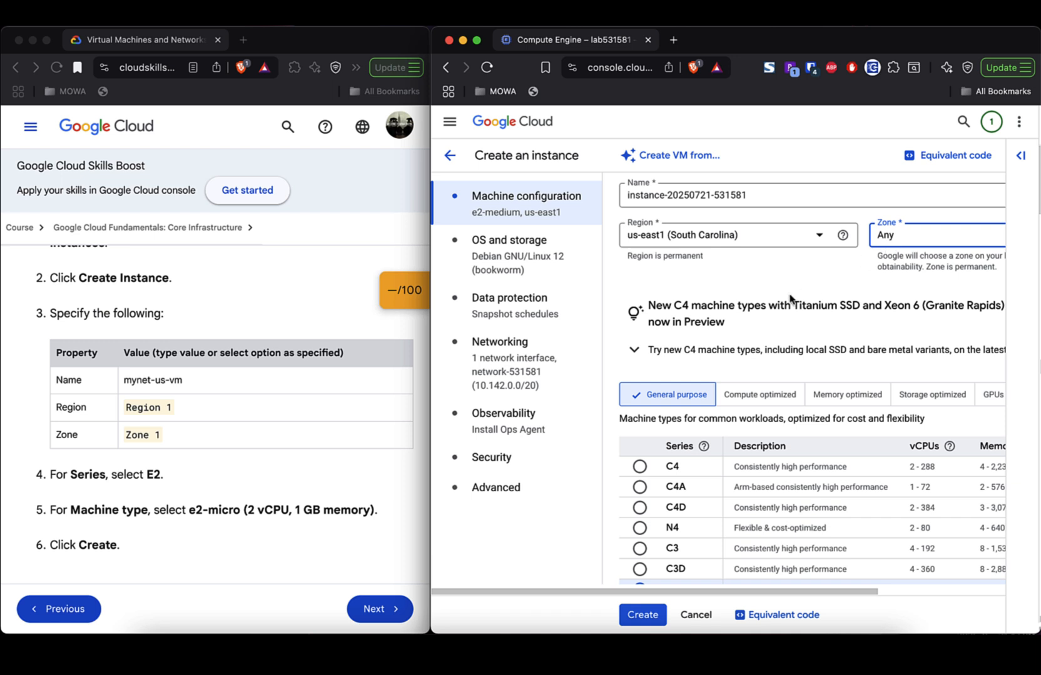
- Set the E2 machine type to the shared-core e2-micro preset with 1 GB memory
{"action": "scroll", "coordinate": [790, 299], "scroll_direction": "right", "scroll_amount": 5}
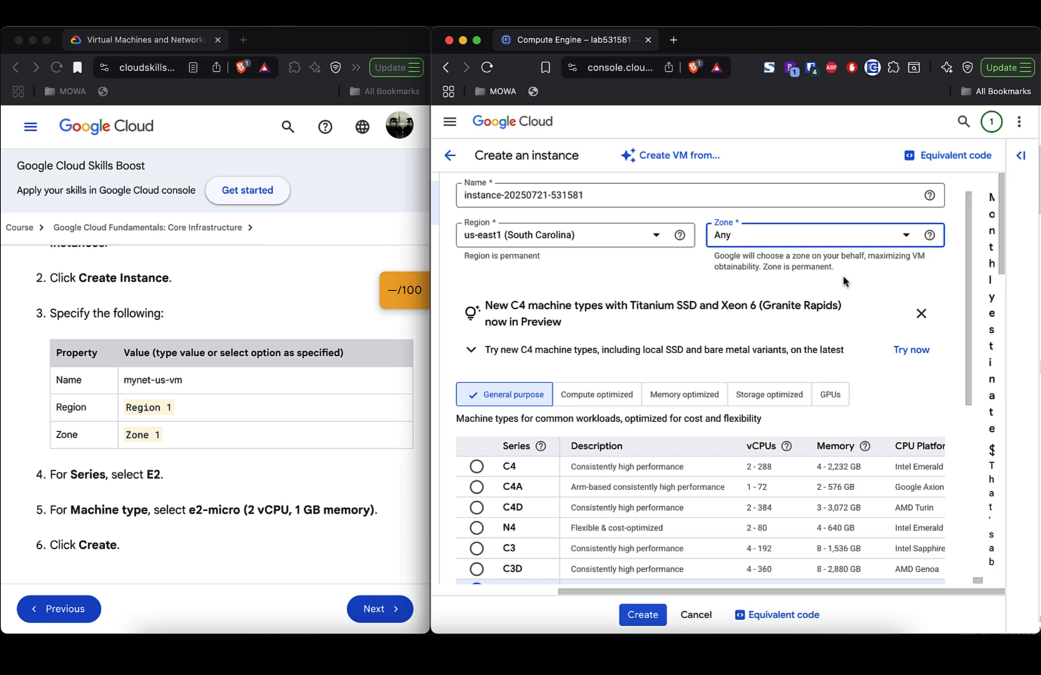
{"action": "scroll", "coordinate": [843, 282], "scroll_direction": "left", "scroll_amount": 3}
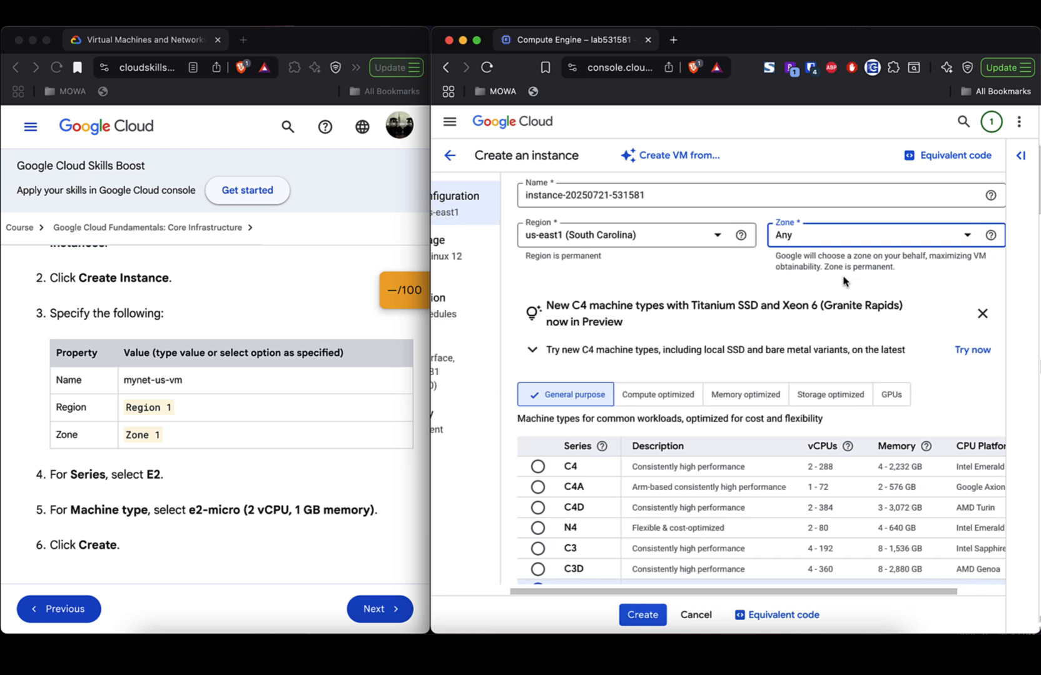
{"action": "scroll", "coordinate": [843, 281], "scroll_direction": "right", "scroll_amount": 2}
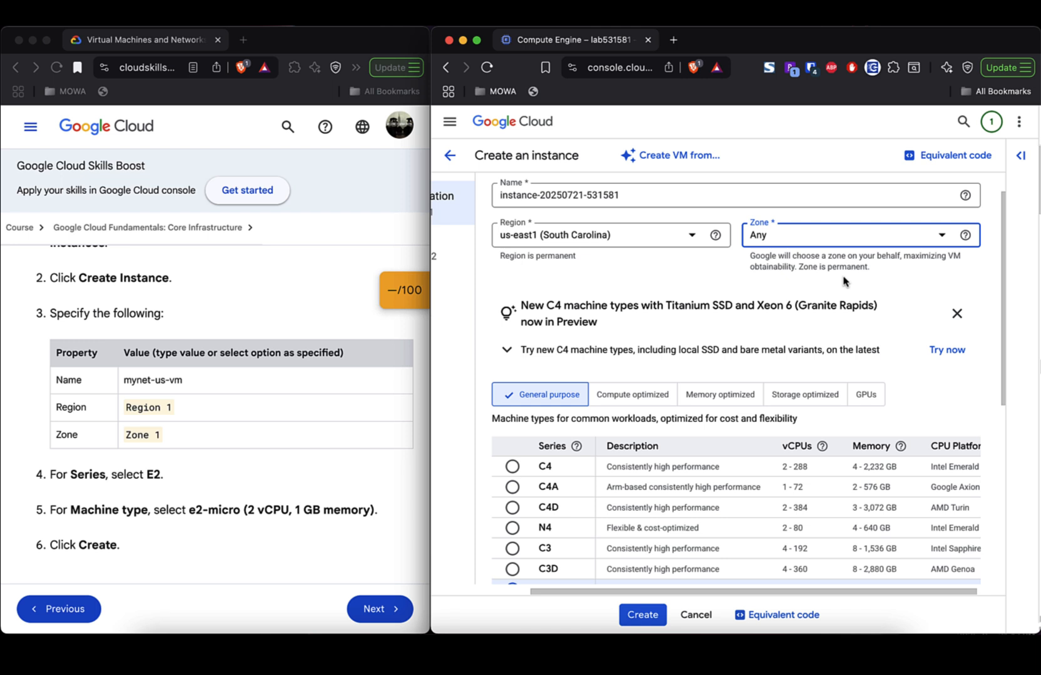
{"action": "scroll", "coordinate": [844, 282], "scroll_direction": "down", "scroll_amount": 3}
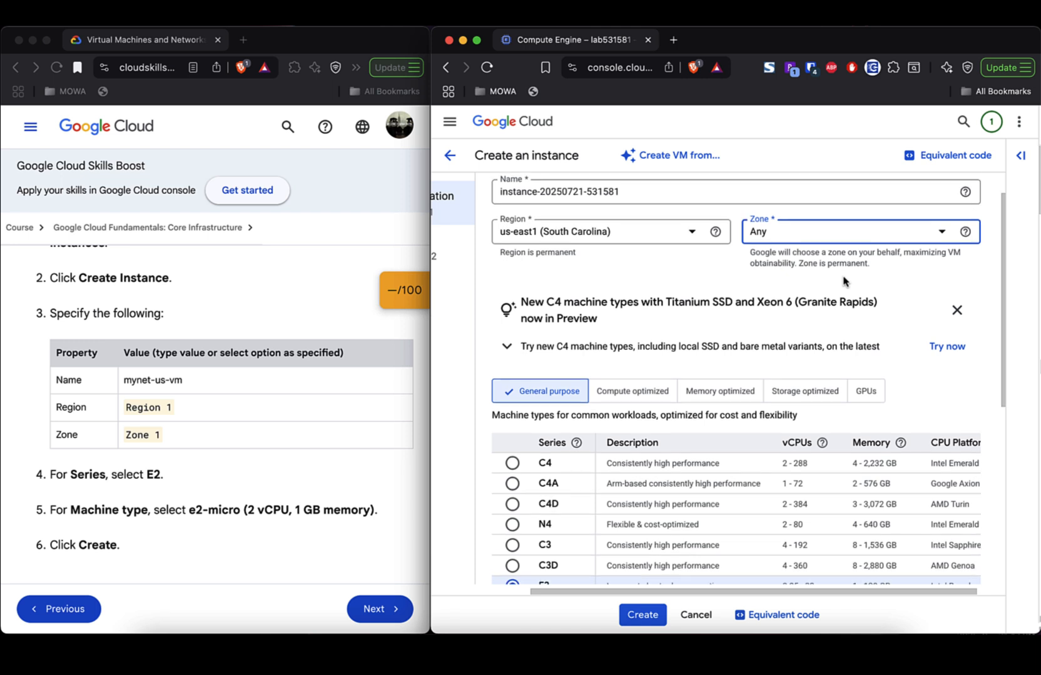
{"action": "scroll", "coordinate": [843, 281], "scroll_direction": "down", "scroll_amount": 1}
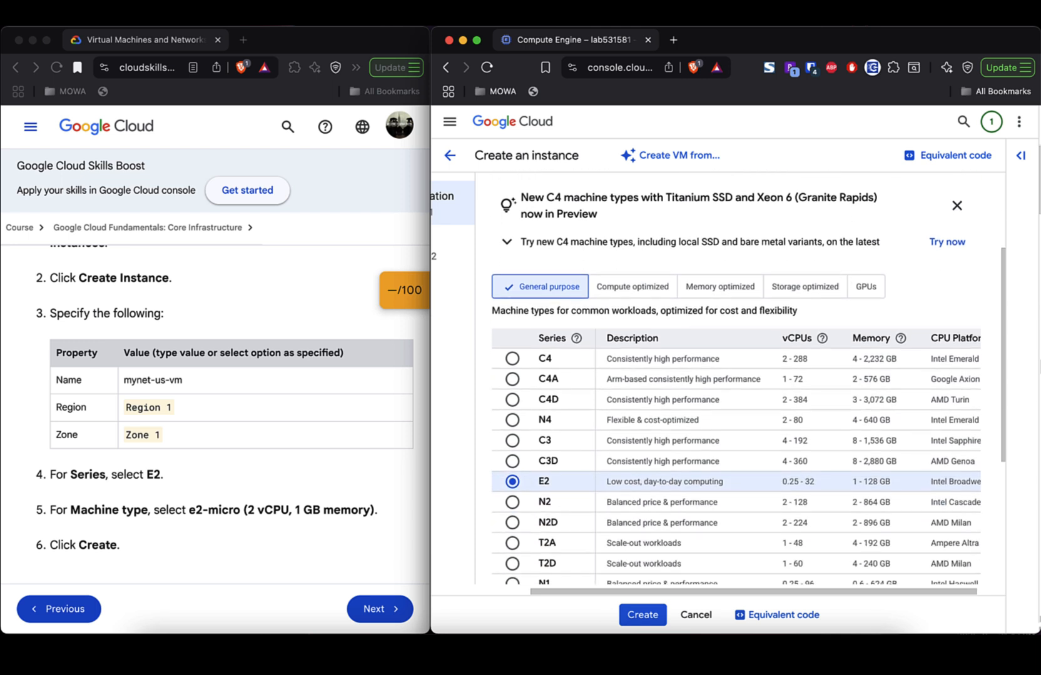
{"action": "scroll", "coordinate": [844, 282], "scroll_direction": "down", "scroll_amount": 2}
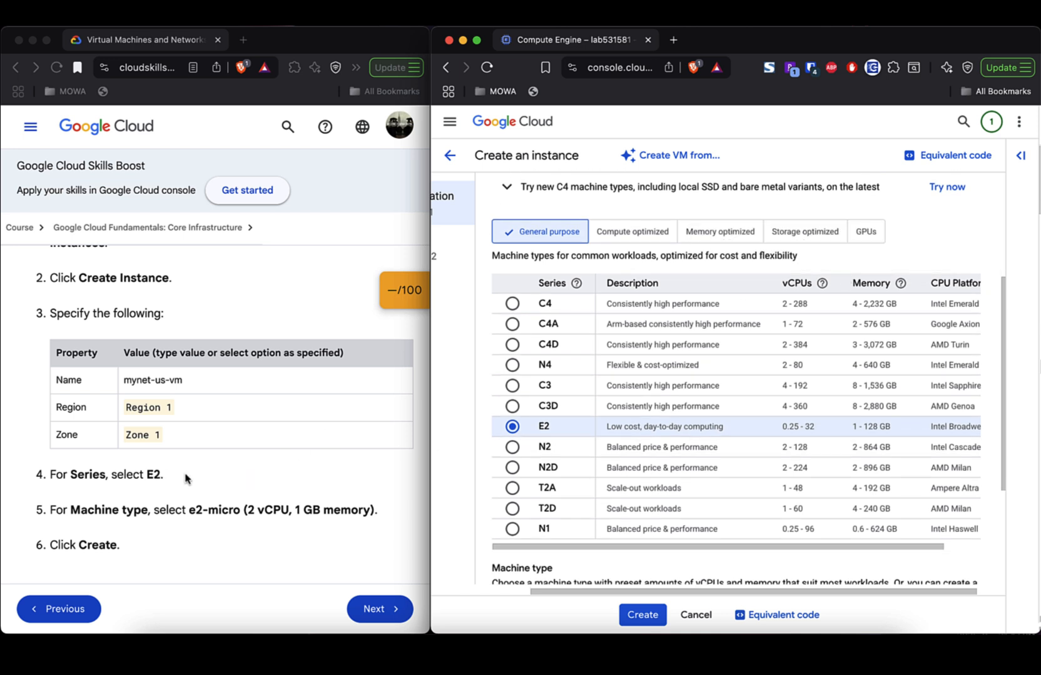
{"action": "scroll", "coordinate": [342, 459], "scroll_direction": "down", "scroll_amount": 3}
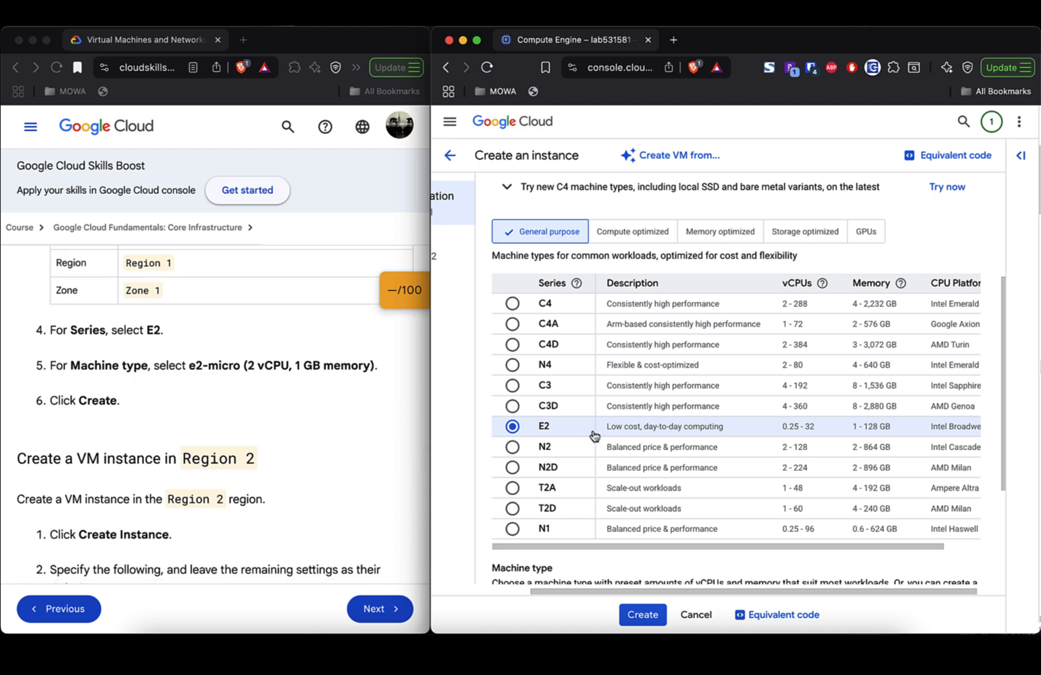
{"action": "scroll", "coordinate": [646, 442], "scroll_direction": "down", "scroll_amount": 3}
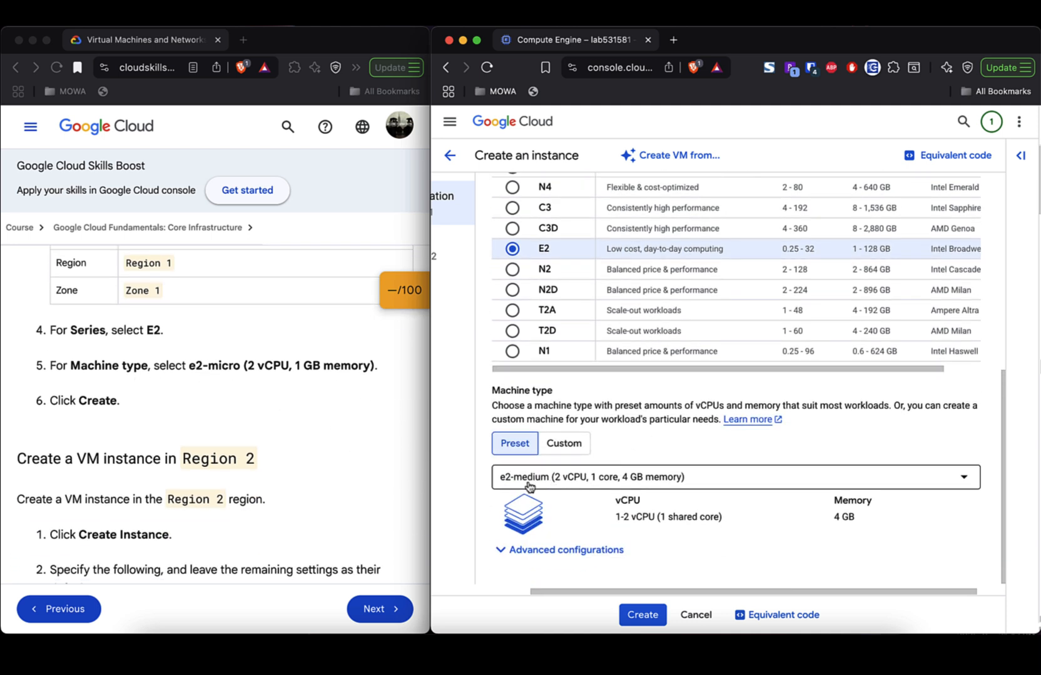
{"action": "left_click", "coordinate": [715, 483]}
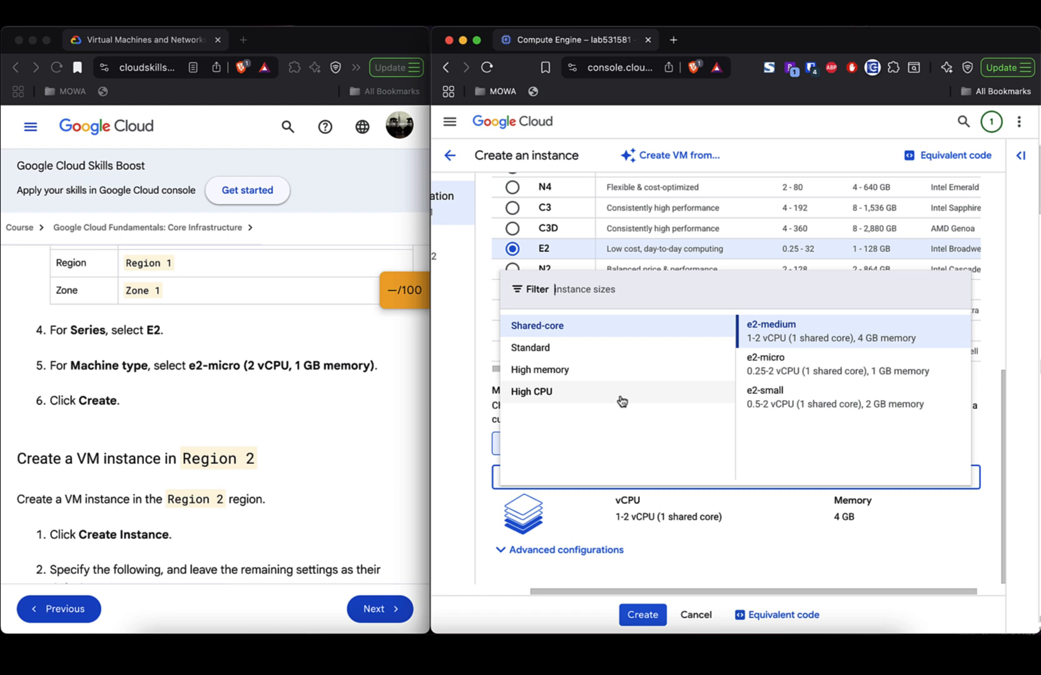
{"action": "left_click", "coordinate": [802, 369]}
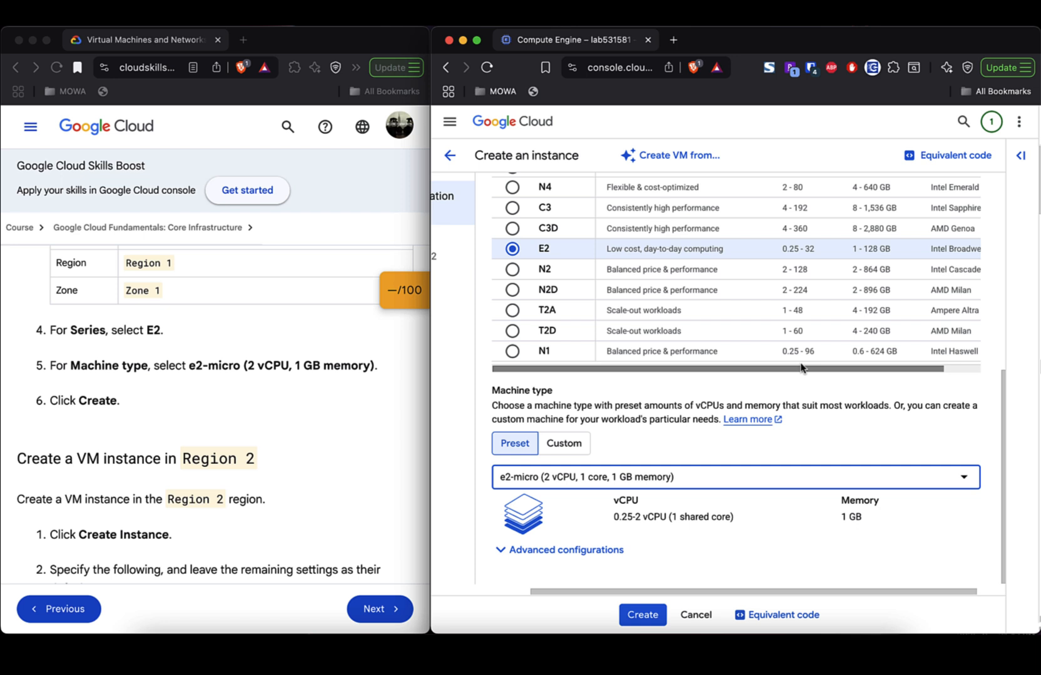
{"action": "scroll", "coordinate": [300, 395], "scroll_direction": "down", "scroll_amount": 2}
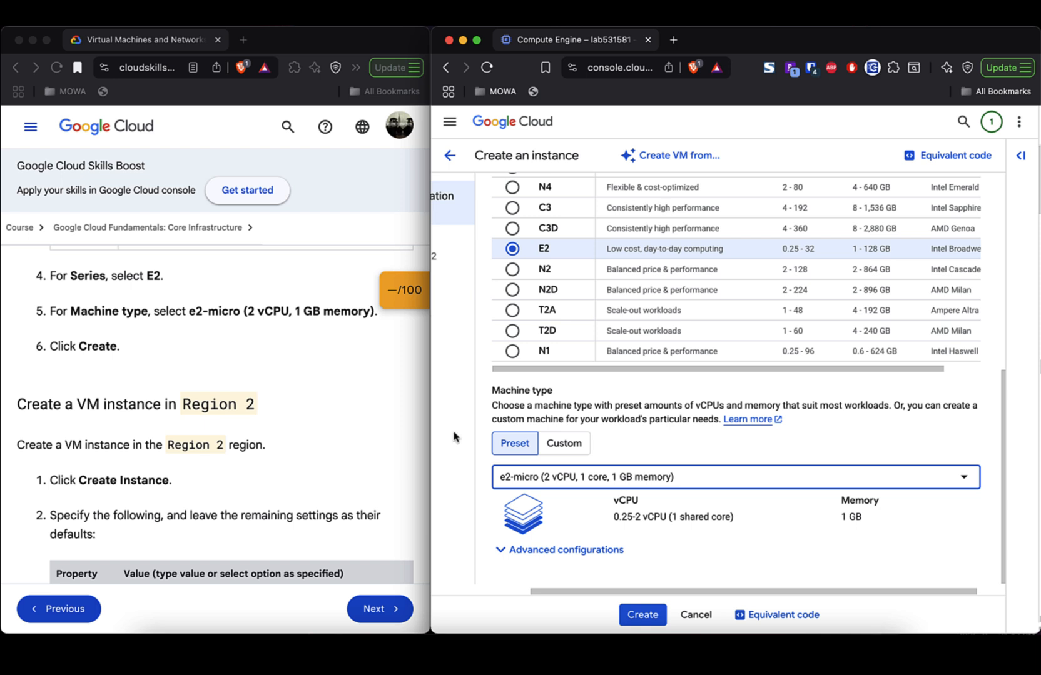
{"action": "left_click", "coordinate": [636, 617]}
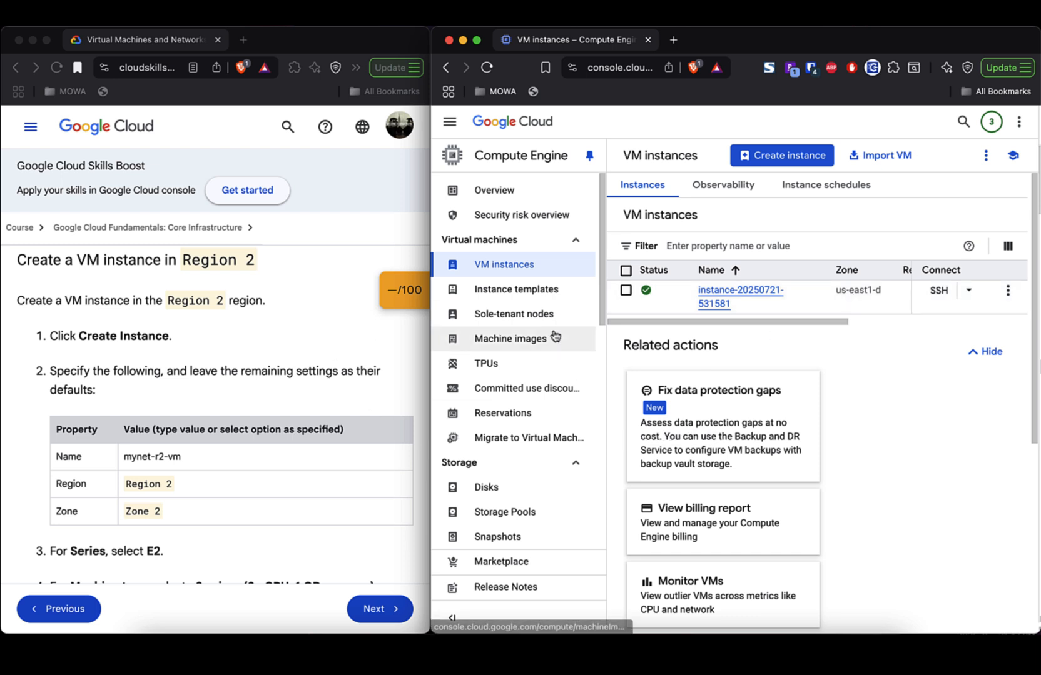
- Start a second VM instance in region us-east1 (South Carolina), zone us-east1-d
{"action": "left_click", "coordinate": [798, 157]}
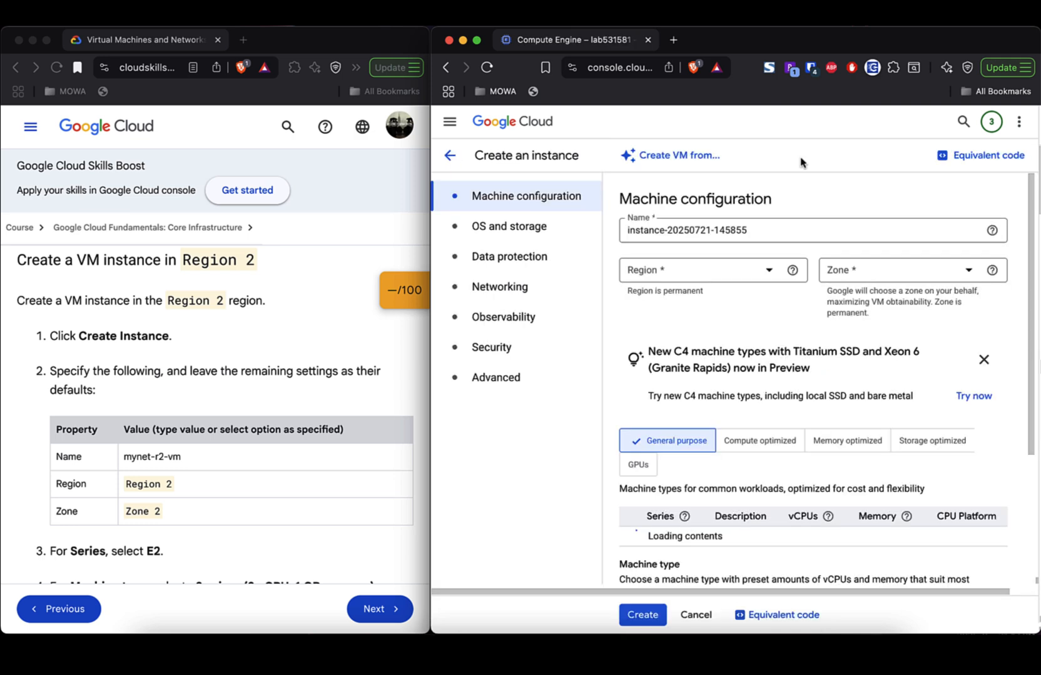
{"action": "left_click", "coordinate": [808, 276]}
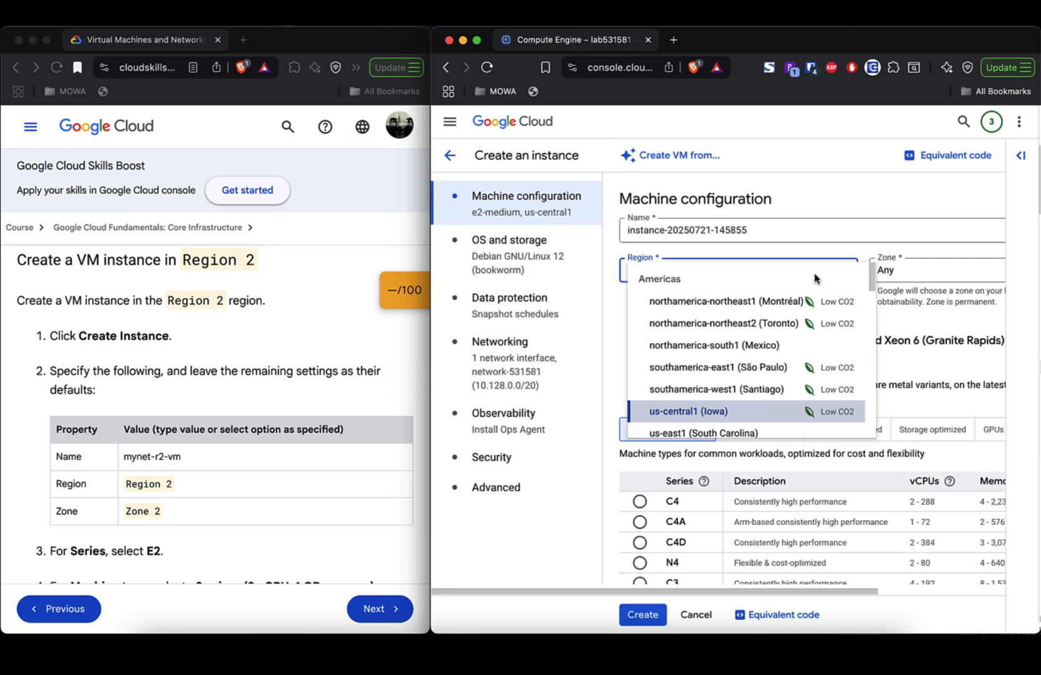
{"action": "scroll", "coordinate": [788, 369], "scroll_direction": "down", "scroll_amount": 4}
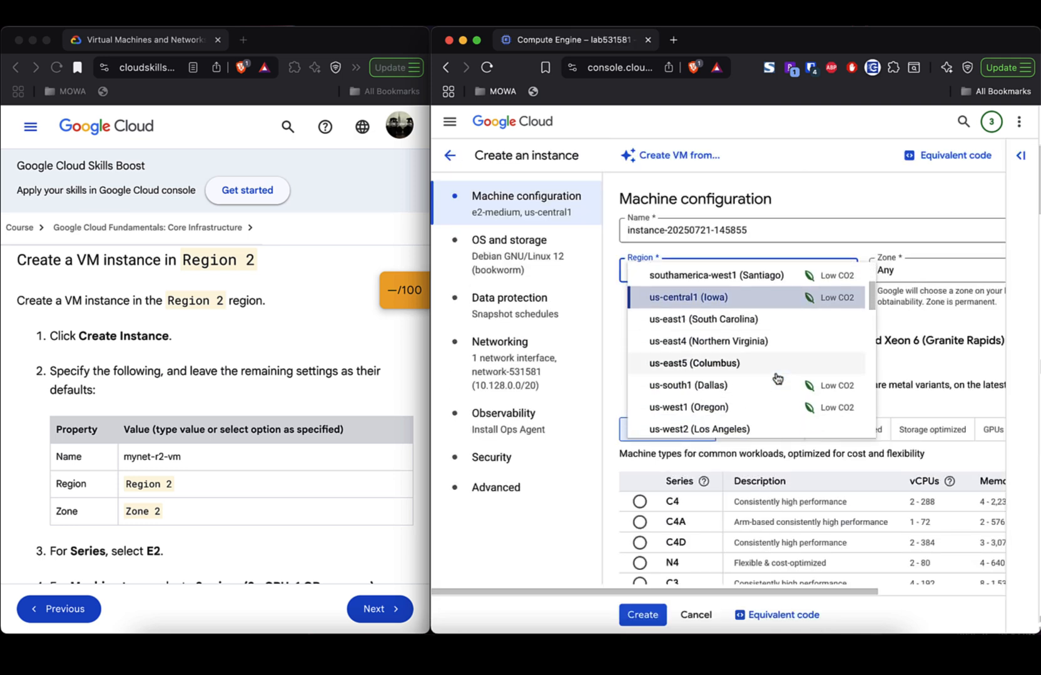
{"action": "left_click", "coordinate": [754, 326]}
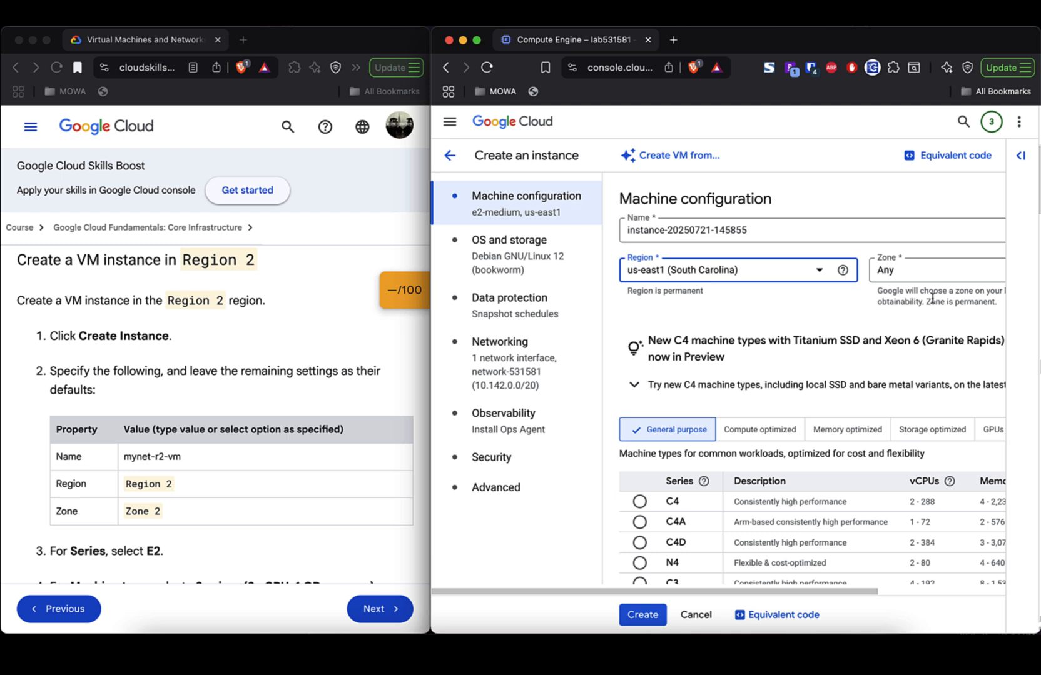
{"action": "left_click", "coordinate": [946, 272]}
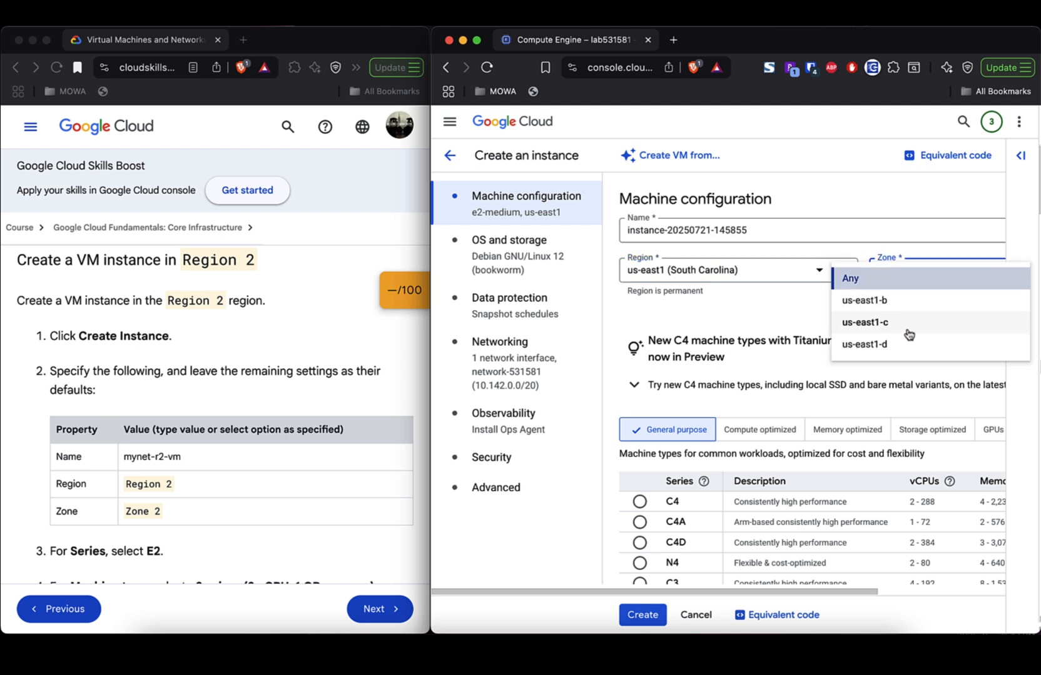
{"action": "left_click", "coordinate": [896, 344]}
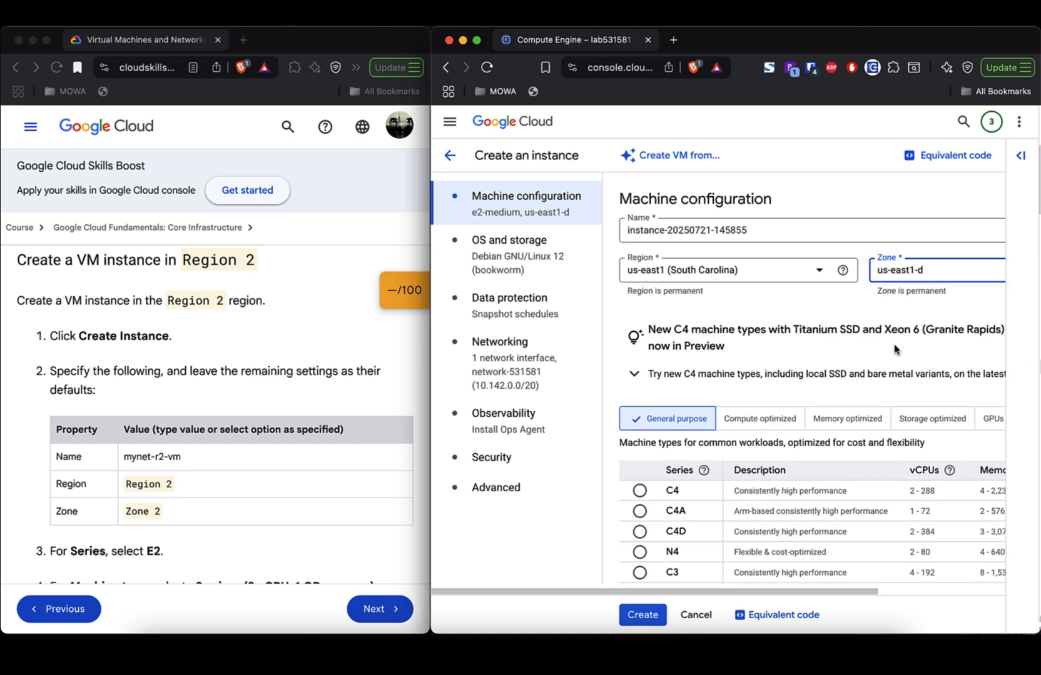
- Choose e2-micro as the second VM's machine type
{"action": "scroll", "coordinate": [792, 326], "scroll_direction": "down", "scroll_amount": 6}
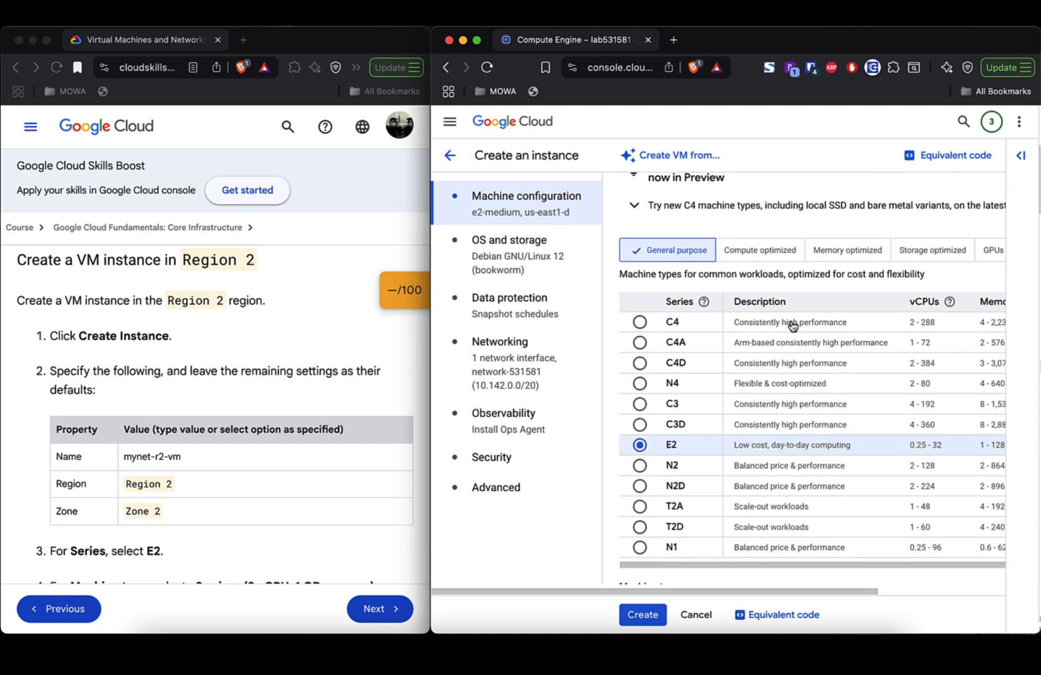
{"action": "scroll", "coordinate": [257, 342], "scroll_direction": "down", "scroll_amount": 5}
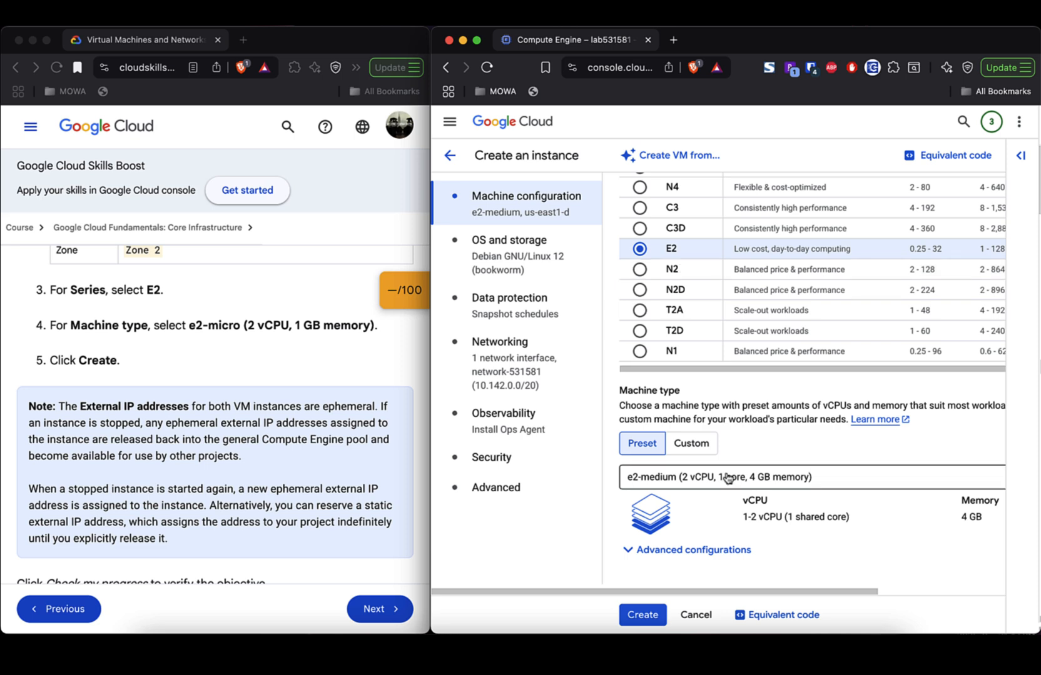
{"action": "left_click", "coordinate": [753, 484]}
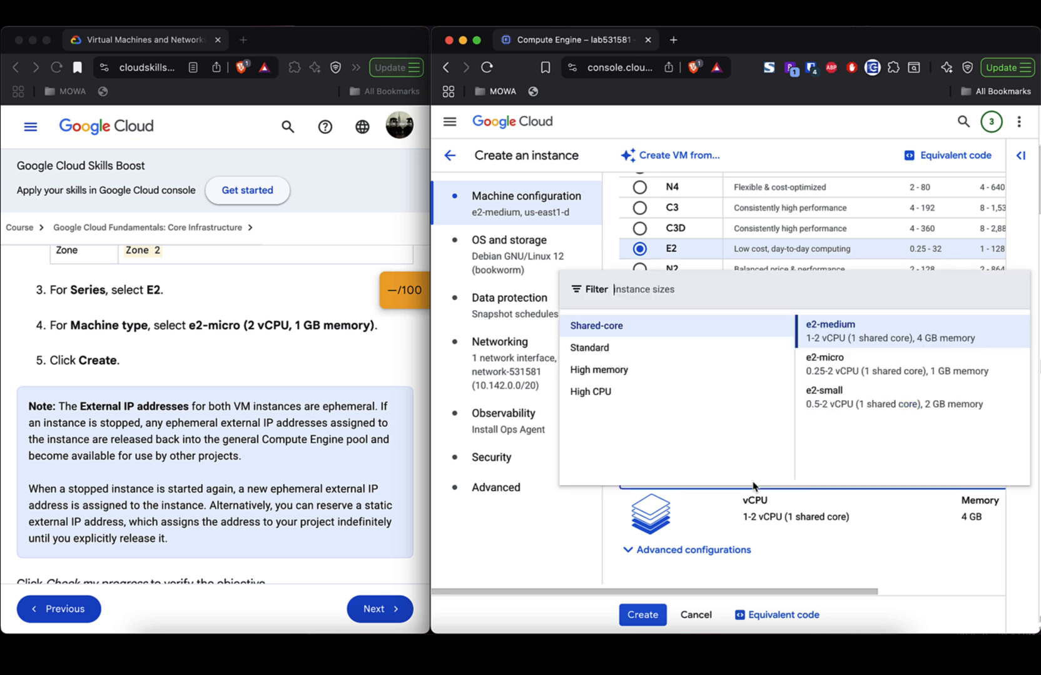
{"action": "left_click", "coordinate": [841, 362]}
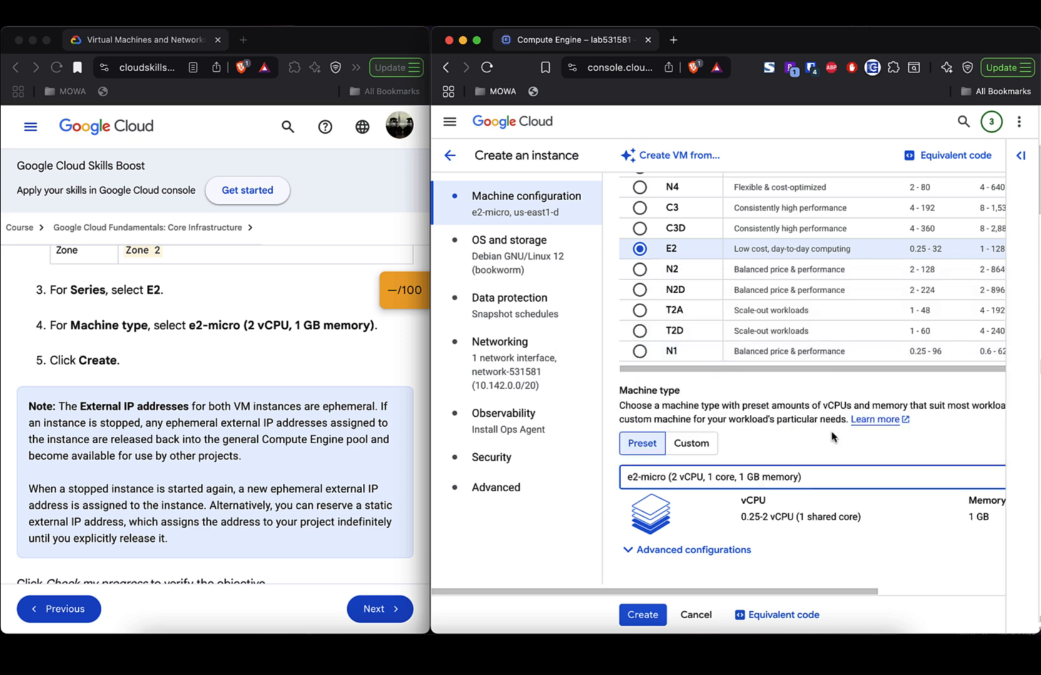
{"action": "scroll", "coordinate": [832, 436], "scroll_direction": "up", "scroll_amount": 6}
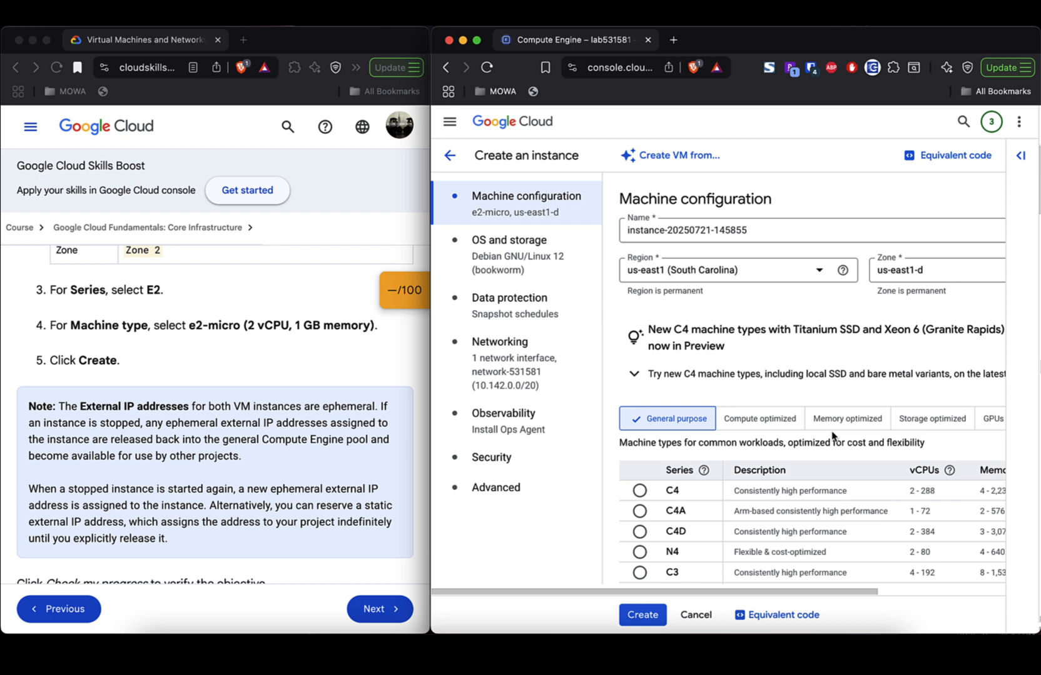
- Create the second VM and select the lab's note paragraph about external IP addresses
{"action": "left_click", "coordinate": [637, 618]}
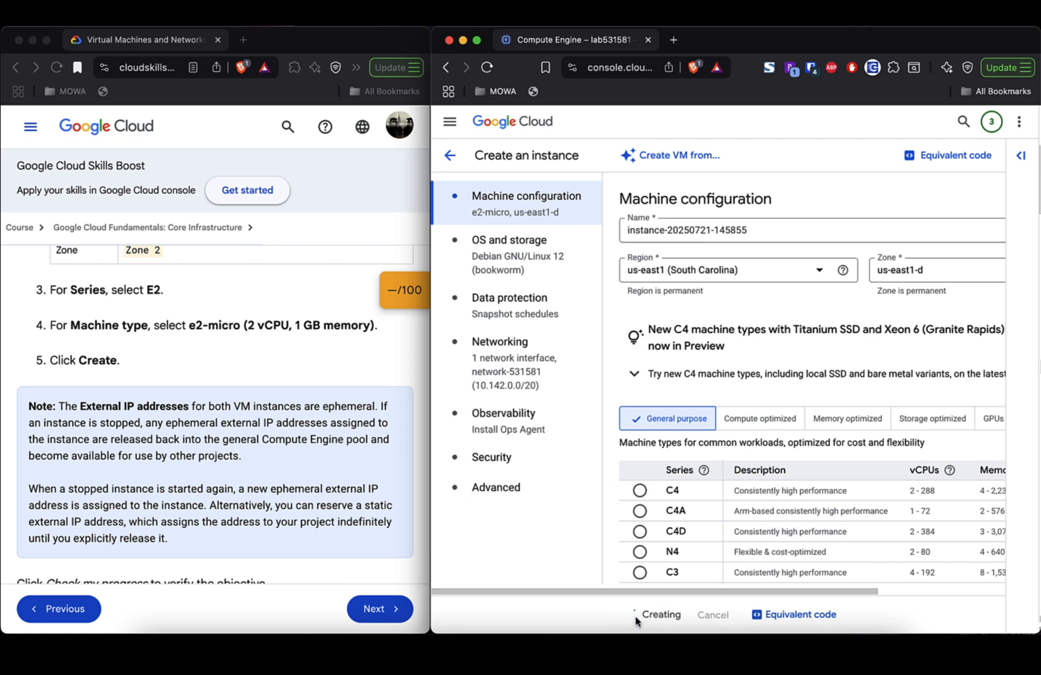
{"action": "scroll", "coordinate": [216, 468], "scroll_direction": "down", "scroll_amount": 2}
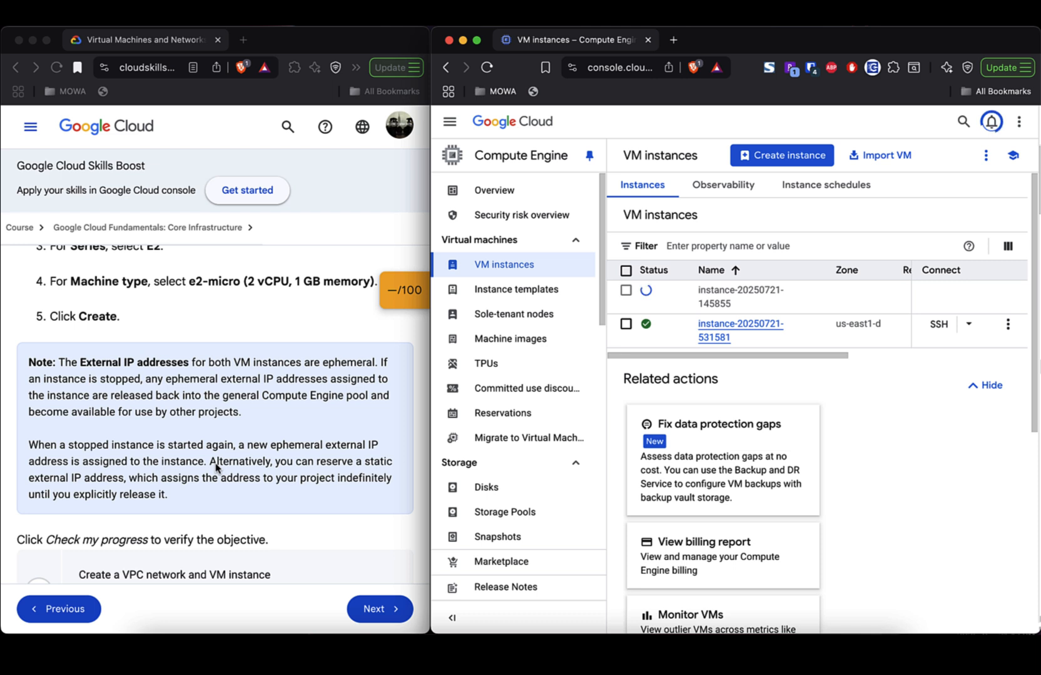
{"action": "scroll", "coordinate": [215, 467], "scroll_direction": "down", "scroll_amount": 2}
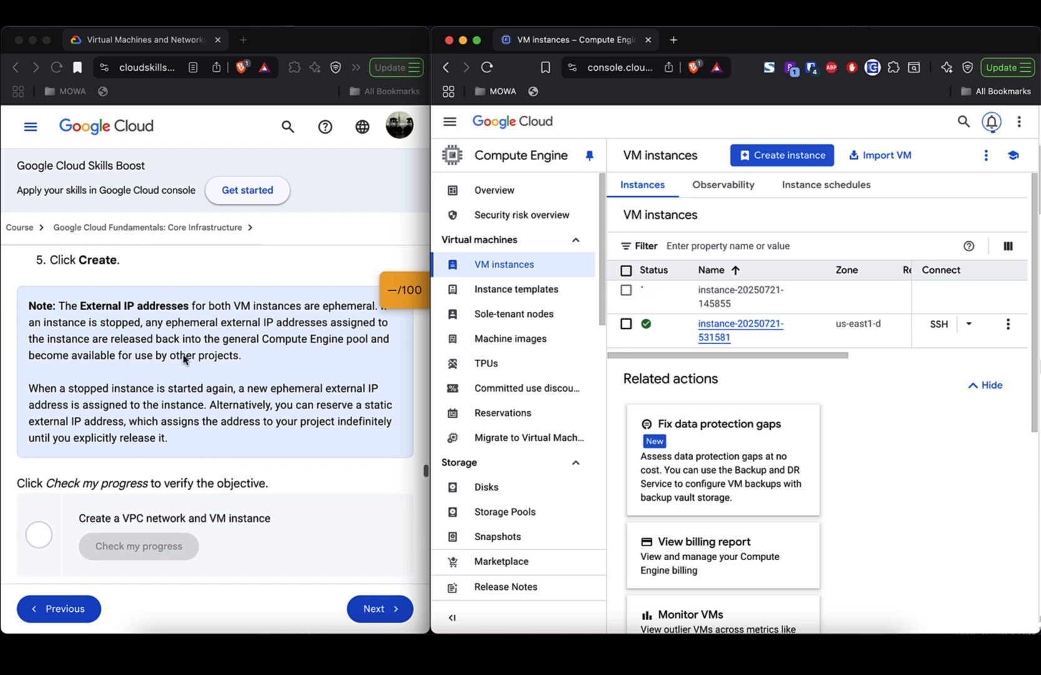
{"action": "triple_click", "coordinate": [195, 332]}
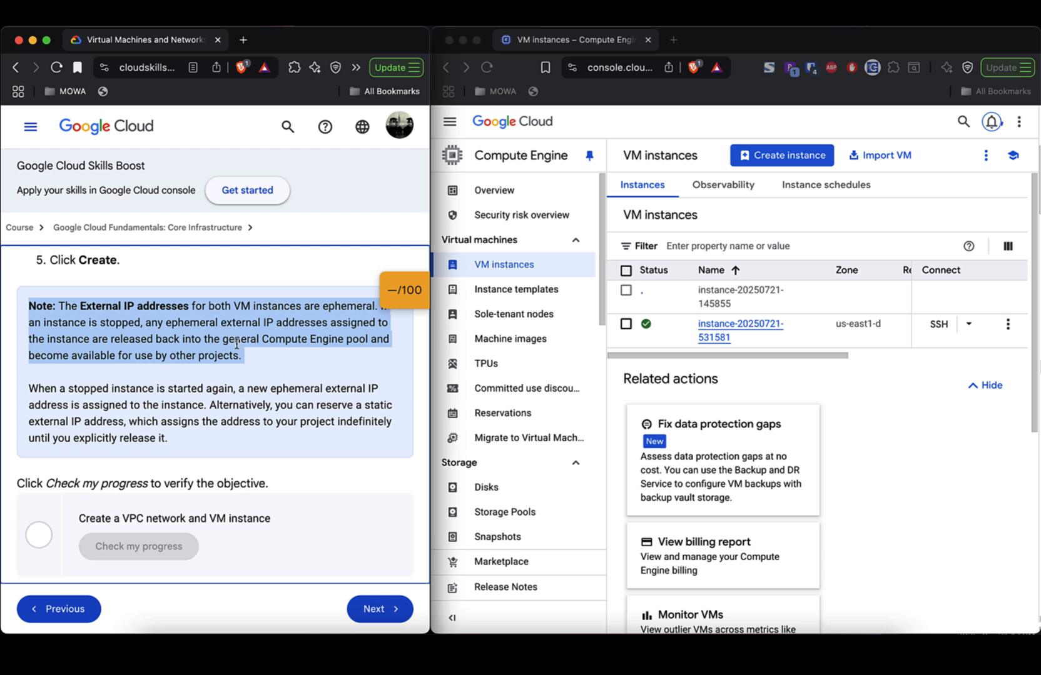
{"action": "scroll", "coordinate": [237, 344], "scroll_direction": "up", "scroll_amount": 1}
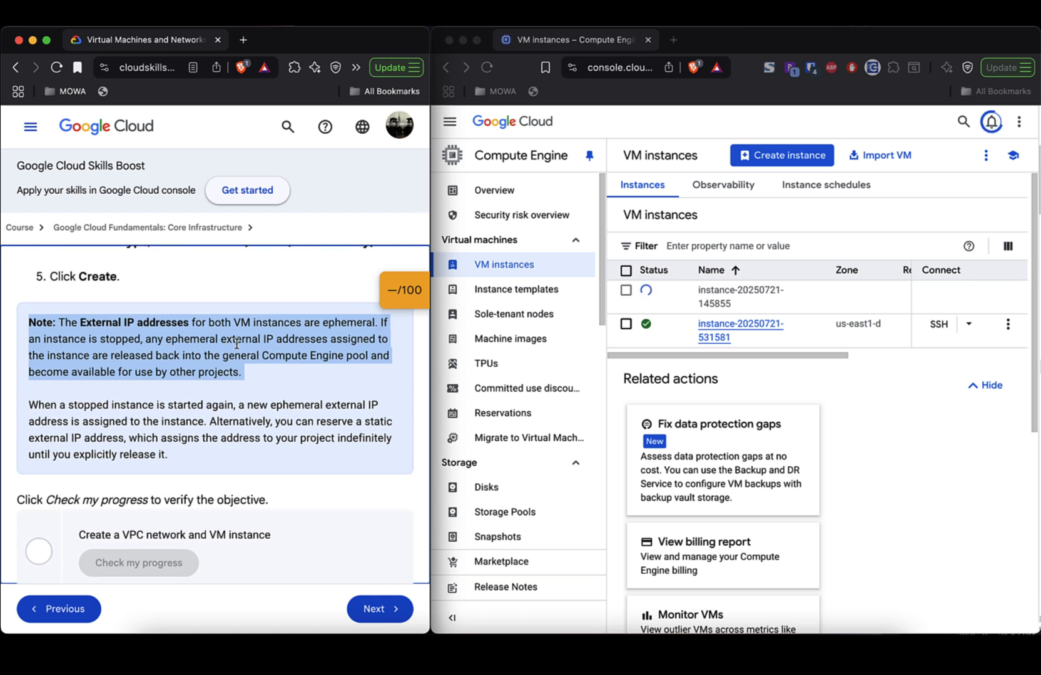
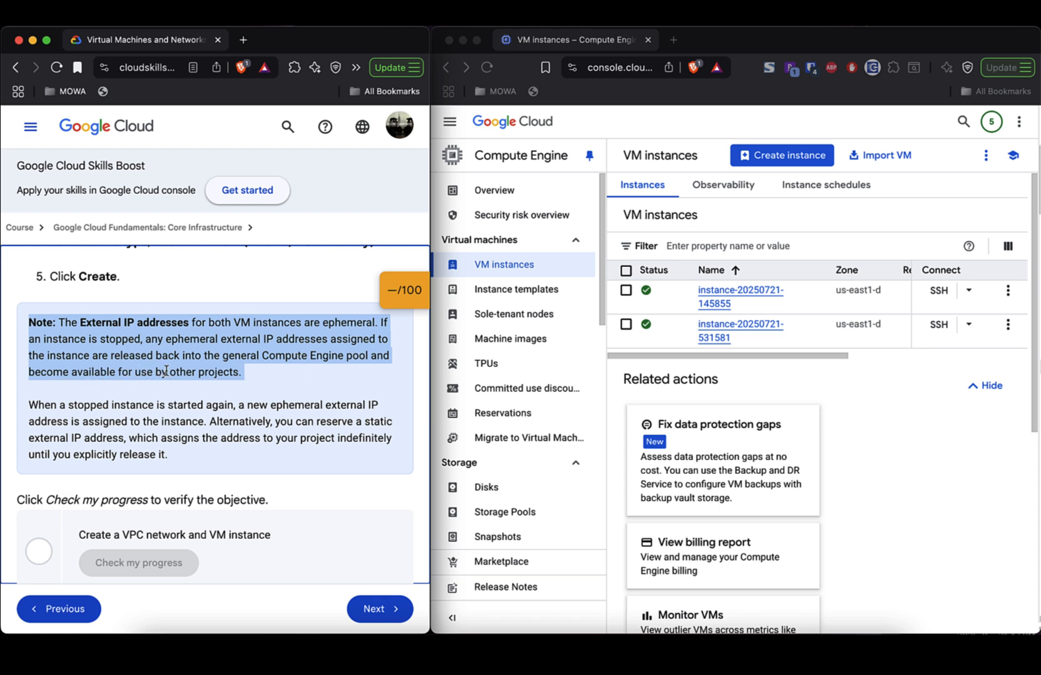
- Highlight the note on restarted instances' ephemeral IPs, then scroll the lab down to Task 3
{"action": "triple_click", "coordinate": [240, 406]}
{"action": "scroll", "coordinate": [247, 435], "scroll_direction": "down", "scroll_amount": 1}
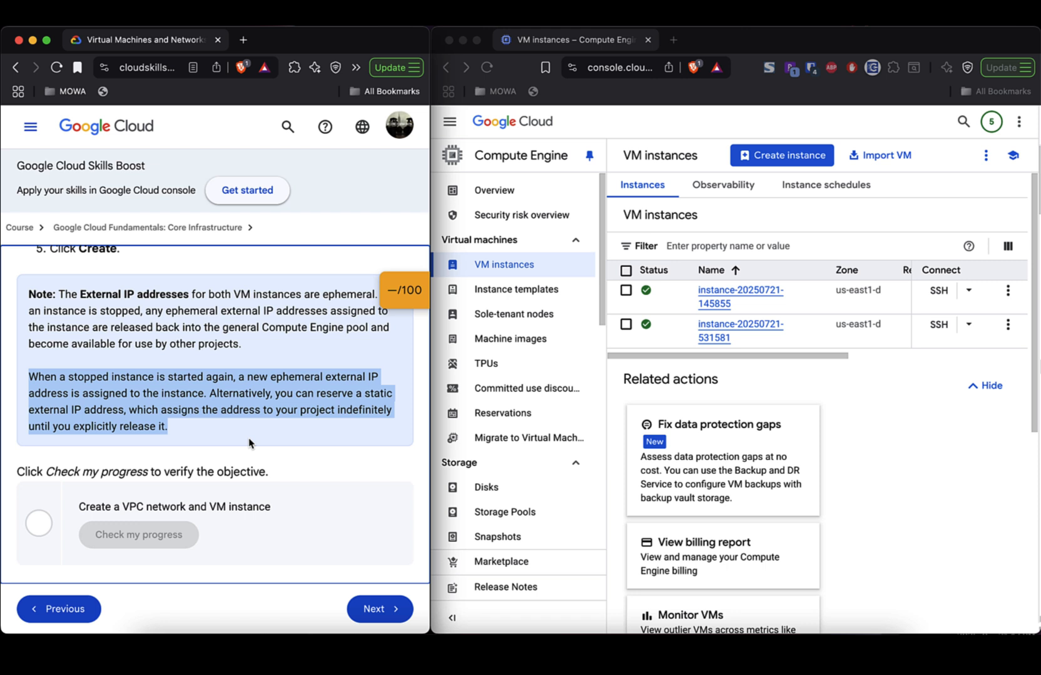
{"action": "scroll", "coordinate": [249, 443], "scroll_direction": "down", "scroll_amount": 3}
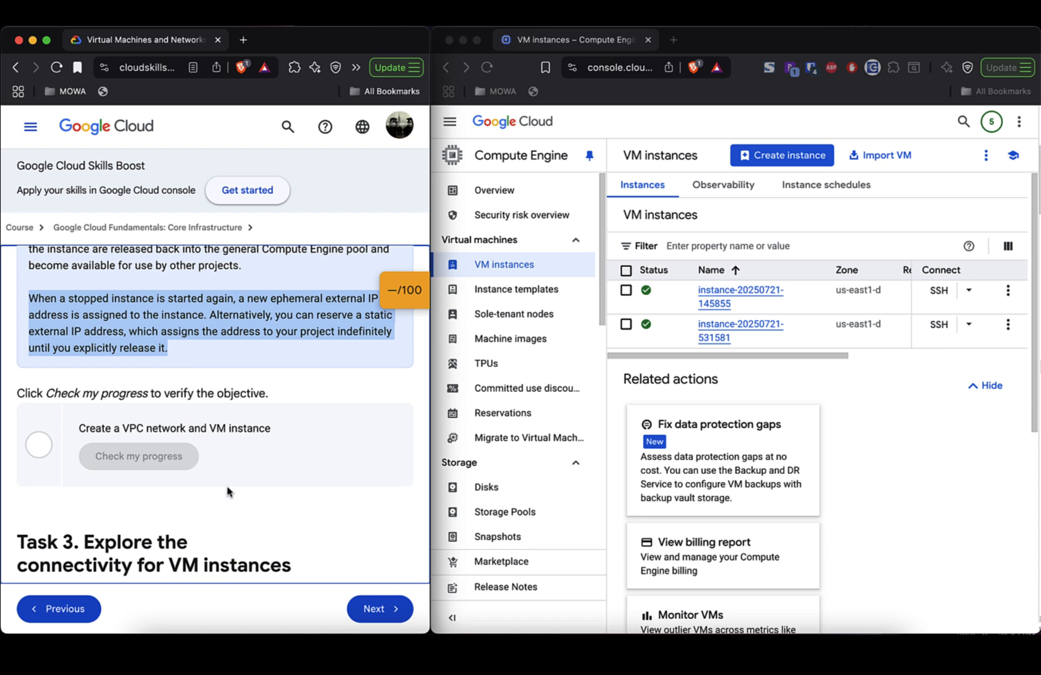
{"action": "scroll", "coordinate": [227, 491], "scroll_direction": "down", "scroll_amount": 1}
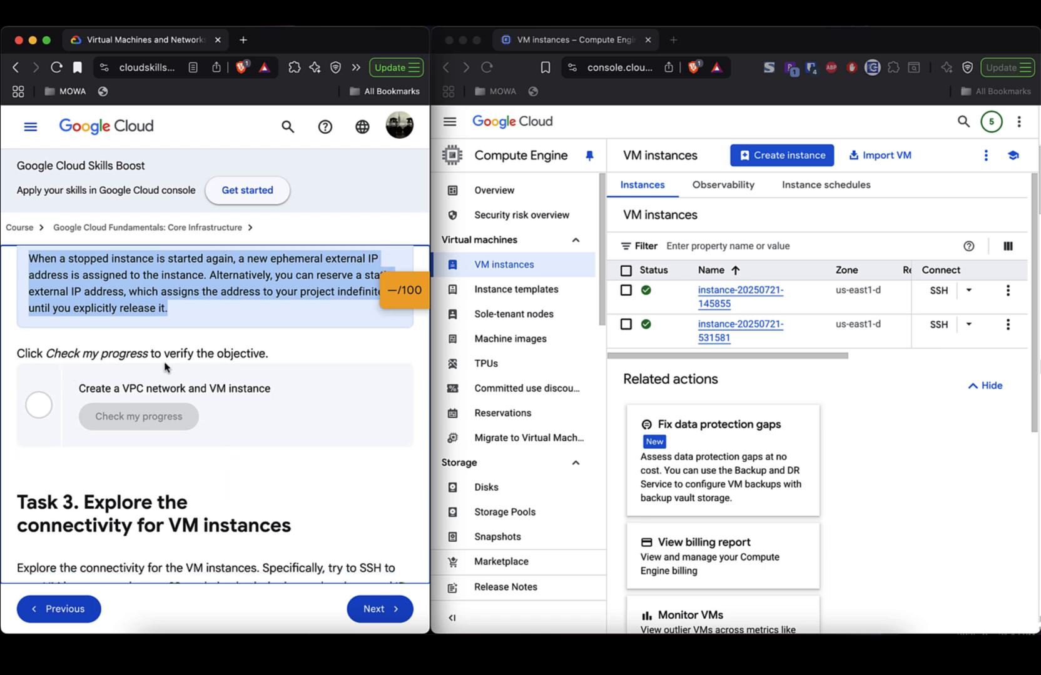
{"action": "scroll", "coordinate": [251, 471], "scroll_direction": "down", "scroll_amount": 1}
{"action": "scroll", "coordinate": [250, 469], "scroll_direction": "down", "scroll_amount": 4}
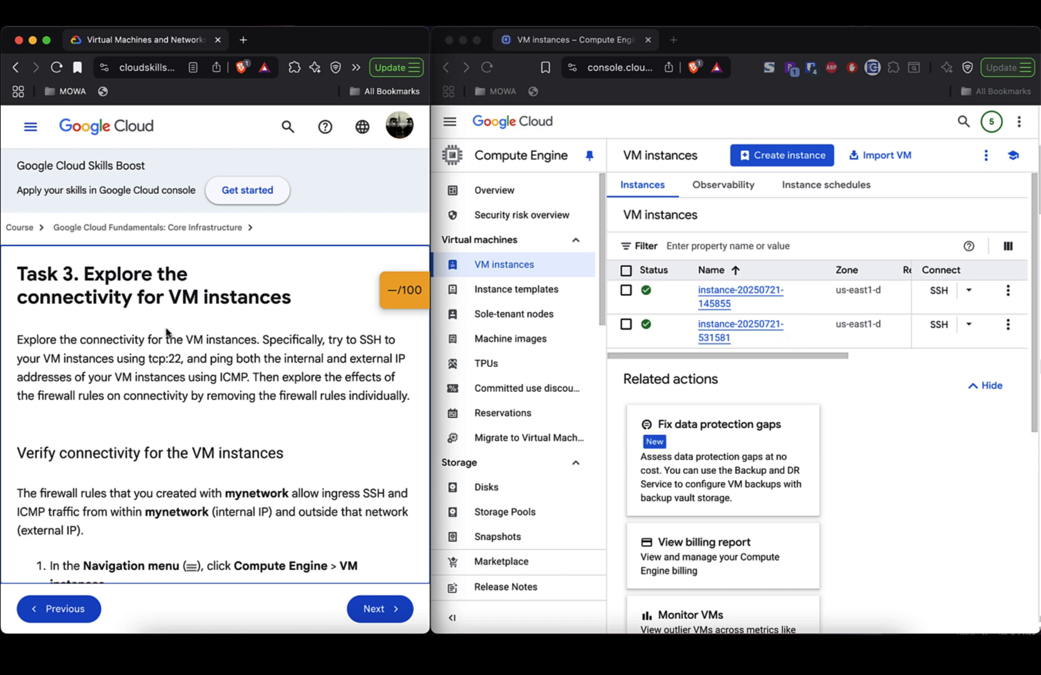
- Highlight the Task 3 heading and its 'Explore the connectivity' paragraph
{"action": "triple_click", "coordinate": [113, 276]}
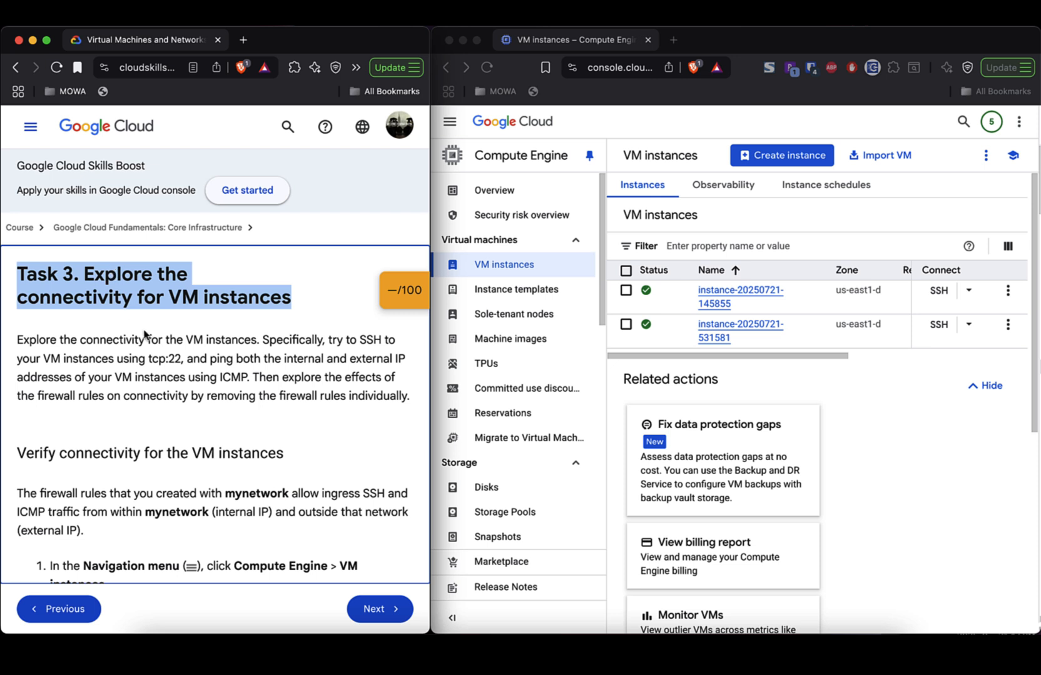
{"action": "scroll", "coordinate": [167, 381], "scroll_direction": "down", "scroll_amount": 2}
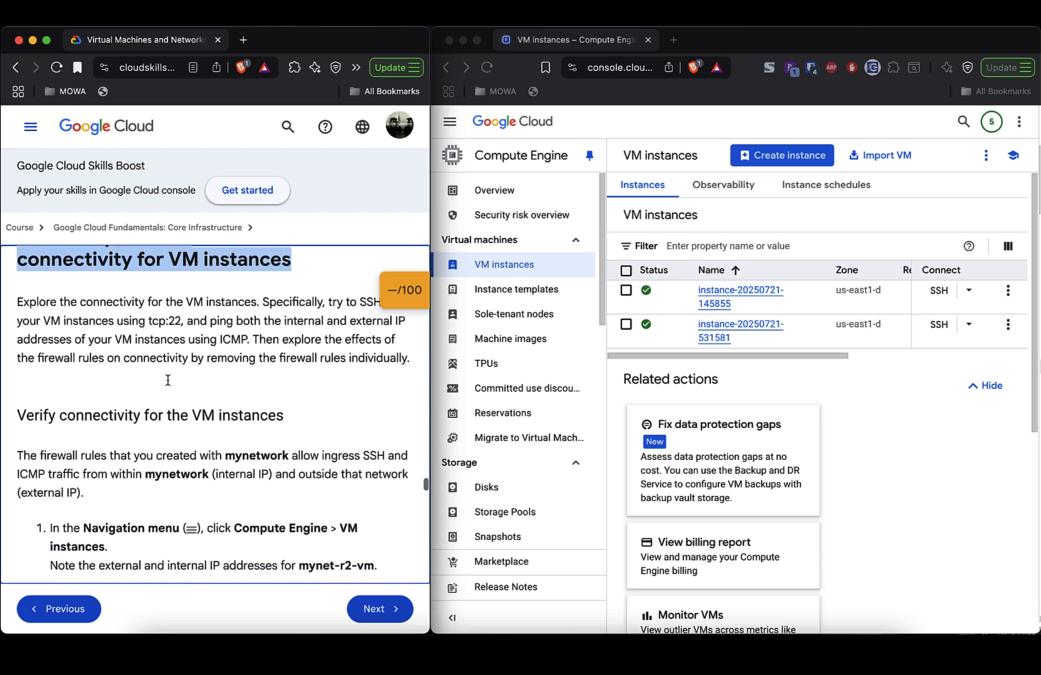
{"action": "left_click", "coordinate": [159, 300]}
{"action": "double_click", "coordinate": [159, 301]}
{"action": "triple_click", "coordinate": [159, 301]}
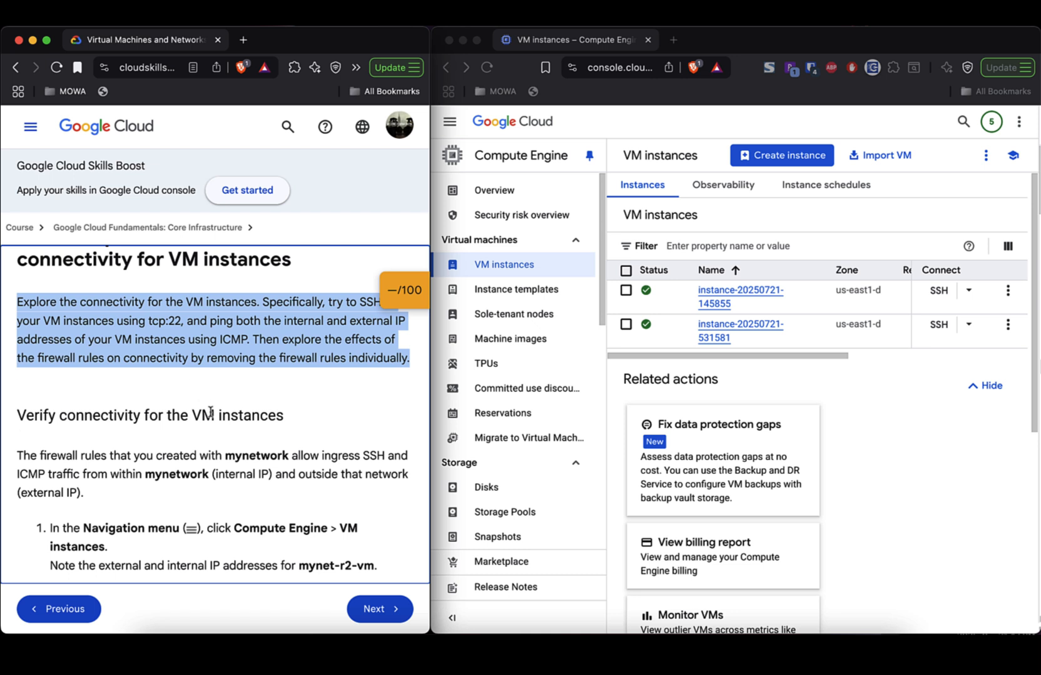
{"action": "scroll", "coordinate": [210, 412], "scroll_direction": "up", "scroll_amount": 1}
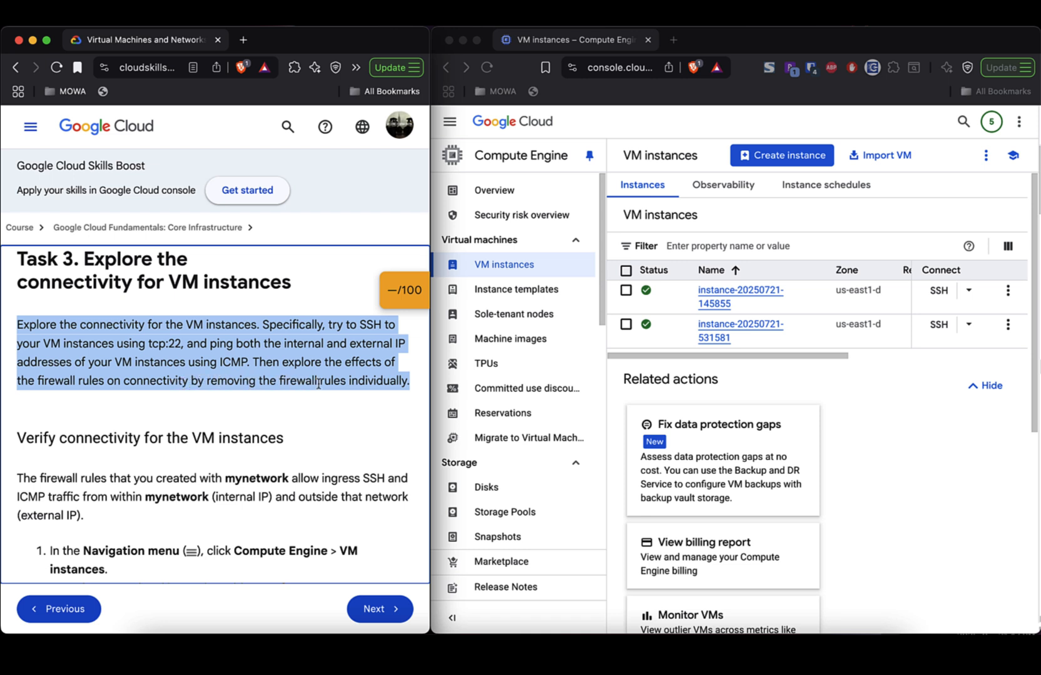
- Highlight the 'Verify connectivity' heading and the paragraph about mynetwork firewall rules
{"action": "scroll", "coordinate": [354, 407], "scroll_direction": "down", "scroll_amount": 5}
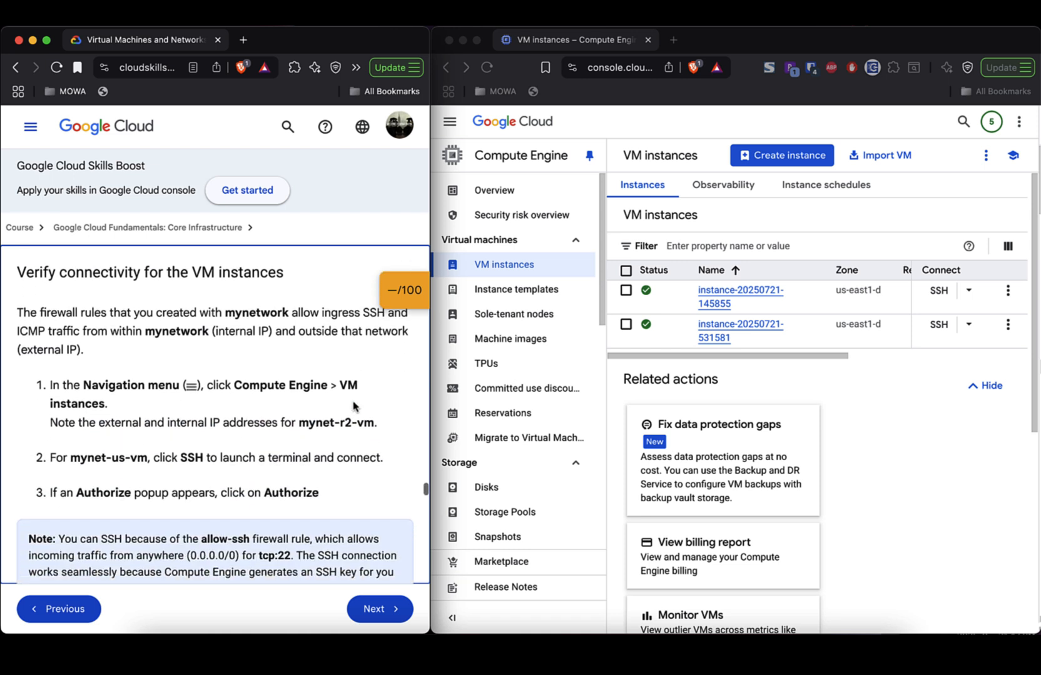
{"action": "triple_click", "coordinate": [228, 268]}
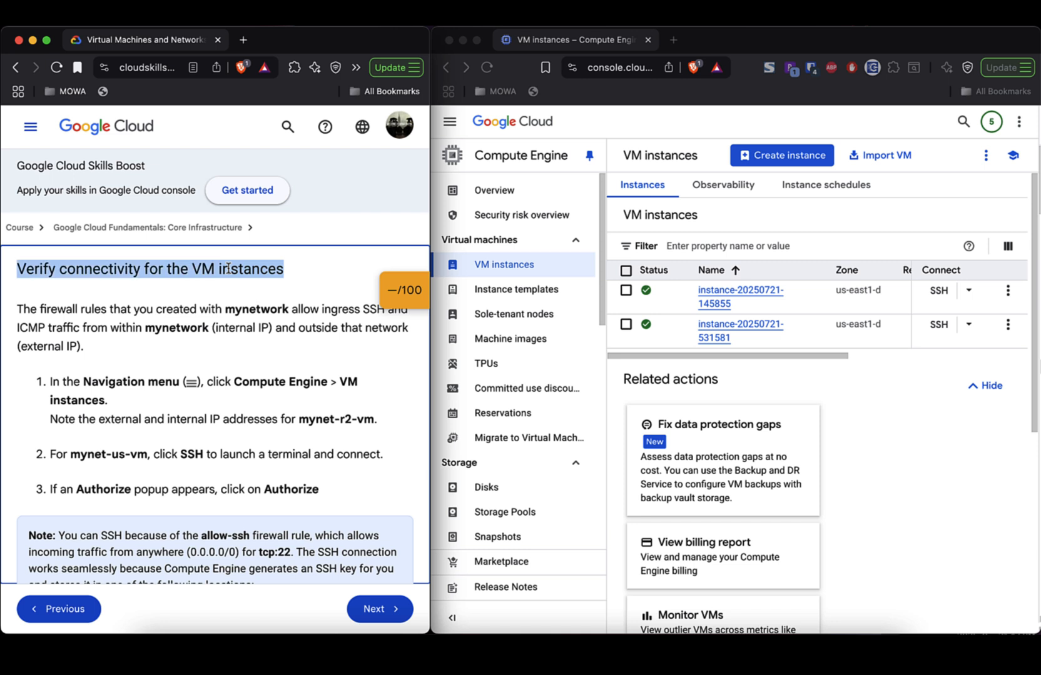
{"action": "triple_click", "coordinate": [165, 314]}
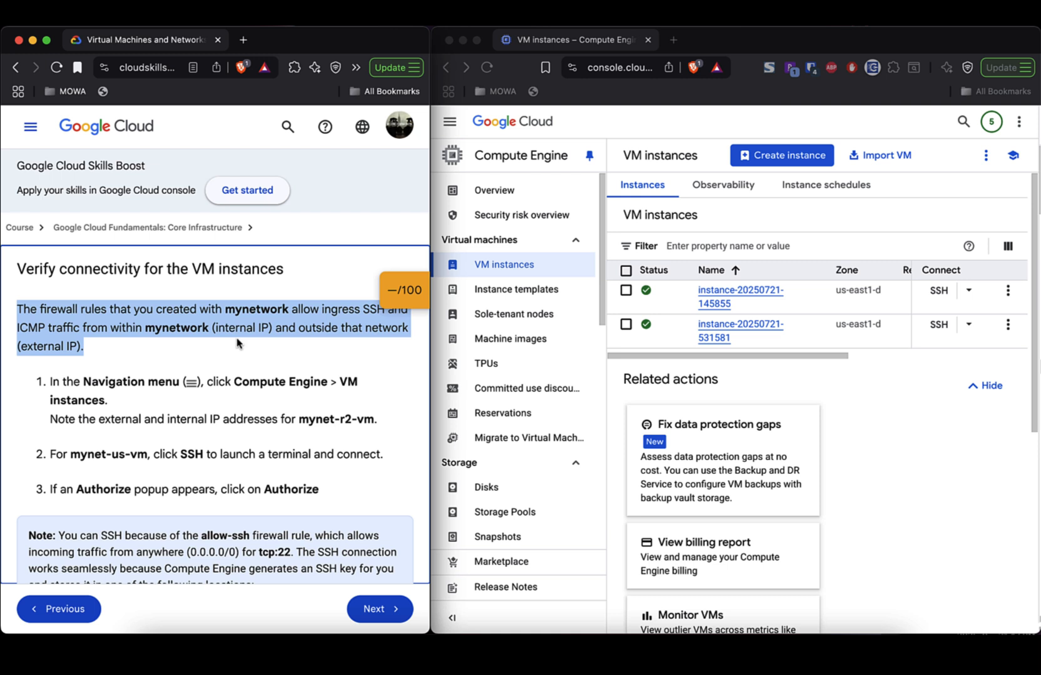
{"action": "scroll", "coordinate": [237, 343], "scroll_direction": "up", "scroll_amount": 1}
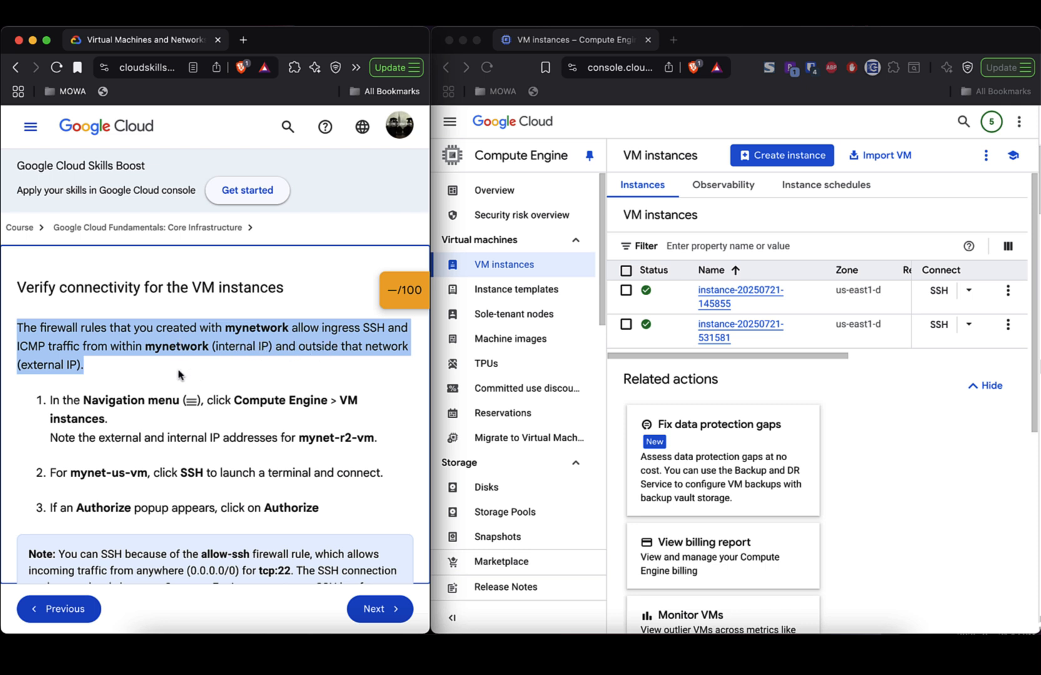
{"action": "scroll", "coordinate": [181, 372], "scroll_direction": "down", "scroll_amount": 1}
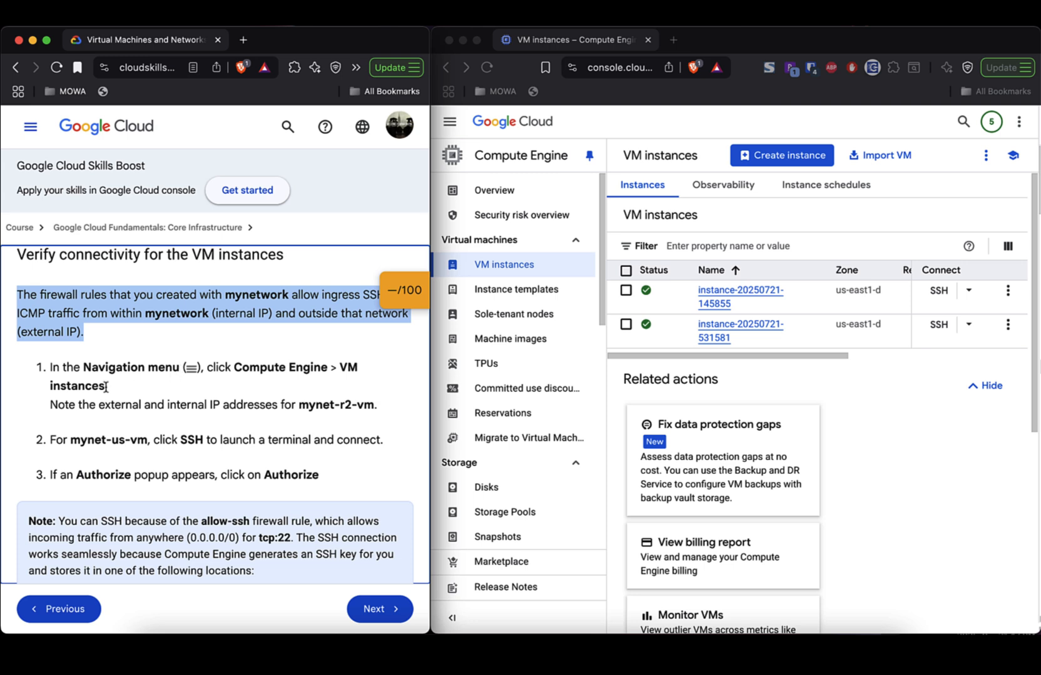
{"action": "left_click", "coordinate": [447, 127]}
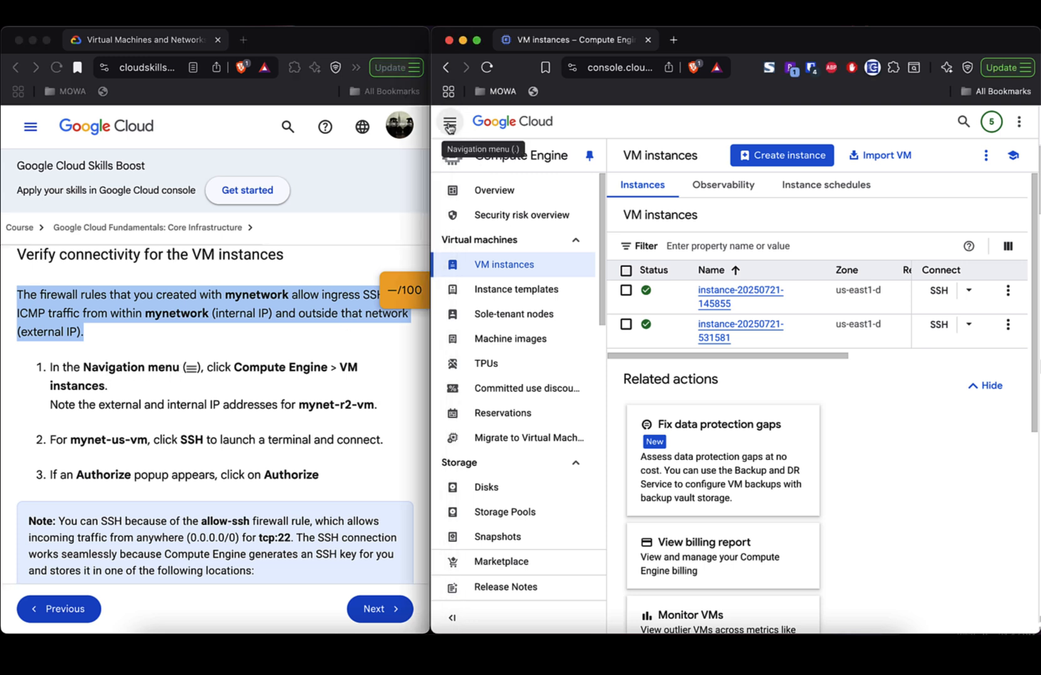
{"action": "left_click", "coordinate": [448, 126]}
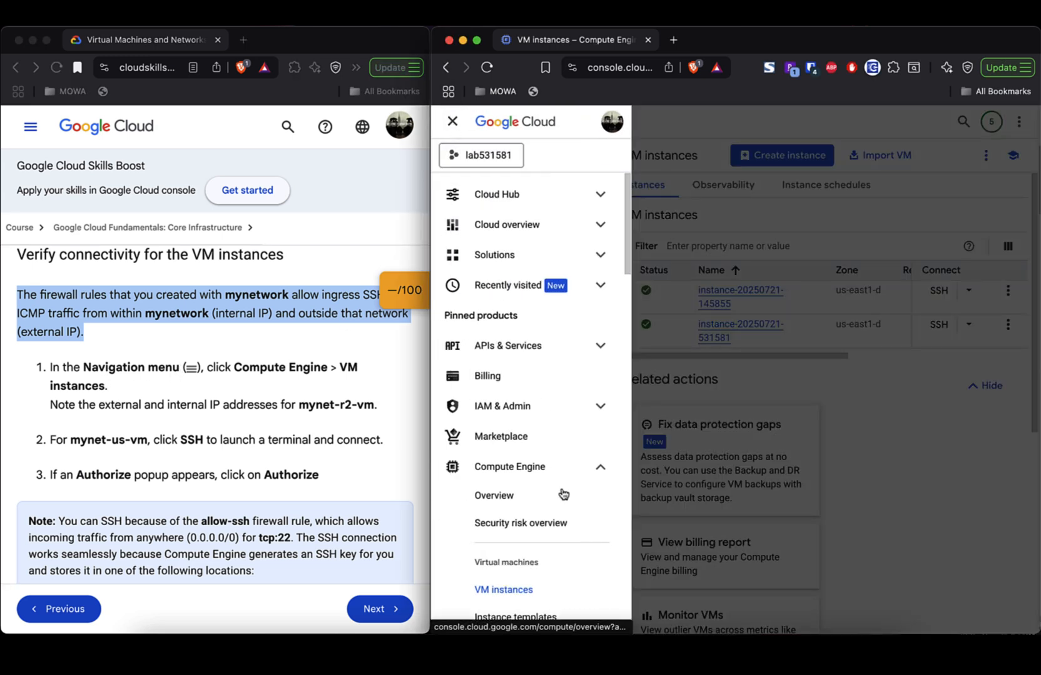
{"action": "scroll", "coordinate": [549, 506], "scroll_direction": "down", "scroll_amount": 1}
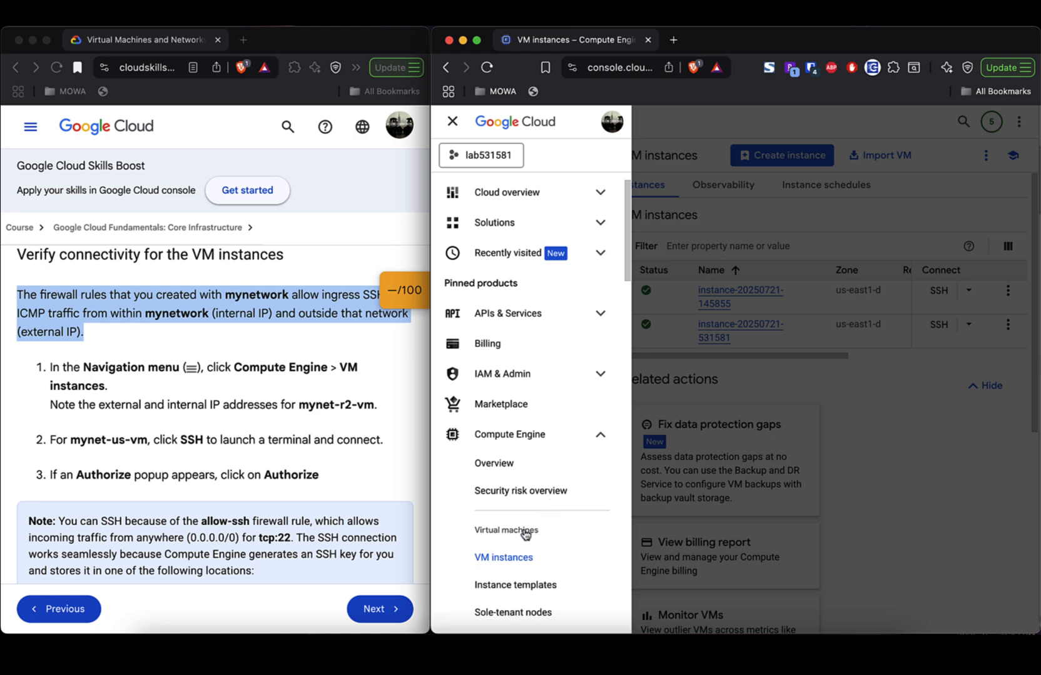
{"action": "left_click", "coordinate": [527, 557]}
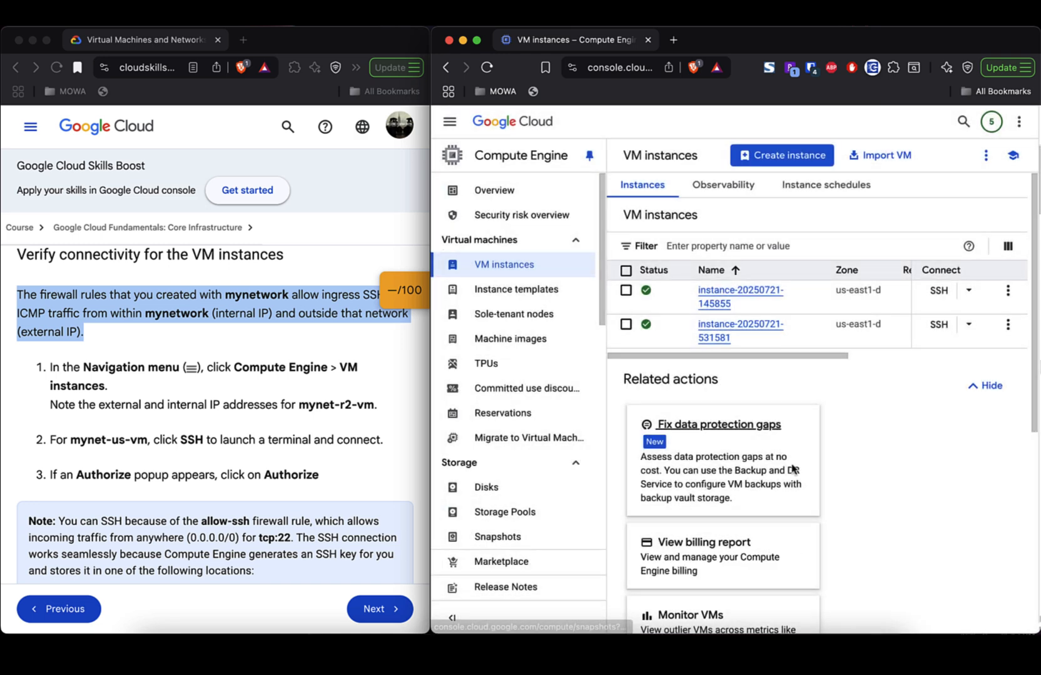
{"action": "scroll", "coordinate": [227, 426], "scroll_direction": "down", "scroll_amount": 1}
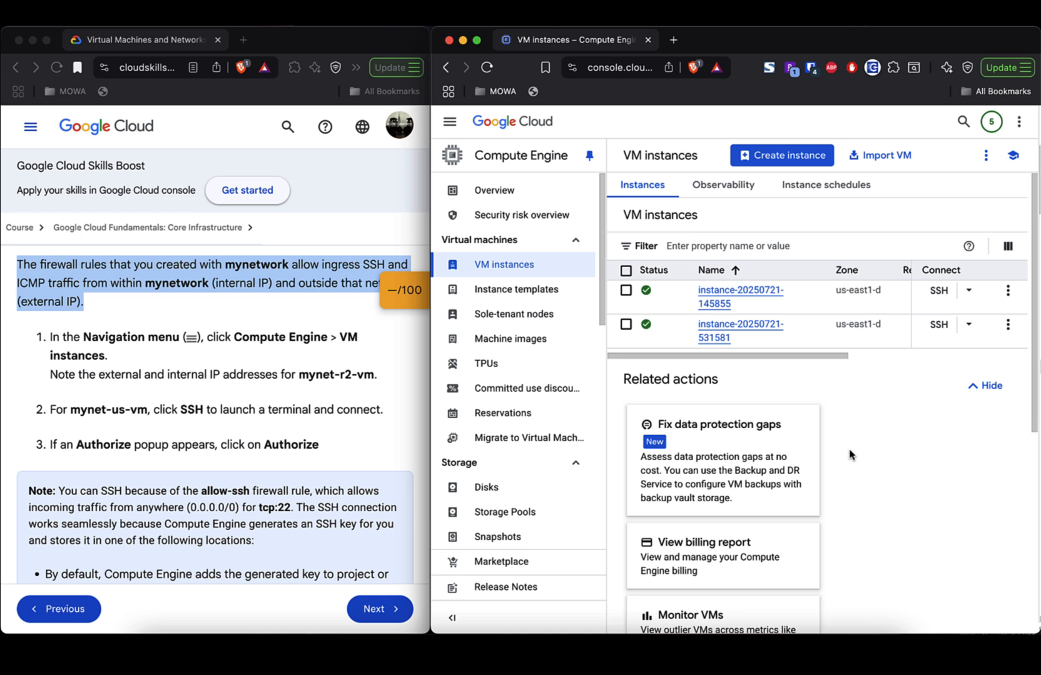
- Scroll around the Compute Engine VM instances list to review both running us-east1-d instances
{"action": "scroll", "coordinate": [852, 305], "scroll_direction": "right", "scroll_amount": 5}
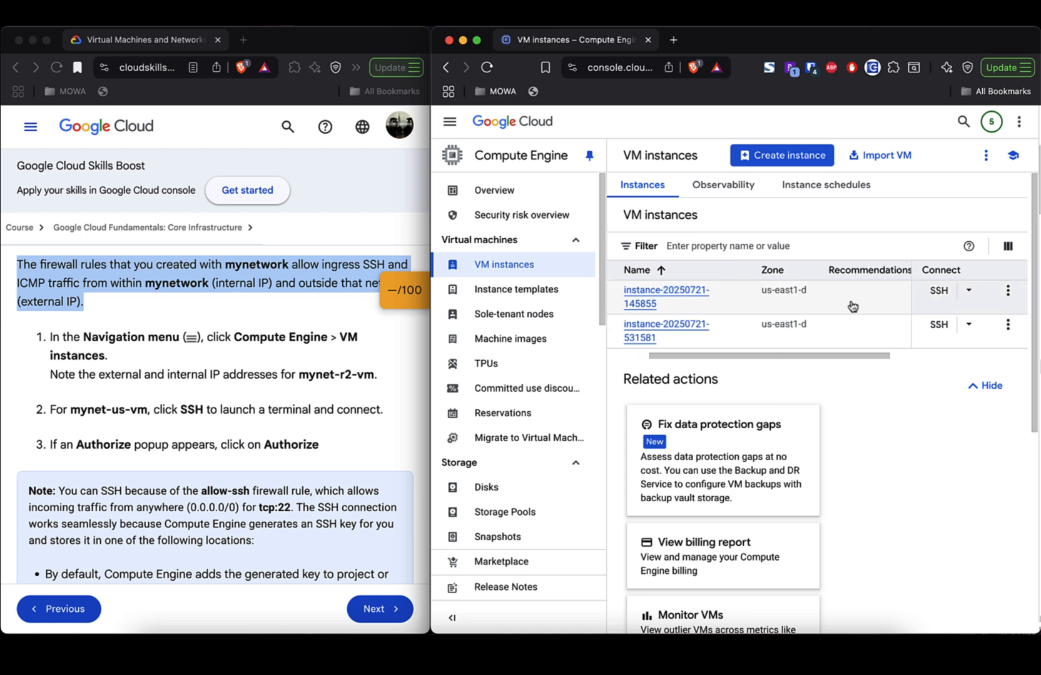
{"action": "scroll", "coordinate": [853, 305], "scroll_direction": "right", "scroll_amount": 5}
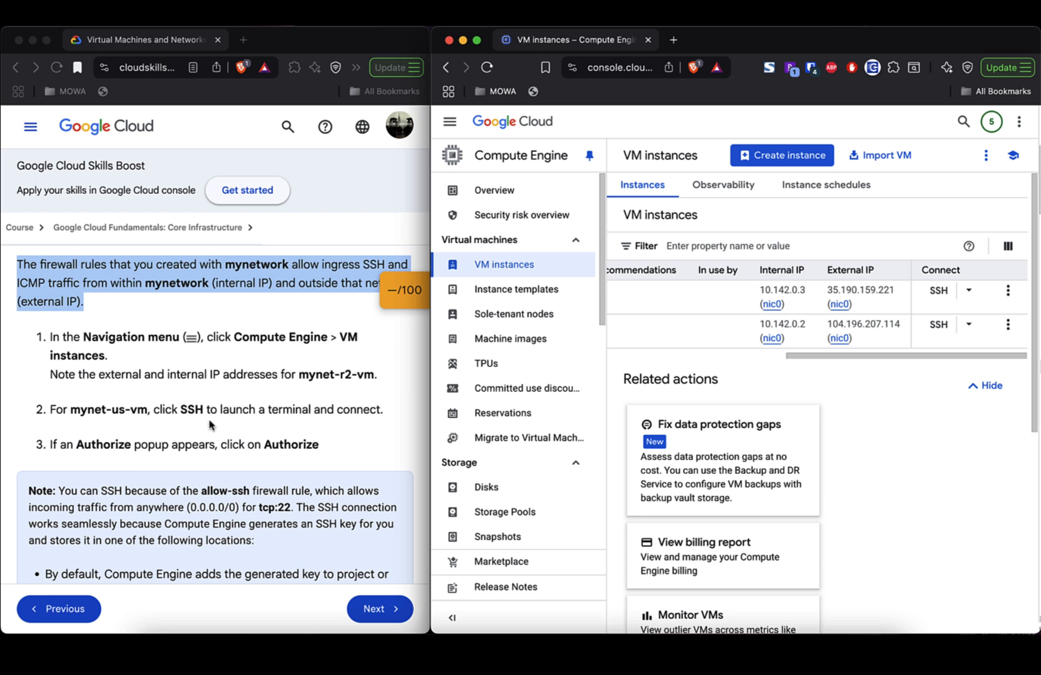
{"action": "scroll", "coordinate": [210, 425], "scroll_direction": "up", "scroll_amount": 1}
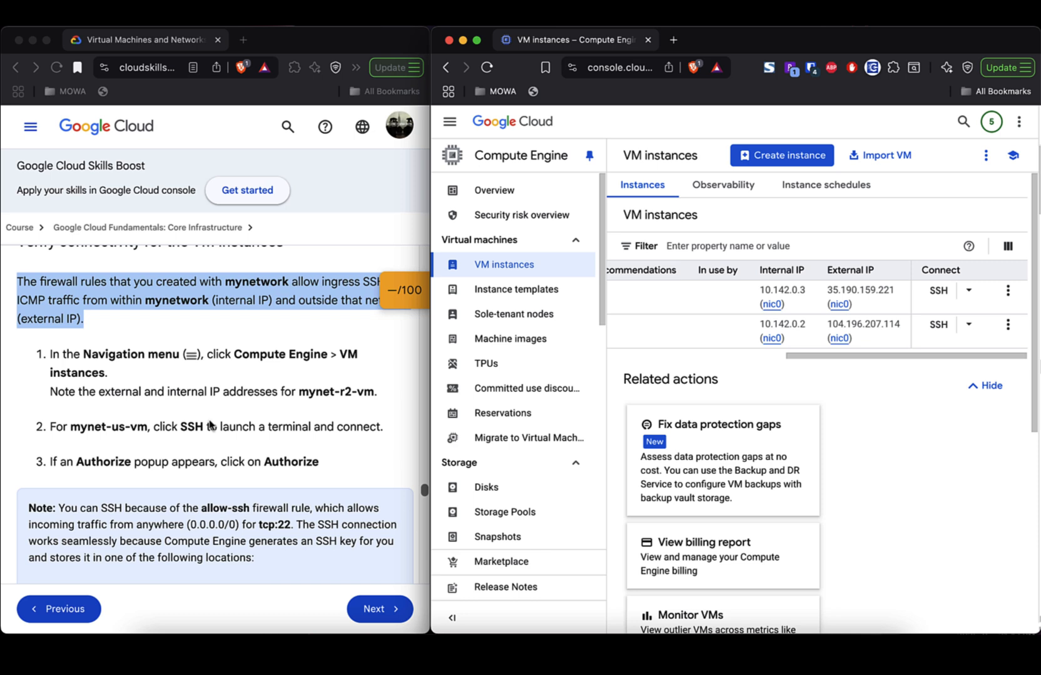
{"action": "scroll", "coordinate": [209, 426], "scroll_direction": "up", "scroll_amount": 15}
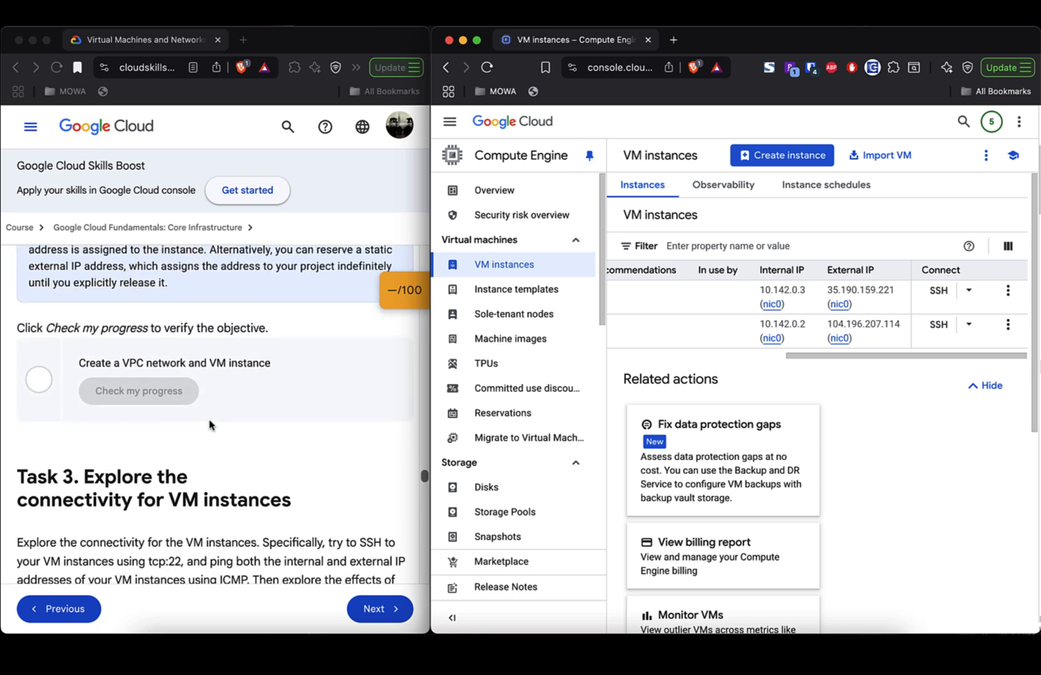
{"action": "scroll", "coordinate": [210, 426], "scroll_direction": "down", "scroll_amount": 5}
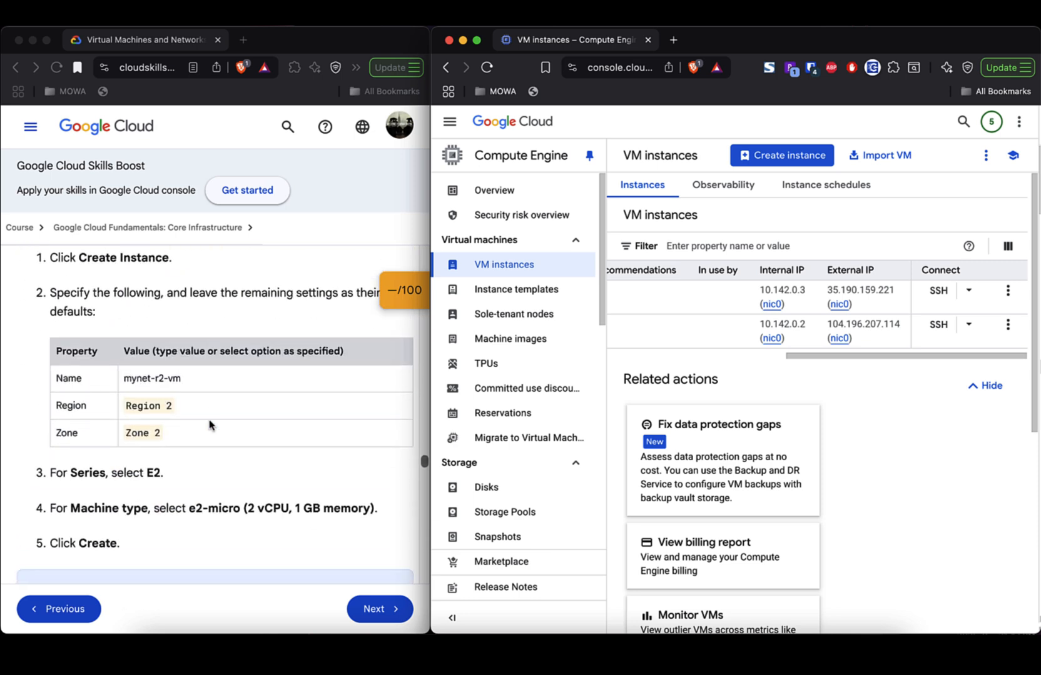
{"action": "scroll", "coordinate": [209, 425], "scroll_direction": "down", "scroll_amount": 4}
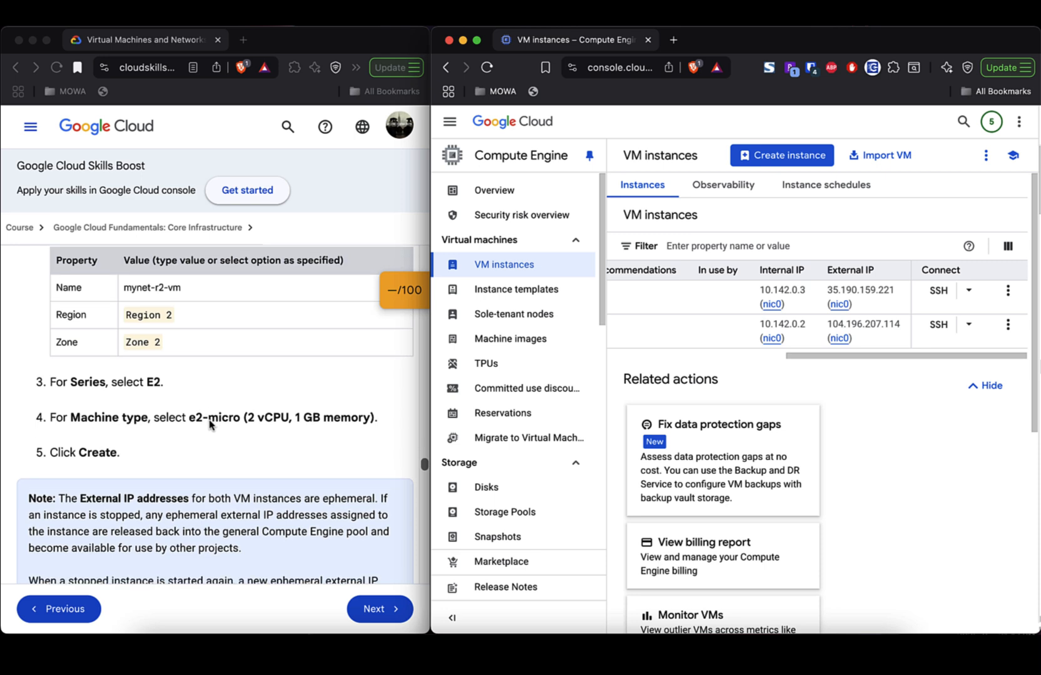
{"action": "scroll", "coordinate": [210, 426], "scroll_direction": "down", "scroll_amount": 1}
{"action": "right_click", "coordinate": [210, 425]}
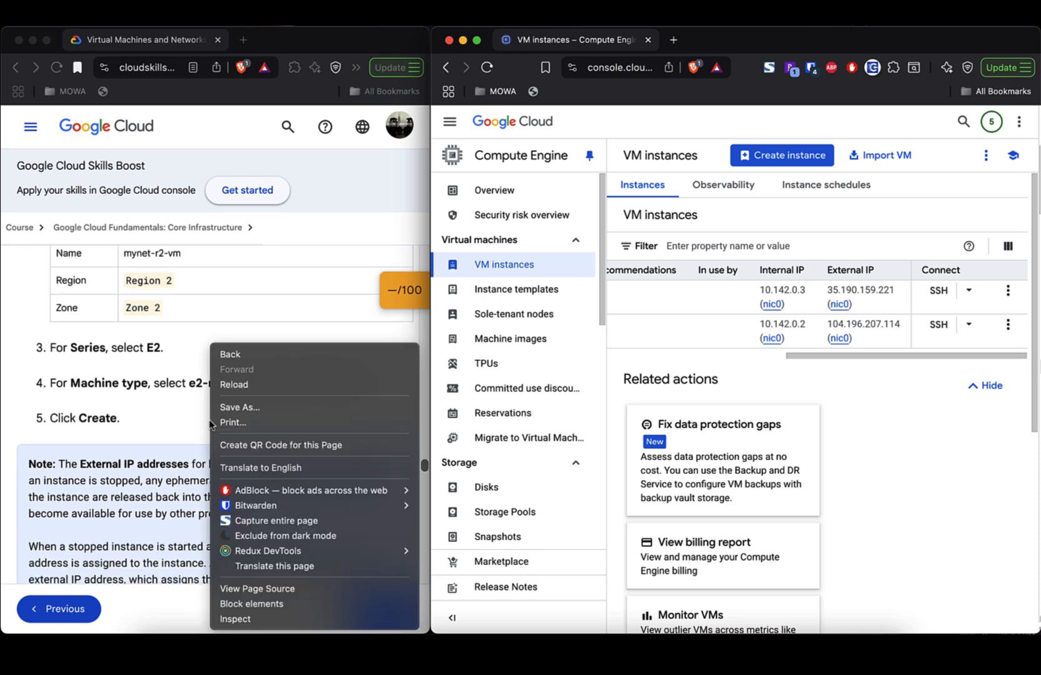
{"action": "key", "text": "Escape"}
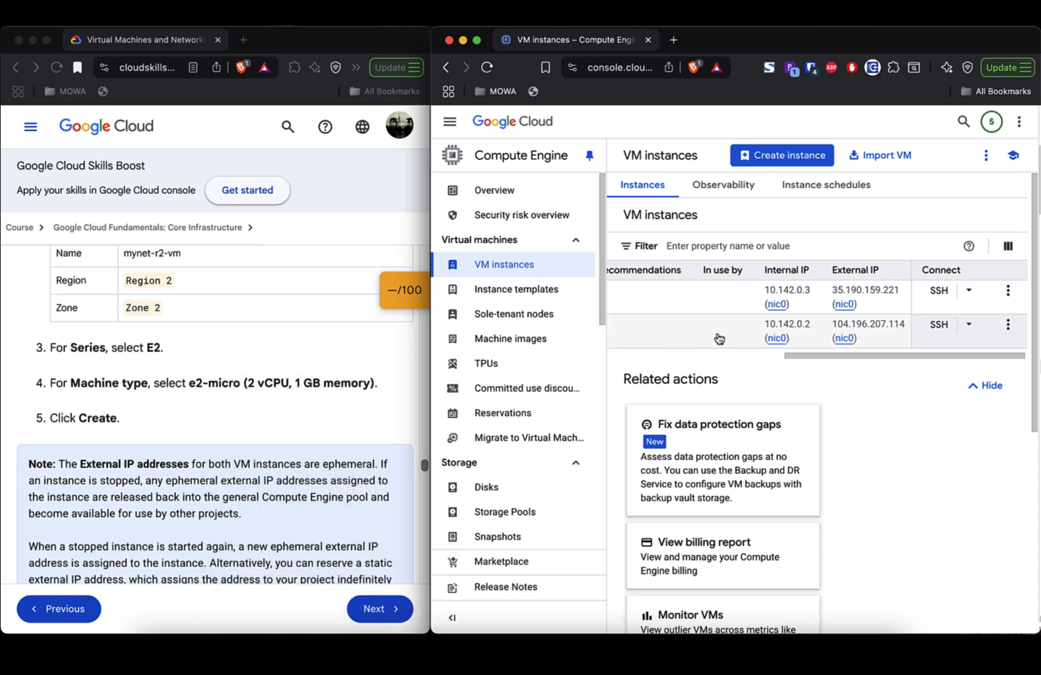
{"action": "scroll", "coordinate": [709, 343], "scroll_direction": "left", "scroll_amount": 5}
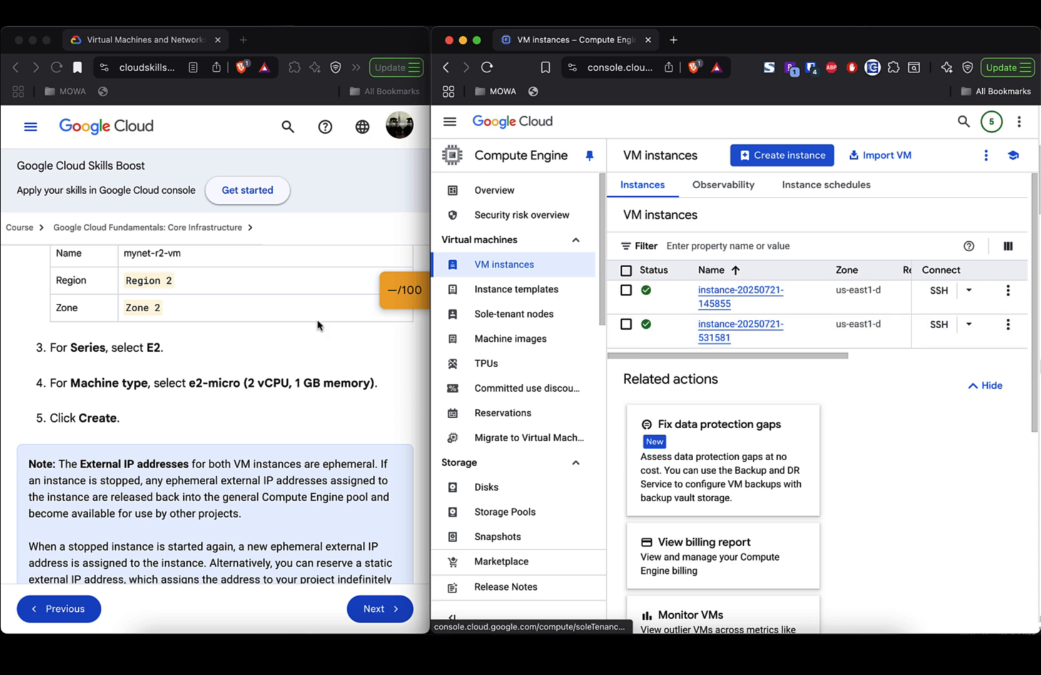
{"action": "scroll", "coordinate": [319, 325], "scroll_direction": "up", "scroll_amount": 2}
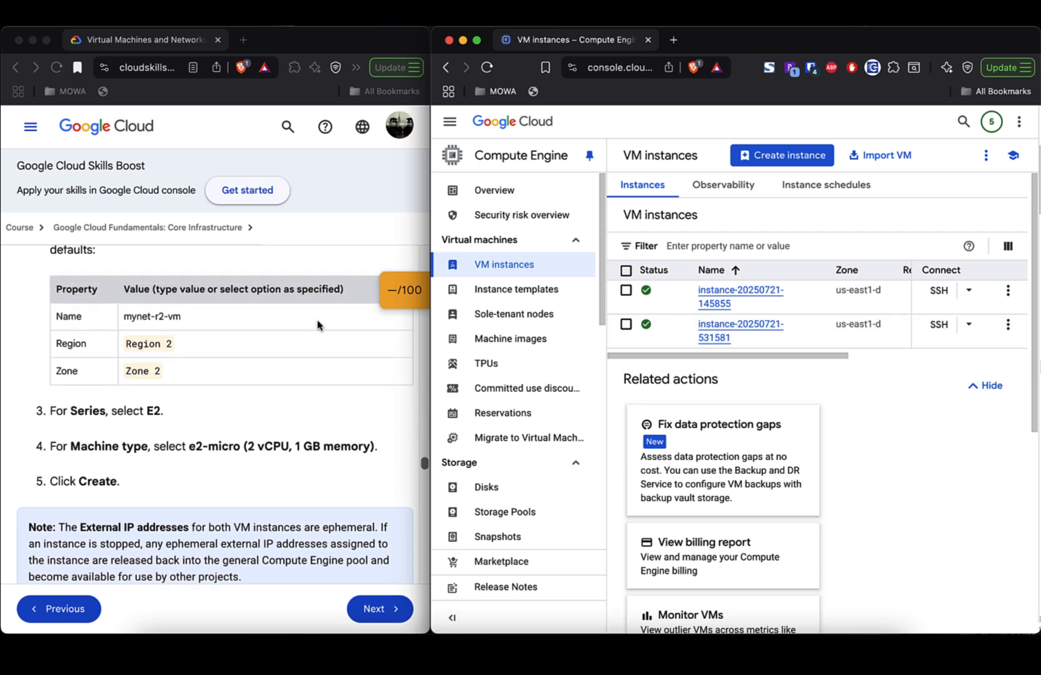
{"action": "scroll", "coordinate": [317, 325], "scroll_direction": "down", "scroll_amount": 10}
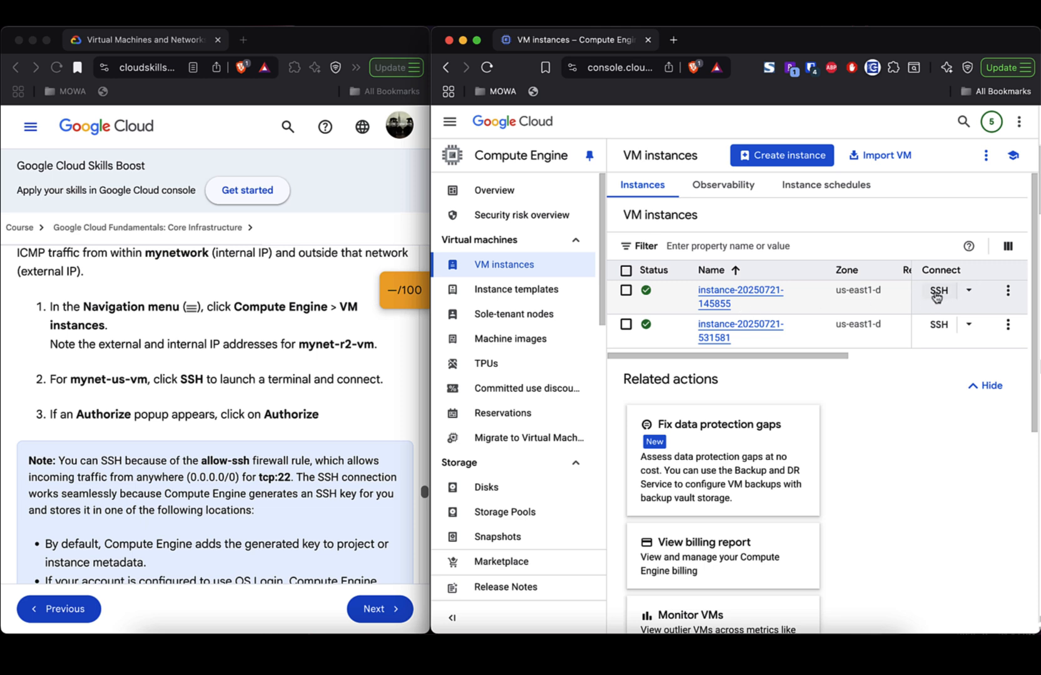
{"action": "left_click", "coordinate": [938, 291]}
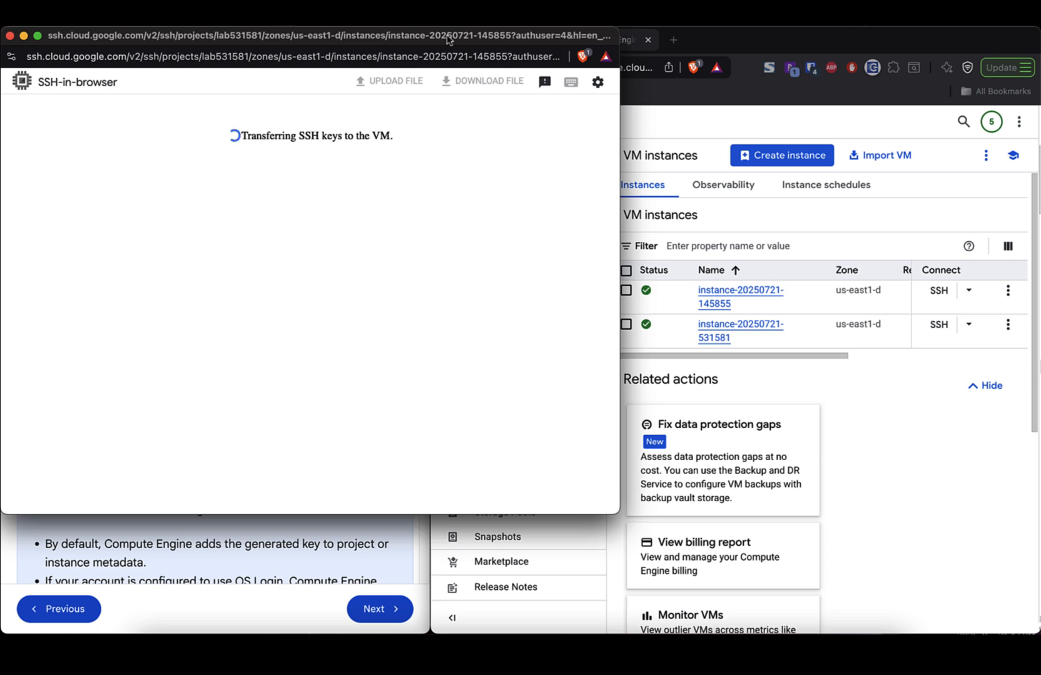
{"action": "left_click_drag", "start_coordinate": [446, 39], "coordinate": [869, 67]}
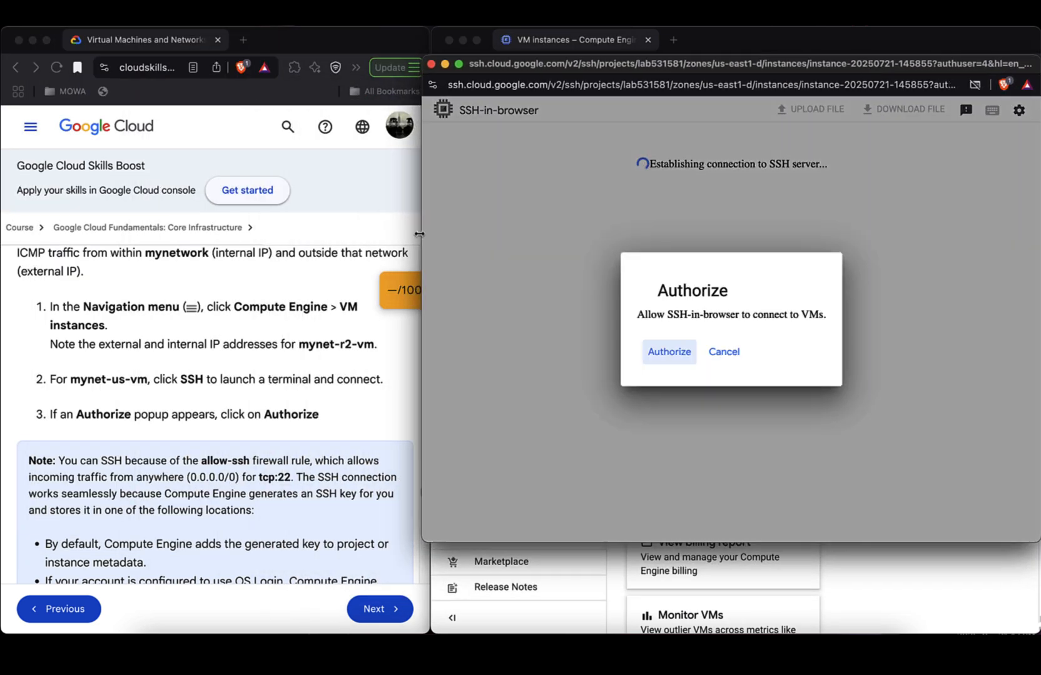
{"action": "left_click", "coordinate": [668, 352]}
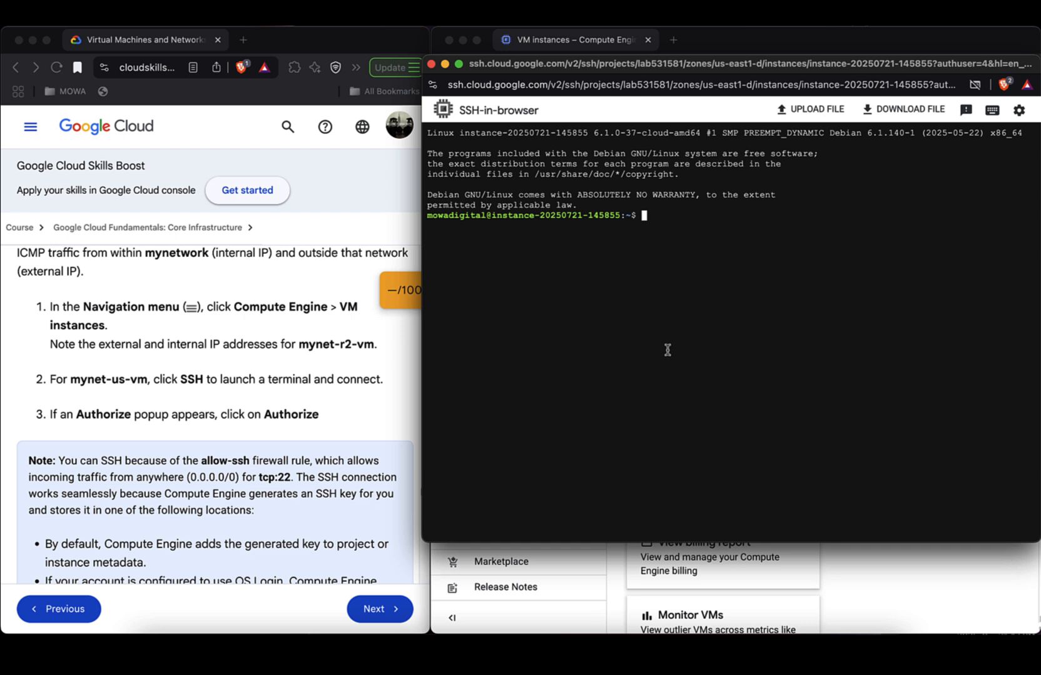
- Highlight the allow-ssh note and its bullets on project-metadata keys and OS Login key storage
{"action": "scroll", "coordinate": [229, 413], "scroll_direction": "down", "scroll_amount": 5}
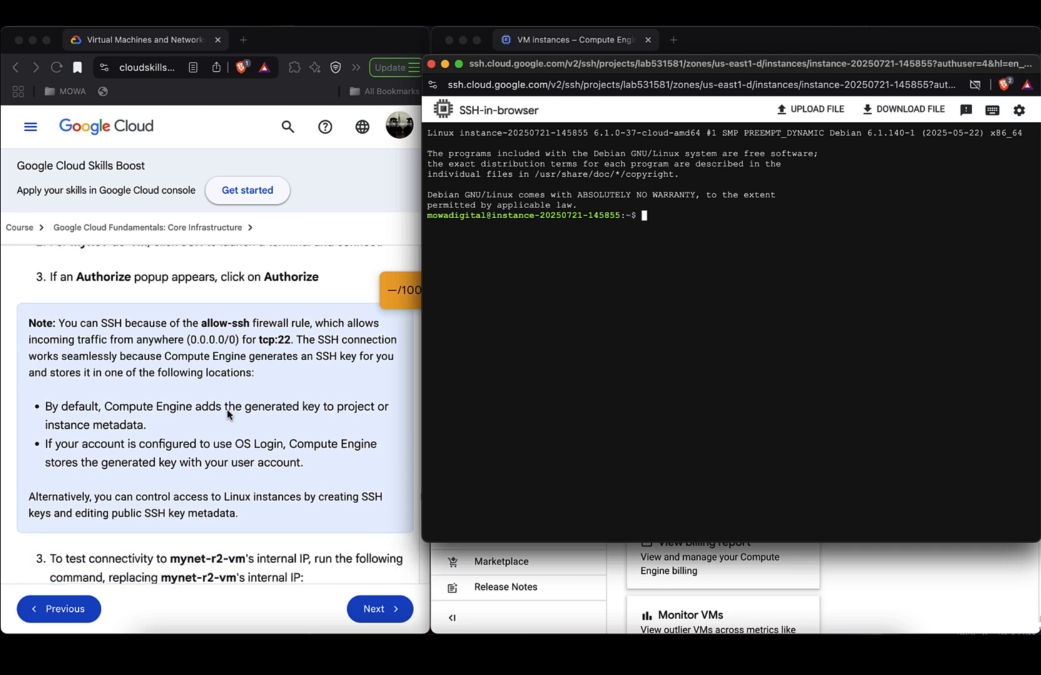
{"action": "triple_click", "coordinate": [150, 321]}
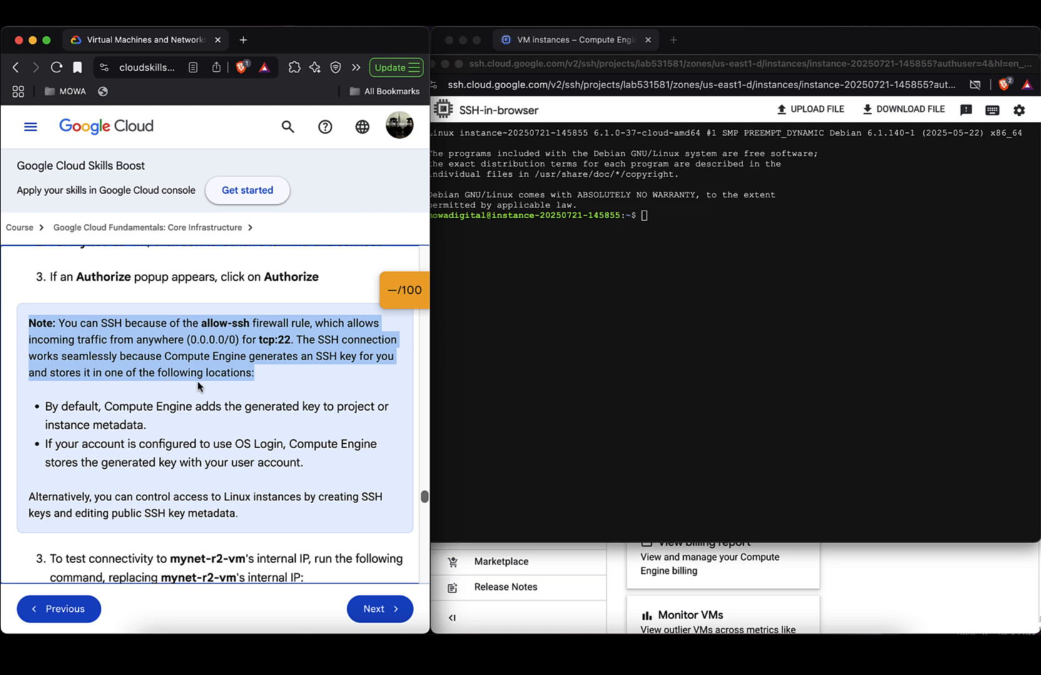
{"action": "triple_click", "coordinate": [141, 409]}
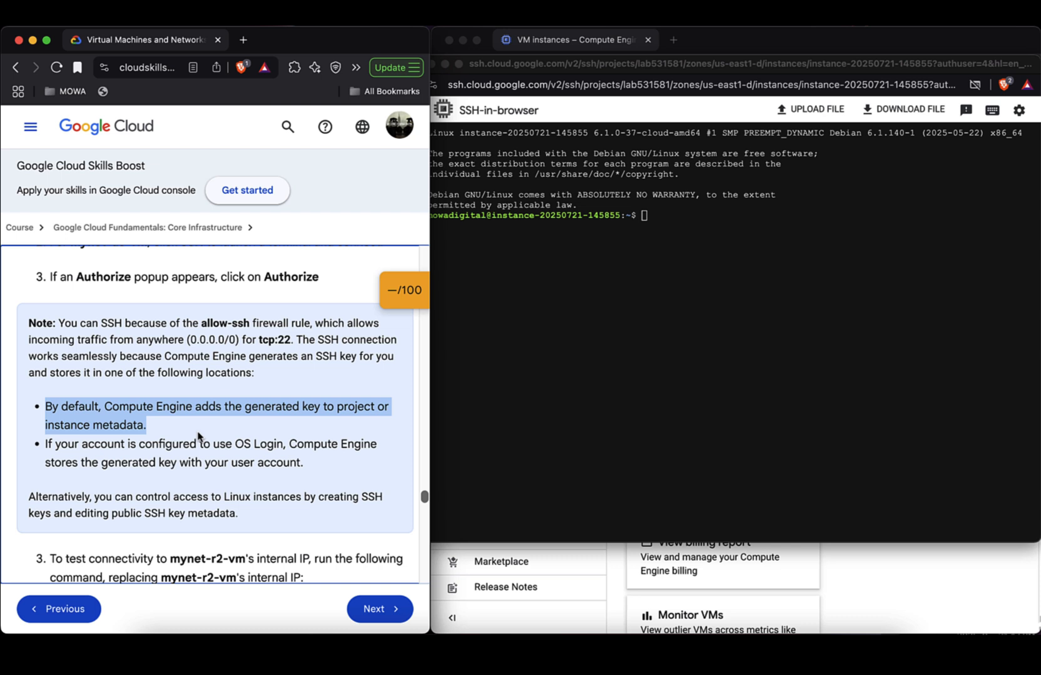
{"action": "triple_click", "coordinate": [149, 444]}
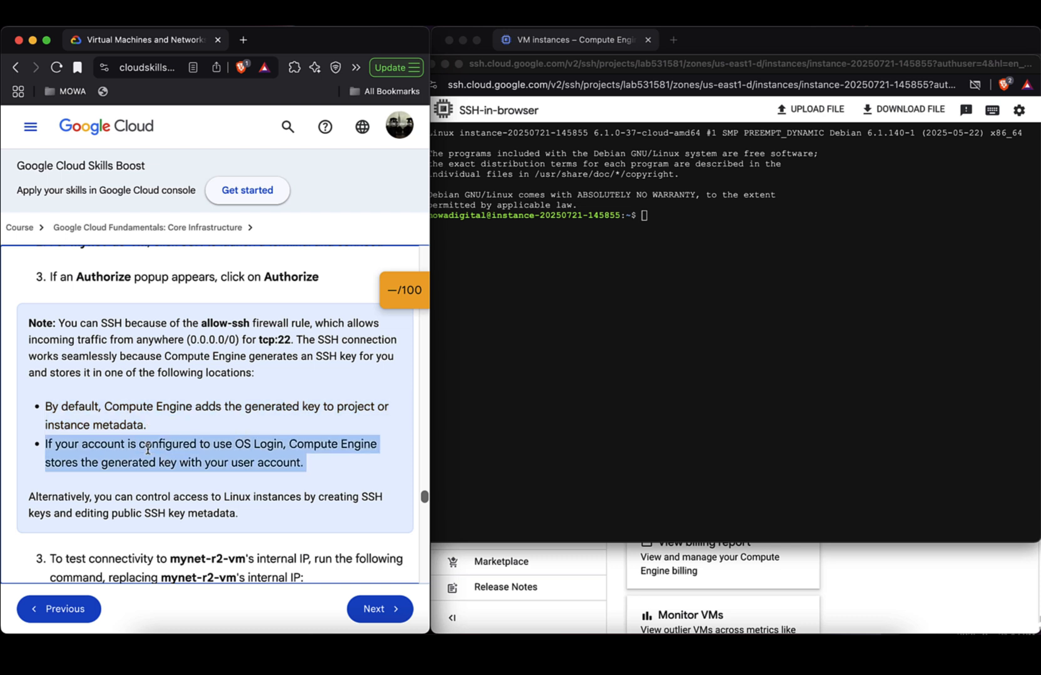
- Scroll to step 3 and enter 'ping -c 3' at the VM's shell prompt
{"action": "scroll", "coordinate": [213, 485], "scroll_direction": "down", "scroll_amount": 3}
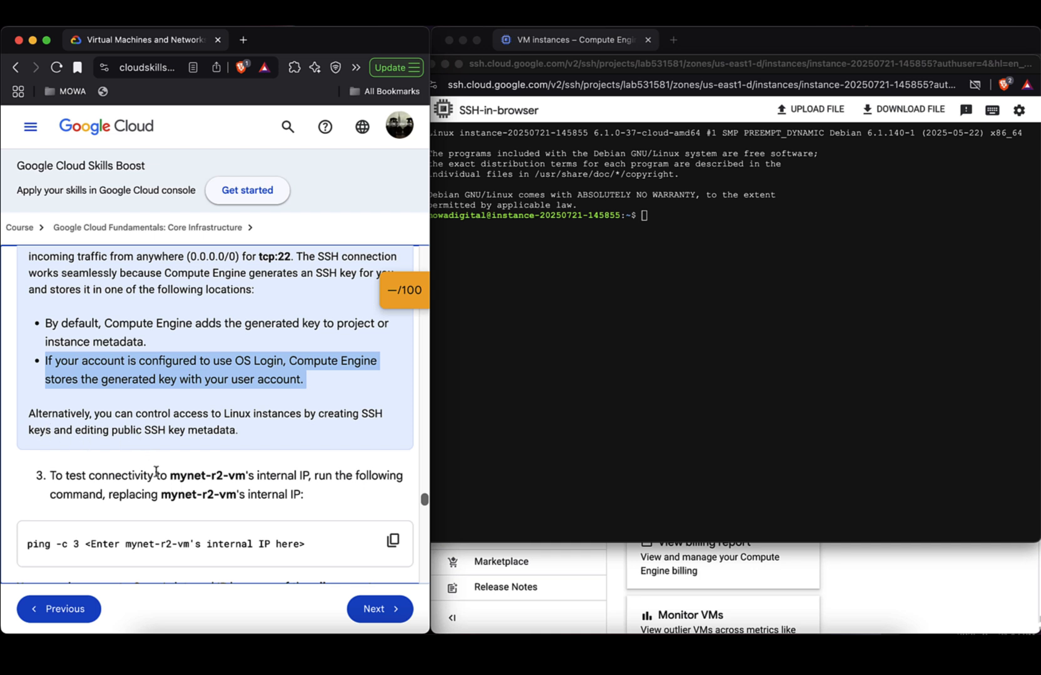
{"action": "scroll", "coordinate": [156, 472], "scroll_direction": "down", "scroll_amount": 2}
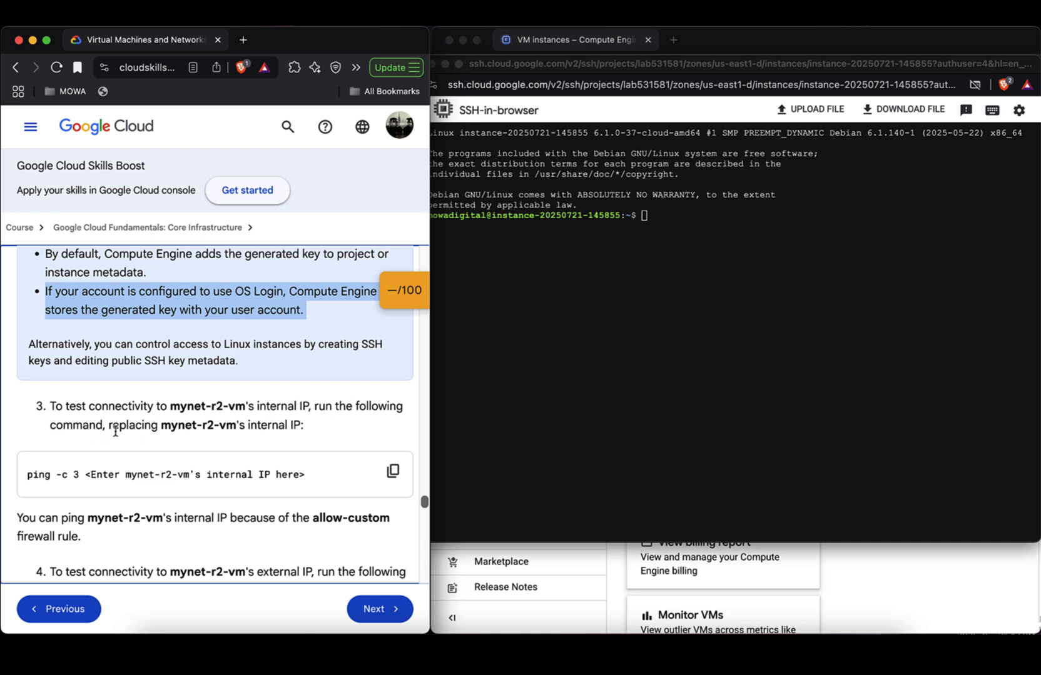
{"action": "left_click", "coordinate": [570, 367]}
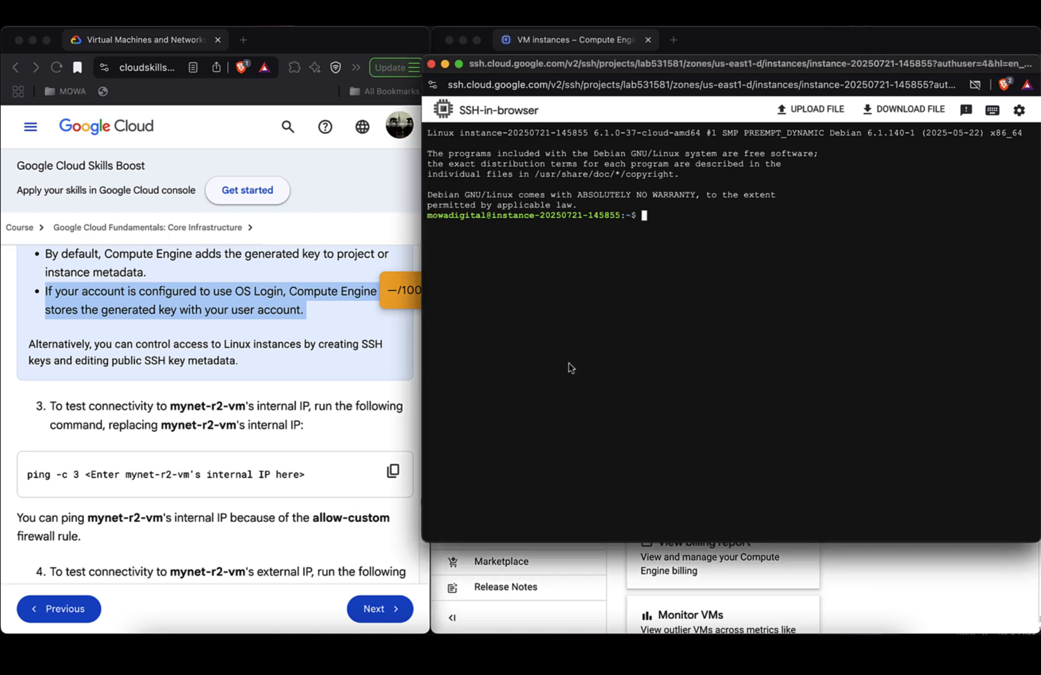
{"action": "type", "text": "ping -c 3"}
- Scroll the VM instances table to Internal IP and copy 10.142.0.3
{"action": "left_click", "coordinate": [878, 585]}
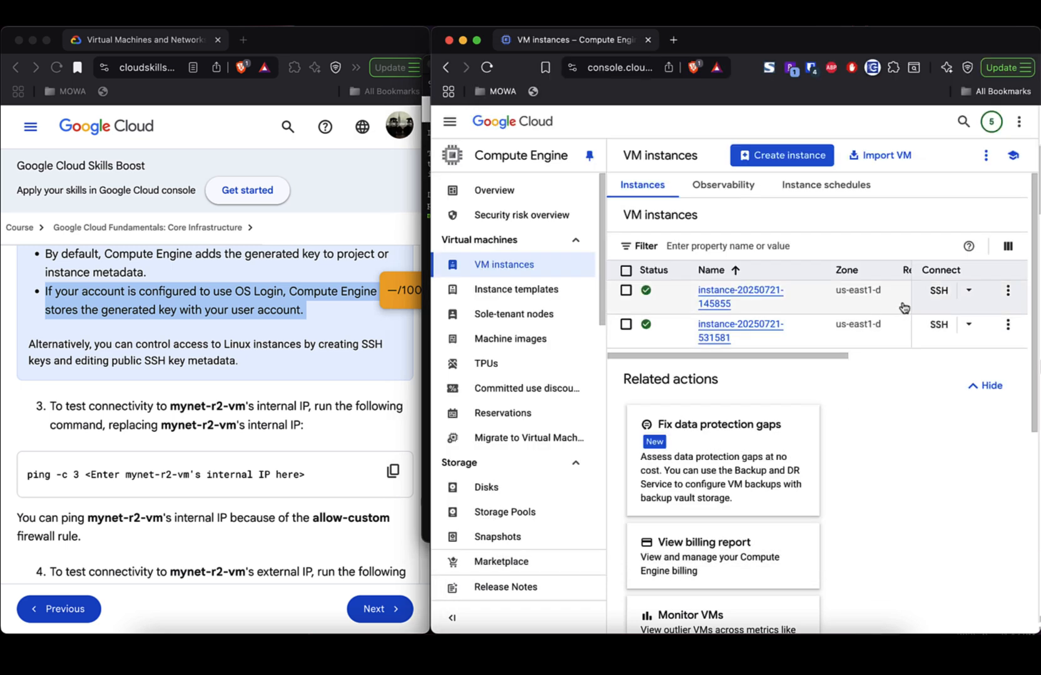
{"action": "scroll", "coordinate": [863, 307], "scroll_direction": "right", "scroll_amount": 10}
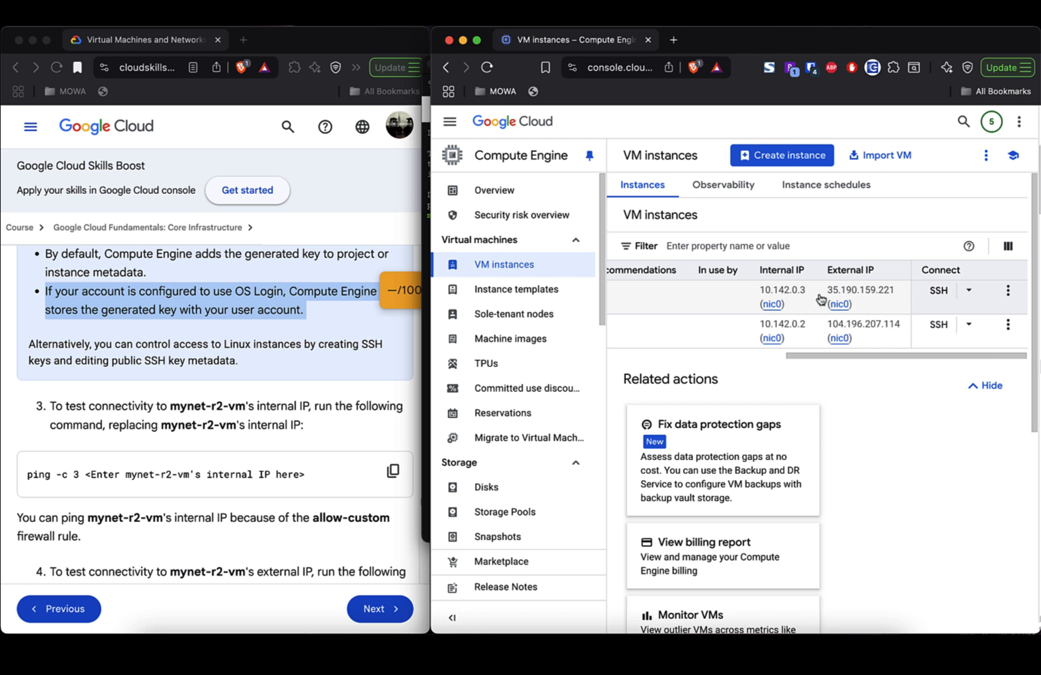
{"action": "left_click_drag", "start_coordinate": [806, 292], "coordinate": [764, 293]}
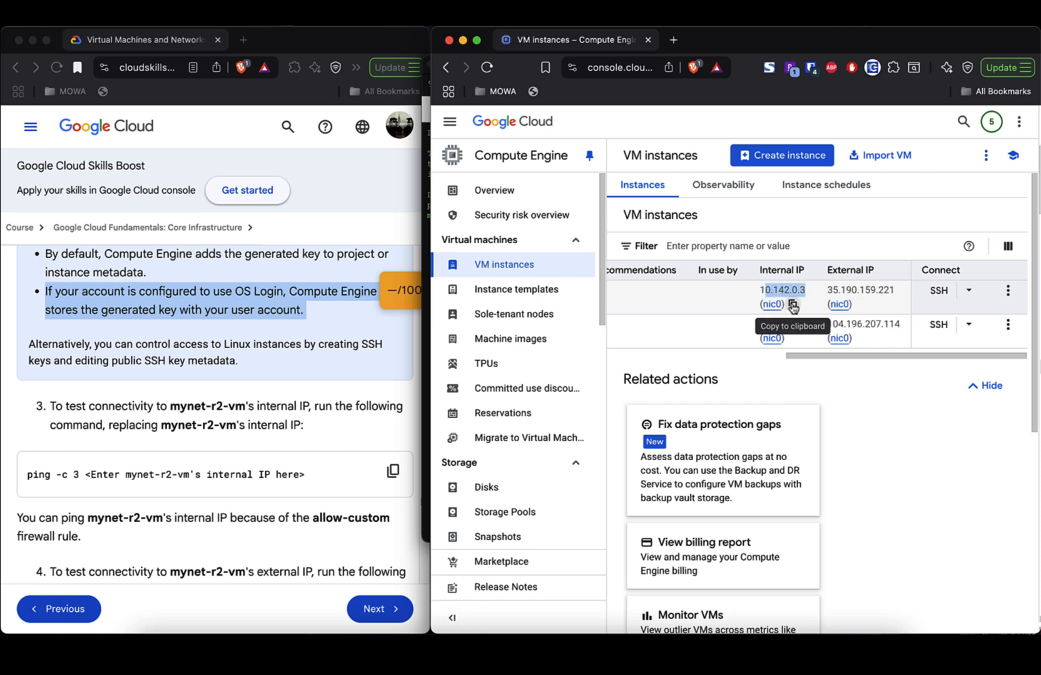
{"action": "left_click", "coordinate": [793, 305]}
- Paste 10.142.0.3 after 'ping -c 3' in the SSH terminal and run it, getting 3 replies
{"action": "key", "text": "super+grave"}
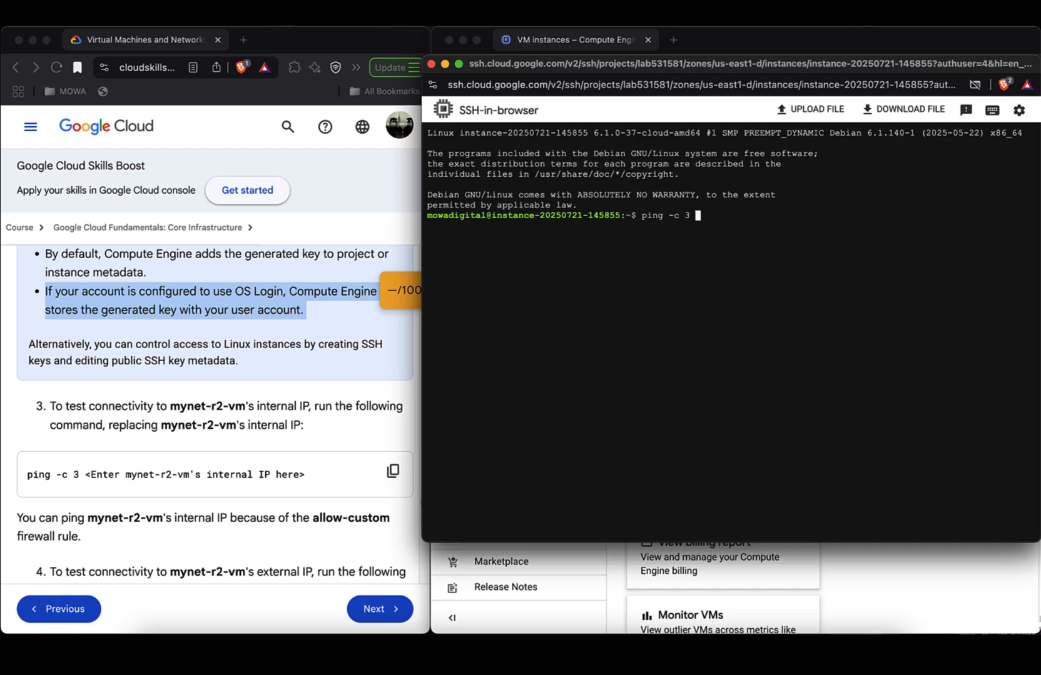
{"action": "key", "text": "super+v"}
{"action": "key", "text": "Return"}
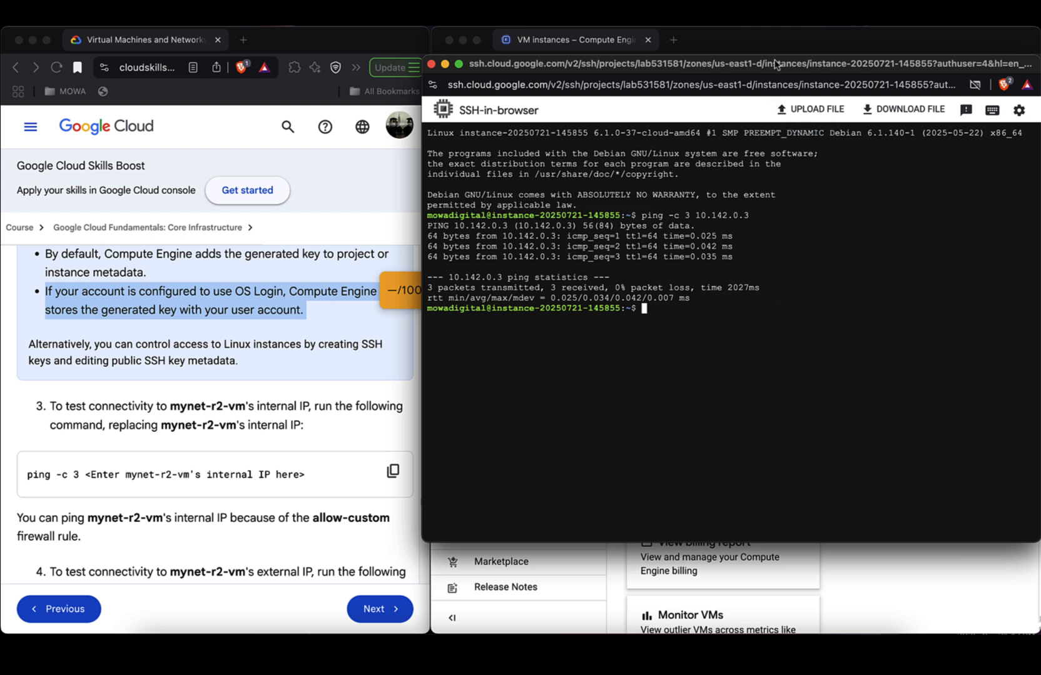
{"action": "left_click_drag", "start_coordinate": [775, 64], "coordinate": [798, 135]}
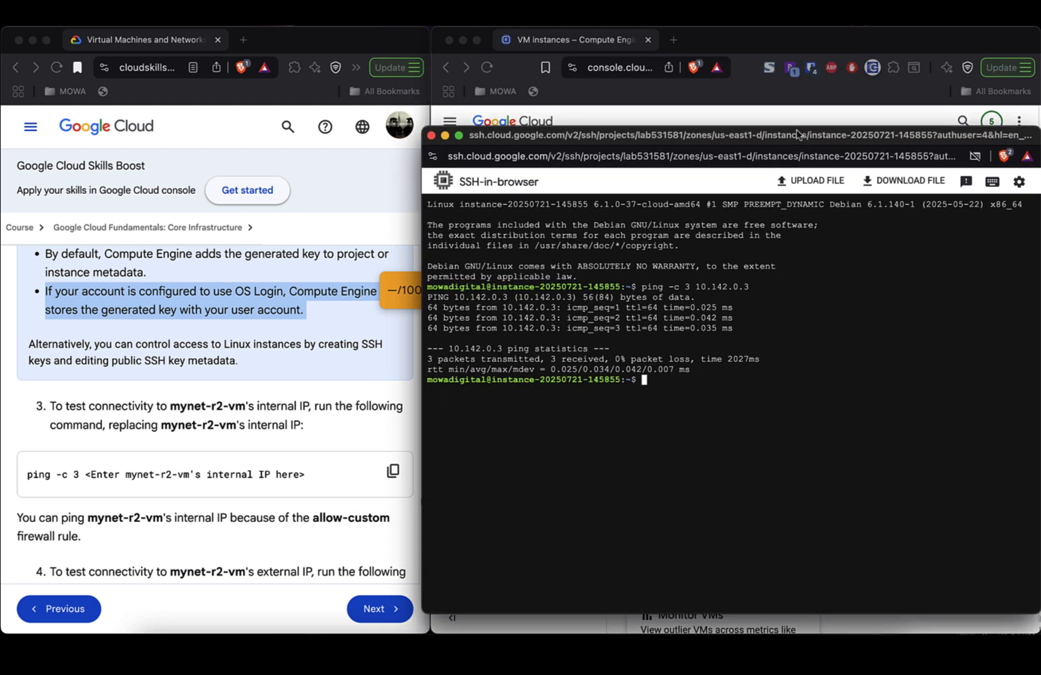
{"action": "scroll", "coordinate": [342, 460], "scroll_direction": "down", "scroll_amount": 3}
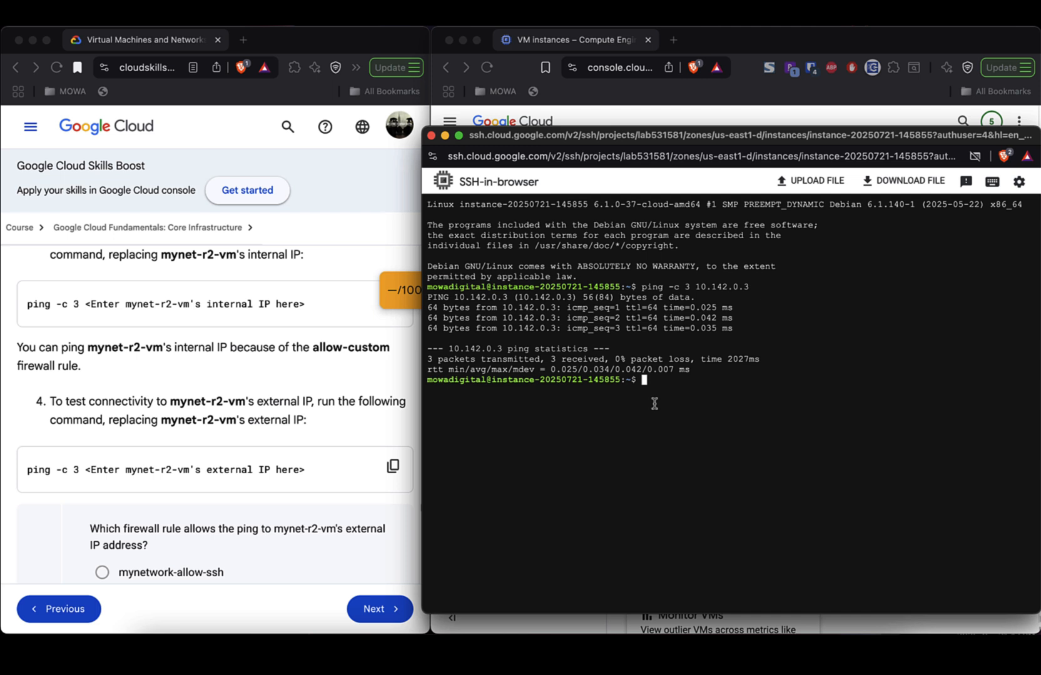
{"action": "scroll", "coordinate": [345, 410], "scroll_direction": "up", "scroll_amount": 2}
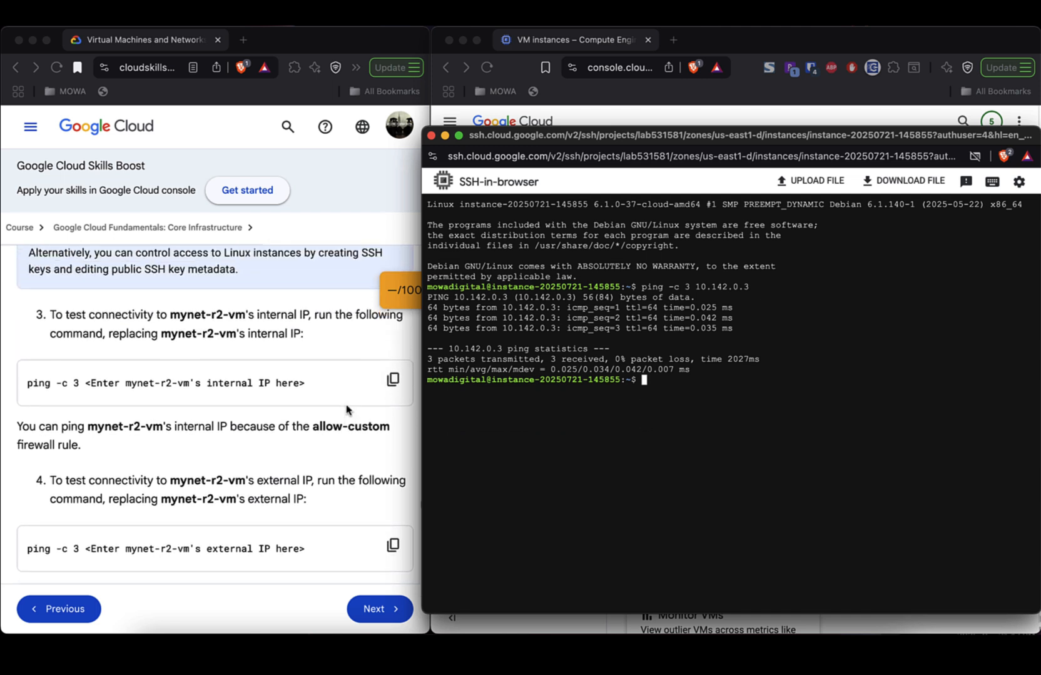
{"action": "scroll", "coordinate": [346, 410], "scroll_direction": "down", "scroll_amount": 2}
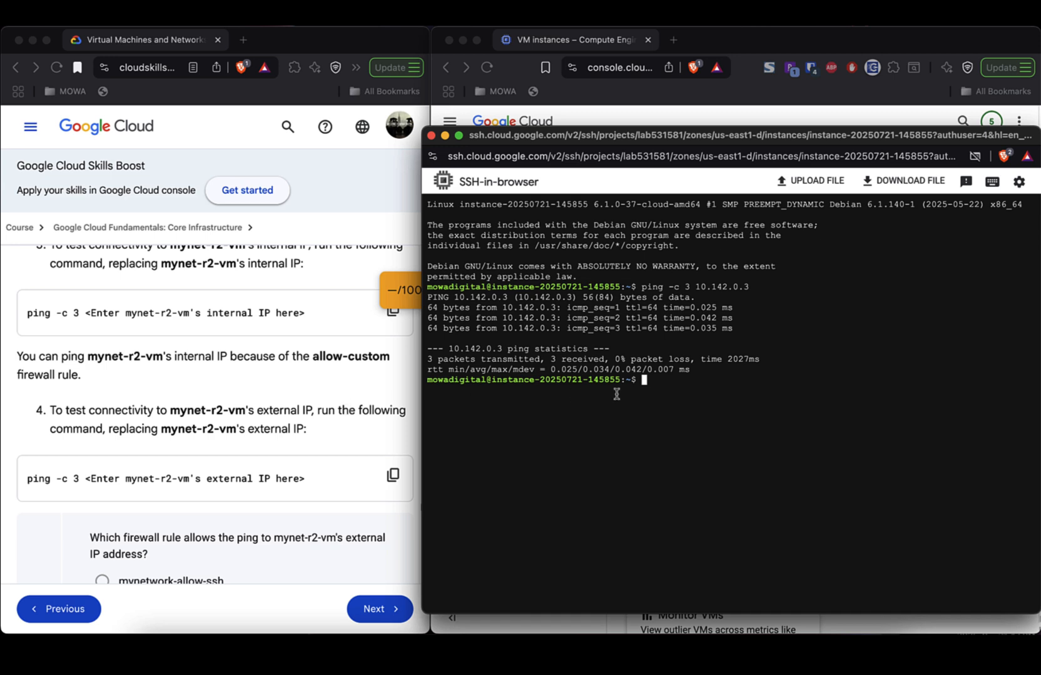
- Copy external IP 35.190.159.221 and run 'ping -c 3' to it from the SSH terminal
{"action": "left_click", "coordinate": [610, 42]}
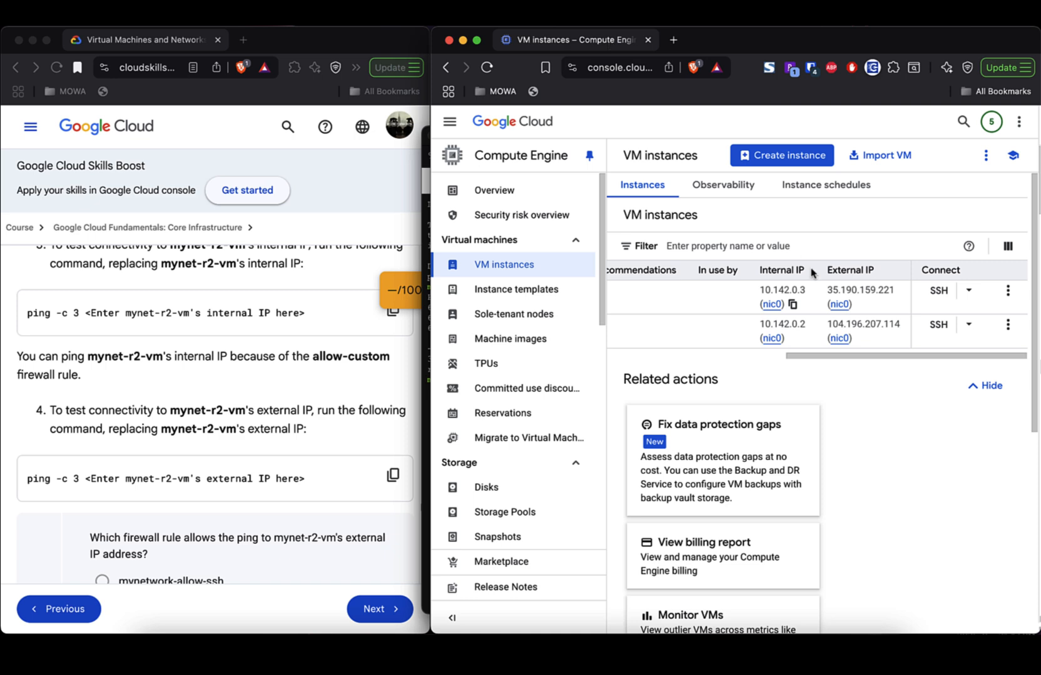
{"action": "left_click", "coordinate": [862, 306]}
{"action": "key", "text": "super+grave"}
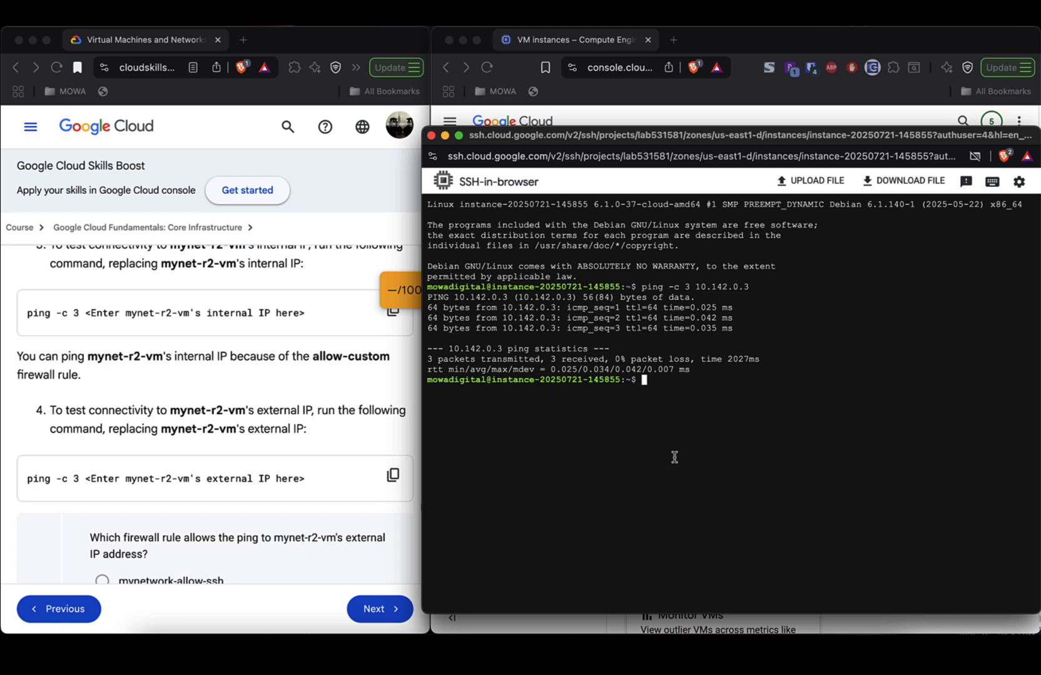
{"action": "type", "text": "ping -c #"}
{"action": "key", "text": "BackSpace"}
{"action": "type", "text": "3"}
{"action": "key", "text": "super+v"}
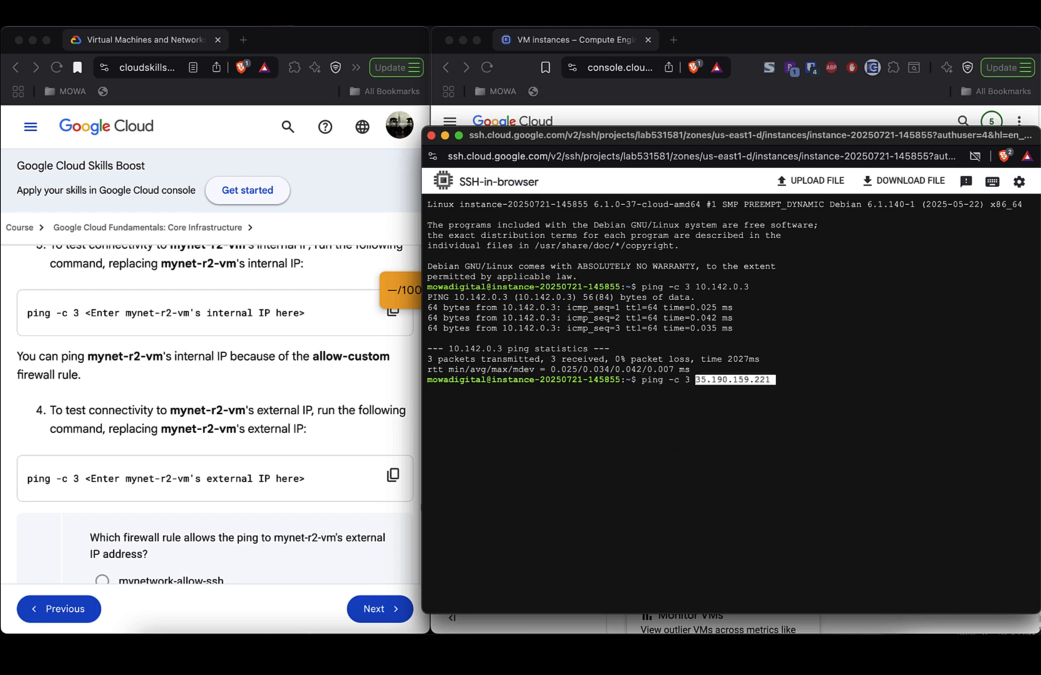
{"action": "key", "text": "Return"}
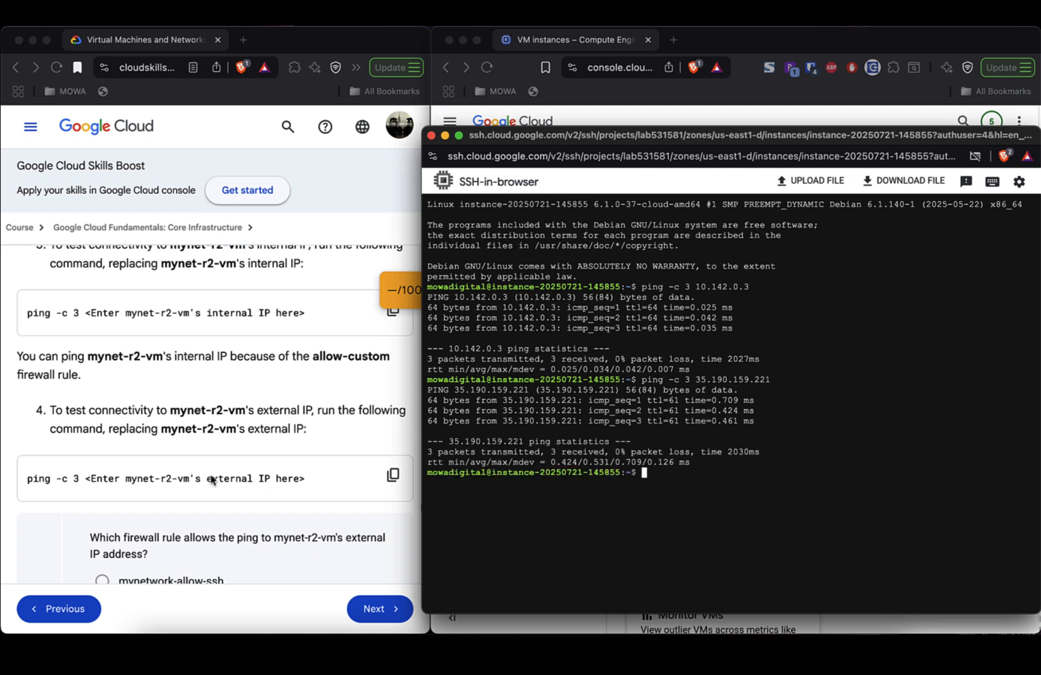
{"action": "scroll", "coordinate": [211, 480], "scroll_direction": "down", "scroll_amount": 5}
{"action": "scroll", "coordinate": [211, 479], "scroll_direction": "up", "scroll_amount": 1}
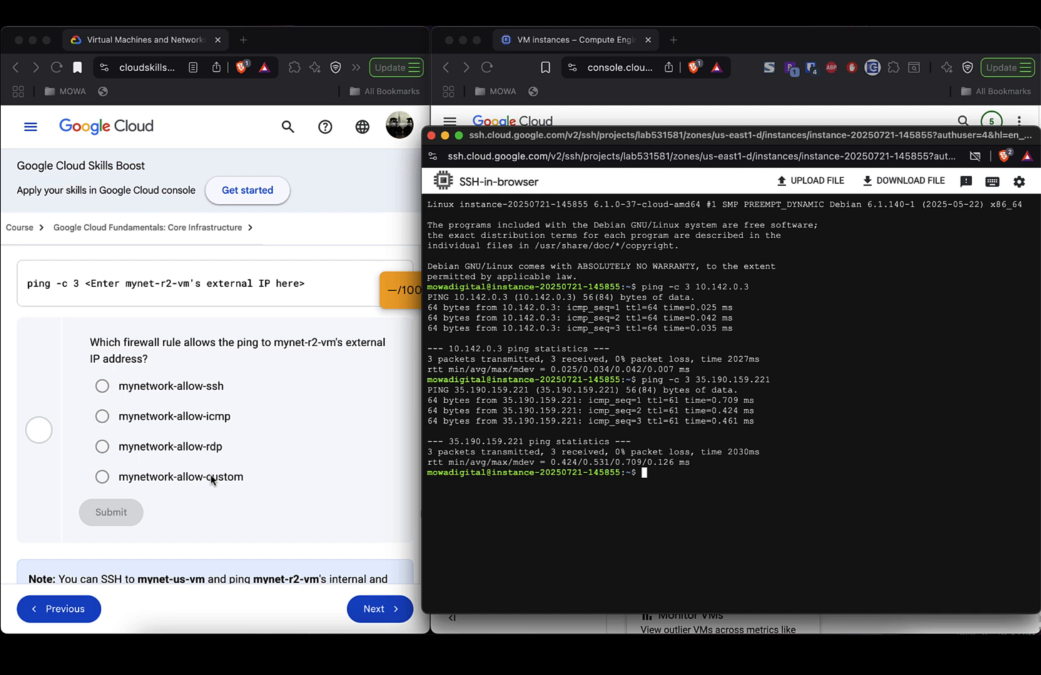
- Highlight the firewall-rule question and SSH/ping note, then scroll to the allow-icmp removal section
{"action": "left_click", "coordinate": [136, 344]}
{"action": "triple_click", "coordinate": [135, 344]}
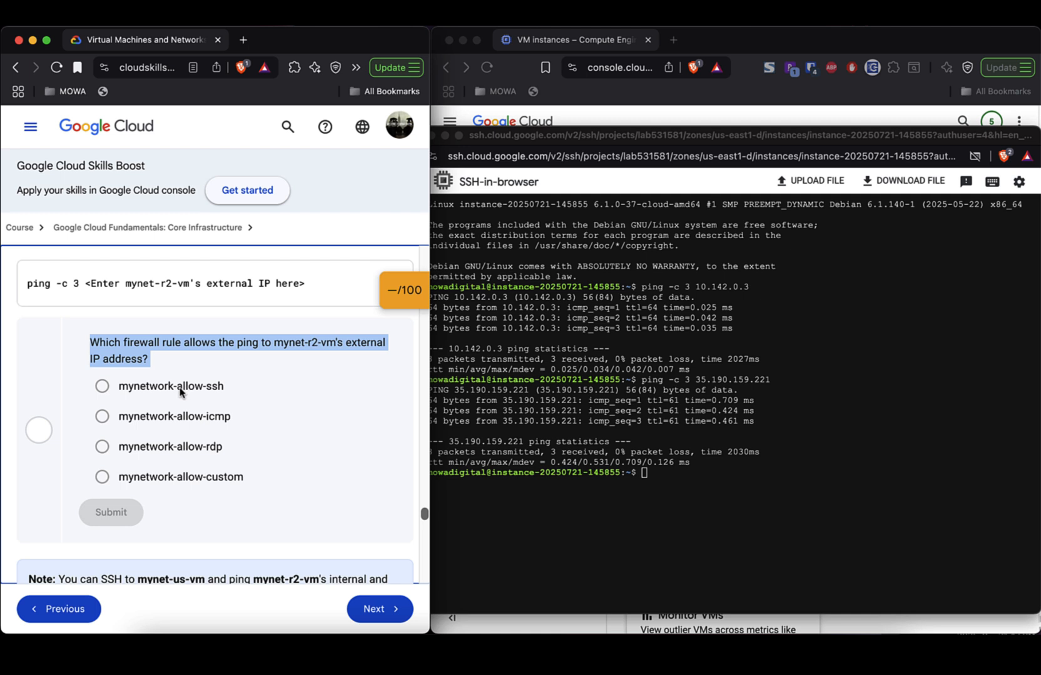
{"action": "scroll", "coordinate": [274, 406], "scroll_direction": "down", "scroll_amount": 3}
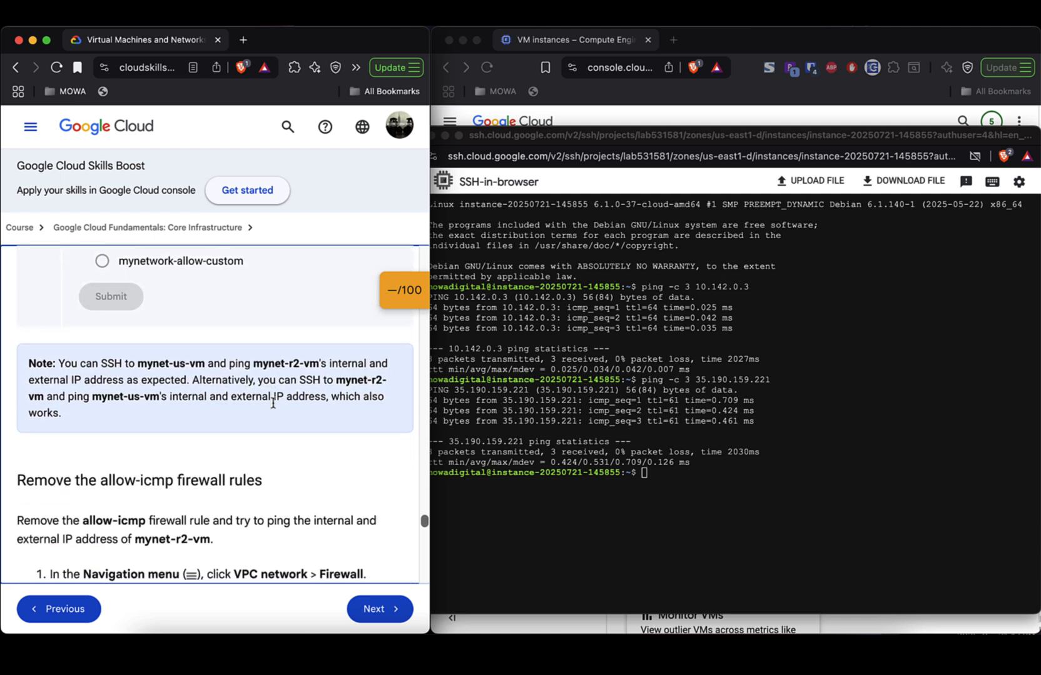
{"action": "scroll", "coordinate": [273, 403], "scroll_direction": "down", "scroll_amount": 1}
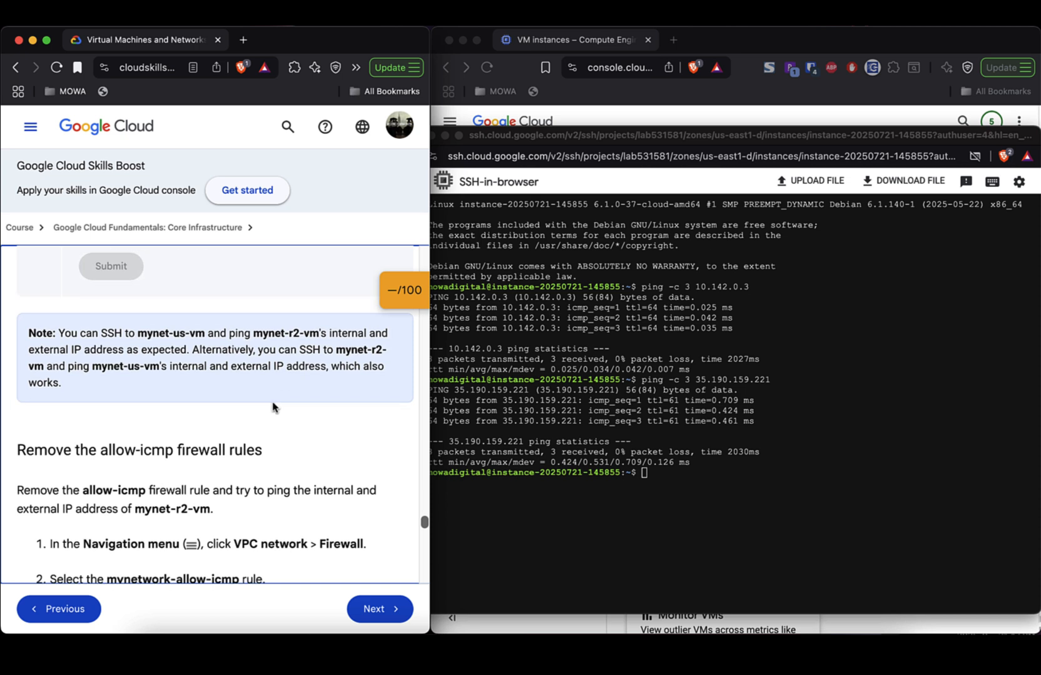
{"action": "triple_click", "coordinate": [96, 336]}
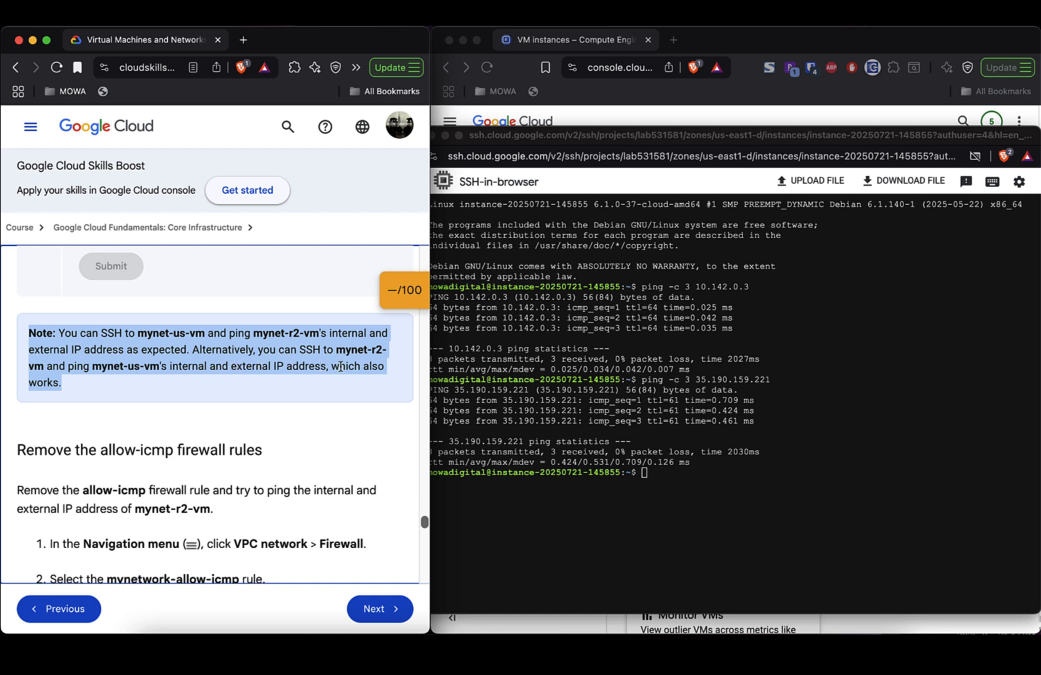
{"action": "scroll", "coordinate": [311, 378], "scroll_direction": "down", "scroll_amount": 5}
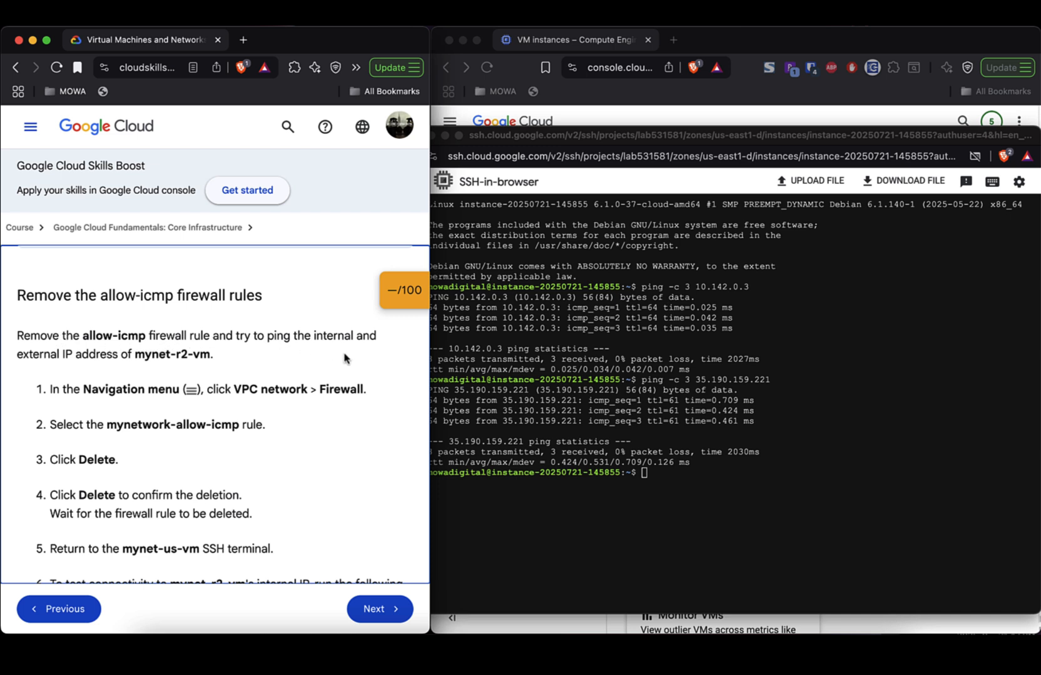
{"action": "triple_click", "coordinate": [269, 340]}
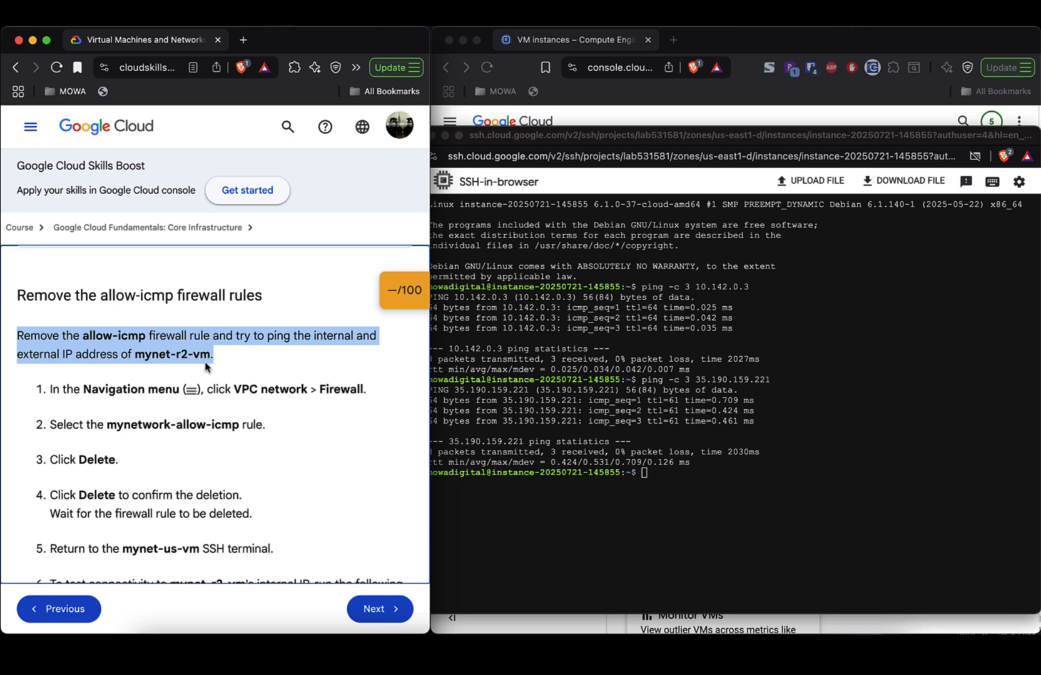
{"action": "scroll", "coordinate": [283, 437], "scroll_direction": "down", "scroll_amount": 4}
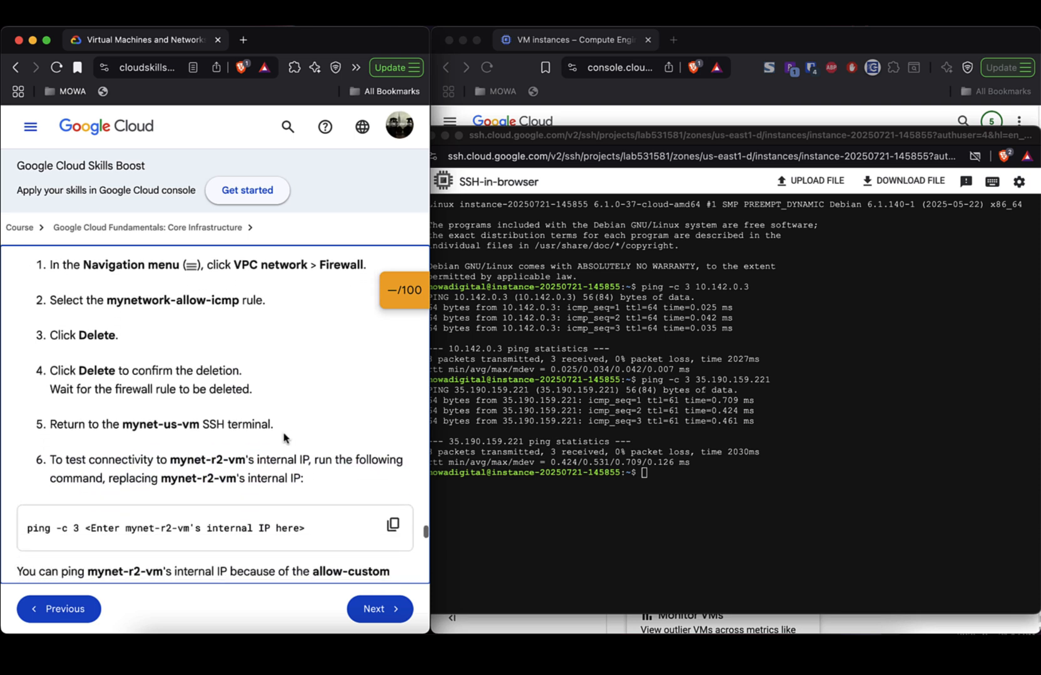
{"action": "scroll", "coordinate": [283, 436], "scroll_direction": "down", "scroll_amount": 2}
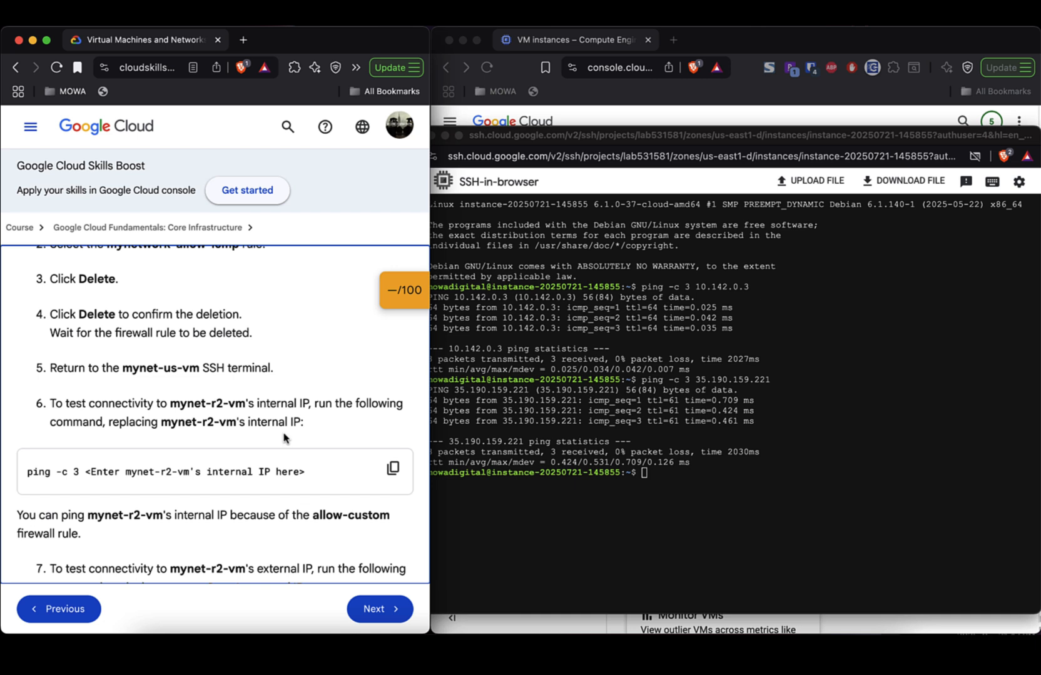
{"action": "scroll", "coordinate": [283, 437], "scroll_direction": "down", "scroll_amount": 2}
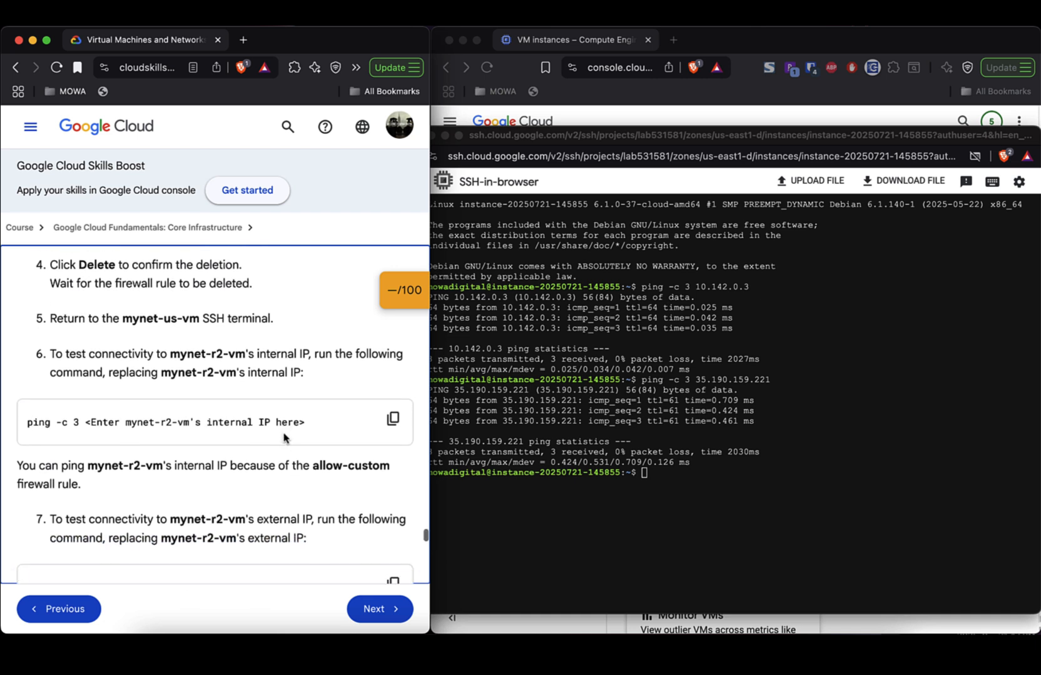
{"action": "scroll", "coordinate": [284, 436], "scroll_direction": "up", "scroll_amount": 6}
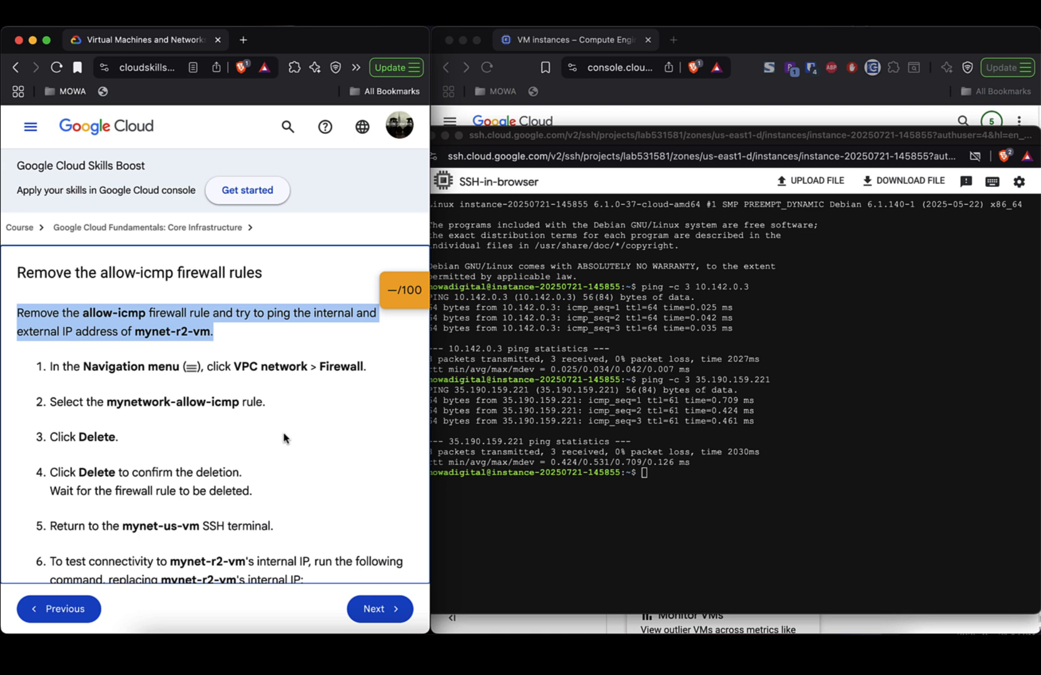
{"action": "scroll", "coordinate": [284, 438], "scroll_direction": "up", "scroll_amount": 10}
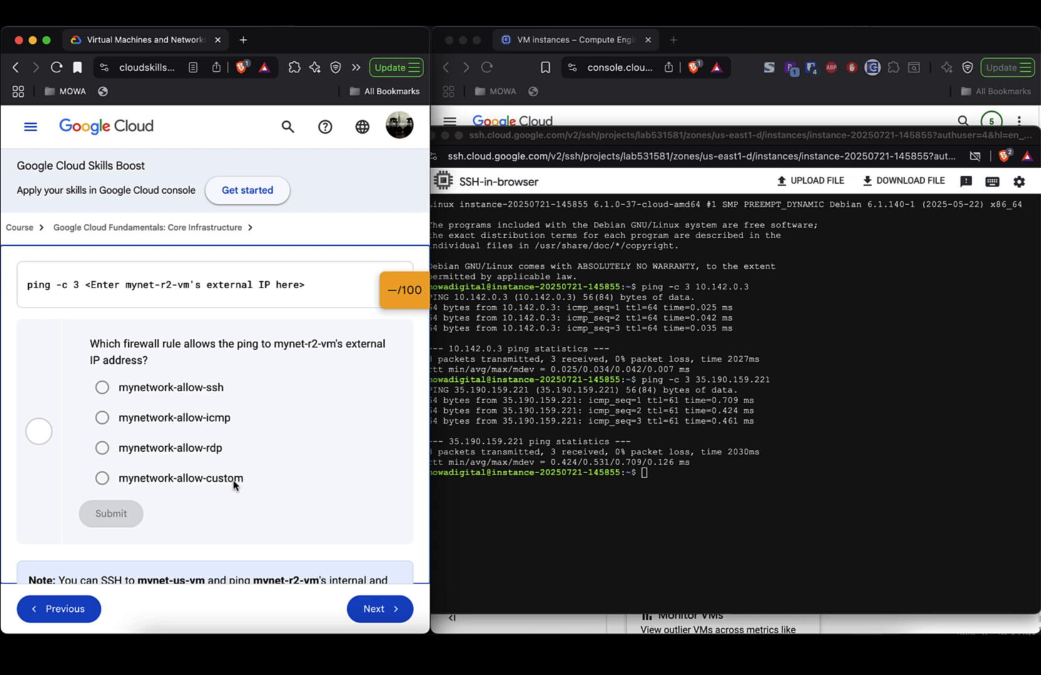
{"action": "scroll", "coordinate": [220, 485], "scroll_direction": "down", "scroll_amount": 10}
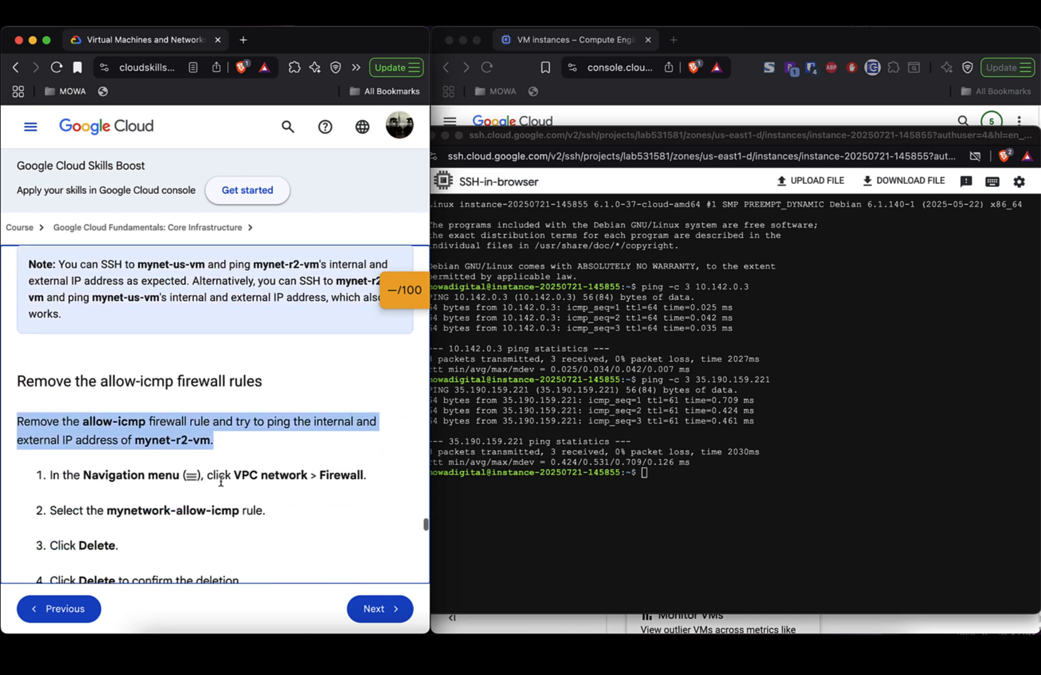
{"action": "scroll", "coordinate": [220, 485], "scroll_direction": "down", "scroll_amount": 3}
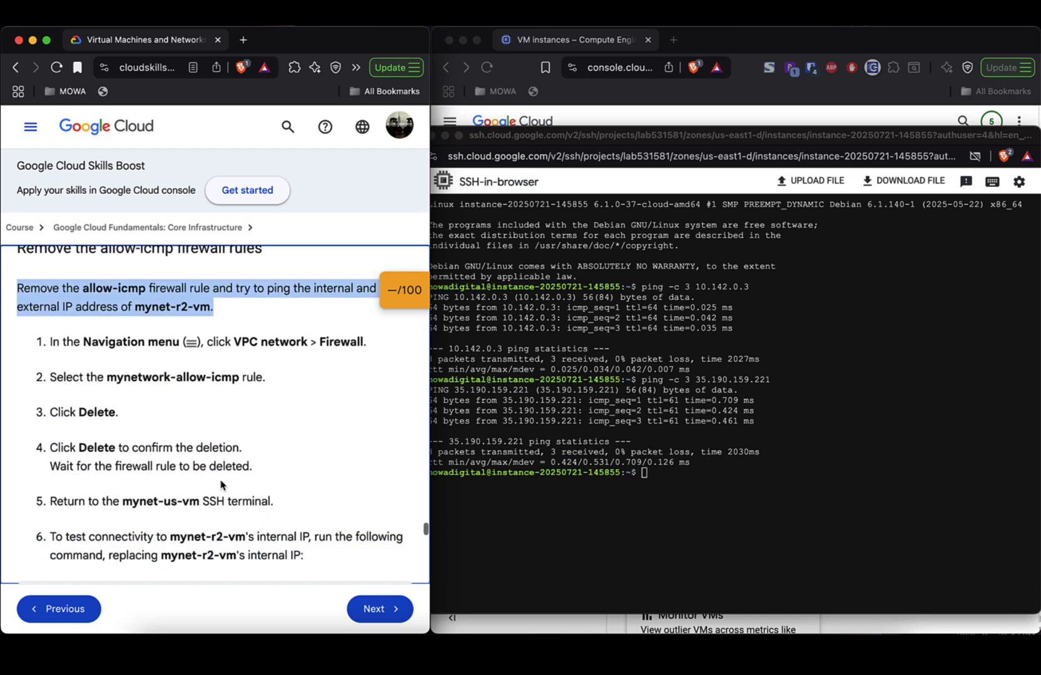
{"action": "scroll", "coordinate": [221, 484], "scroll_direction": "up", "scroll_amount": 1}
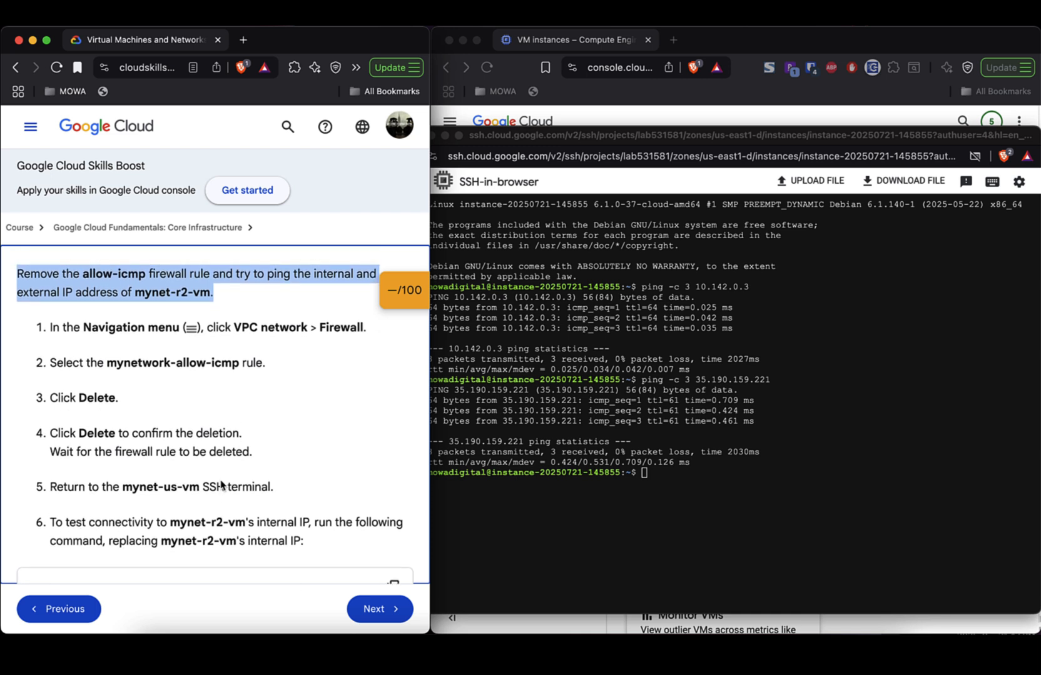
{"action": "scroll", "coordinate": [220, 485], "scroll_direction": "up", "scroll_amount": 8}
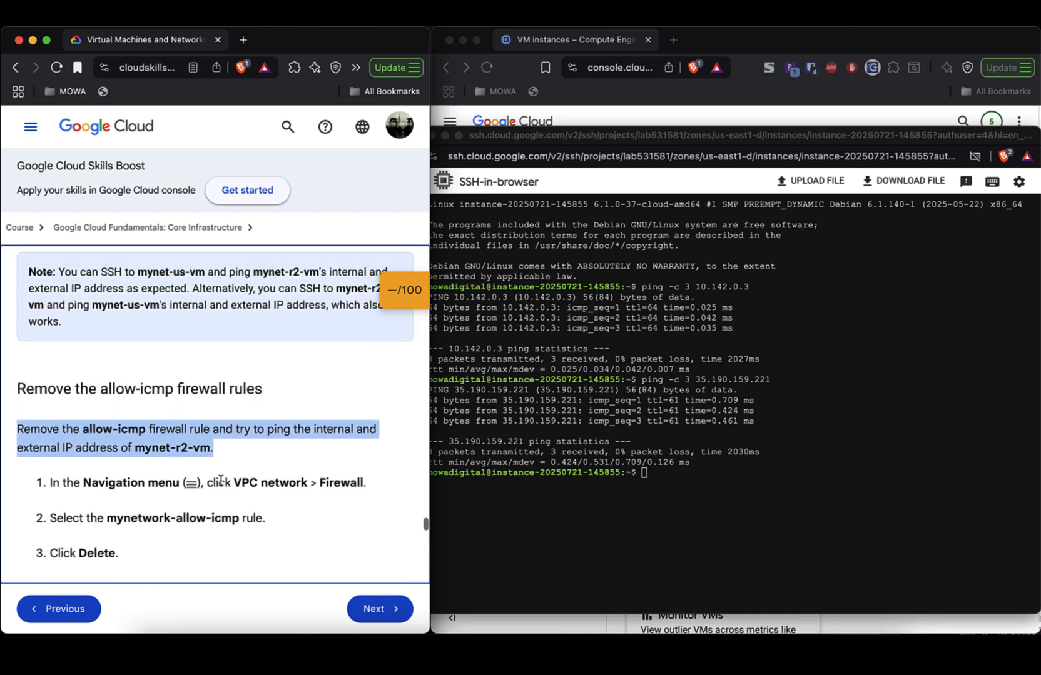
{"action": "scroll", "coordinate": [220, 484], "scroll_direction": "up", "scroll_amount": 7}
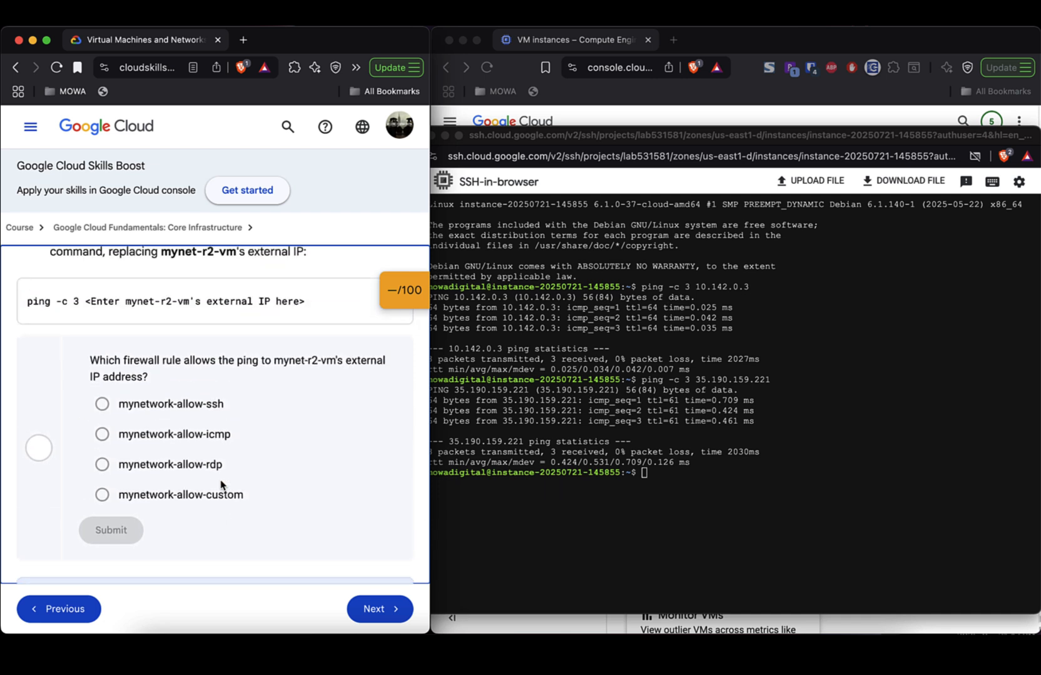
{"action": "scroll", "coordinate": [220, 484], "scroll_direction": "down", "scroll_amount": 3}
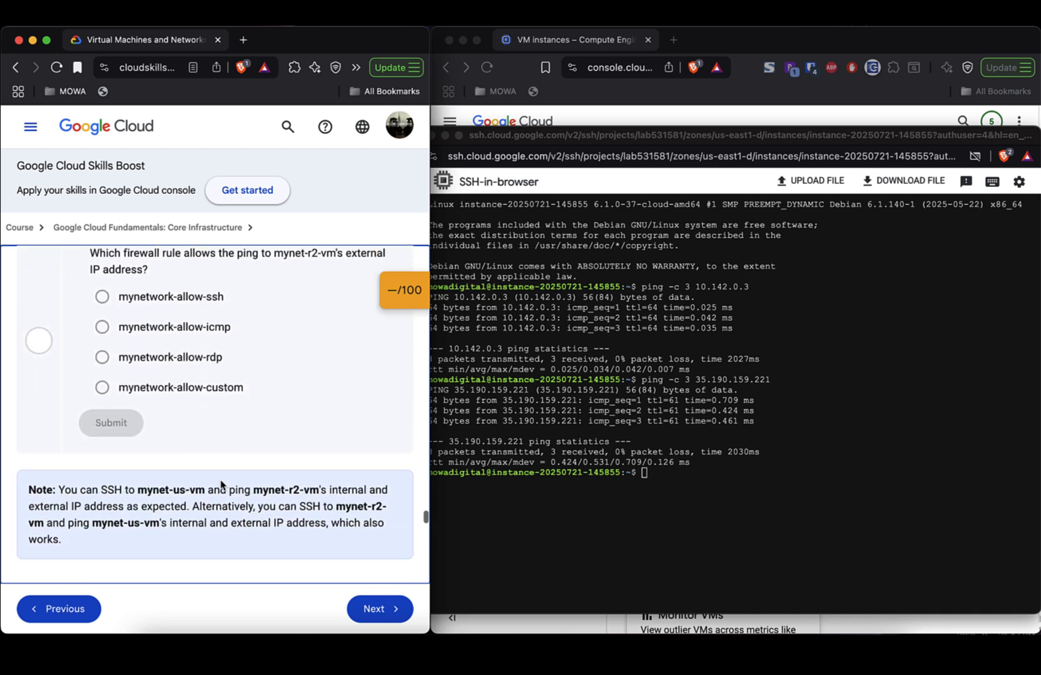
{"action": "scroll", "coordinate": [222, 485], "scroll_direction": "down", "scroll_amount": 9}
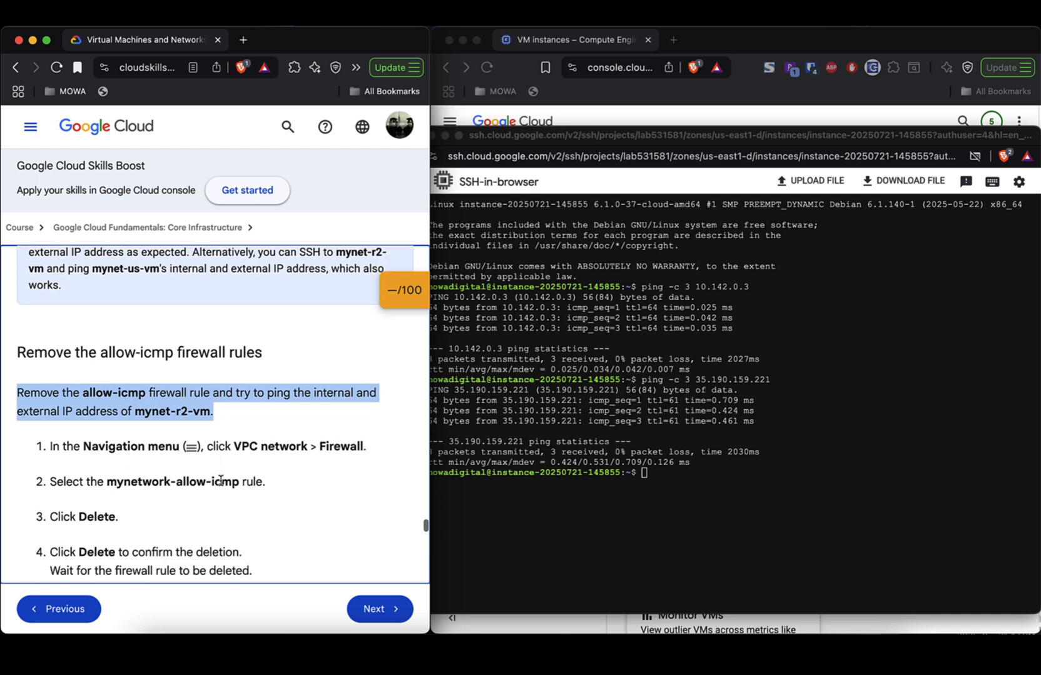
{"action": "scroll", "coordinate": [220, 480], "scroll_direction": "down", "scroll_amount": 4}
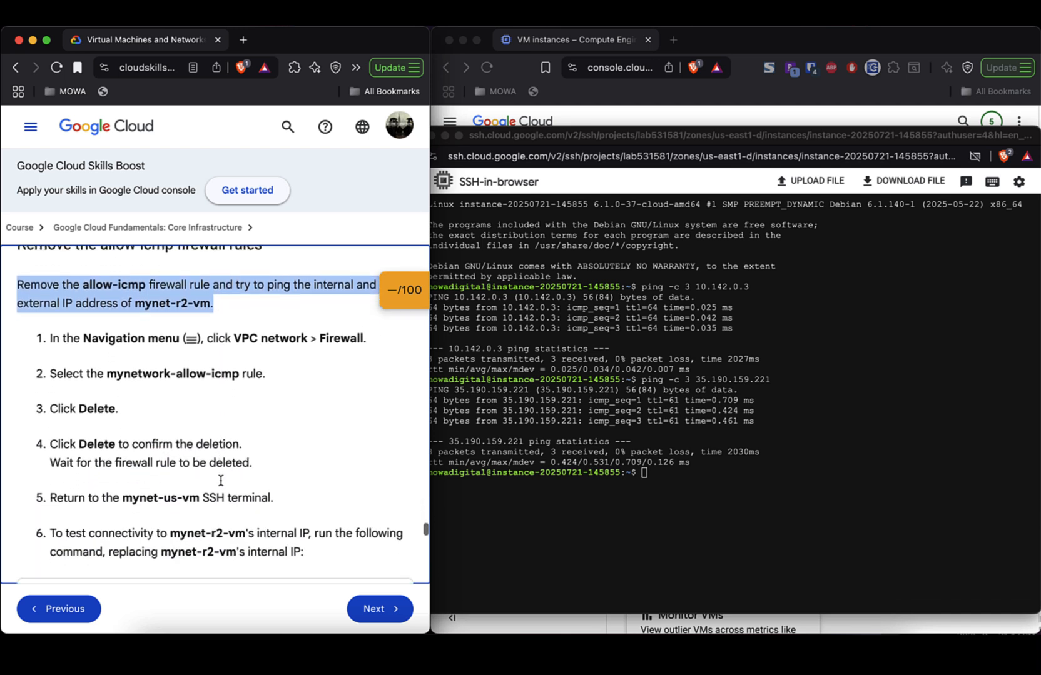
{"action": "scroll", "coordinate": [220, 483], "scroll_direction": "down", "scroll_amount": 1}
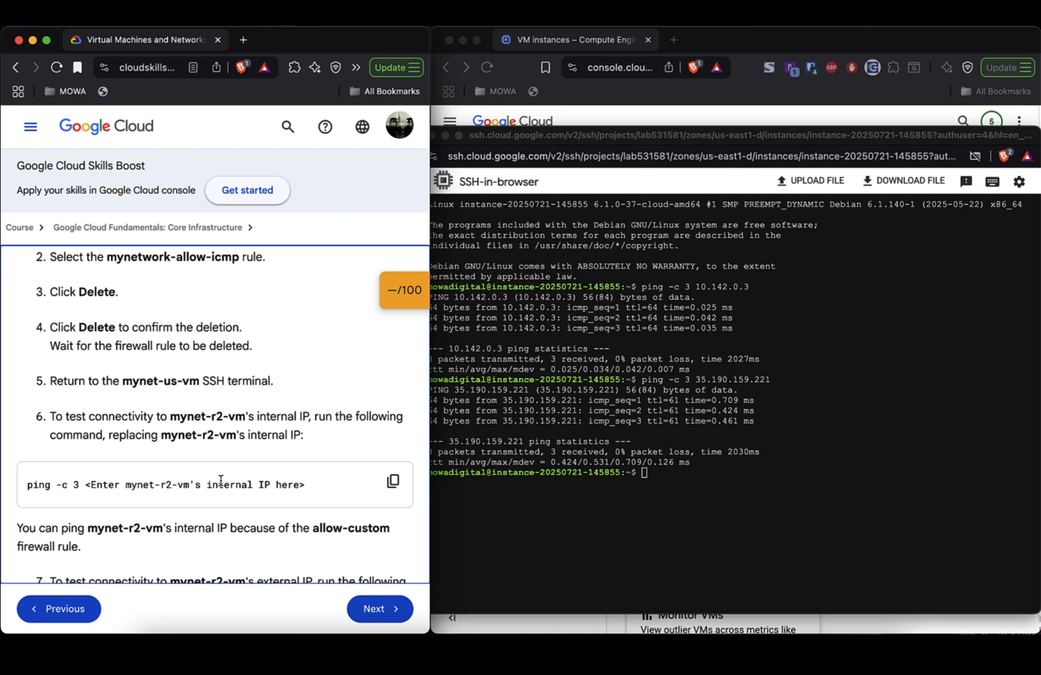
{"action": "scroll", "coordinate": [221, 480], "scroll_direction": "down", "scroll_amount": 2}
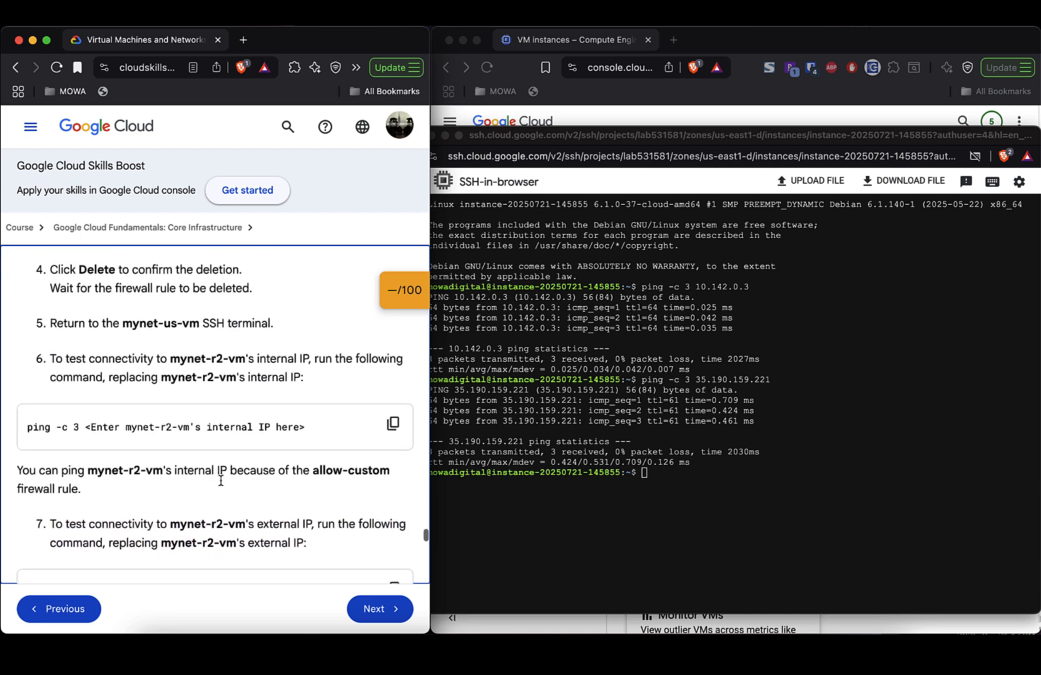
{"action": "scroll", "coordinate": [221, 482], "scroll_direction": "up", "scroll_amount": 1}
{"action": "scroll", "coordinate": [220, 482], "scroll_direction": "up", "scroll_amount": 6}
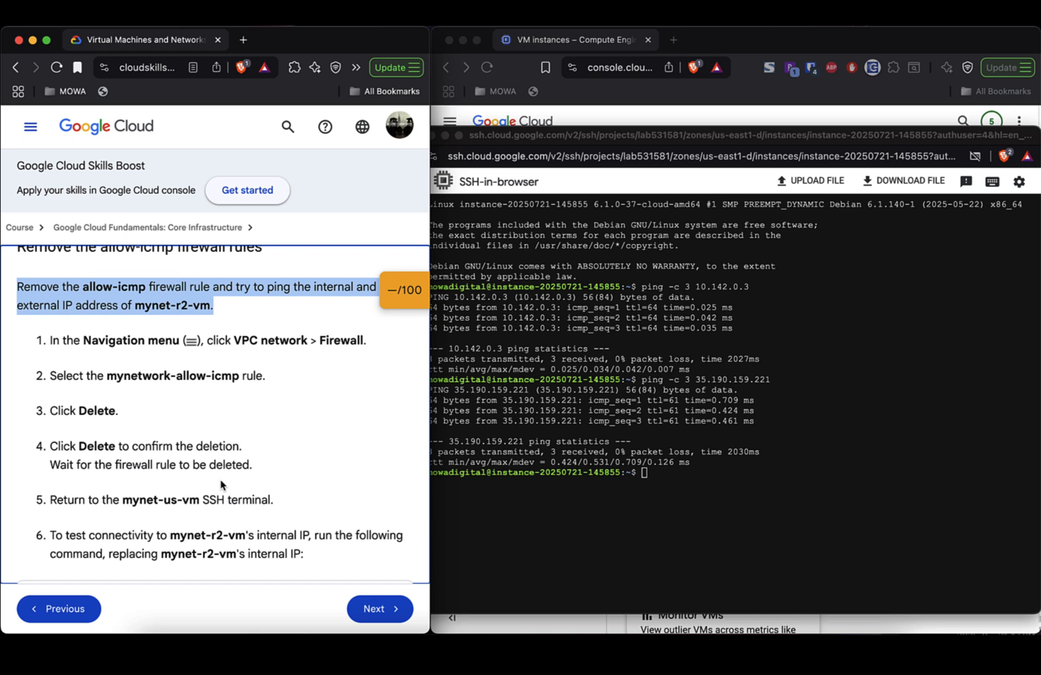
{"action": "scroll", "coordinate": [220, 484], "scroll_direction": "up", "scroll_amount": 2}
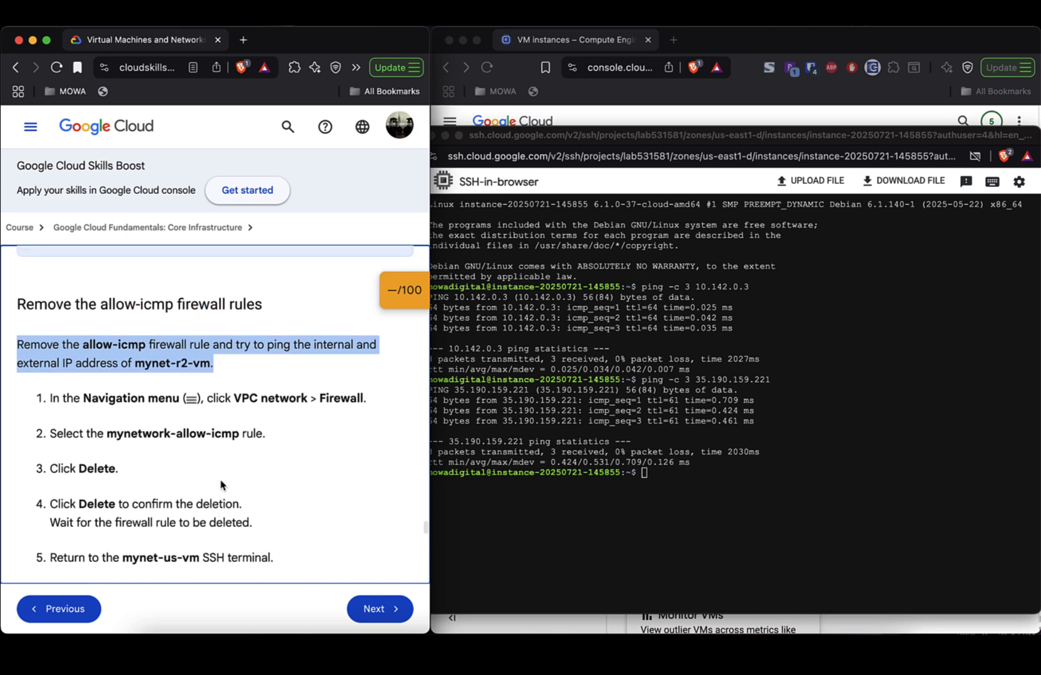
- Go from VM instances through the Navigation menu to VPC network > Firewall
{"action": "left_click", "coordinate": [805, 114]}
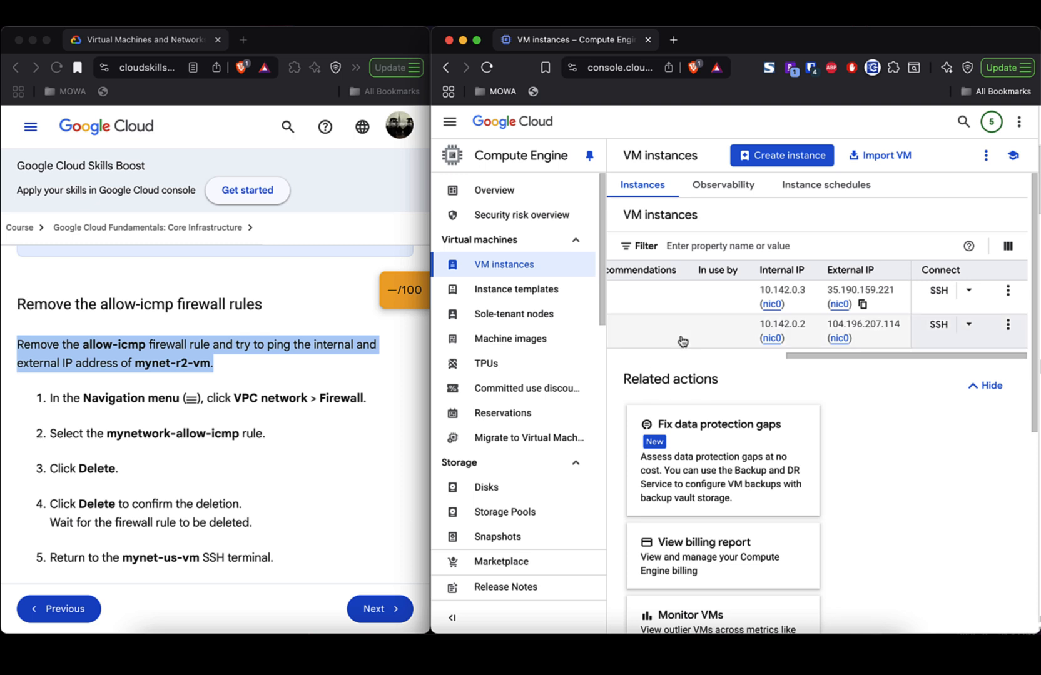
{"action": "scroll", "coordinate": [688, 341], "scroll_direction": "left", "scroll_amount": 5}
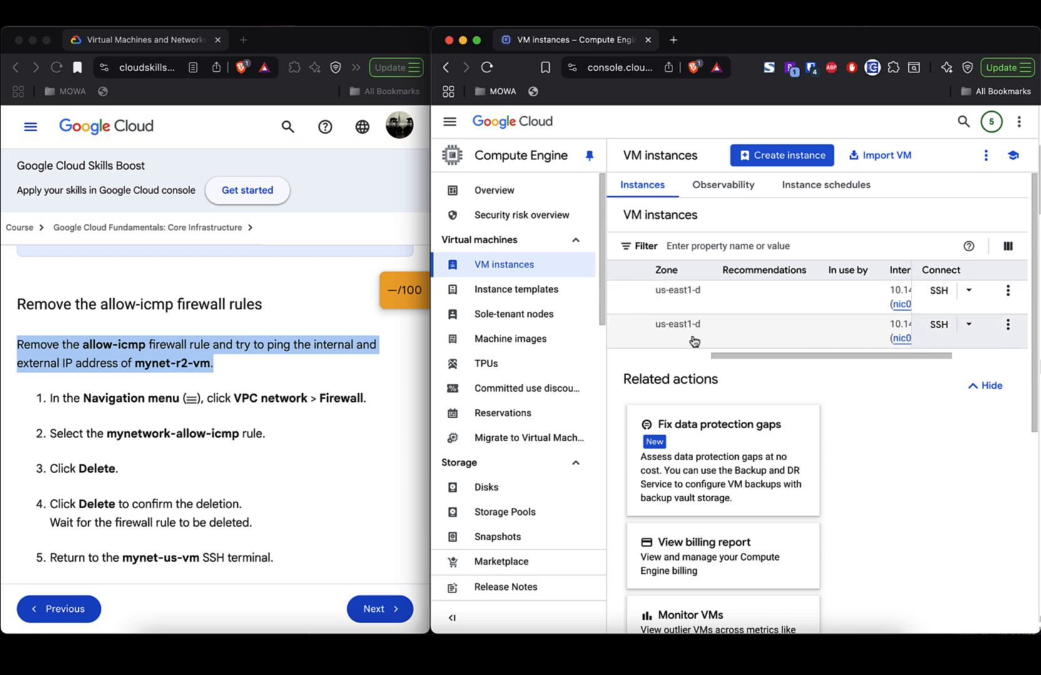
{"action": "scroll", "coordinate": [693, 340], "scroll_direction": "left", "scroll_amount": 5}
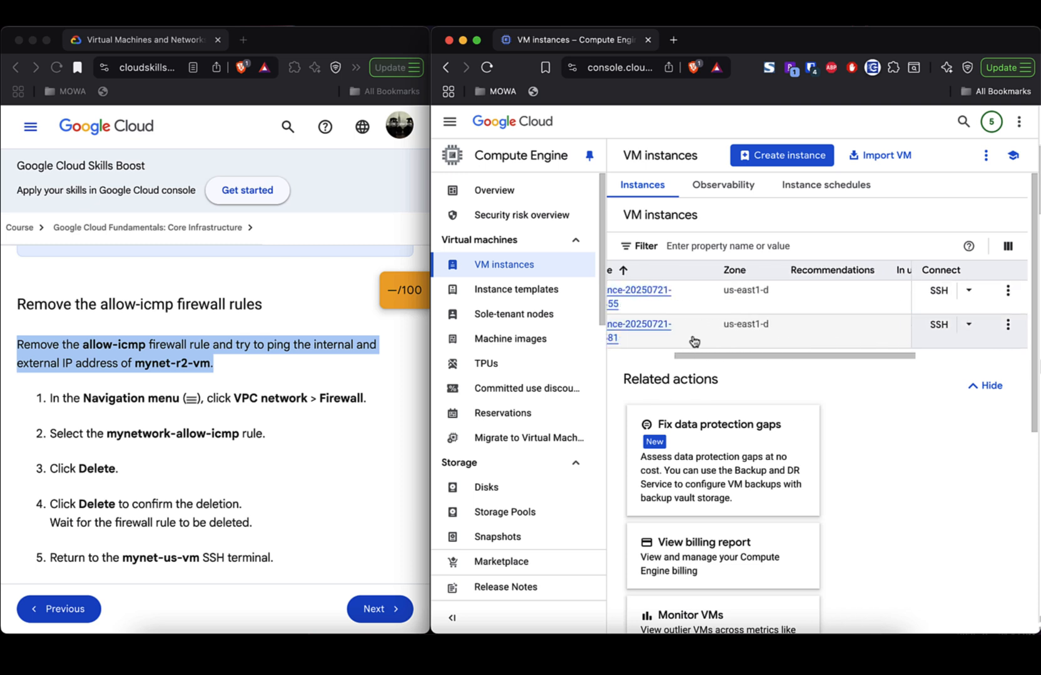
{"action": "left_click", "coordinate": [449, 124]}
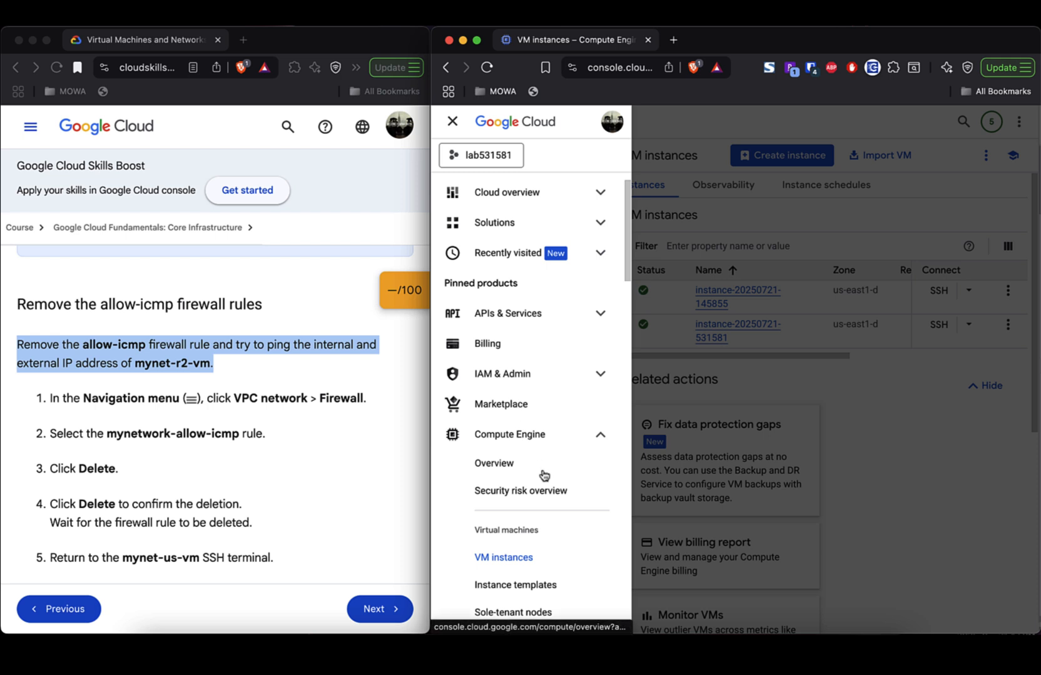
{"action": "scroll", "coordinate": [544, 475], "scroll_direction": "down", "scroll_amount": 3}
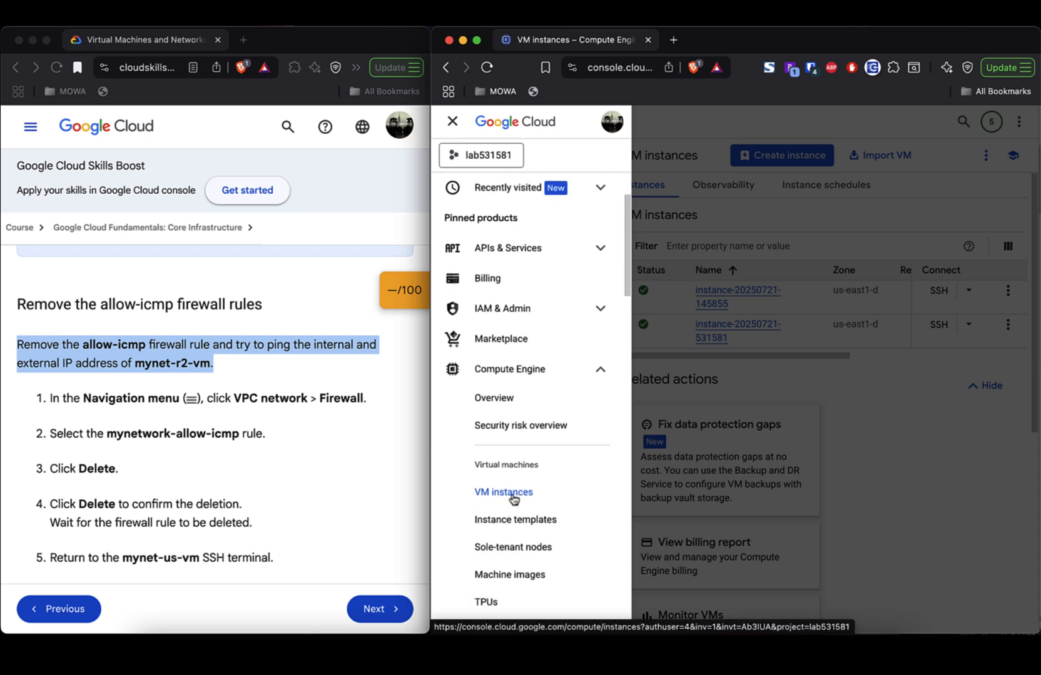
{"action": "scroll", "coordinate": [525, 428], "scroll_direction": "down", "scroll_amount": 10}
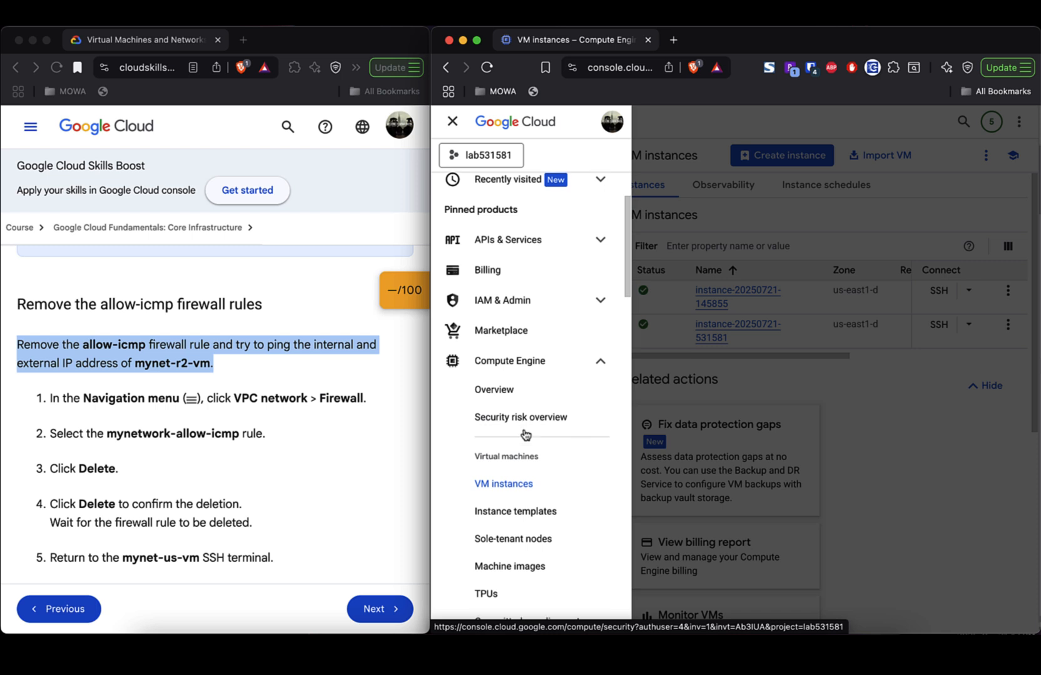
{"action": "scroll", "coordinate": [525, 435], "scroll_direction": "down", "scroll_amount": 15}
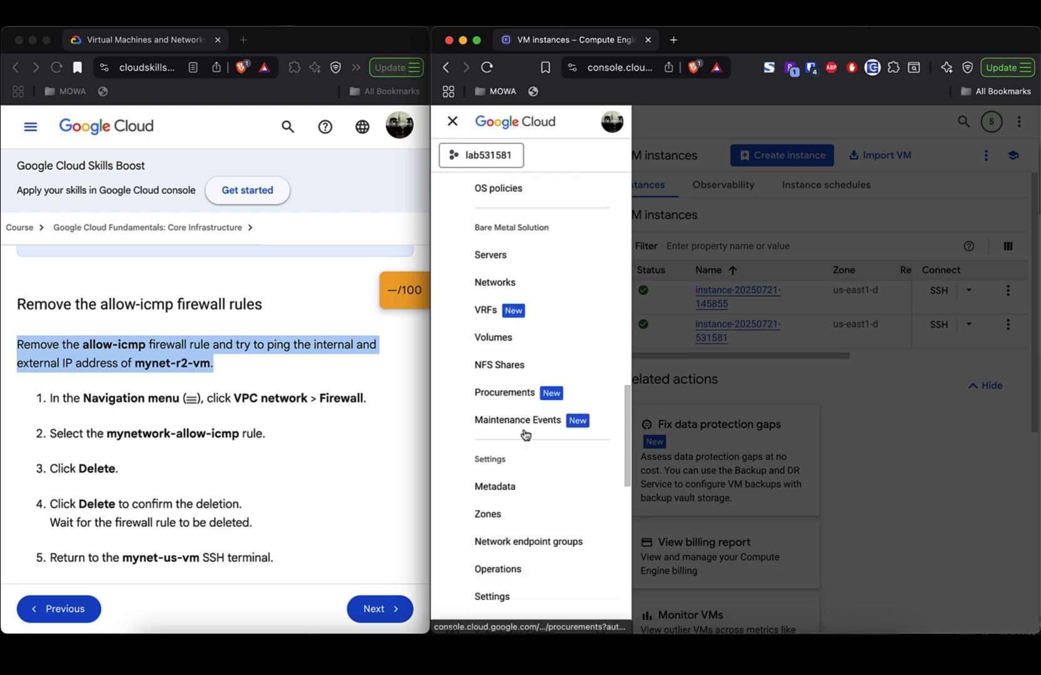
{"action": "scroll", "coordinate": [525, 435], "scroll_direction": "down", "scroll_amount": 6}
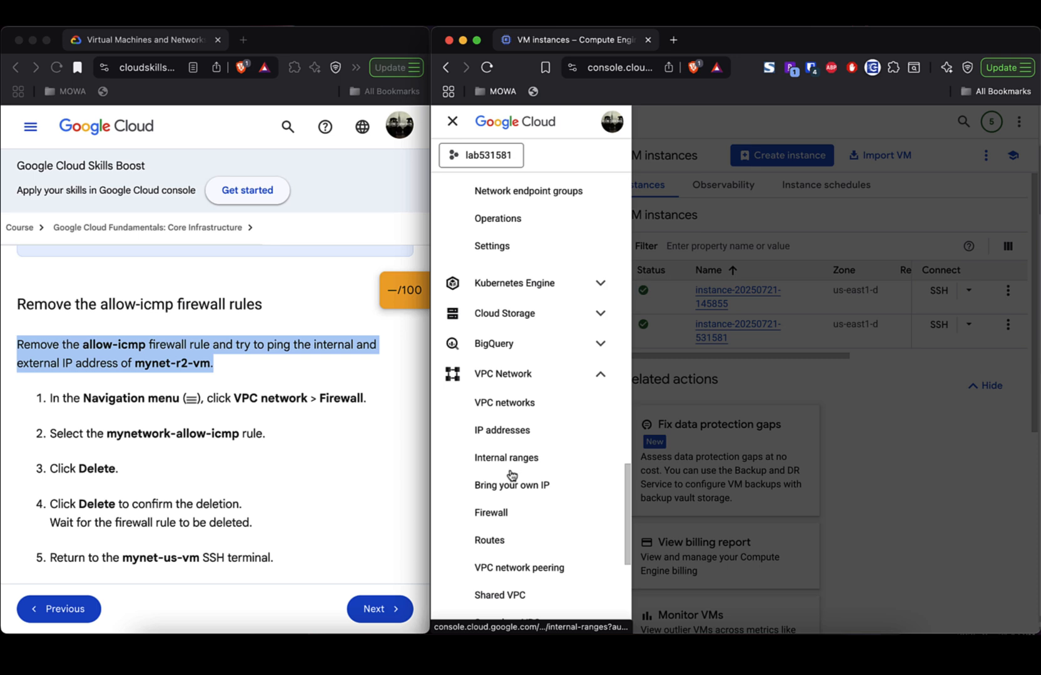
{"action": "left_click", "coordinate": [497, 514]}
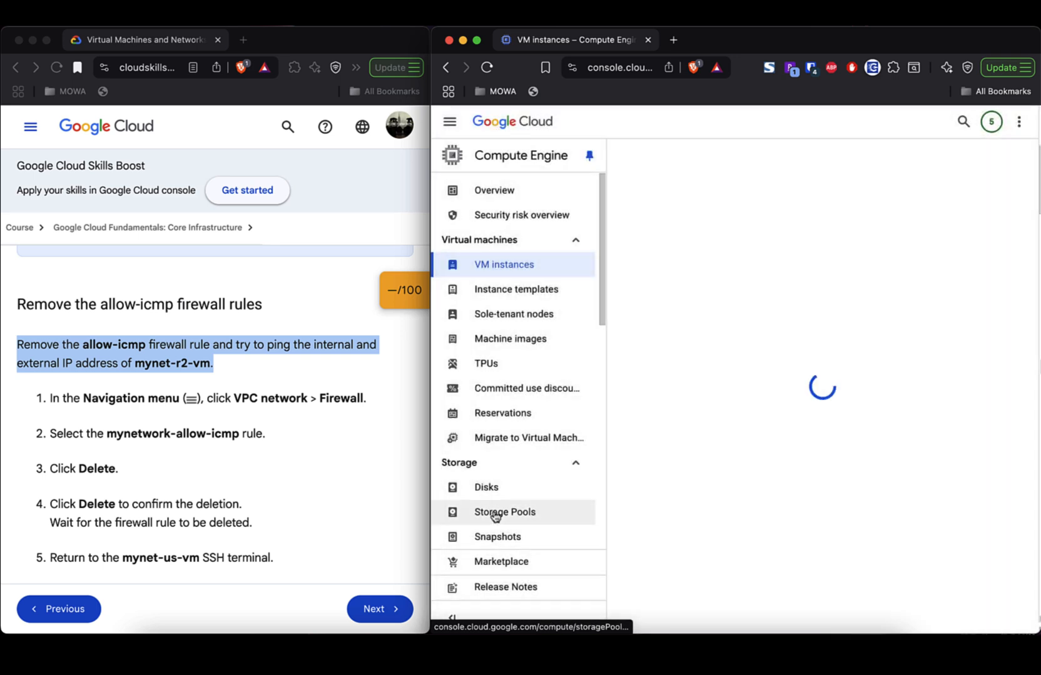
{"action": "scroll", "coordinate": [776, 403], "scroll_direction": "down", "scroll_amount": 5}
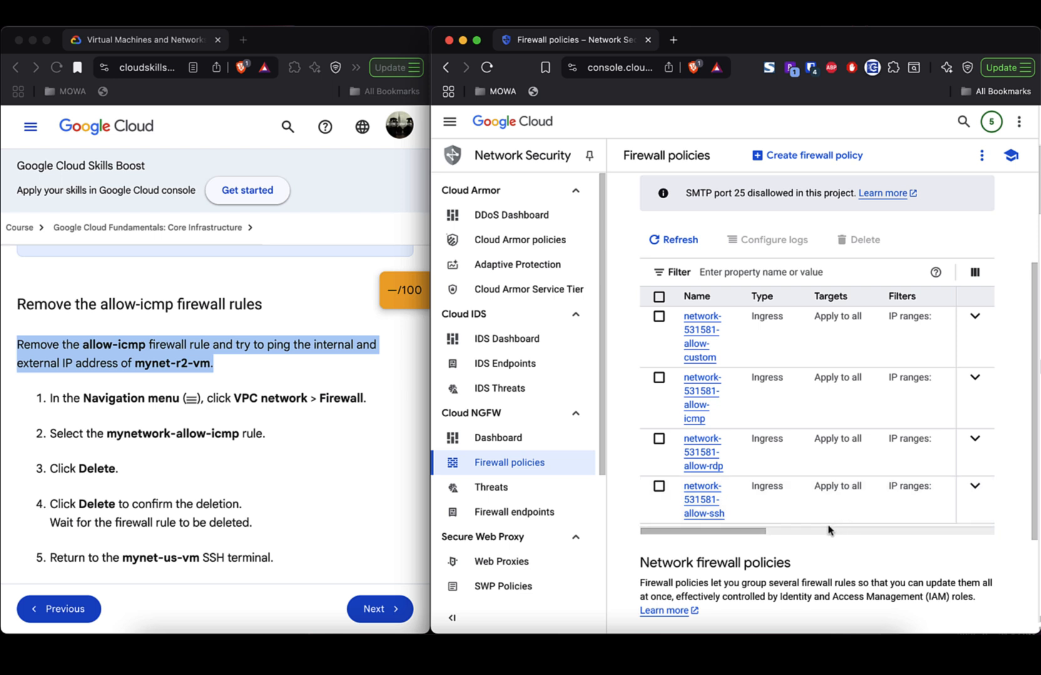
- Tick network-531581-allow-icmp in the firewall rules list, delete it, and confirm the deletion
{"action": "scroll", "coordinate": [828, 530], "scroll_direction": "right", "scroll_amount": 5}
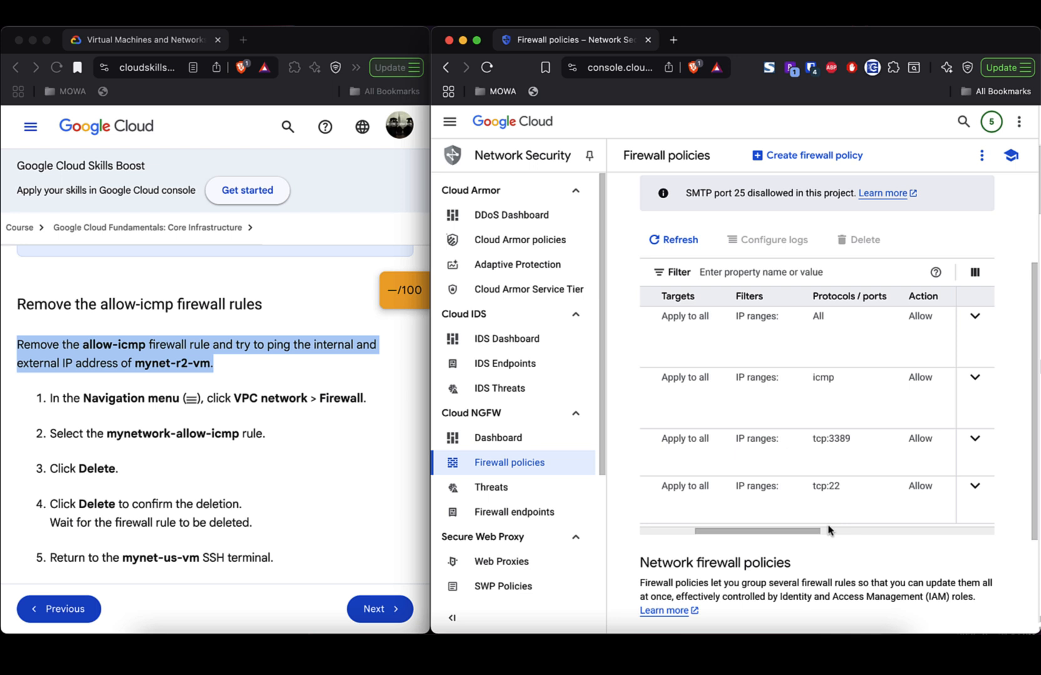
{"action": "scroll", "coordinate": [829, 530], "scroll_direction": "left", "scroll_amount": 5}
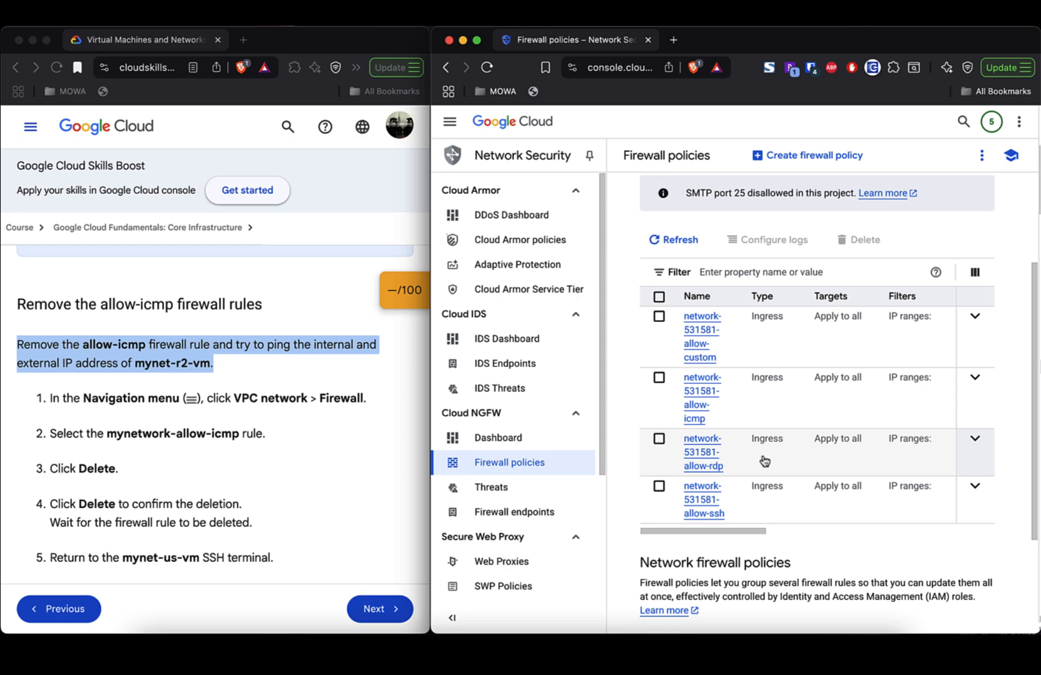
{"action": "left_click", "coordinate": [659, 381]}
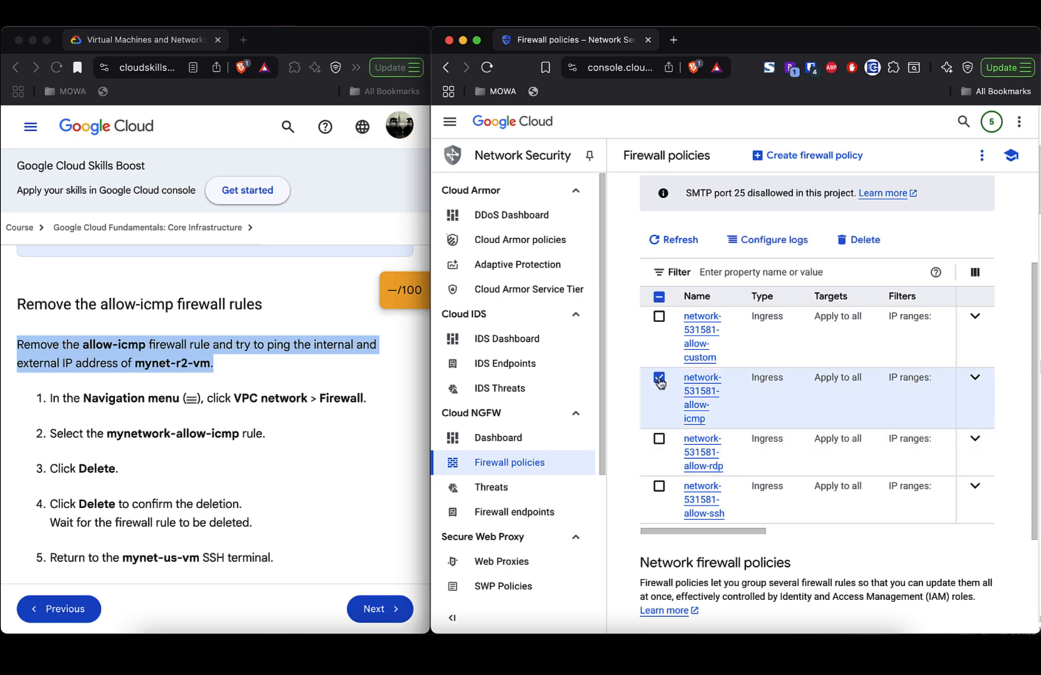
{"action": "left_click", "coordinate": [865, 248]}
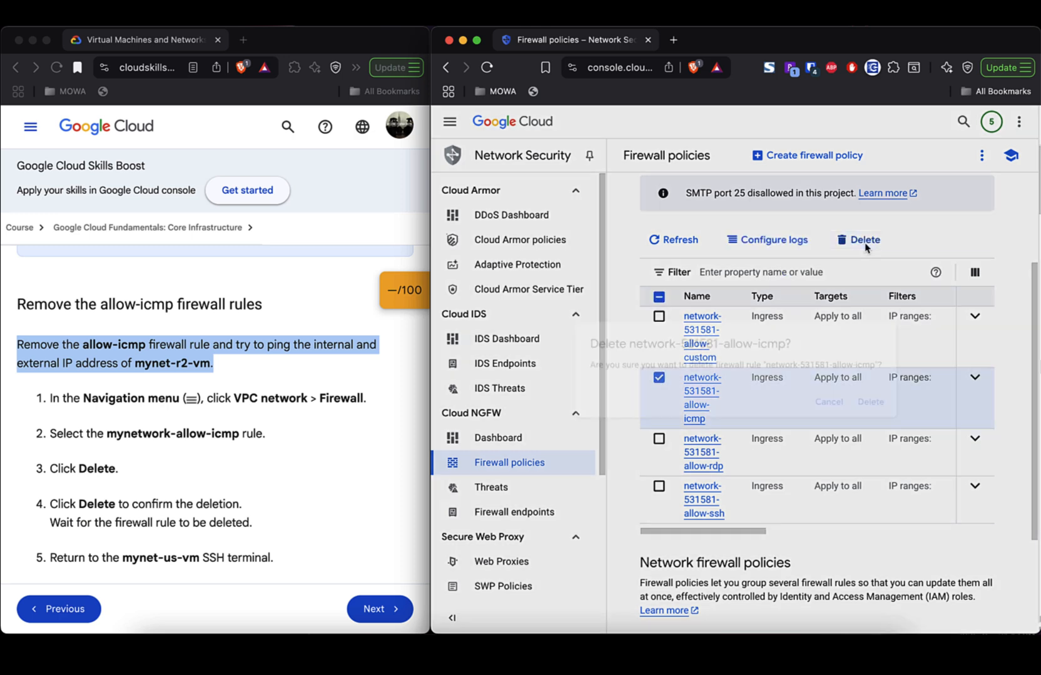
{"action": "left_click", "coordinate": [886, 408]}
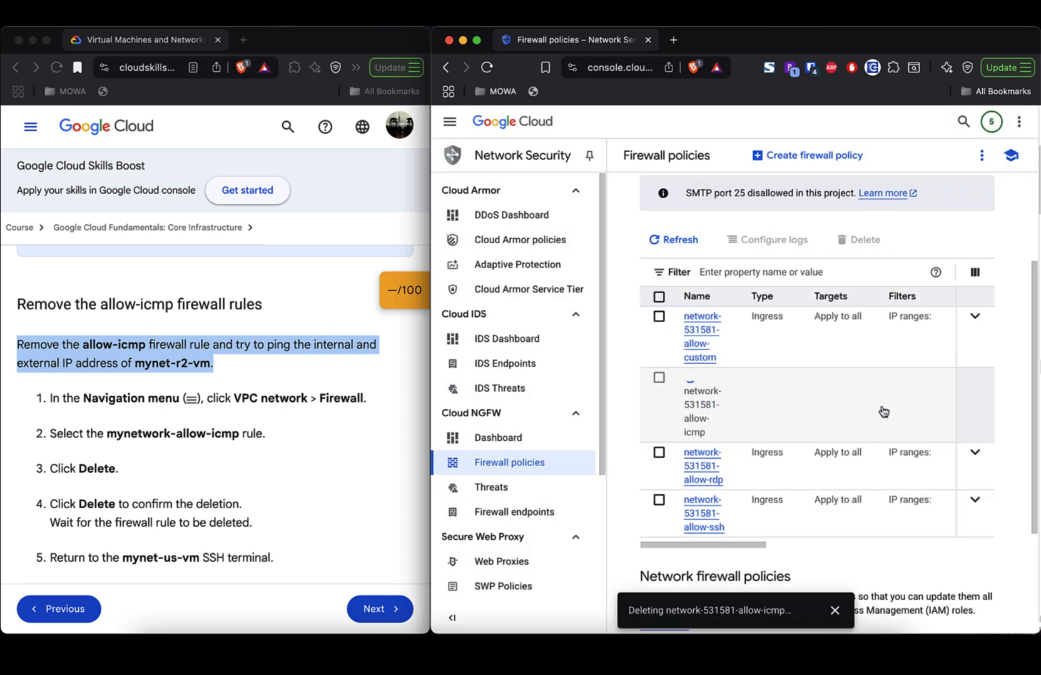
{"action": "scroll", "coordinate": [345, 460], "scroll_direction": "down", "scroll_amount": 4}
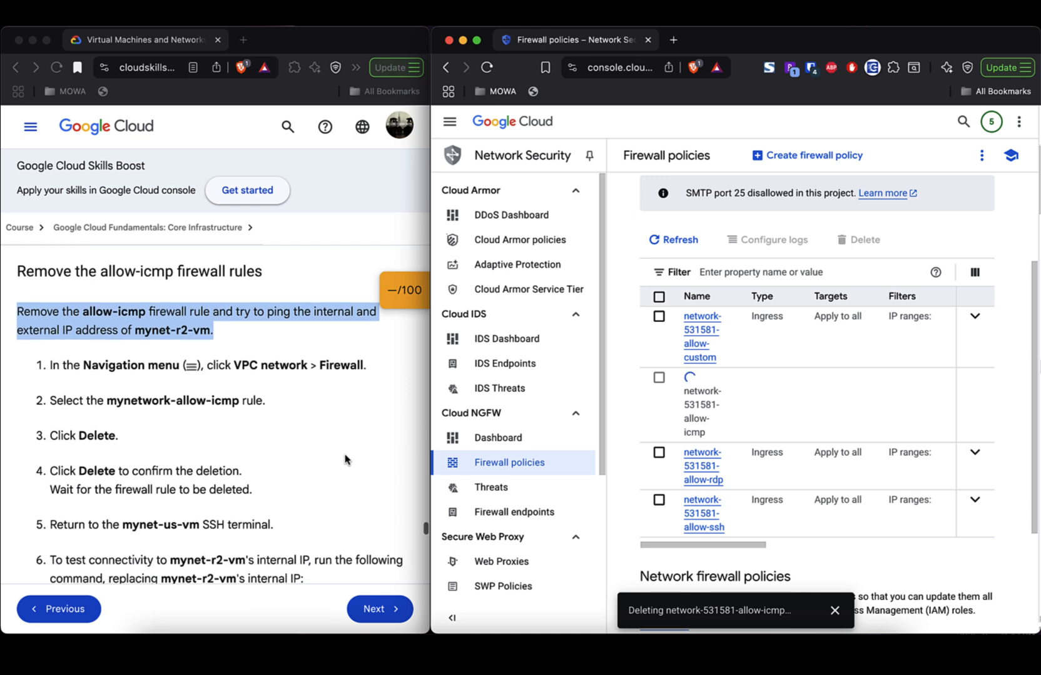
{"action": "scroll", "coordinate": [345, 459], "scroll_direction": "down", "scroll_amount": 1}
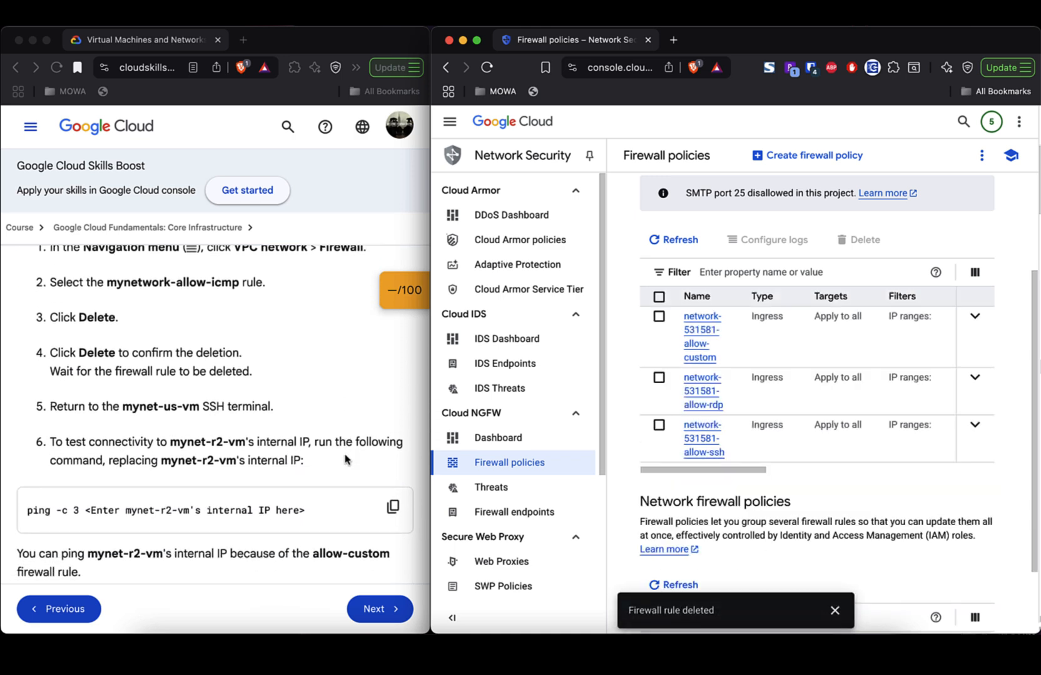
- Rerun ping -c 3 10.142.0.3 and ping -c 3 35.190.159.221 in the SSH terminal
{"action": "key", "text": "super+grave"}
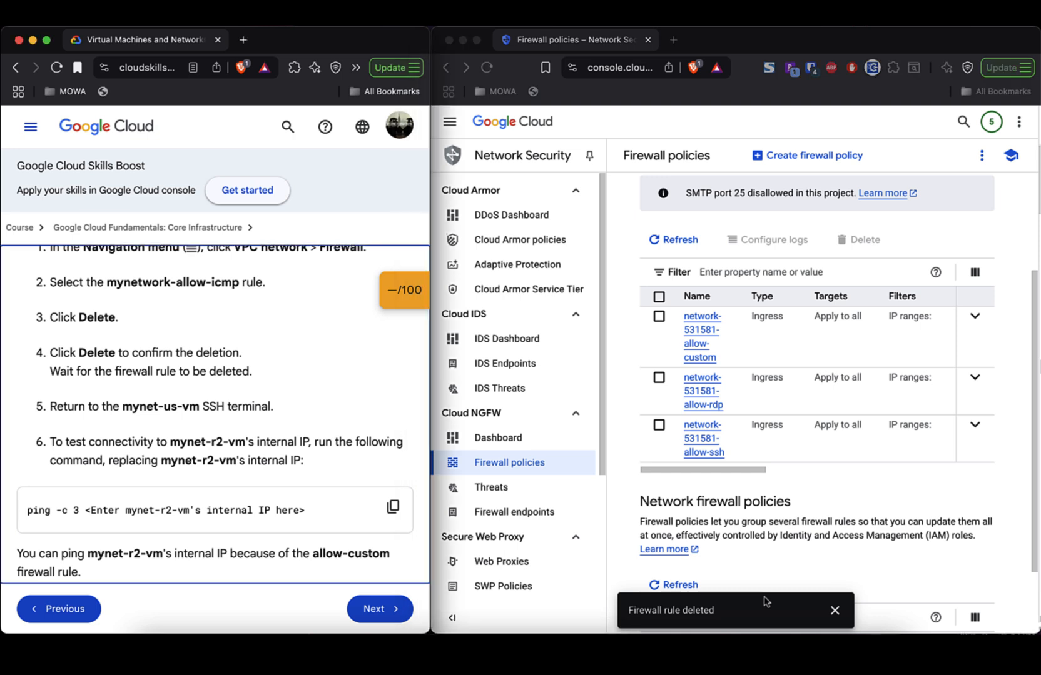
{"action": "key", "text": "super+grave"}
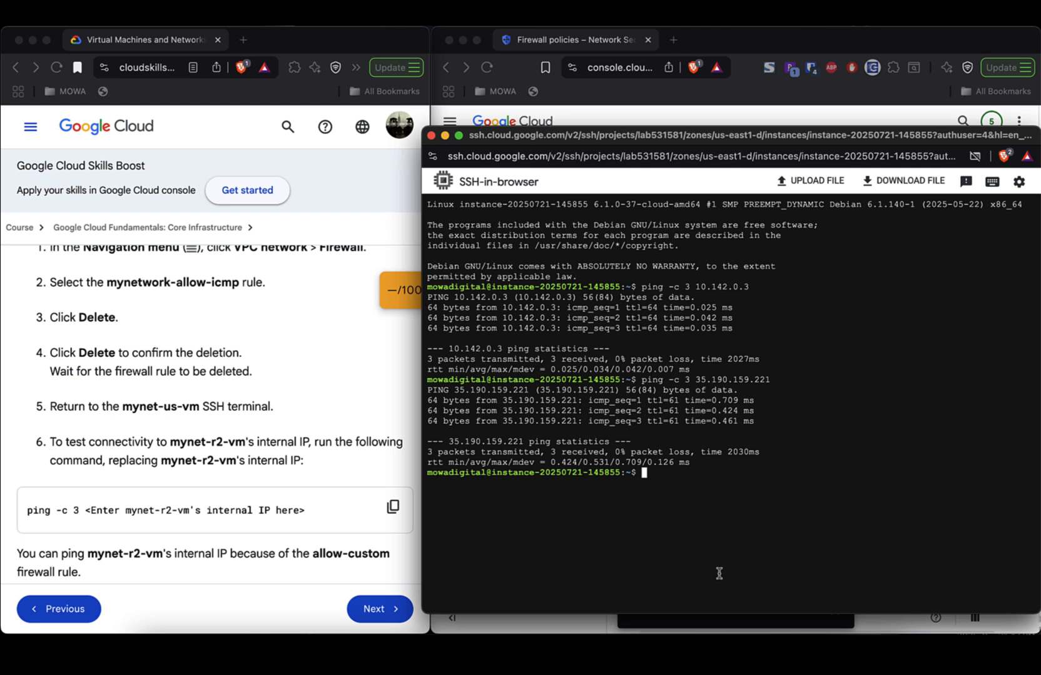
{"action": "key", "text": "Up"}
{"action": "key", "text": "Up"}
{"action": "key", "text": "Return"}
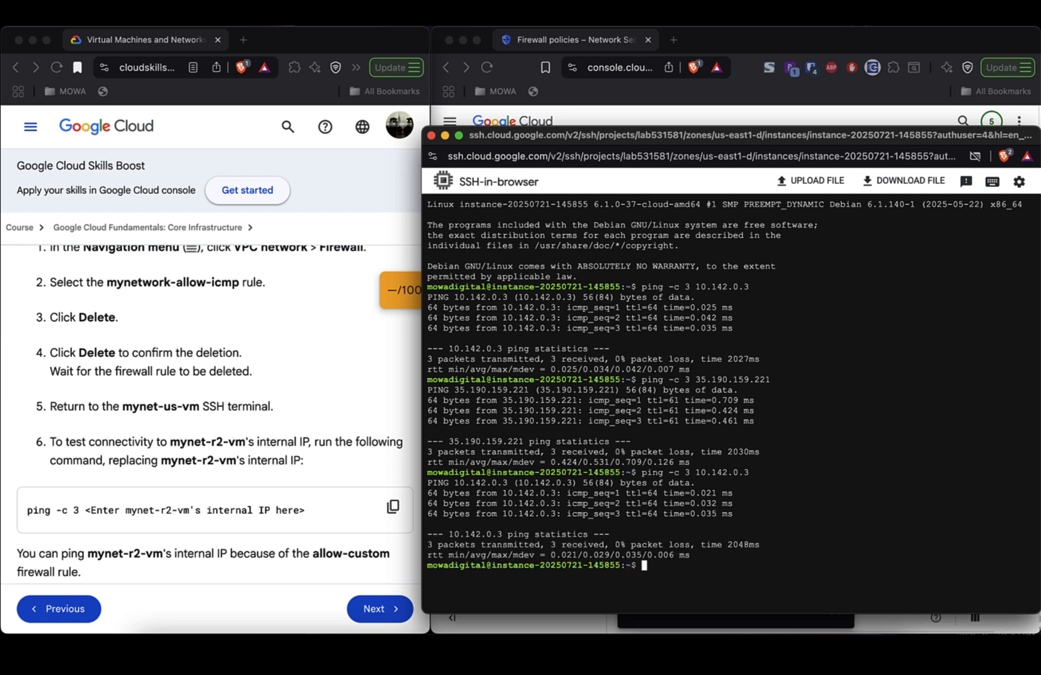
{"action": "key", "text": "Up"}
{"action": "key", "text": "Up"}
{"action": "key", "text": "Return"}
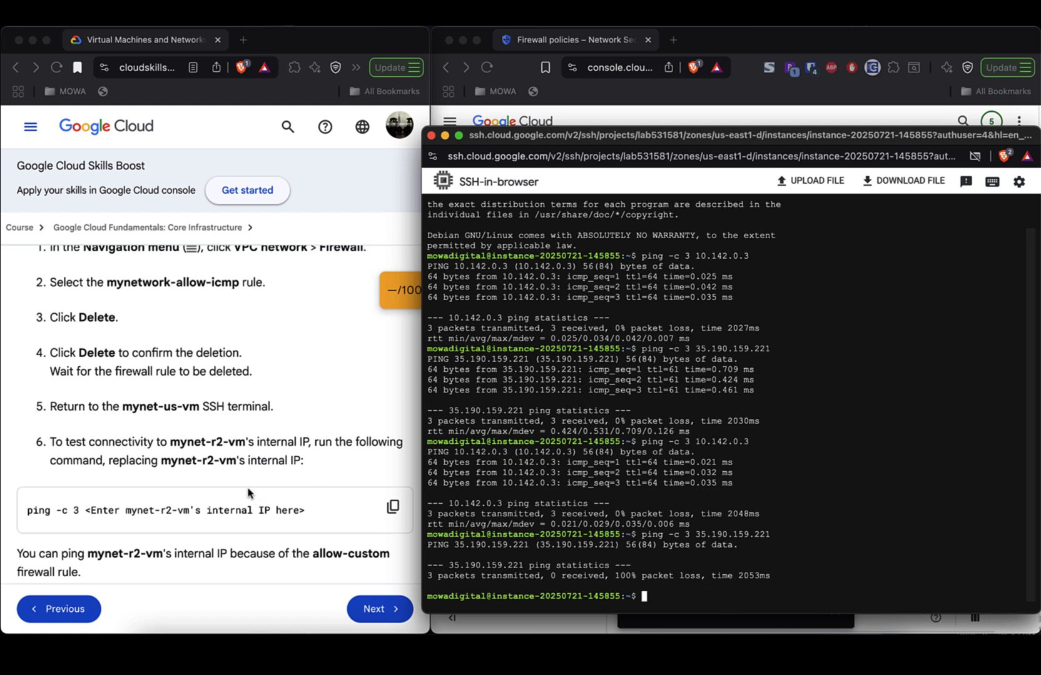
- Read the lab's allow-custom explanation and compare the 0% and 100% packet-loss results in the terminal
{"action": "scroll", "coordinate": [249, 493], "scroll_direction": "down", "scroll_amount": 2}
{"action": "scroll", "coordinate": [249, 493], "scroll_direction": "down", "scroll_amount": 2}
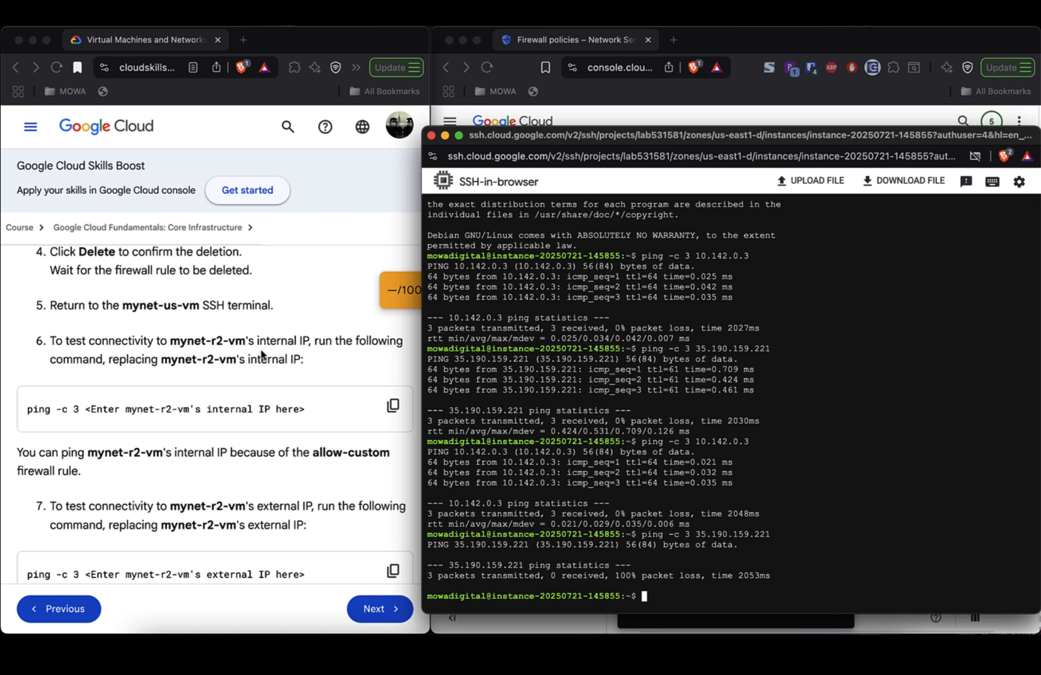
{"action": "triple_click", "coordinate": [69, 453]}
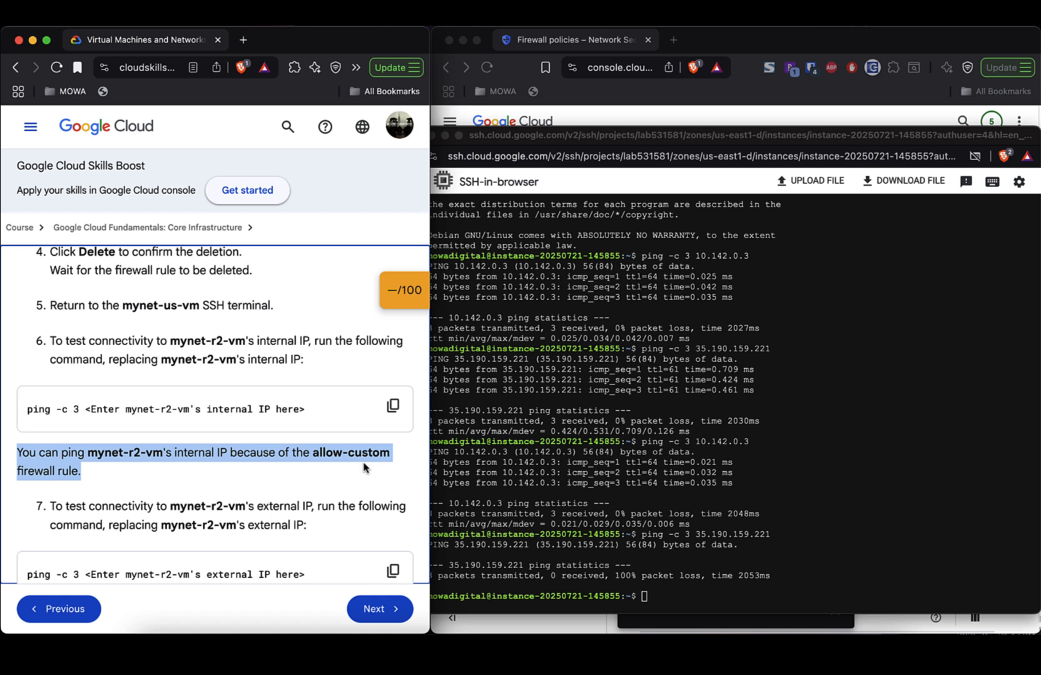
{"action": "scroll", "coordinate": [319, 477], "scroll_direction": "down", "scroll_amount": 3}
{"action": "scroll", "coordinate": [319, 477], "scroll_direction": "down", "scroll_amount": 2}
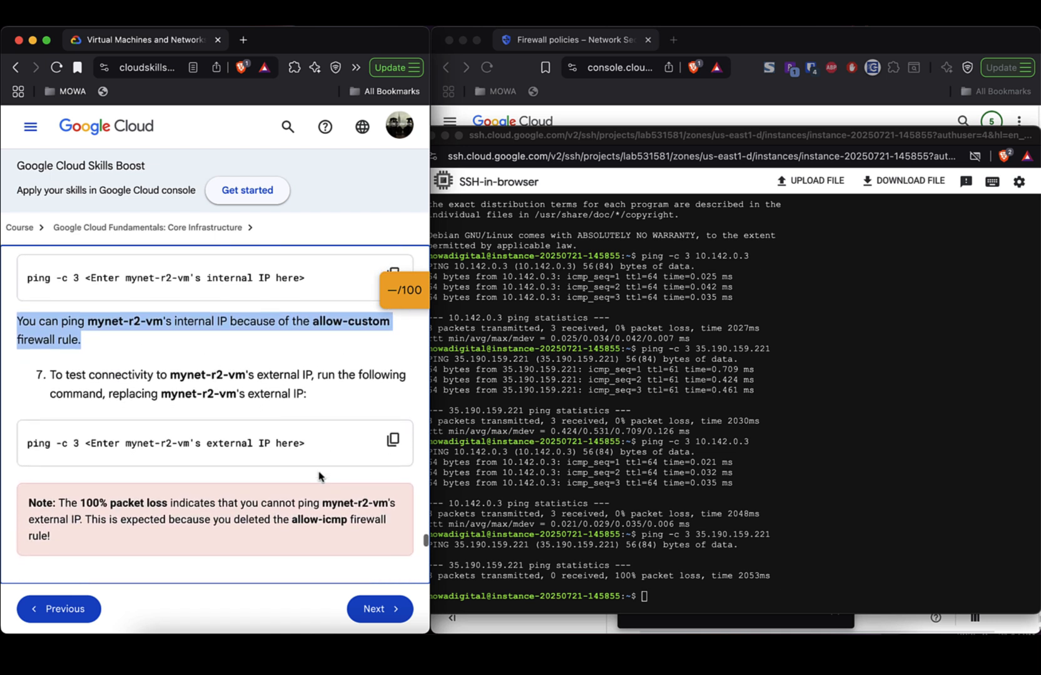
{"action": "scroll", "coordinate": [314, 459], "scroll_direction": "down", "scroll_amount": 2}
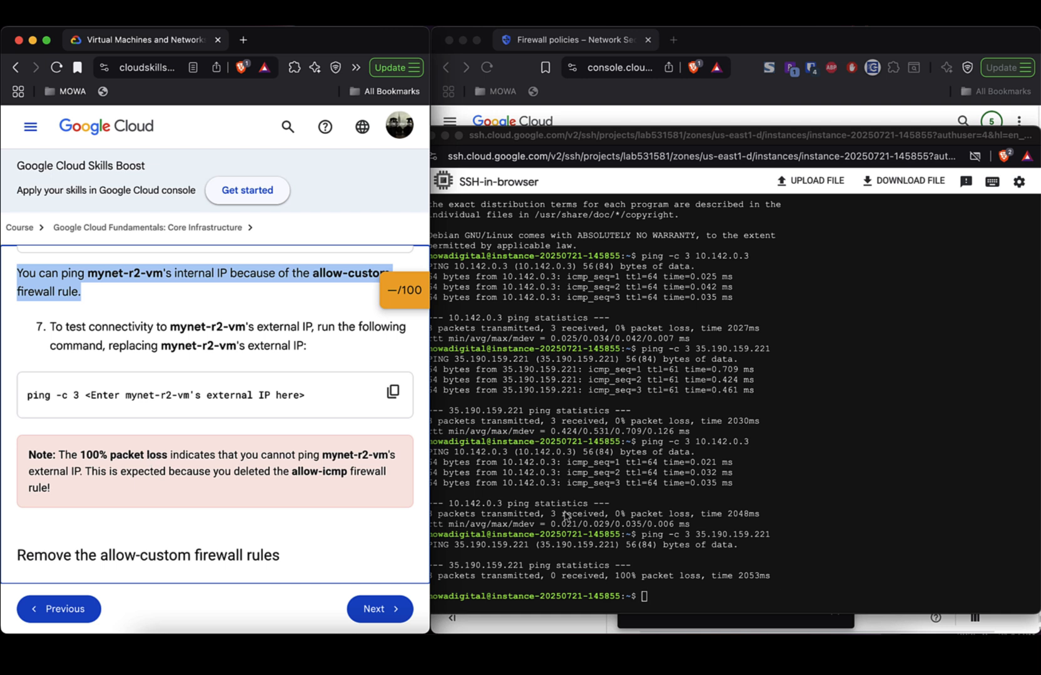
{"action": "left_click", "coordinate": [666, 526]}
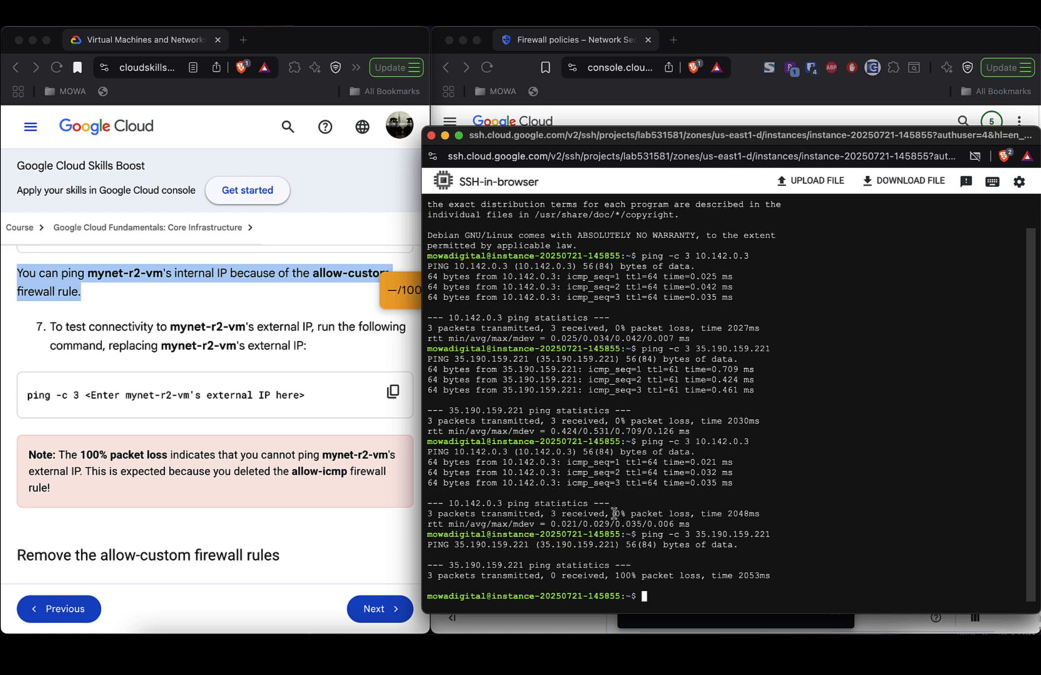
{"action": "left_click_drag", "start_coordinate": [614, 514], "coordinate": [690, 513]}
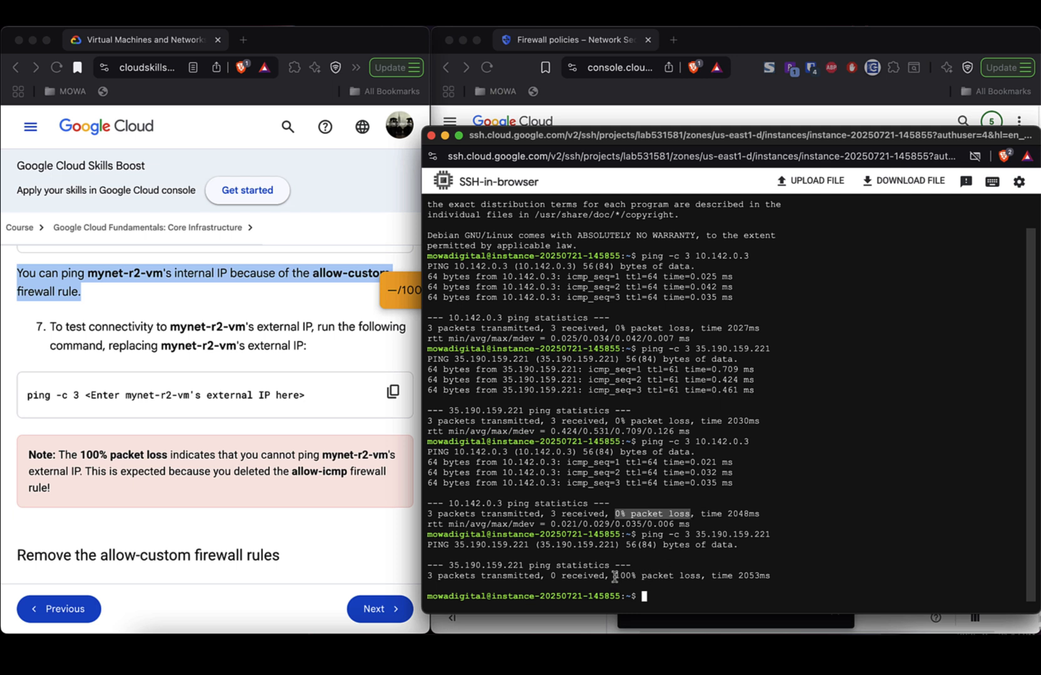
{"action": "left_click_drag", "start_coordinate": [615, 576], "coordinate": [699, 576]}
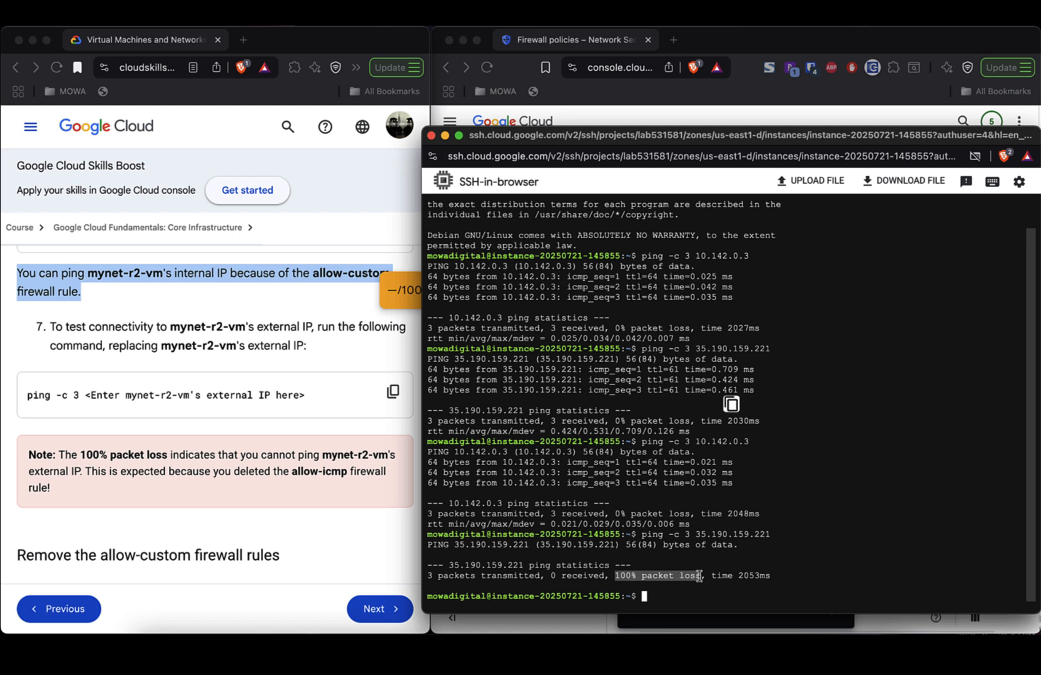
{"action": "left_click", "coordinate": [693, 555]}
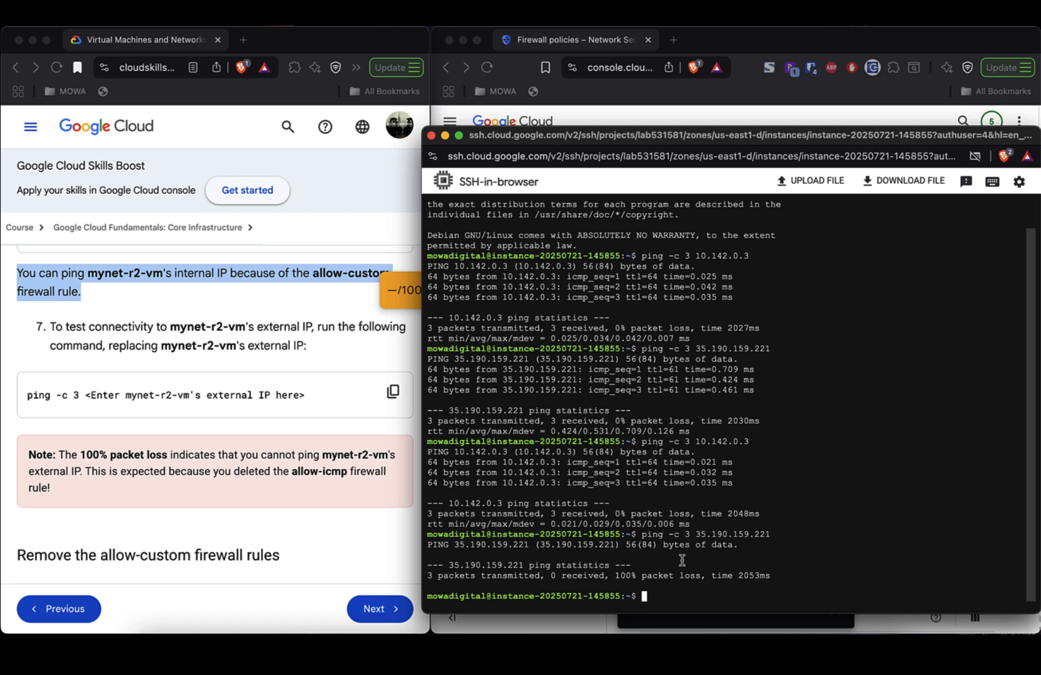
- Read the lab note on 100% packet loss and scroll to 'Remove the allow-custom firewall rules'
{"action": "left_click", "coordinate": [165, 453]}
{"action": "triple_click", "coordinate": [164, 452]}
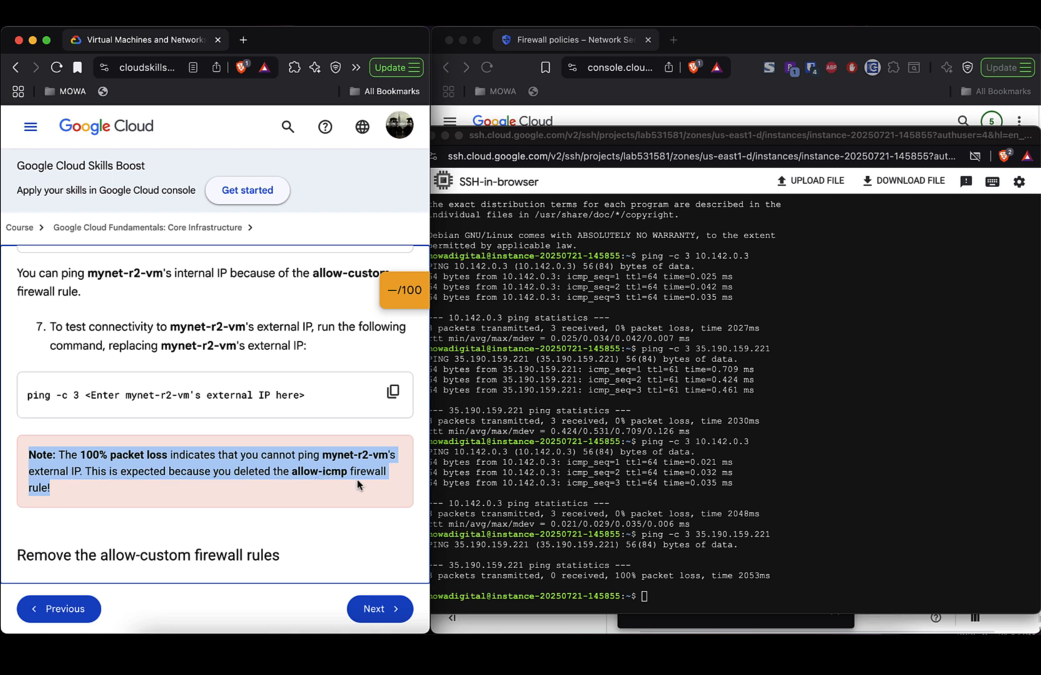
{"action": "scroll", "coordinate": [365, 485], "scroll_direction": "down", "scroll_amount": 2}
{"action": "scroll", "coordinate": [366, 485], "scroll_direction": "down", "scroll_amount": 6}
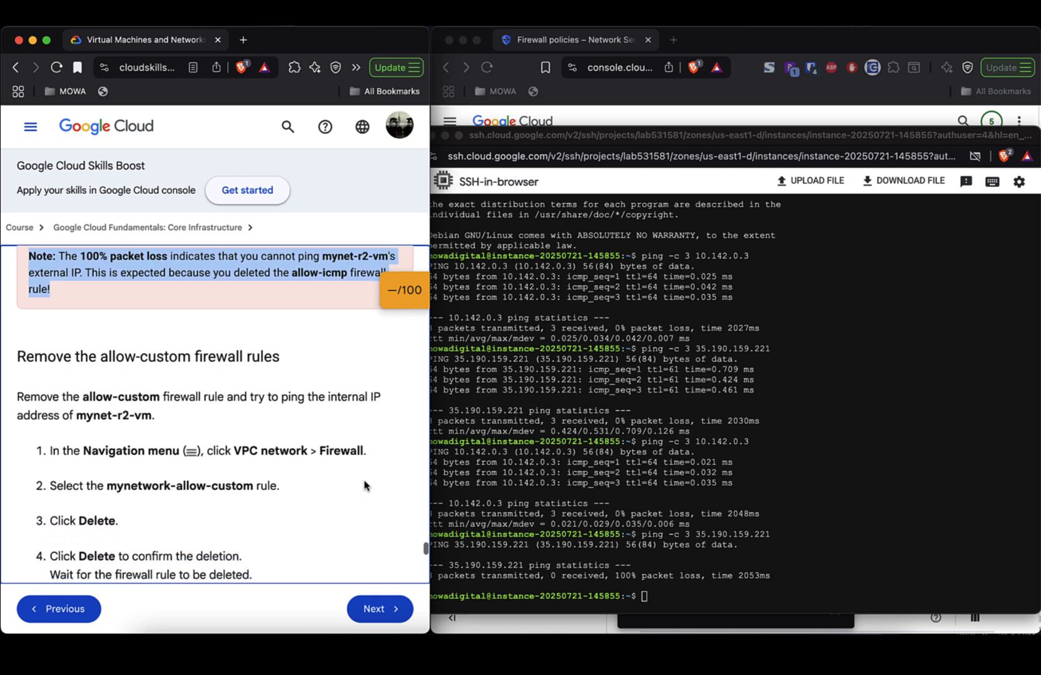
{"action": "scroll", "coordinate": [366, 485], "scroll_direction": "down", "scroll_amount": 1}
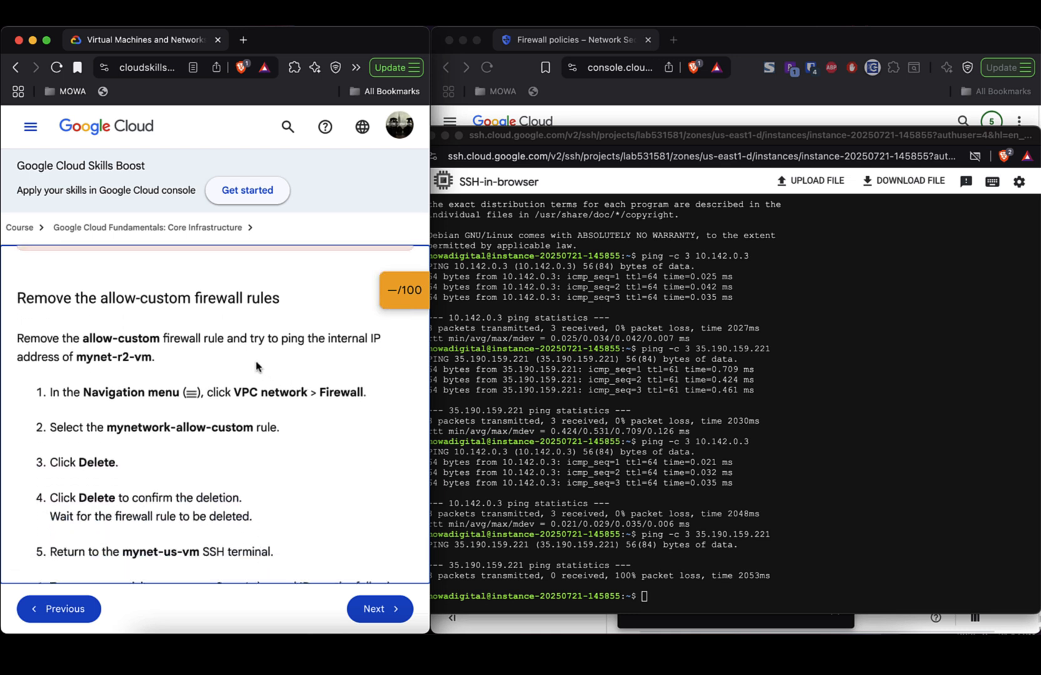
{"action": "triple_click", "coordinate": [182, 299]}
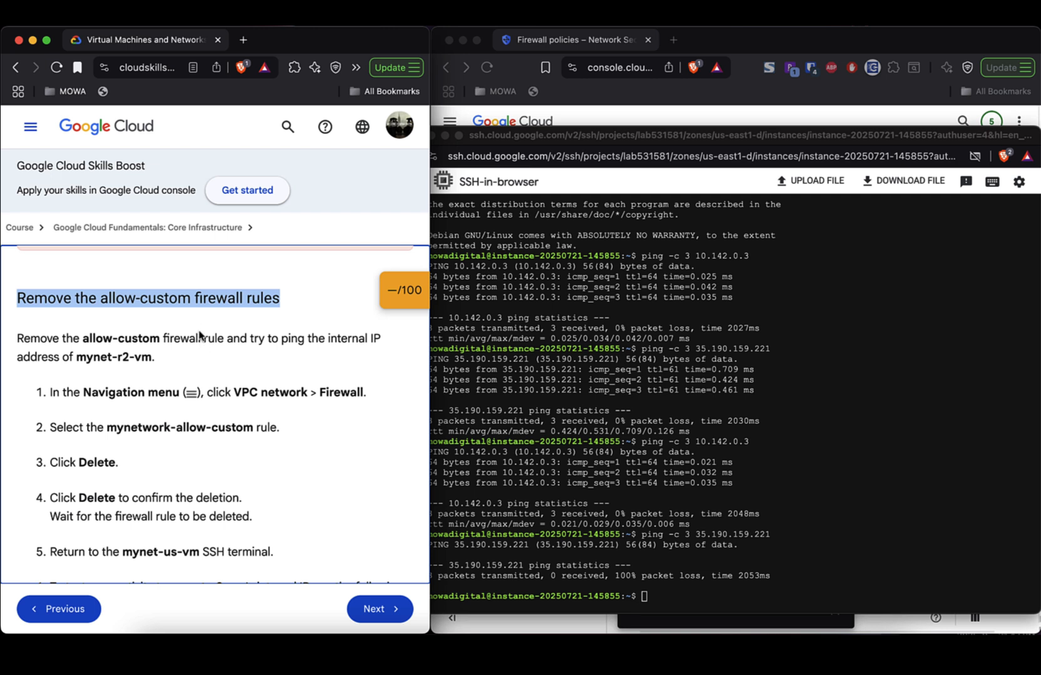
- Tick network-531581-allow-custom in the firewall rules list, delete it, and confirm the deletion
{"action": "left_click", "coordinate": [810, 125]}
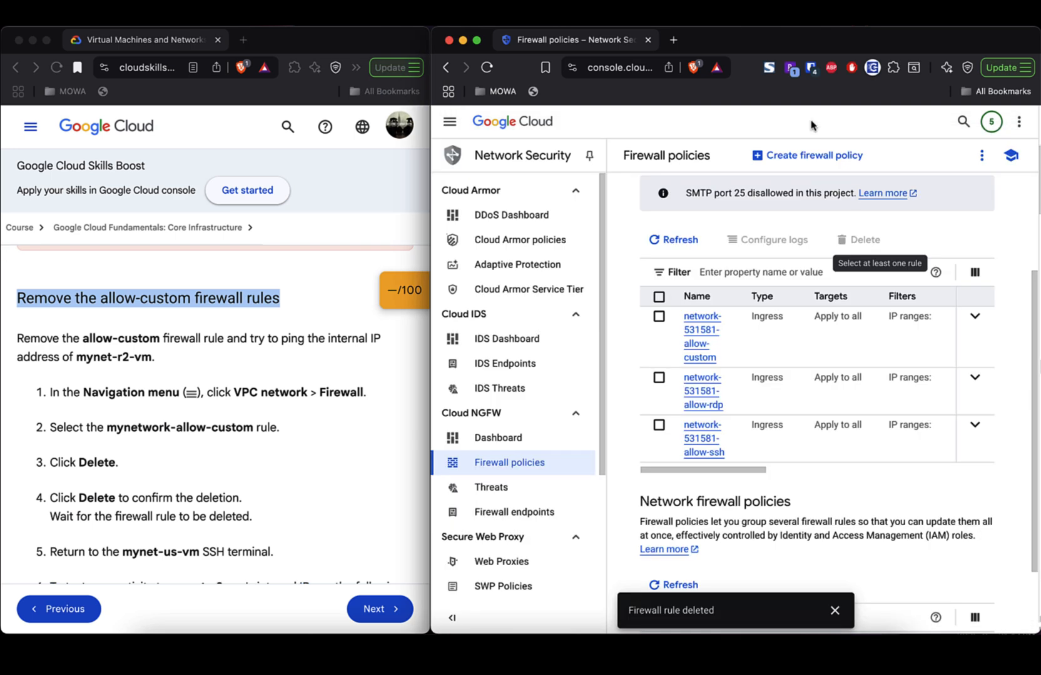
{"action": "left_click", "coordinate": [659, 317]}
{"action": "left_click", "coordinate": [867, 240]}
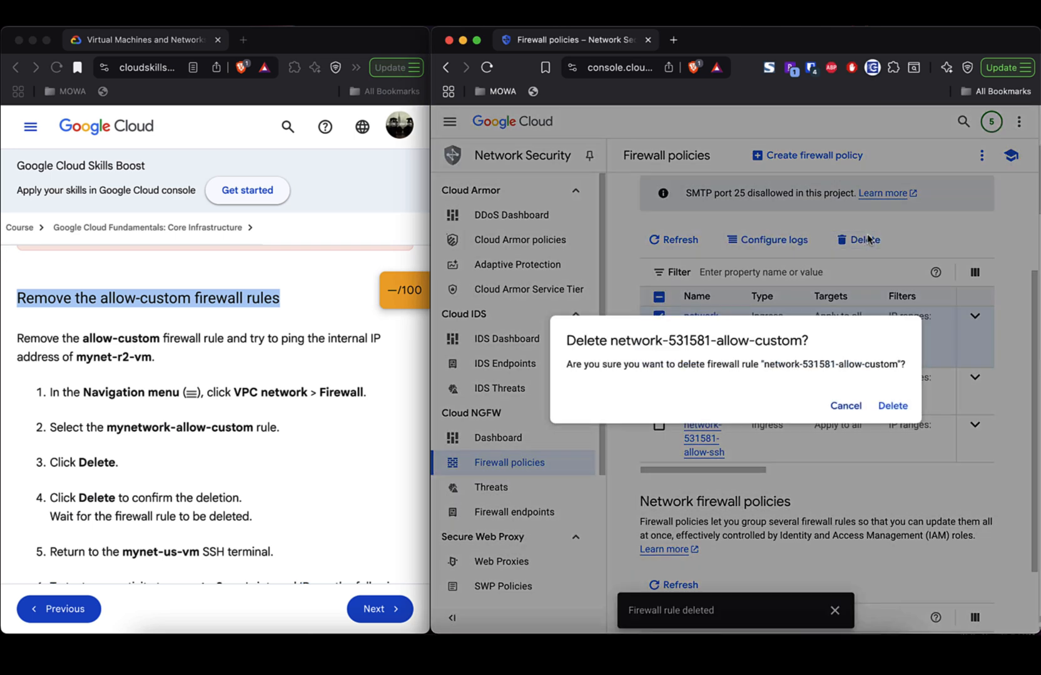
{"action": "left_click", "coordinate": [892, 406]}
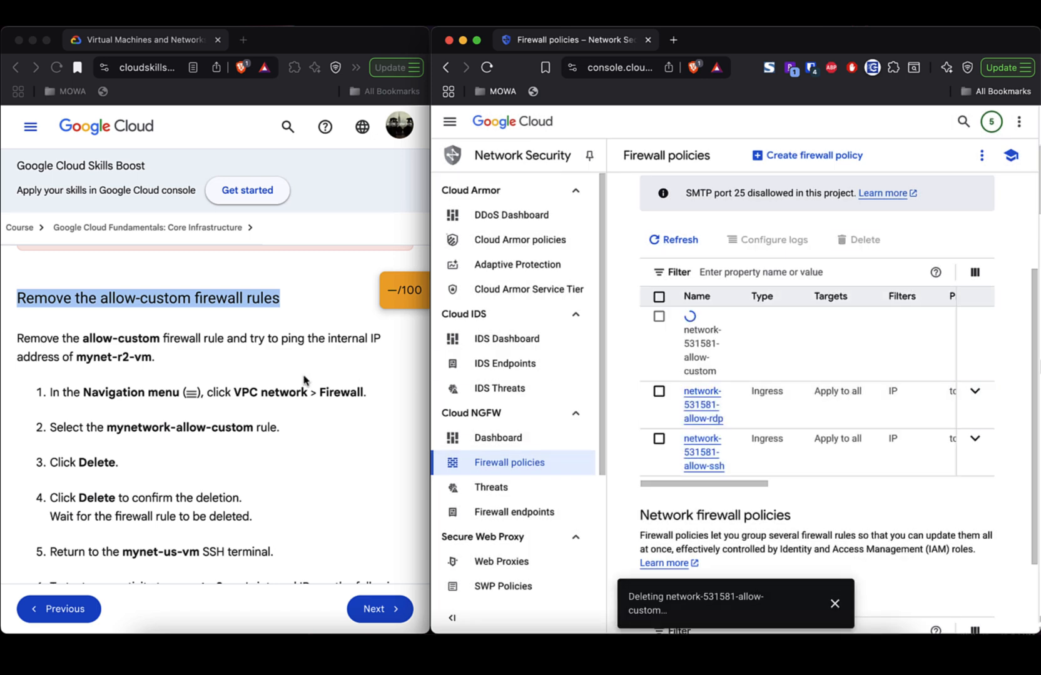
{"action": "scroll", "coordinate": [305, 380], "scroll_direction": "down", "scroll_amount": 3}
{"action": "scroll", "coordinate": [304, 380], "scroll_direction": "down", "scroll_amount": 5}
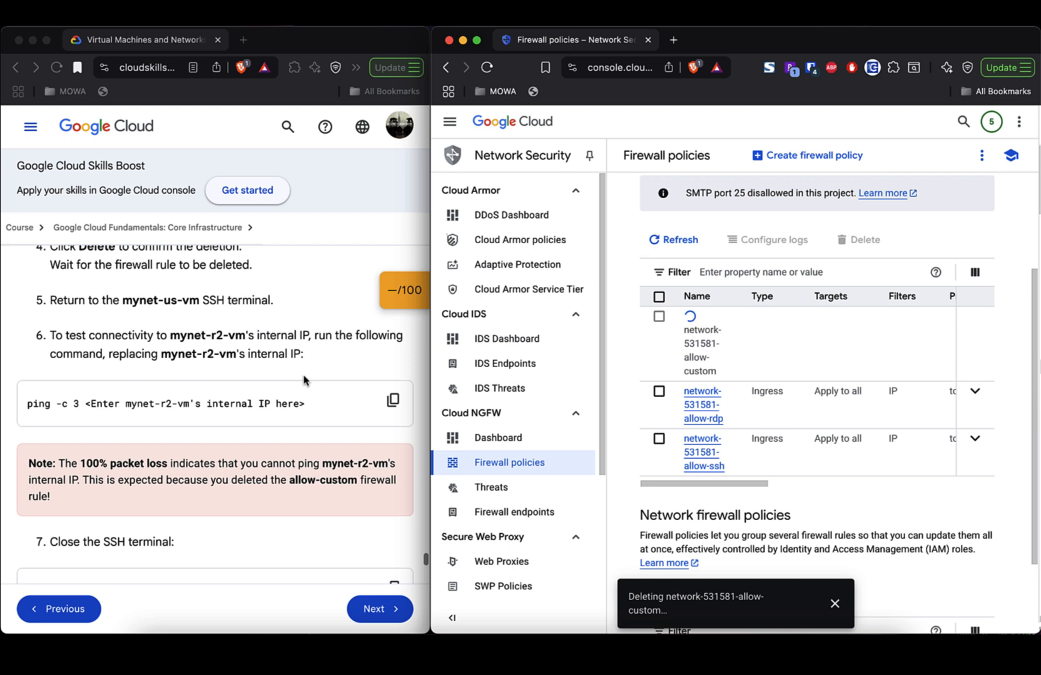
{"action": "scroll", "coordinate": [305, 380], "scroll_direction": "down", "scroll_amount": 2}
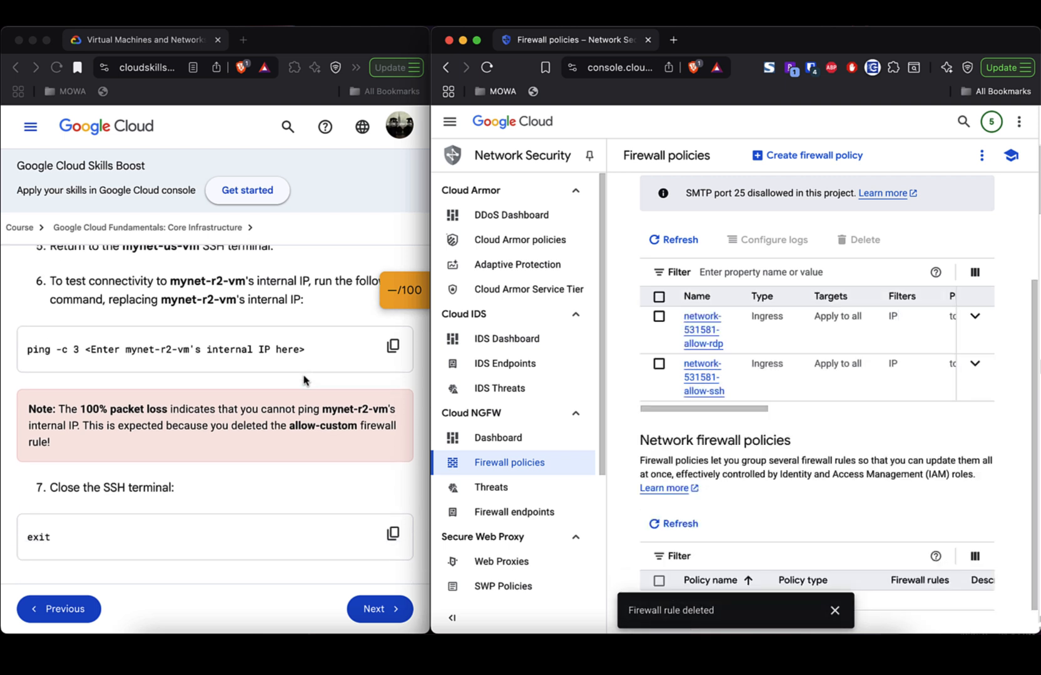
{"action": "key", "text": "super+Tab"}
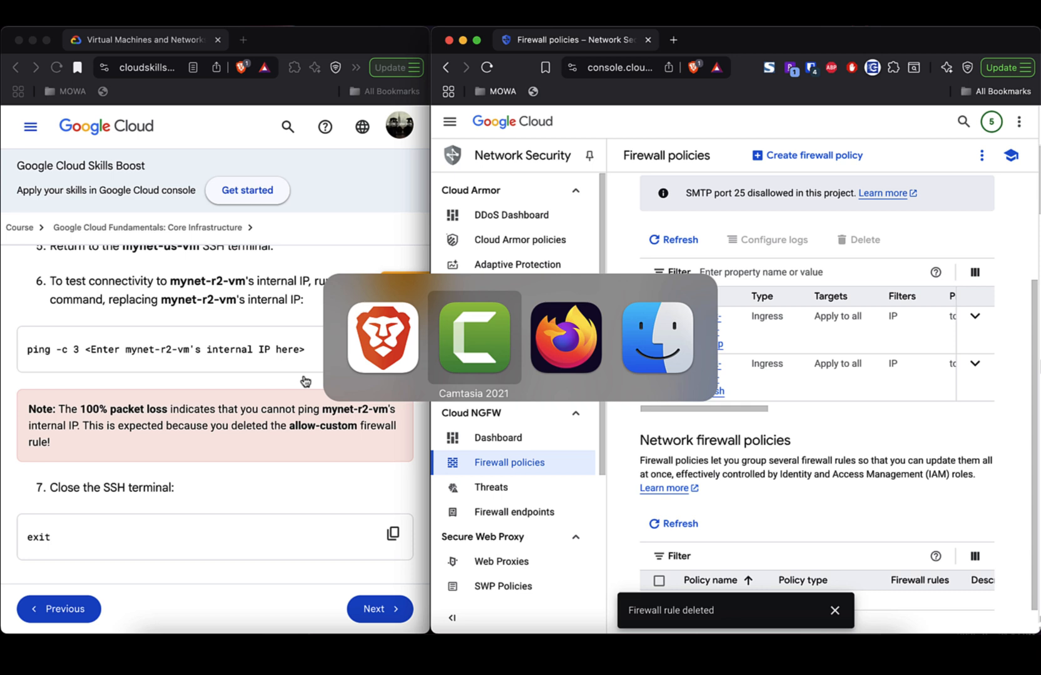
- Rerun ping -c 3 10.142.0.3, then check the firewall rules page and dismiss the deletion notice
{"action": "key", "text": "super+shift+Tab"}
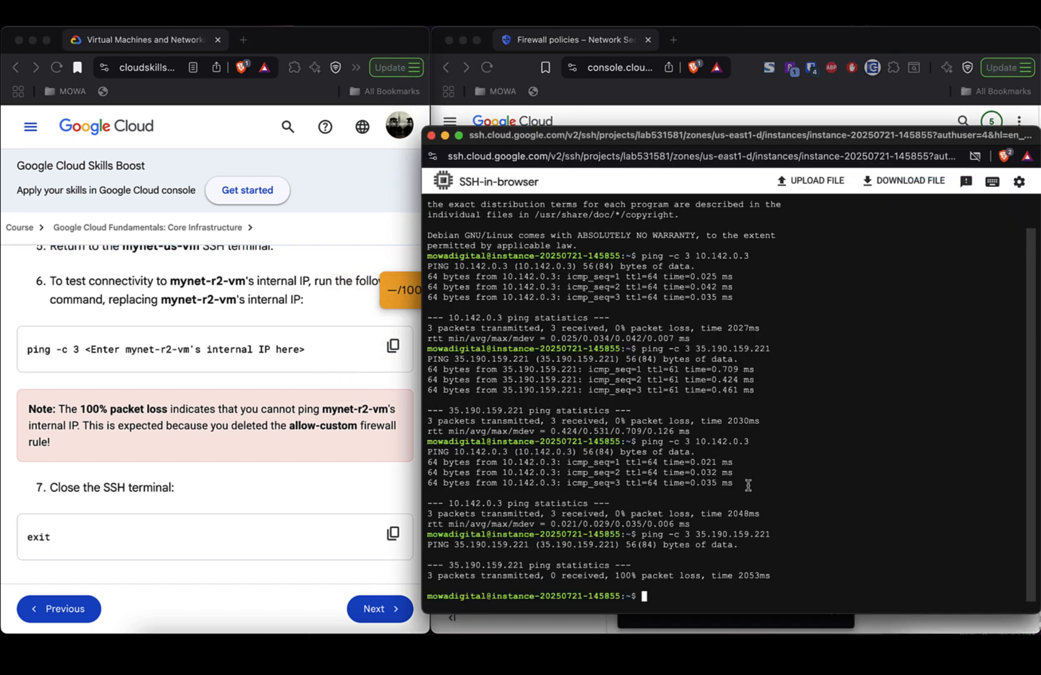
{"action": "key", "text": "Up"}
{"action": "key", "text": "Up"}
{"action": "key", "text": "Return"}
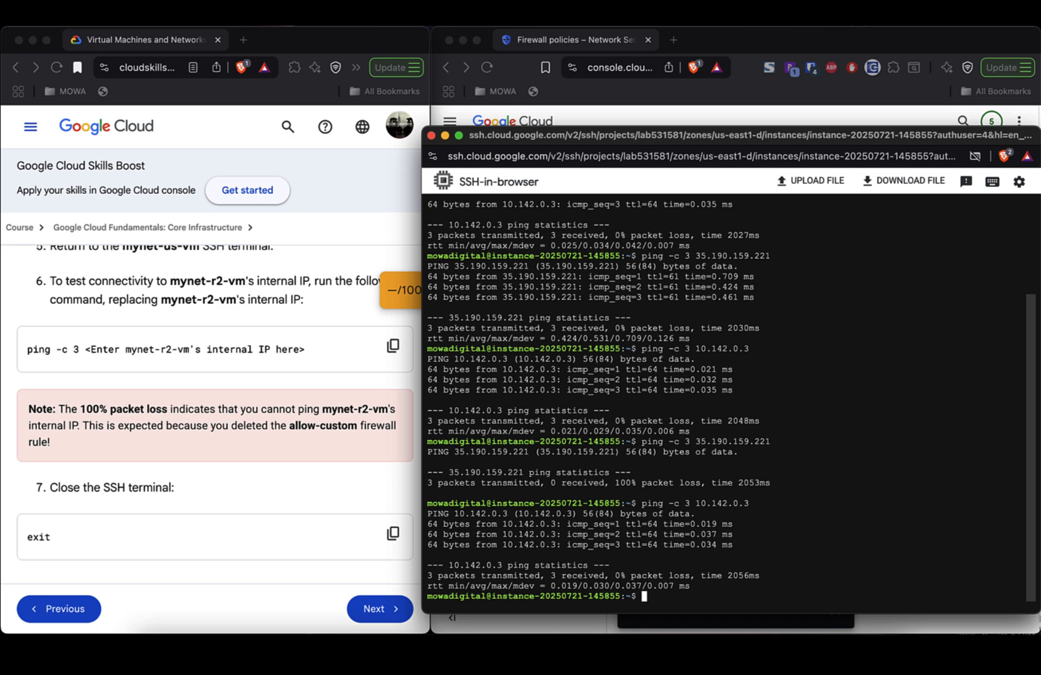
{"action": "left_click", "coordinate": [250, 488]}
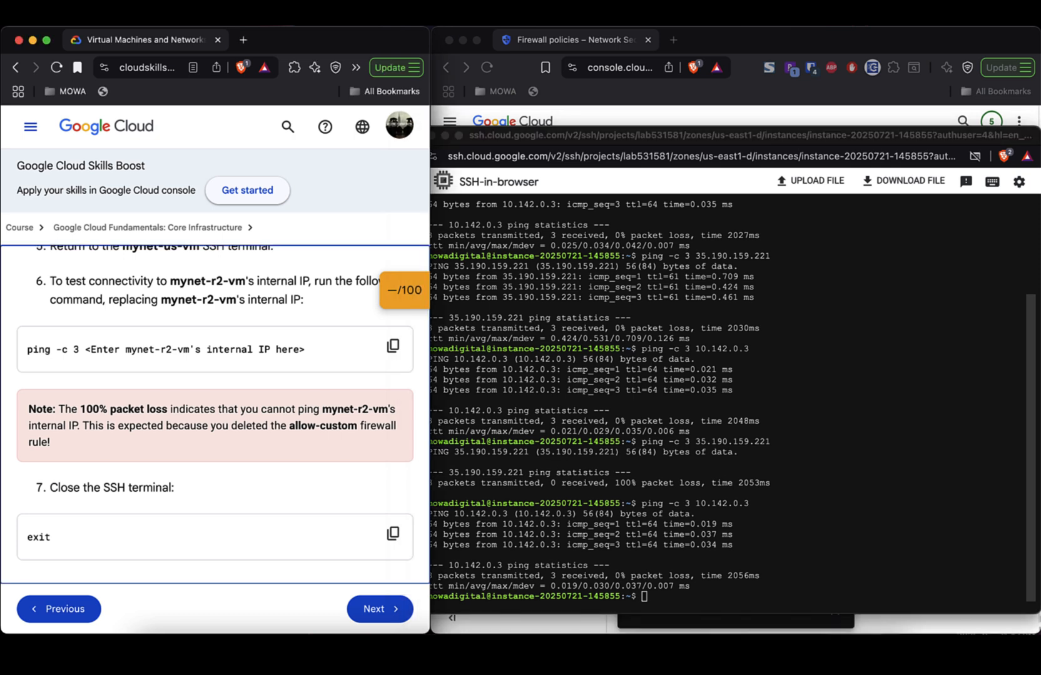
{"action": "left_click", "coordinate": [839, 114]}
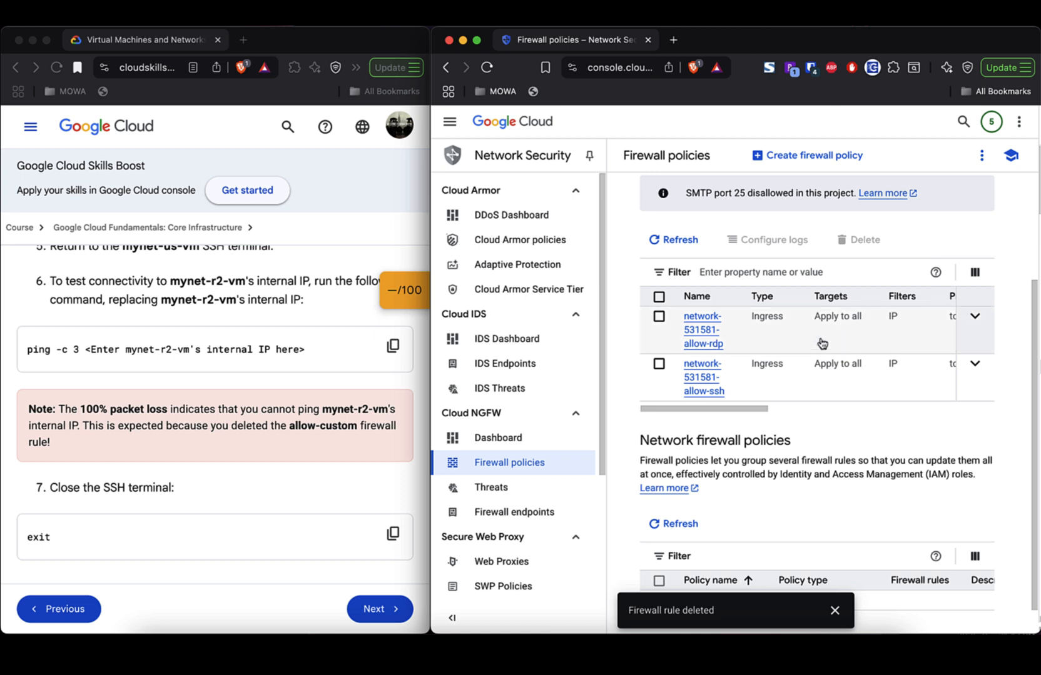
{"action": "left_click", "coordinate": [834, 610]}
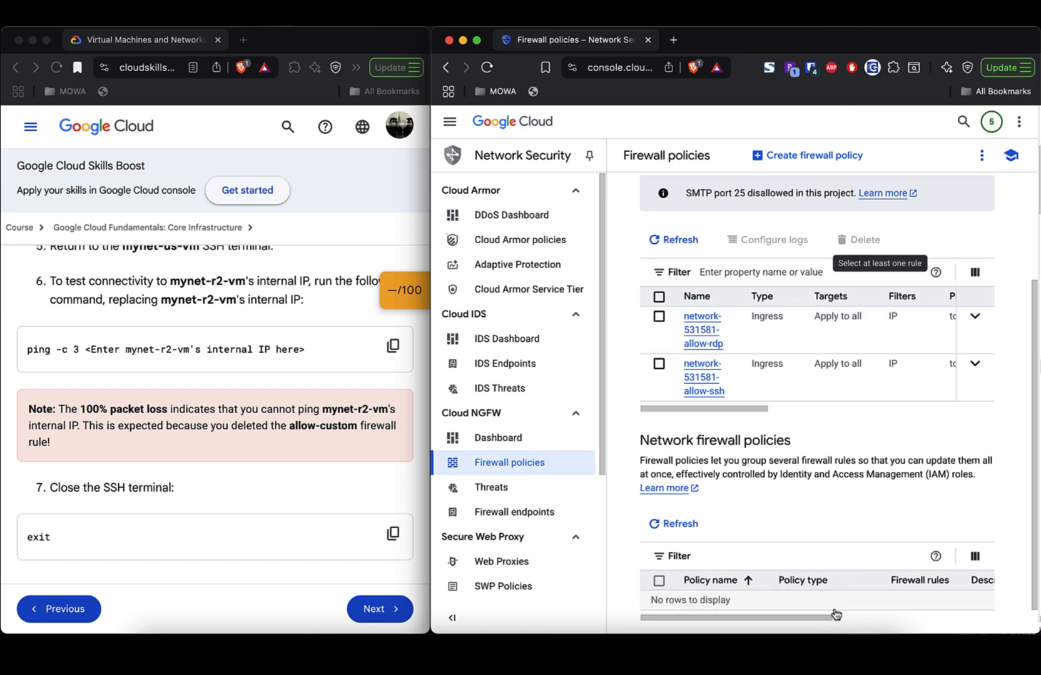
{"action": "scroll", "coordinate": [862, 403], "scroll_direction": "down", "scroll_amount": 1}
{"action": "scroll", "coordinate": [862, 403], "scroll_direction": "up", "scroll_amount": 4}
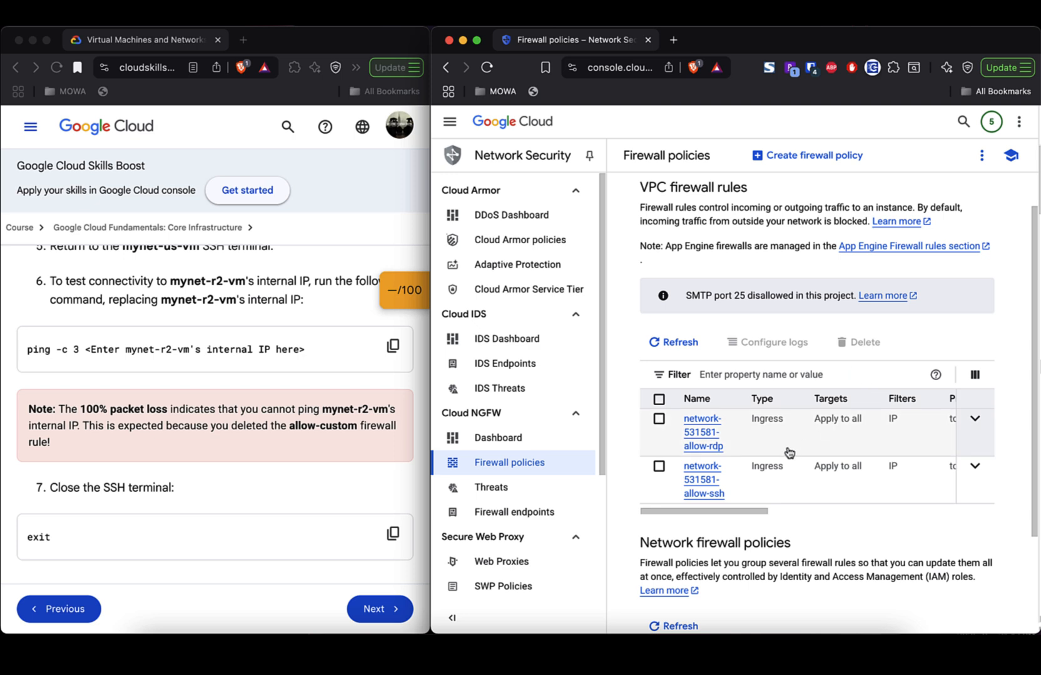
- Ping 10.142.0.3 again, then review the firewall rules page and the lab instructions
{"action": "key", "text": "super+grave"}
{"action": "key", "text": "super+grave"}
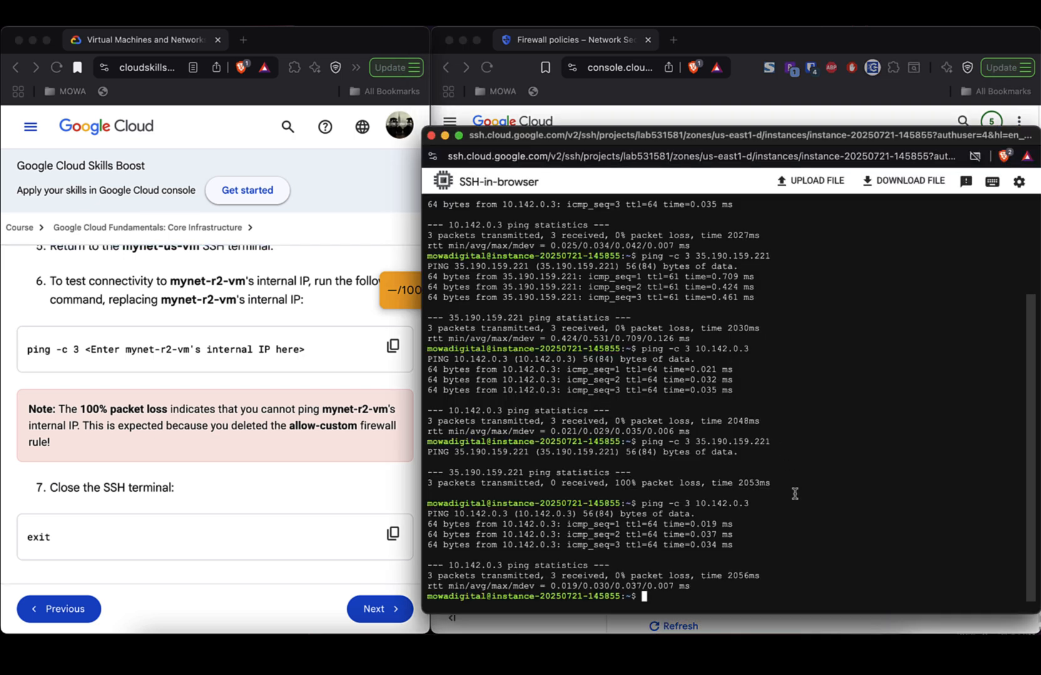
{"action": "key", "text": "Up"}
{"action": "key", "text": "Up"}
{"action": "key", "text": "Down"}
{"action": "key", "text": "Return"}
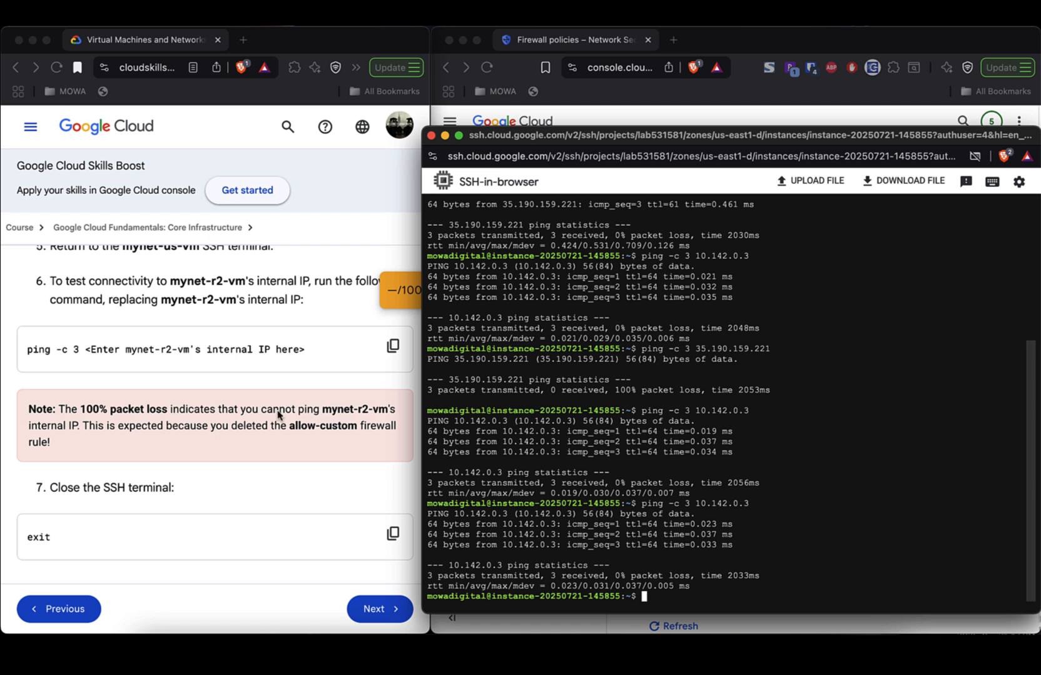
{"action": "scroll", "coordinate": [246, 312], "scroll_direction": "up", "scroll_amount": 2}
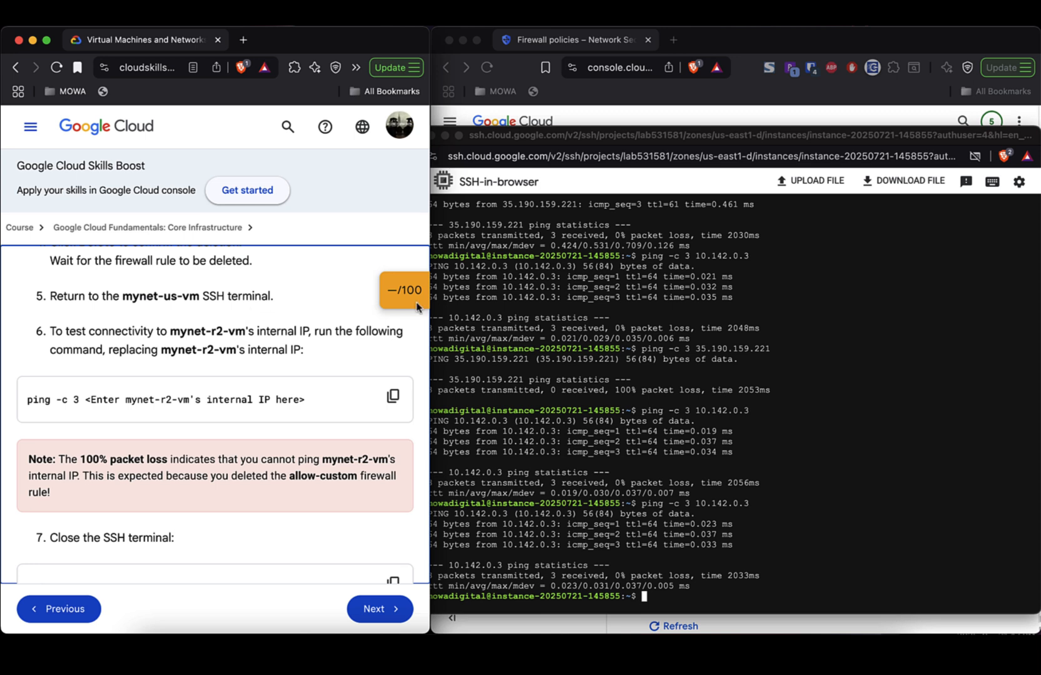
{"action": "left_click", "coordinate": [668, 124]}
{"action": "scroll", "coordinate": [731, 283], "scroll_direction": "up", "scroll_amount": 1}
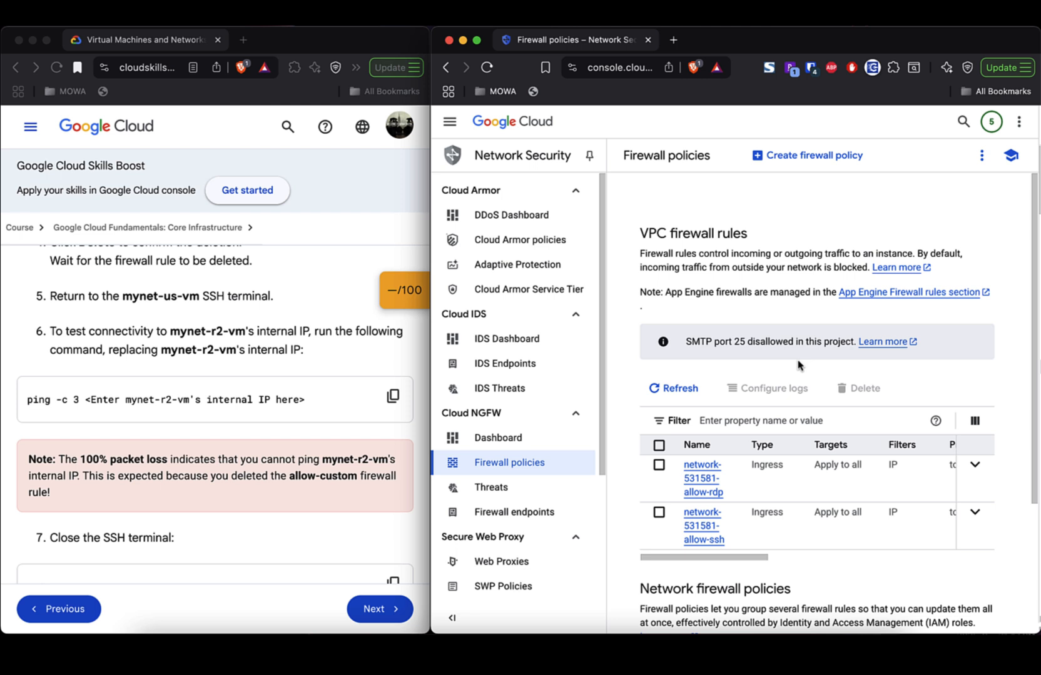
{"action": "key", "text": "super+grave"}
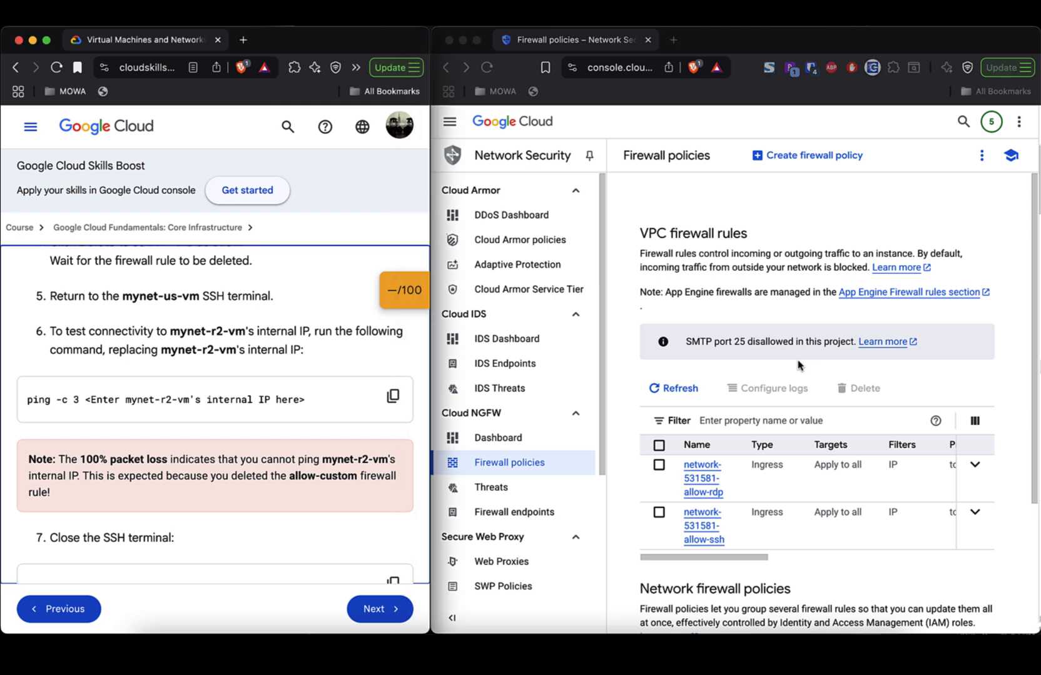
{"action": "scroll", "coordinate": [797, 366], "scroll_direction": "down", "scroll_amount": 3}
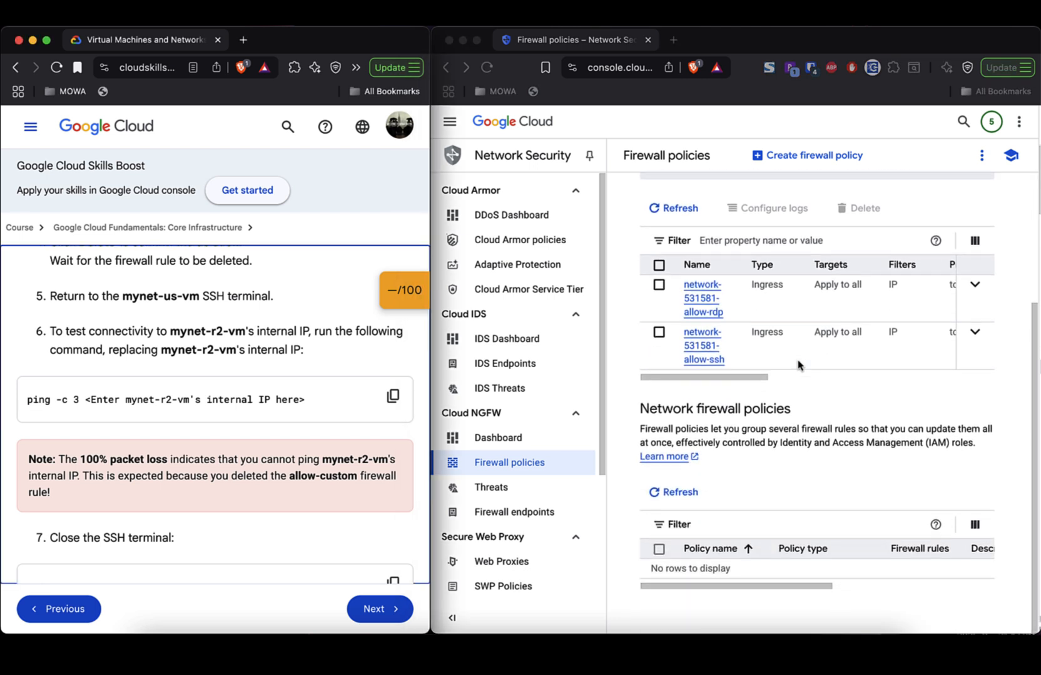
{"action": "scroll", "coordinate": [797, 365], "scroll_direction": "up", "scroll_amount": 3}
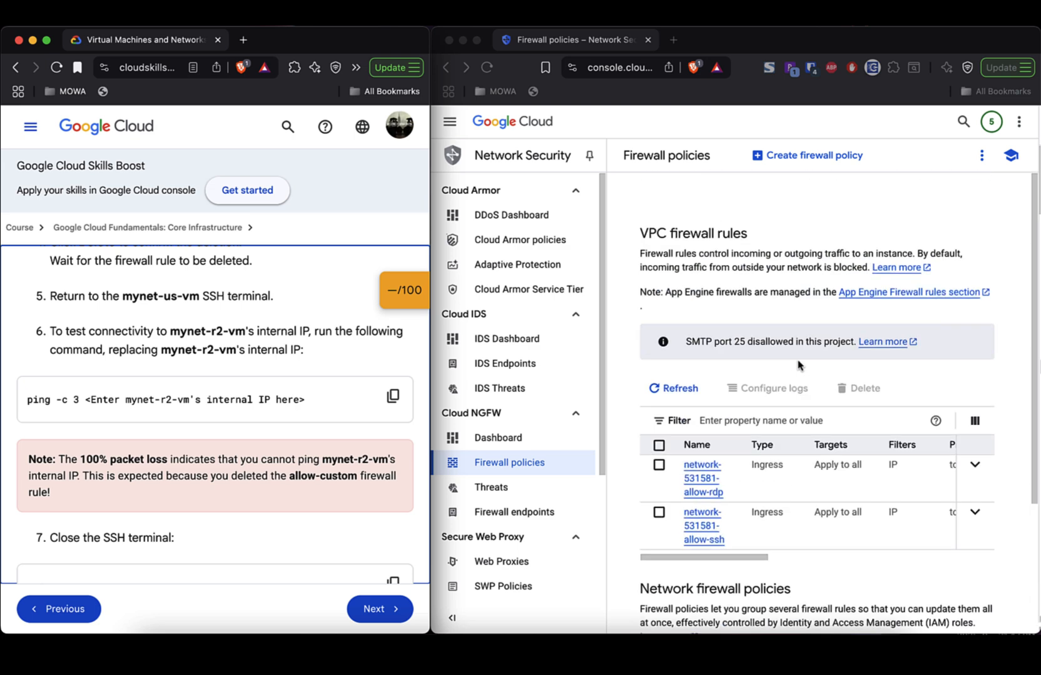
- Ping 10.142.0.3 once more, confirming 0% loss, then log out of the VM with exit
{"action": "key", "text": "super+grave"}
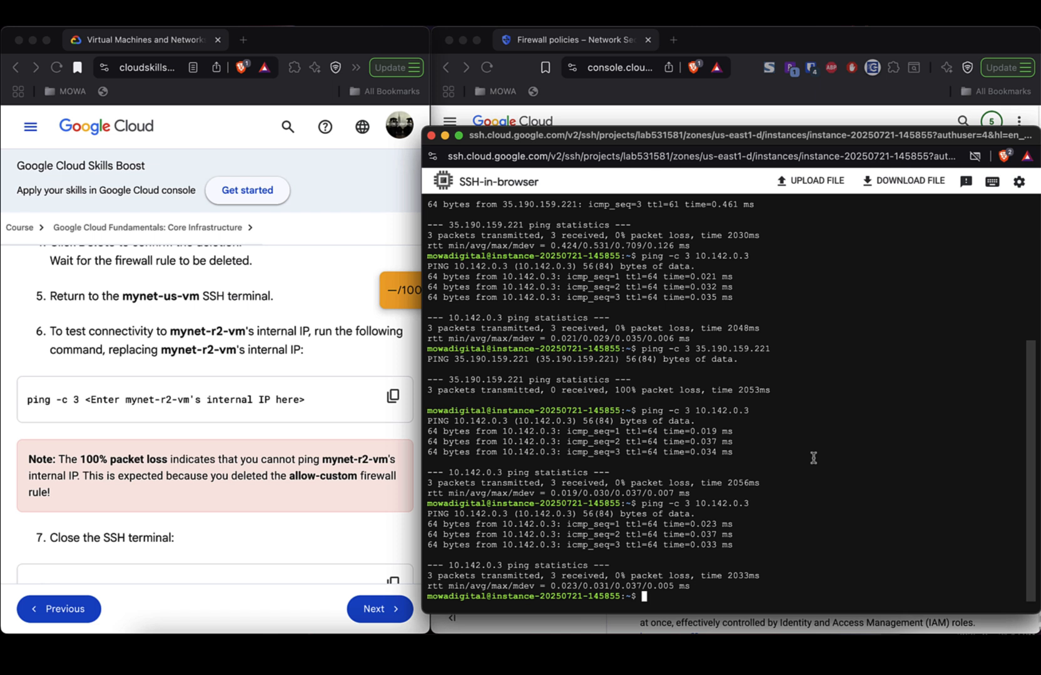
{"action": "key", "text": "Up"}
{"action": "key", "text": "Return"}
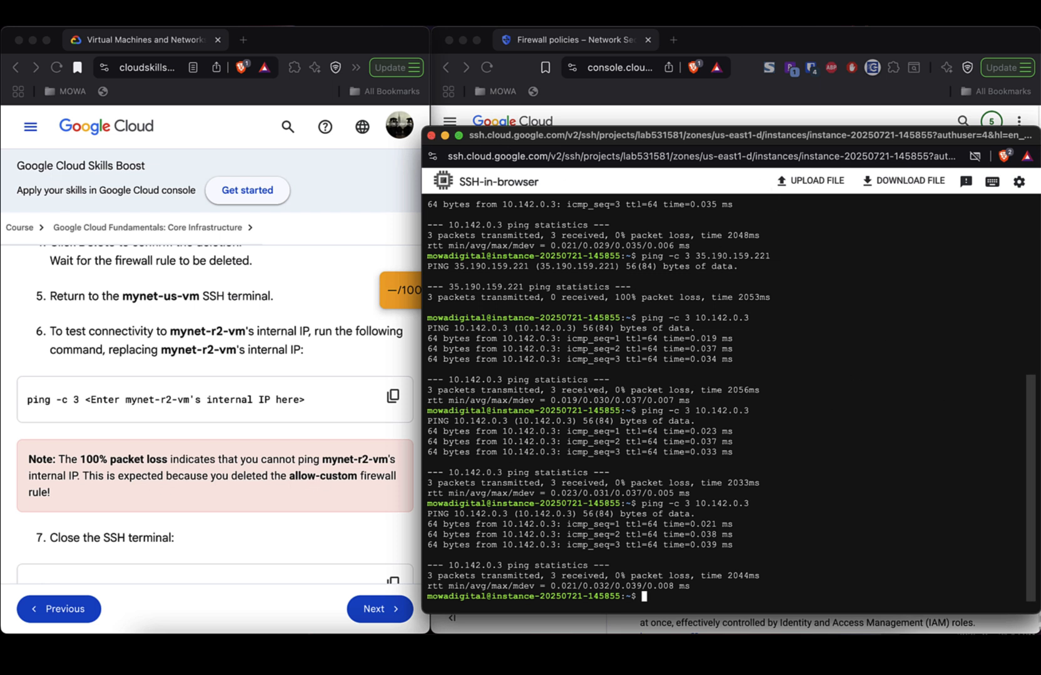
{"action": "type", "text": "exit"}
{"action": "key", "text": "Return"}
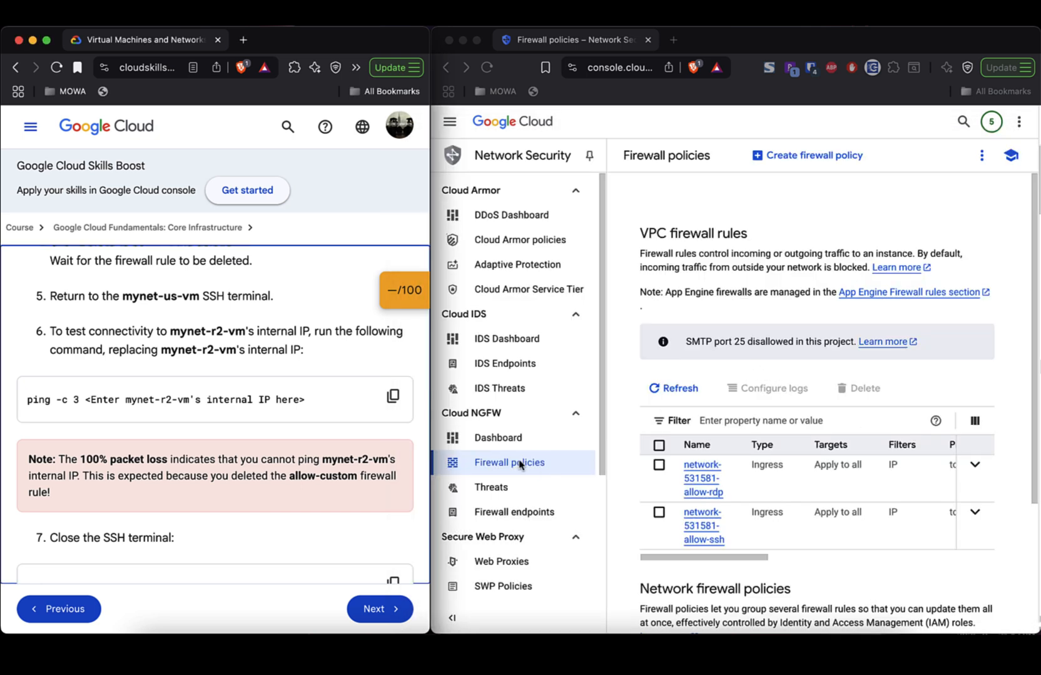
- Go from Firewall policies through the navigation menu to Compute Engine > VM instances
{"action": "left_click", "coordinate": [560, 469]}
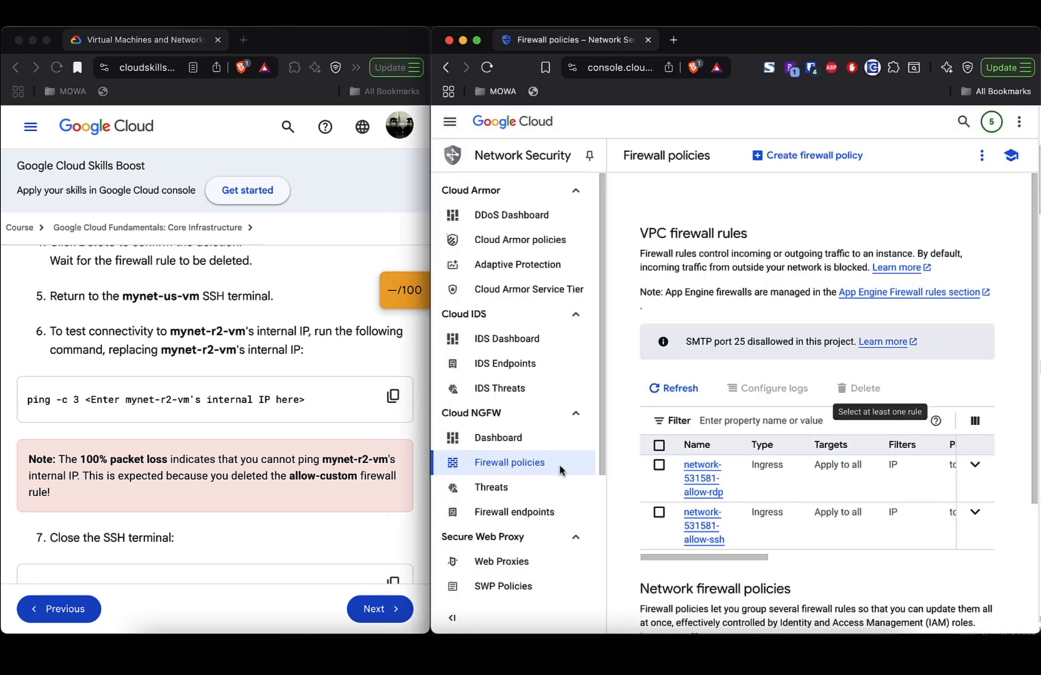
{"action": "scroll", "coordinate": [560, 469], "scroll_direction": "down", "scroll_amount": 5}
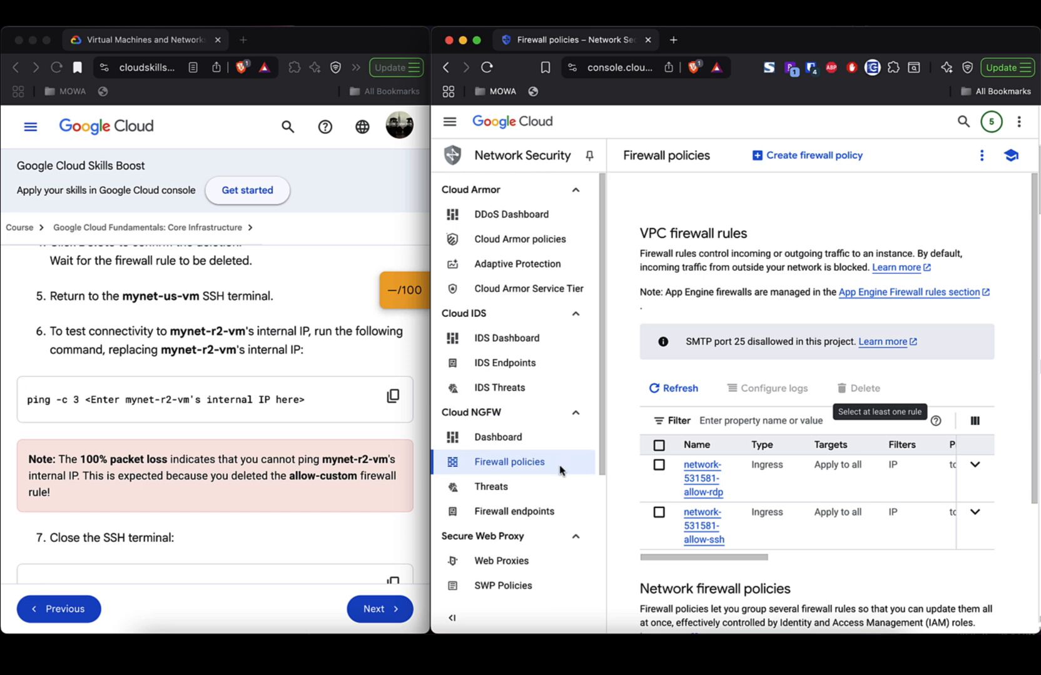
{"action": "left_click", "coordinate": [450, 121]}
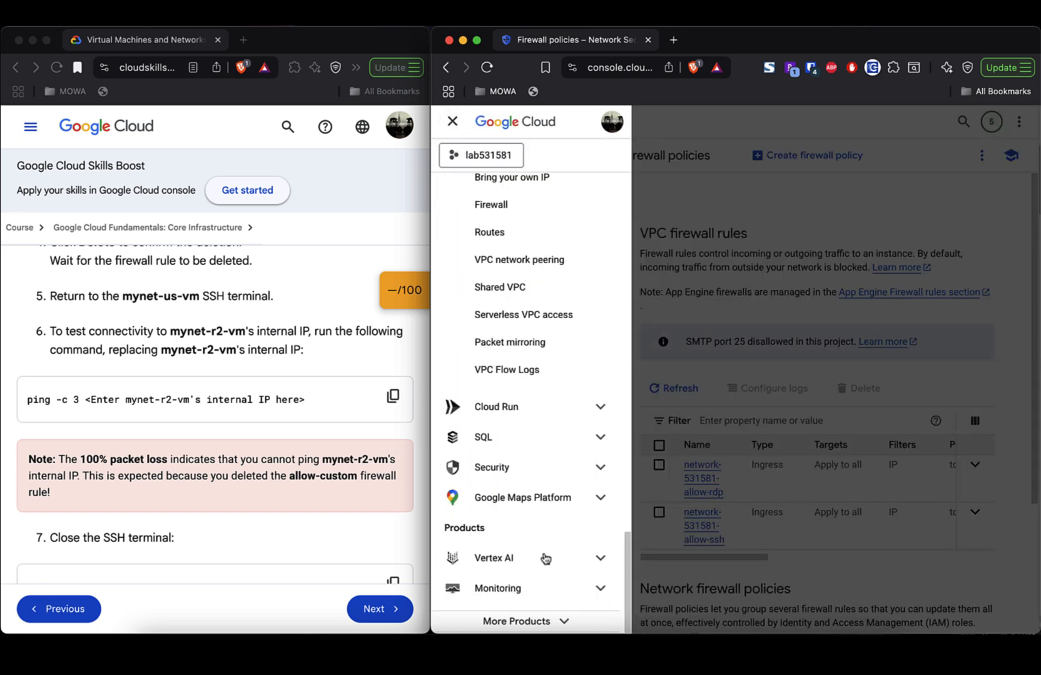
{"action": "scroll", "coordinate": [545, 559], "scroll_direction": "up", "scroll_amount": 6}
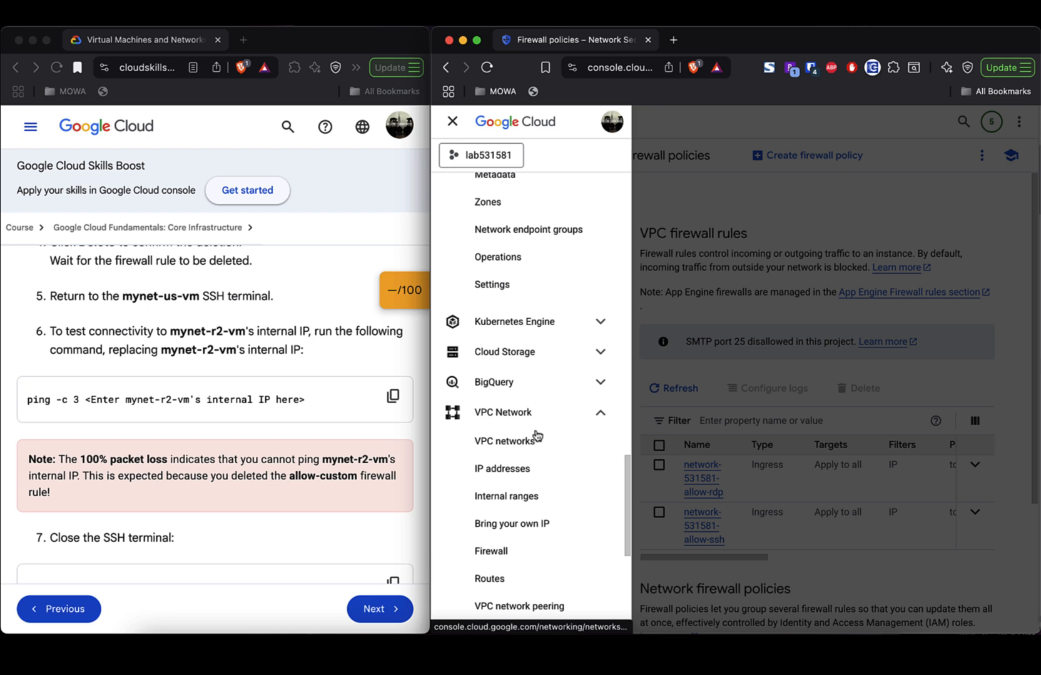
{"action": "scroll", "coordinate": [537, 435], "scroll_direction": "up", "scroll_amount": 10}
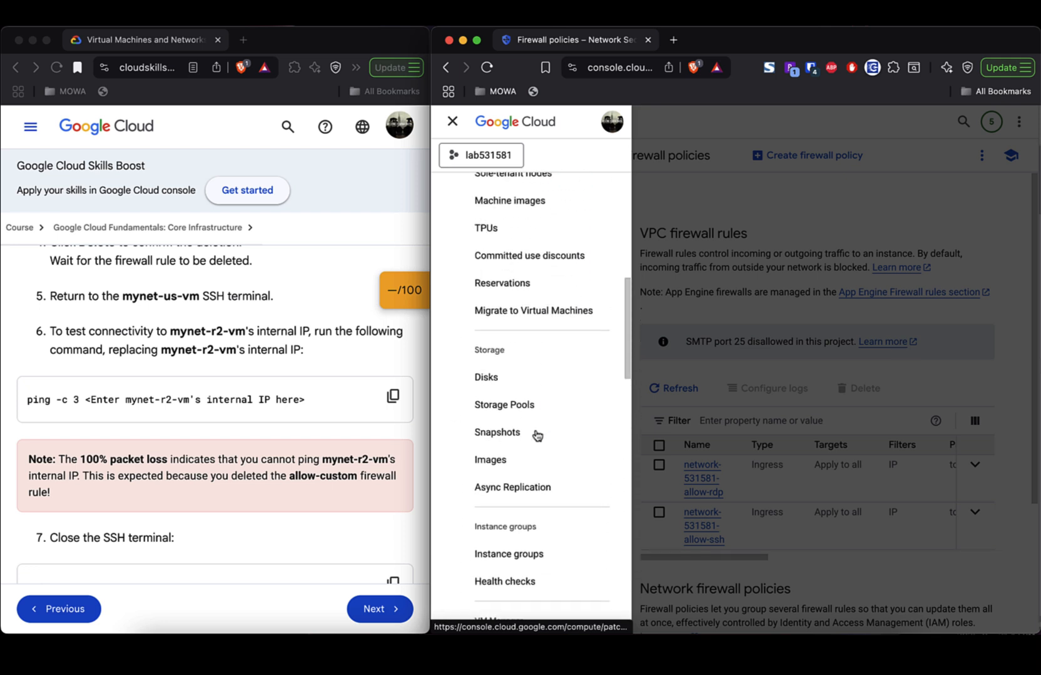
{"action": "scroll", "coordinate": [537, 435], "scroll_direction": "up", "scroll_amount": 2}
{"action": "scroll", "coordinate": [536, 435], "scroll_direction": "up", "scroll_amount": 10}
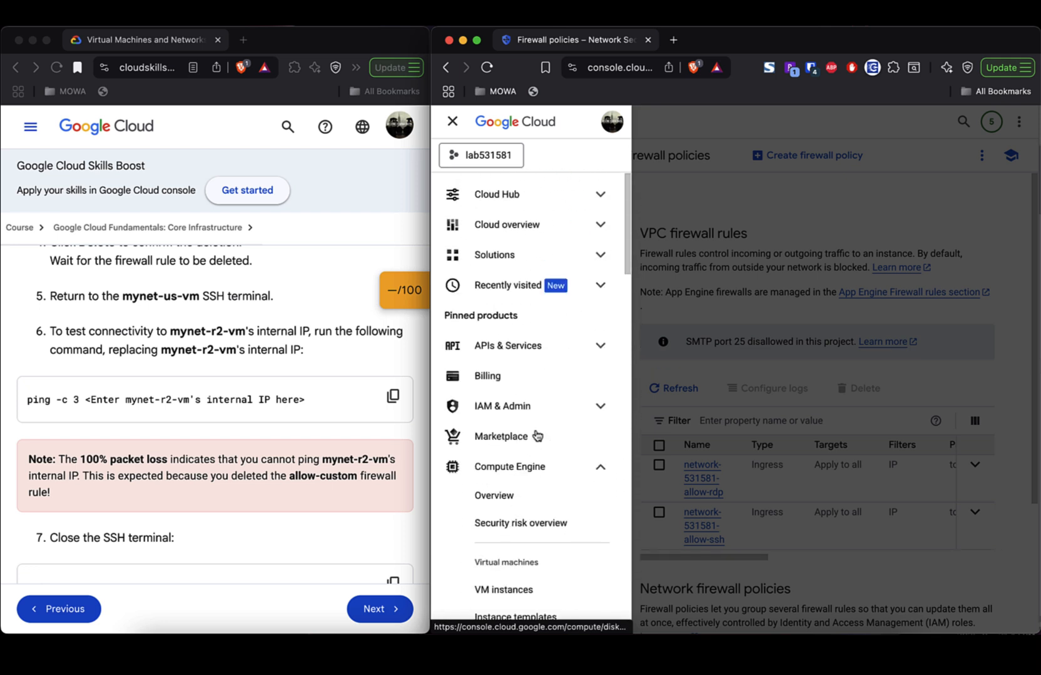
{"action": "scroll", "coordinate": [533, 531], "scroll_direction": "down", "scroll_amount": 2}
{"action": "scroll", "coordinate": [534, 532], "scroll_direction": "down", "scroll_amount": 3}
{"action": "left_click", "coordinate": [523, 501]}
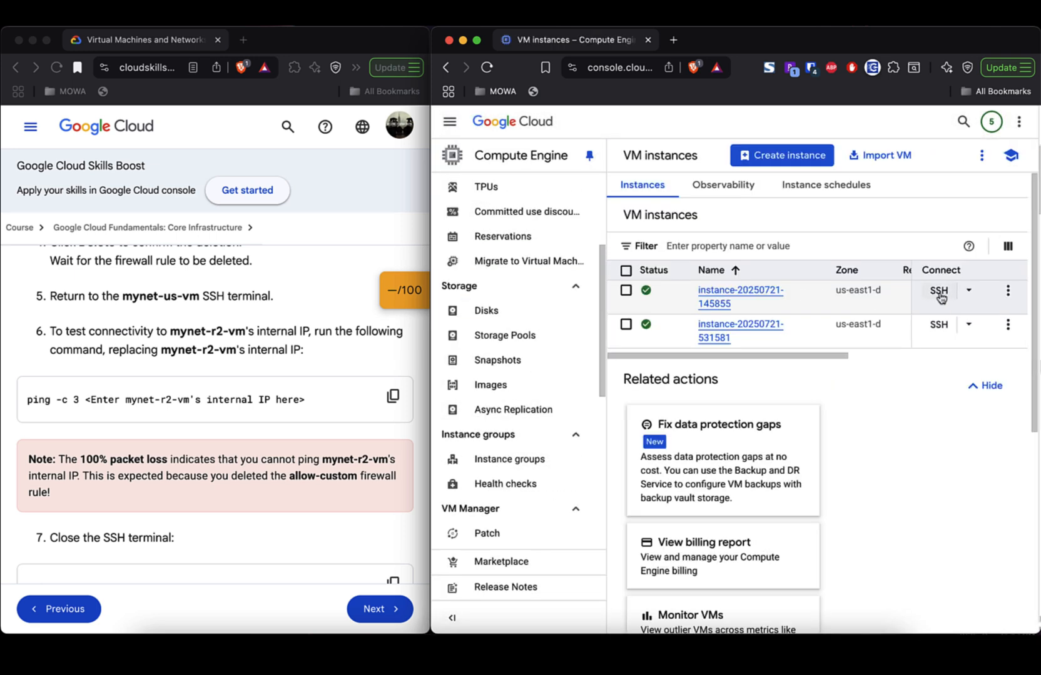
{"action": "left_click", "coordinate": [938, 293]}
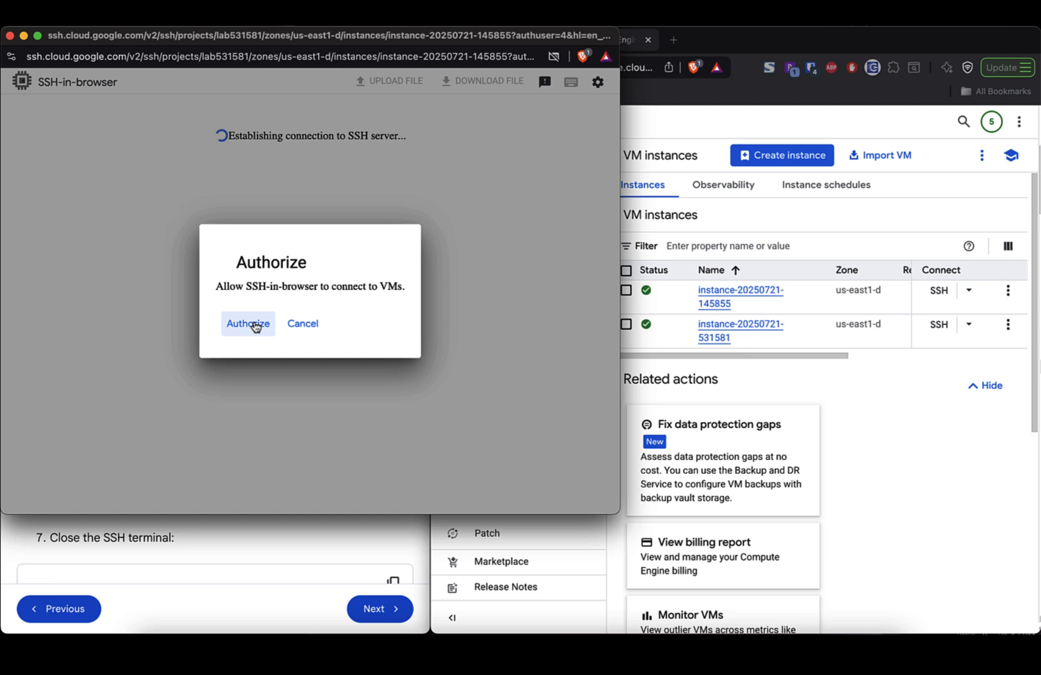
{"action": "left_click", "coordinate": [253, 325]}
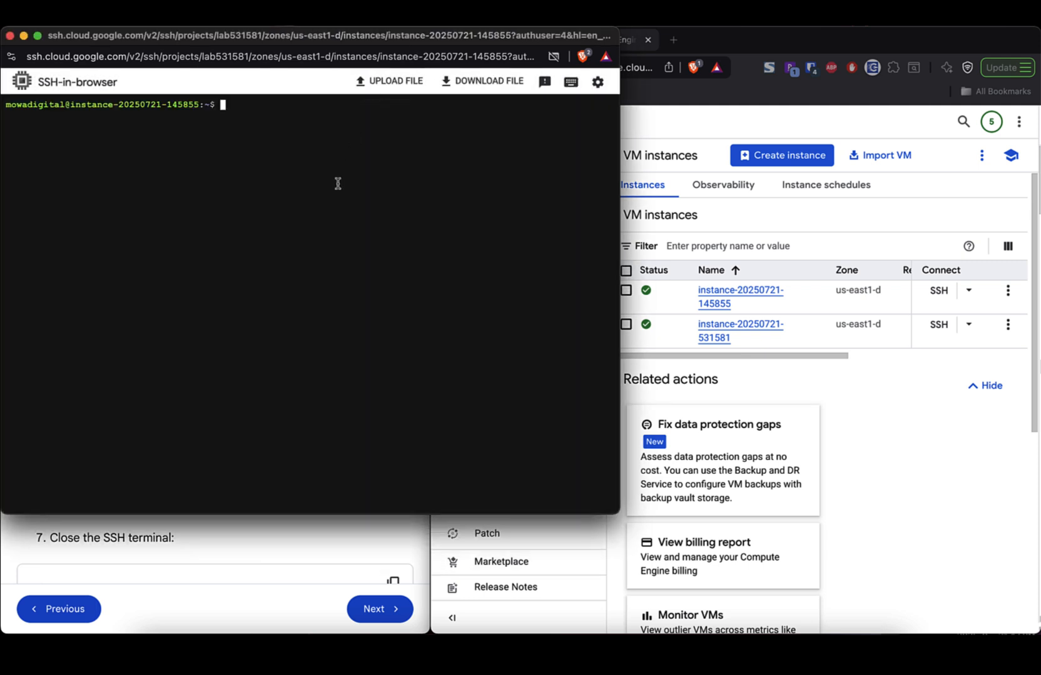
{"action": "type", "text": "ping"}
{"action": "scroll", "coordinate": [841, 302], "scroll_direction": "right", "scroll_amount": 5}
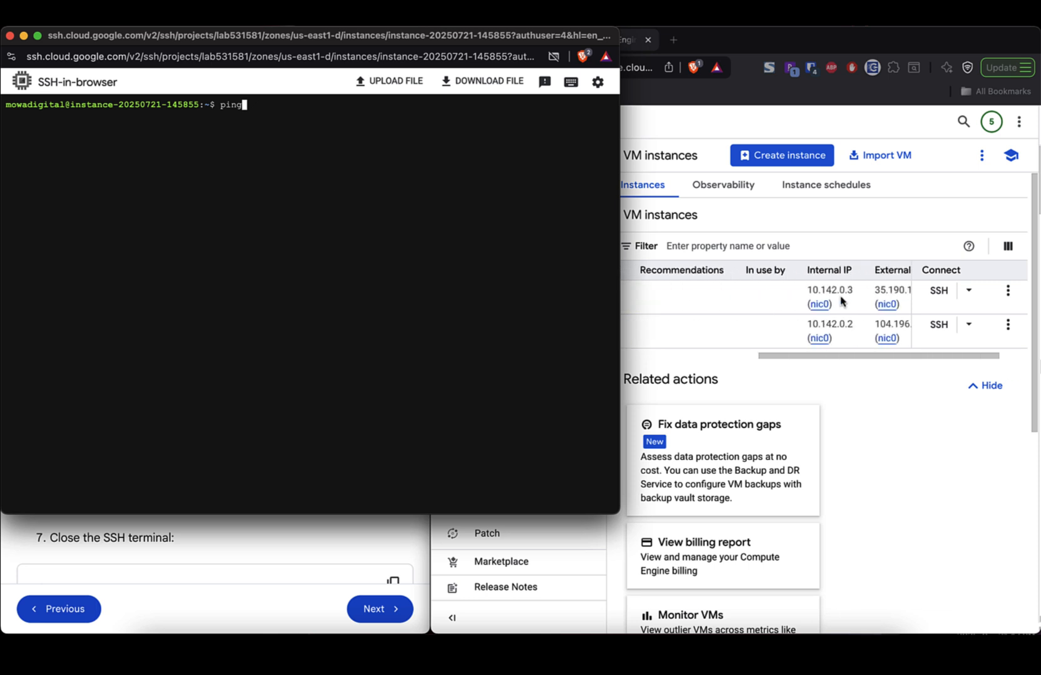
{"action": "left_click", "coordinate": [851, 306]}
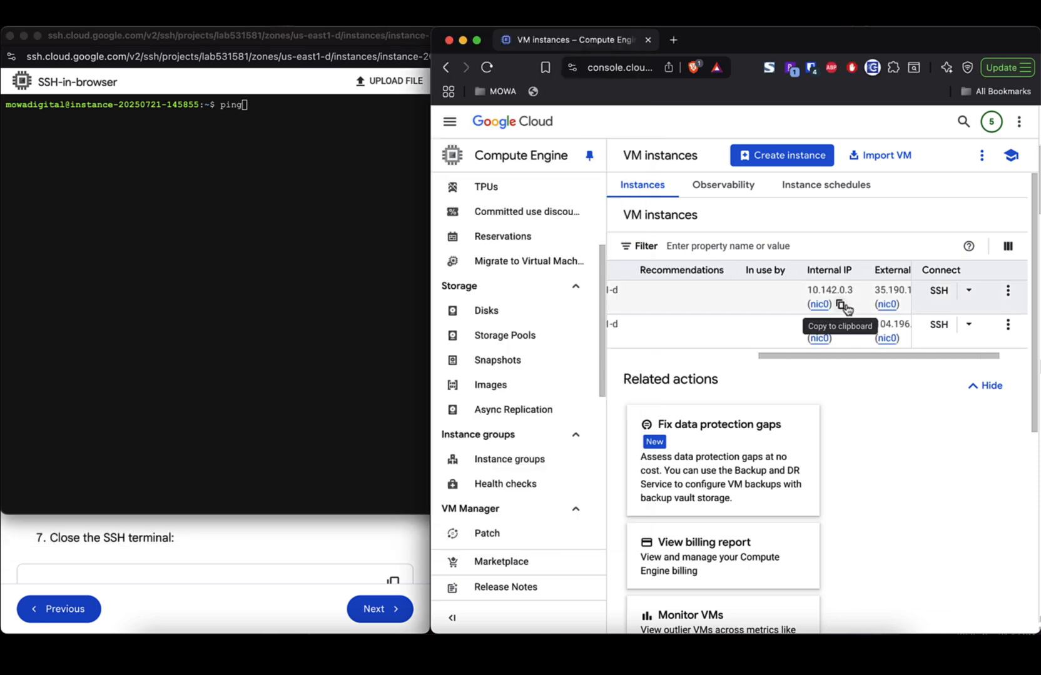
{"action": "left_click", "coordinate": [841, 306]}
{"action": "left_click", "coordinate": [305, 216]}
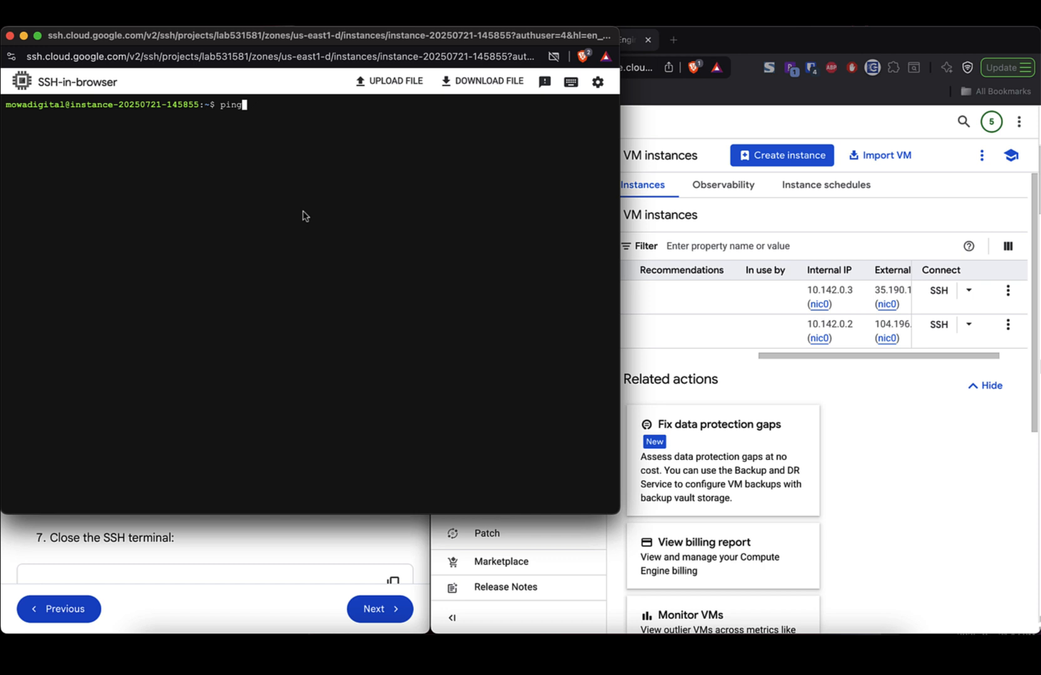
{"action": "type", "text": "ping"}
{"action": "left_click_drag", "start_coordinate": [300, 43], "coordinate": [658, 131]}
{"action": "type", "text": "-c 3"}
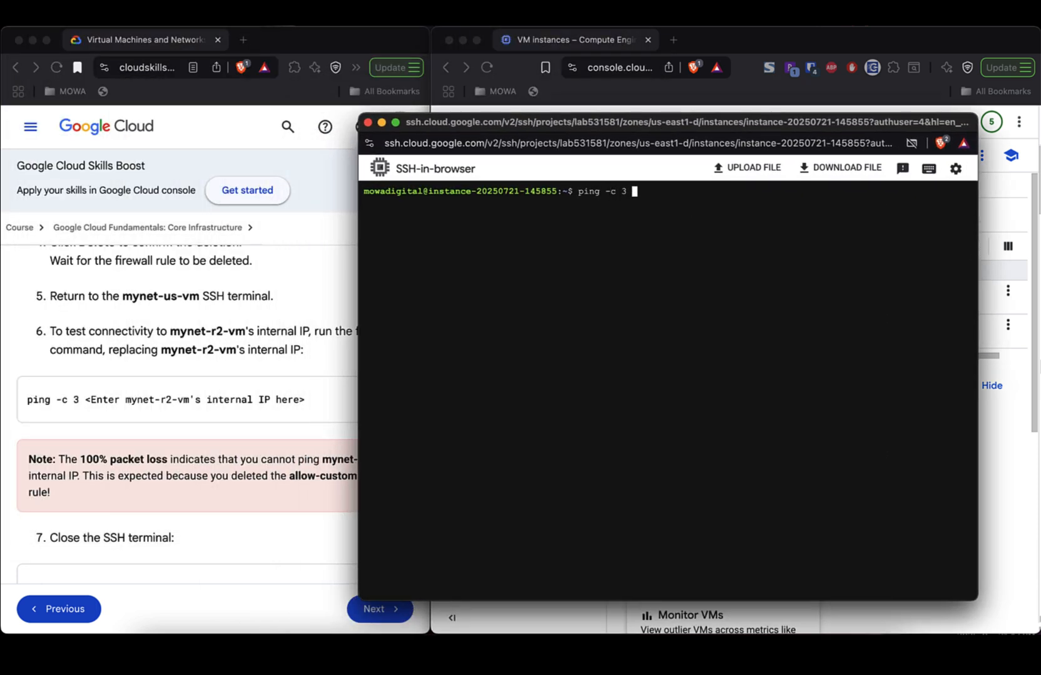
{"action": "key", "text": "super+v"}
{"action": "key", "text": "Return"}
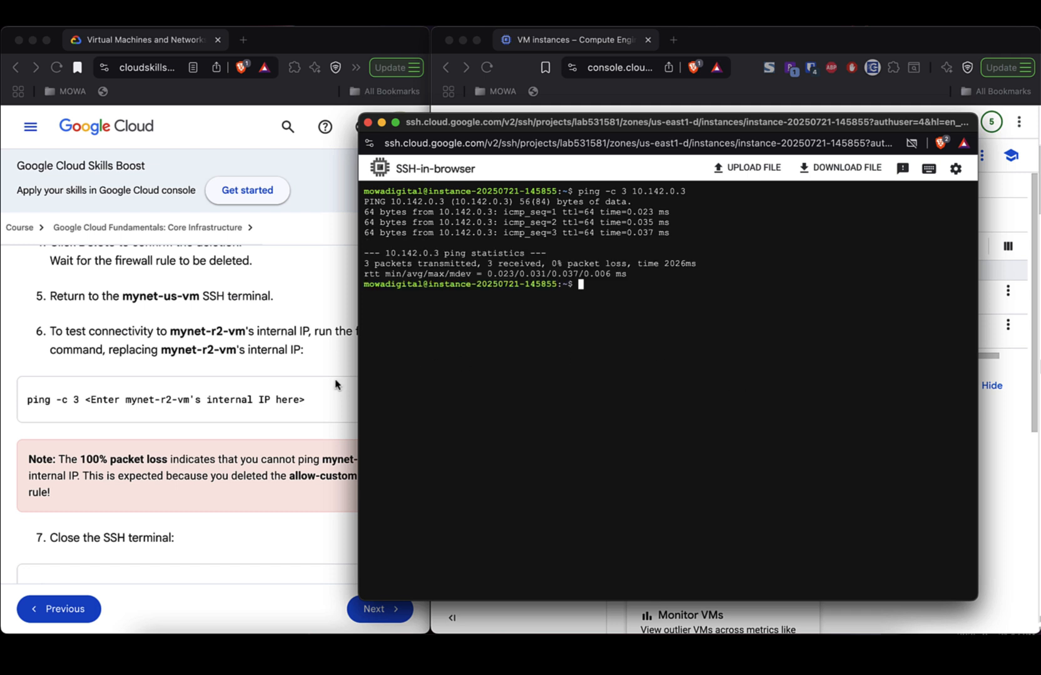
- Ping the copied external IP 35.190.159.221 (100% packet loss), then exit the SSH session
{"action": "left_click", "coordinate": [1000, 431]}
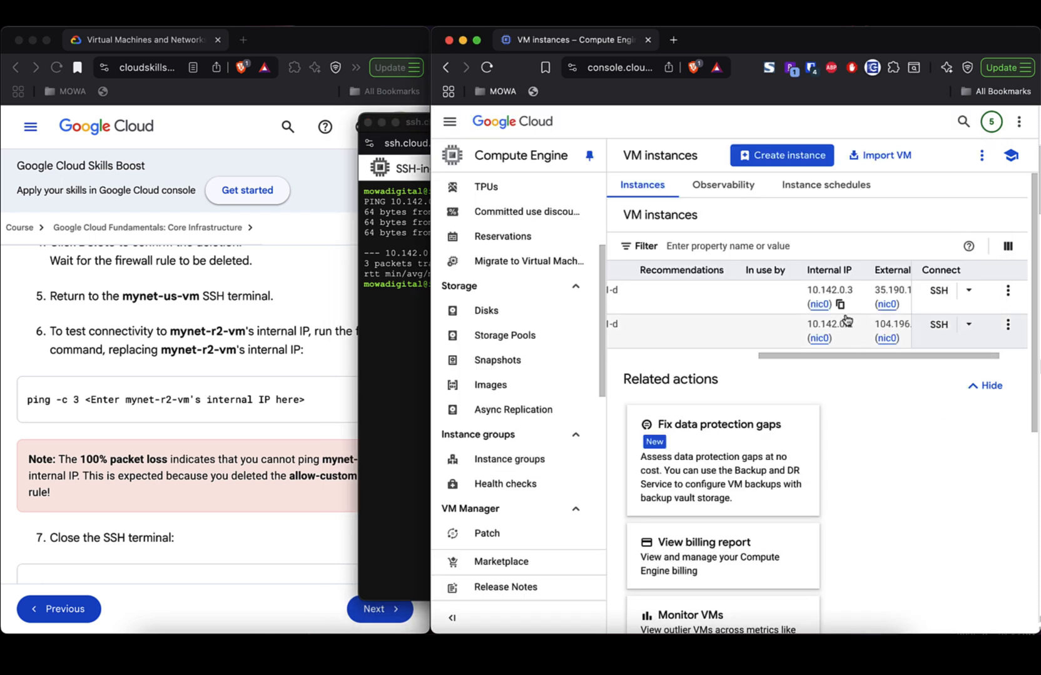
{"action": "scroll", "coordinate": [847, 321], "scroll_direction": "right", "scroll_amount": 2}
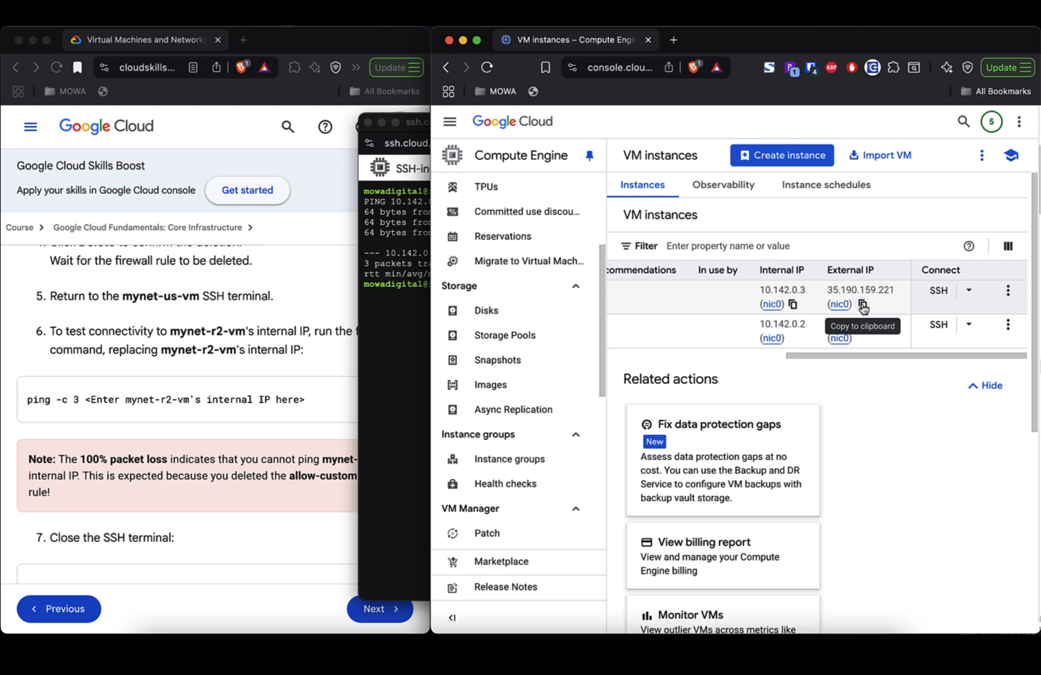
{"action": "left_click", "coordinate": [863, 305]}
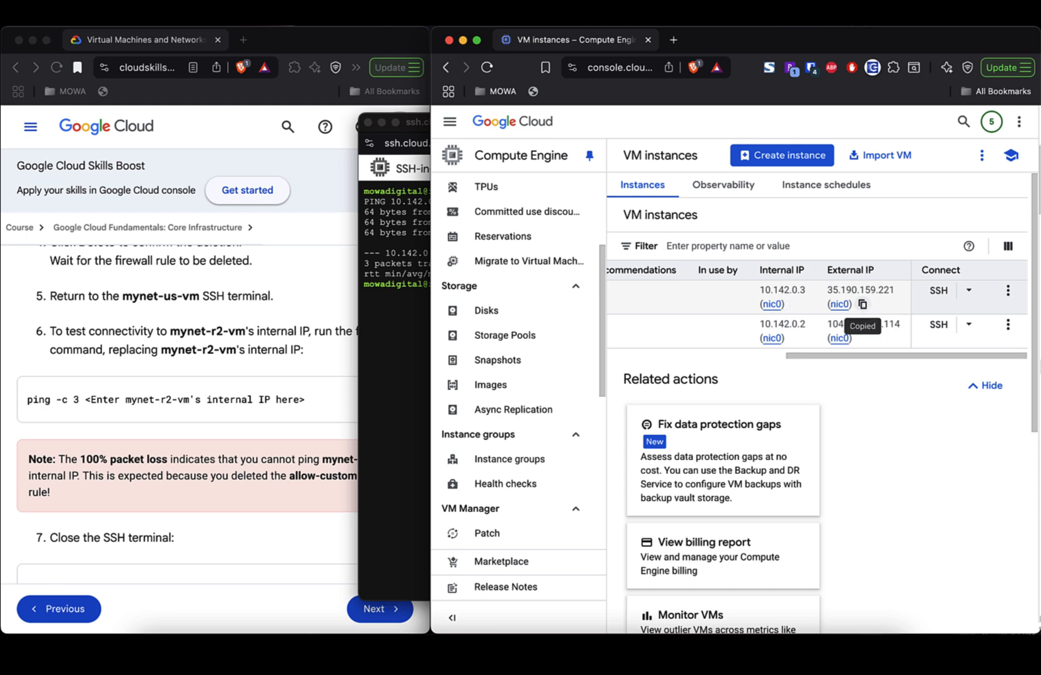
{"action": "key", "text": "super+grave"}
{"action": "key", "text": "super+v"}
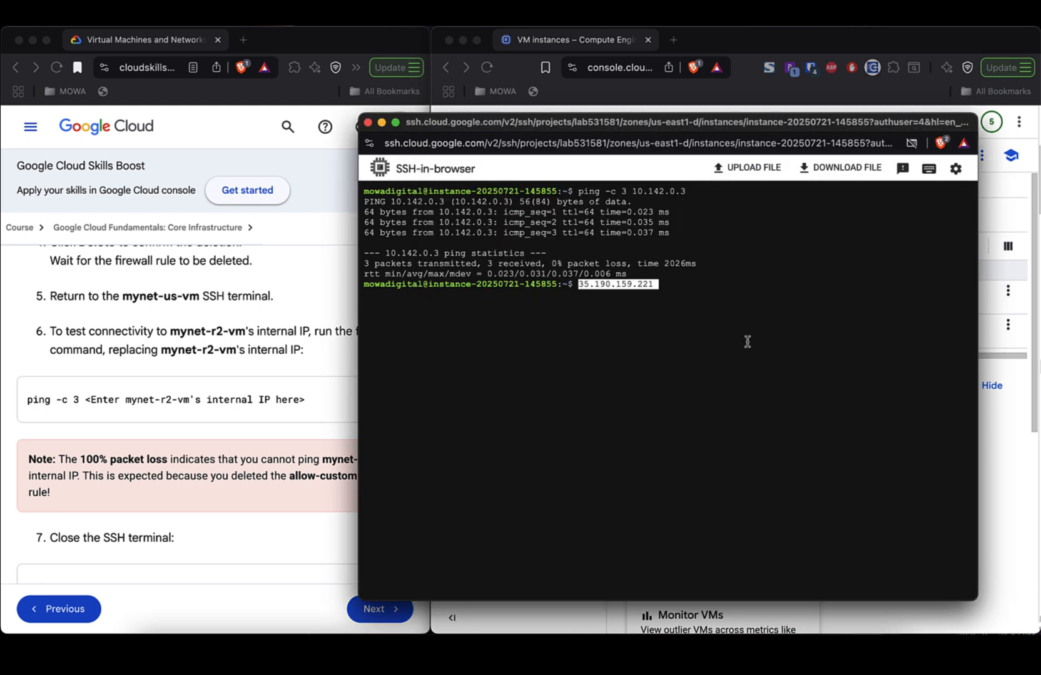
{"action": "key", "text": "BackSpace"}
{"action": "key", "text": "BackSpace"}
{"action": "key", "text": "BackSpace"}
{"action": "key", "text": "BackSpace"}
{"action": "key", "text": "BackSpace"}
{"action": "key", "text": "BackSpace"}
{"action": "key", "text": "BackSpace"}
{"action": "key", "text": "BackSpace"}
{"action": "key", "text": "BackSpace"}
{"action": "key", "text": "BackSpace"}
{"action": "key", "text": "BackSpace"}
{"action": "key", "text": "BackSpace"}
{"action": "key", "text": "BackSpace"}
{"action": "key", "text": "BackSpace"}
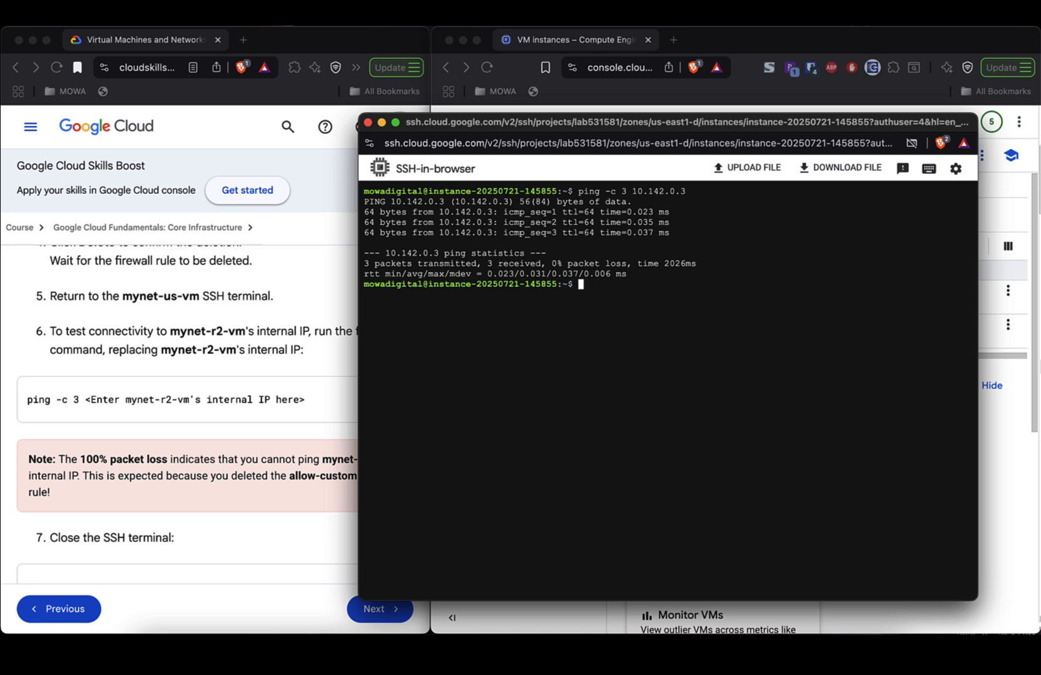
{"action": "type", "text": "ping -c 3"}
{"action": "key", "text": "super+v"}
{"action": "key", "text": "Return"}
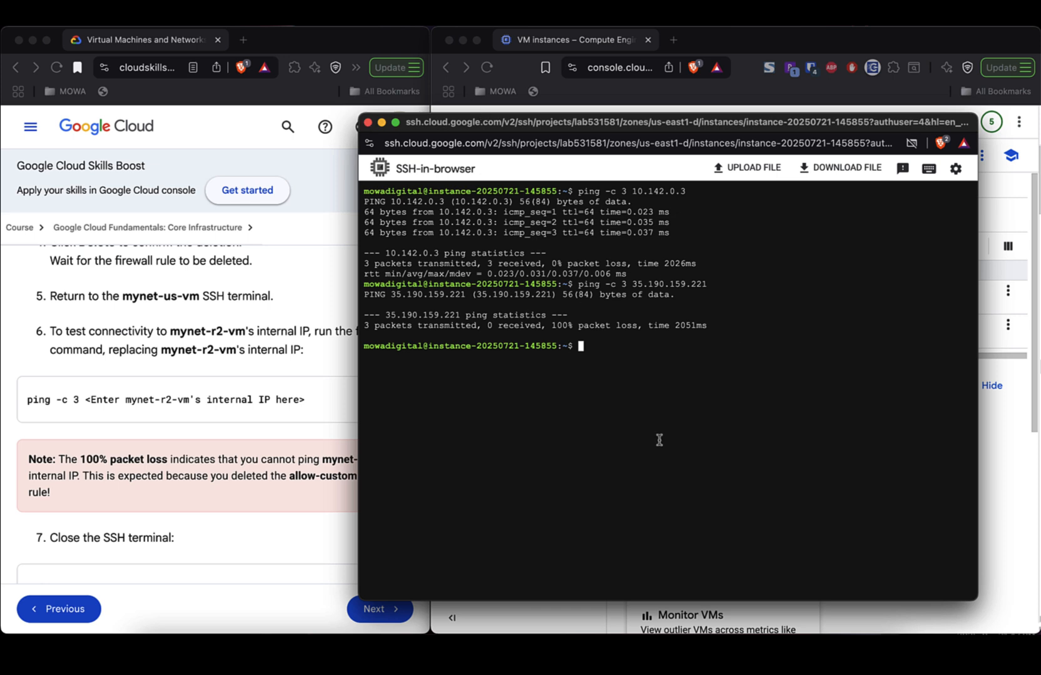
{"action": "type", "text": "exit"}
{"action": "key", "text": "Return"}
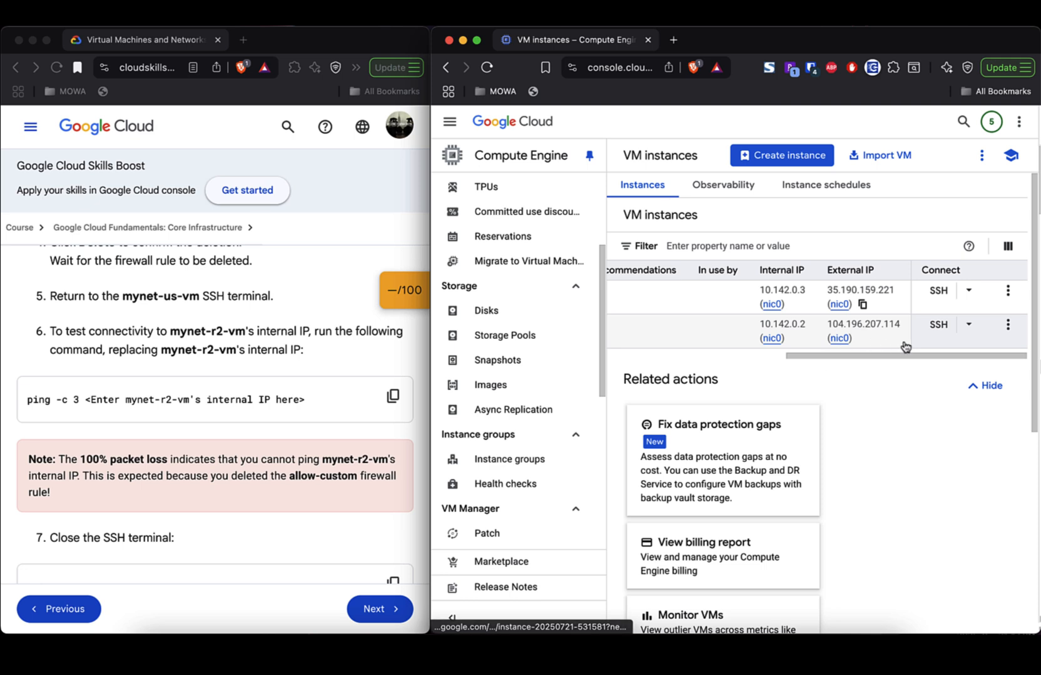
- Open an authorized SSH session to the second VM and ping its internal IP 10.142.0.2
{"action": "left_click", "coordinate": [939, 327]}
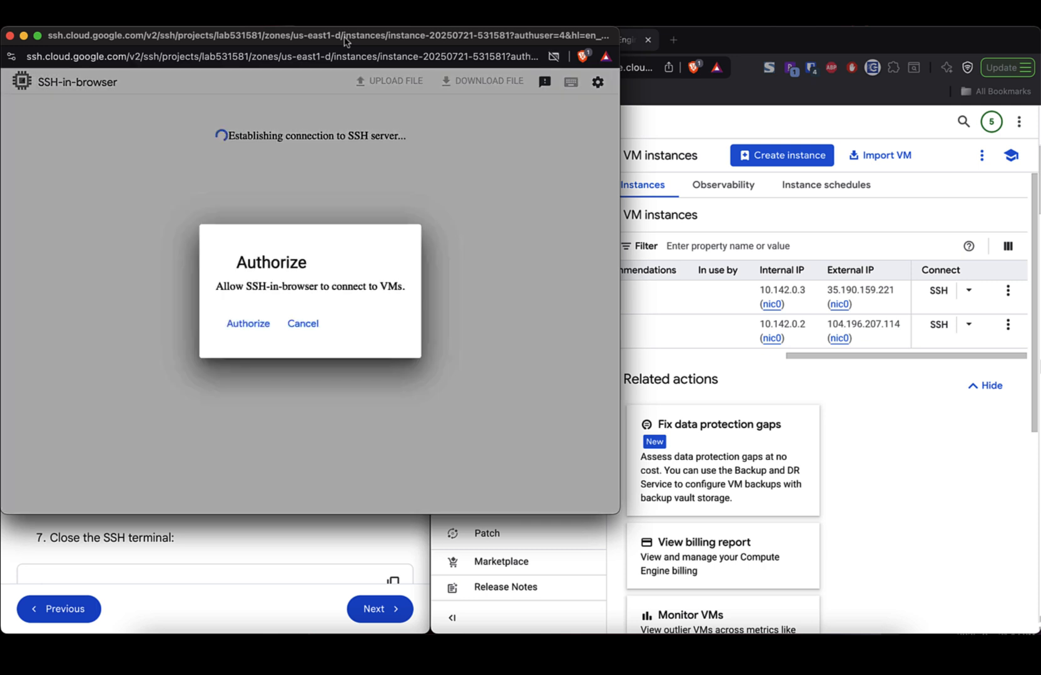
{"action": "left_click", "coordinate": [251, 322]}
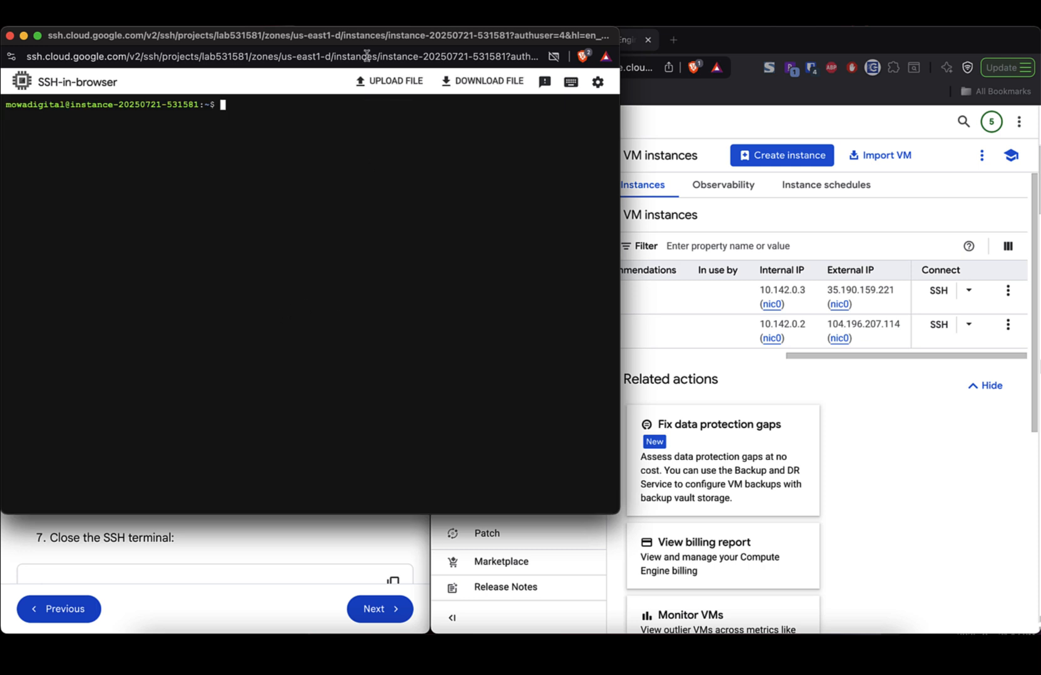
{"action": "type", "text": "ping -c 3"}
{"action": "left_click", "coordinate": [794, 342]}
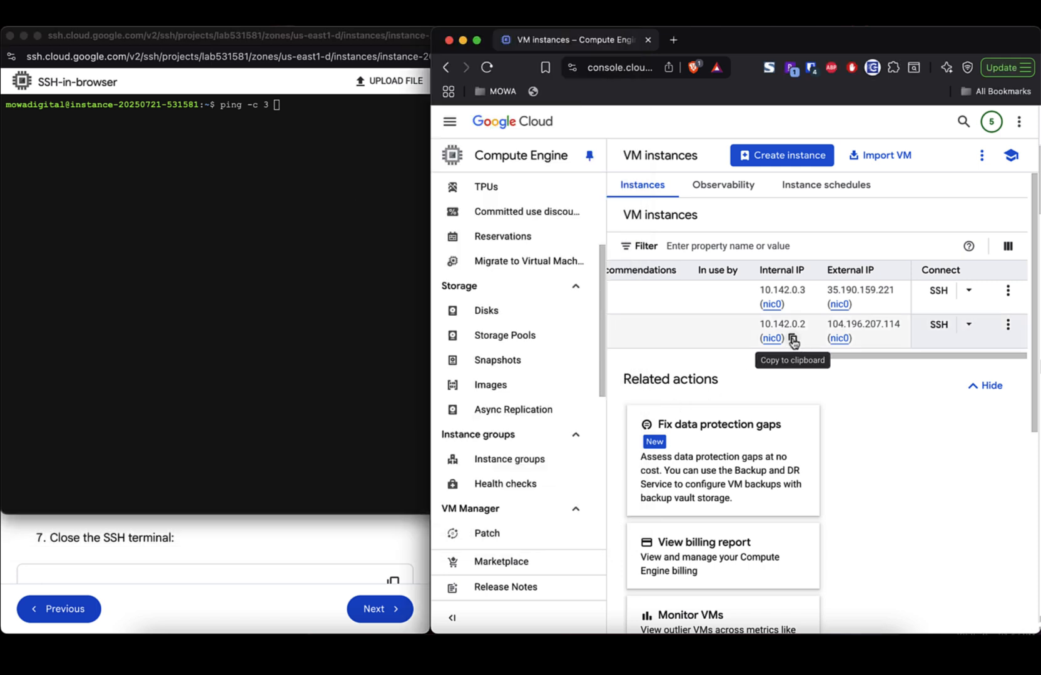
{"action": "left_click", "coordinate": [793, 342]}
{"action": "left_click", "coordinate": [301, 274]}
{"action": "key", "text": "super+v"}
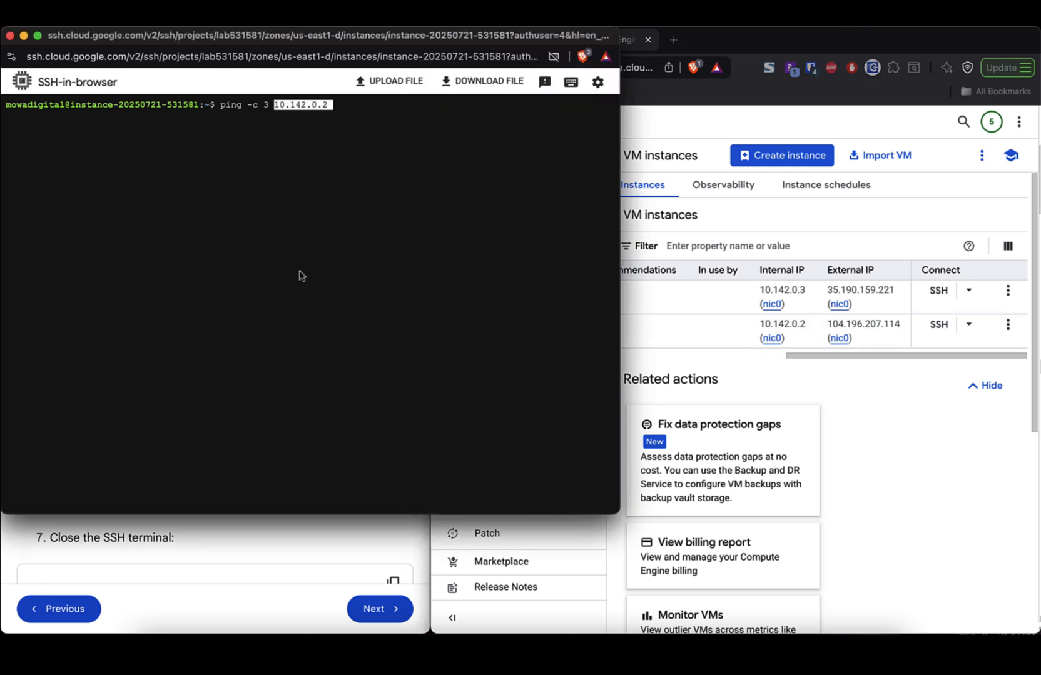
{"action": "key", "text": "Return"}
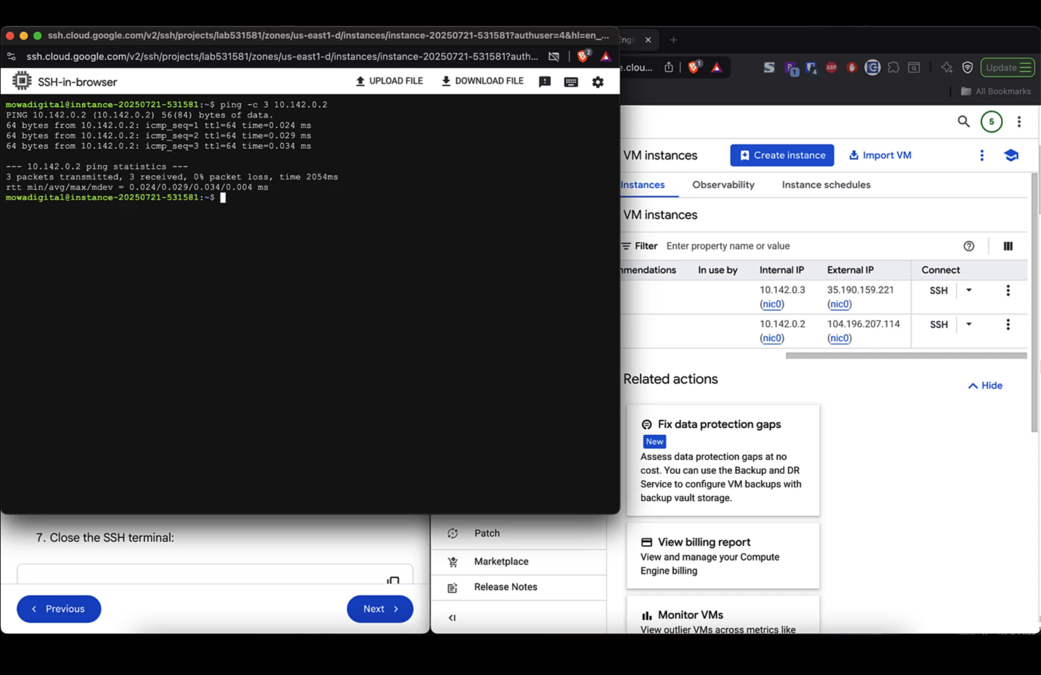
- Copy the second VM's external IP and run ping -c 3 104.196.207.114
{"action": "left_click", "coordinate": [855, 347]}
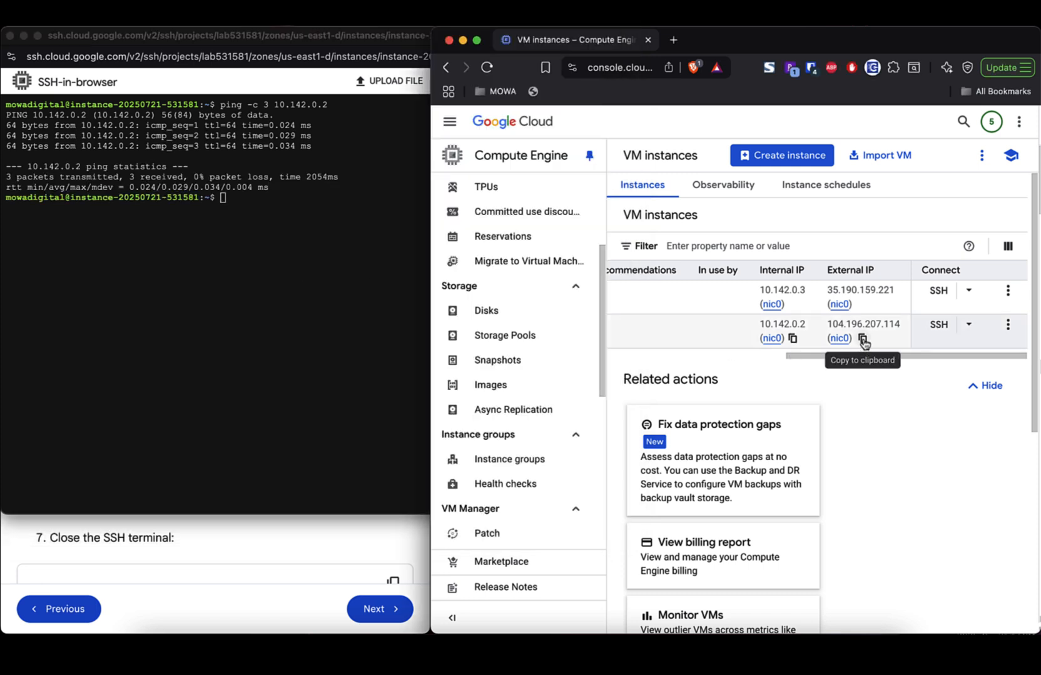
{"action": "left_click", "coordinate": [863, 340]}
{"action": "left_click", "coordinate": [219, 332]}
{"action": "type", "text": "ping -c 3"}
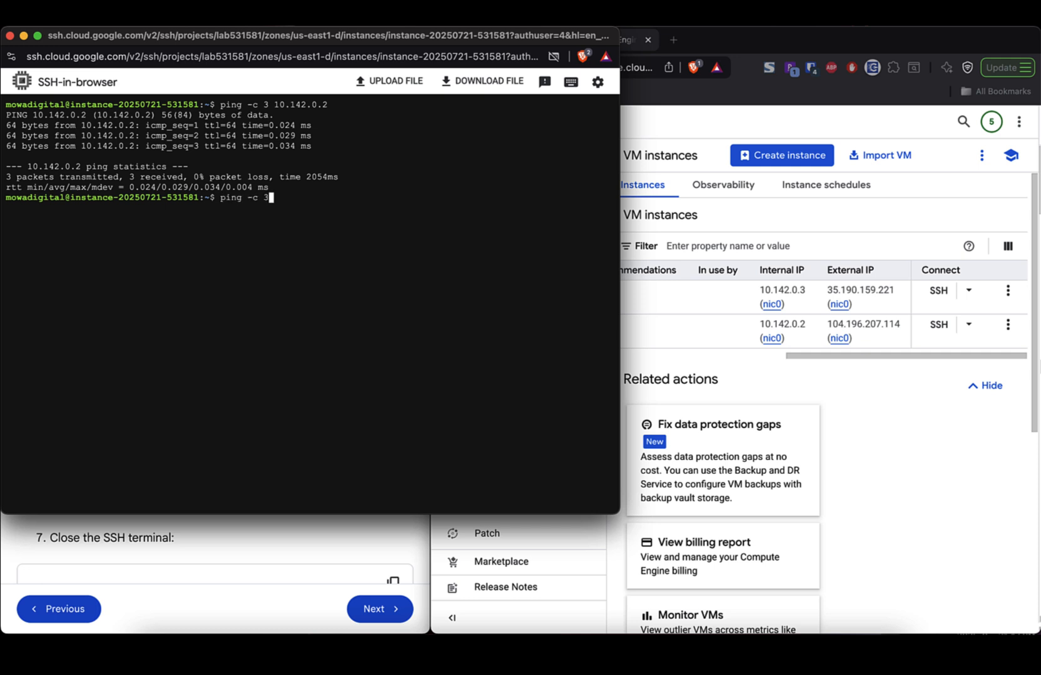
{"action": "key", "text": "super+v"}
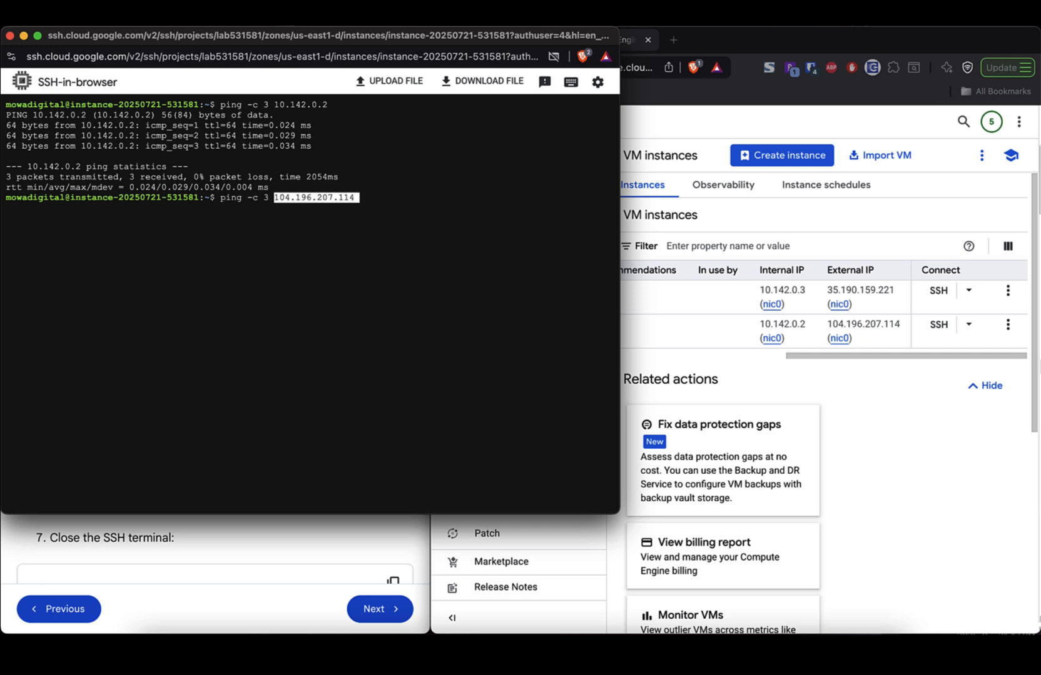
{"action": "key", "text": "Return"}
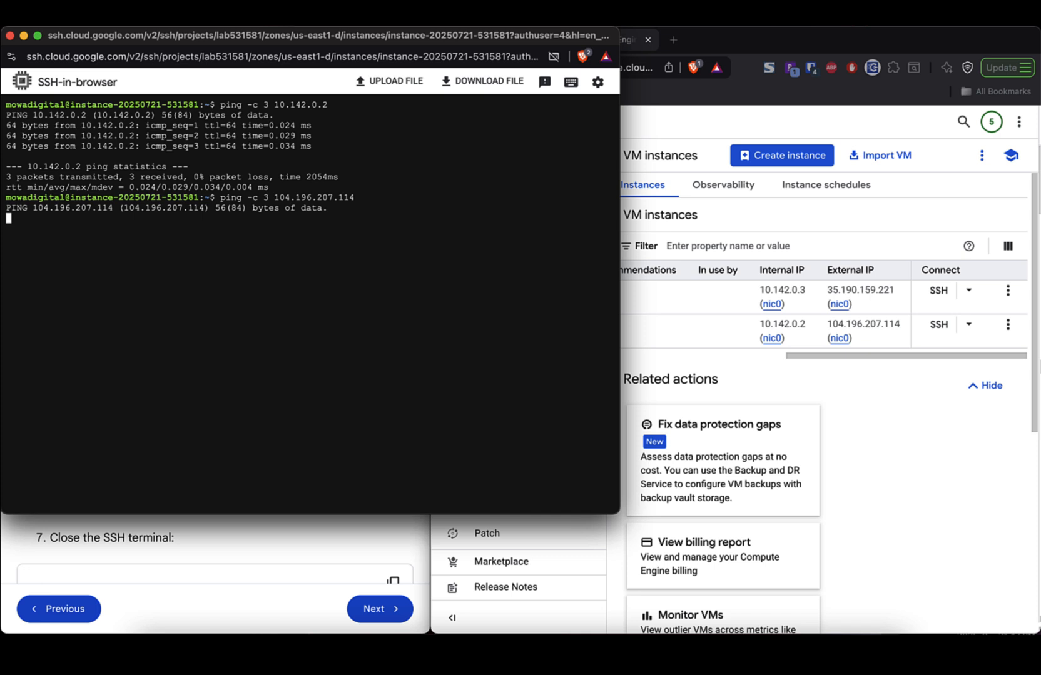
{"action": "left_click", "coordinate": [881, 508]}
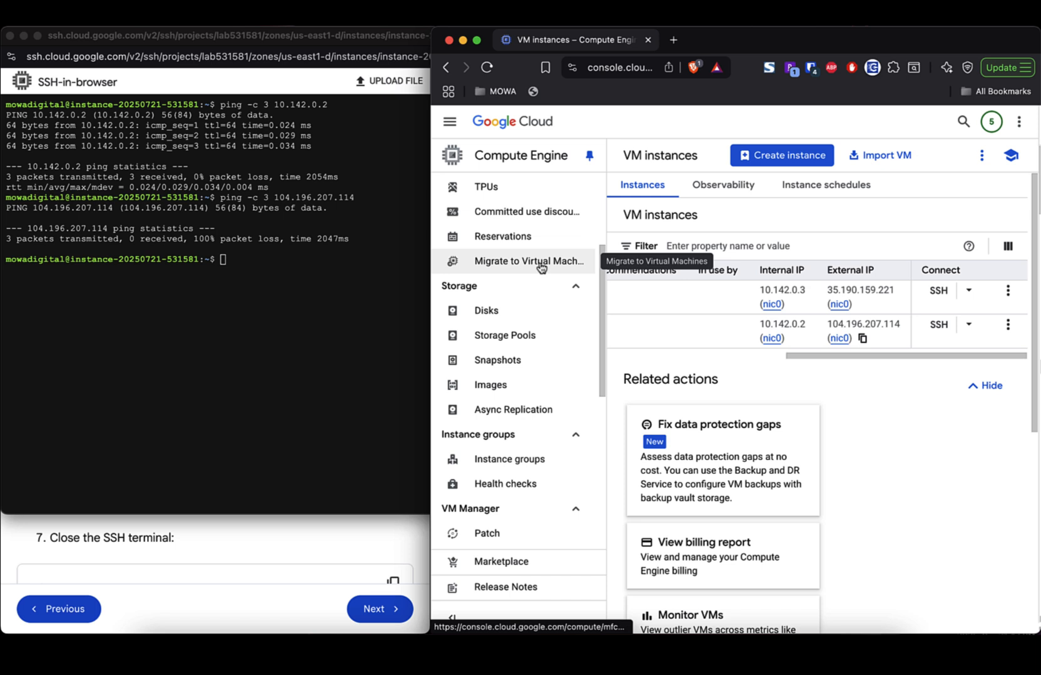
{"action": "scroll", "coordinate": [540, 269], "scroll_direction": "up", "scroll_amount": 3}
{"action": "scroll", "coordinate": [540, 269], "scroll_direction": "down", "scroll_amount": 5}
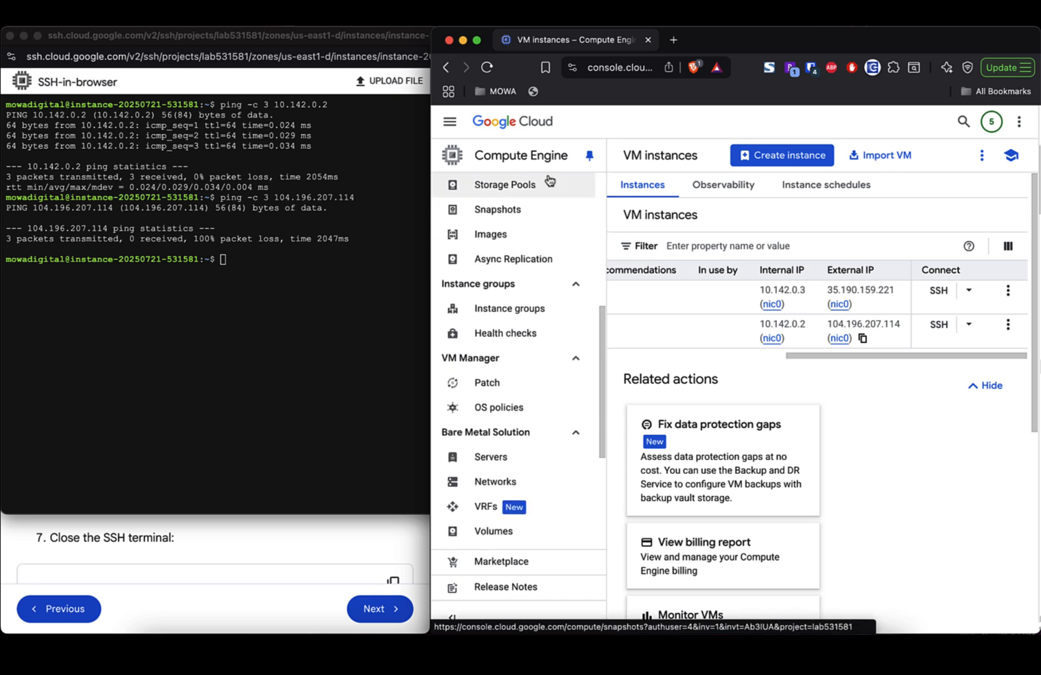
{"action": "scroll", "coordinate": [566, 371], "scroll_direction": "down", "scroll_amount": 3}
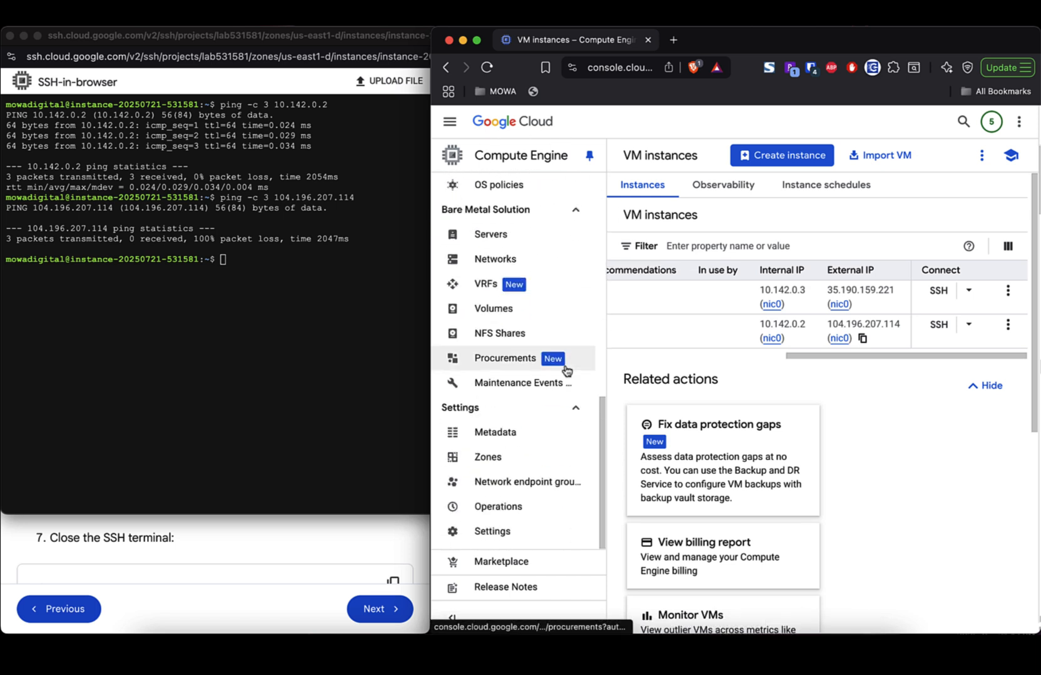
{"action": "scroll", "coordinate": [566, 371], "scroll_direction": "up", "scroll_amount": 3}
{"action": "scroll", "coordinate": [566, 370], "scroll_direction": "down", "scroll_amount": 3}
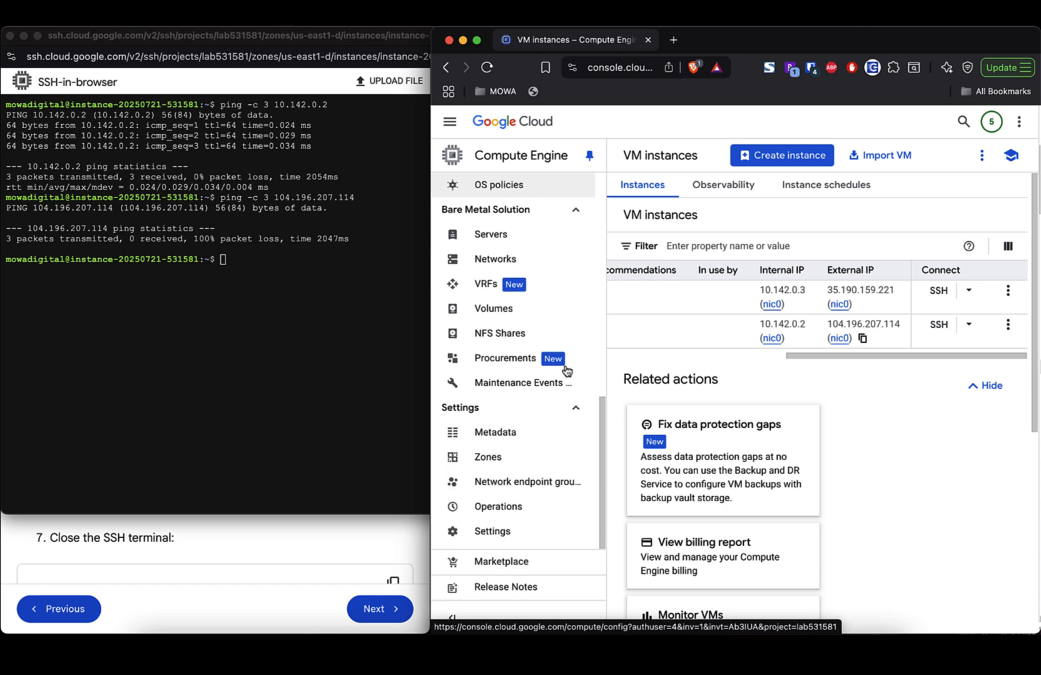
{"action": "scroll", "coordinate": [567, 370], "scroll_direction": "up", "scroll_amount": 5}
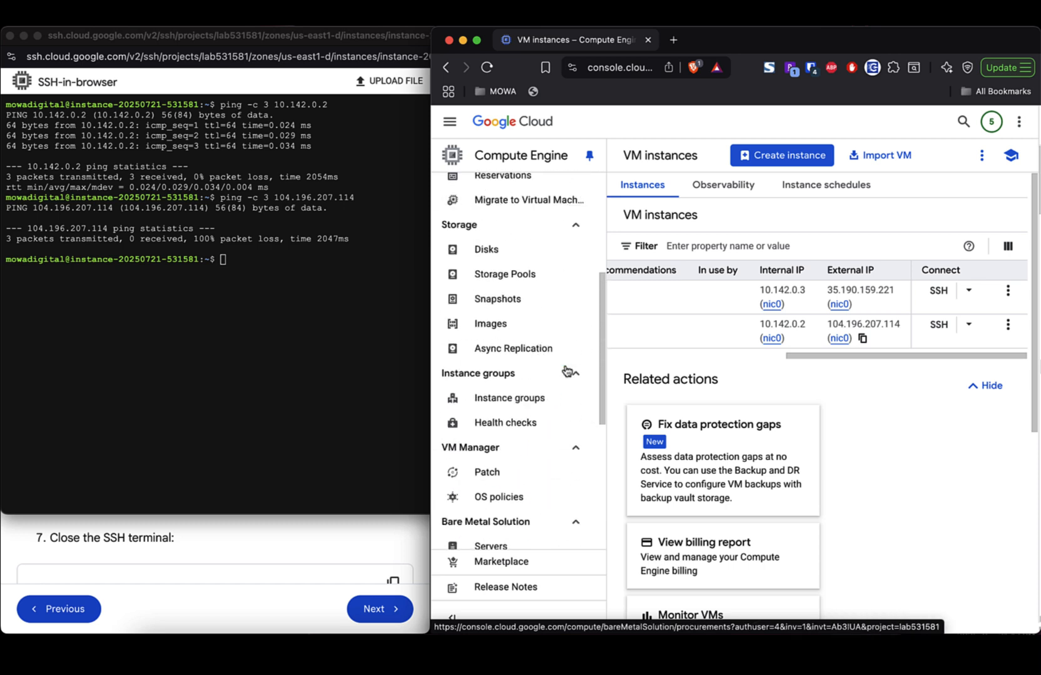
{"action": "left_click", "coordinate": [451, 127]}
{"action": "scroll", "coordinate": [537, 468], "scroll_direction": "down", "scroll_amount": 10}
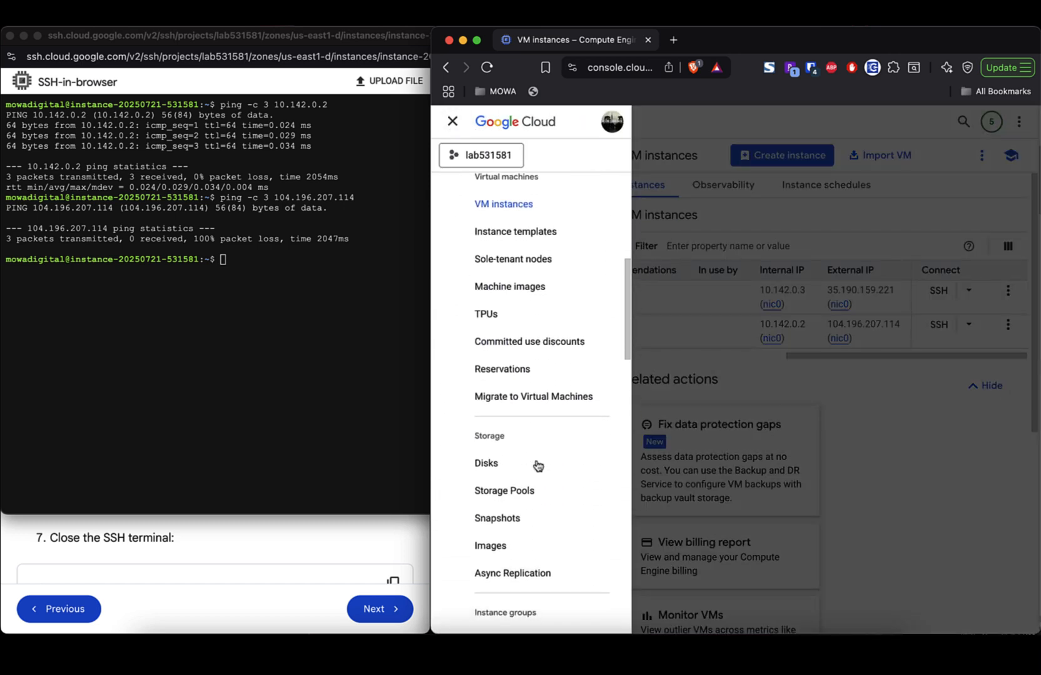
{"action": "scroll", "coordinate": [538, 466], "scroll_direction": "down", "scroll_amount": 10}
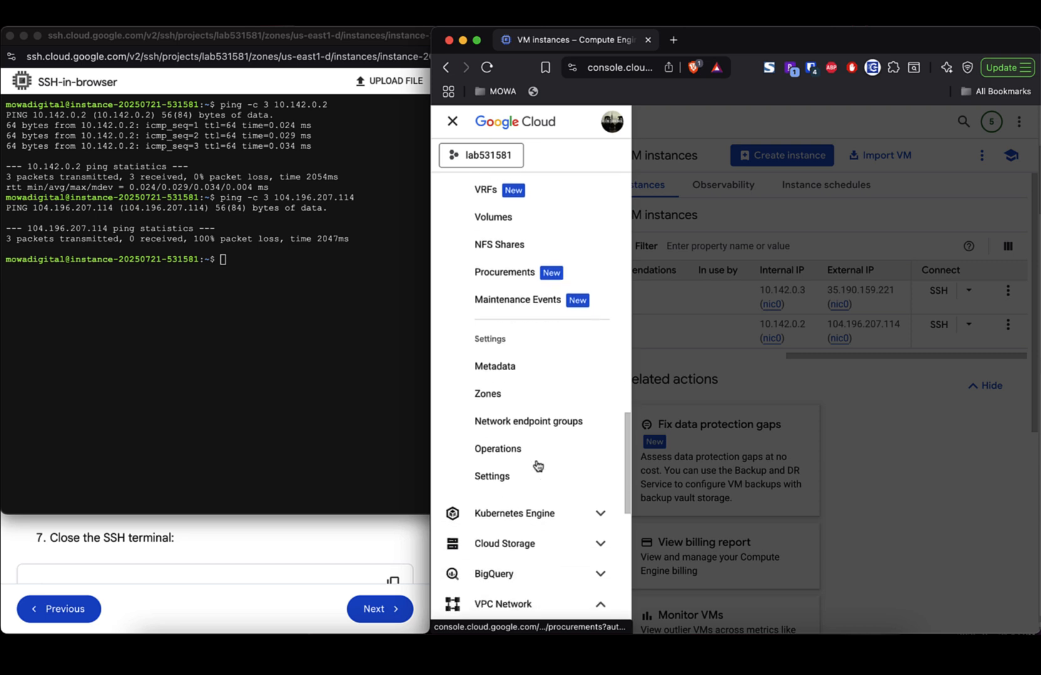
{"action": "scroll", "coordinate": [537, 466], "scroll_direction": "down", "scroll_amount": 5}
{"action": "left_click", "coordinate": [524, 446]}
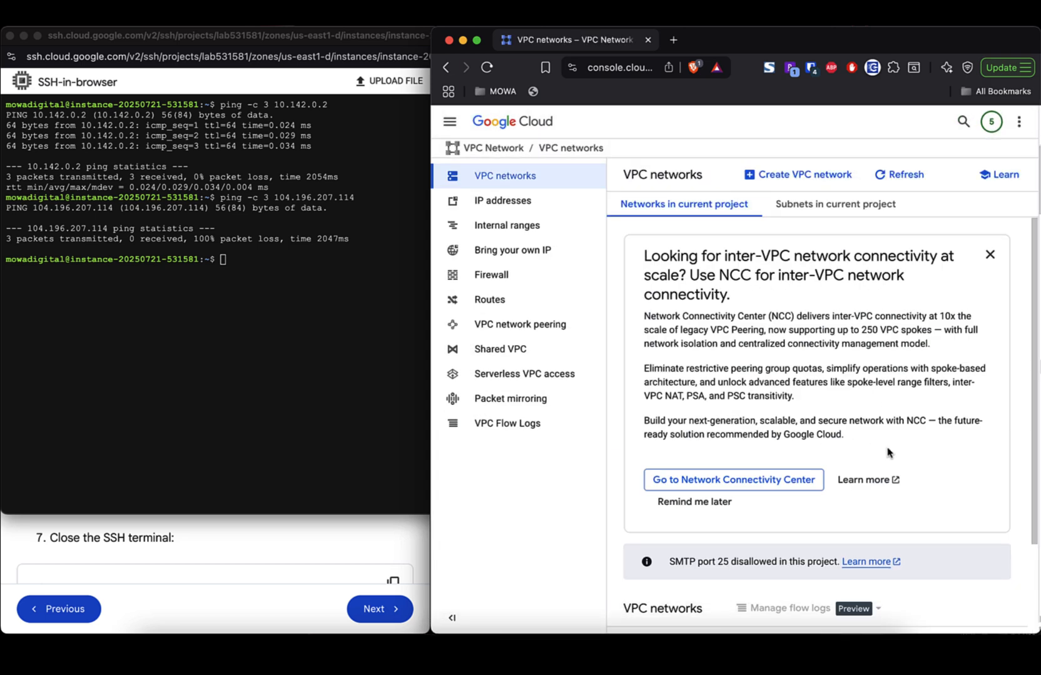
{"action": "scroll", "coordinate": [887, 453], "scroll_direction": "down", "scroll_amount": 3}
{"action": "scroll", "coordinate": [861, 304], "scroll_direction": "up", "scroll_amount": 3}
{"action": "scroll", "coordinate": [861, 304], "scroll_direction": "down", "scroll_amount": 2}
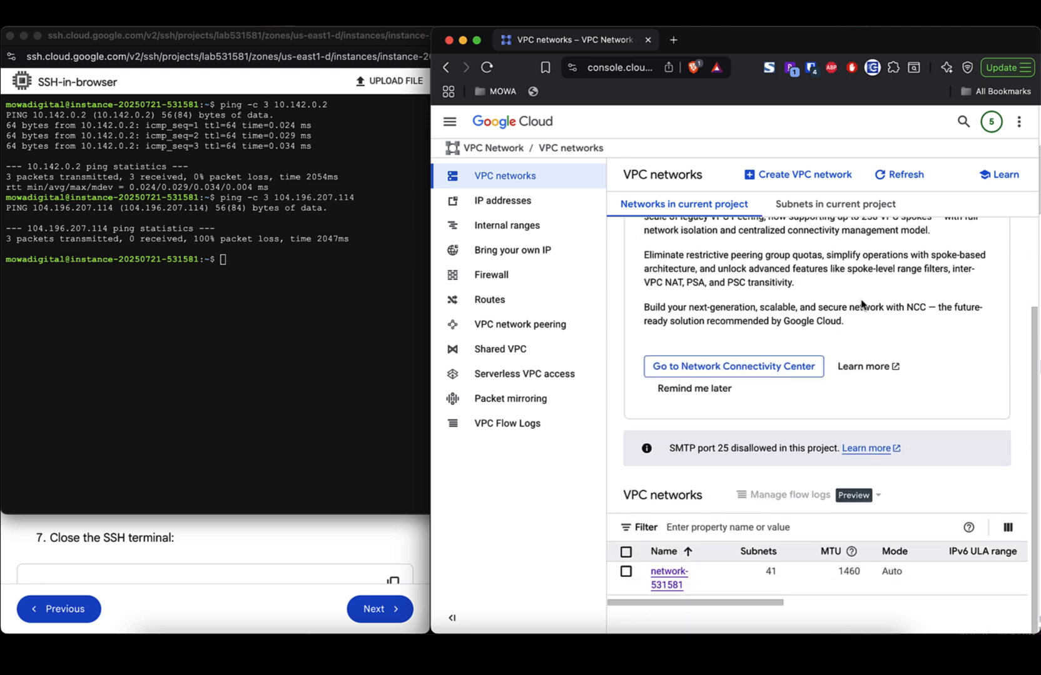
{"action": "left_click", "coordinate": [476, 279]}
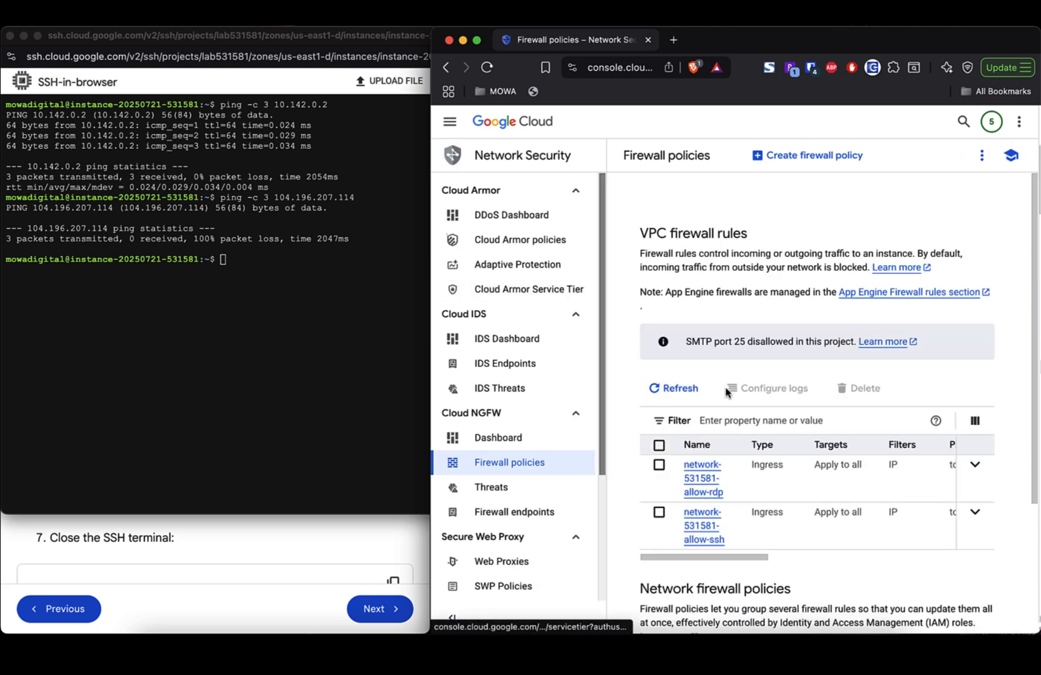
{"action": "scroll", "coordinate": [866, 496], "scroll_direction": "down", "scroll_amount": 3}
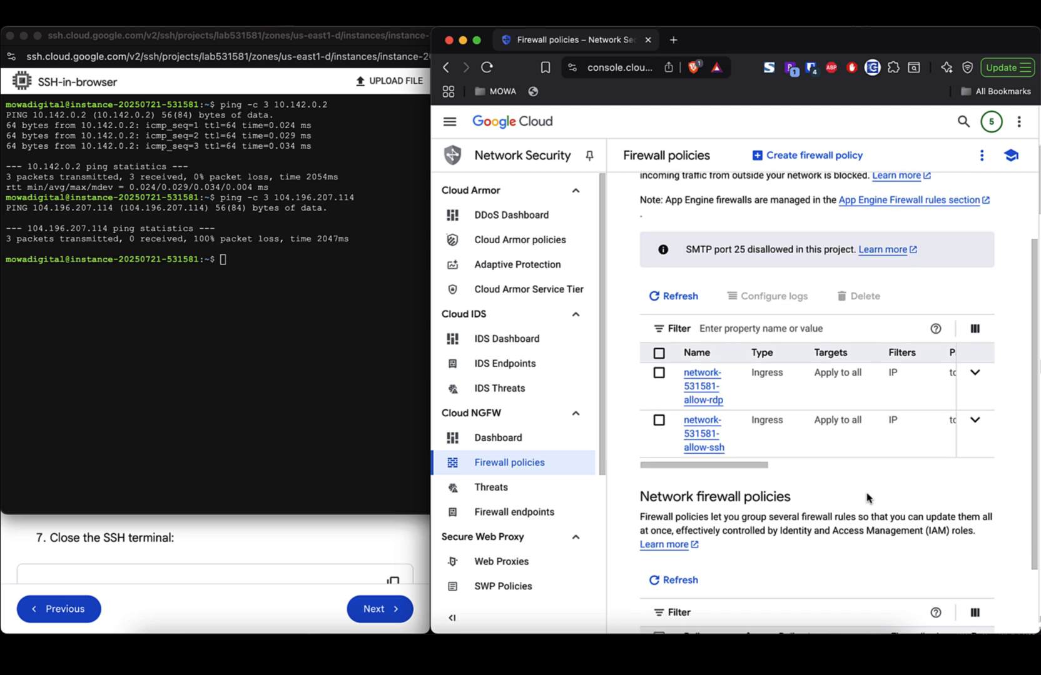
{"action": "scroll", "coordinate": [866, 498], "scroll_direction": "down", "scroll_amount": 2}
{"action": "scroll", "coordinate": [866, 498], "scroll_direction": "up", "scroll_amount": 5}
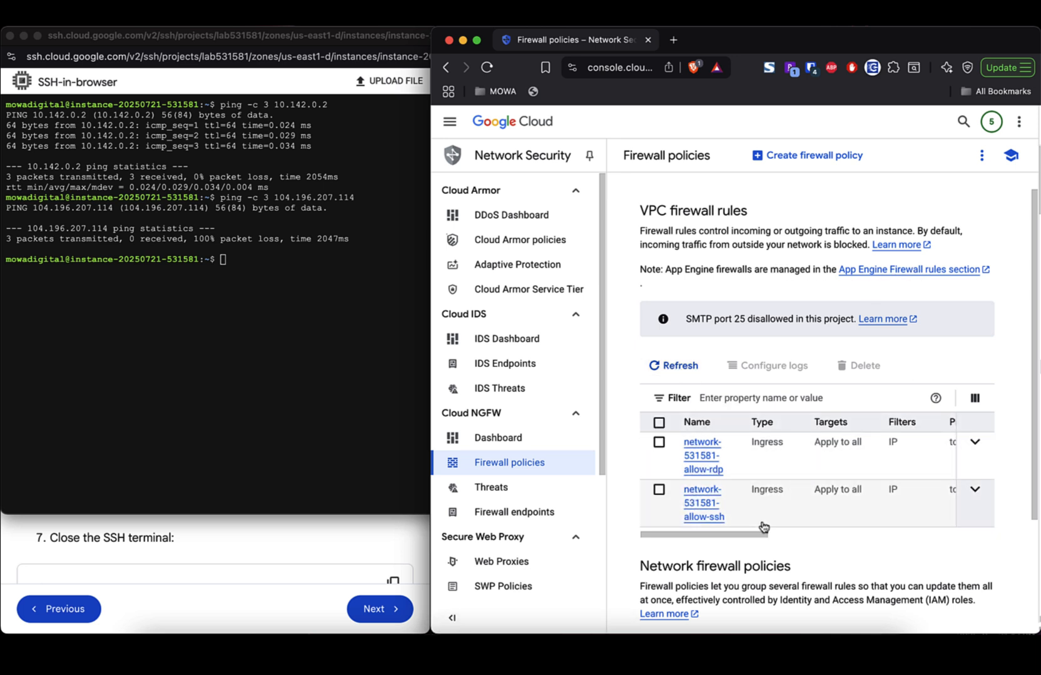
{"action": "scroll", "coordinate": [763, 527], "scroll_direction": "down", "scroll_amount": 1}
{"action": "scroll", "coordinate": [763, 527], "scroll_direction": "up", "scroll_amount": 1}
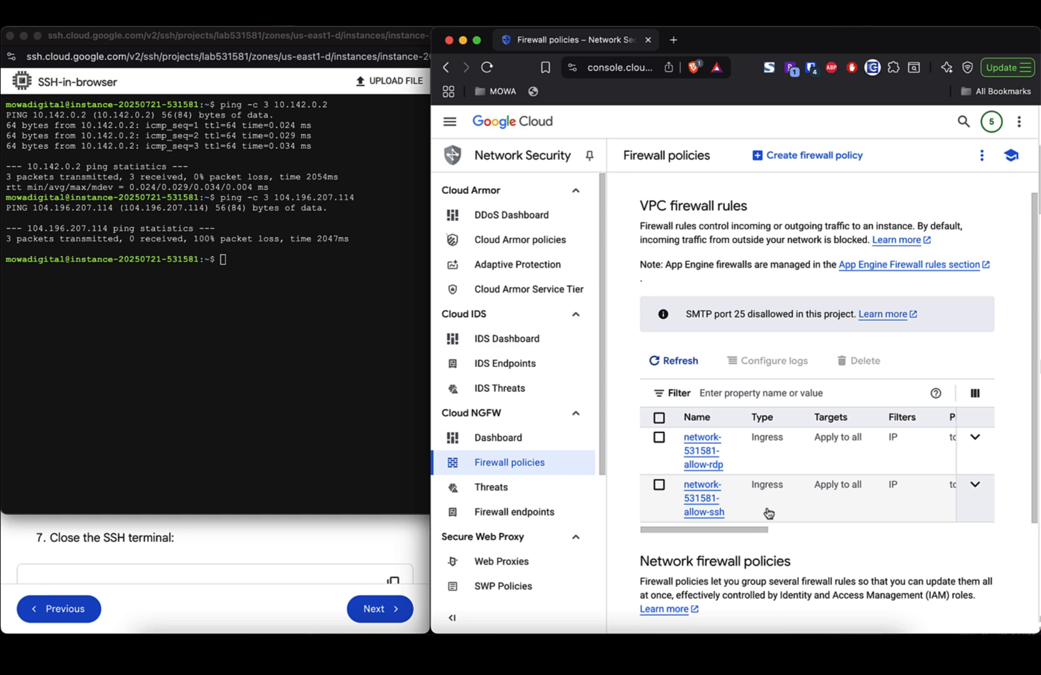
{"action": "scroll", "coordinate": [767, 515], "scroll_direction": "right", "scroll_amount": 3}
{"action": "scroll", "coordinate": [769, 513], "scroll_direction": "right", "scroll_amount": 5}
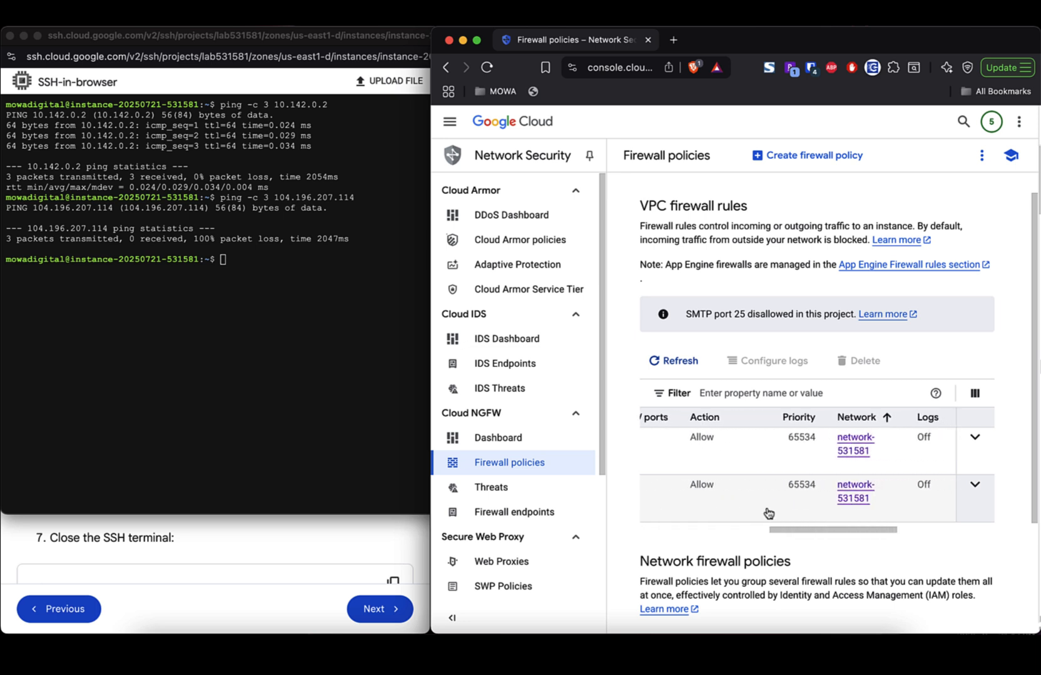
{"action": "scroll", "coordinate": [768, 513], "scroll_direction": "left", "scroll_amount": 1}
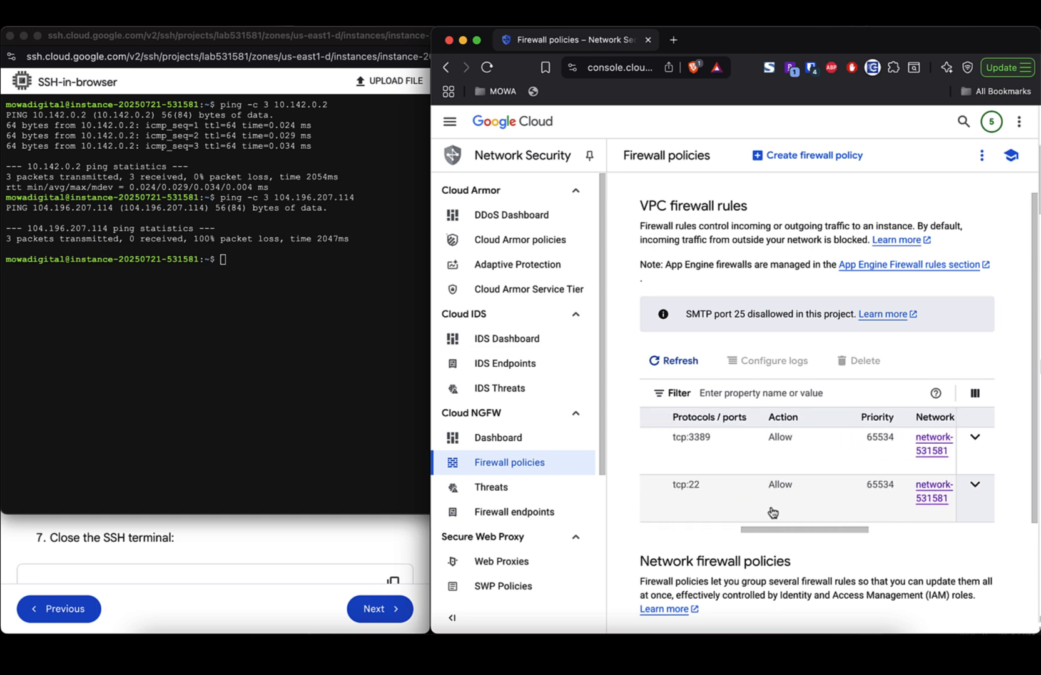
{"action": "scroll", "coordinate": [771, 514], "scroll_direction": "right", "scroll_amount": 5}
{"action": "scroll", "coordinate": [773, 513], "scroll_direction": "right", "scroll_amount": 3}
{"action": "scroll", "coordinate": [773, 512], "scroll_direction": "left", "scroll_amount": 10}
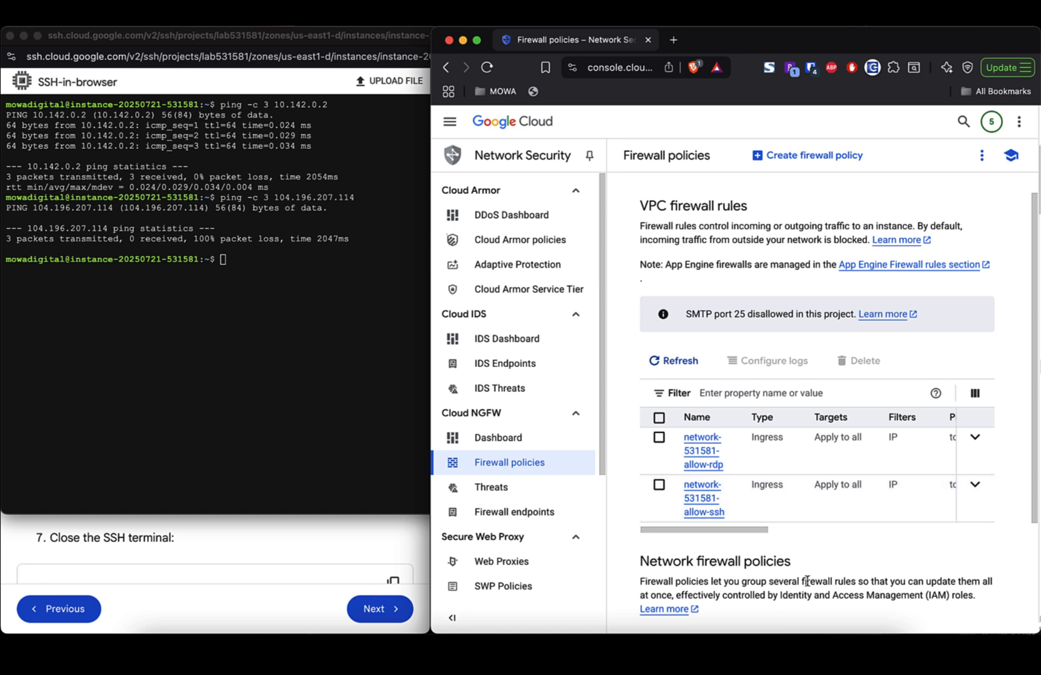
{"action": "scroll", "coordinate": [790, 513], "scroll_direction": "down", "scroll_amount": 5}
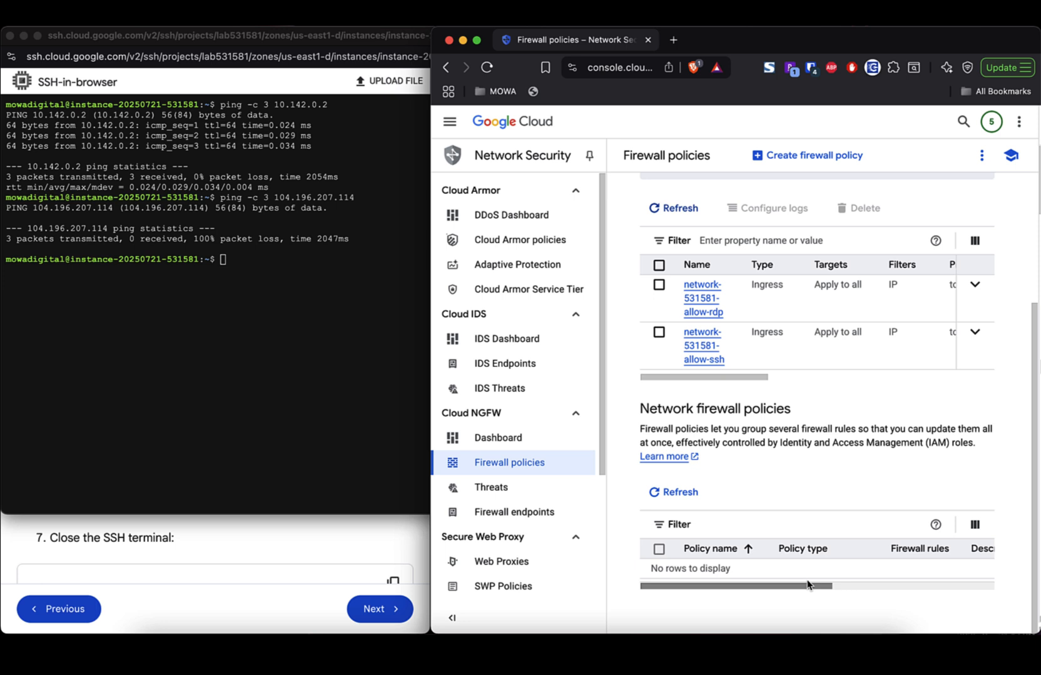
{"action": "left_click", "coordinate": [248, 539]}
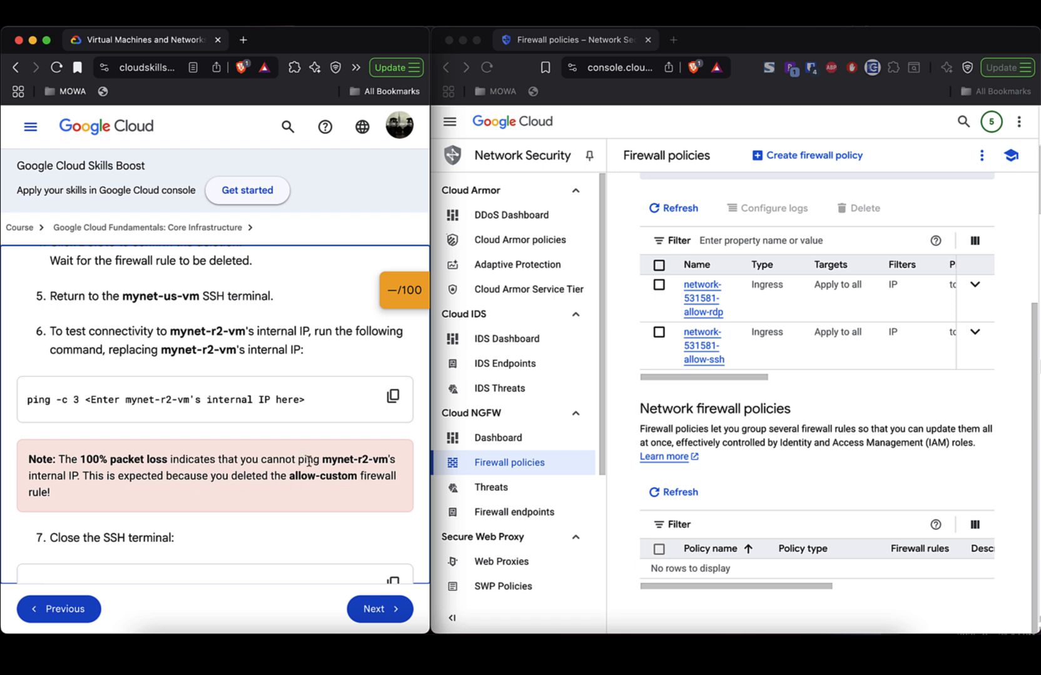
- Scroll the lab instructions through 'Remove the allow-ssh firewall rules' and the Task 4 Review
{"action": "scroll", "coordinate": [825, 450], "scroll_direction": "up", "scroll_amount": 2}
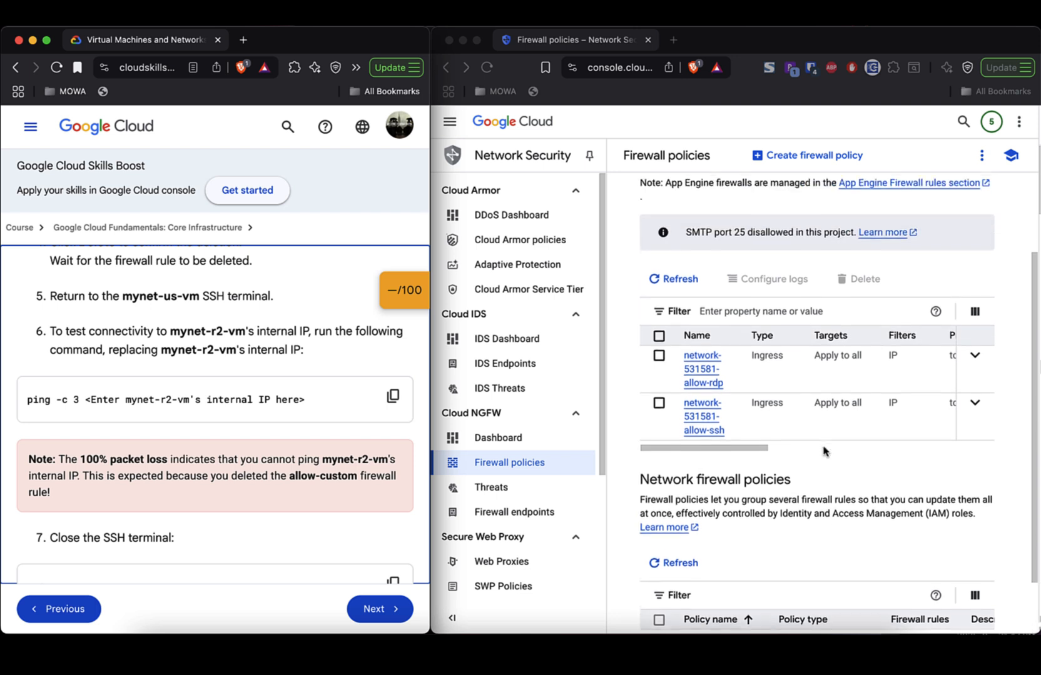
{"action": "scroll", "coordinate": [823, 452], "scroll_direction": "up", "scroll_amount": 2}
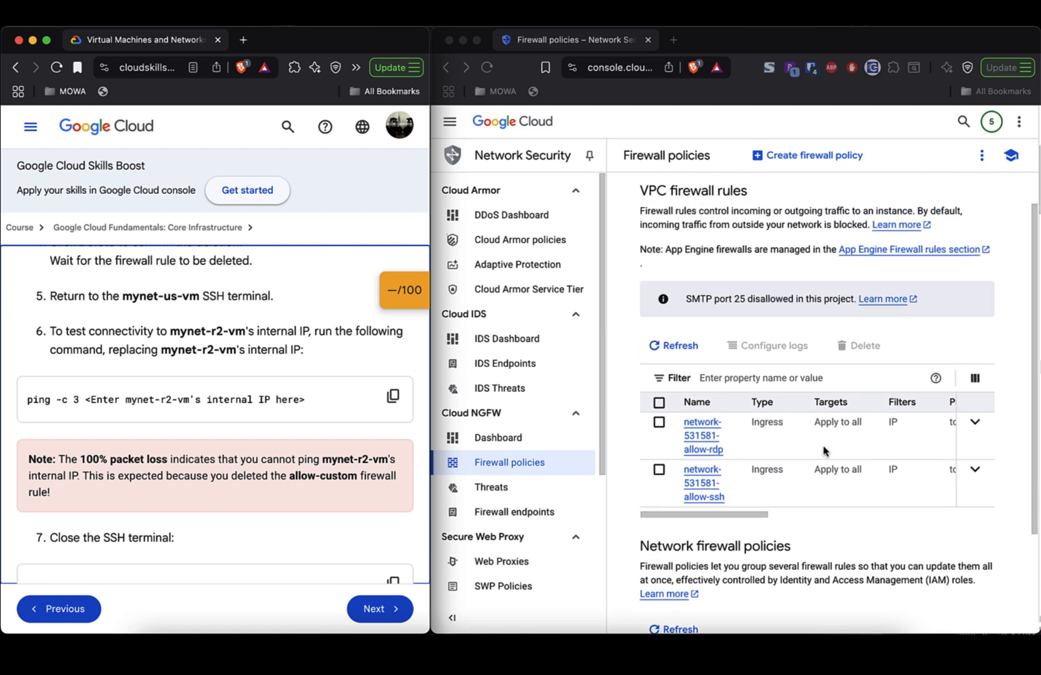
{"action": "scroll", "coordinate": [823, 451], "scroll_direction": "up", "scroll_amount": 1}
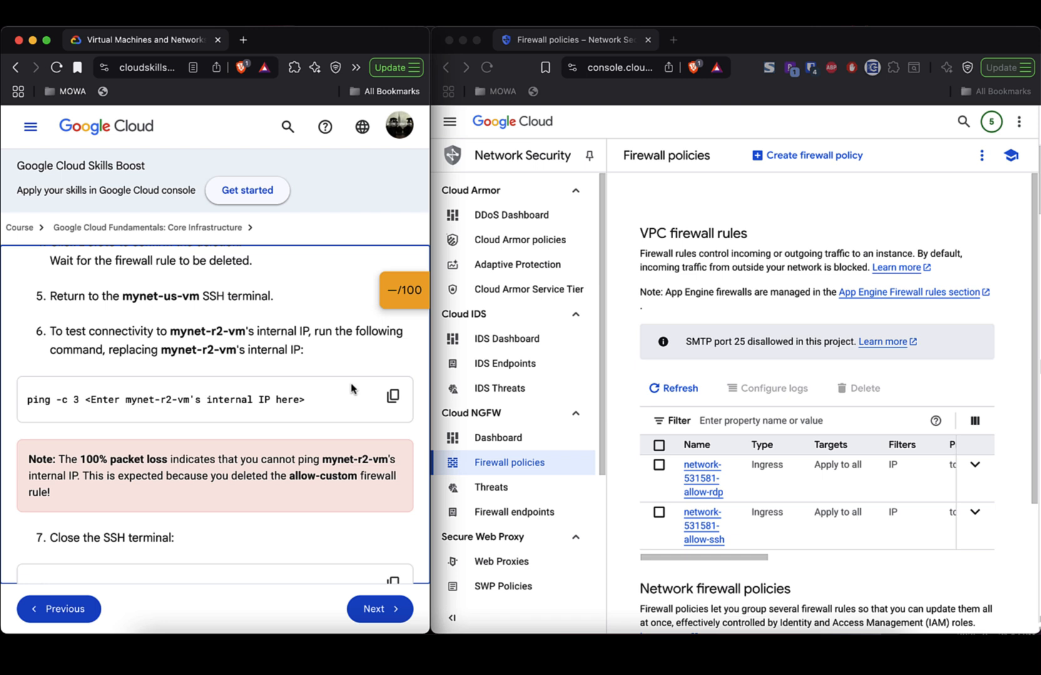
{"action": "scroll", "coordinate": [332, 448], "scroll_direction": "down", "scroll_amount": 3}
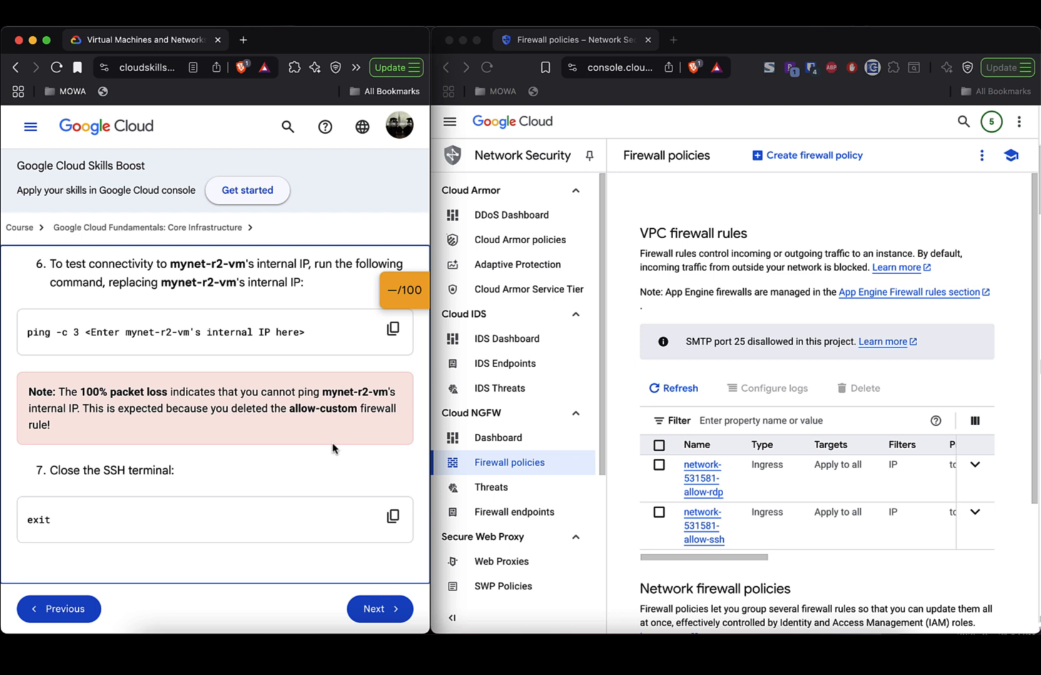
{"action": "scroll", "coordinate": [332, 448], "scroll_direction": "down", "scroll_amount": 10}
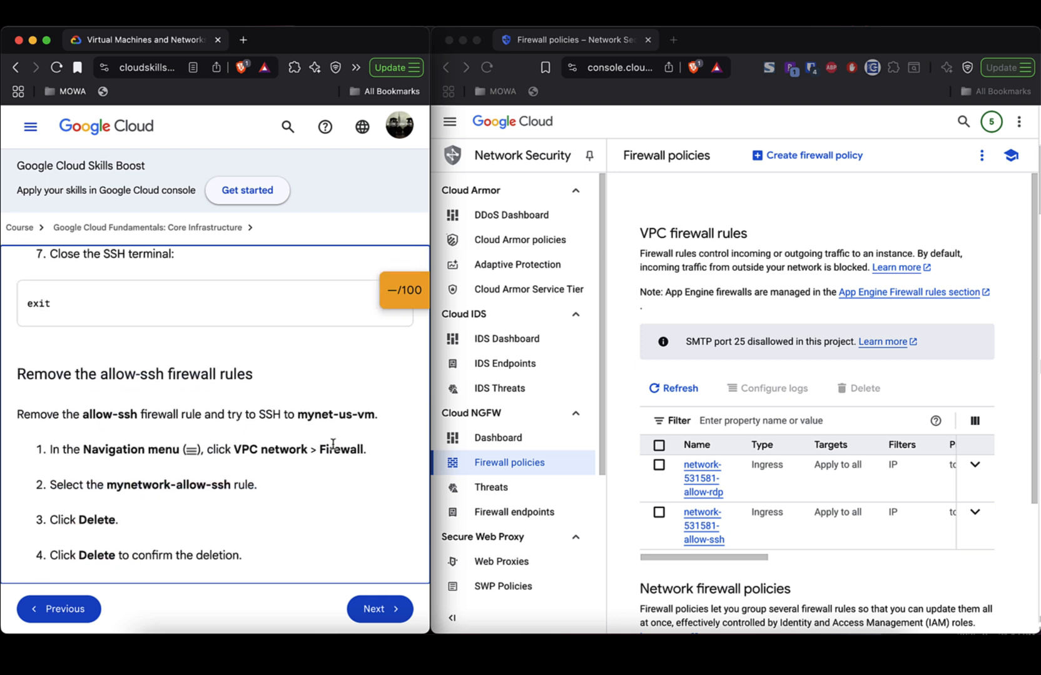
{"action": "scroll", "coordinate": [333, 443], "scroll_direction": "up", "scroll_amount": 12}
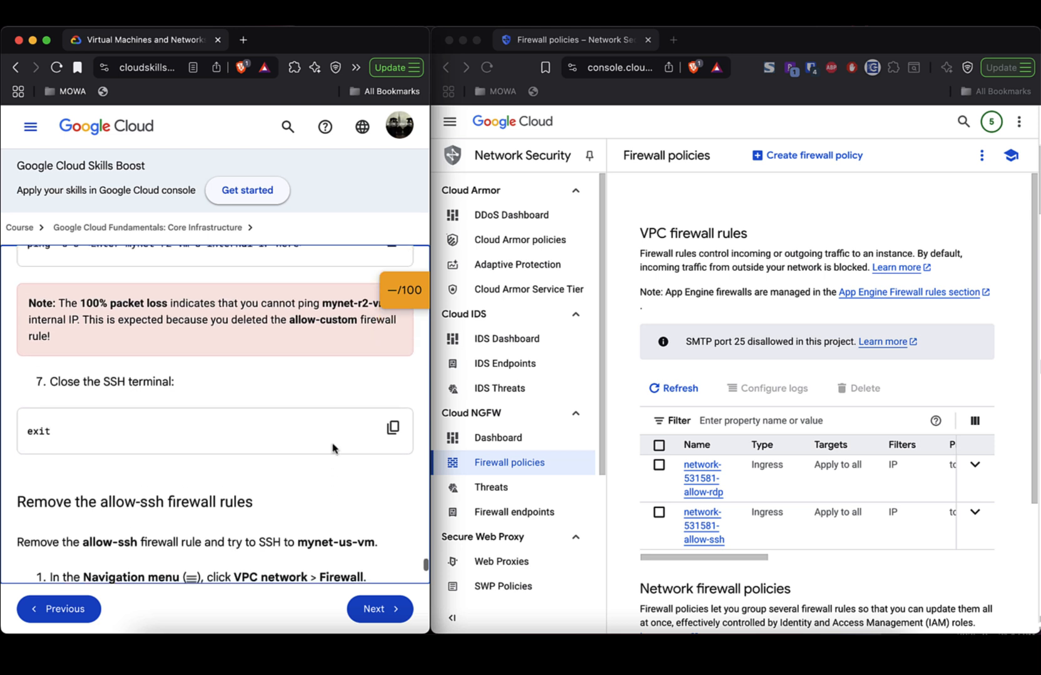
{"action": "scroll", "coordinate": [333, 444], "scroll_direction": "up", "scroll_amount": 4}
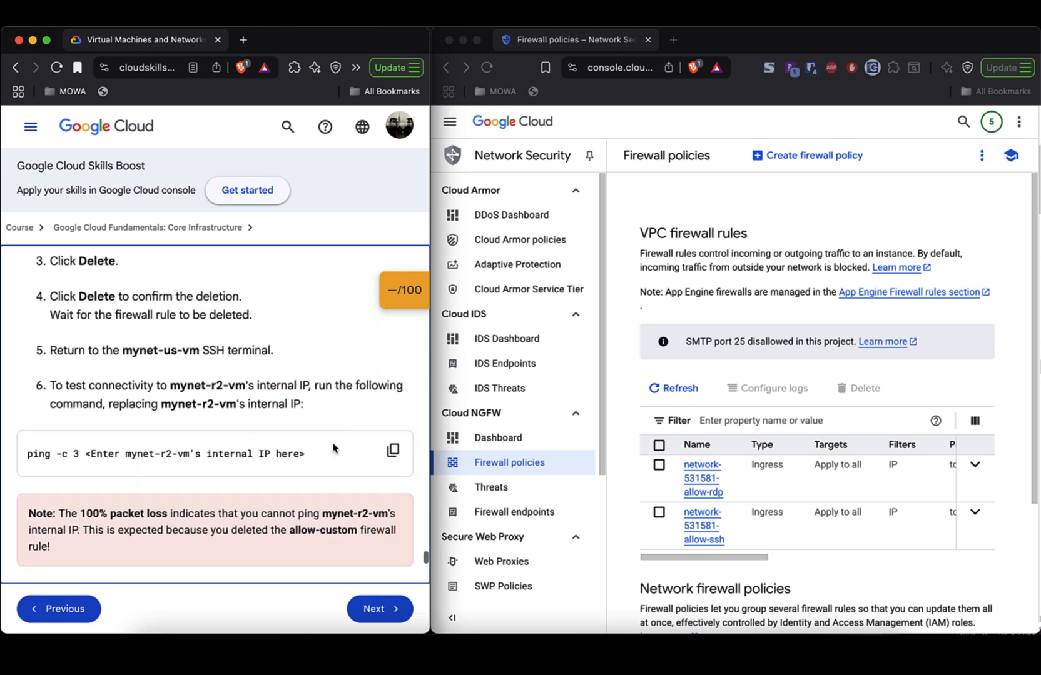
{"action": "scroll", "coordinate": [334, 448], "scroll_direction": "down", "scroll_amount": 5}
{"action": "scroll", "coordinate": [332, 448], "scroll_direction": "down", "scroll_amount": 3}
{"action": "scroll", "coordinate": [333, 447], "scroll_direction": "up", "scroll_amount": 6}
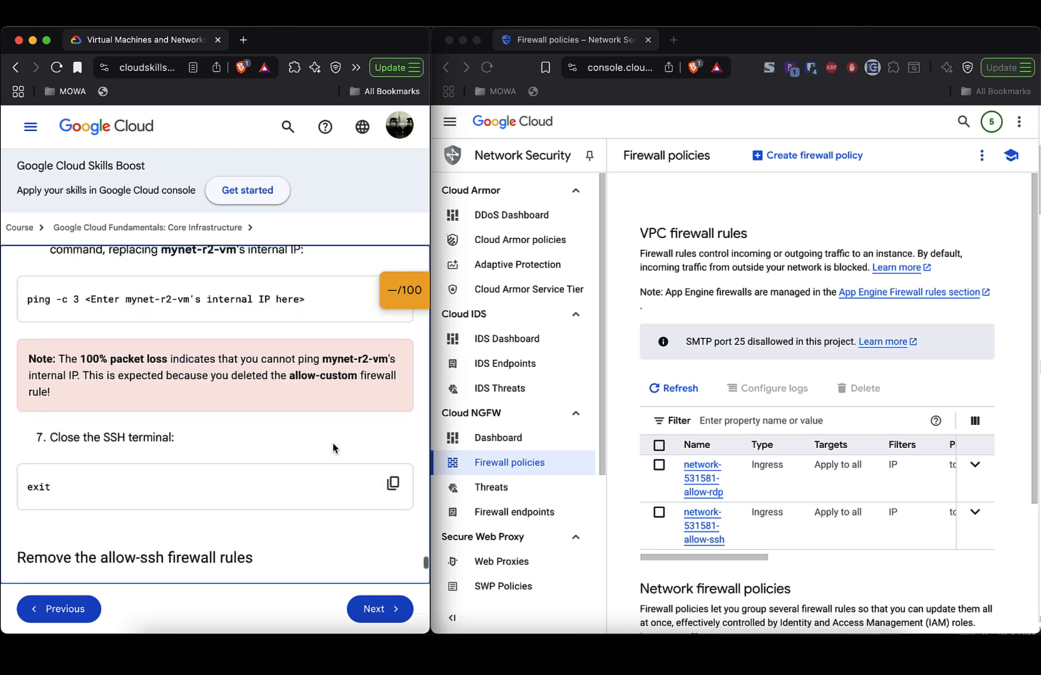
{"action": "scroll", "coordinate": [333, 448], "scroll_direction": "down", "scroll_amount": 13}
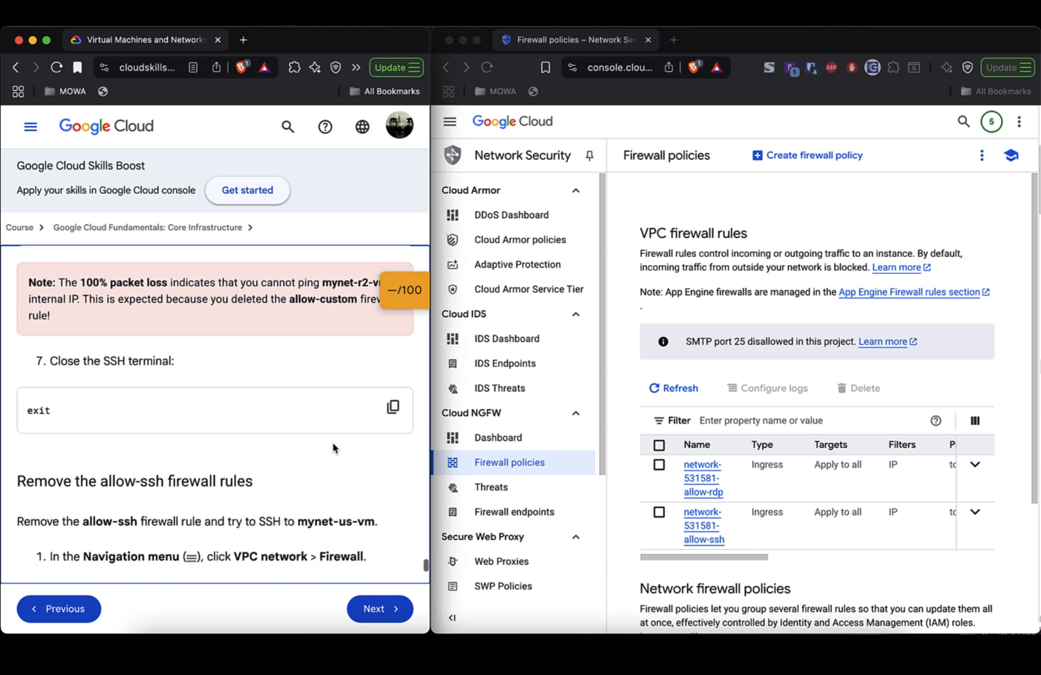
{"action": "scroll", "coordinate": [333, 446], "scroll_direction": "down", "scroll_amount": 3}
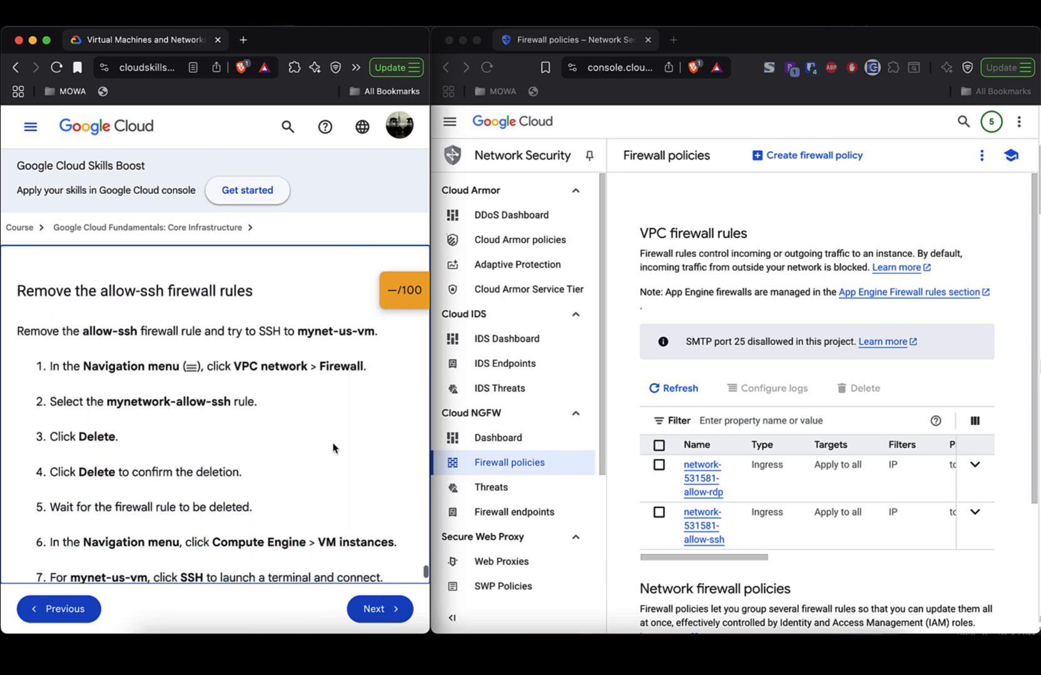
{"action": "scroll", "coordinate": [251, 444], "scroll_direction": "down", "scroll_amount": 11}
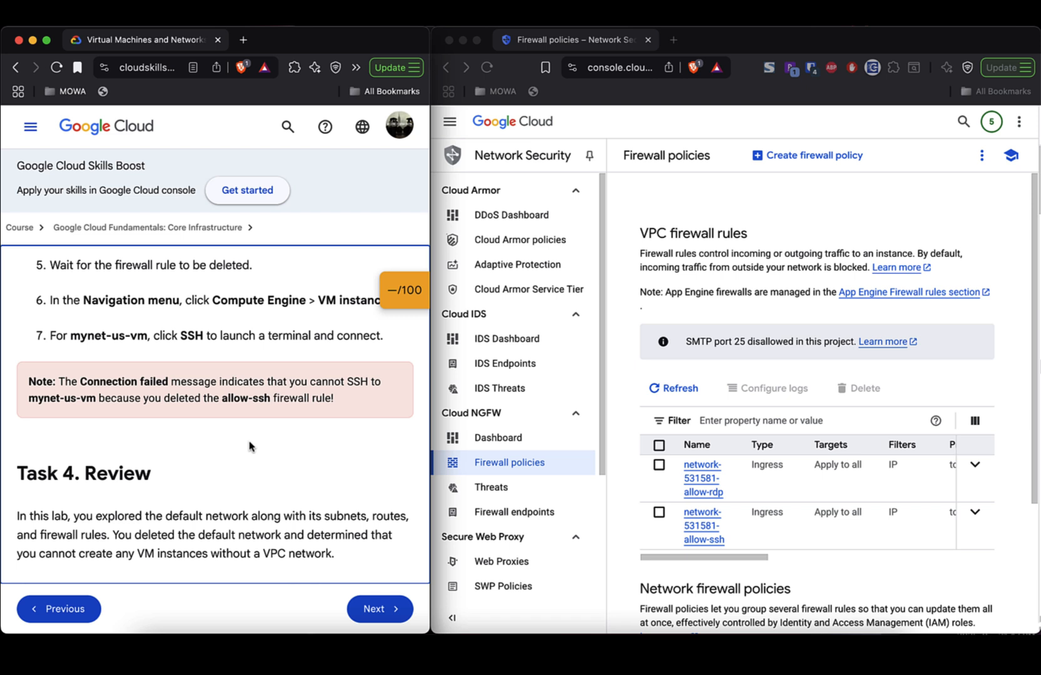
{"action": "scroll", "coordinate": [249, 446], "scroll_direction": "up", "scroll_amount": 20}
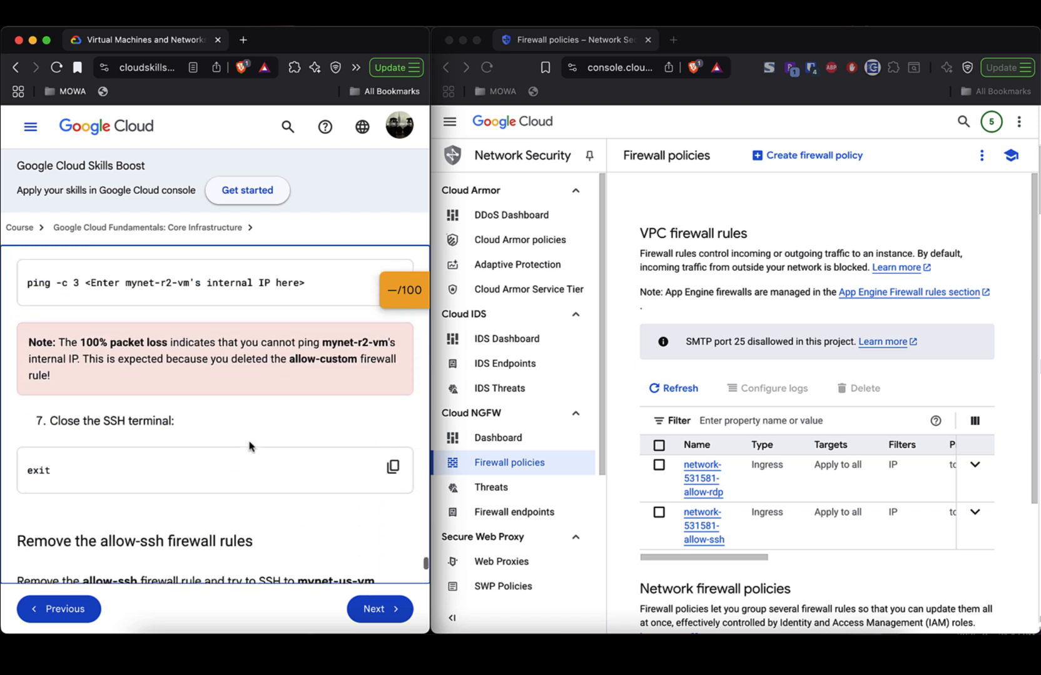
- In a new tab, search why deleting allow-icmp rules still allows pinging a Google Cloud VM's internal IP
{"action": "left_click", "coordinate": [675, 40]}
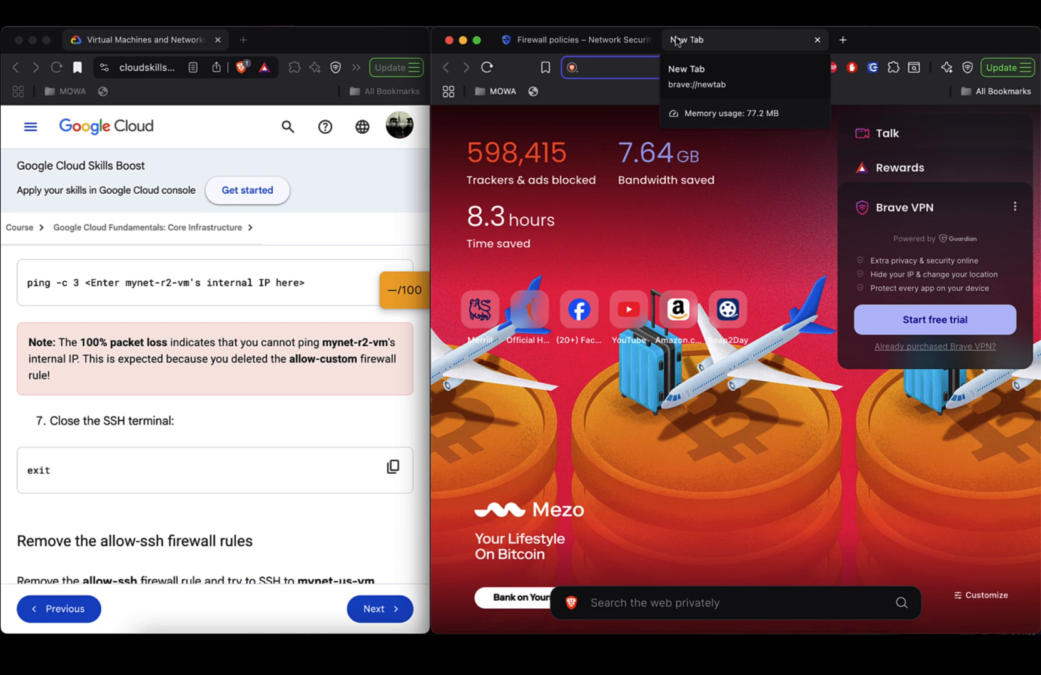
{"action": "type", "text": "deleti"}
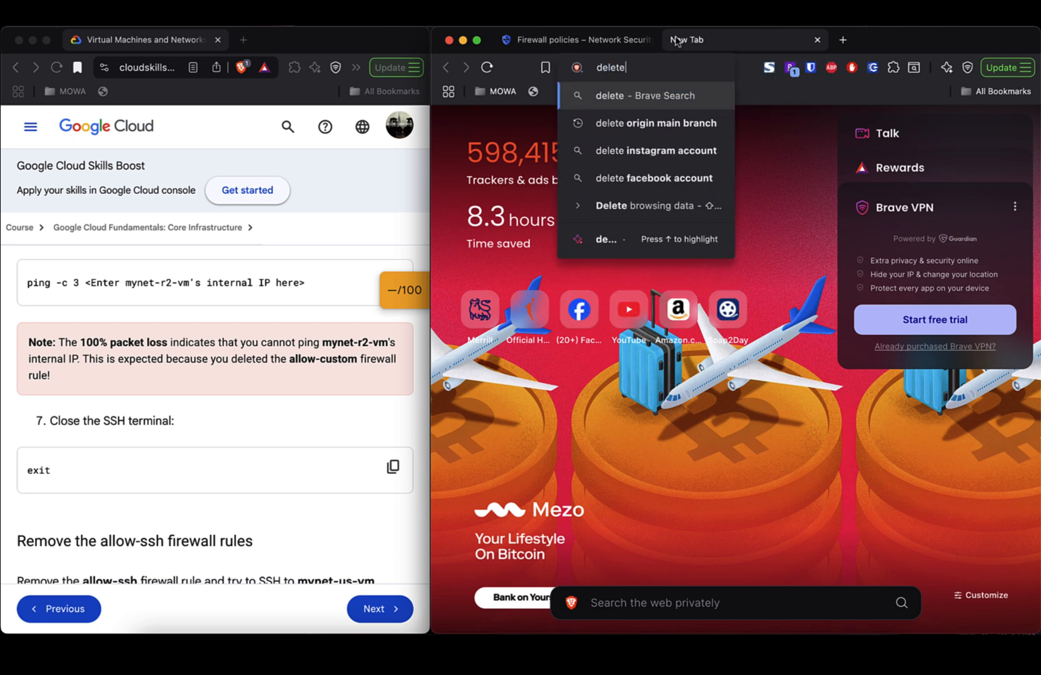
{"action": "key", "text": "BackSpace"}
{"action": "type", "text": "ing "}
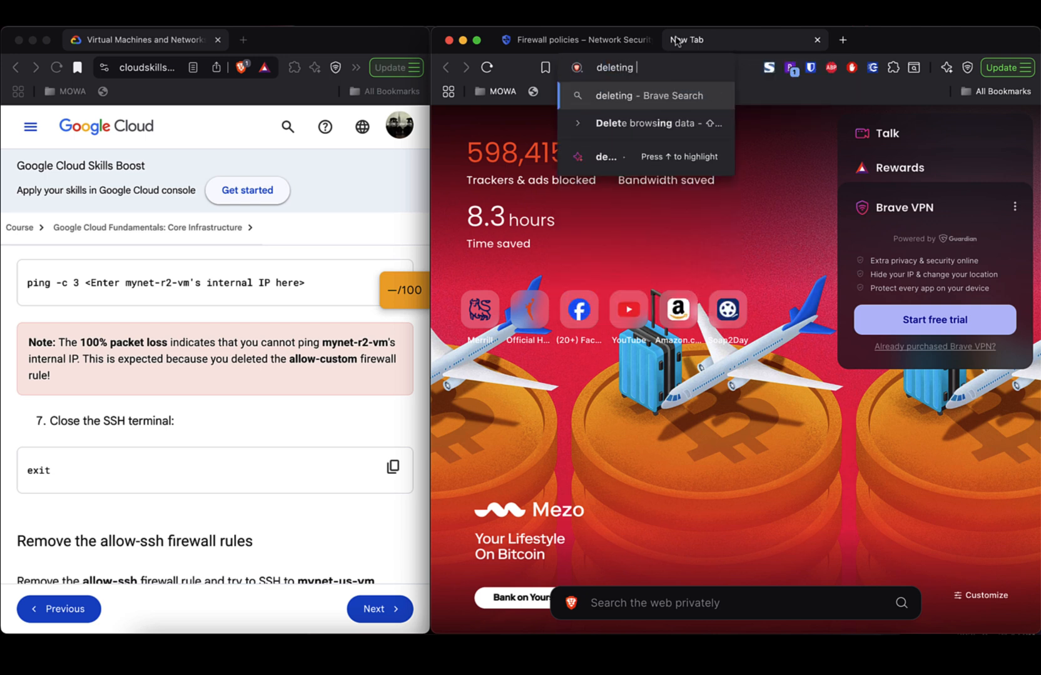
{"action": "type", "text": "allow-"}
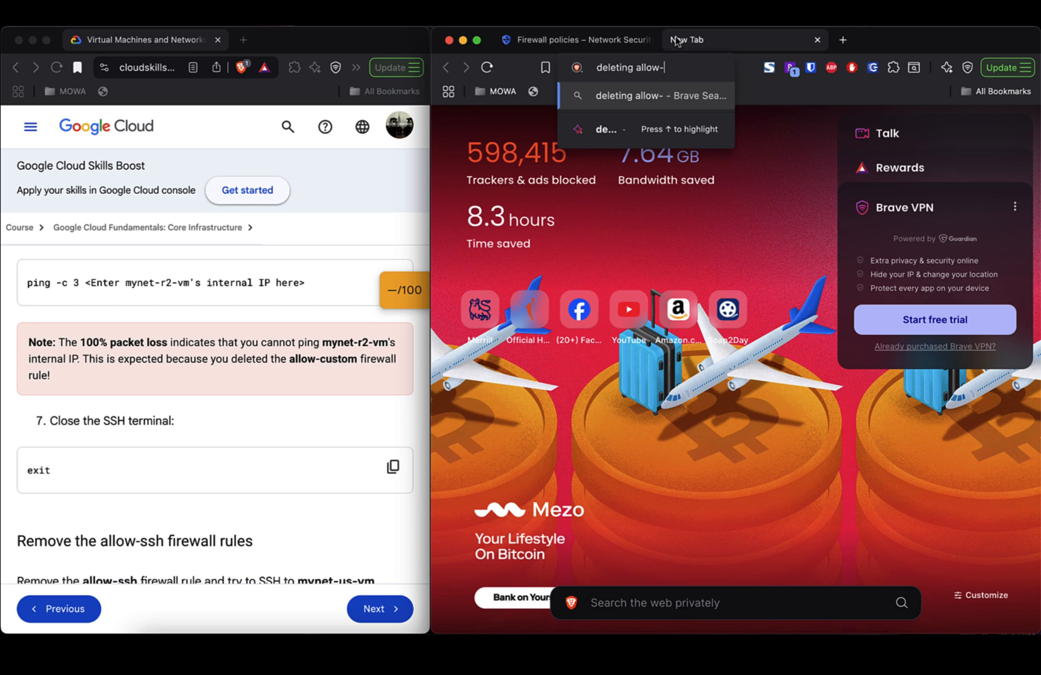
{"action": "type", "text": "icmp rules still a"}
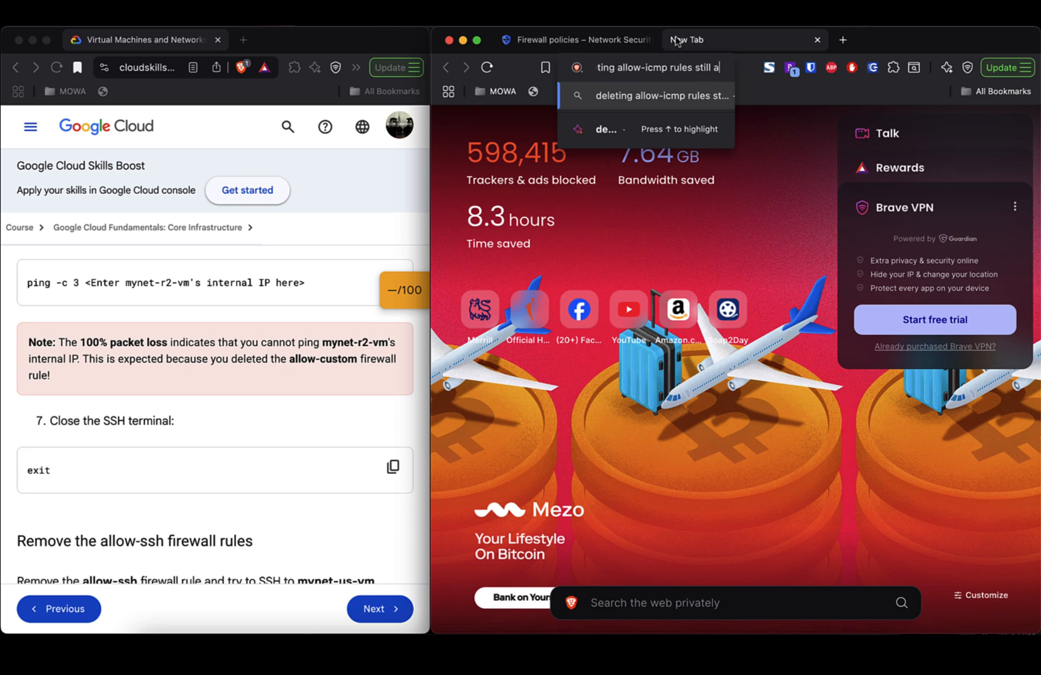
{"action": "type", "text": "llowing me to "}
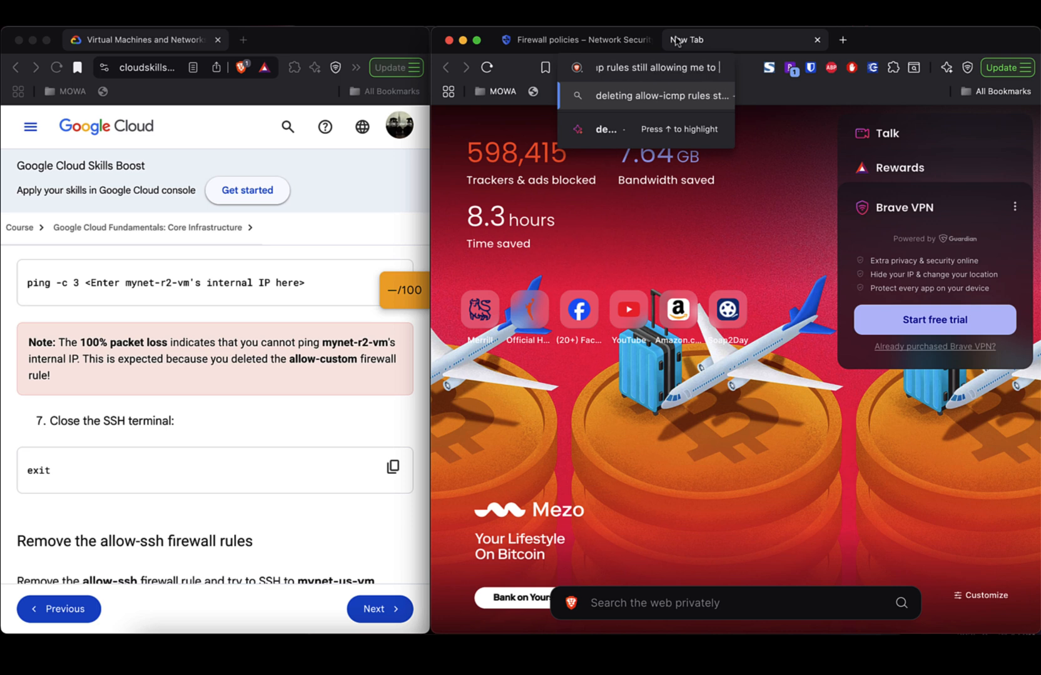
{"action": "type", "text": "ping "}
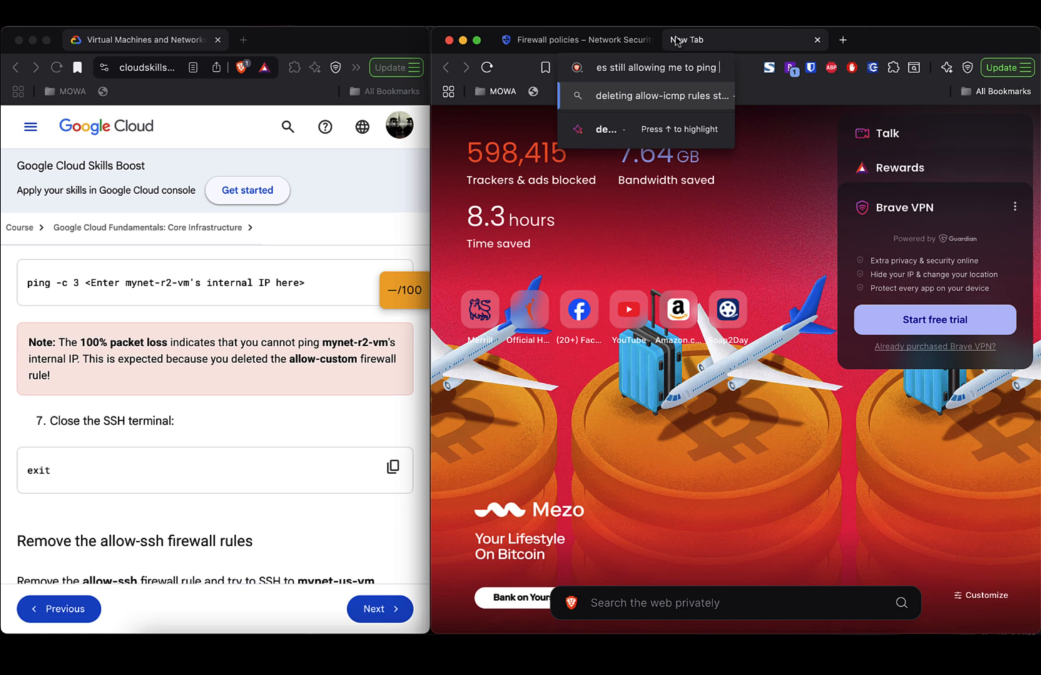
{"action": "type", "text": "internal i"}
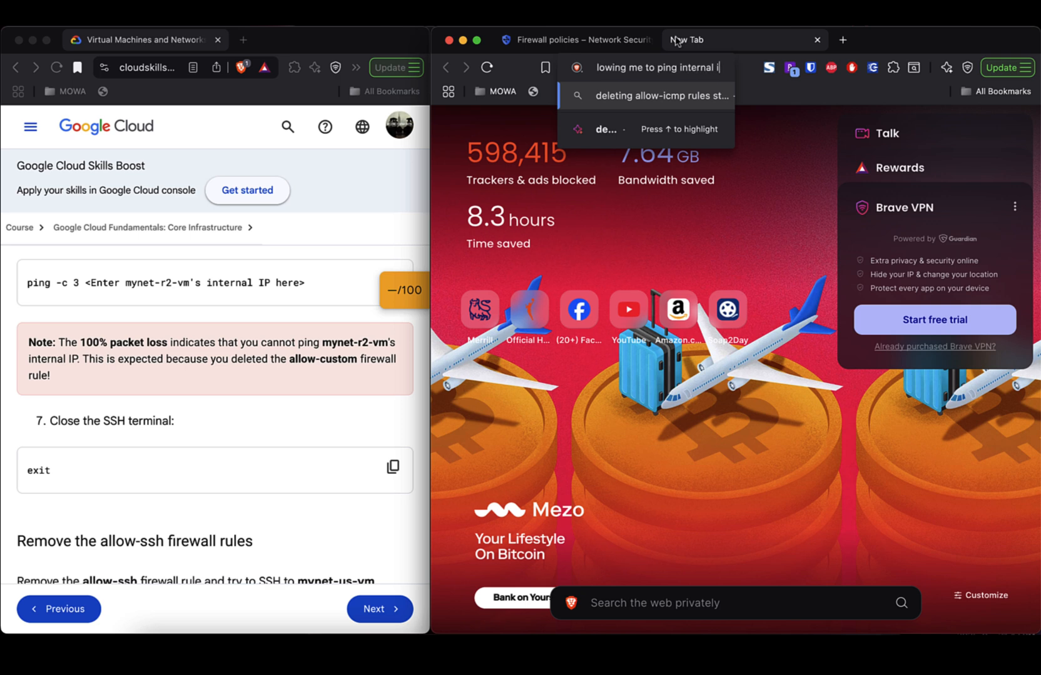
{"action": "type", "text": "p of "}
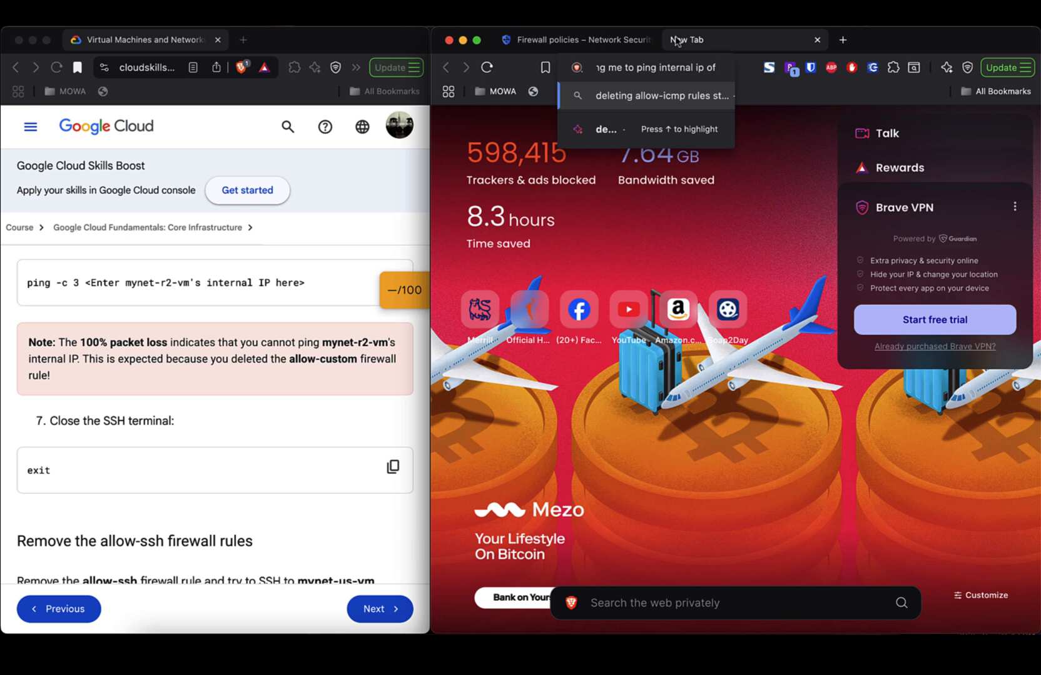
{"action": "type", "text": "google clou"}
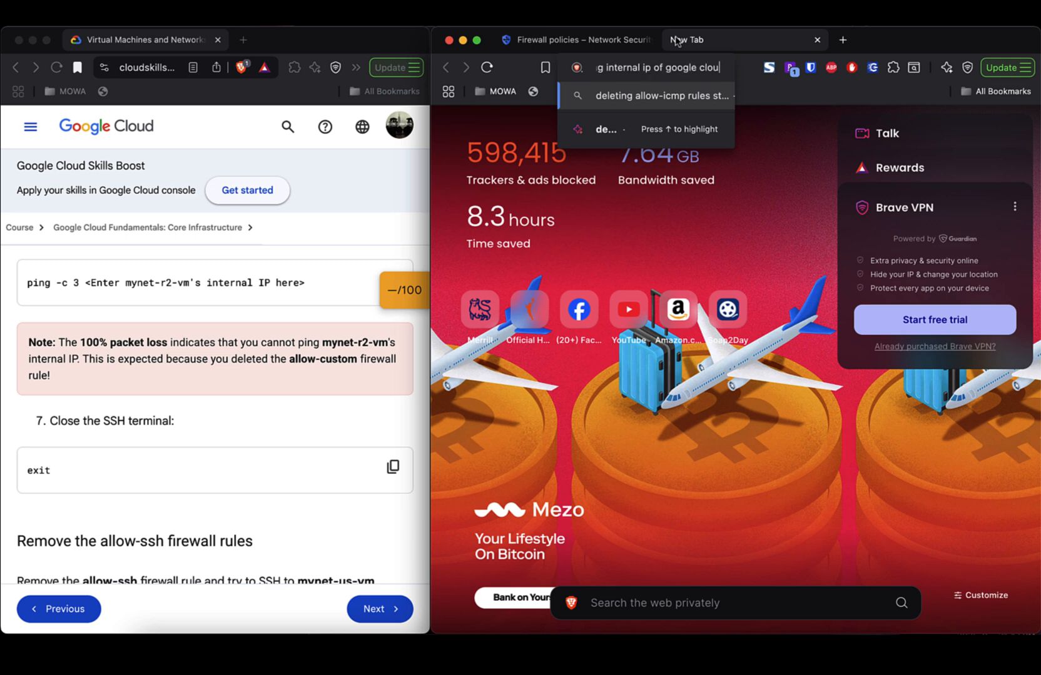
{"action": "type", "text": "d vm"}
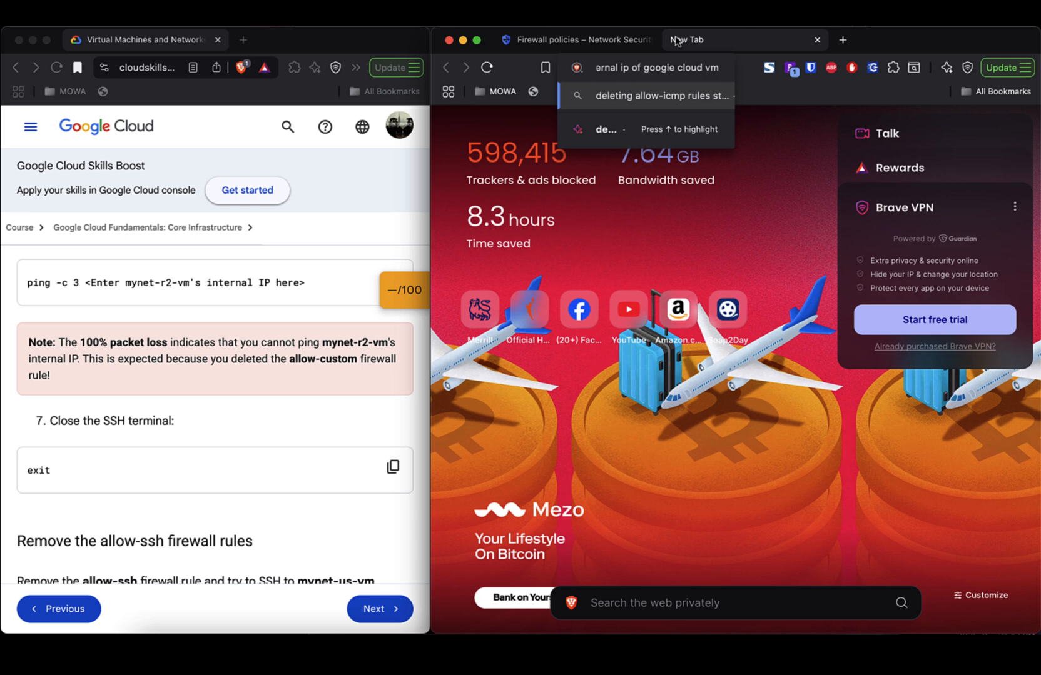
{"action": "type", "text": " instance"}
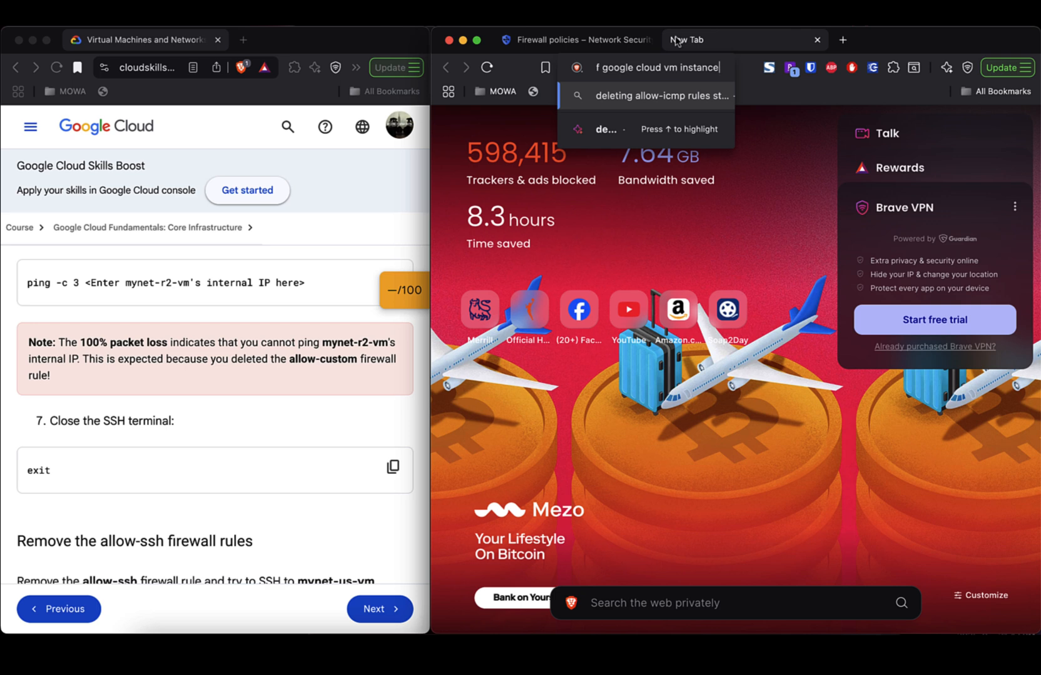
{"action": "key", "text": "Return"}
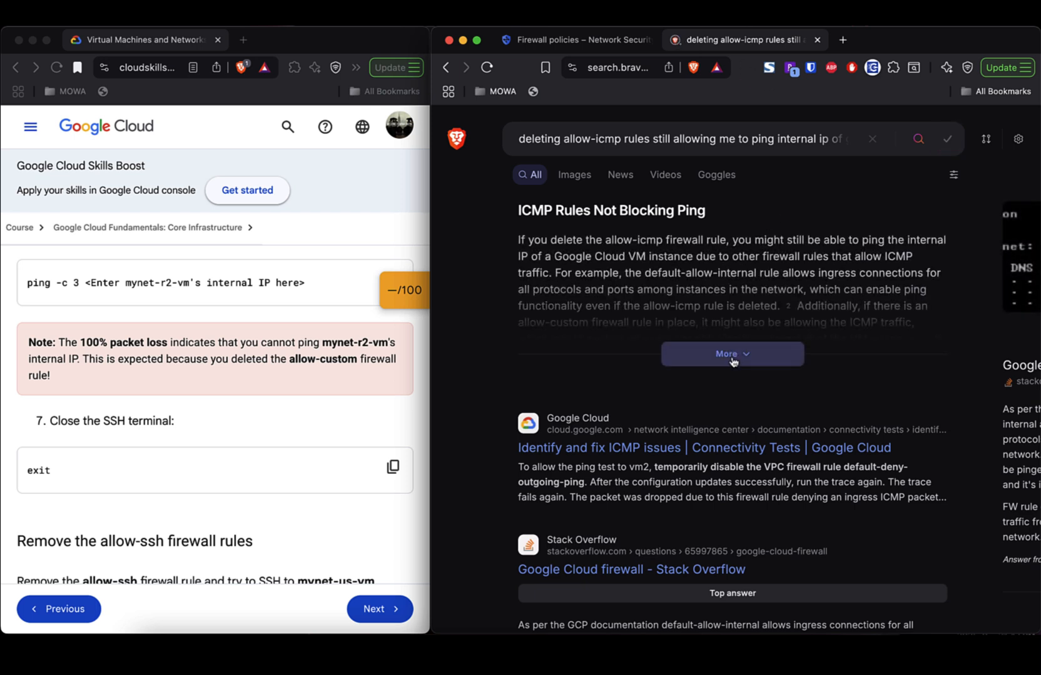
- Read the full AI answer, then re-search with 'custom' instead of 'icmp' and read the new answer
{"action": "left_click", "coordinate": [732, 362]}
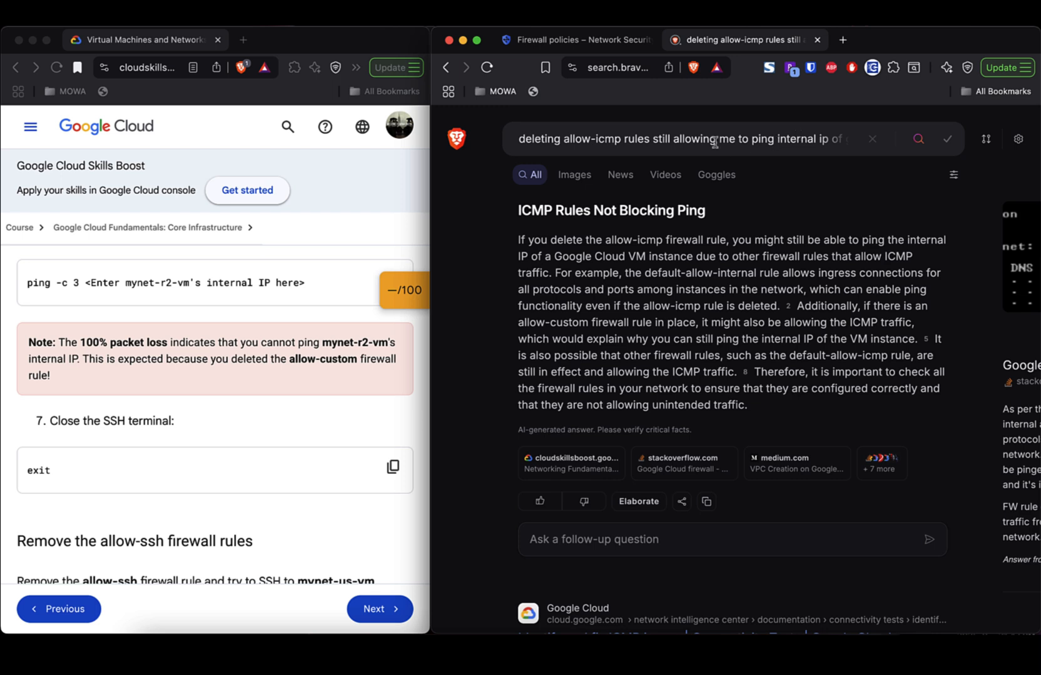
{"action": "left_click", "coordinate": [620, 138]}
{"action": "key", "text": "BackSpace"}
{"action": "key", "text": "BackSpace"}
{"action": "key", "text": "BackSpace"}
{"action": "key", "text": "BackSpace"}
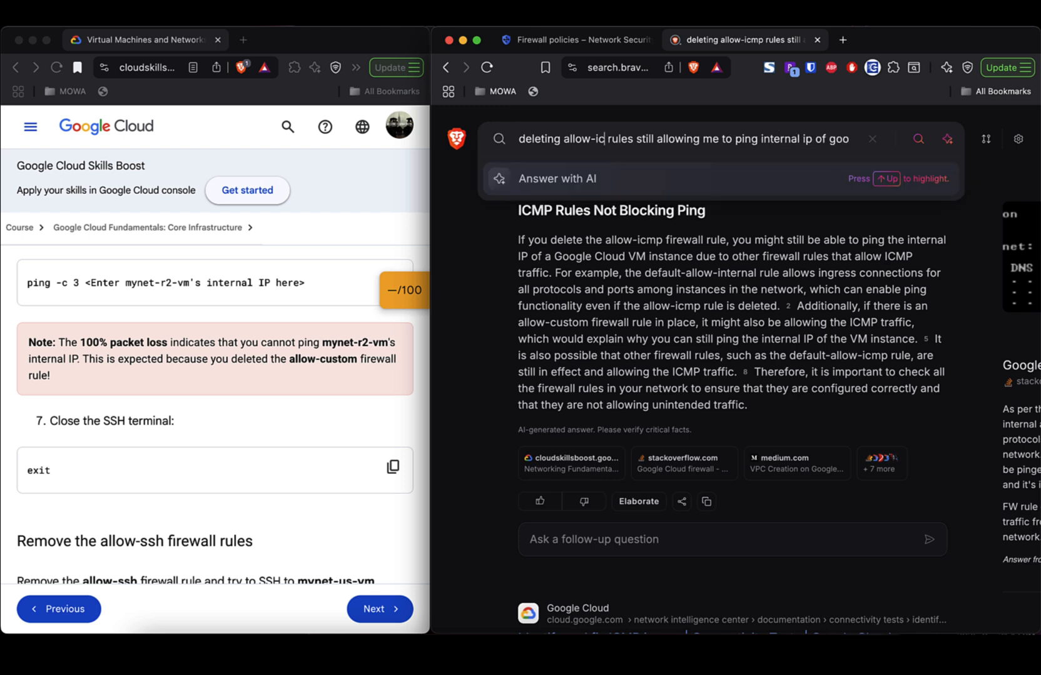
{"action": "type", "text": "custom"}
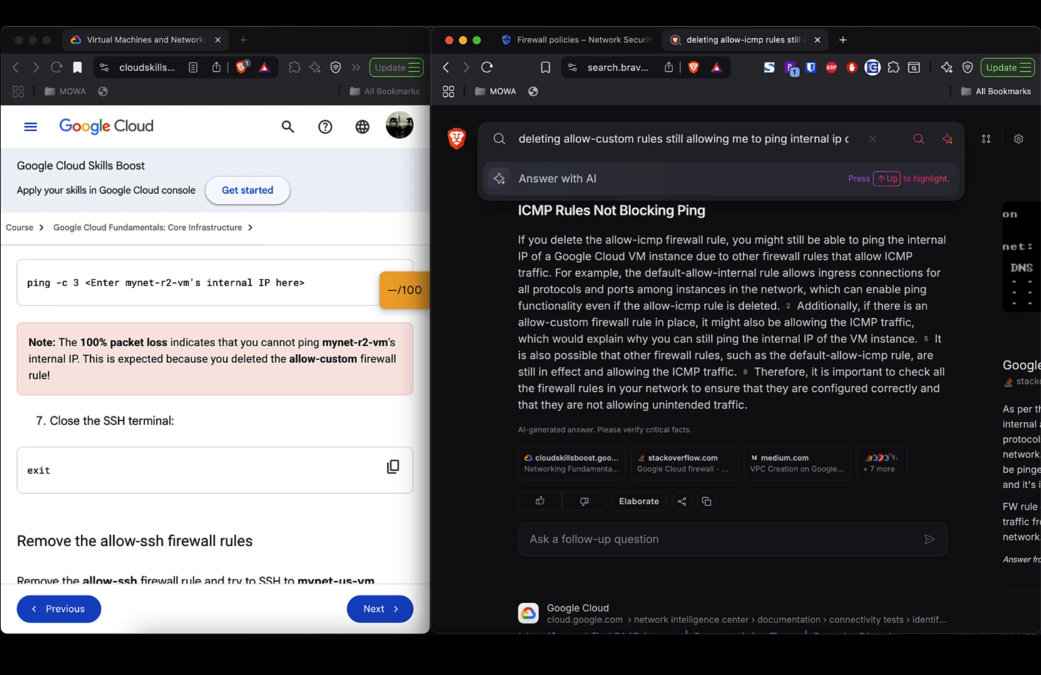
{"action": "key", "text": "Return"}
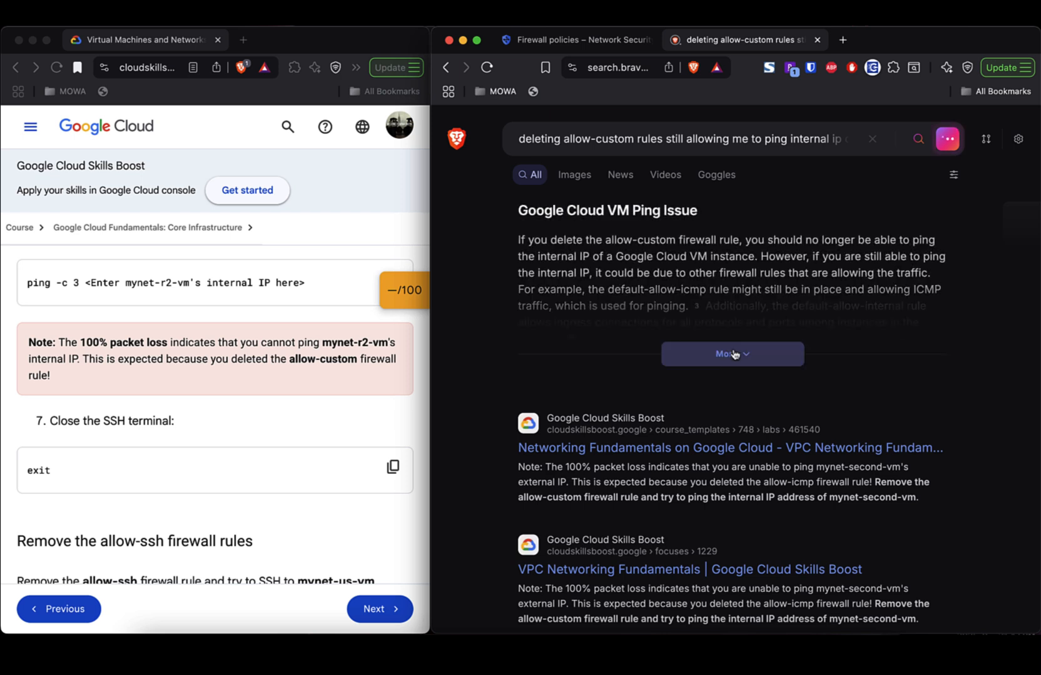
{"action": "left_click", "coordinate": [733, 354]}
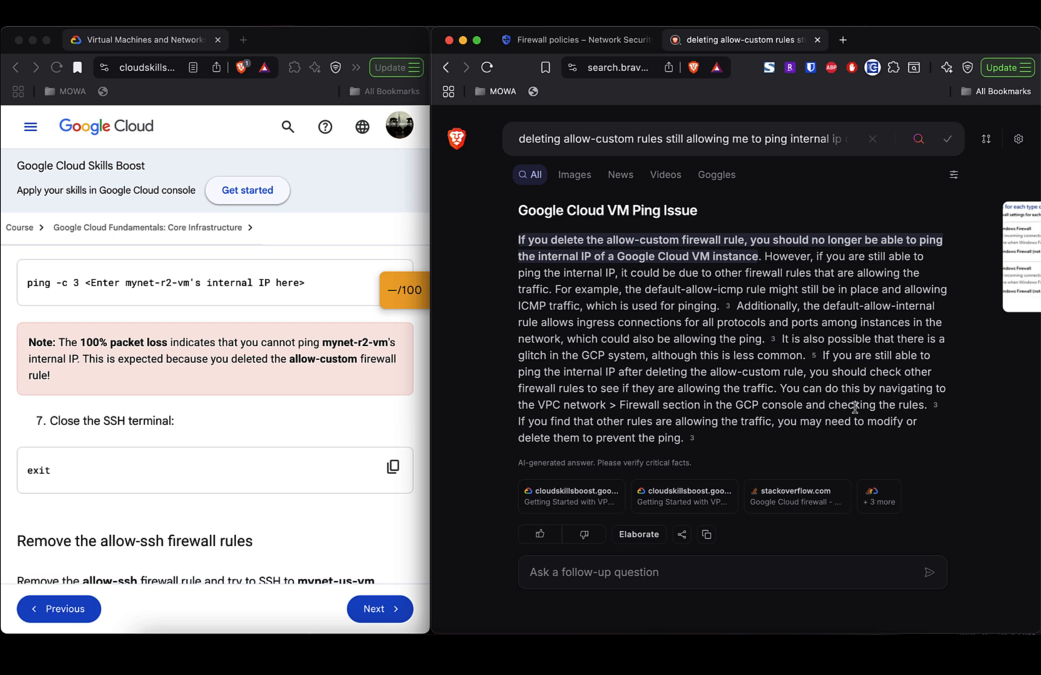
{"action": "scroll", "coordinate": [855, 407], "scroll_direction": "down", "scroll_amount": 1}
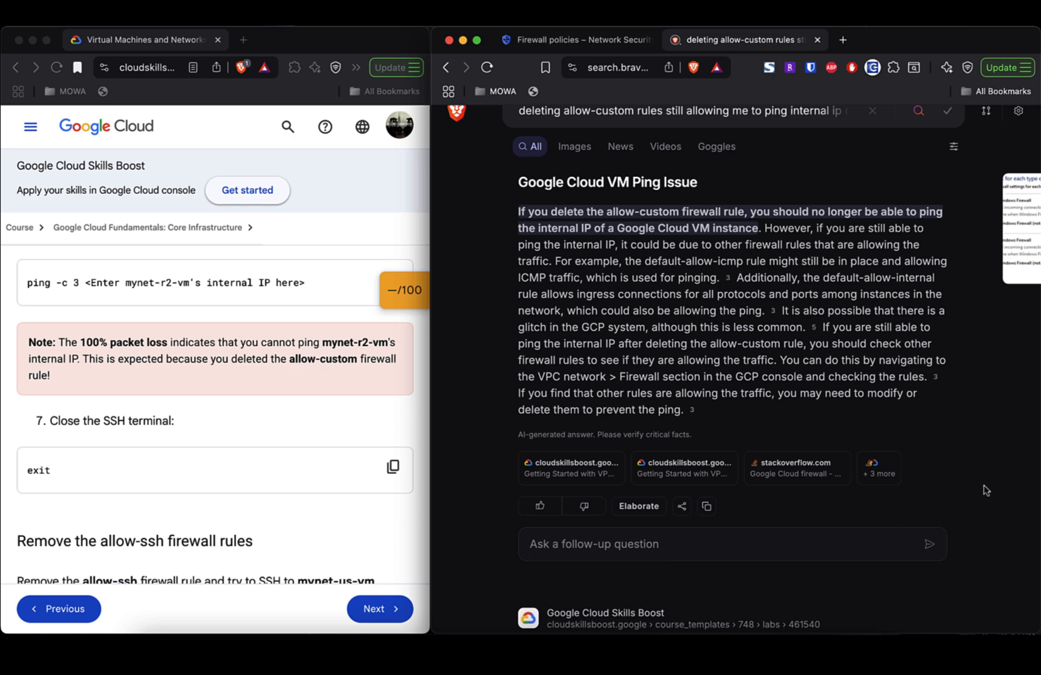
{"action": "scroll", "coordinate": [986, 491], "scroll_direction": "down", "scroll_amount": 5}
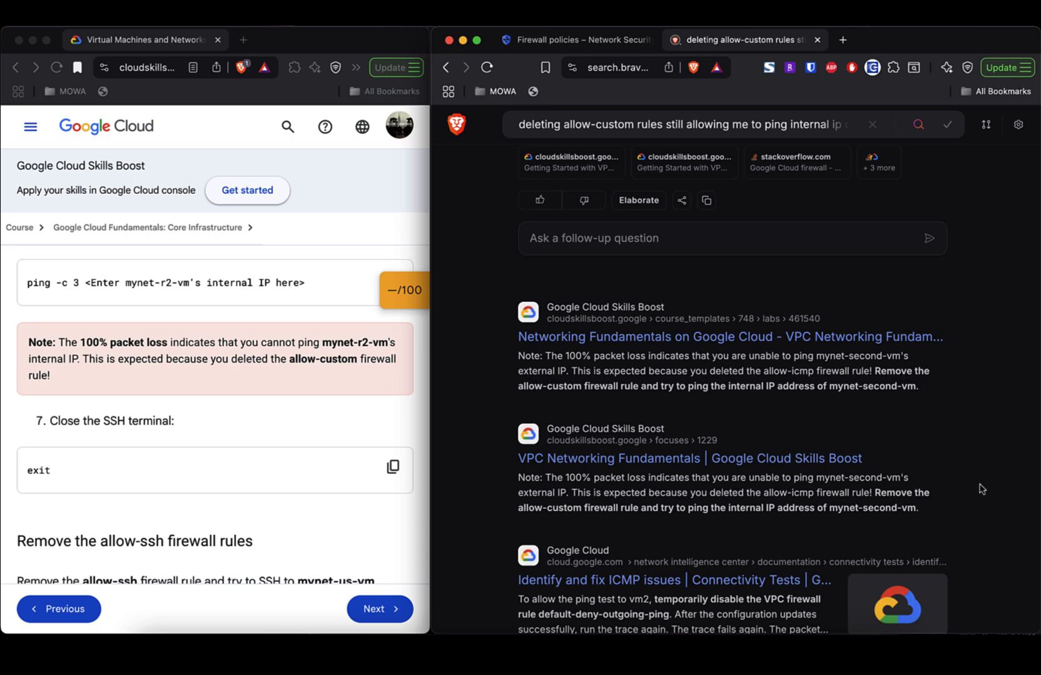
- Return to the firewall rules list and inspect allow-rdp (tcp:3389) and allow-ssh (tcp:22), both priority 65534
{"action": "left_click", "coordinate": [581, 40]}
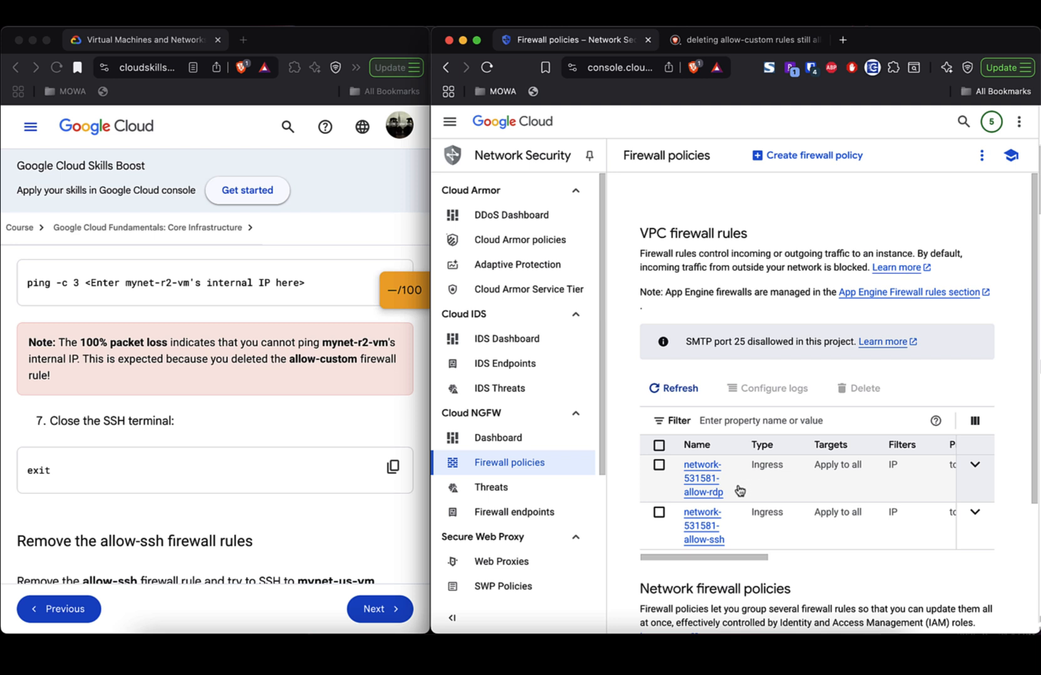
{"action": "scroll", "coordinate": [744, 532], "scroll_direction": "down", "scroll_amount": 1}
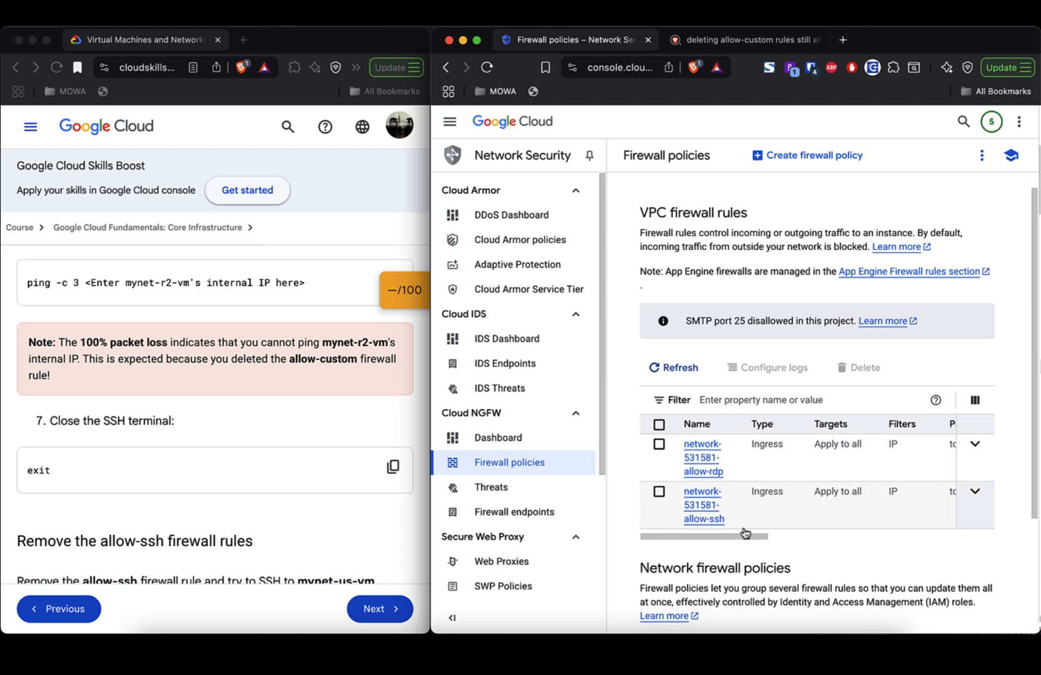
{"action": "scroll", "coordinate": [741, 517], "scroll_direction": "up", "scroll_amount": 1}
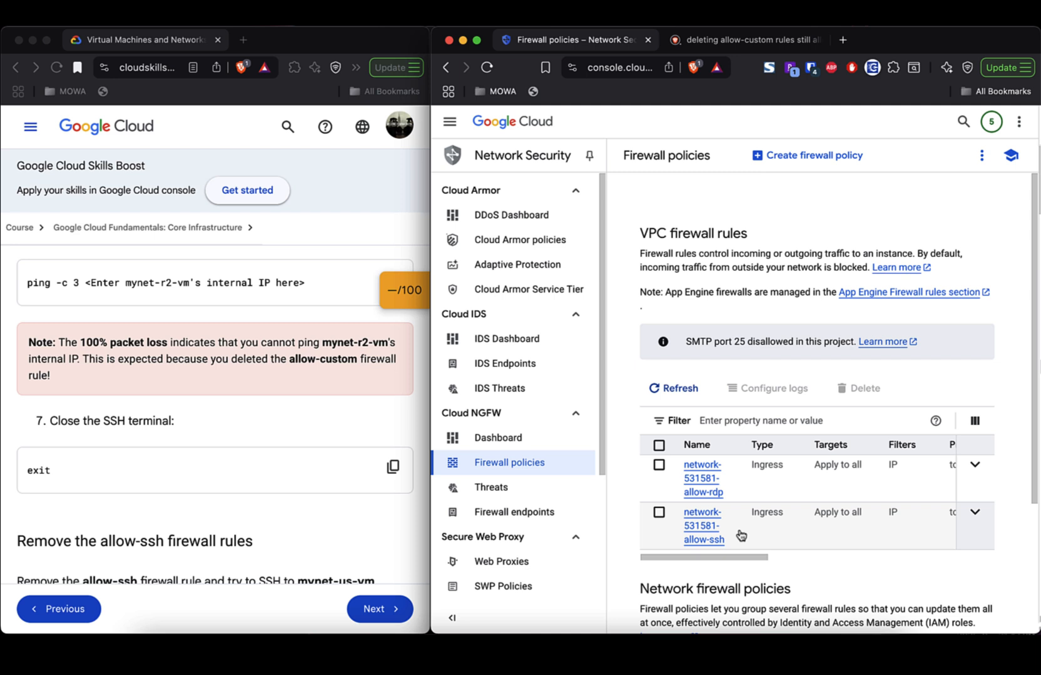
{"action": "scroll", "coordinate": [741, 536], "scroll_direction": "right", "scroll_amount": 10}
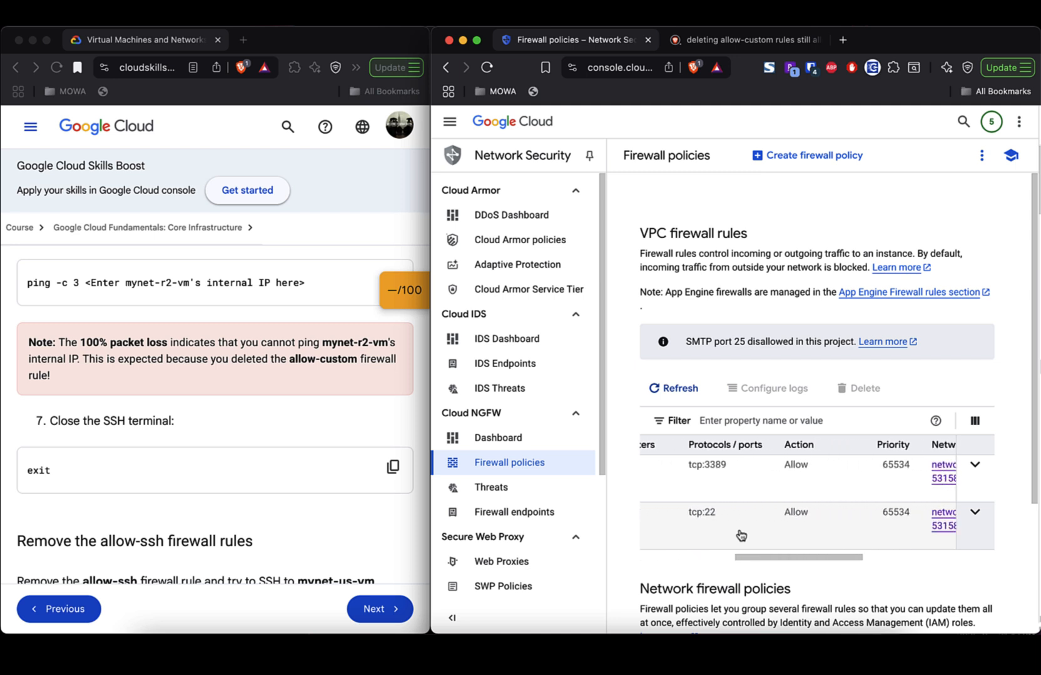
{"action": "scroll", "coordinate": [741, 535], "scroll_direction": "right", "scroll_amount": 3}
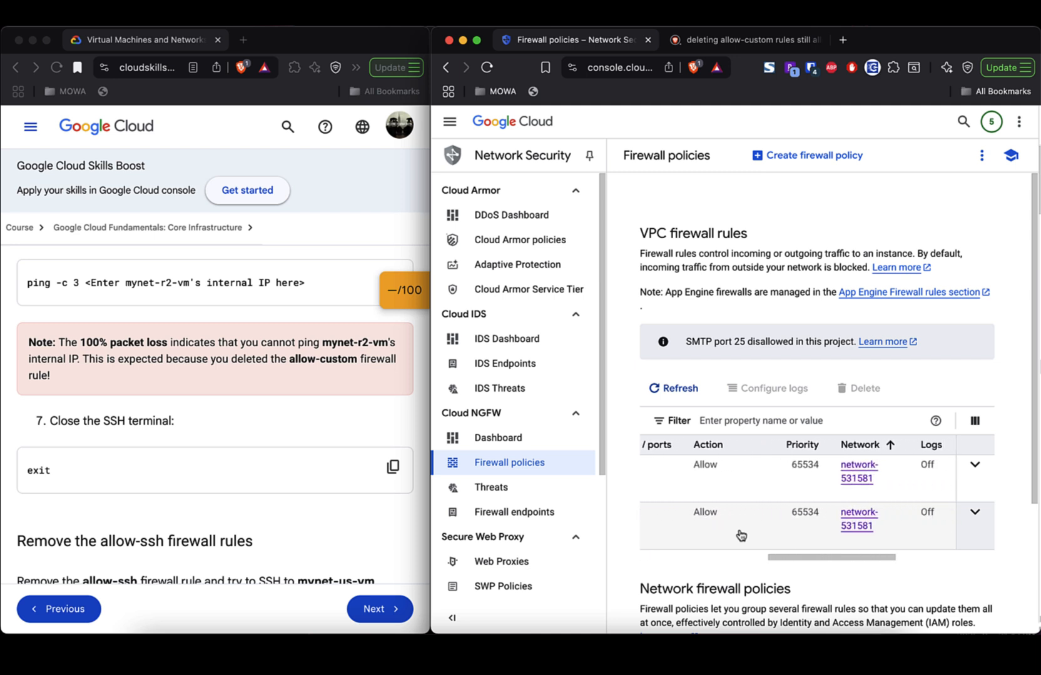
{"action": "scroll", "coordinate": [741, 535], "scroll_direction": "right", "scroll_amount": 2}
{"action": "scroll", "coordinate": [741, 535], "scroll_direction": "left", "scroll_amount": 5}
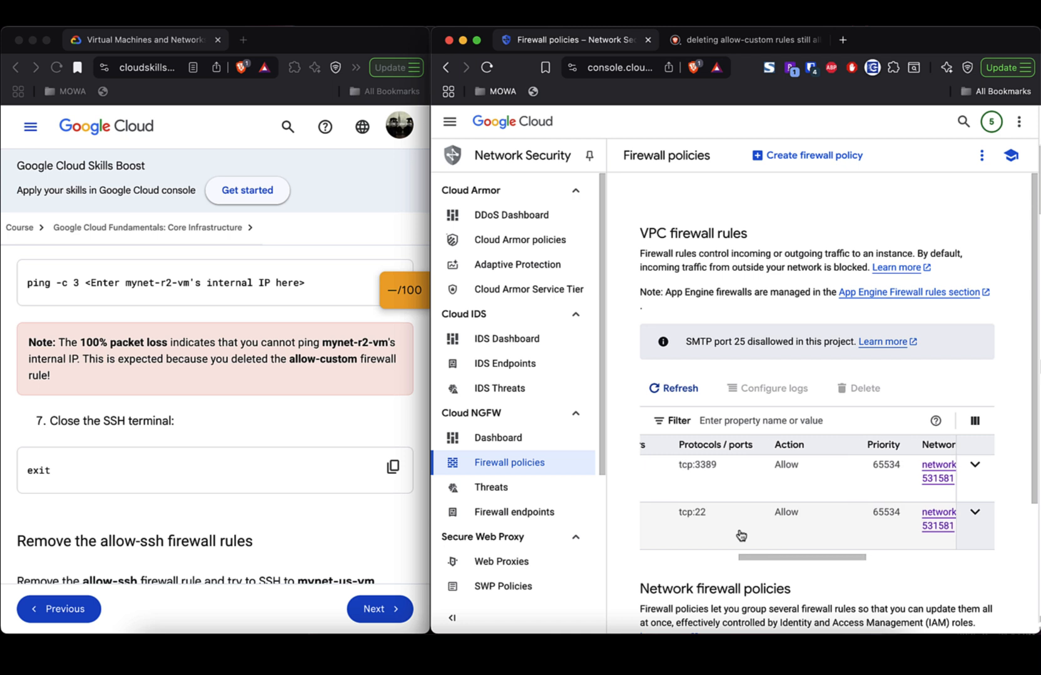
{"action": "scroll", "coordinate": [741, 535], "scroll_direction": "left", "scroll_amount": 6}
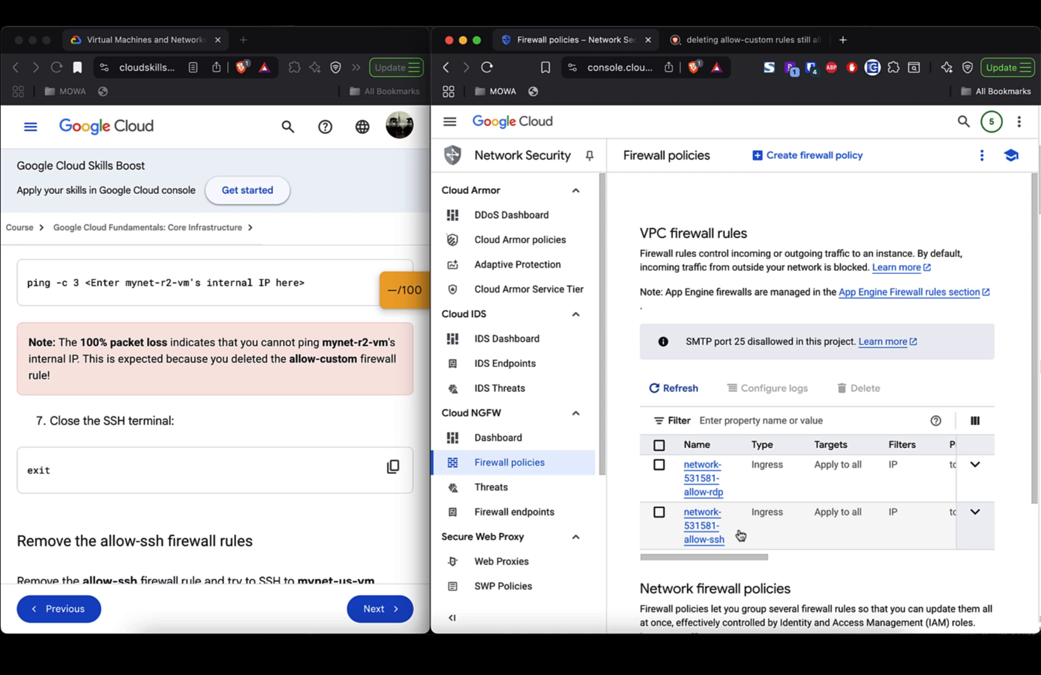
- Select network-531581-allow-rdp and delete it, confirming the deletion
{"action": "left_click", "coordinate": [658, 466]}
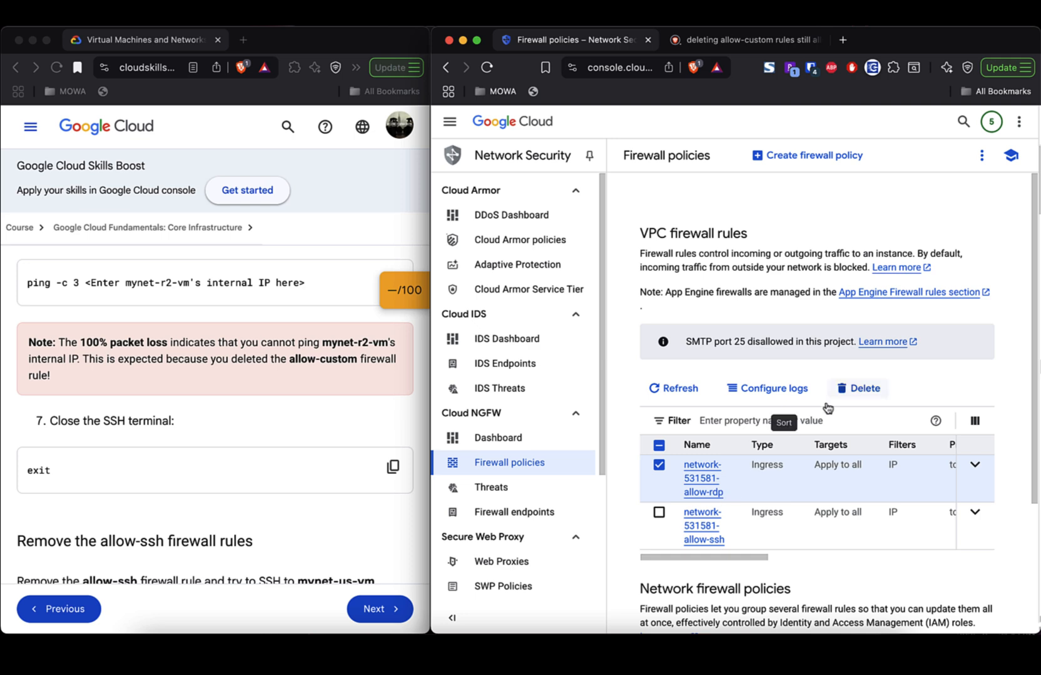
{"action": "left_click", "coordinate": [863, 392]}
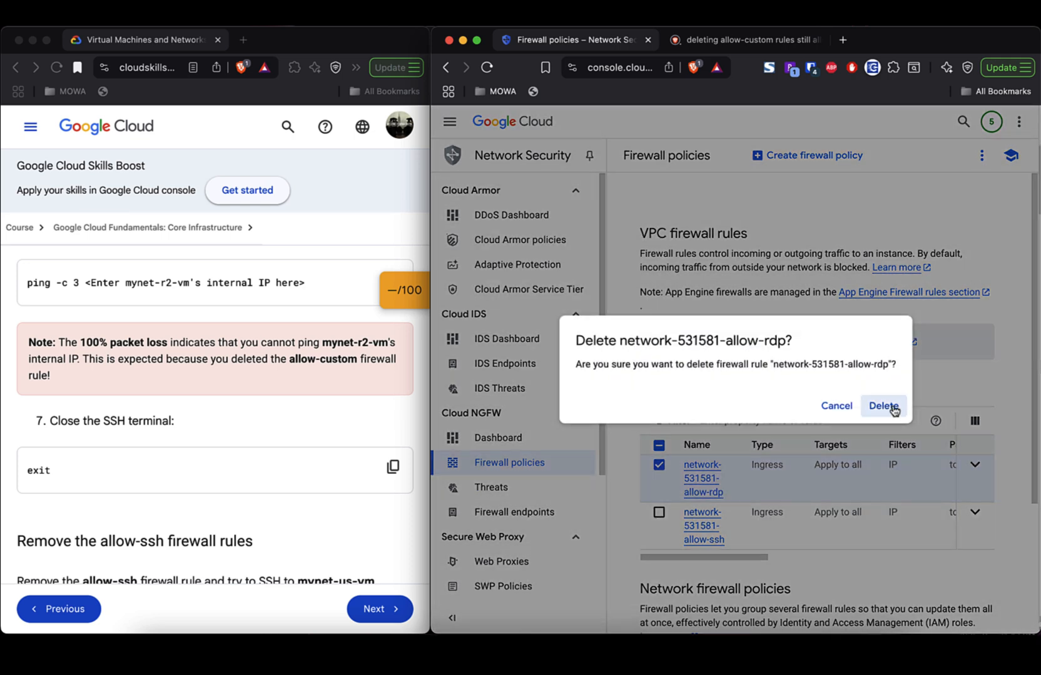
{"action": "left_click", "coordinate": [883, 407]}
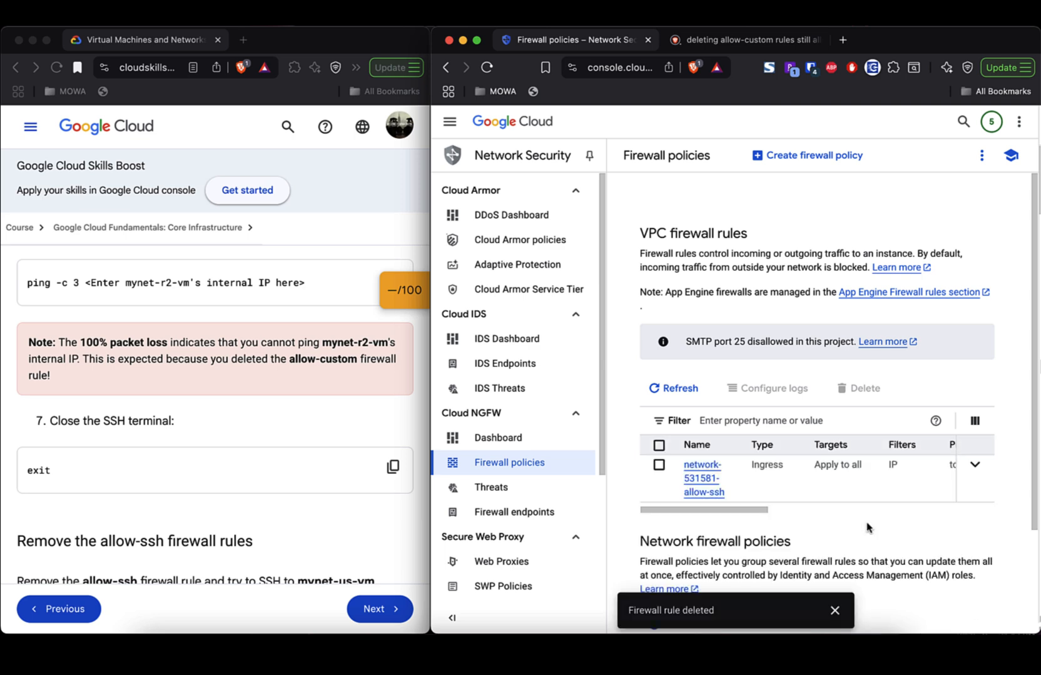
- Rerun the ping to 104.196.207.114 in the SSH terminal and observe 100% packet loss
{"action": "key", "text": "super+grave"}
{"action": "key", "text": "super+grave"}
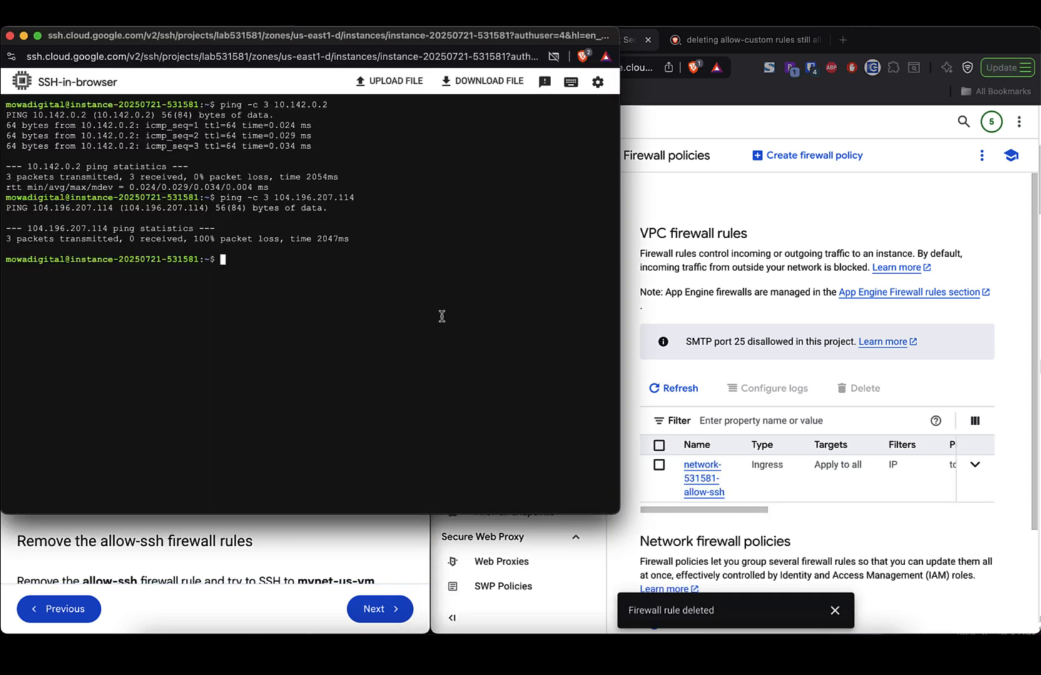
{"action": "key", "text": "Up"}
{"action": "key", "text": "Return"}
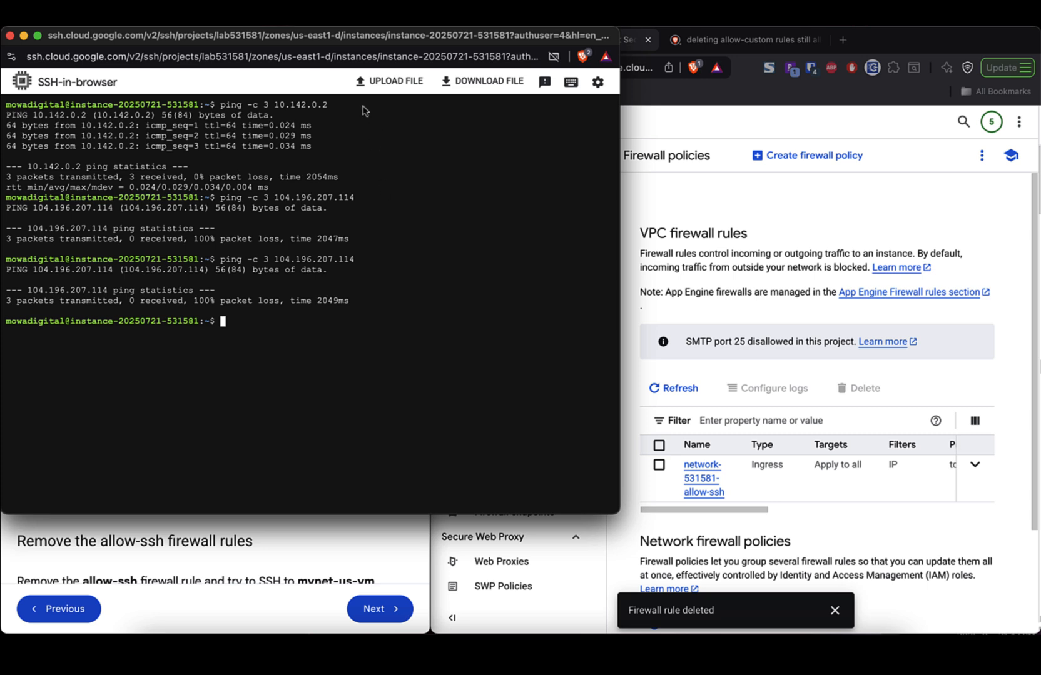
{"action": "left_click_drag", "start_coordinate": [332, 40], "coordinate": [697, 81]}
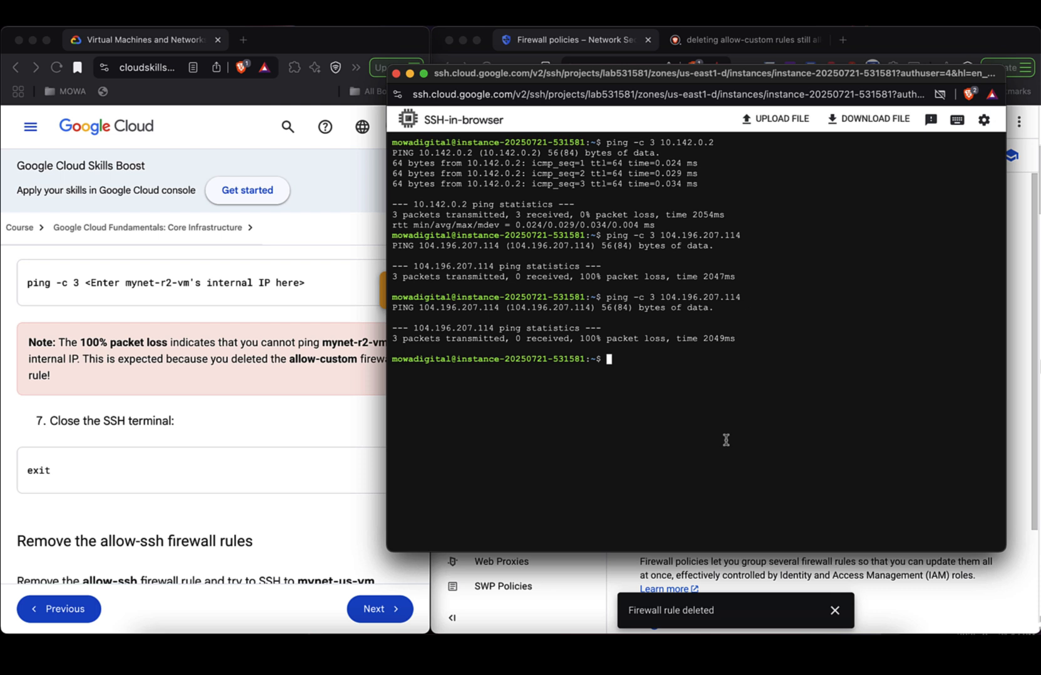
- End the SSH session with exit
{"action": "type", "text": "exit"}
{"action": "key", "text": "Return"}
{"action": "double_click", "coordinate": [47, 471]}
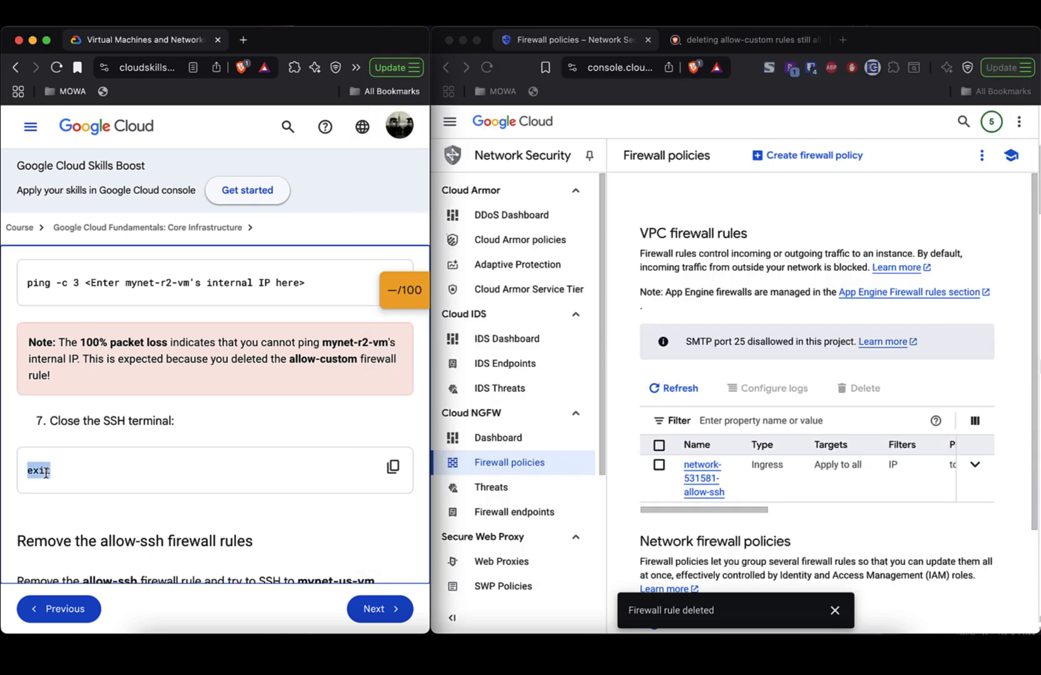
- Delete the network-531581-allow-ssh firewall rule, confirming the deletion
{"action": "left_click", "coordinate": [144, 481]}
{"action": "scroll", "coordinate": [145, 481], "scroll_direction": "down", "scroll_amount": 5}
{"action": "scroll", "coordinate": [148, 482], "scroll_direction": "down", "scroll_amount": 2}
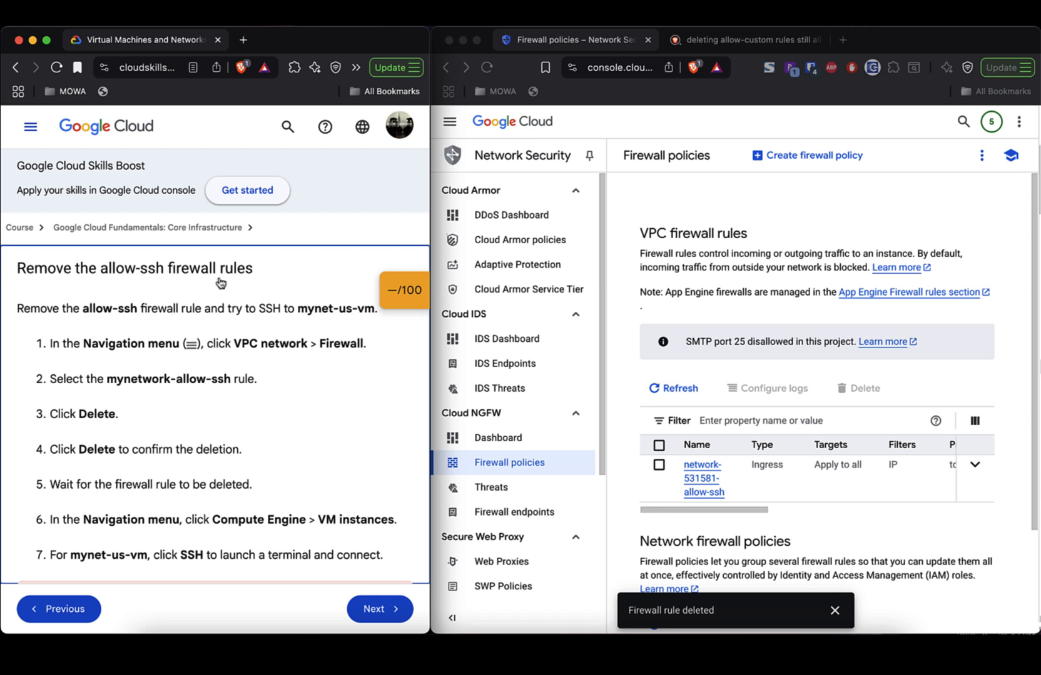
{"action": "left_click", "coordinate": [659, 469]}
{"action": "left_click", "coordinate": [660, 469]}
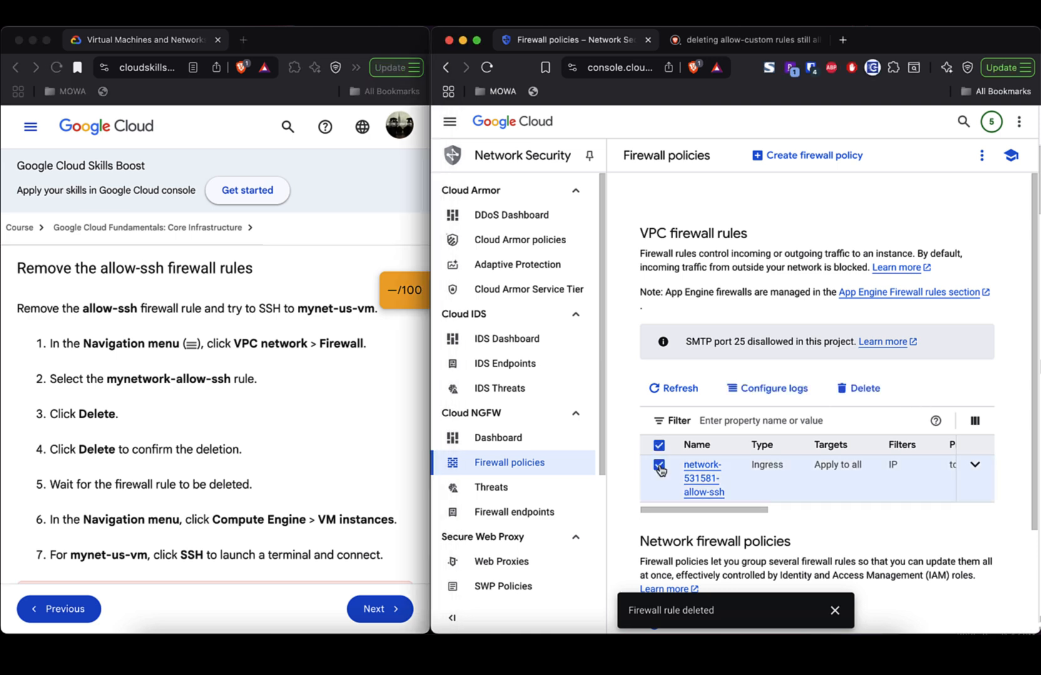
{"action": "left_click", "coordinate": [858, 388]}
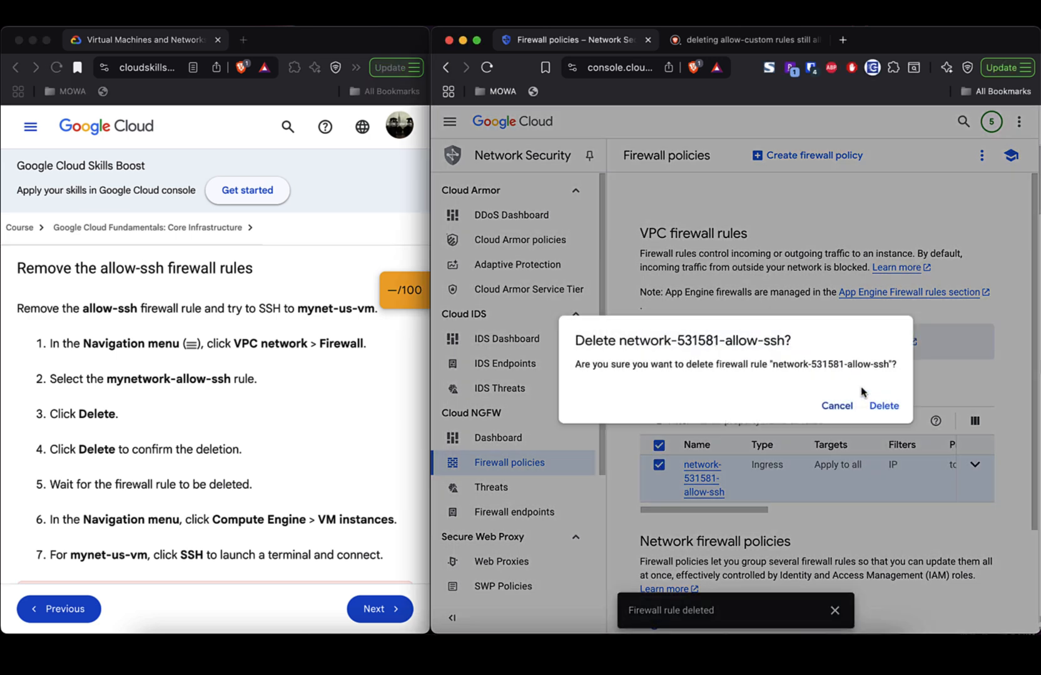
{"action": "left_click", "coordinate": [883, 406]}
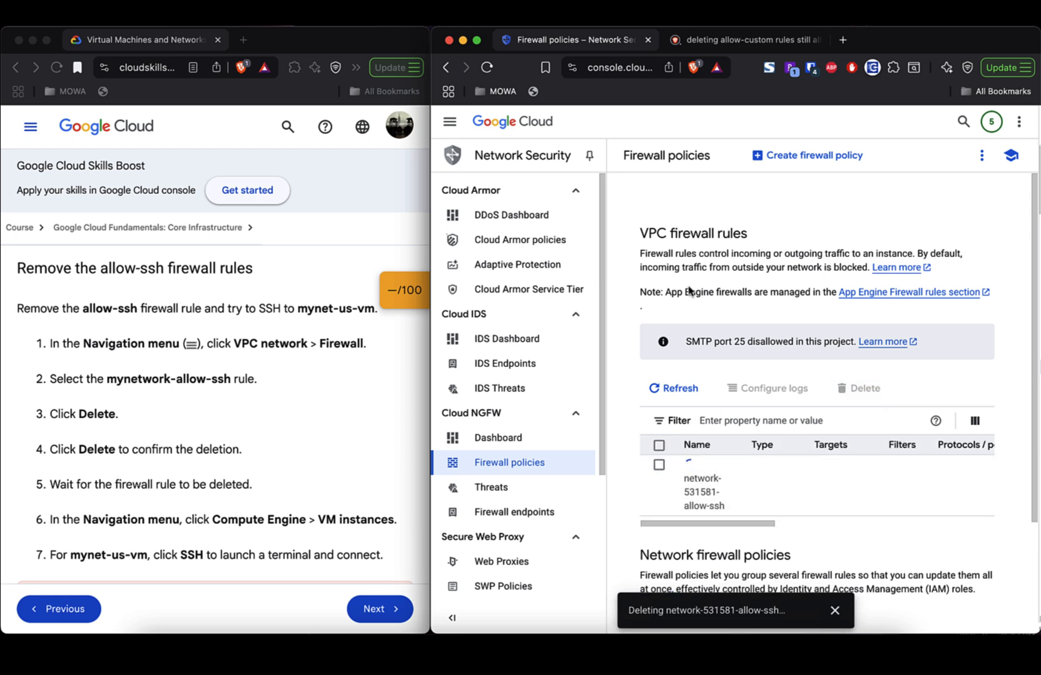
- Dismiss the rule-deleted notification and return to the VPC networks page
{"action": "triple_click", "coordinate": [664, 233]}
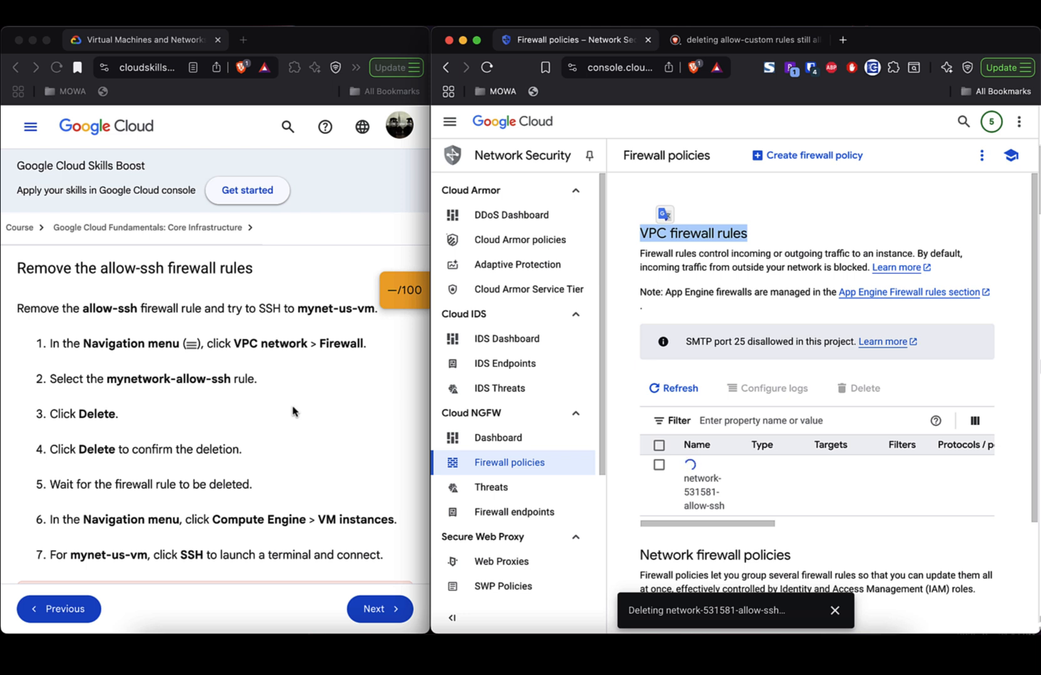
{"action": "scroll", "coordinate": [293, 411], "scroll_direction": "down", "scroll_amount": 3}
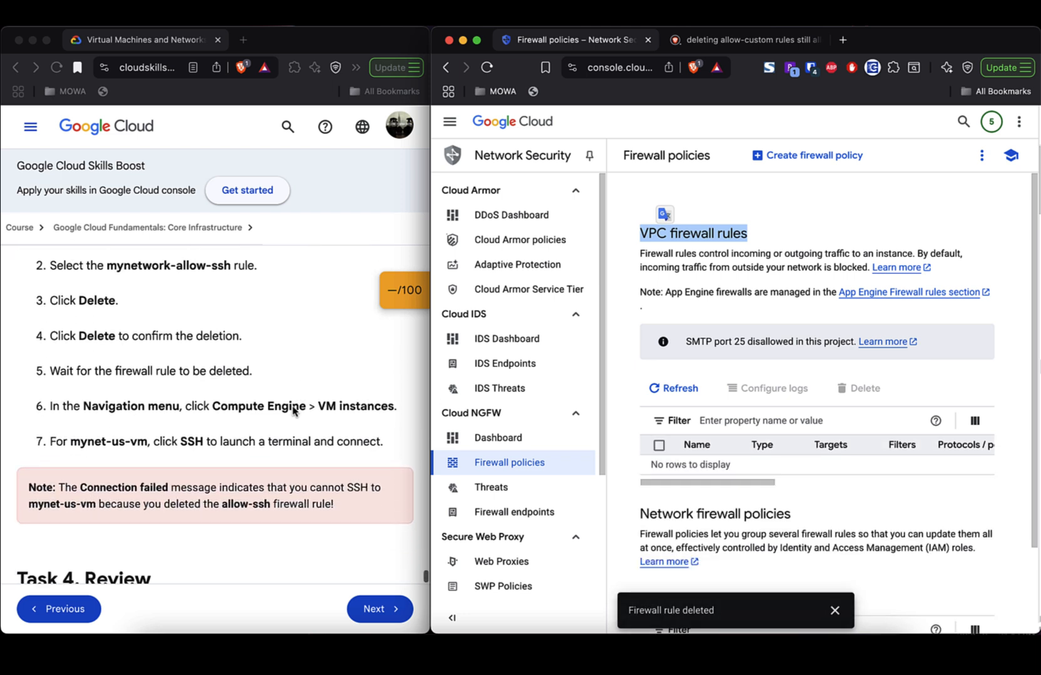
{"action": "left_click", "coordinate": [834, 610]}
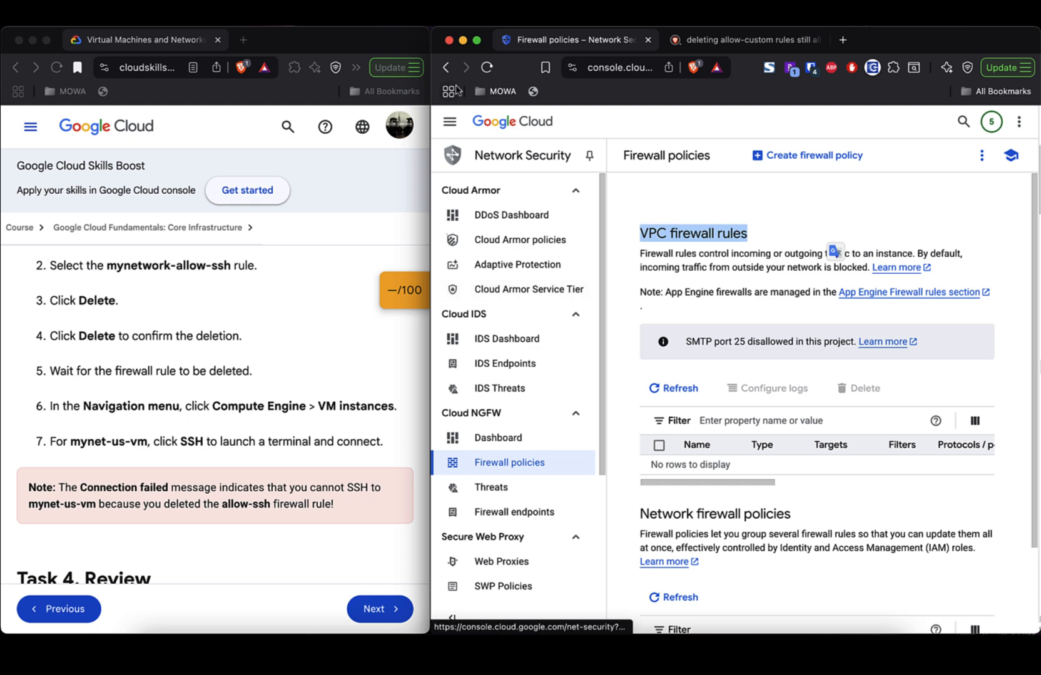
{"action": "left_click", "coordinate": [445, 67]}
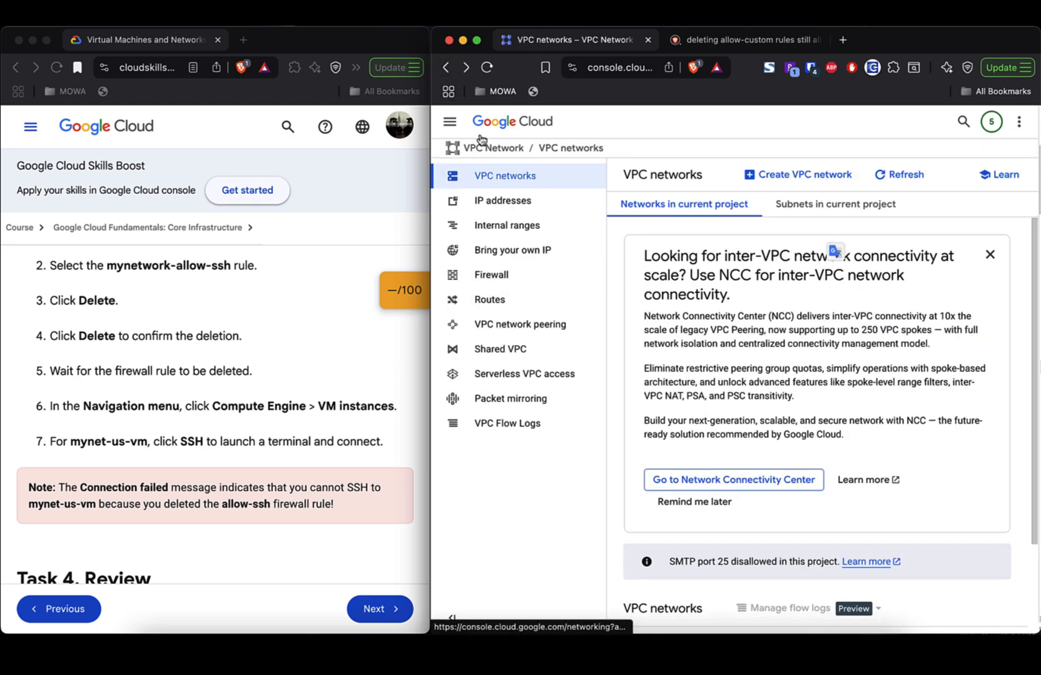
{"action": "left_click", "coordinate": [445, 67]}
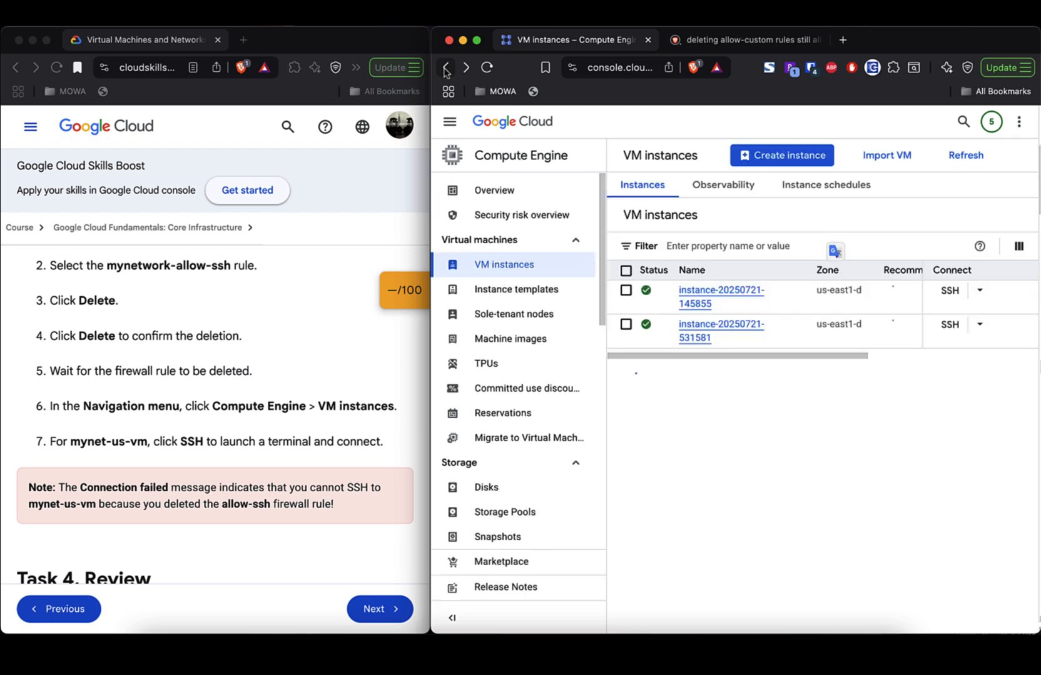
{"action": "left_click", "coordinate": [938, 291]}
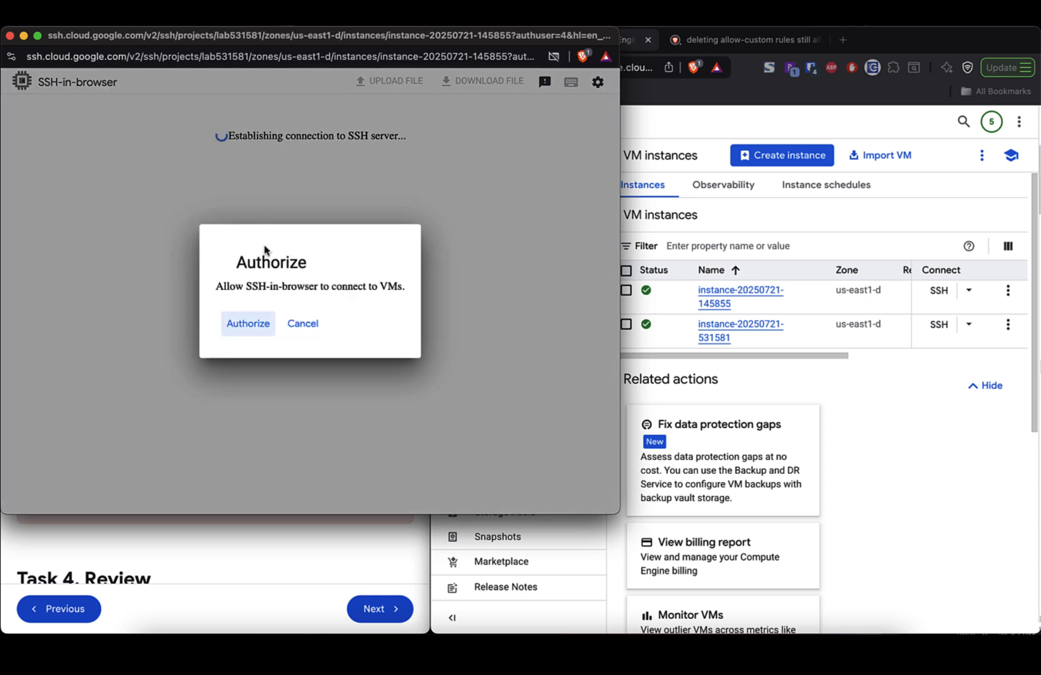
{"action": "left_click", "coordinate": [250, 323]}
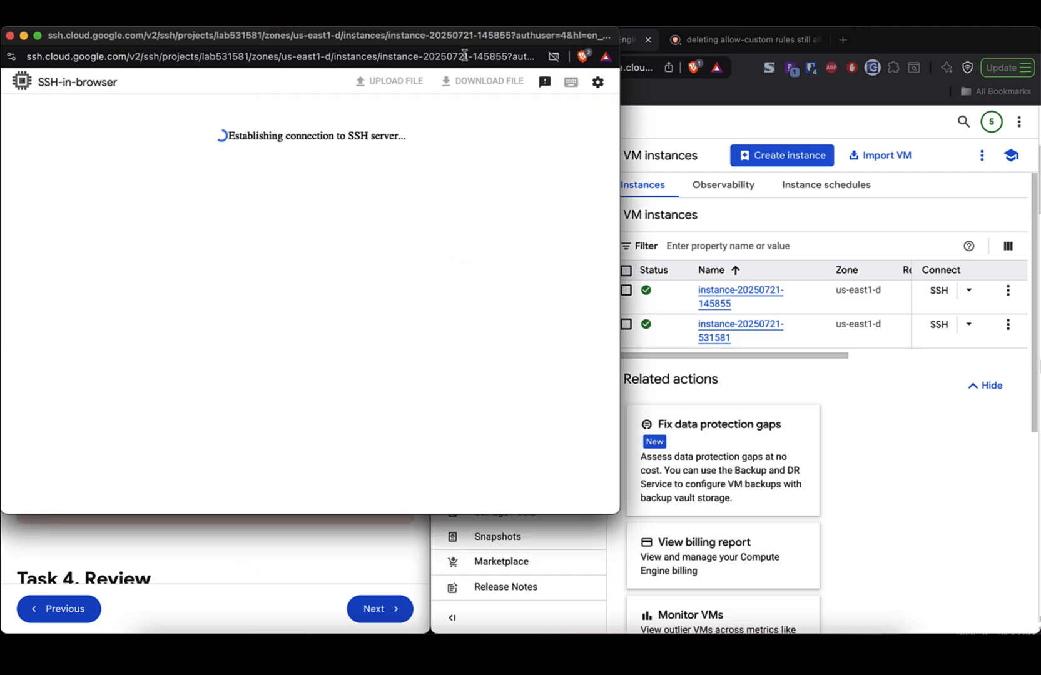
{"action": "left_click_drag", "start_coordinate": [455, 37], "coordinate": [888, 60]}
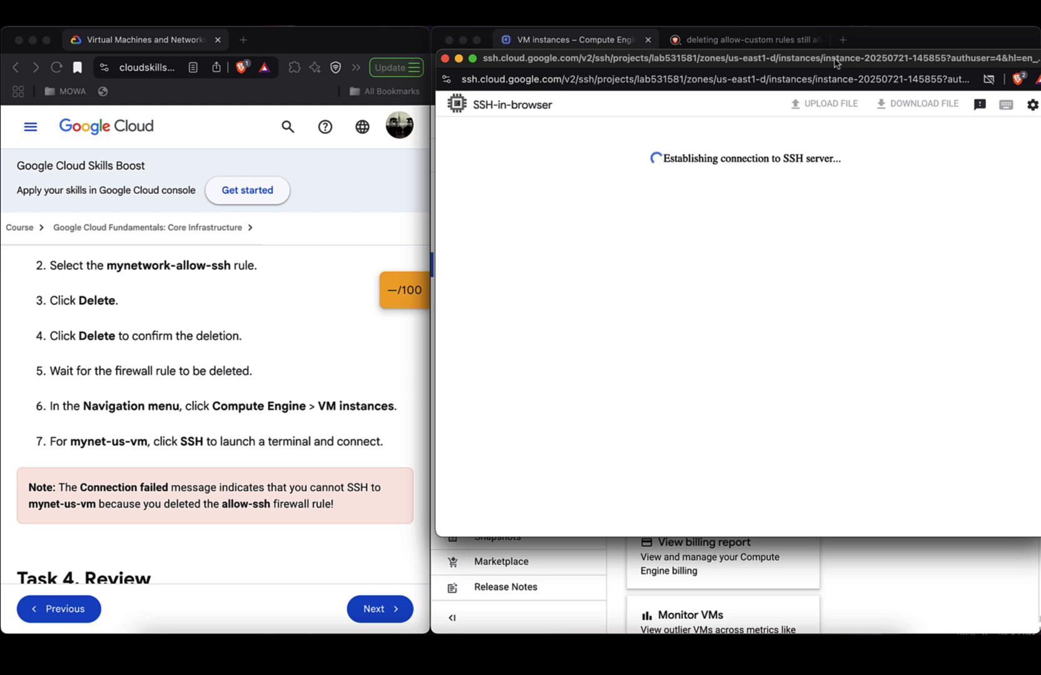
{"action": "left_click_drag", "start_coordinate": [836, 63], "coordinate": [732, 66]}
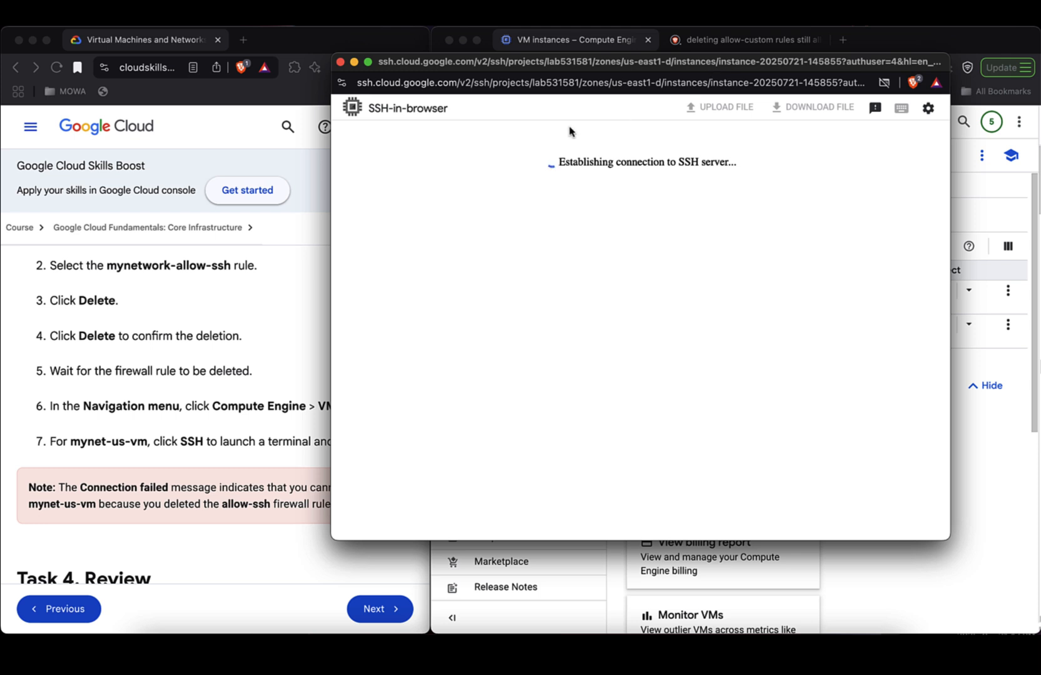
{"action": "left_click", "coordinate": [341, 61]}
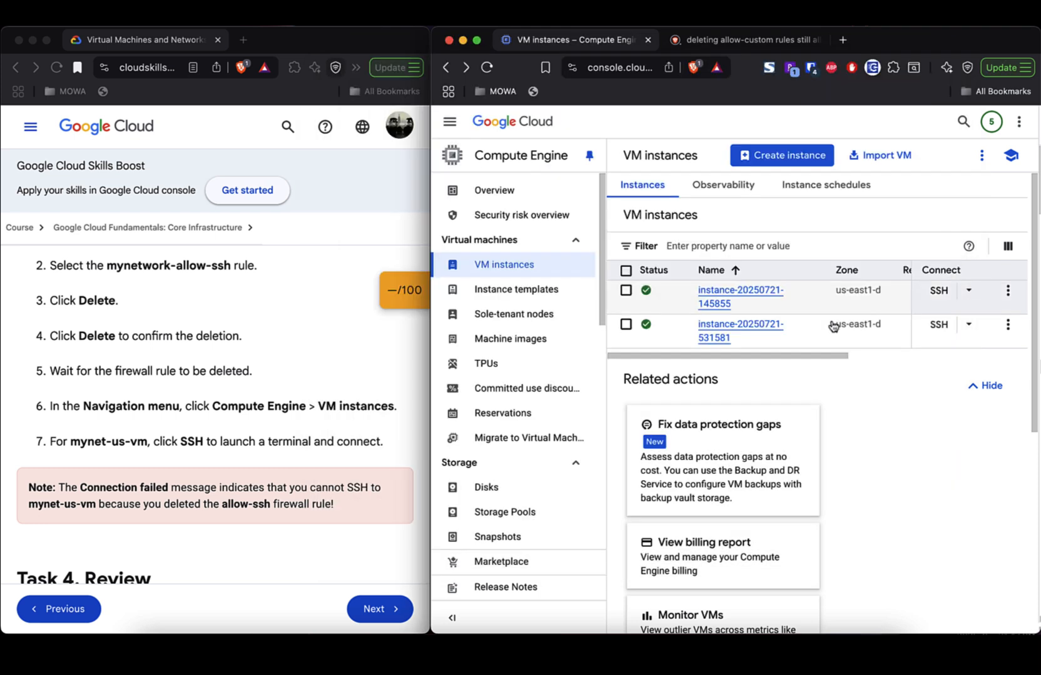
{"action": "left_click", "coordinate": [938, 325]}
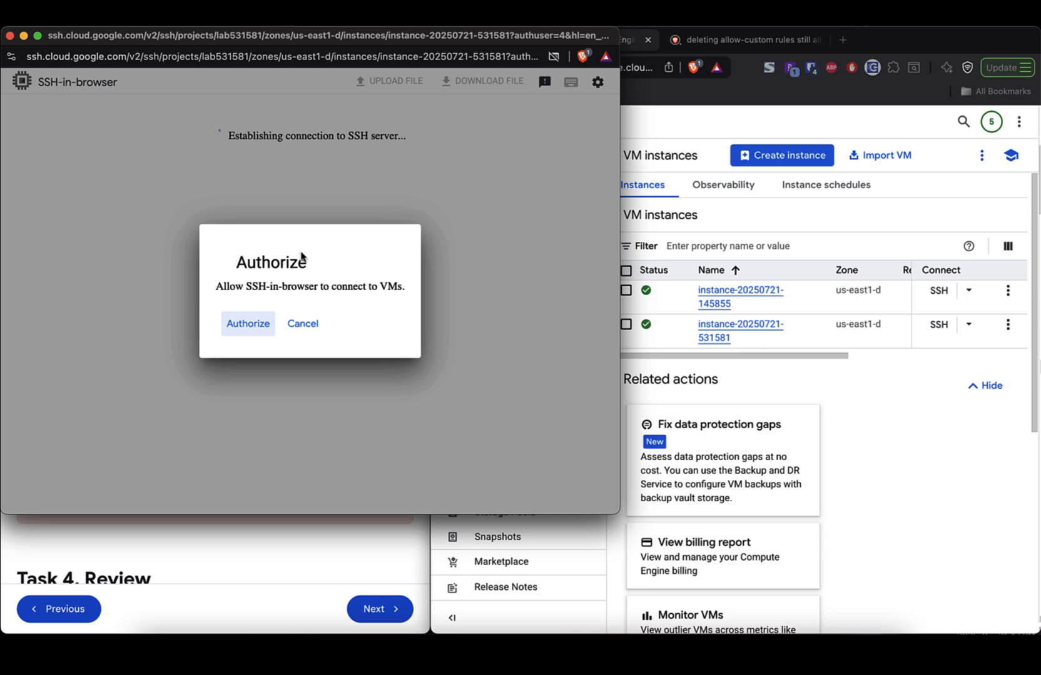
{"action": "left_click", "coordinate": [253, 324]}
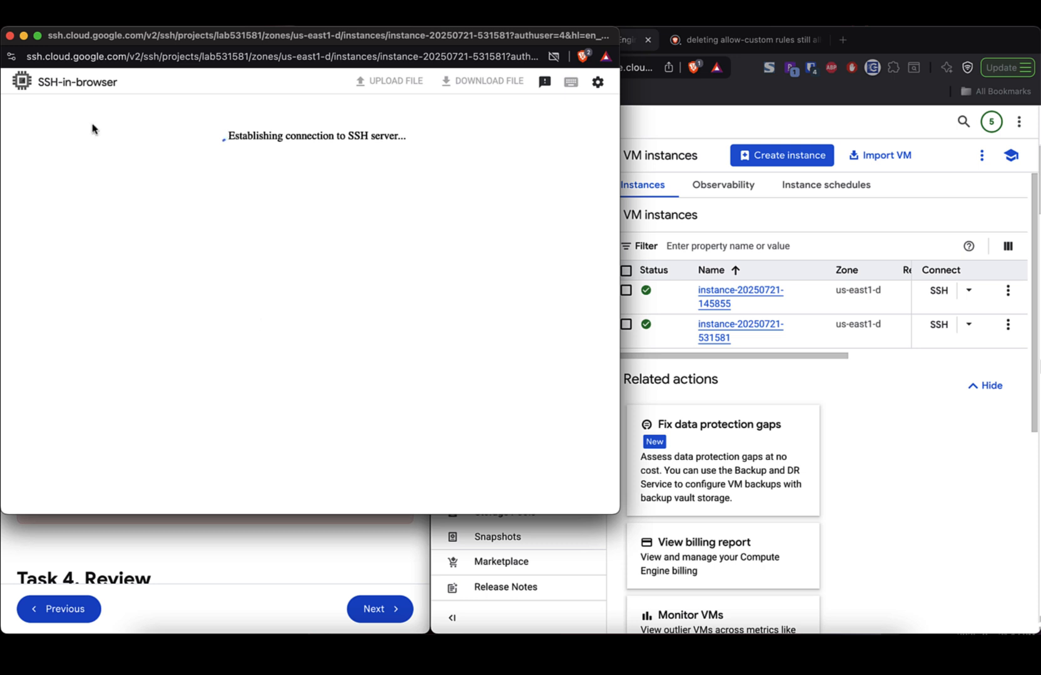
- Close the stalled SSH window and read the first Task 4 Review paragraph
{"action": "left_click", "coordinate": [10, 36]}
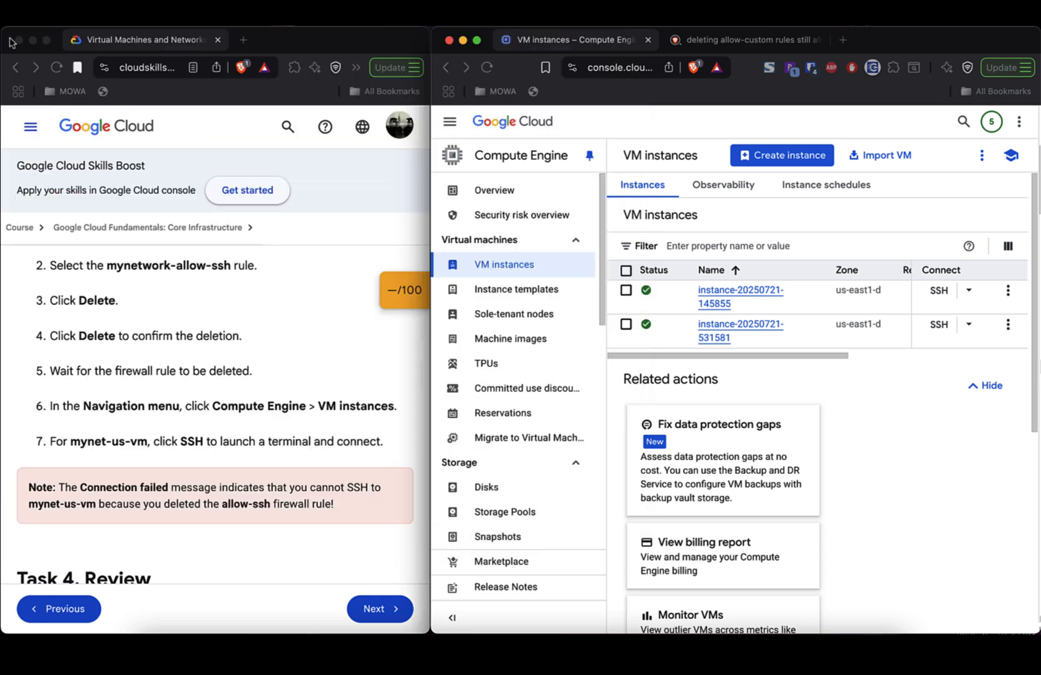
{"action": "scroll", "coordinate": [264, 407], "scroll_direction": "down", "scroll_amount": 8}
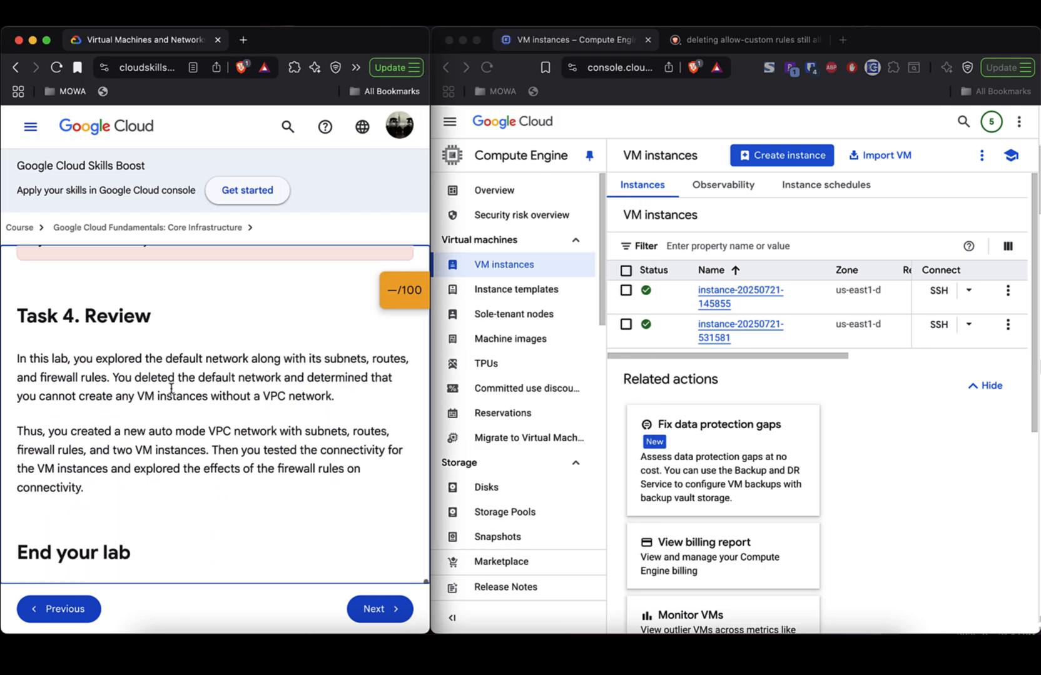
{"action": "triple_click", "coordinate": [112, 313]}
{"action": "double_click", "coordinate": [122, 358]}
{"action": "left_click", "coordinate": [122, 358]}
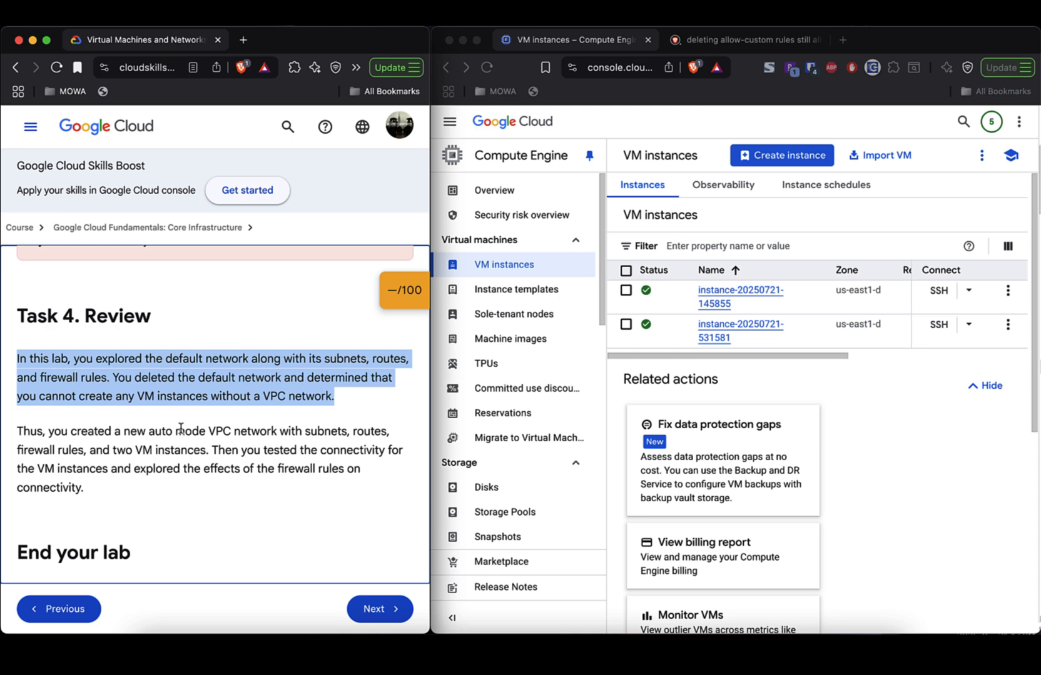
- Read the end-of-lab notes and advance to the lab quiz
{"action": "scroll", "coordinate": [173, 478], "scroll_direction": "down", "scroll_amount": 5}
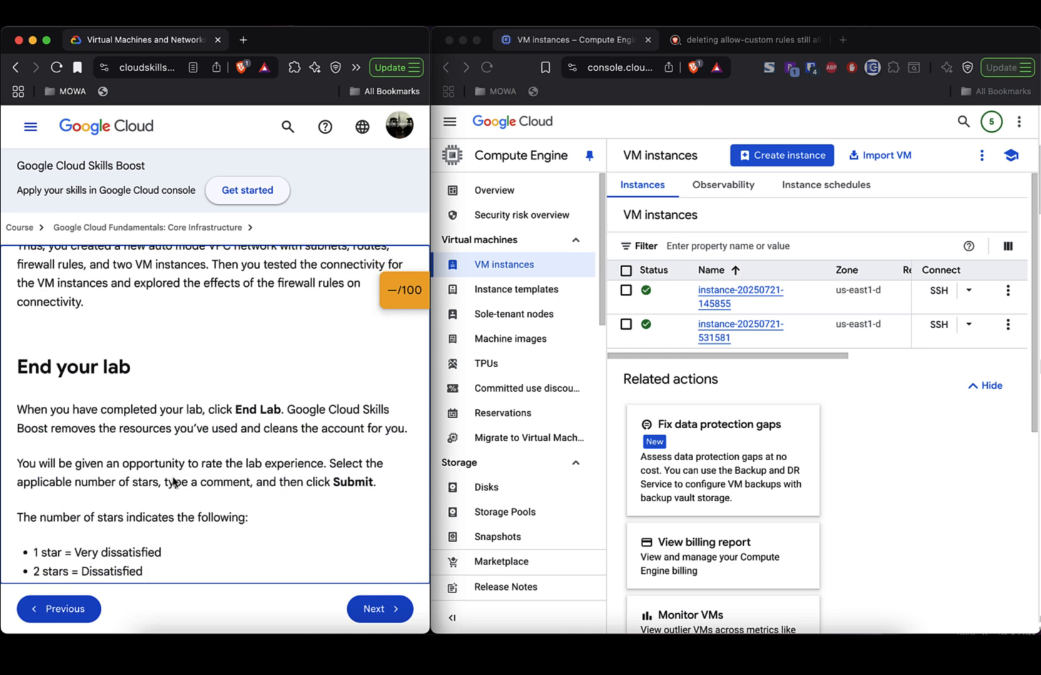
{"action": "scroll", "coordinate": [173, 478], "scroll_direction": "down", "scroll_amount": 3}
{"action": "scroll", "coordinate": [173, 480], "scroll_direction": "down", "scroll_amount": 1}
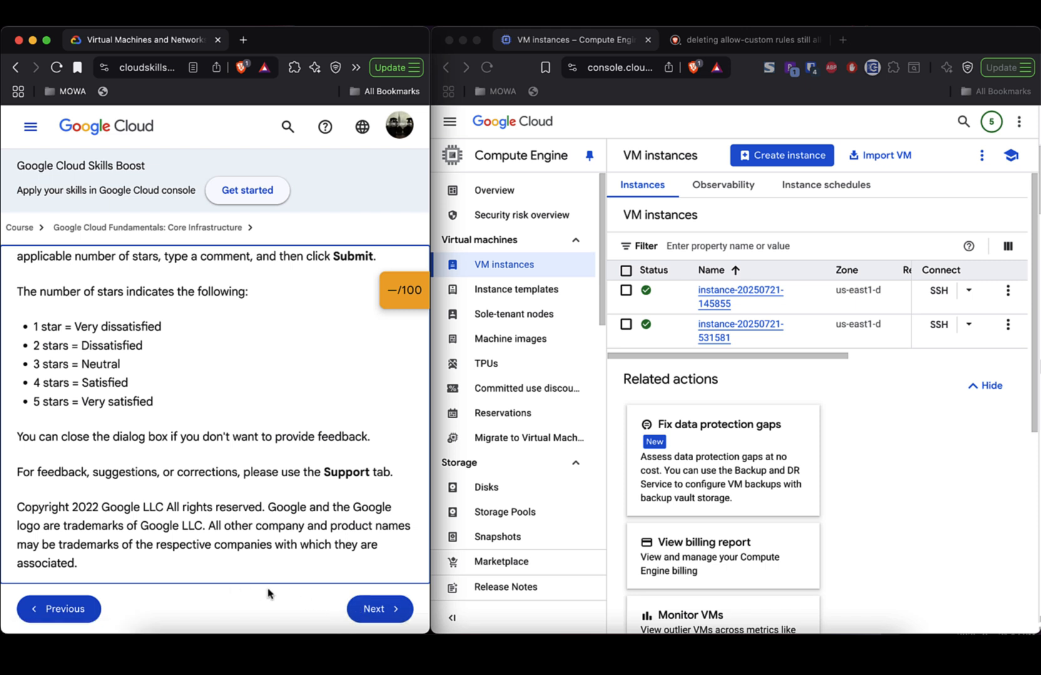
{"action": "left_click", "coordinate": [372, 609]}
{"action": "left_click", "coordinate": [371, 610]}
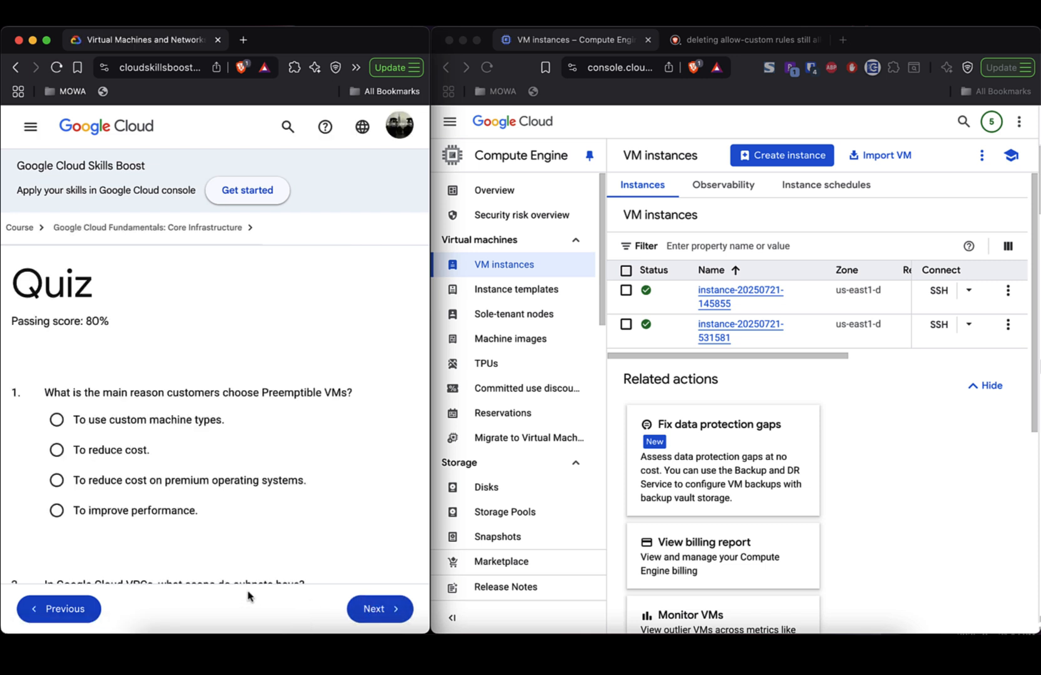
{"action": "scroll", "coordinate": [247, 524], "scroll_direction": "down", "scroll_amount": 2}
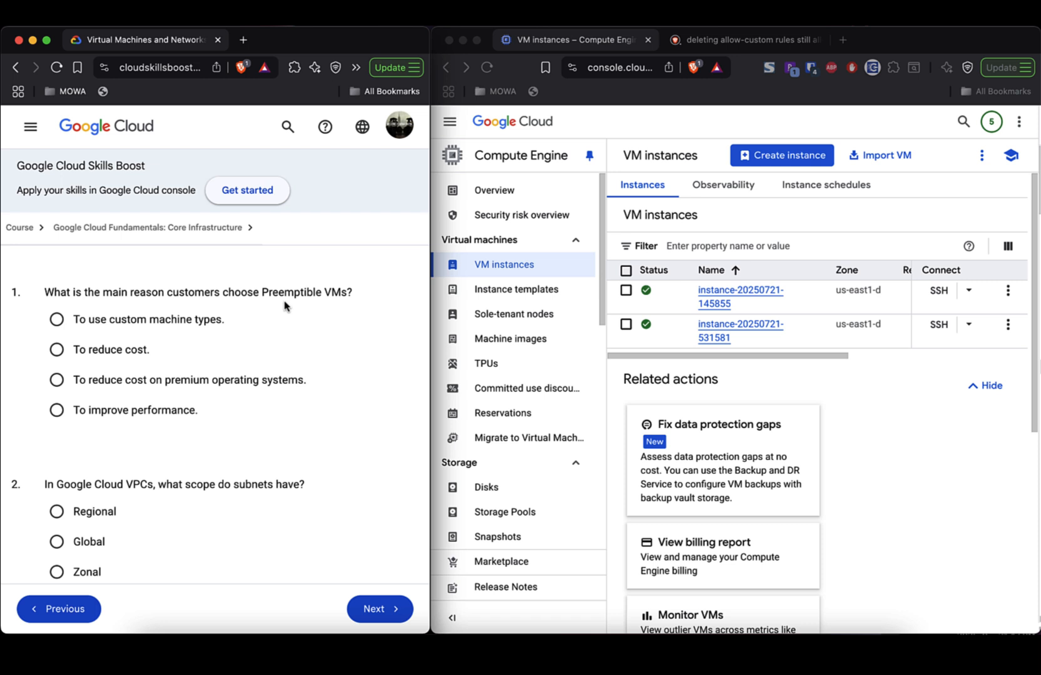
{"action": "scroll", "coordinate": [284, 306], "scroll_direction": "down", "scroll_amount": 2}
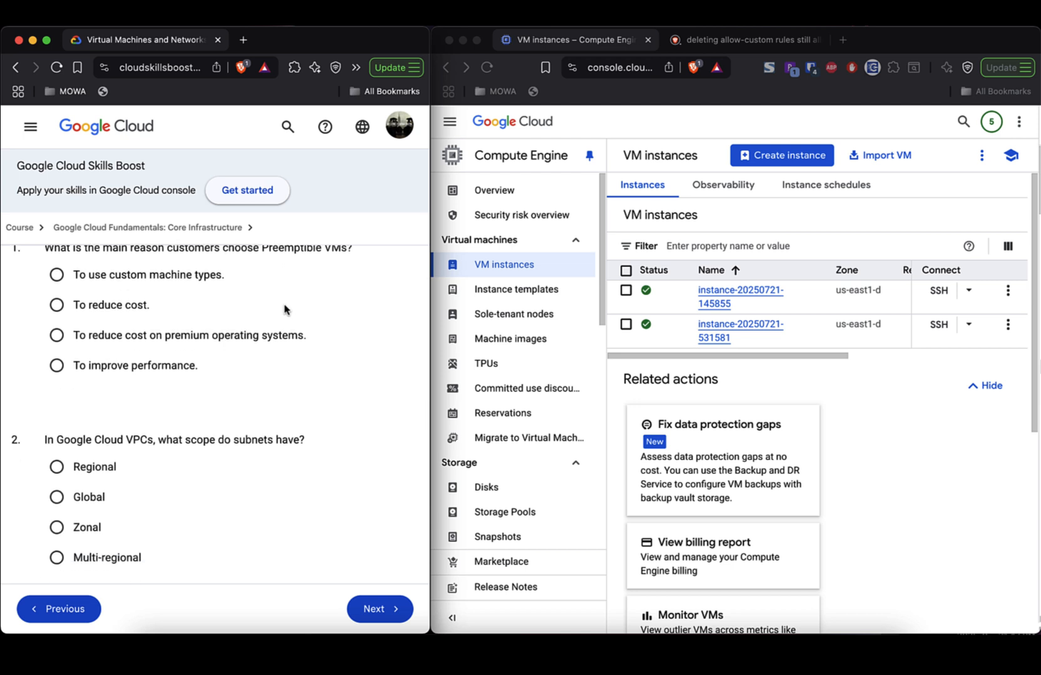
{"action": "scroll", "coordinate": [292, 367], "scroll_direction": "down", "scroll_amount": 3}
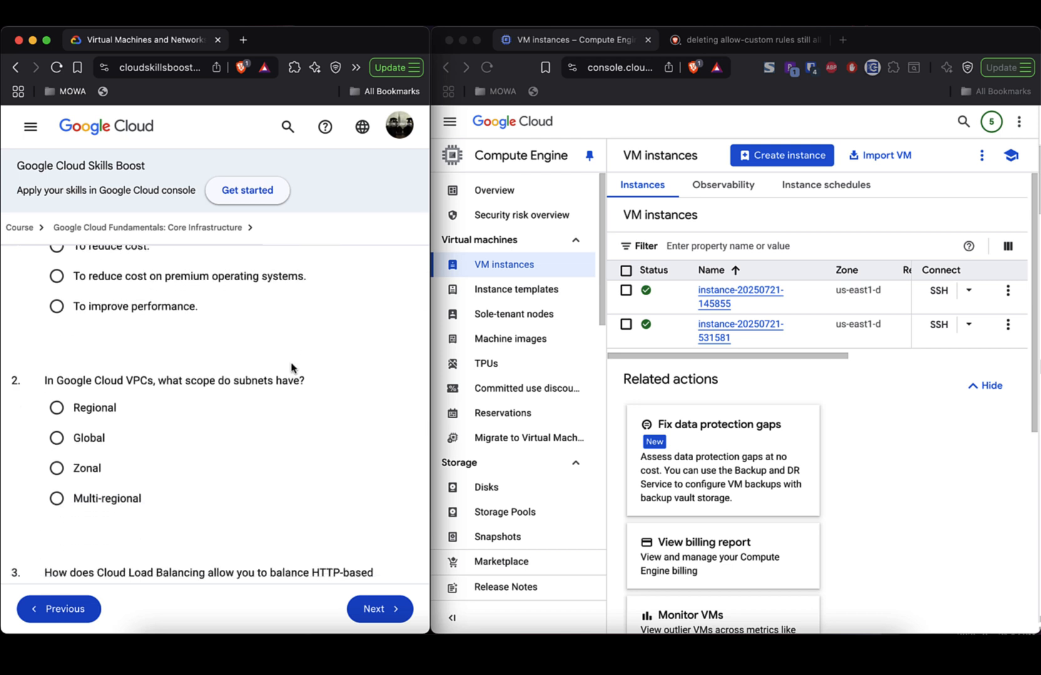
{"action": "scroll", "coordinate": [292, 368], "scroll_direction": "up", "scroll_amount": 4}
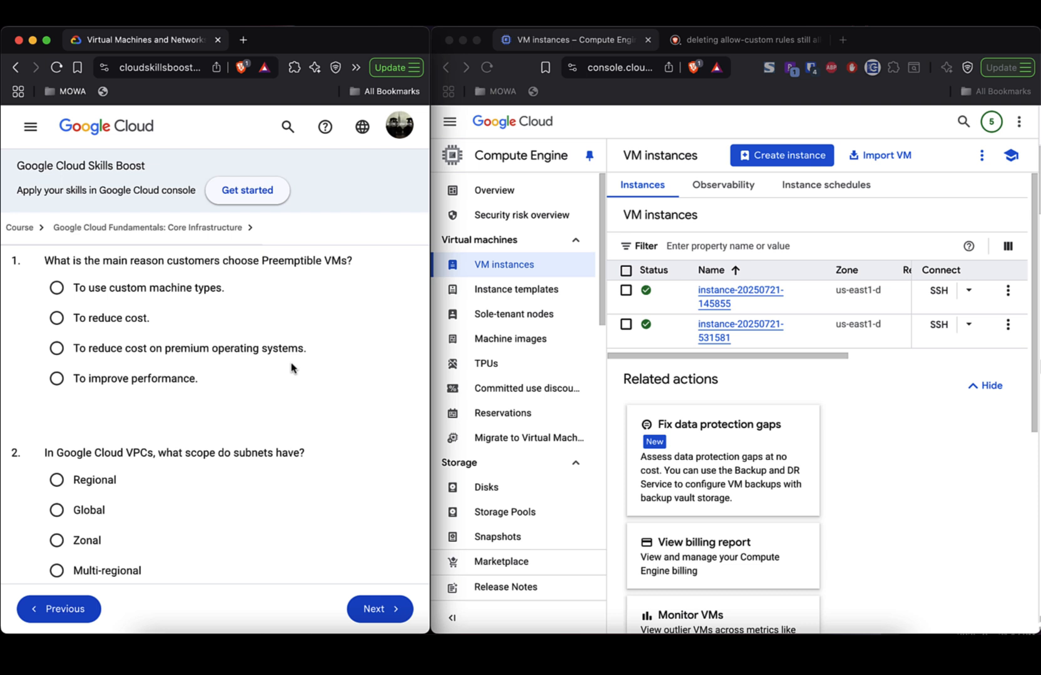
{"action": "scroll", "coordinate": [291, 368], "scroll_direction": "down", "scroll_amount": 2}
{"action": "scroll", "coordinate": [291, 368], "scroll_direction": "up", "scroll_amount": 2}
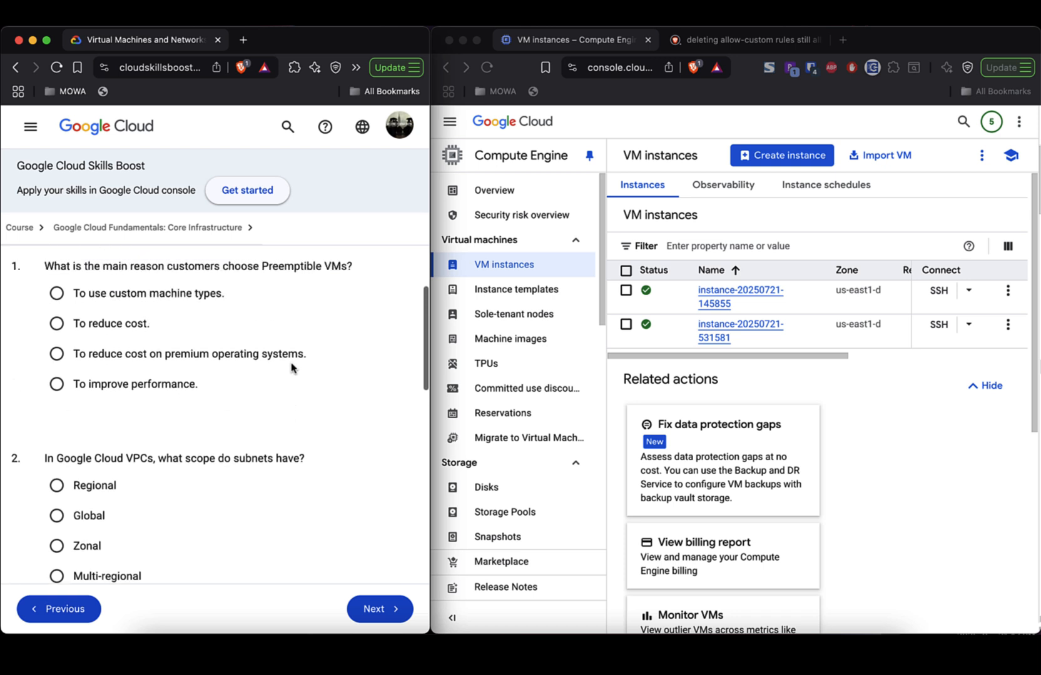
{"action": "scroll", "coordinate": [291, 368], "scroll_direction": "down", "scroll_amount": 2}
{"action": "scroll", "coordinate": [291, 368], "scroll_direction": "down", "scroll_amount": 3}
{"action": "scroll", "coordinate": [291, 369], "scroll_direction": "up", "scroll_amount": 1}
{"action": "scroll", "coordinate": [291, 369], "scroll_direction": "down", "scroll_amount": 5}
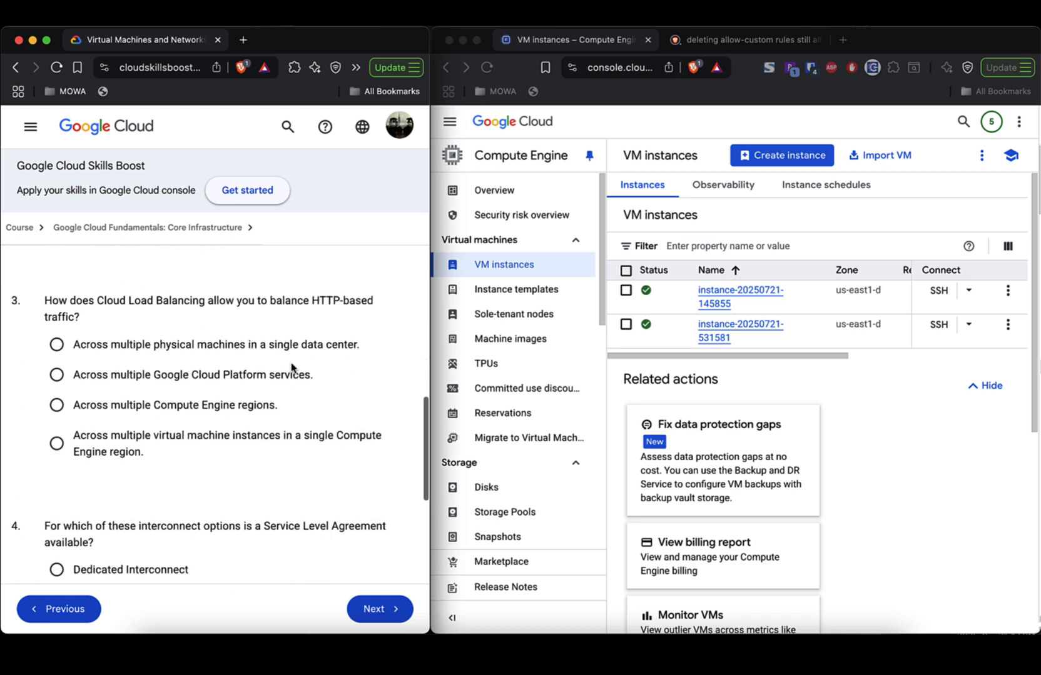
{"action": "scroll", "coordinate": [291, 368], "scroll_direction": "down", "scroll_amount": 1}
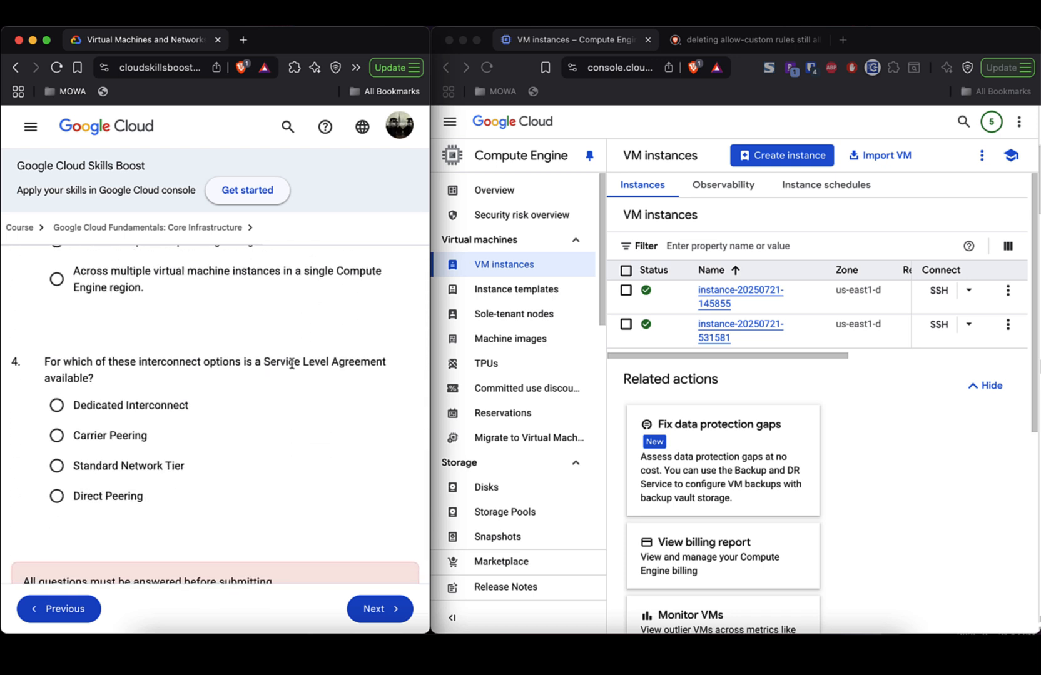
{"action": "scroll", "coordinate": [291, 364], "scroll_direction": "down", "scroll_amount": 3}
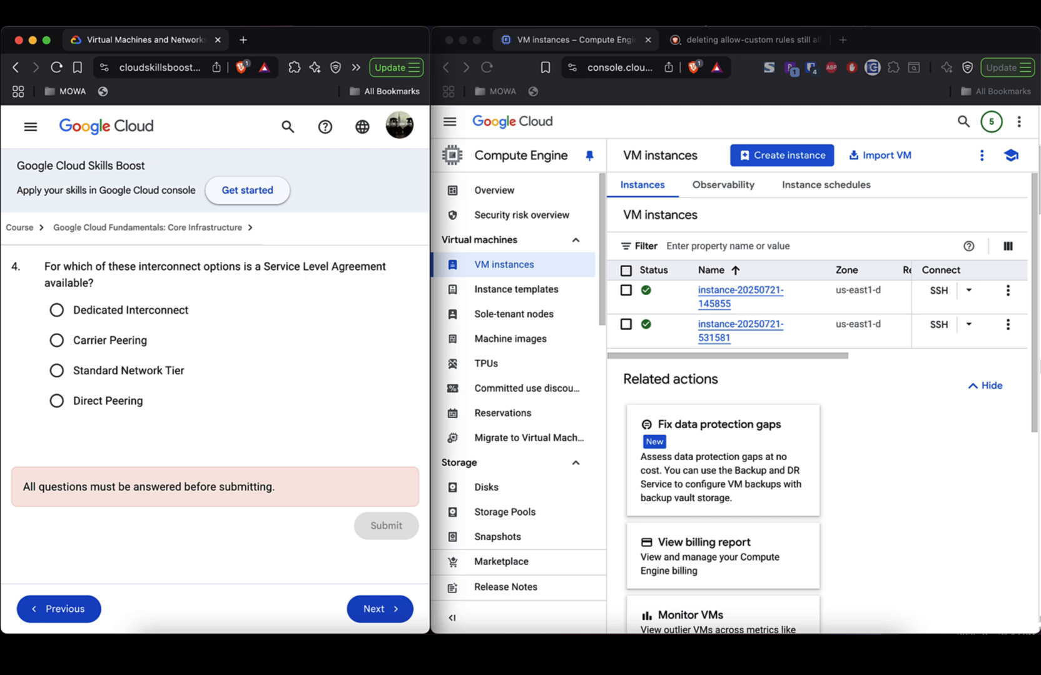
{"action": "left_click", "coordinate": [701, 17]}
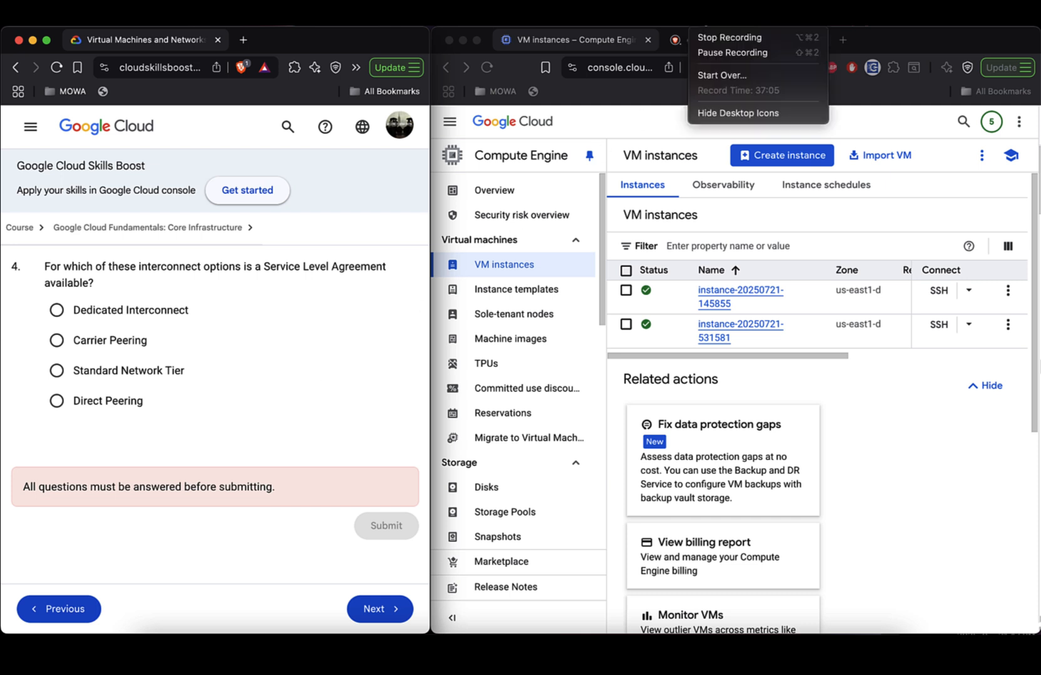
{"action": "left_click", "coordinate": [711, 39]}
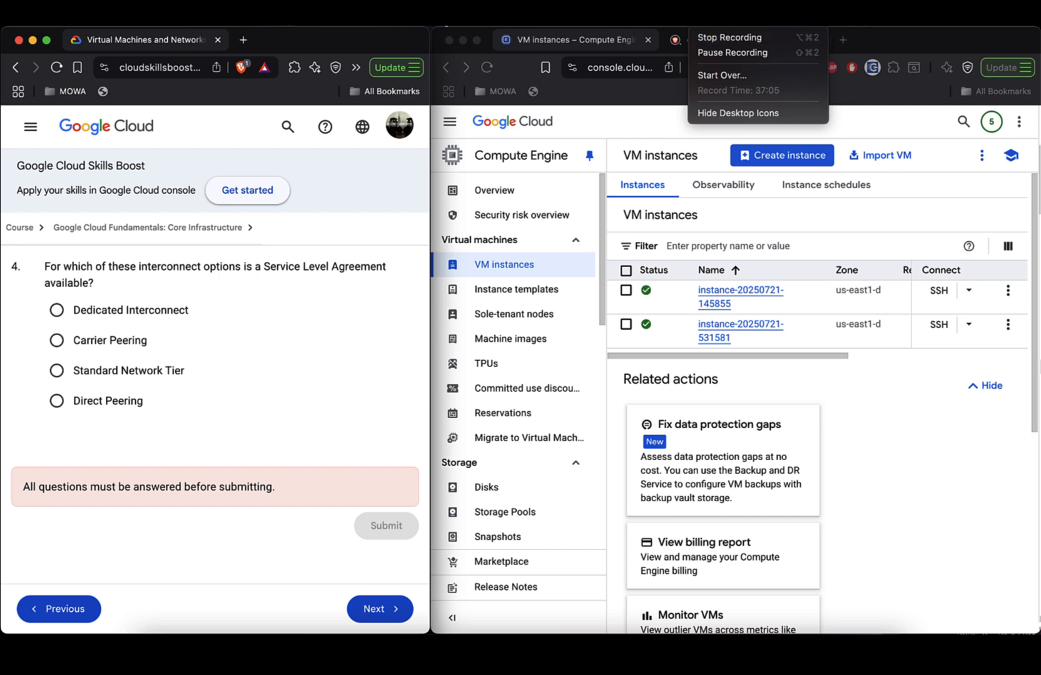